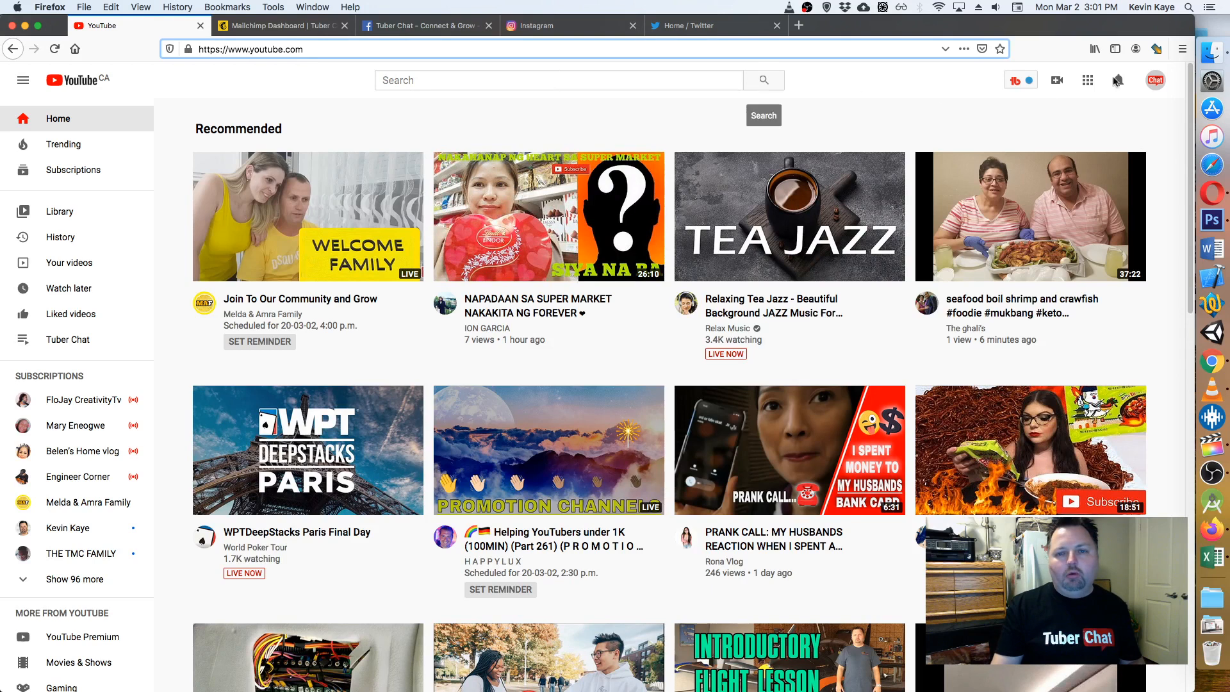
# - Open the Tuber Chat channel page on YouTube, and switch to the Mailchimp dashboard
pyautogui.click(1158, 85)
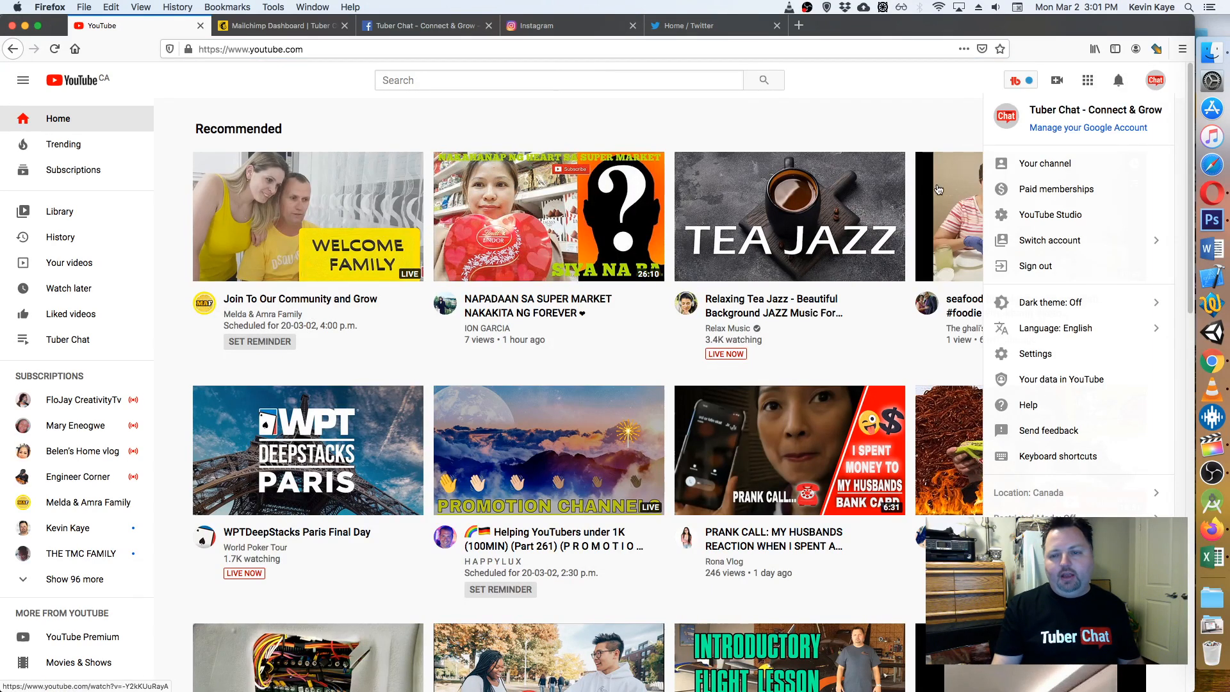
pyautogui.click(1058, 163)
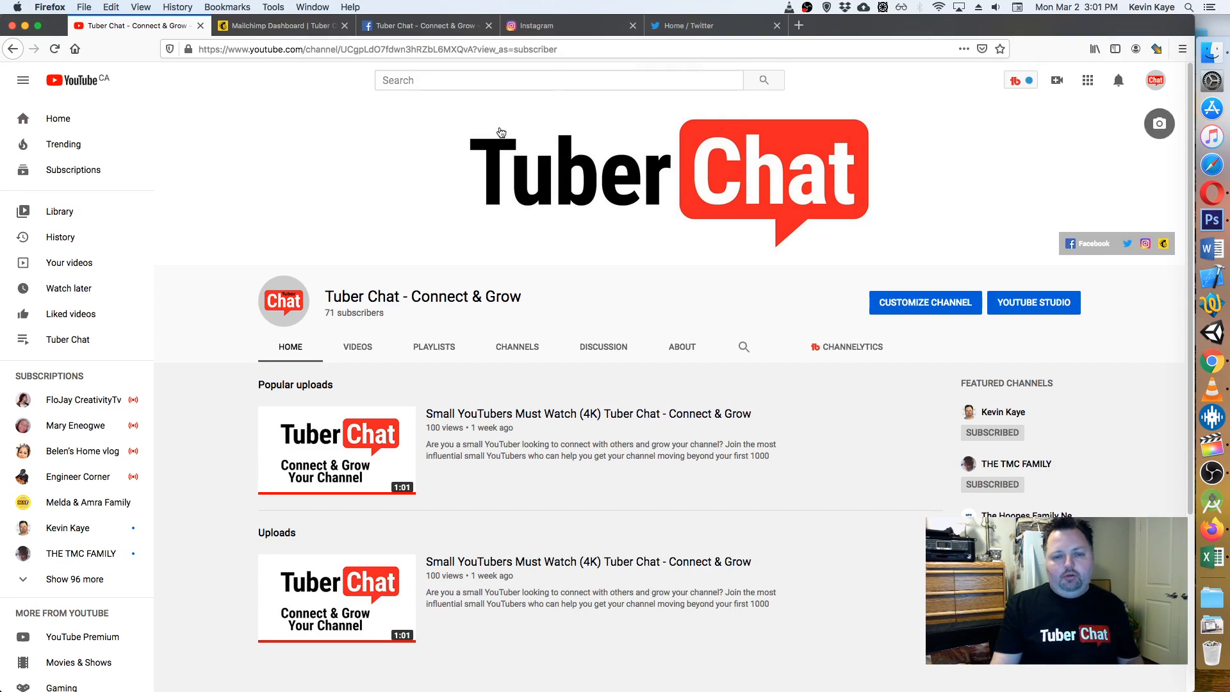
pyautogui.click(290, 27)
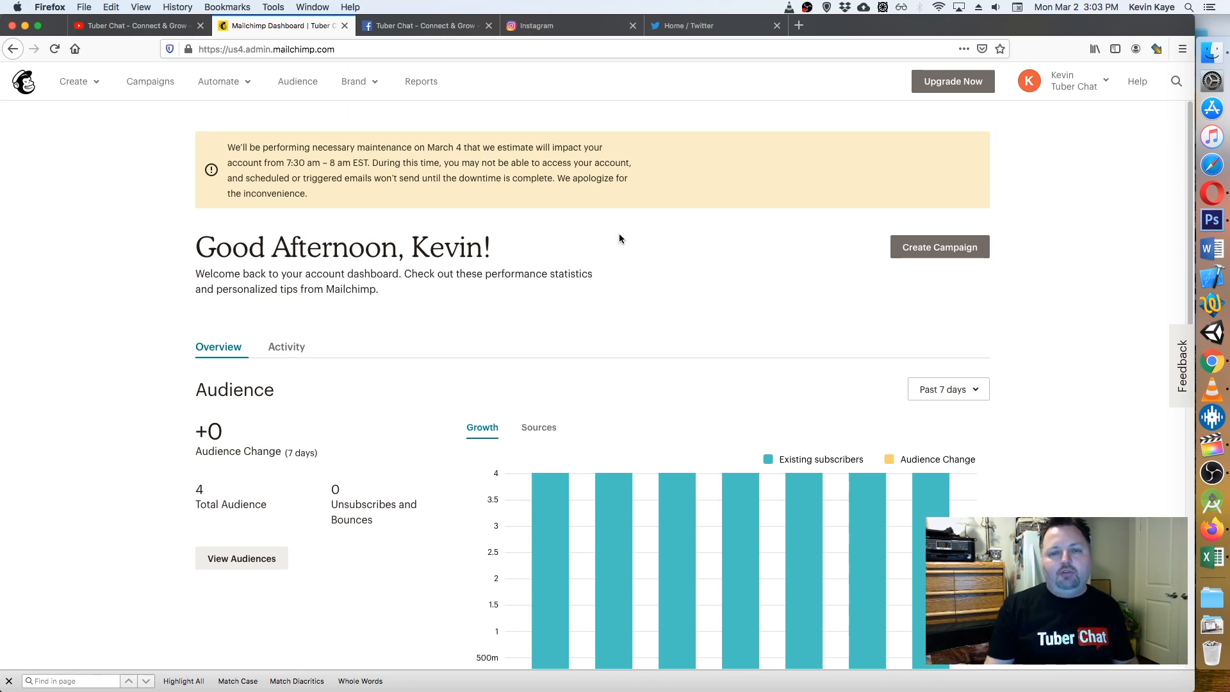
# - View the Tuber Chat page on Facebook and the Tuber Chat profiles on Instagram and Twitter
pyautogui.click(432, 27)
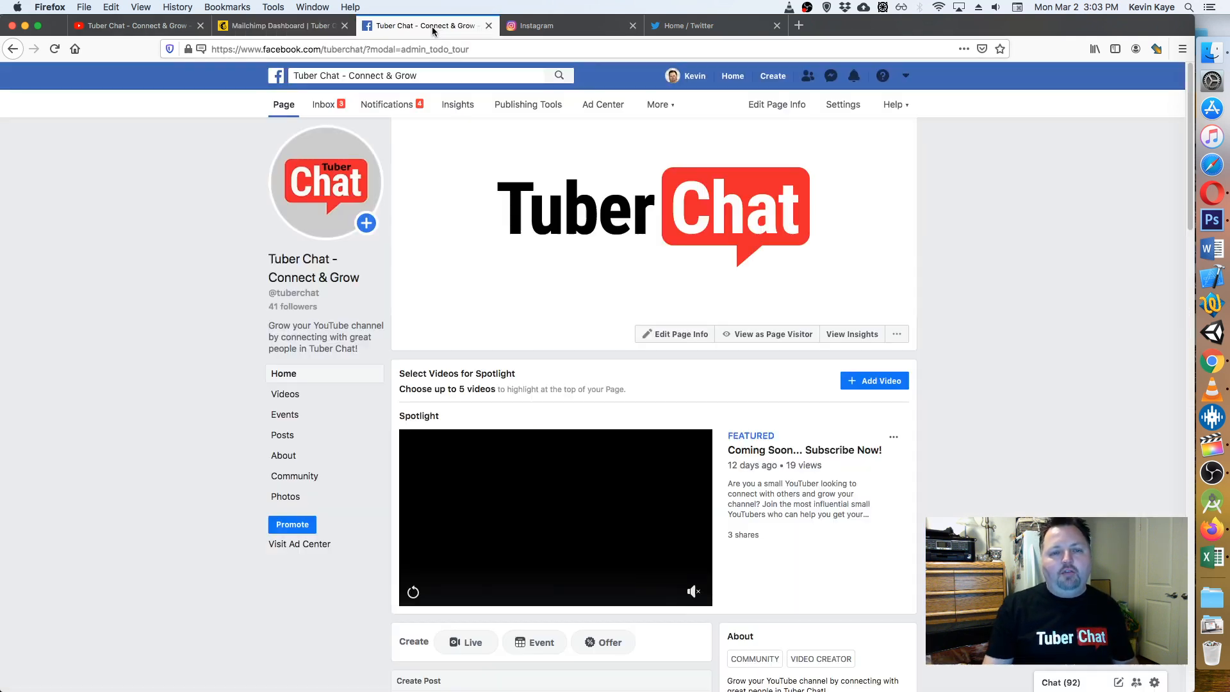
pyautogui.click(557, 27)
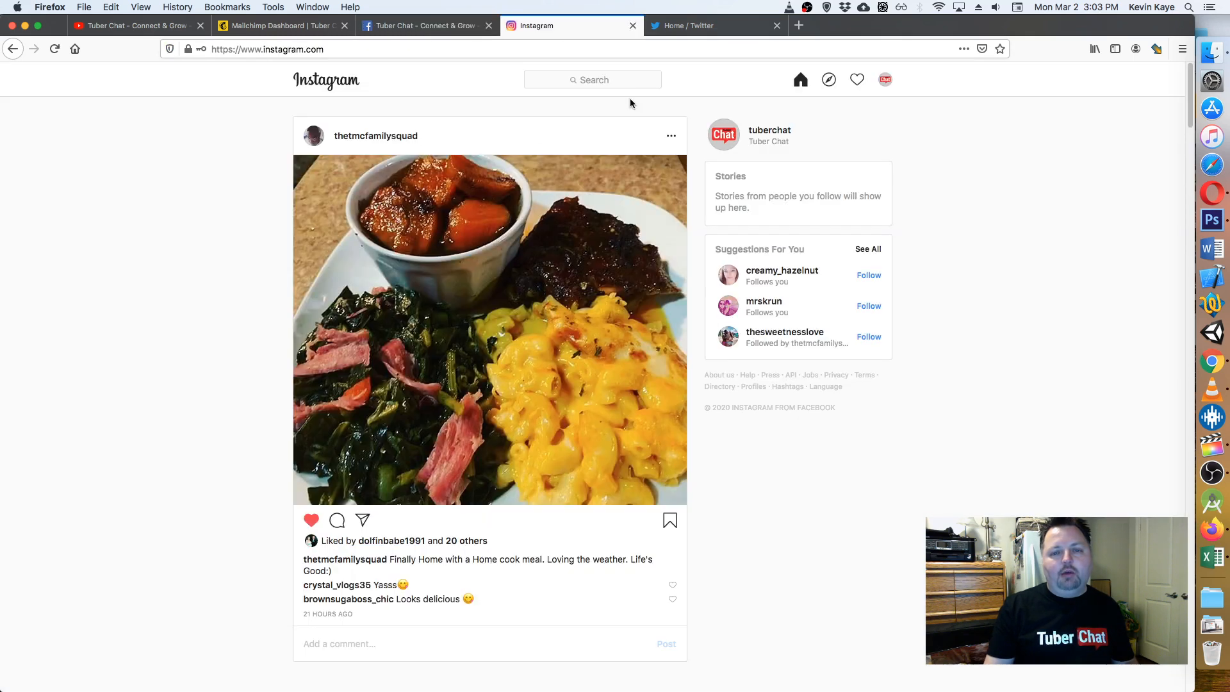
pyautogui.click(772, 133)
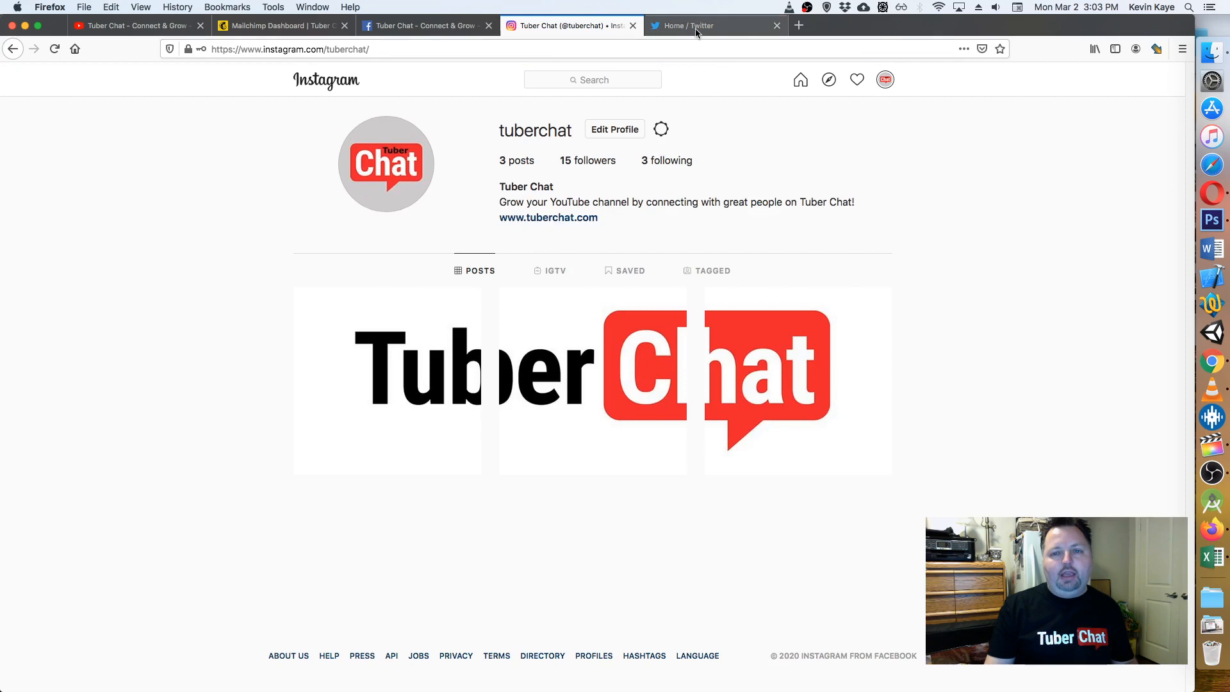
pyautogui.click(694, 27)
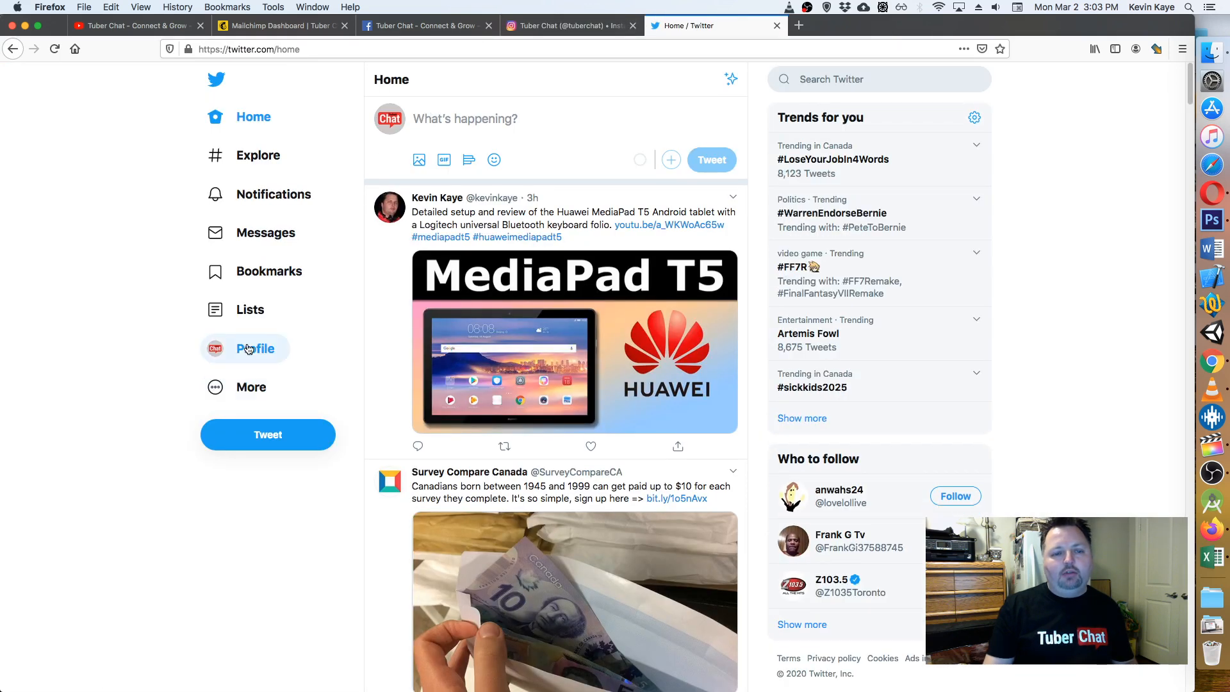
pyautogui.click(249, 349)
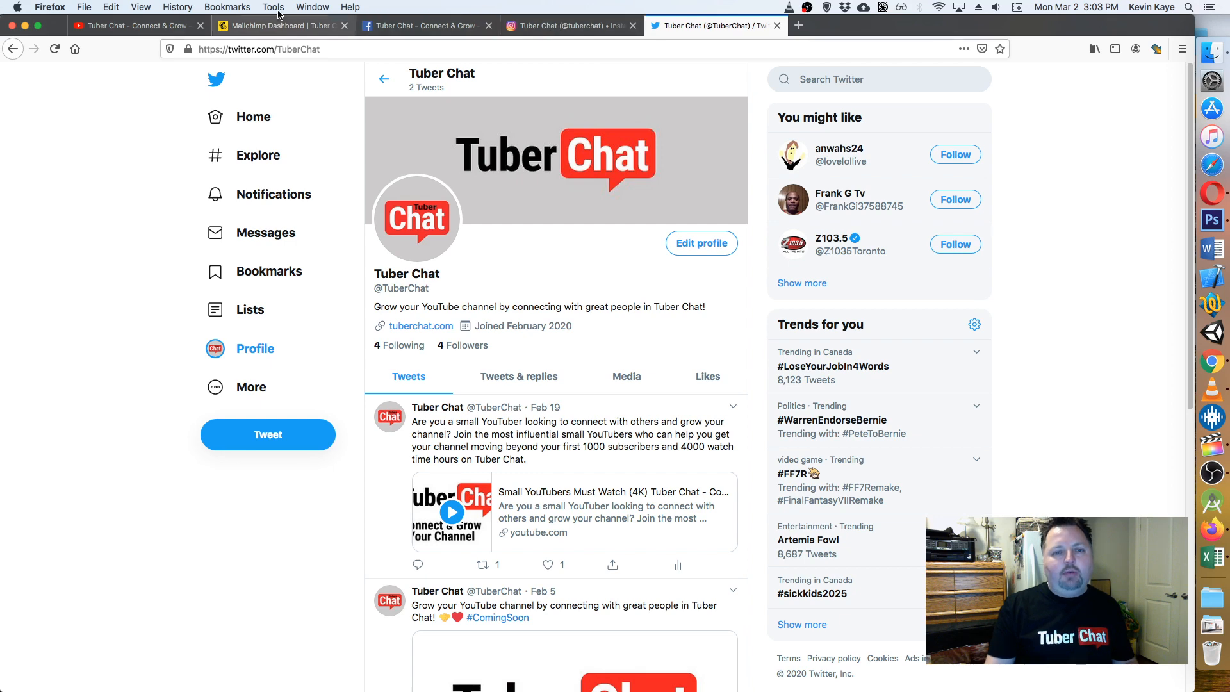
# - Return to the Mailchimp dashboard and open its campaigns list, and add a new browser tab
pyautogui.click(269, 27)
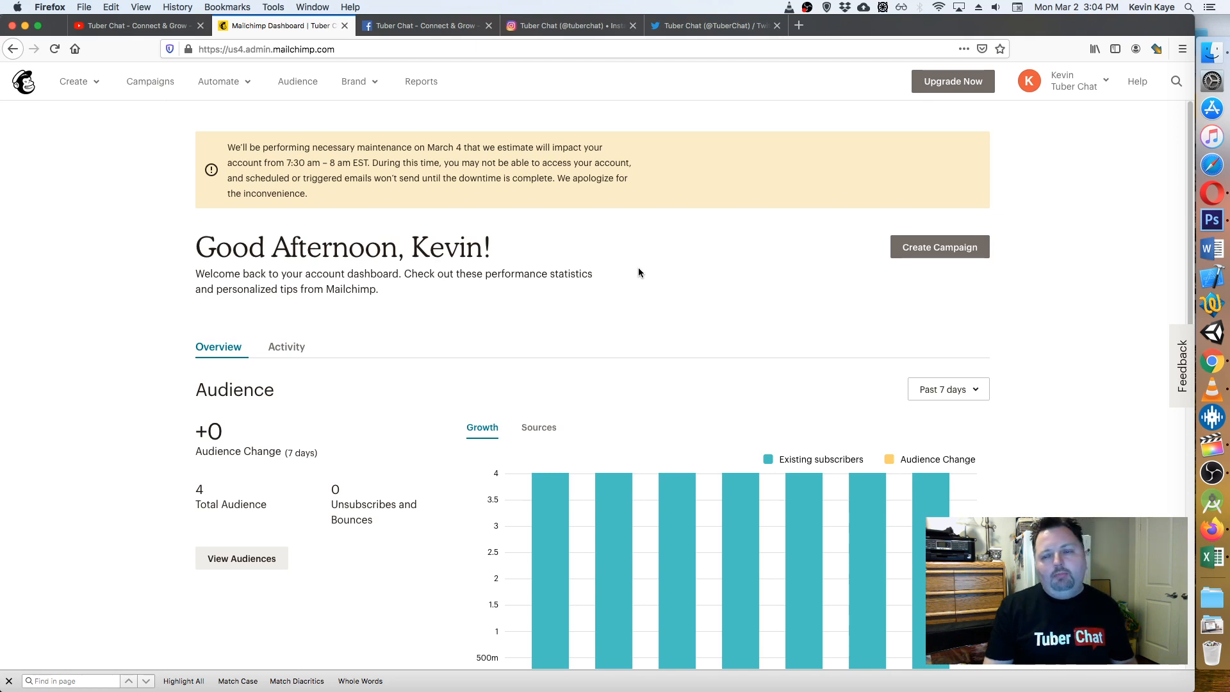
pyautogui.scroll(-5, 645, 275)
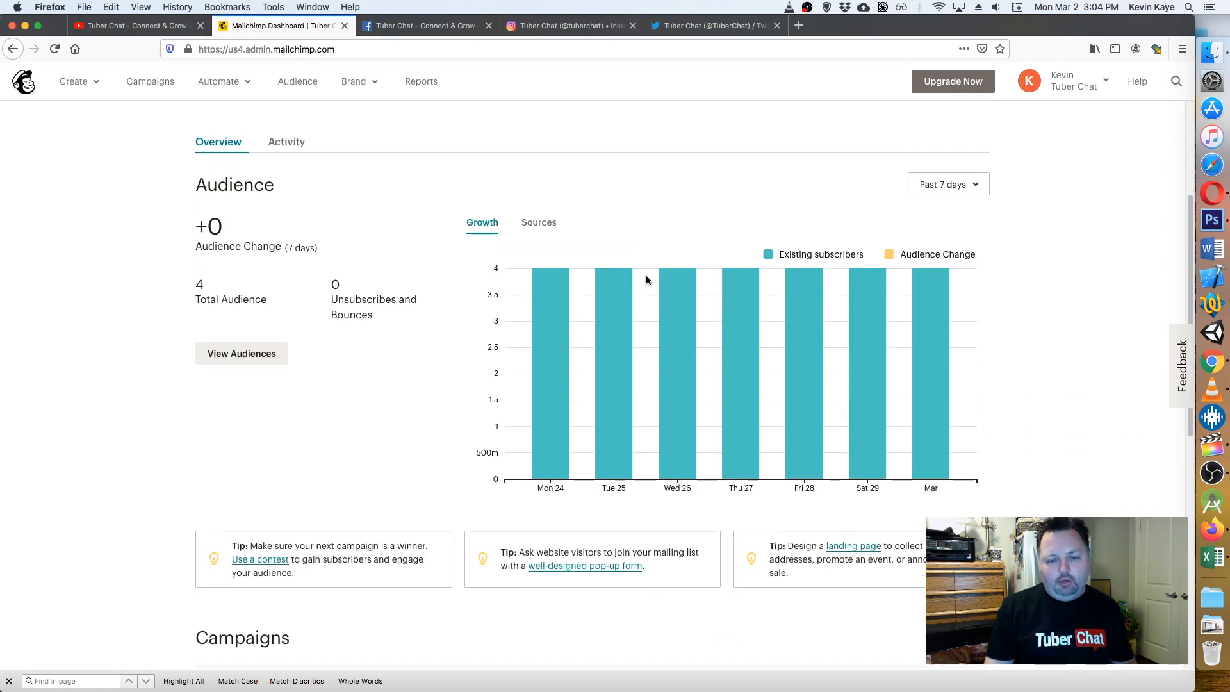
pyautogui.scroll(5, 646, 275)
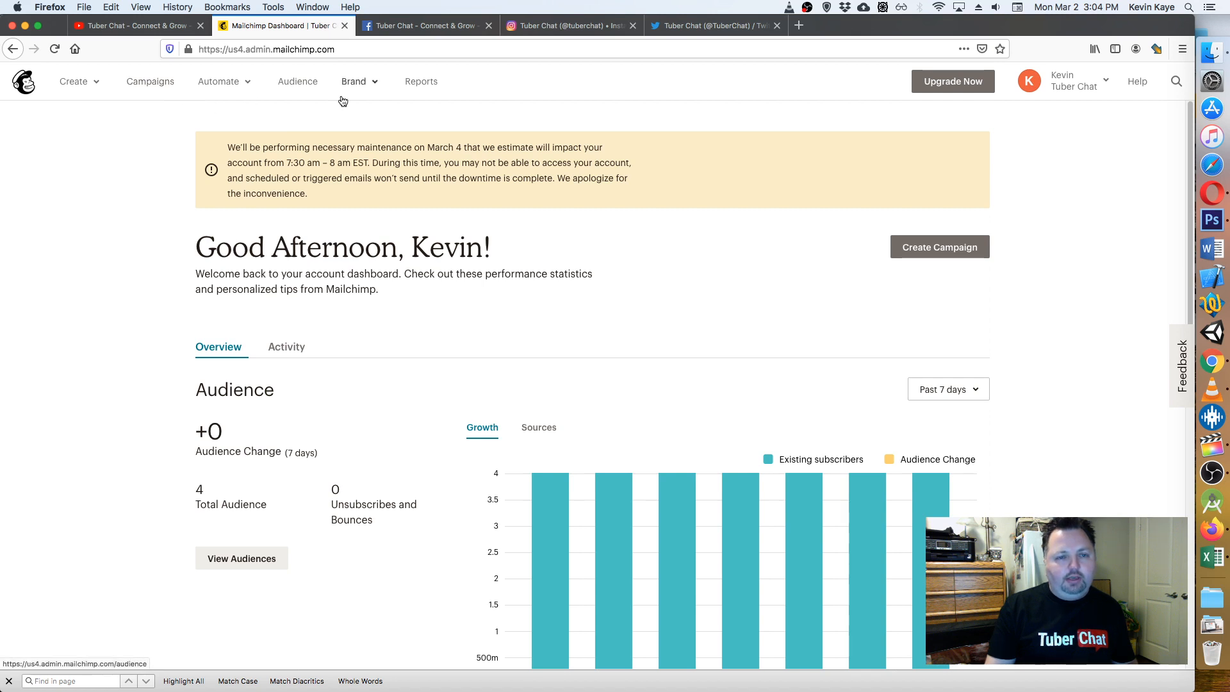
pyautogui.click(146, 88)
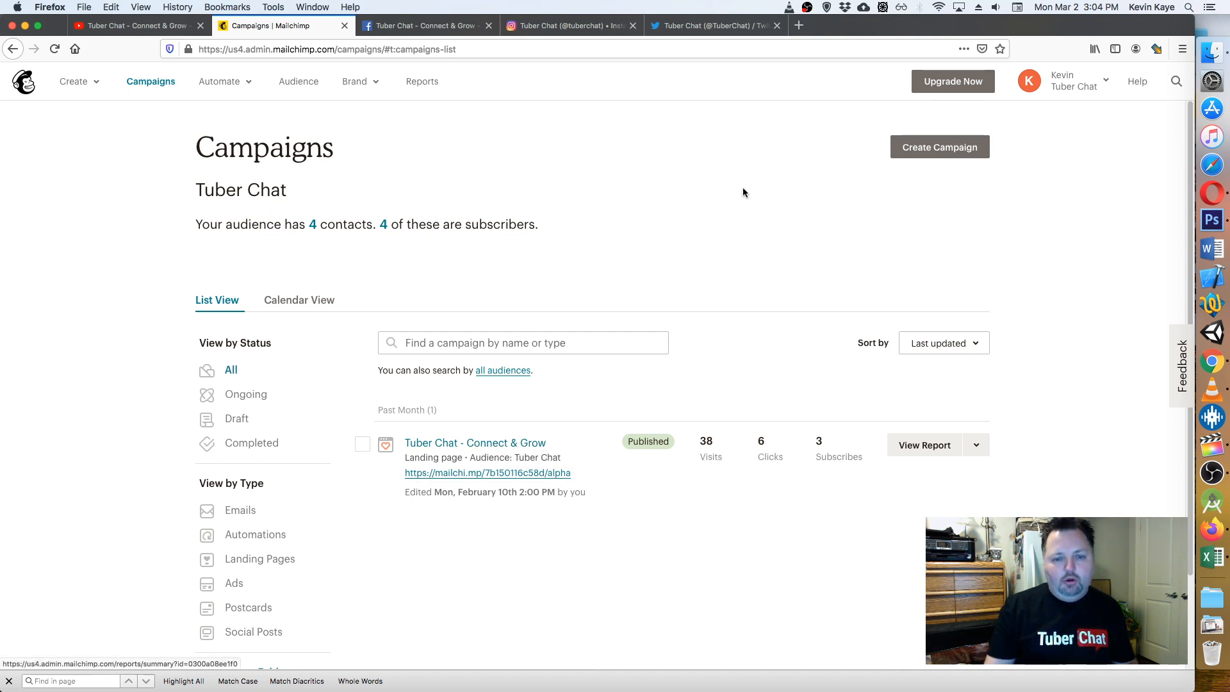
pyautogui.click(799, 25)
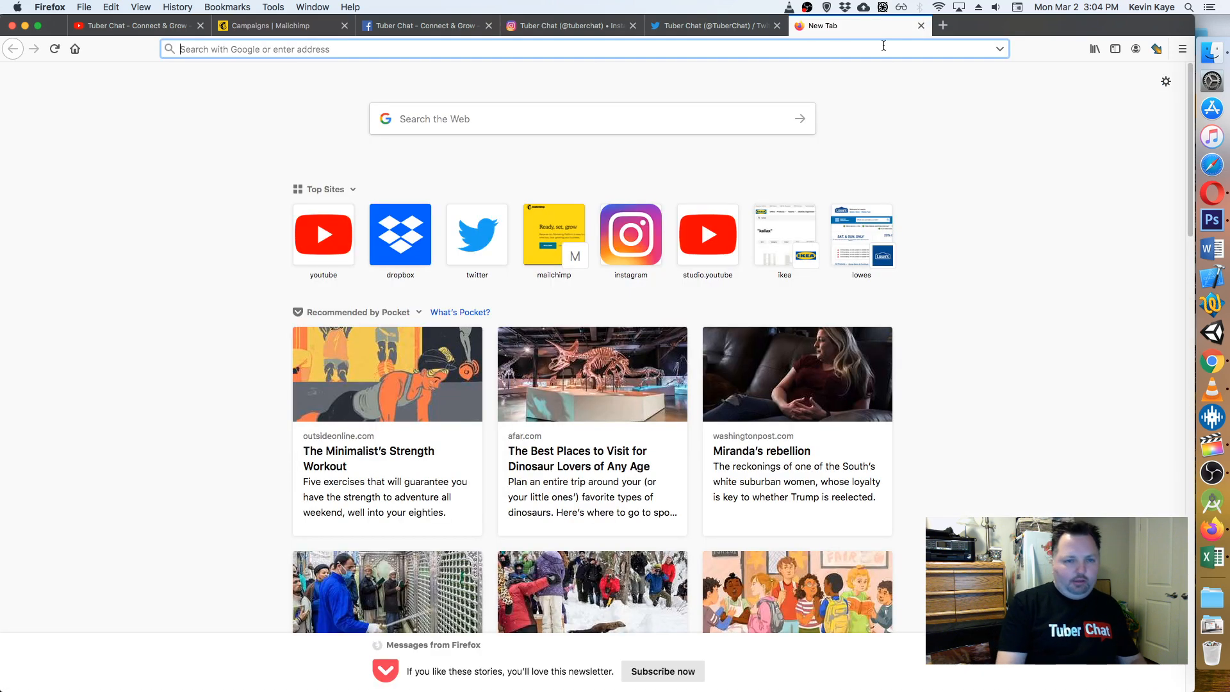
pyautogui.write('tuber')
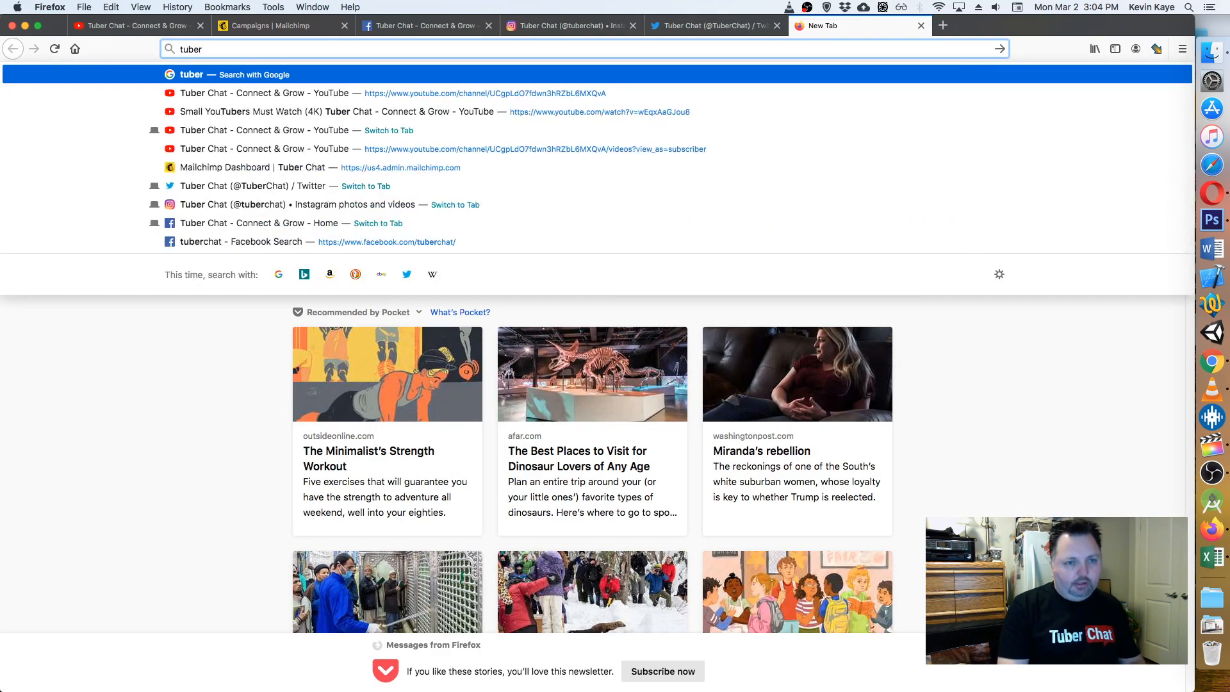
pyautogui.press('Down')
pyautogui.press('Down')
pyautogui.press('Down')
pyautogui.press('Down')
pyautogui.press('Down')
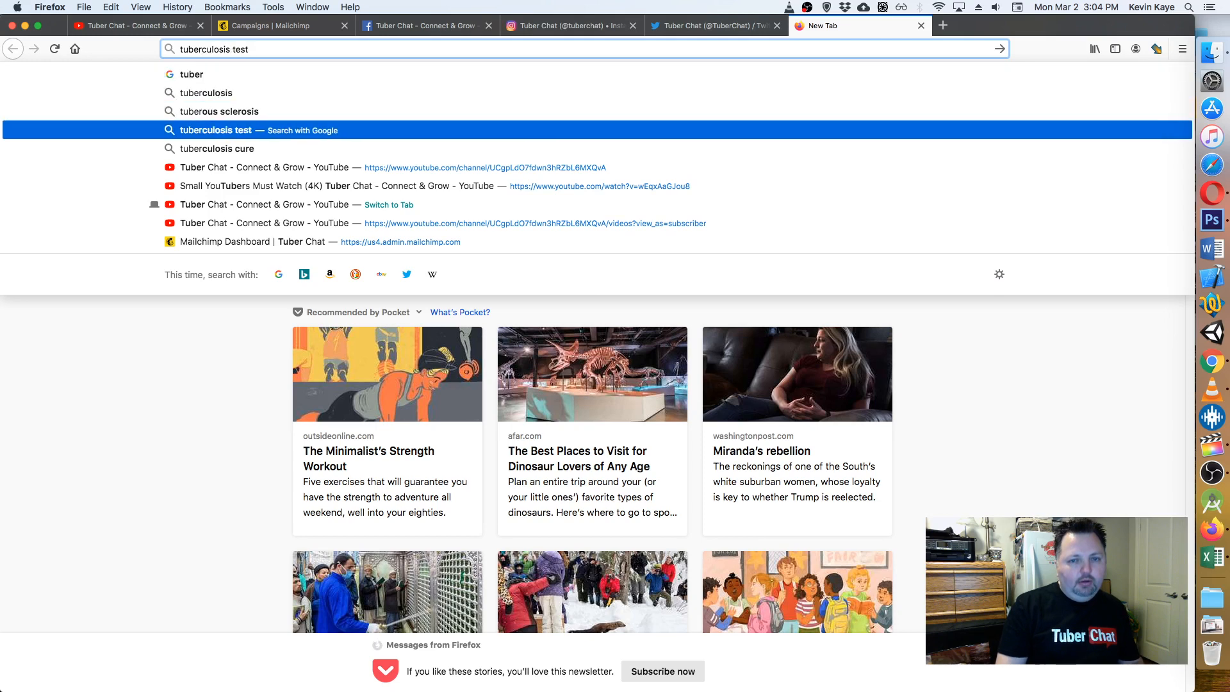
pyautogui.press('Return')
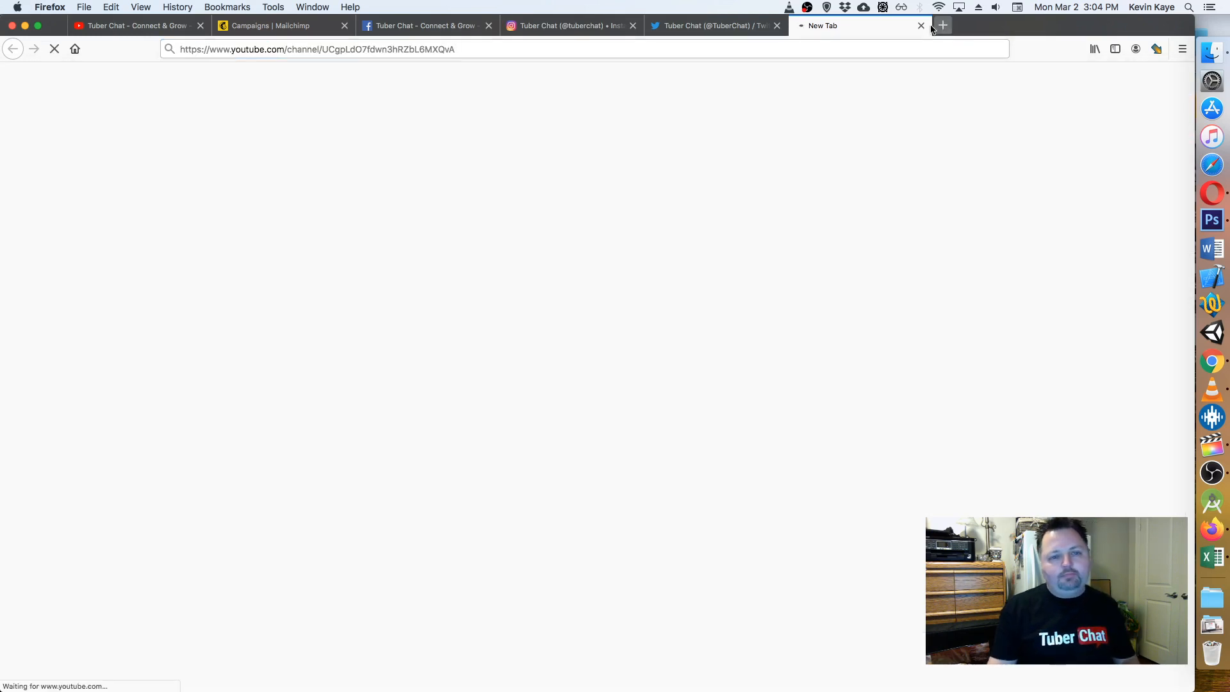
# - Load the website tuberchat.com in the new browser tab
pyautogui.click(596, 47)
pyautogui.write('tuberch')
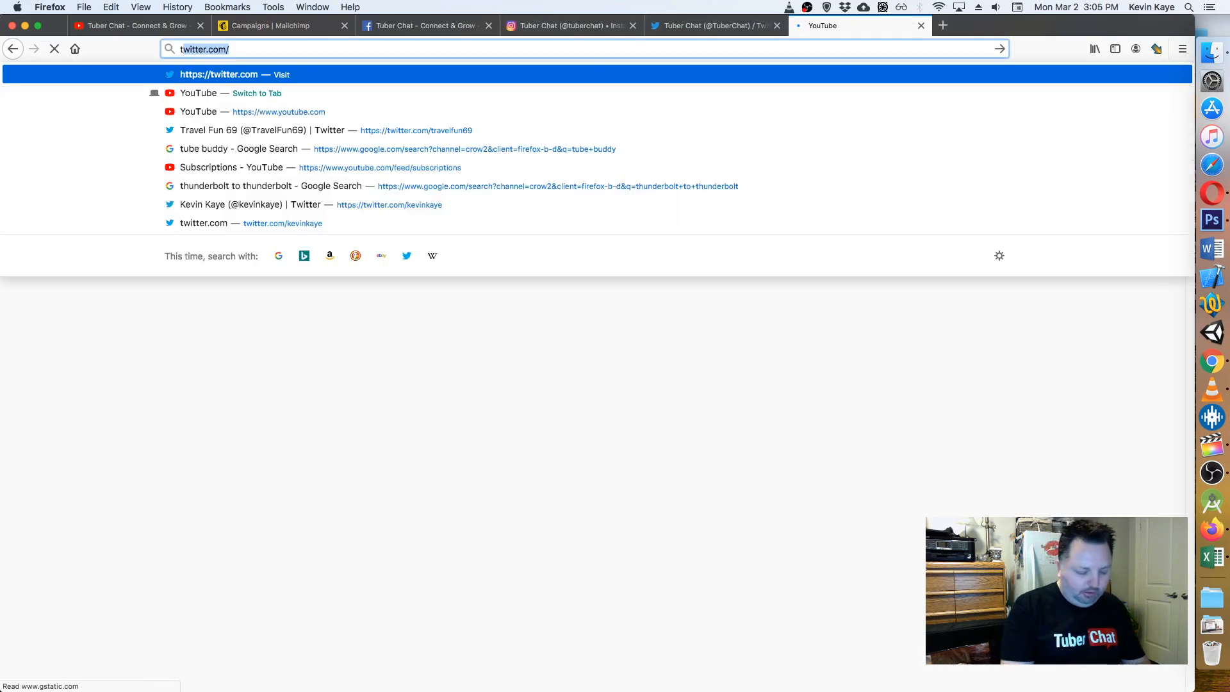
pyautogui.write('at.com')
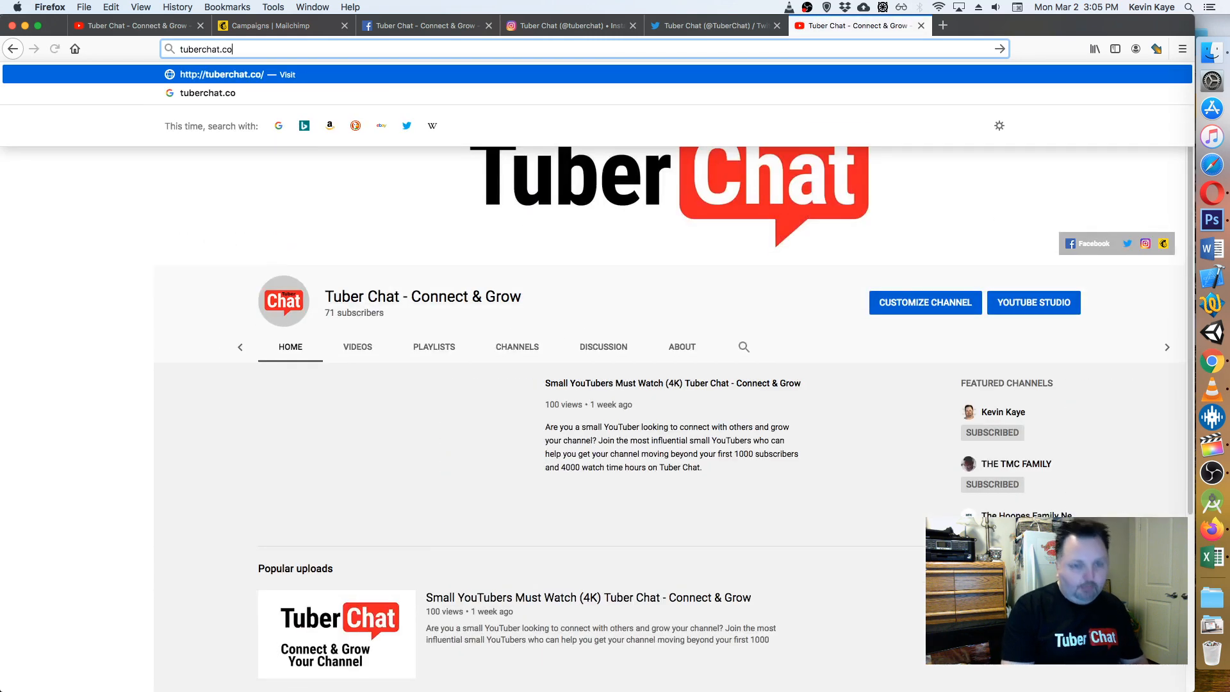
pyautogui.press('Return')
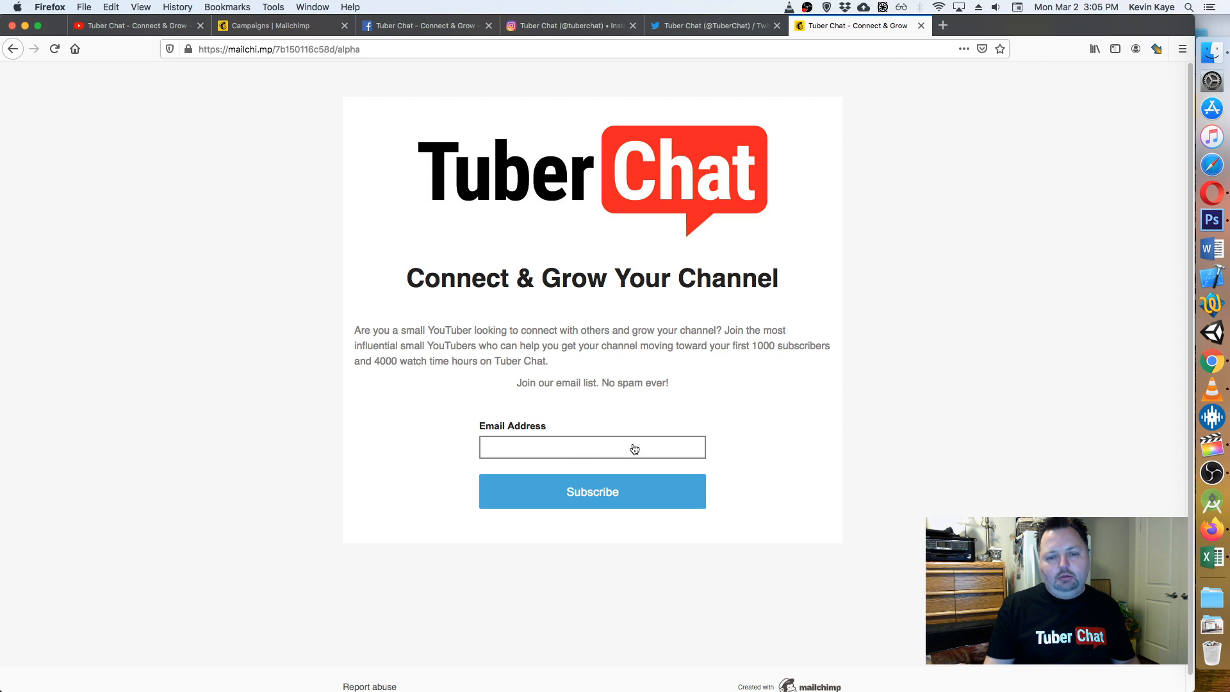
# - Return to the Mailchimp campaigns list and check the type and audience of the Tuber Chat - Connect & Grow campaign
pyautogui.click(279, 31)
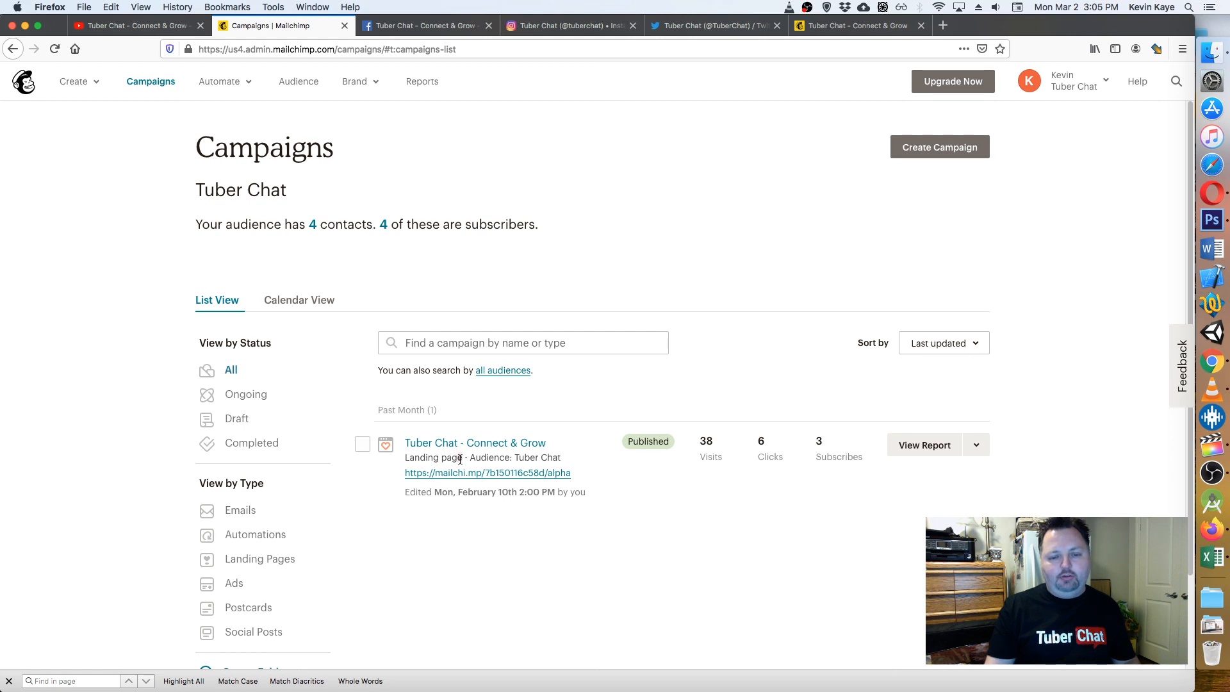
pyautogui.moveTo(460, 459); pyautogui.dragTo(405, 460)
pyautogui.click(575, 555)
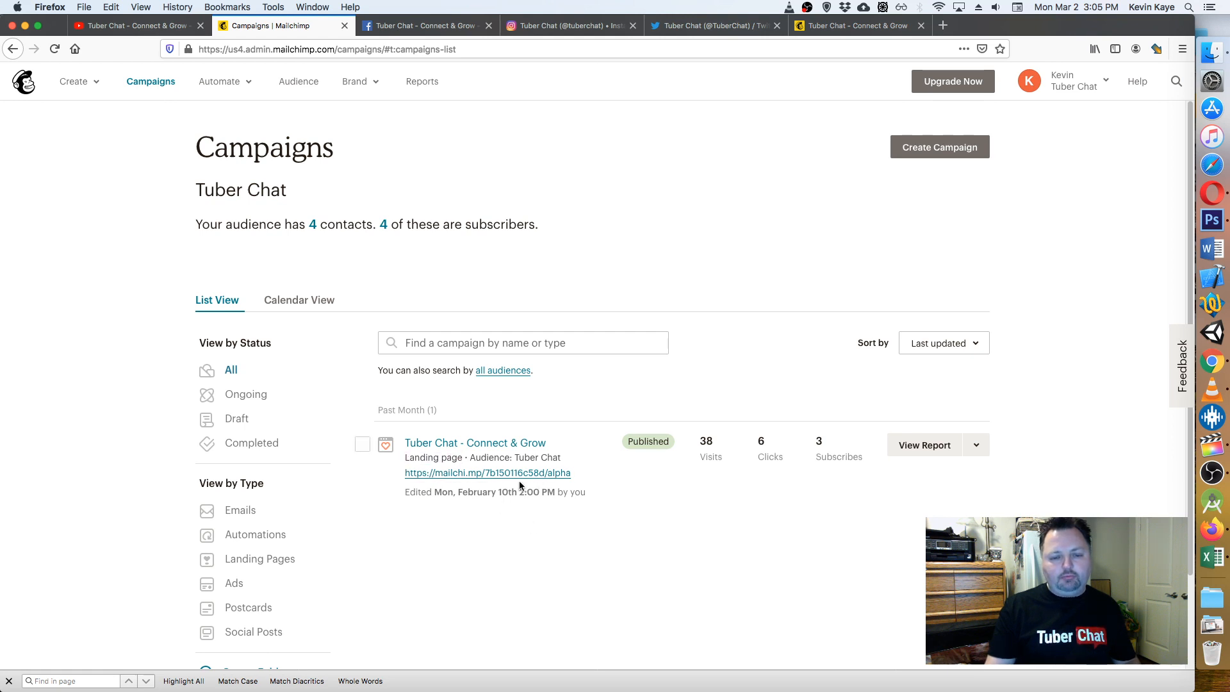
pyautogui.moveTo(514, 458); pyautogui.dragTo(556, 456)
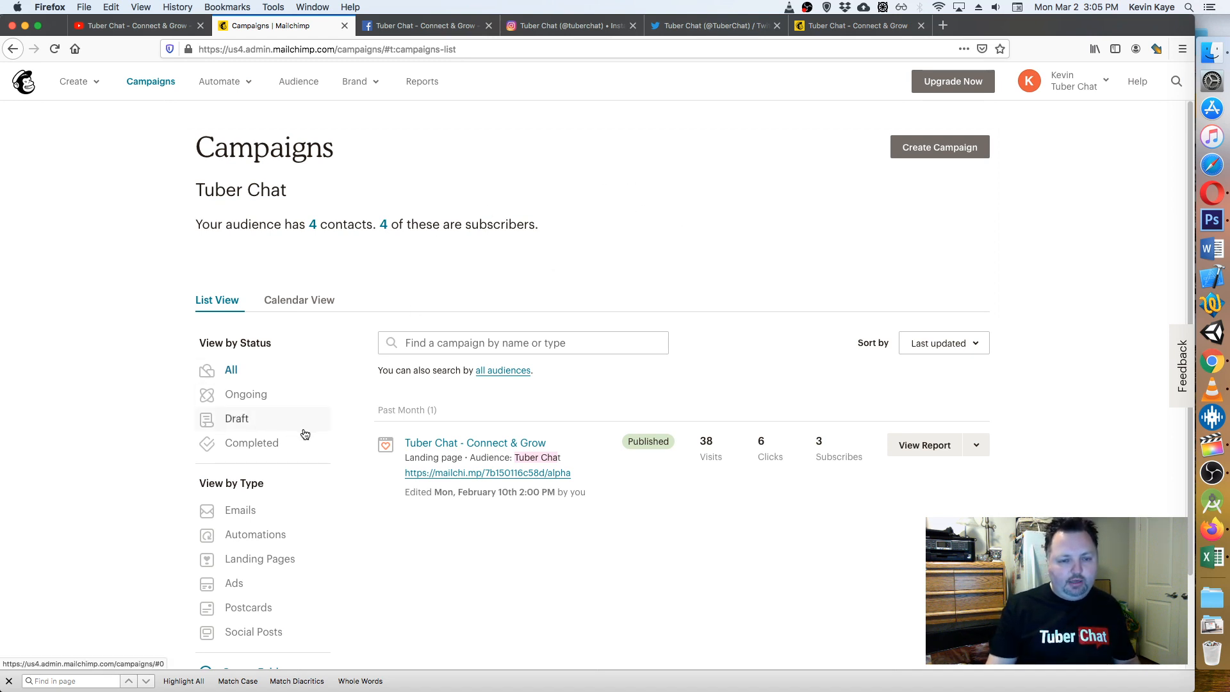
# - Start creating a new campaign, look through the campaign types and choose Email
pyautogui.click(944, 146)
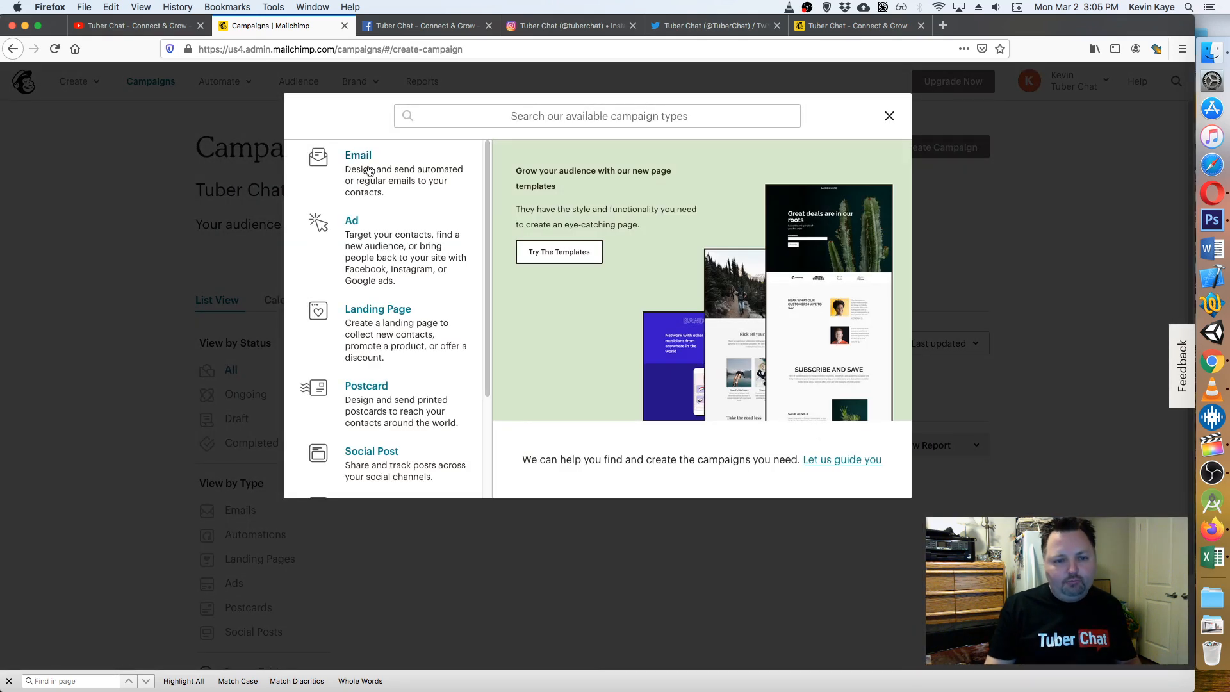
pyautogui.scroll(-3, 396, 316)
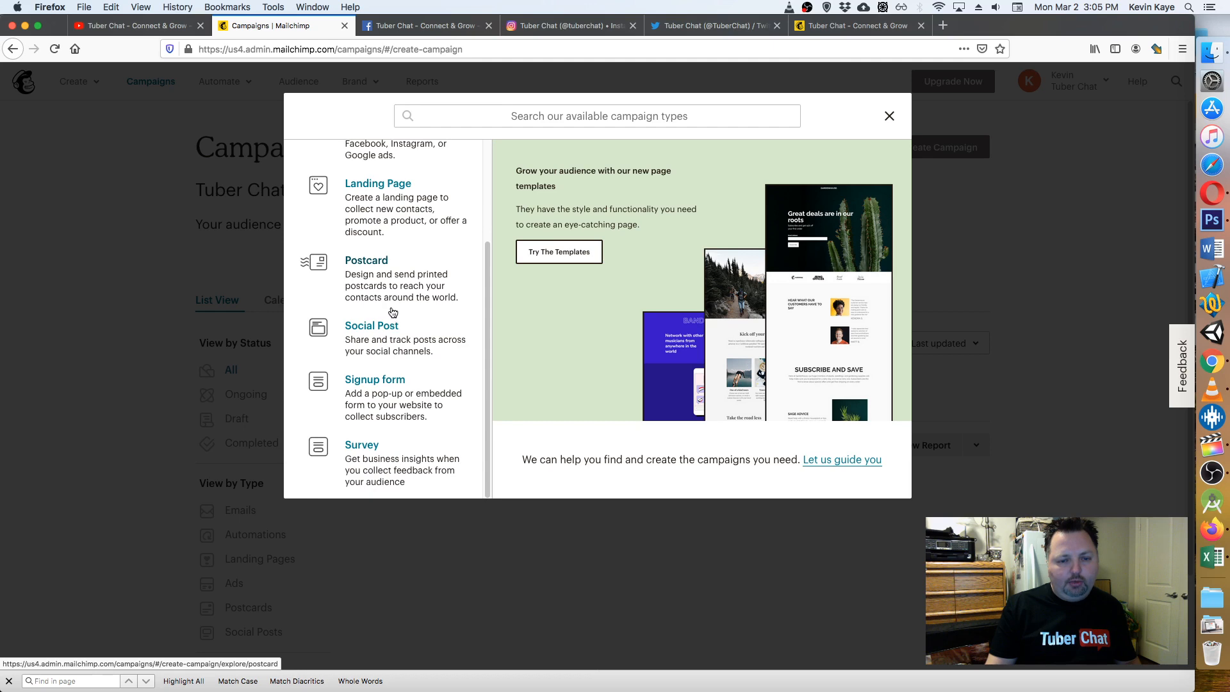
pyautogui.scroll(3, 385, 301)
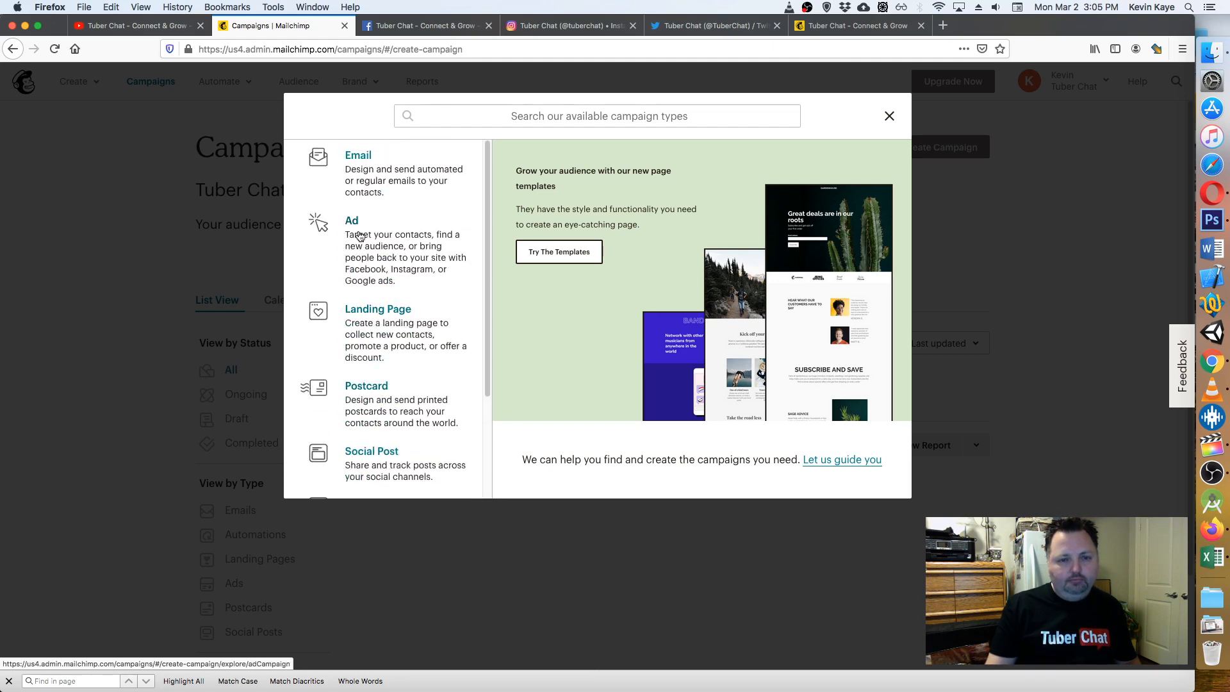
pyautogui.click(357, 166)
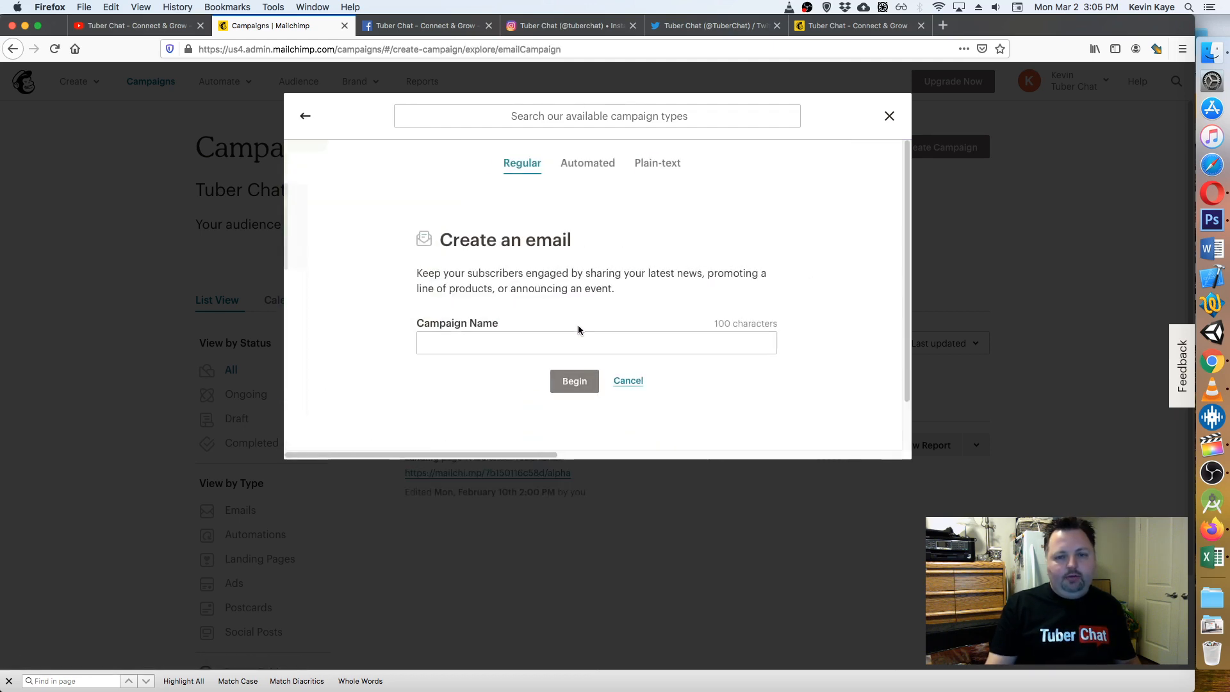
# - Name the regular email campaign "Welcome Email (TuberChat)" and begin its draft
pyautogui.click(528, 338)
pyautogui.write('Wel')
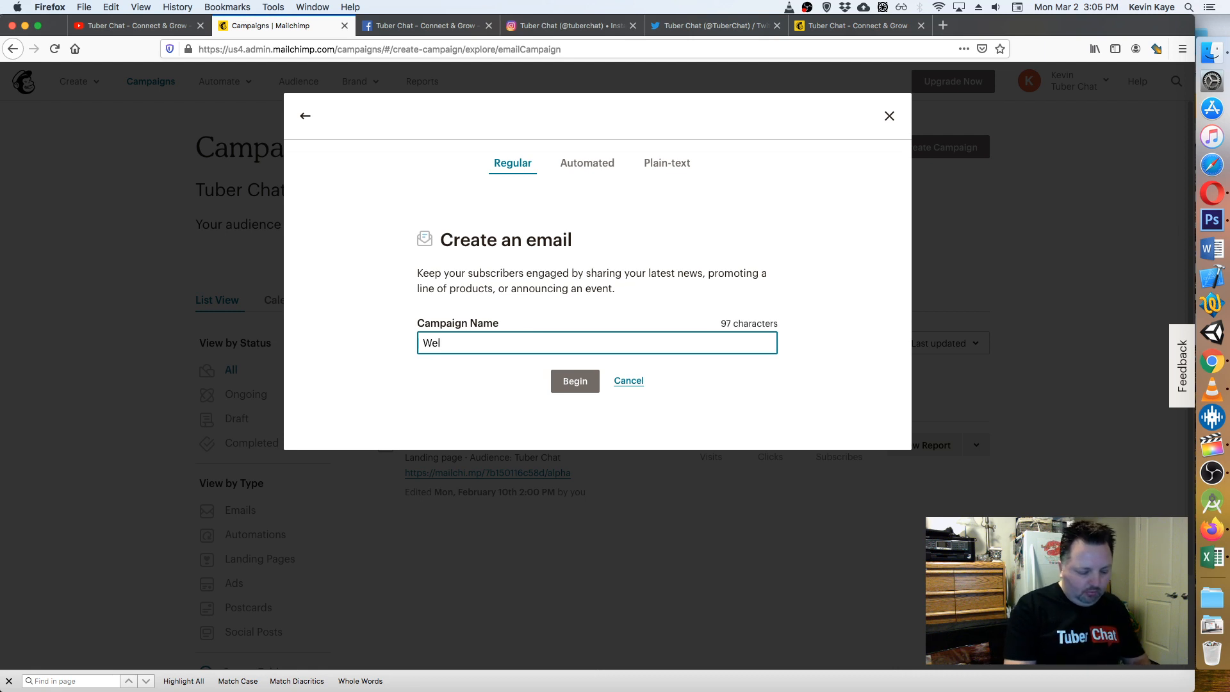
pyautogui.write('lco')
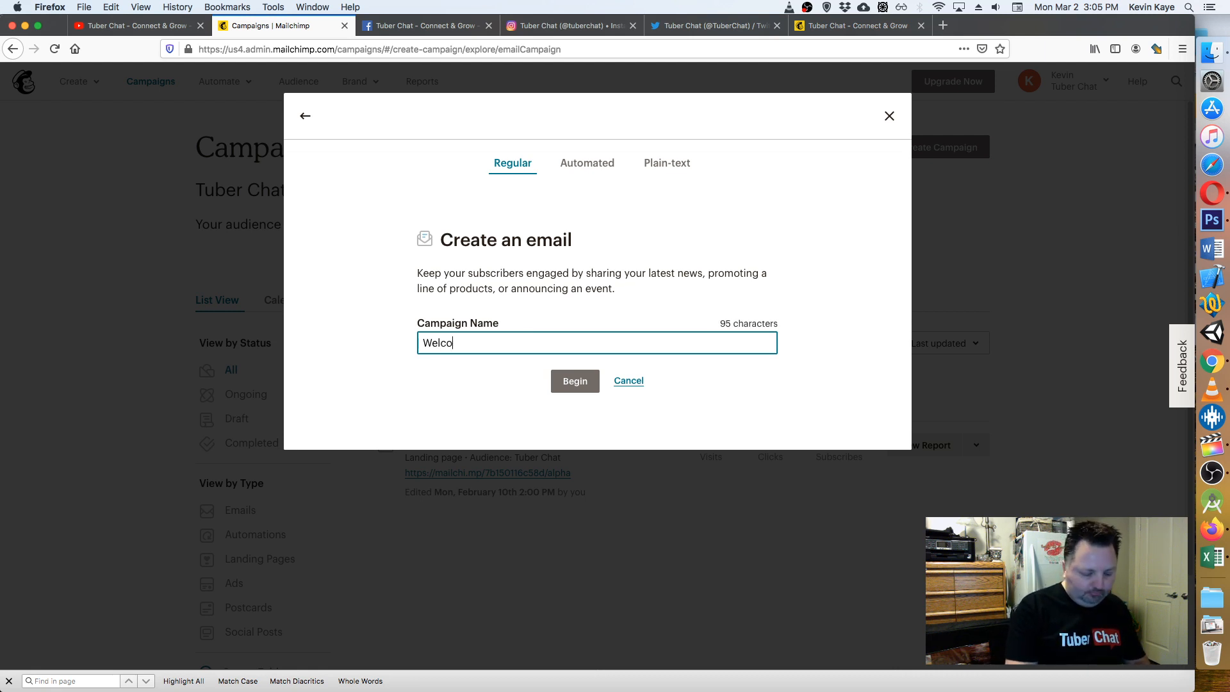
pyautogui.write('me Ema')
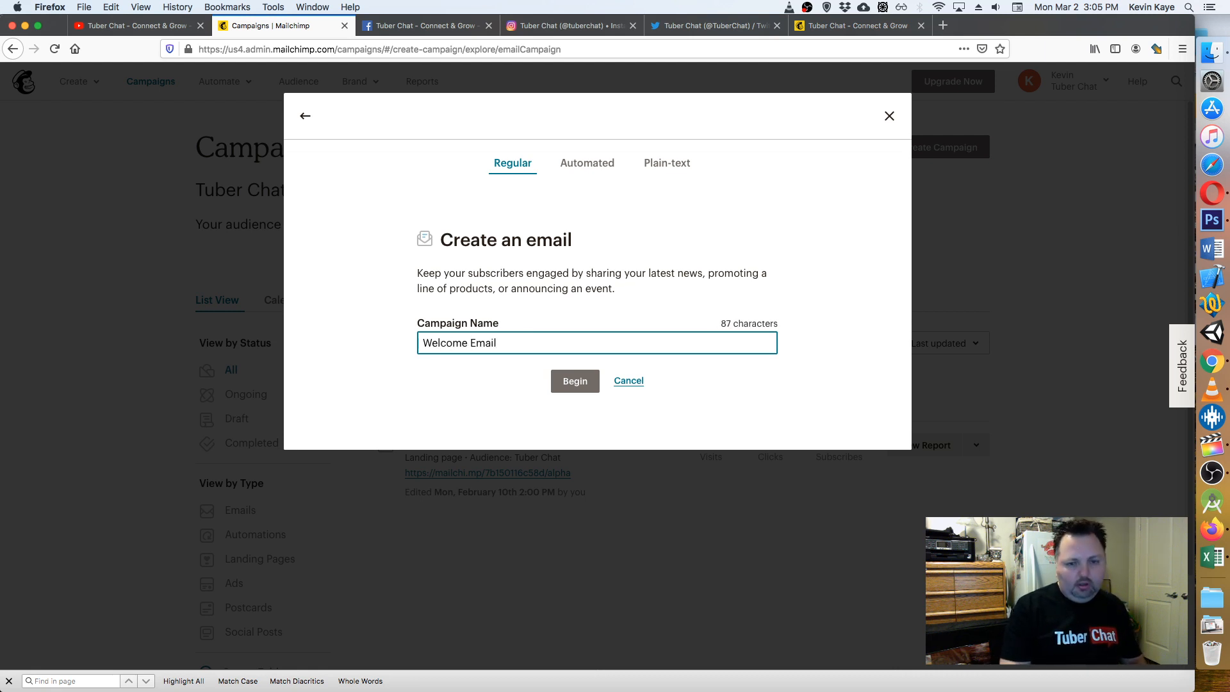
pyautogui.write('il')
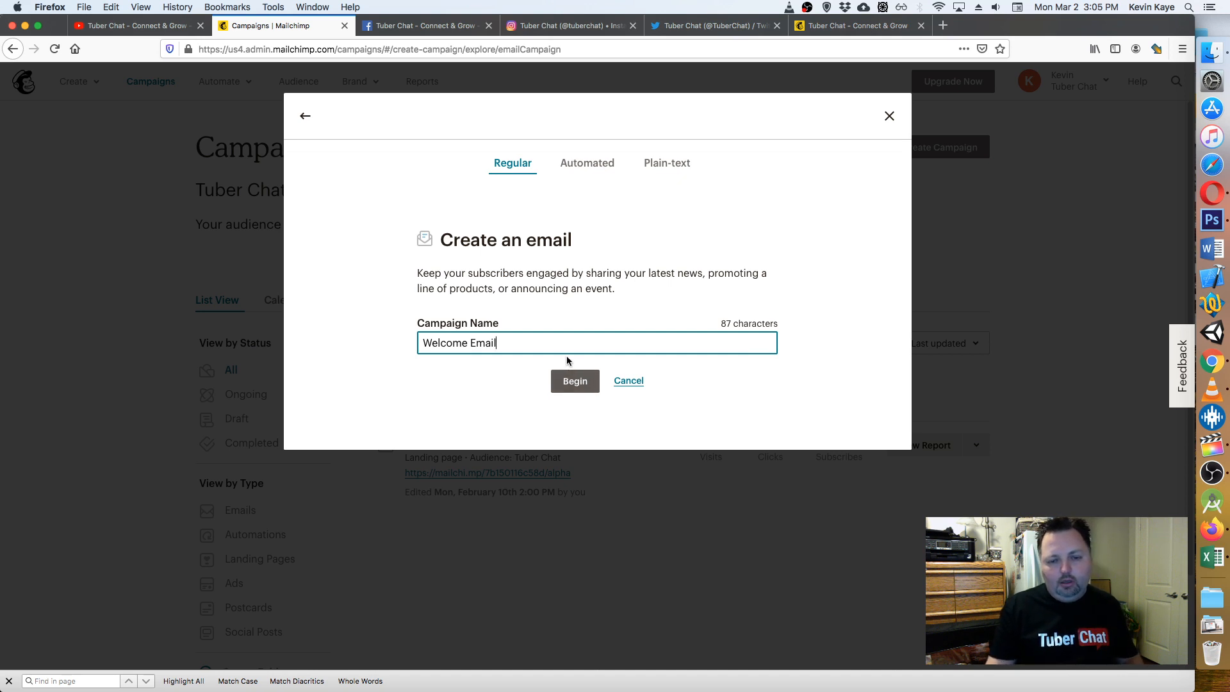
pyautogui.write(' (')
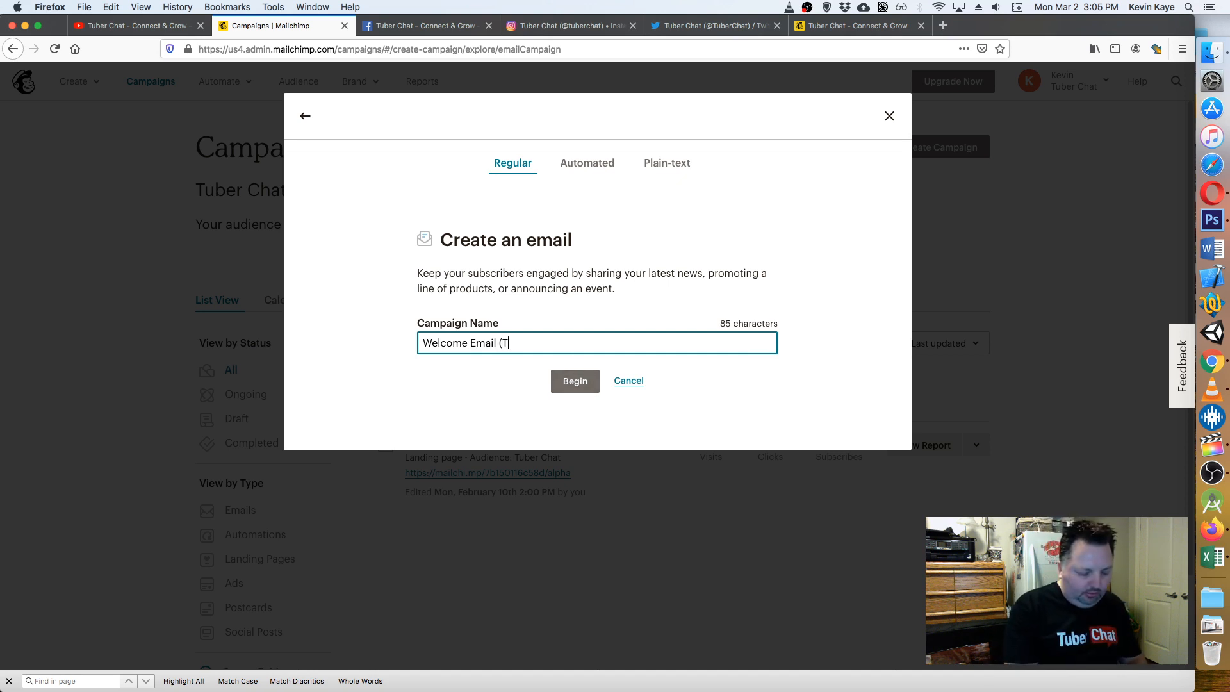
pyautogui.write('TuberChat')
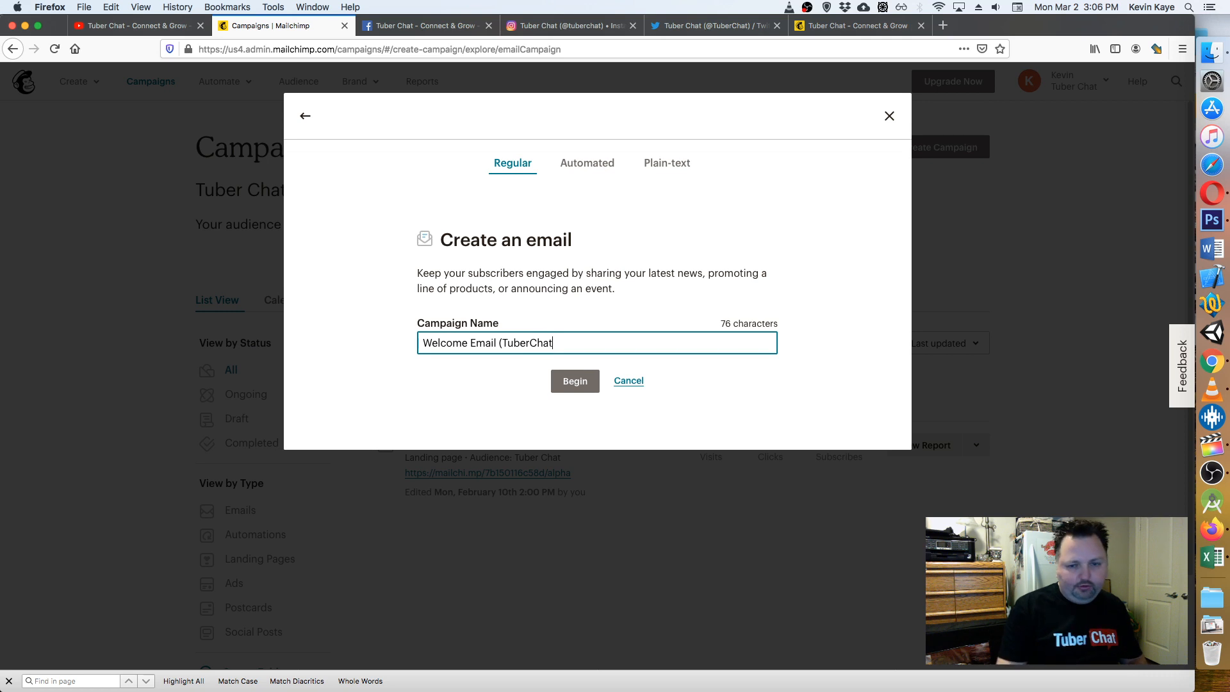
pyautogui.click(574, 382)
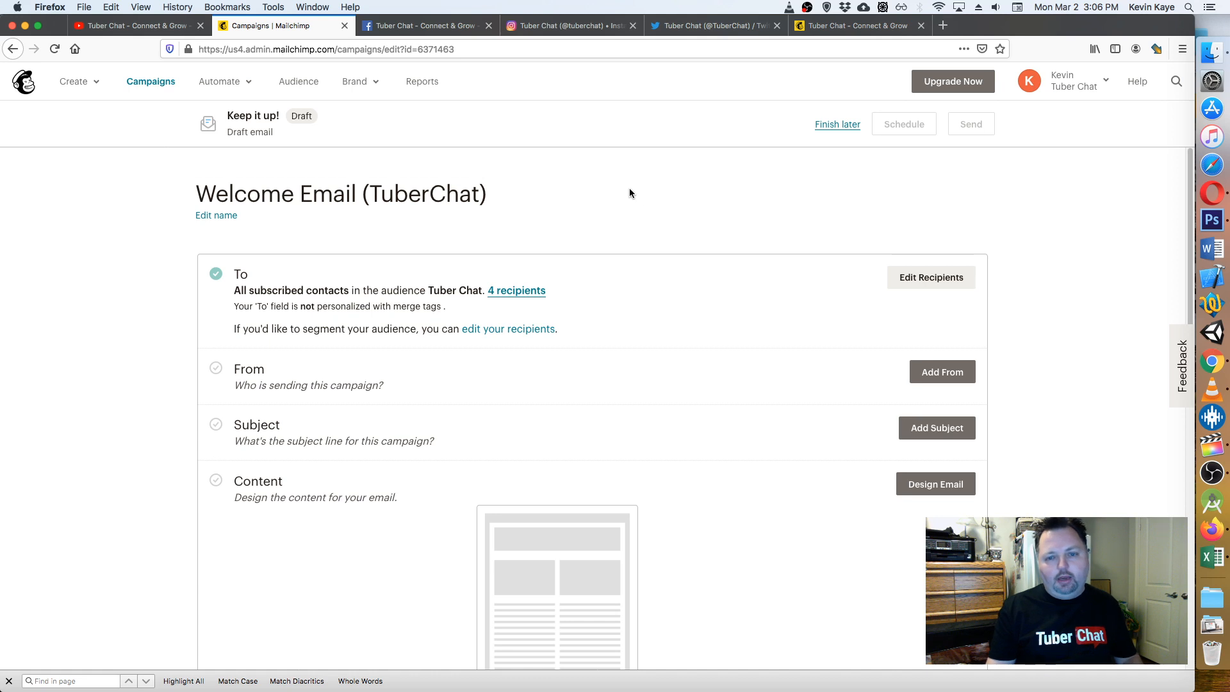
pyautogui.scroll(-2, 1051, 264)
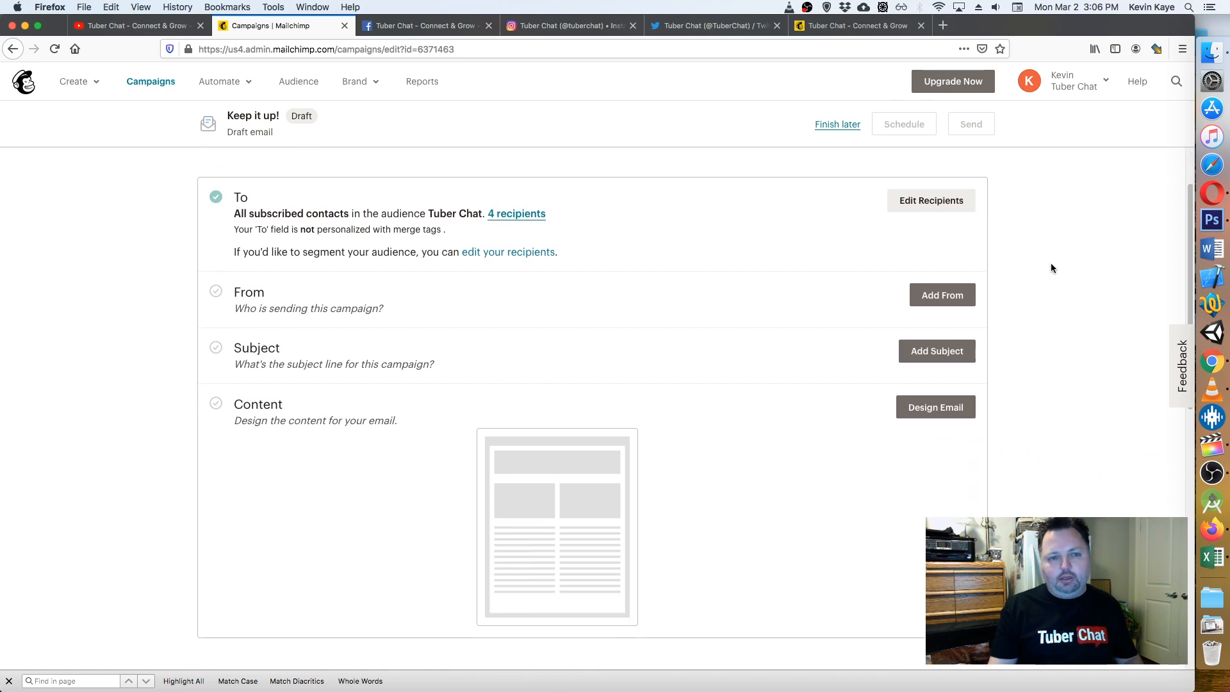
pyautogui.scroll(1, 1050, 264)
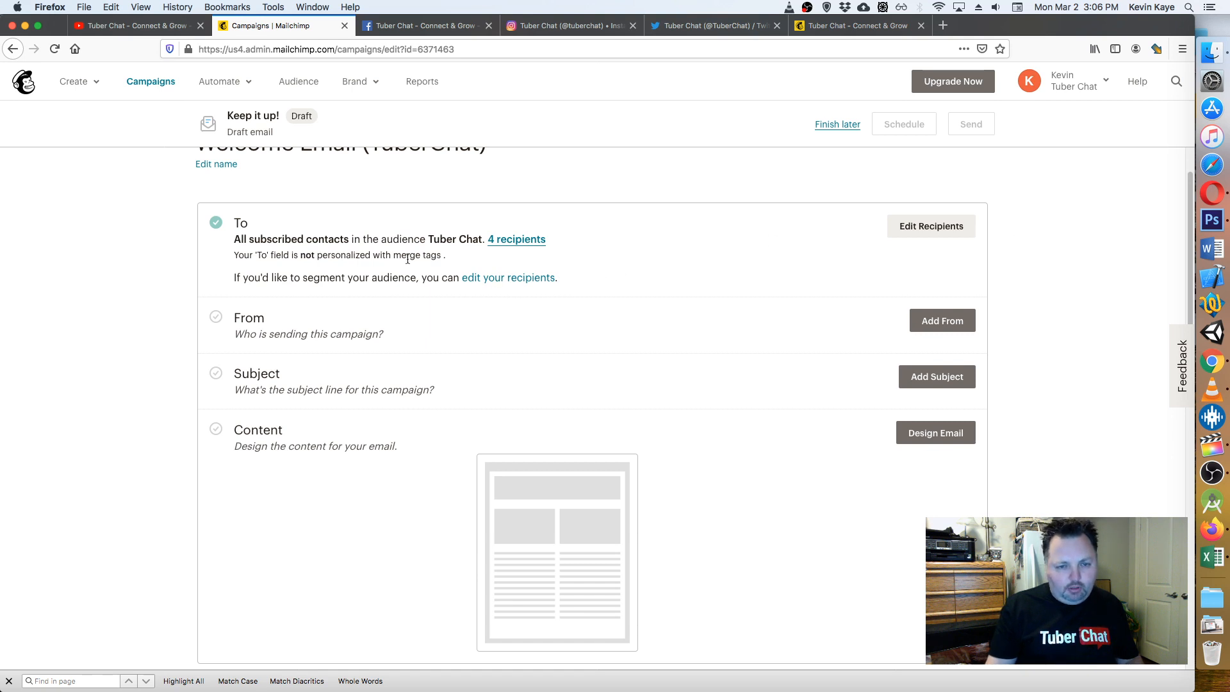
# - Set the campaign's From name to "TuberChat" and save the sender details
pyautogui.click(930, 328)
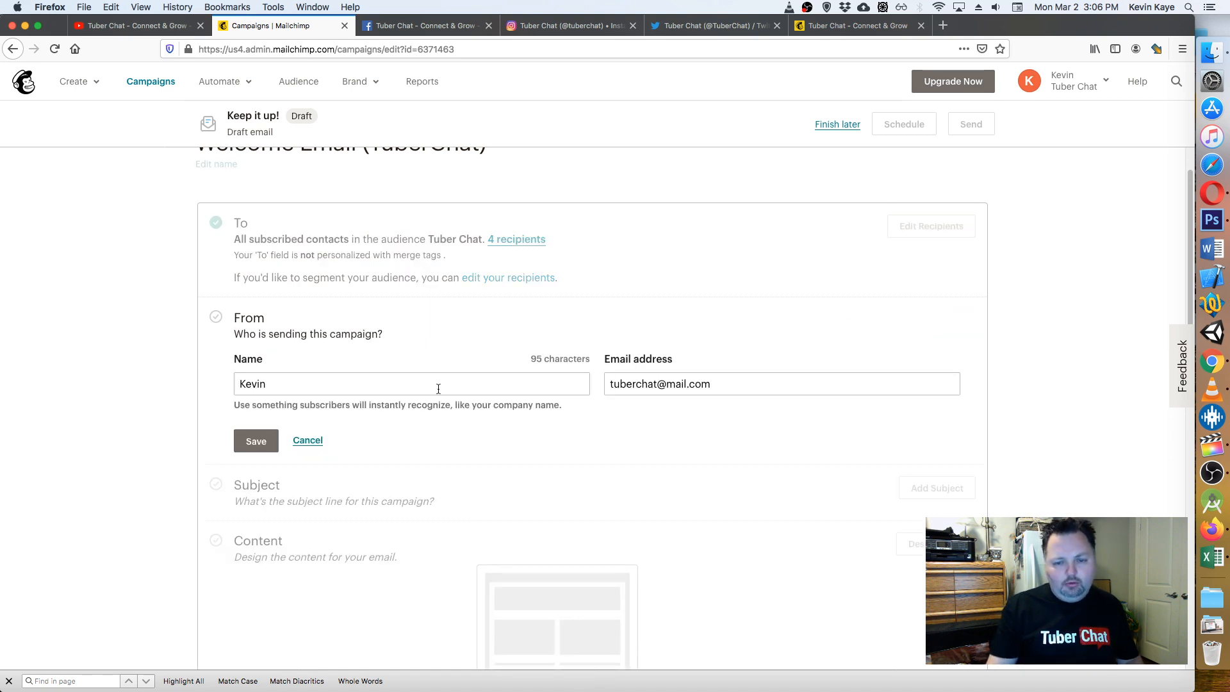
pyautogui.moveTo(286, 382); pyautogui.dragTo(215, 384)
pyautogui.write('TuberChat')
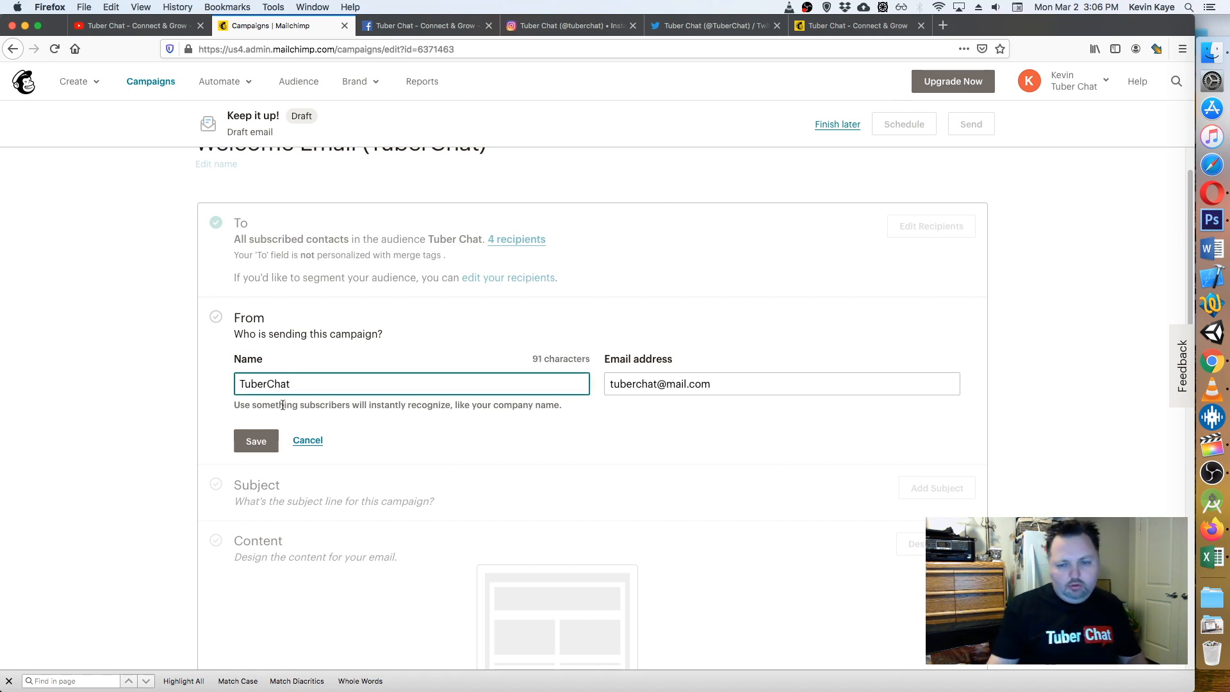
pyautogui.click(254, 439)
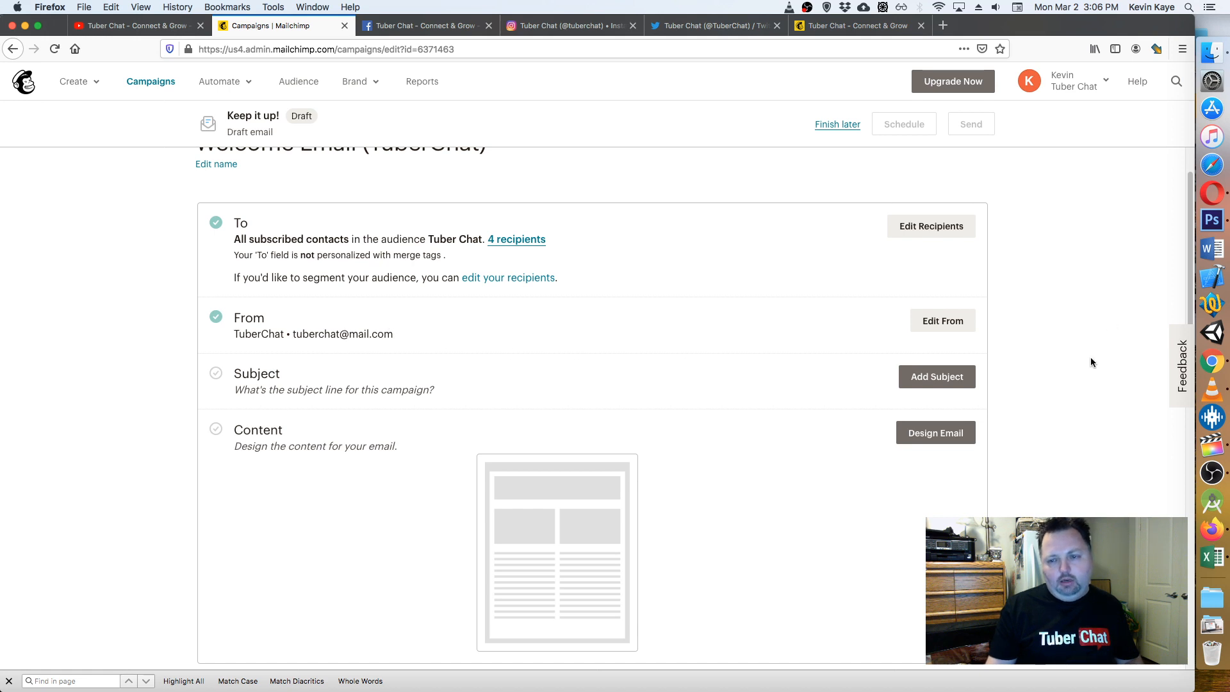
# - Enter "Welcome to TuberChat!" as the campaign's subject line, checking it against the subject line tips
pyautogui.click(938, 382)
pyautogui.click(322, 452)
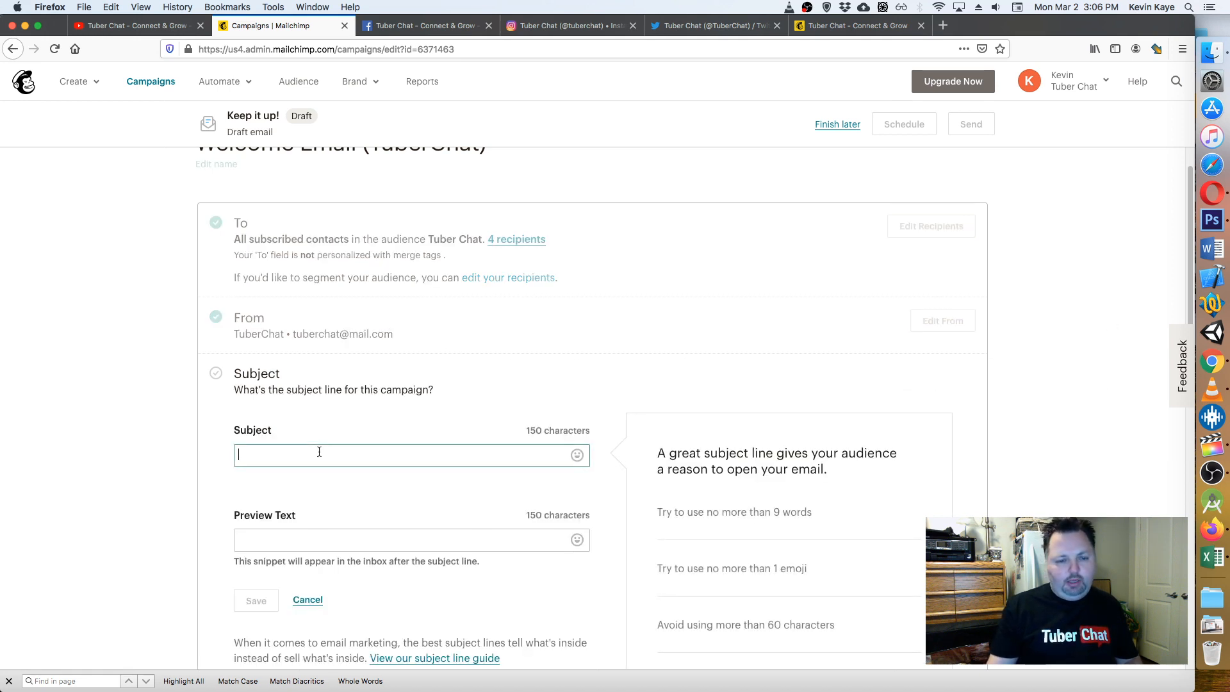
pyautogui.write('Welcome')
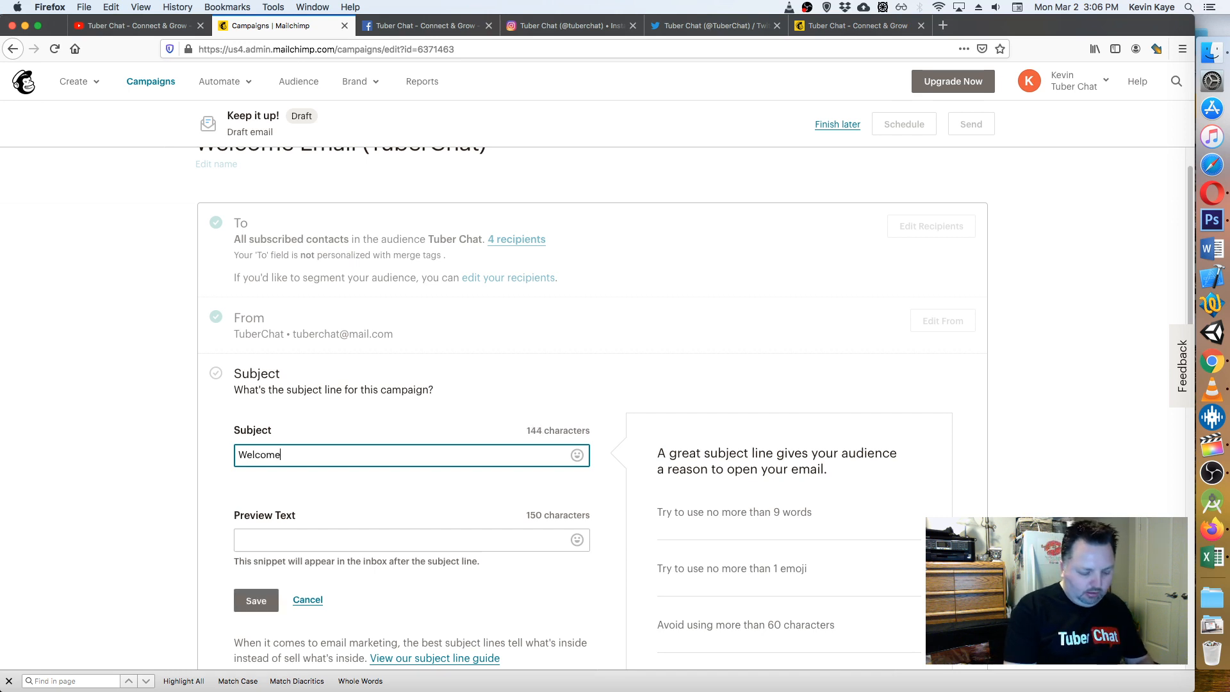
pyautogui.write(' to Tuber')
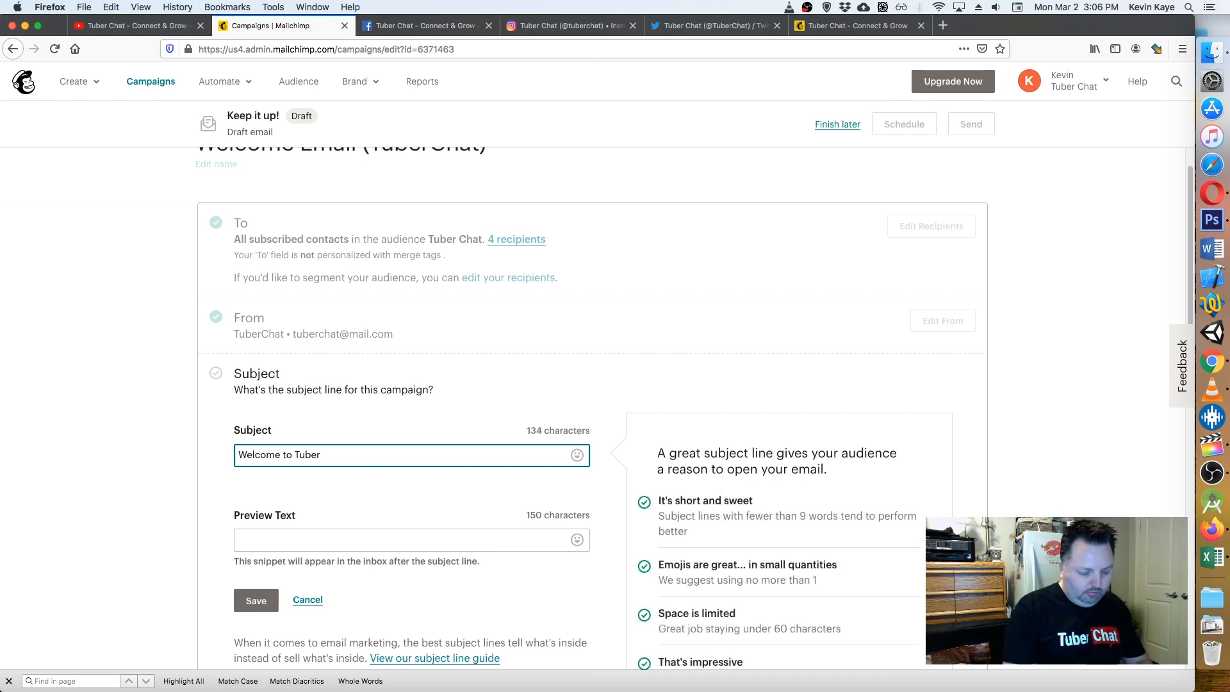
pyautogui.write('Chat')
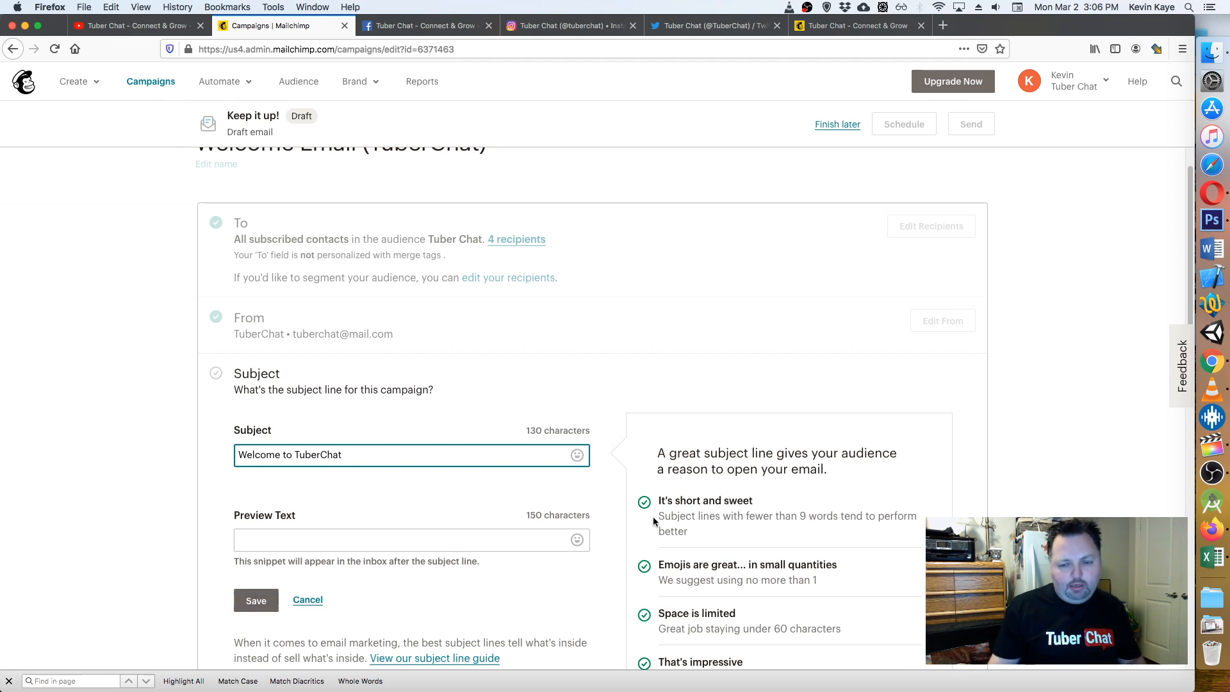
pyautogui.scroll(-3, 634, 516)
pyautogui.scroll(-2, 385, 410)
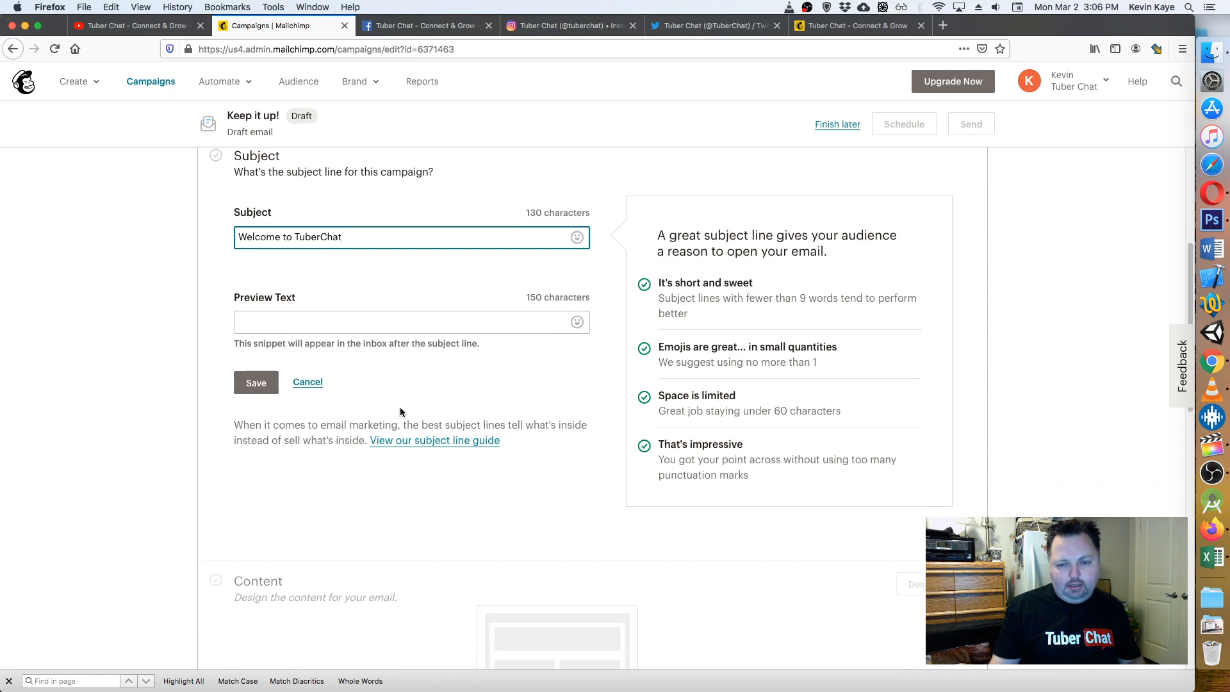
pyautogui.scroll(-5, 672, 490)
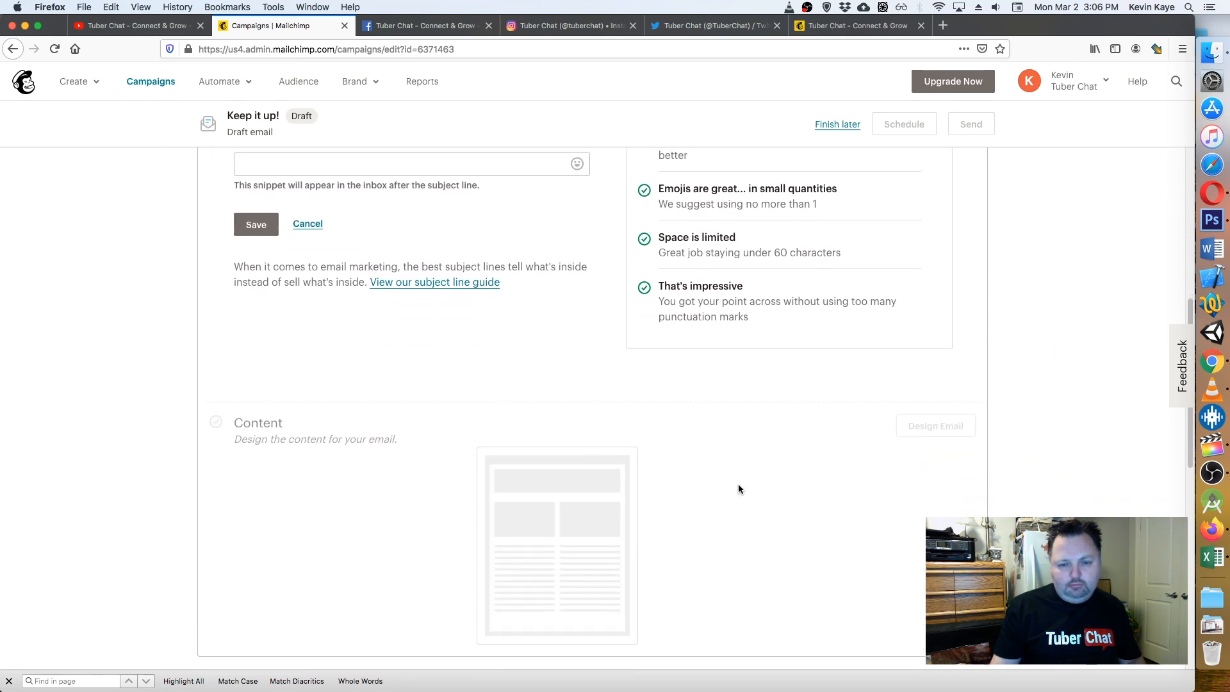
pyautogui.scroll(4, 737, 490)
pyautogui.scroll(3, 736, 489)
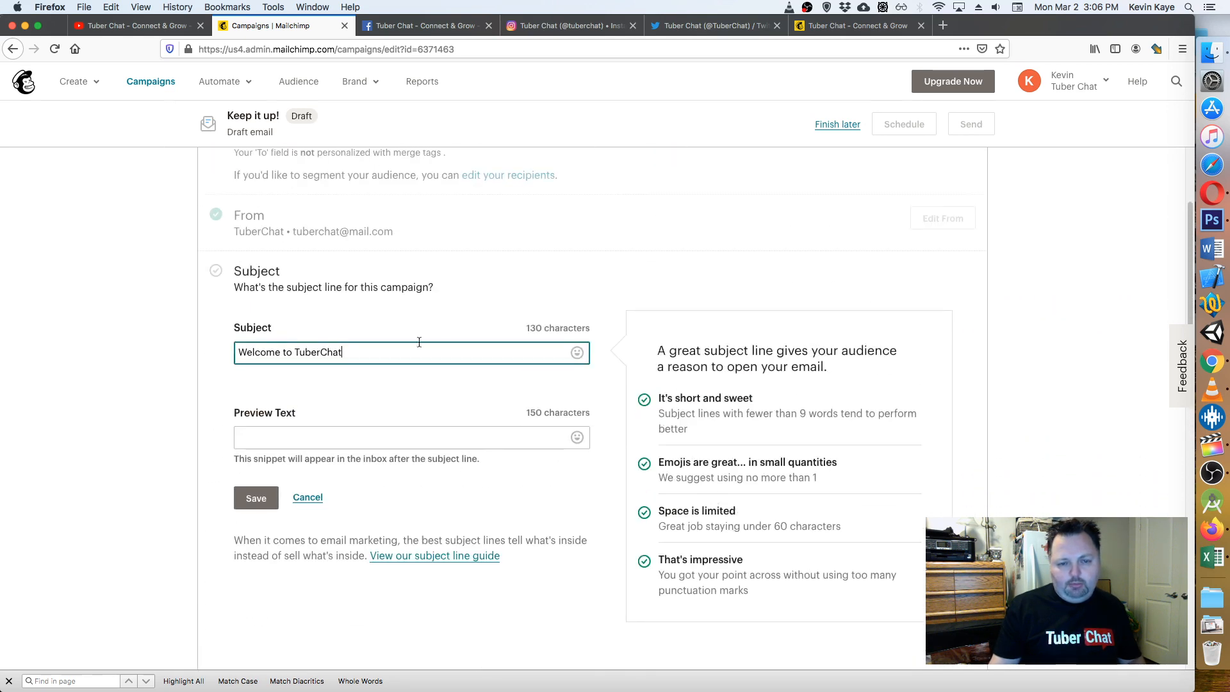
pyautogui.write('!')
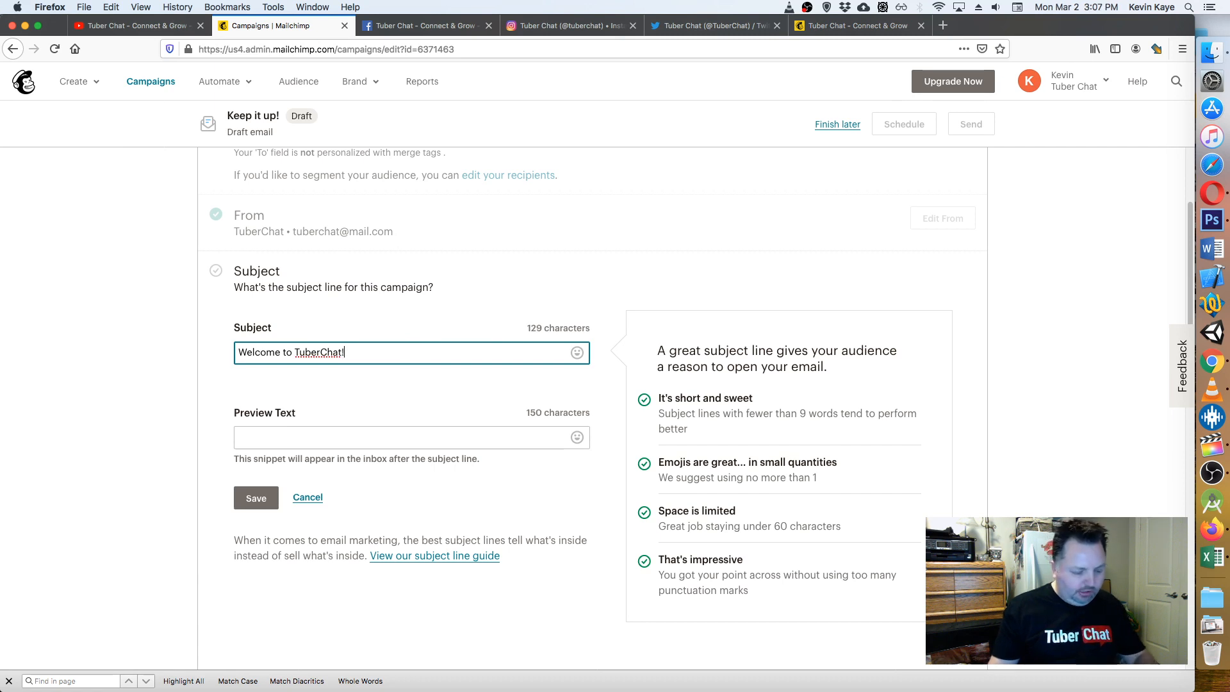
# - Add a grinning face emoji to the end of the subject line using the macOS Character Viewer
pyautogui.click(1017, 8)
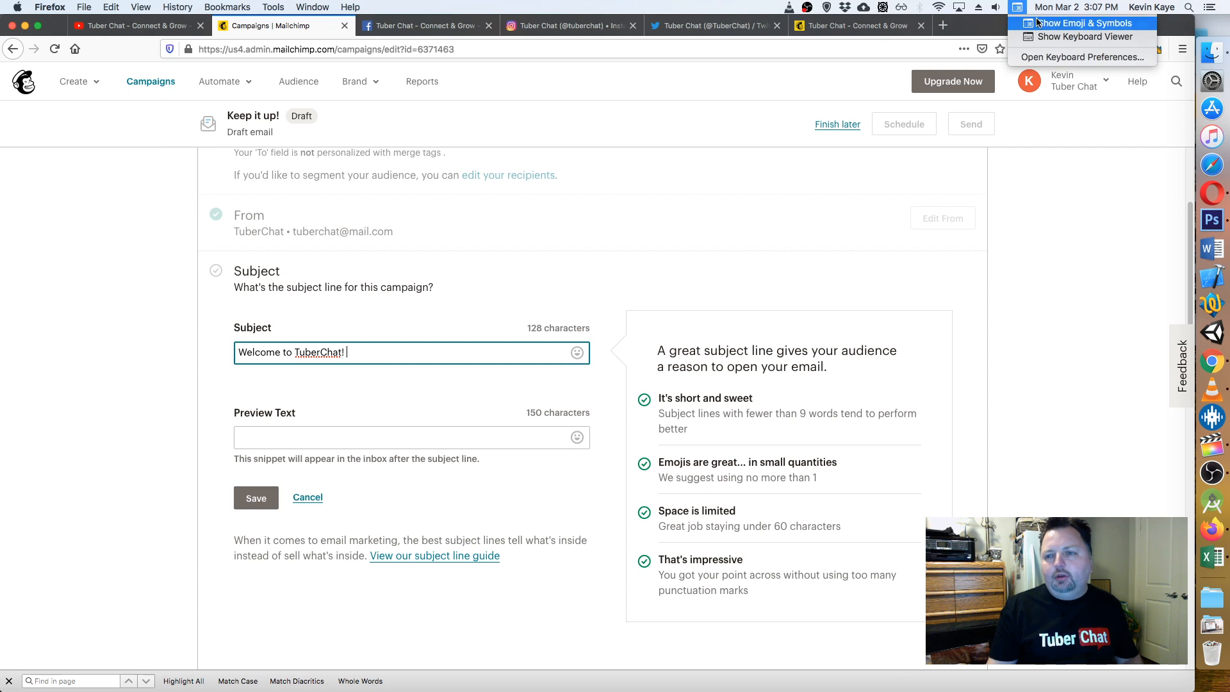
pyautogui.click(1036, 22)
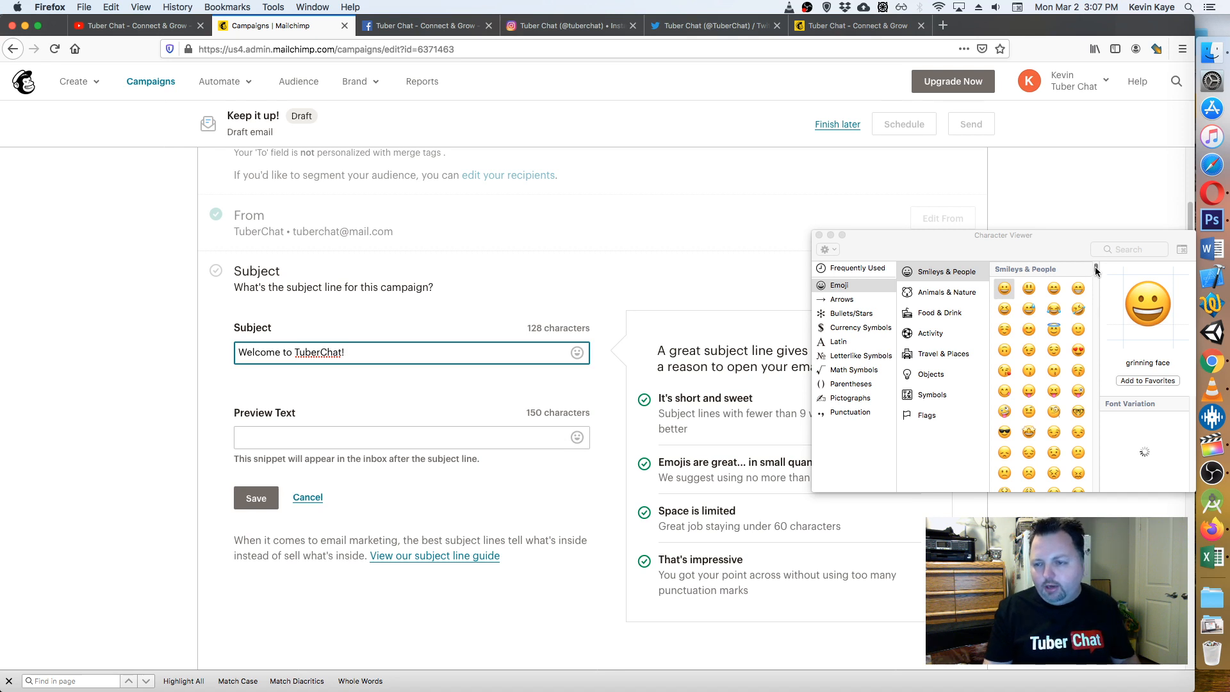
pyautogui.scroll(-3, 1096, 273)
pyautogui.scroll(3, 1096, 274)
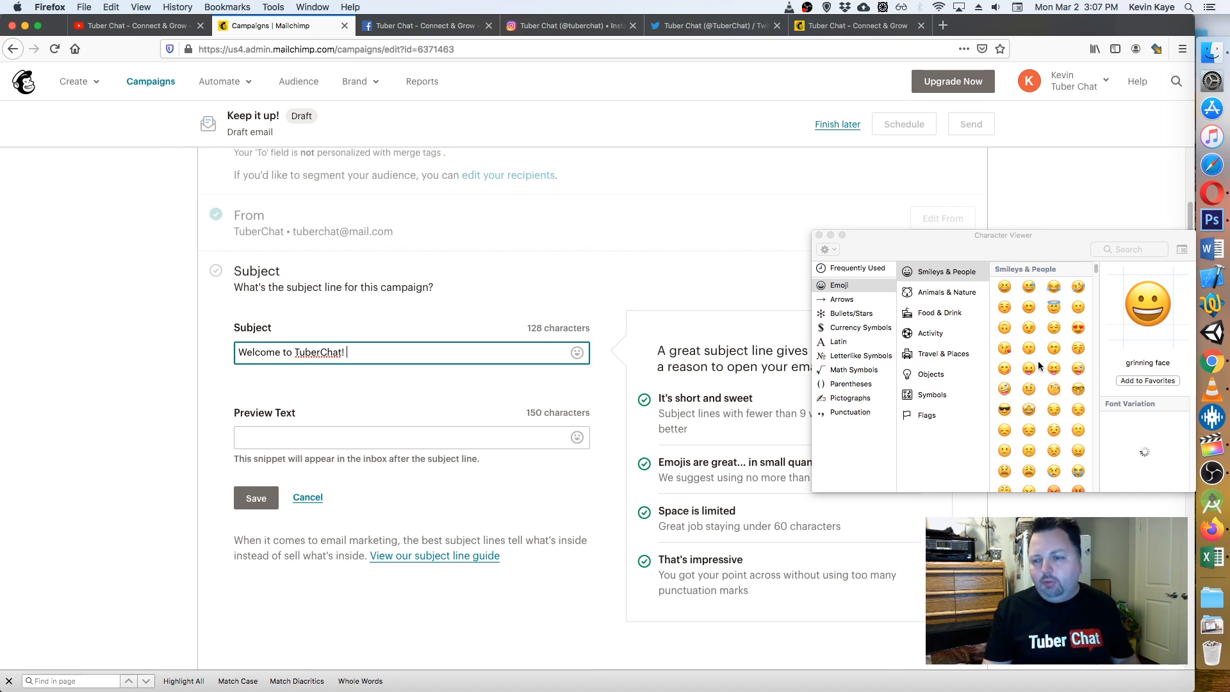
pyautogui.scroll(1, 1039, 349)
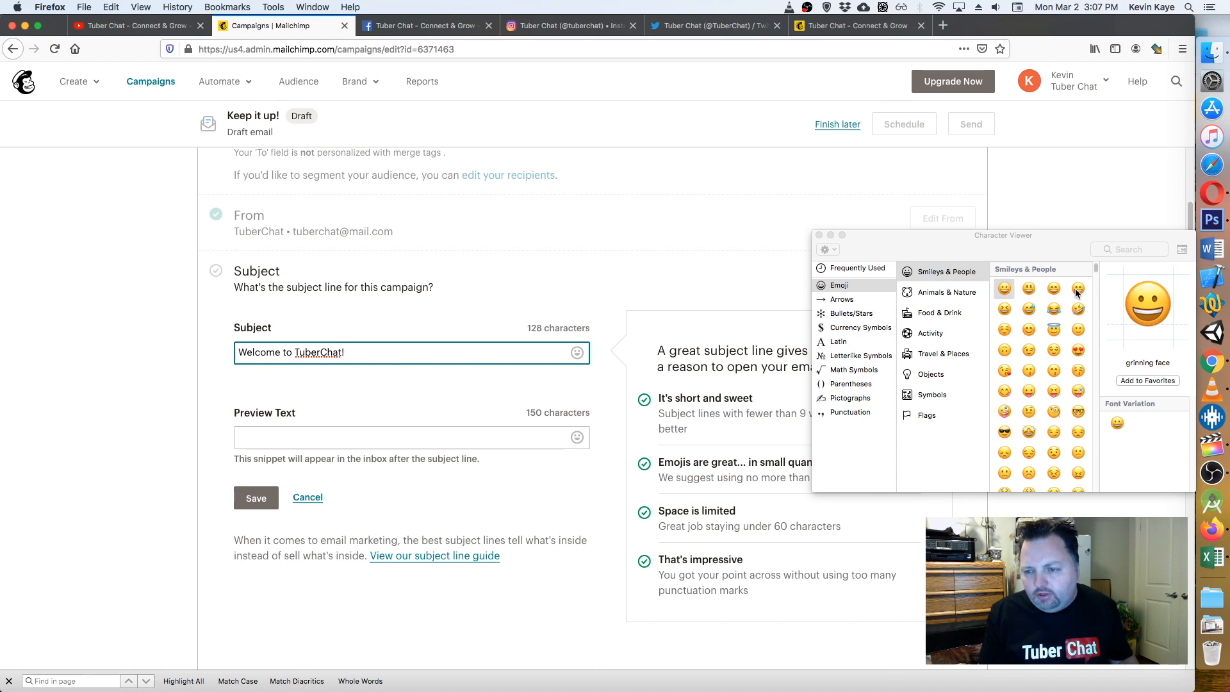
pyautogui.doubleClick(1005, 289)
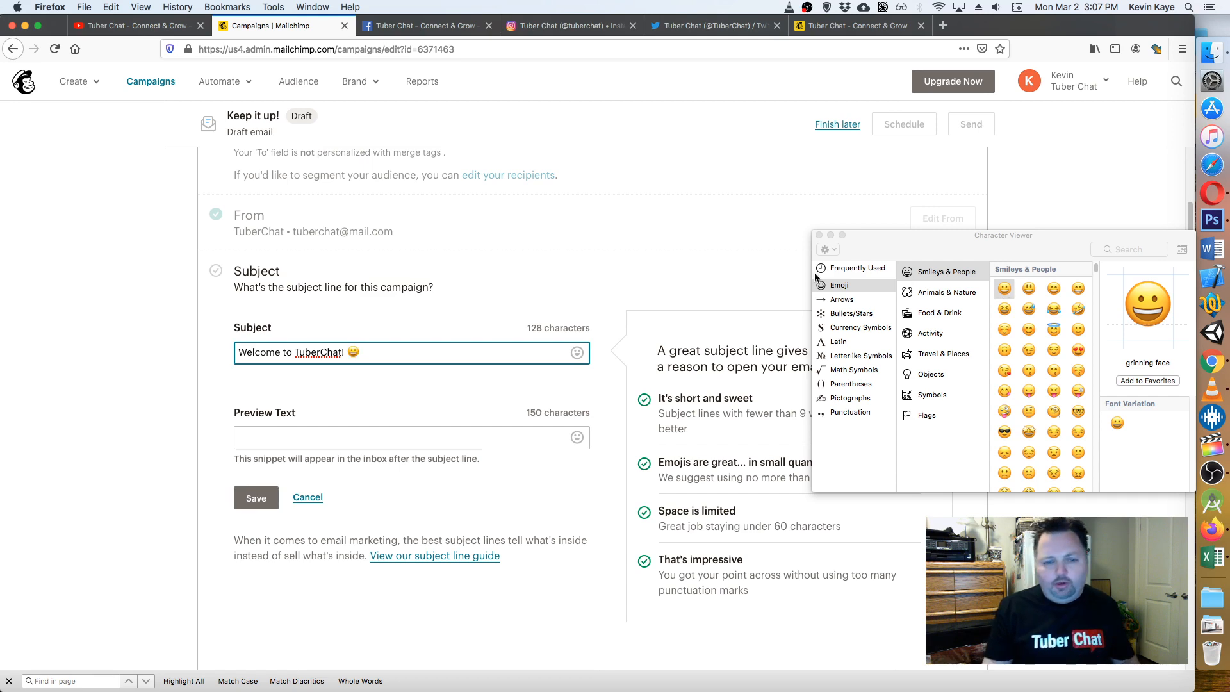
pyautogui.click(819, 236)
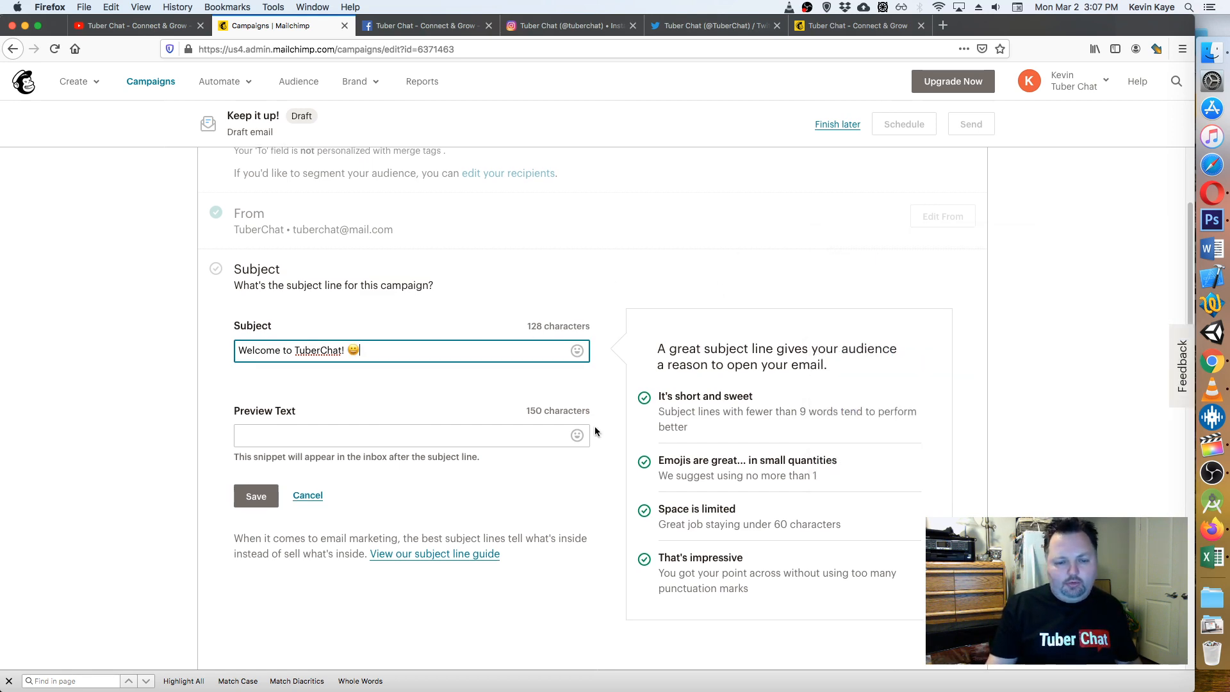
# - Save the campaign's subject line with the preview text left empty
pyautogui.scroll(-2, 448, 426)
pyautogui.click(263, 420)
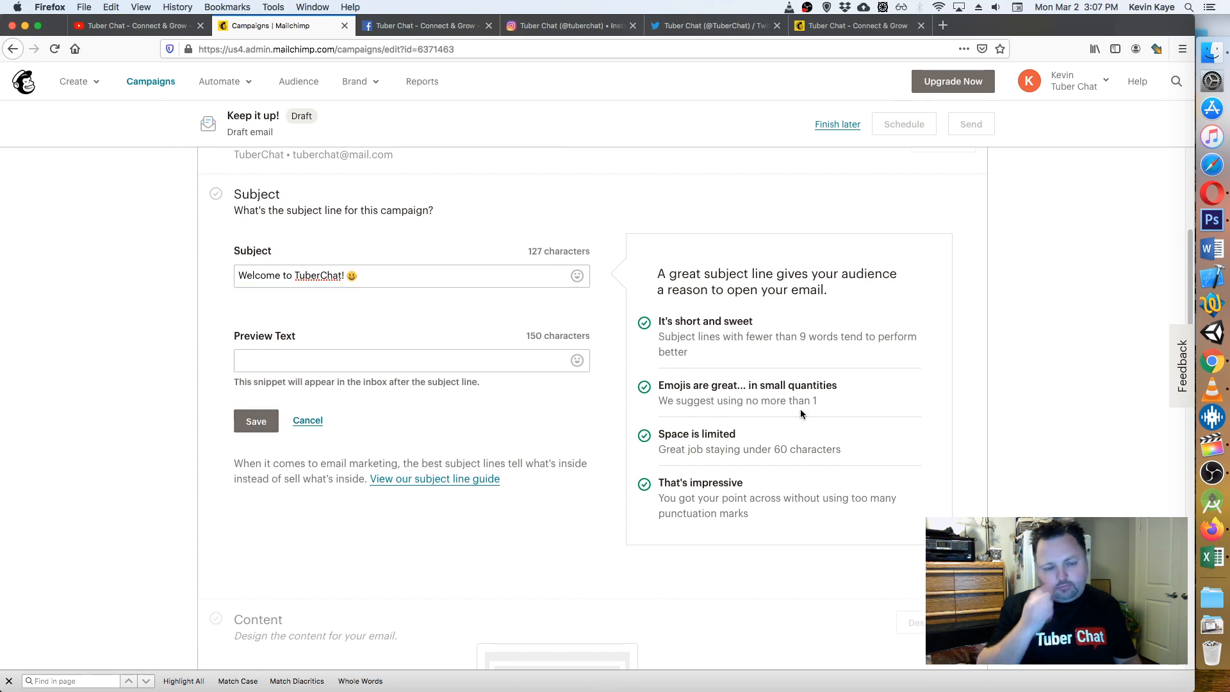
pyautogui.scroll(3, 834, 388)
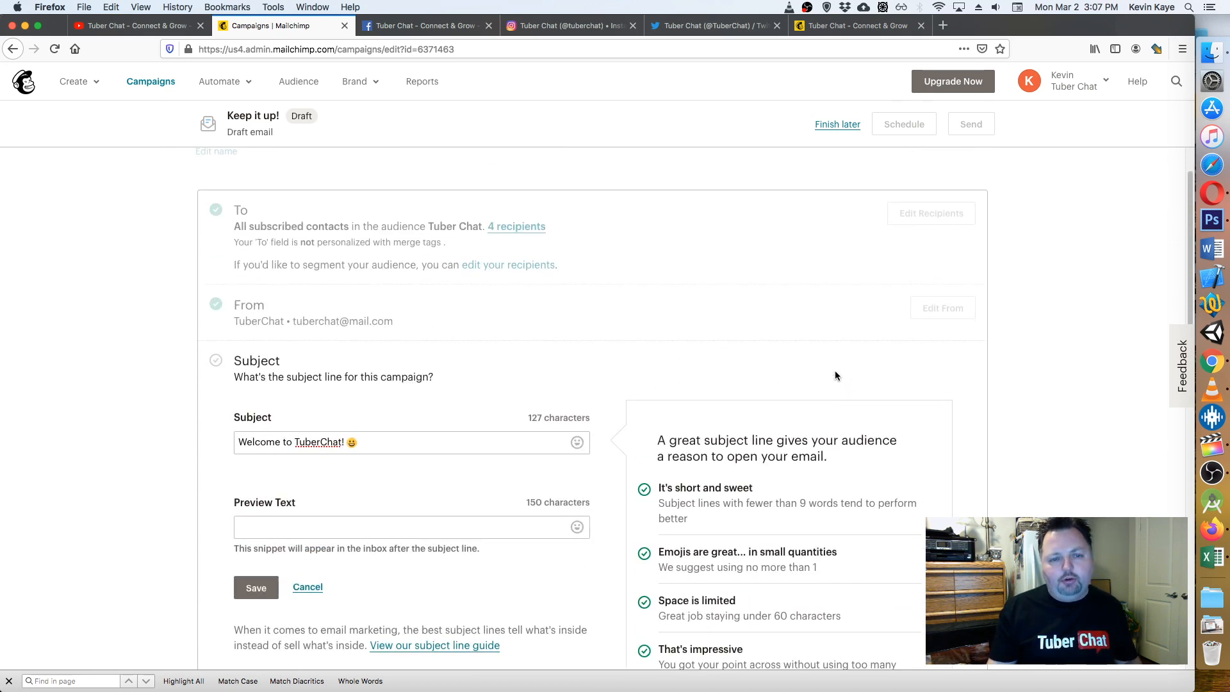
pyautogui.scroll(-3, 411, 529)
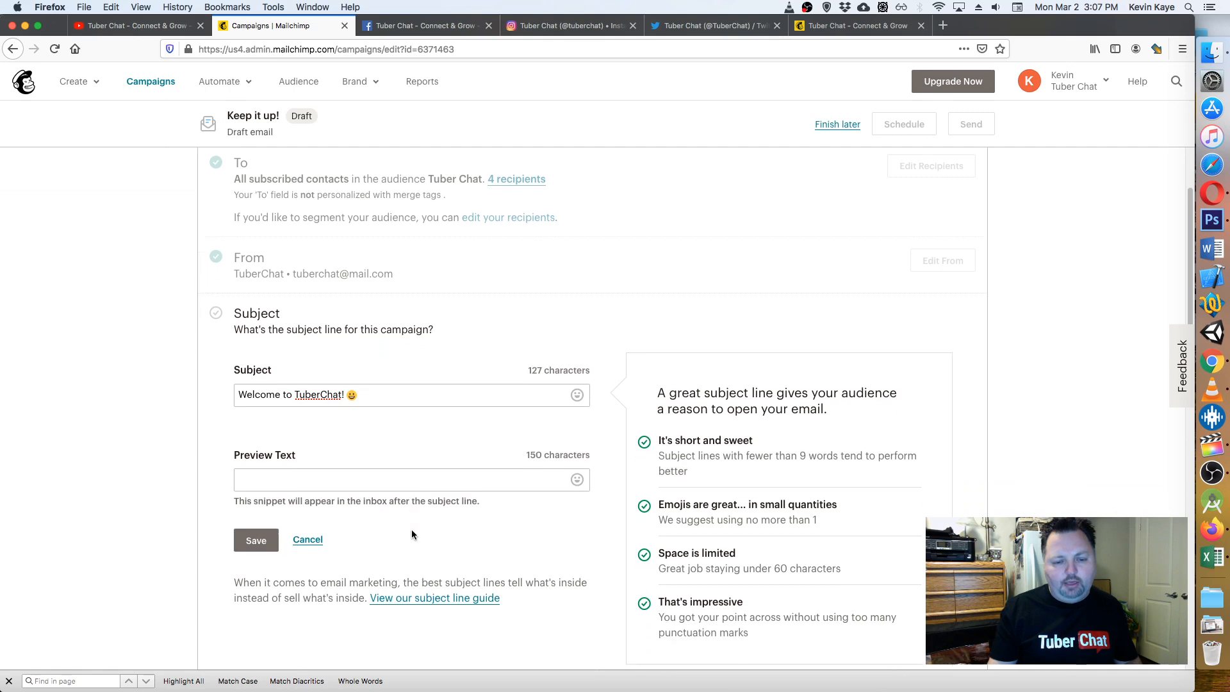
pyautogui.scroll(-10, 605, 510)
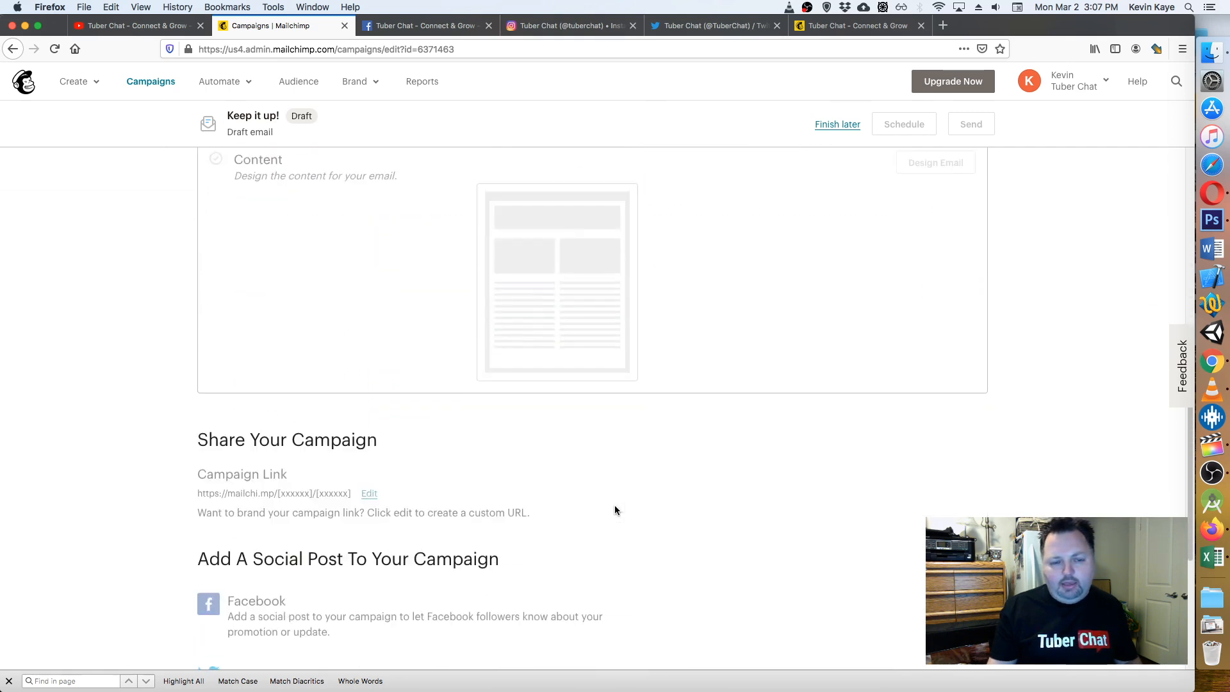
pyautogui.scroll(-4, 612, 505)
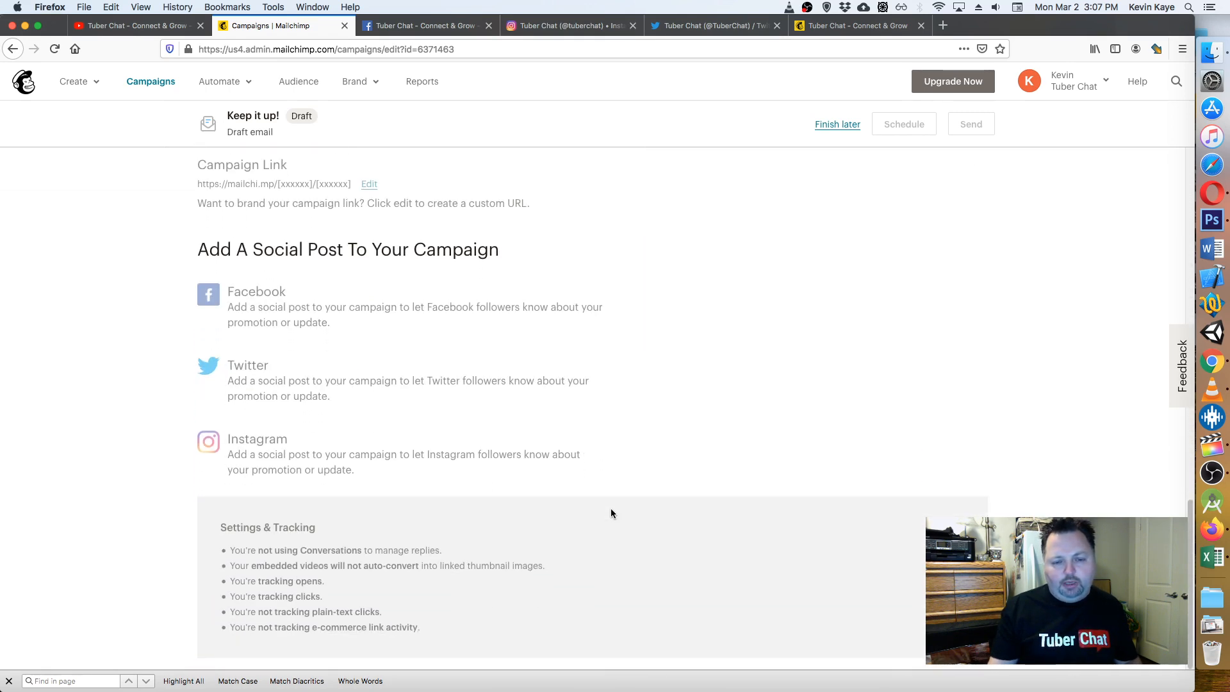
pyautogui.scroll(15, 610, 509)
pyautogui.scroll(-5, 610, 509)
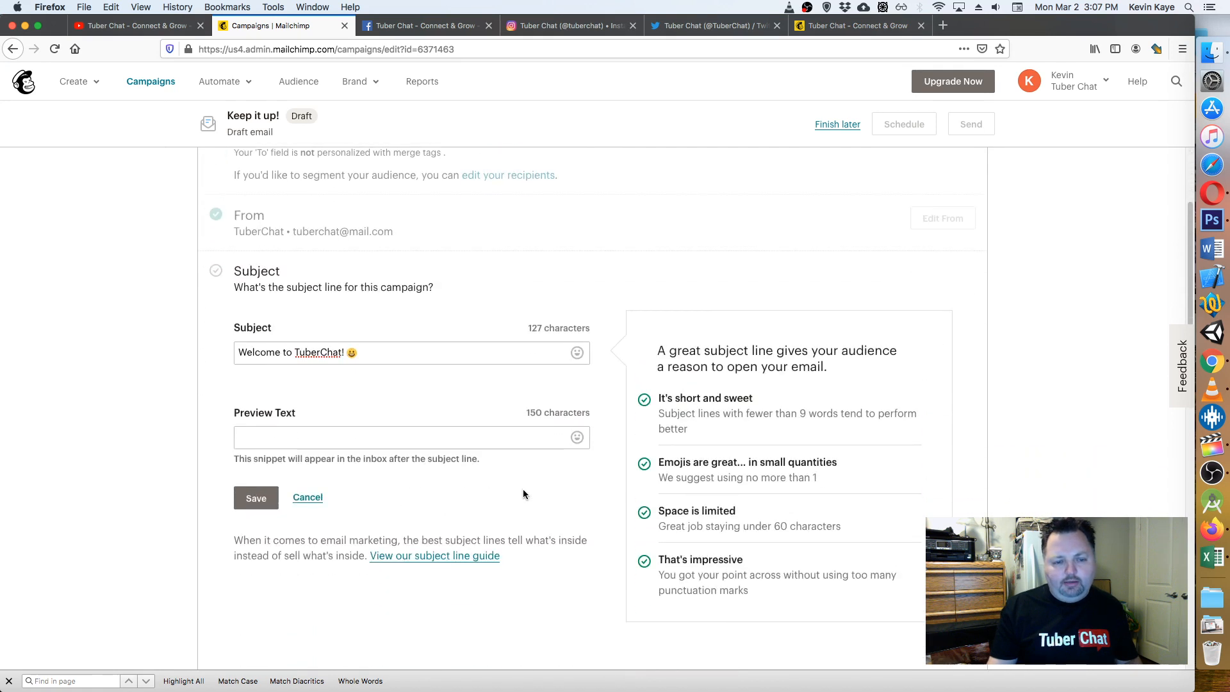
pyautogui.click(250, 345)
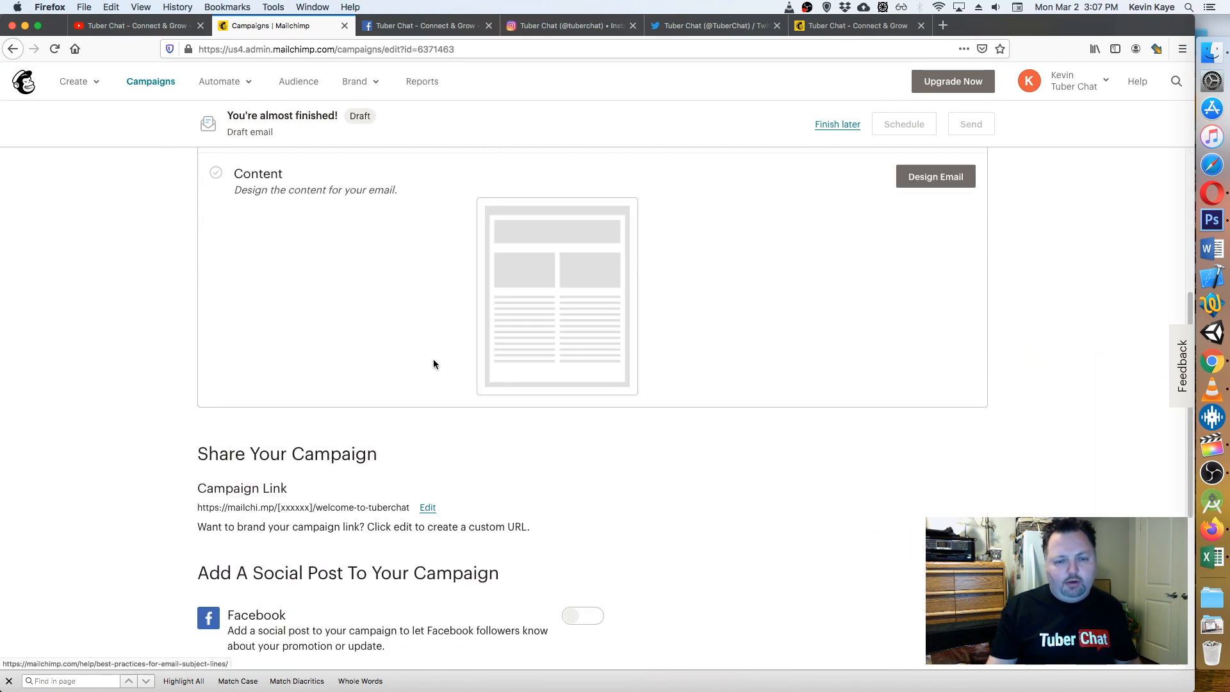
# - Check the draft's campaign link, social post and tracking settings, and start designing the email content
pyautogui.scroll(-5, 913, 477)
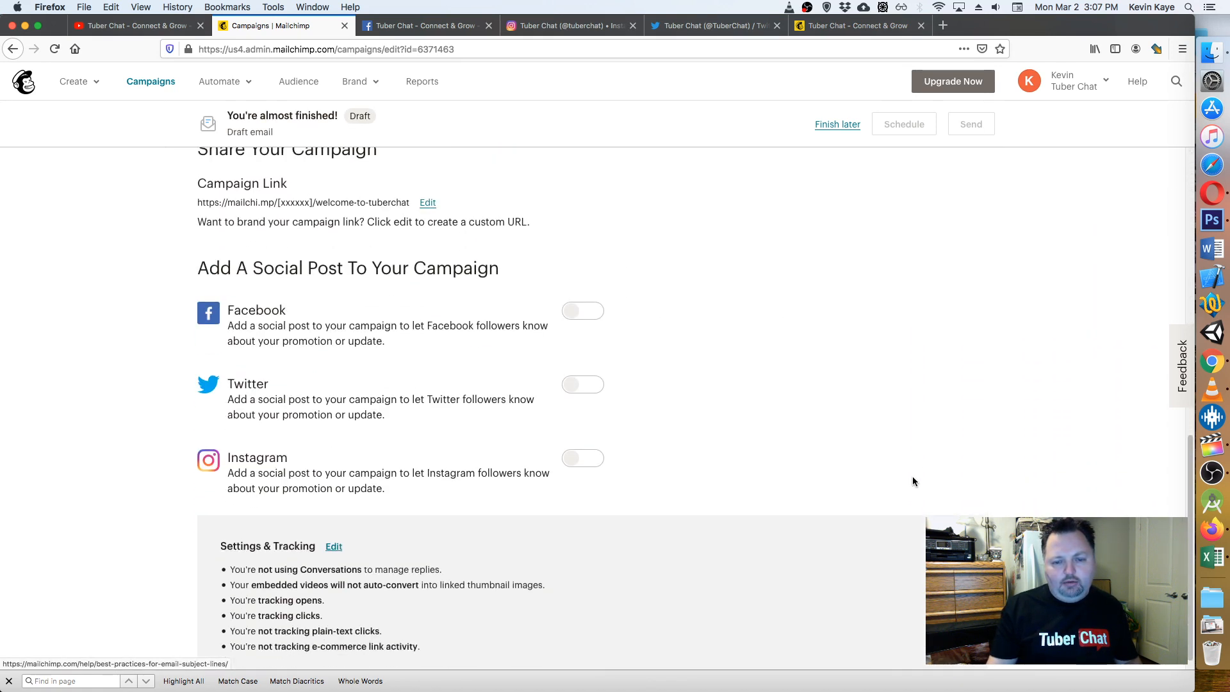
pyautogui.scroll(8, 916, 487)
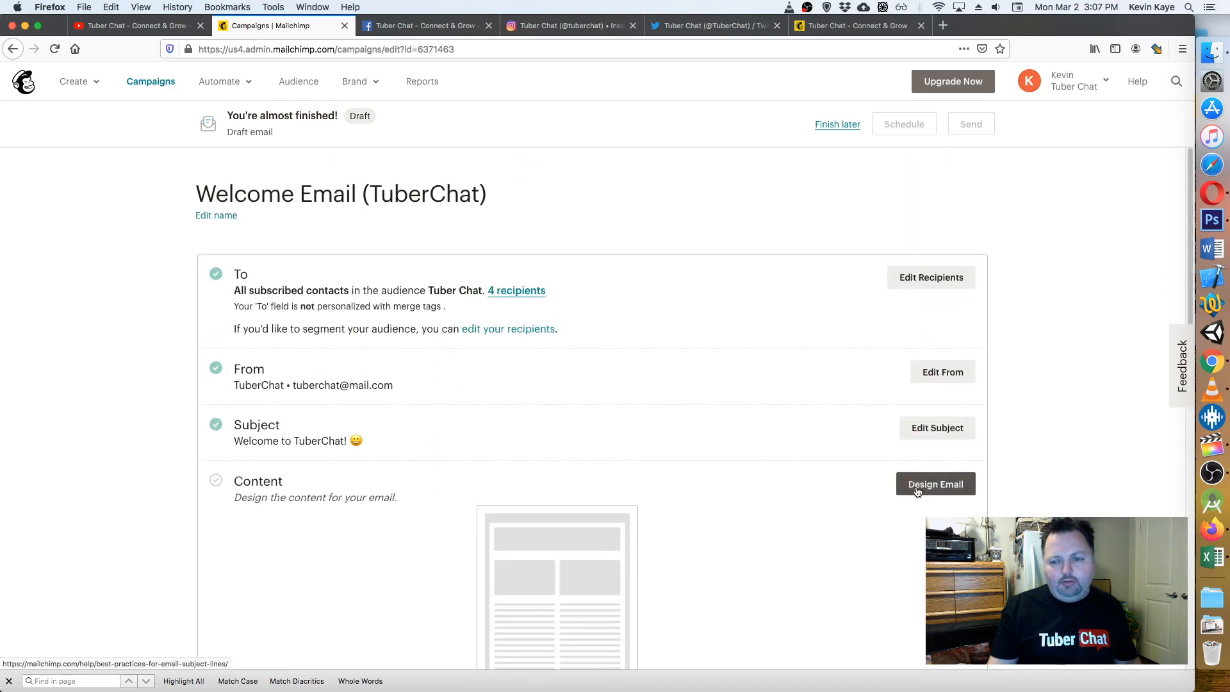
pyautogui.scroll(-5, 846, 528)
pyautogui.scroll(-3, 849, 522)
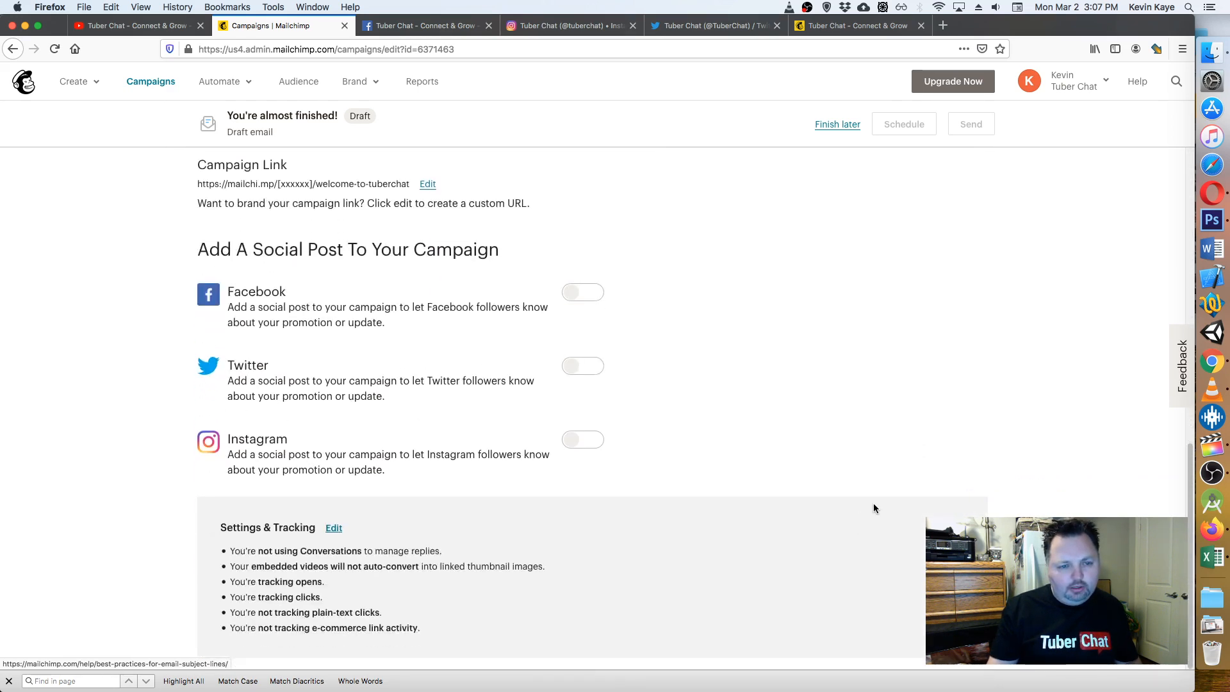
pyautogui.scroll(10, 879, 497)
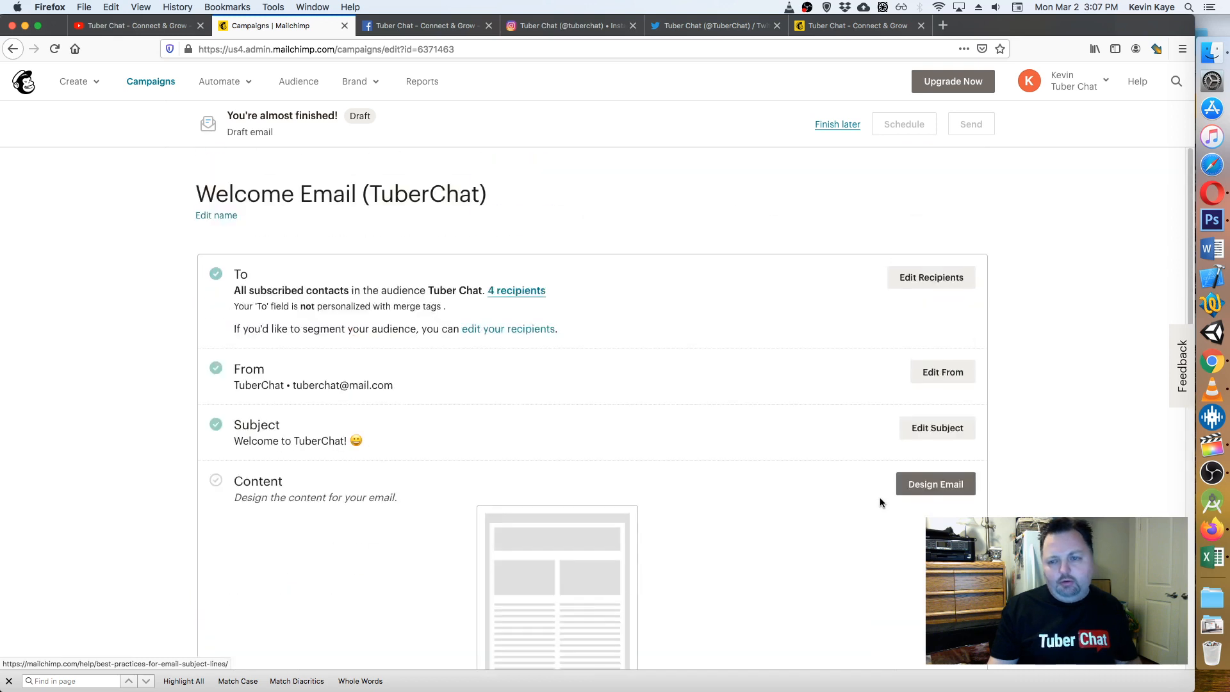
pyautogui.scroll(-3, 767, 503)
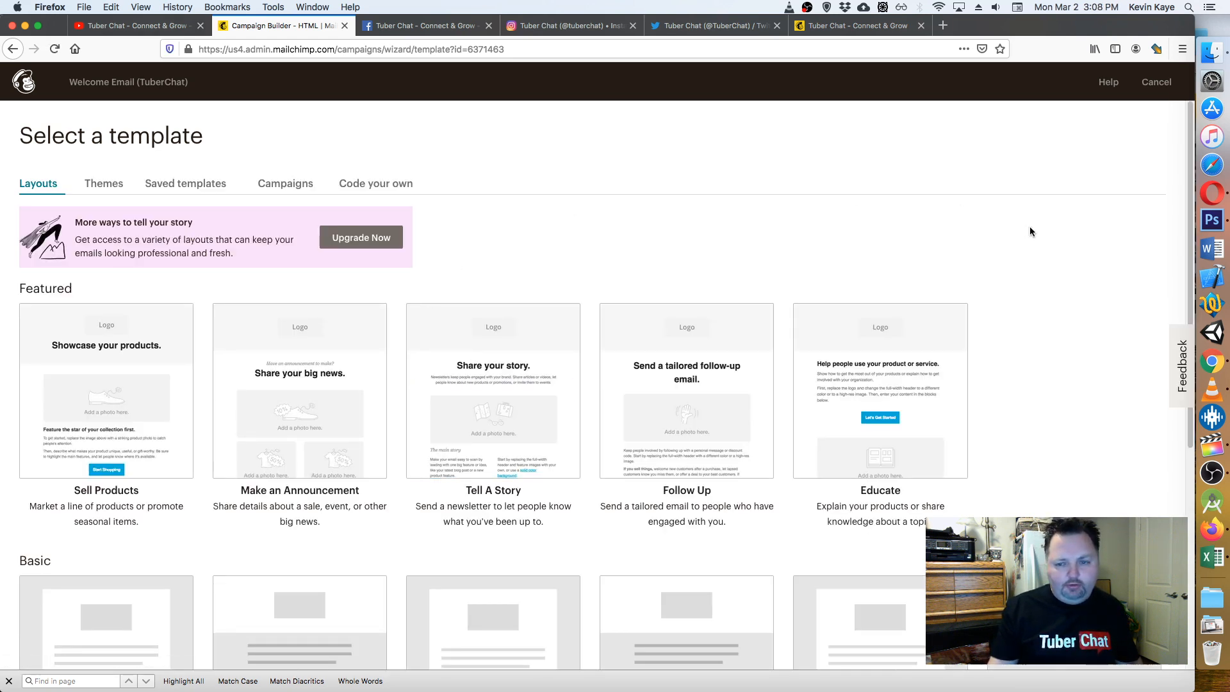
# - Look through the featured and basic layouts to compare the available email templates
pyautogui.scroll(-4, 1098, 292)
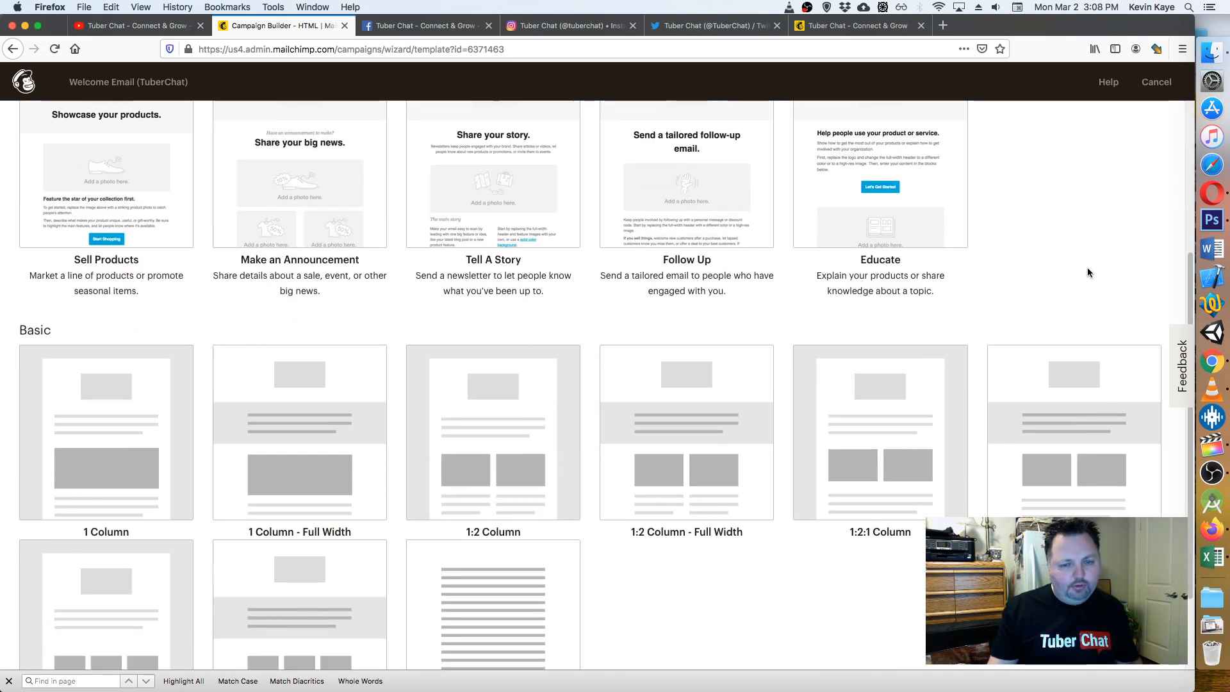
pyautogui.scroll(1, 1087, 267)
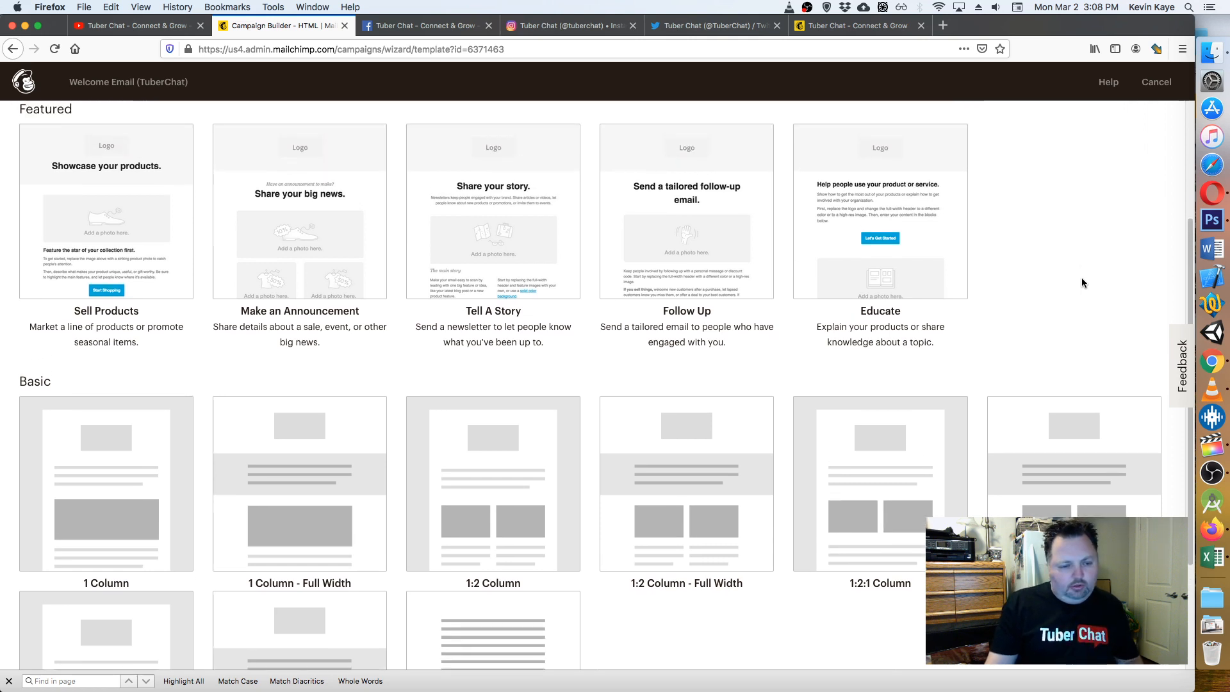
pyautogui.scroll(-2, 1082, 279)
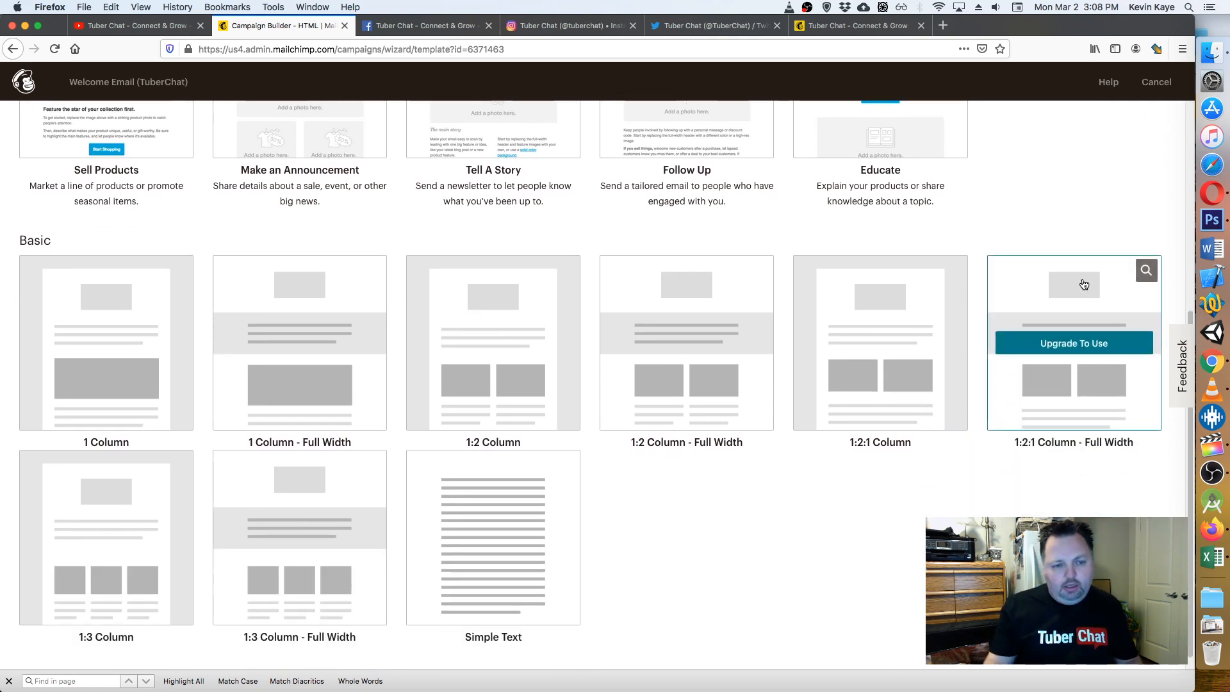
pyautogui.scroll(1, 526, 368)
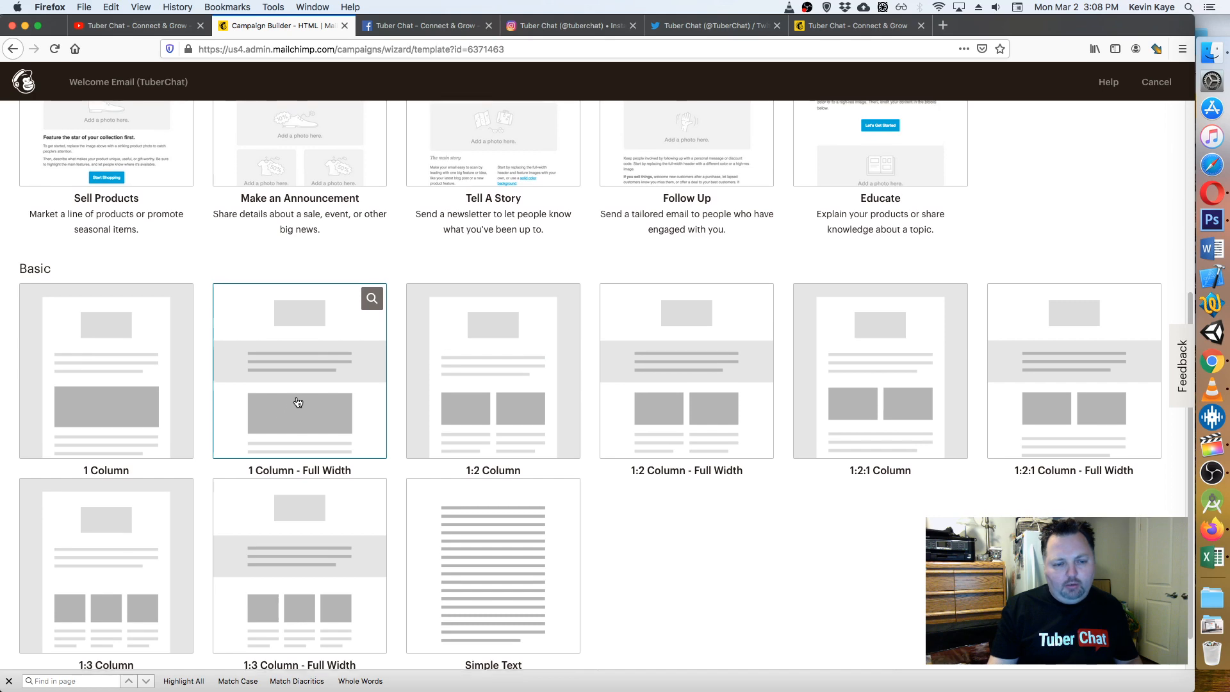
pyautogui.scroll(1, 285, 401)
pyautogui.scroll(5, 192, 442)
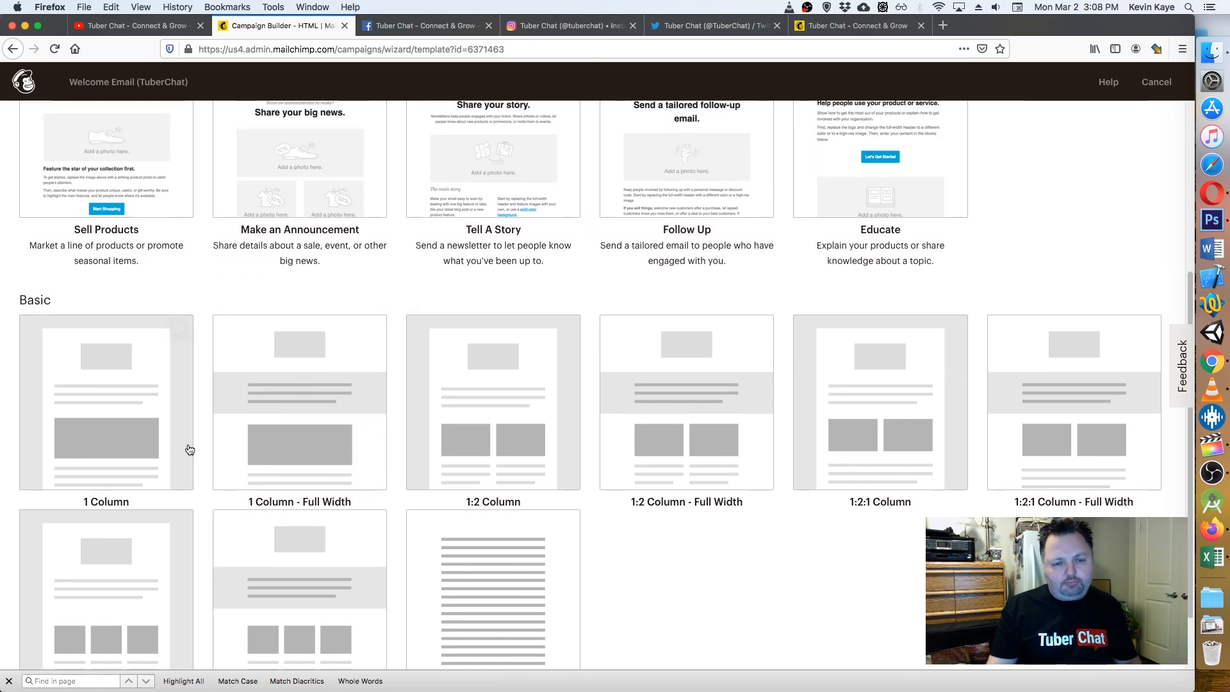
pyautogui.scroll(-2, 250, 434)
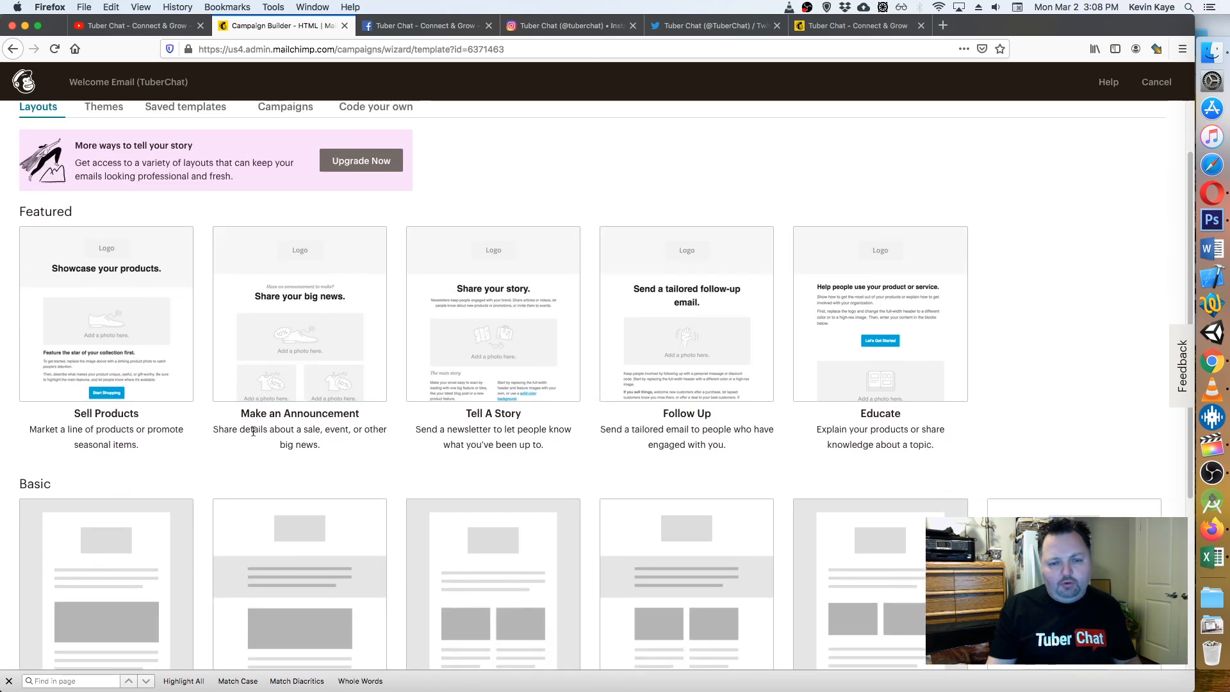
pyautogui.scroll(-3, 269, 448)
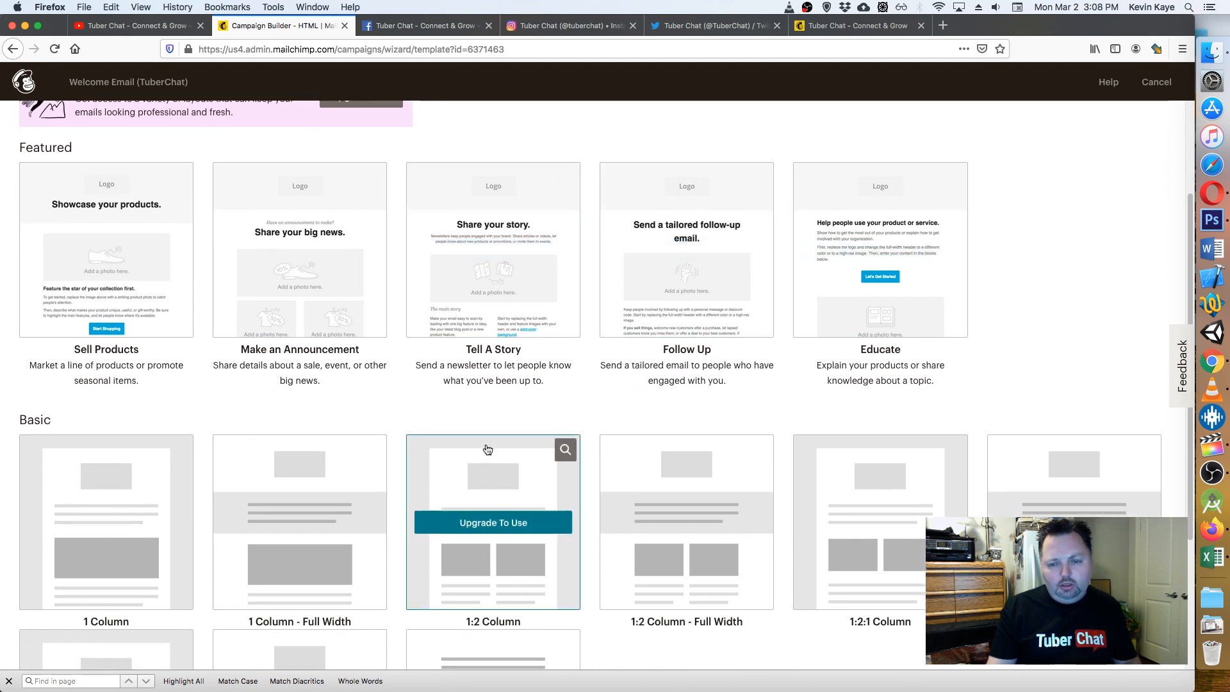
pyautogui.scroll(-3, 485, 447)
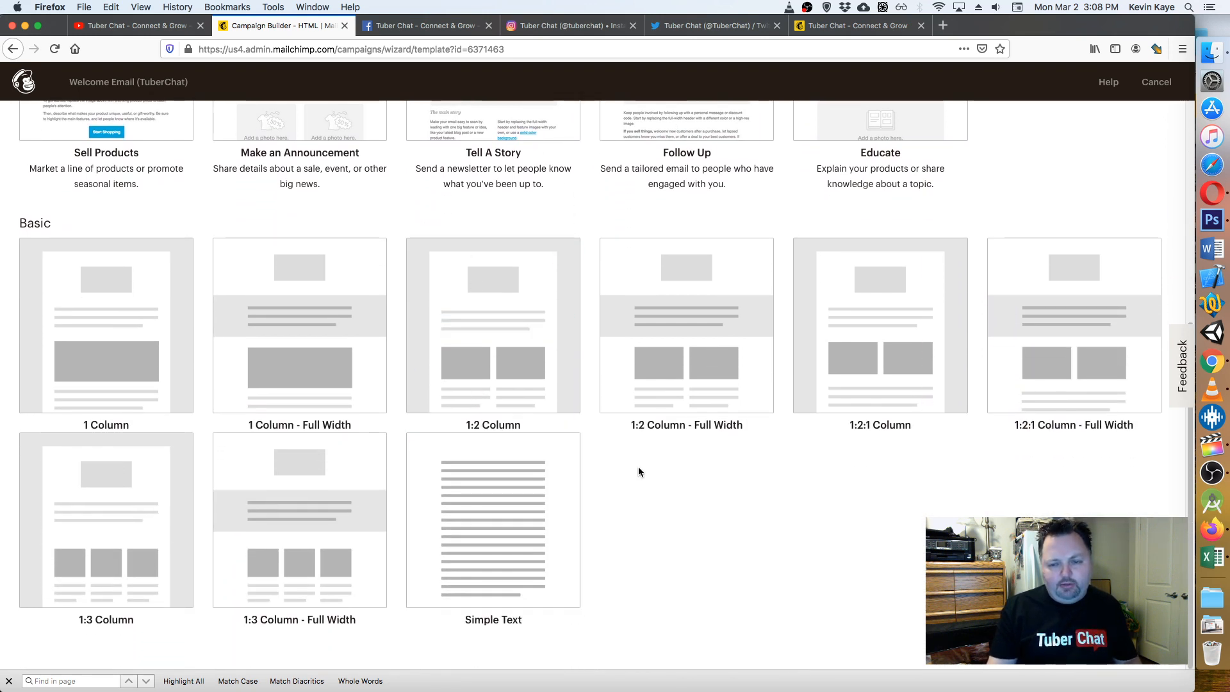
# - Choose the basic 1 Column template and open it for designing the email
pyautogui.click(105, 339)
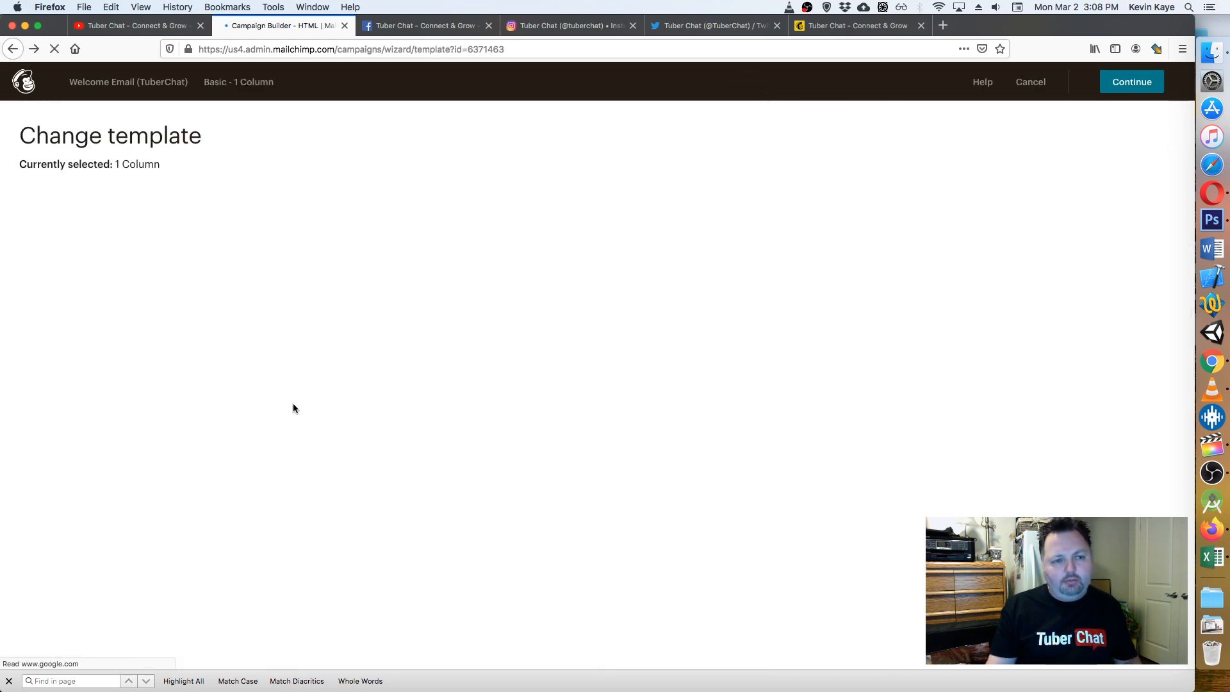
pyautogui.moveTo(96, 497)
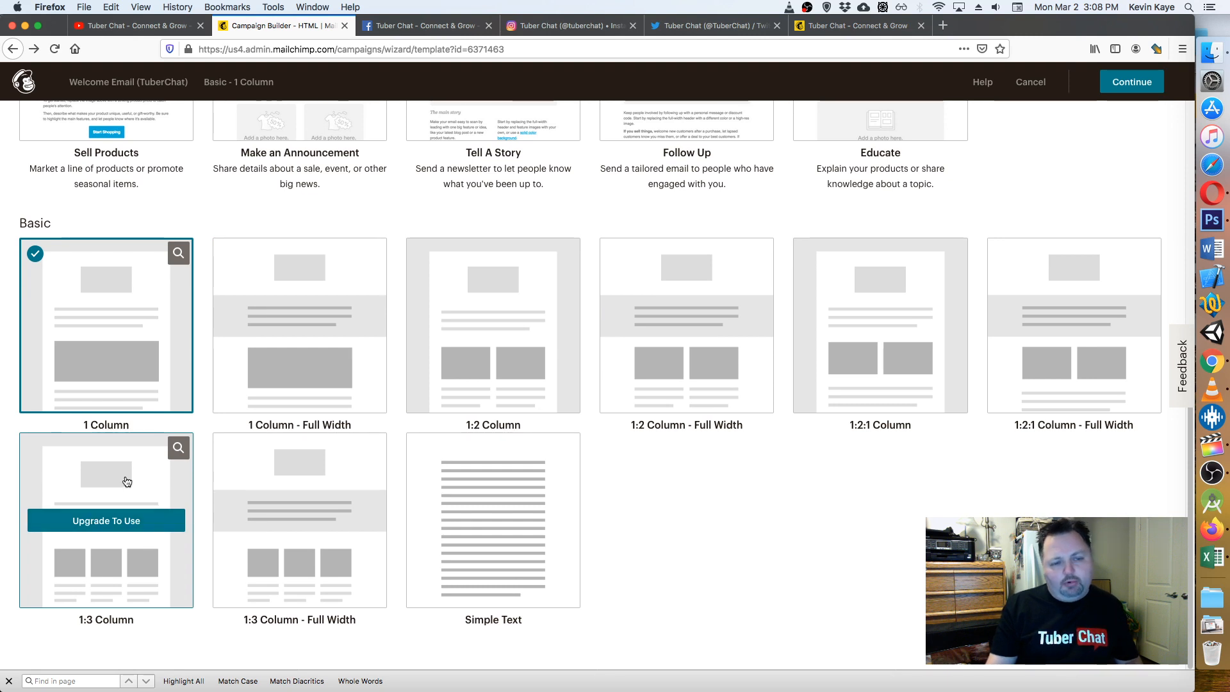
pyautogui.scroll(1, 128, 513)
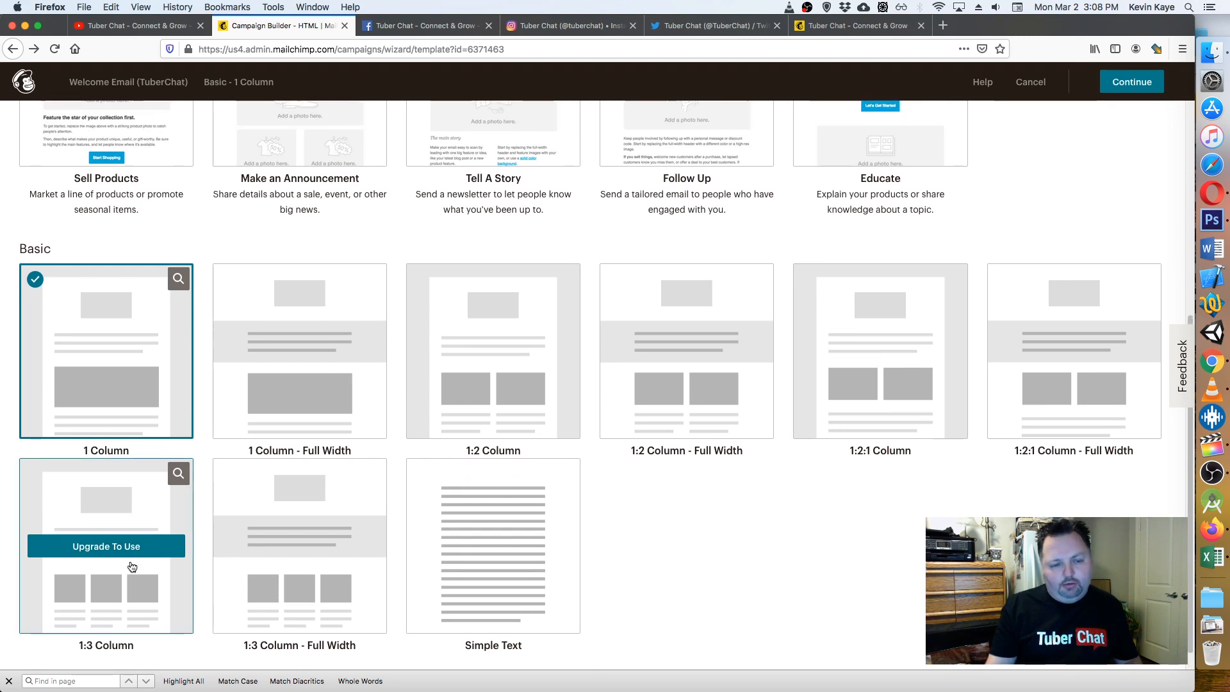
pyautogui.click(97, 344)
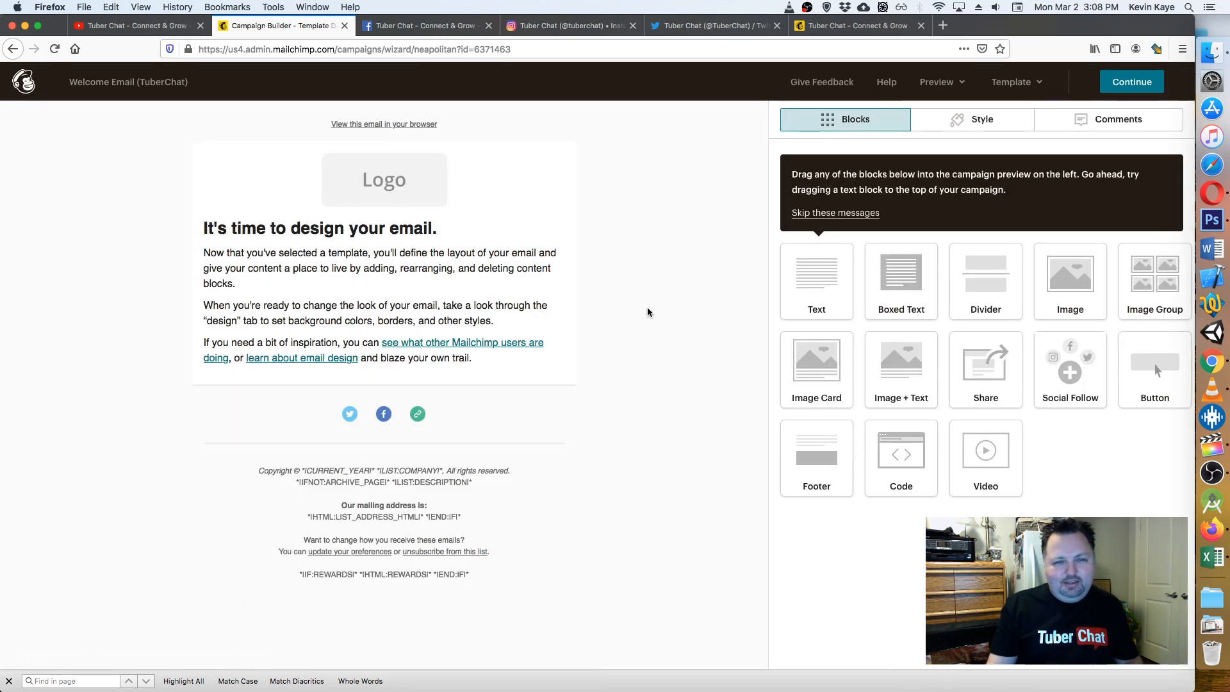
# - Replace the placeholder logo at the head of the email with the Tuber Chat logo stored in the Content Studio
pyautogui.moveTo(470, 189)
pyautogui.click(365, 194)
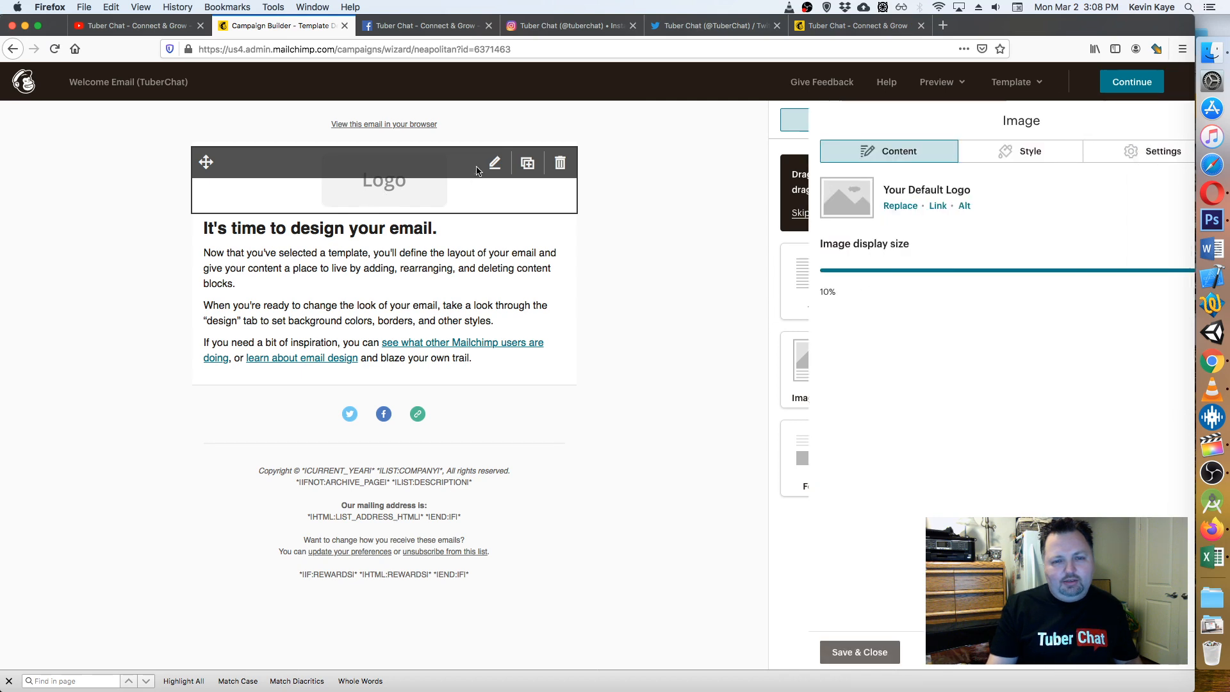
pyautogui.click(861, 206)
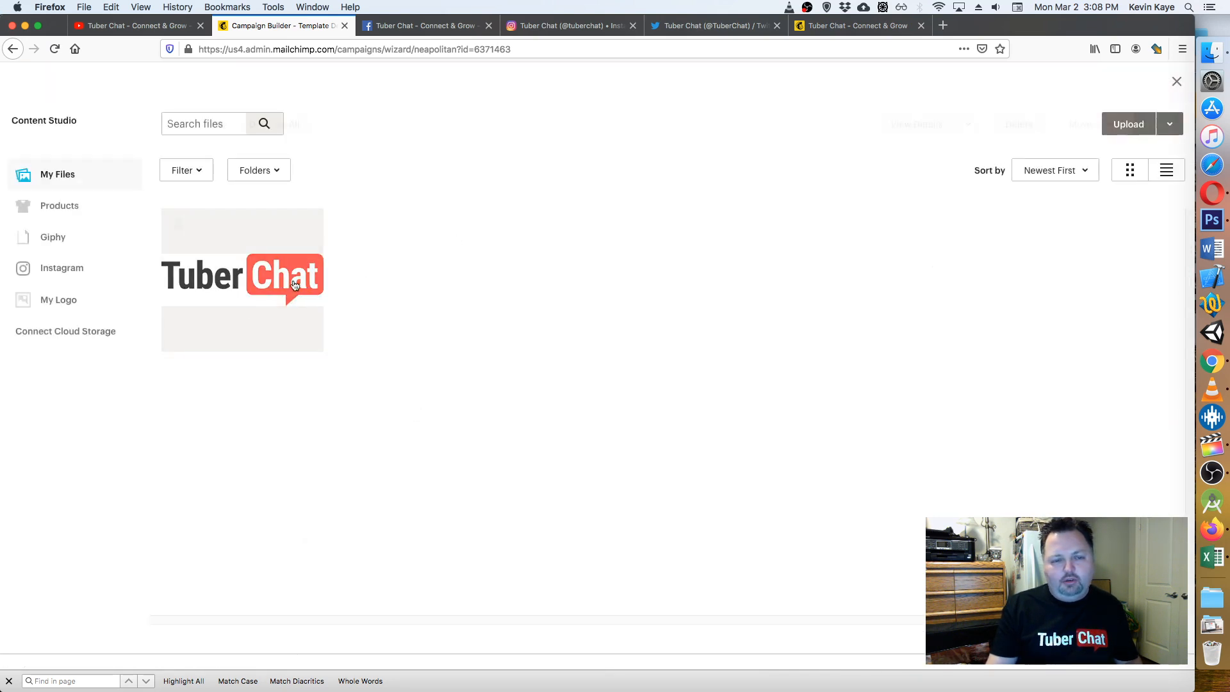
pyautogui.click(308, 285)
pyautogui.click(1159, 125)
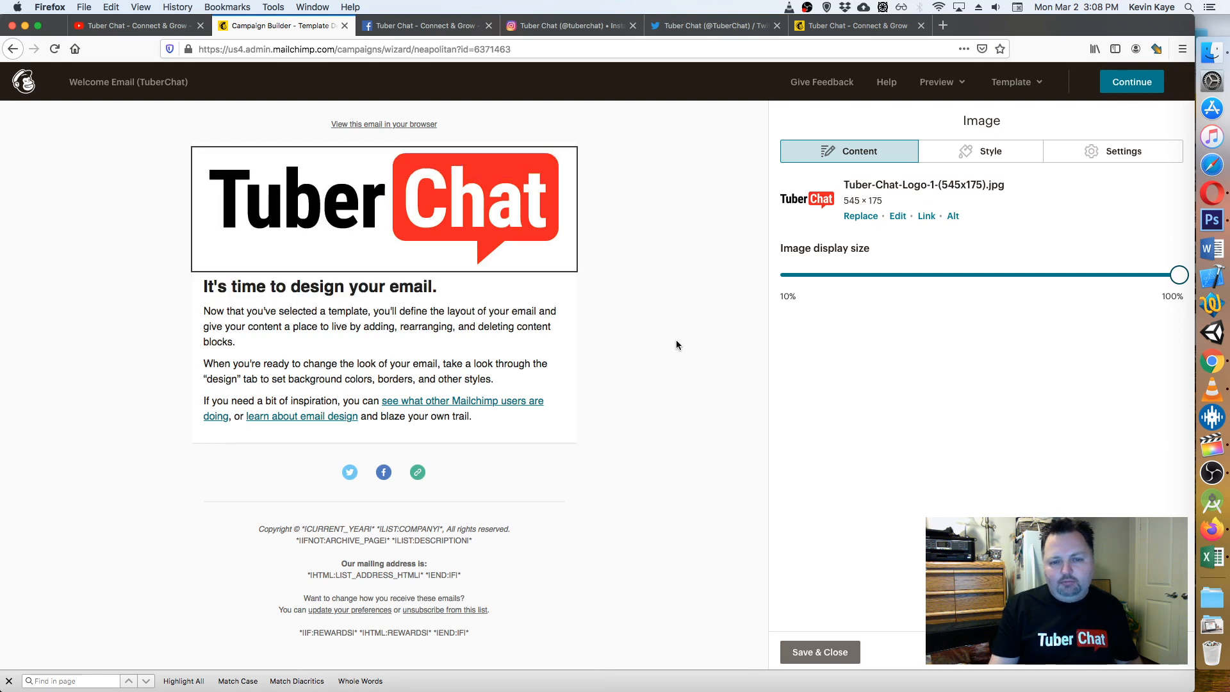
# - Duplicate the placeholder text block beneath the Tuber Chat logo
pyautogui.click(350, 340)
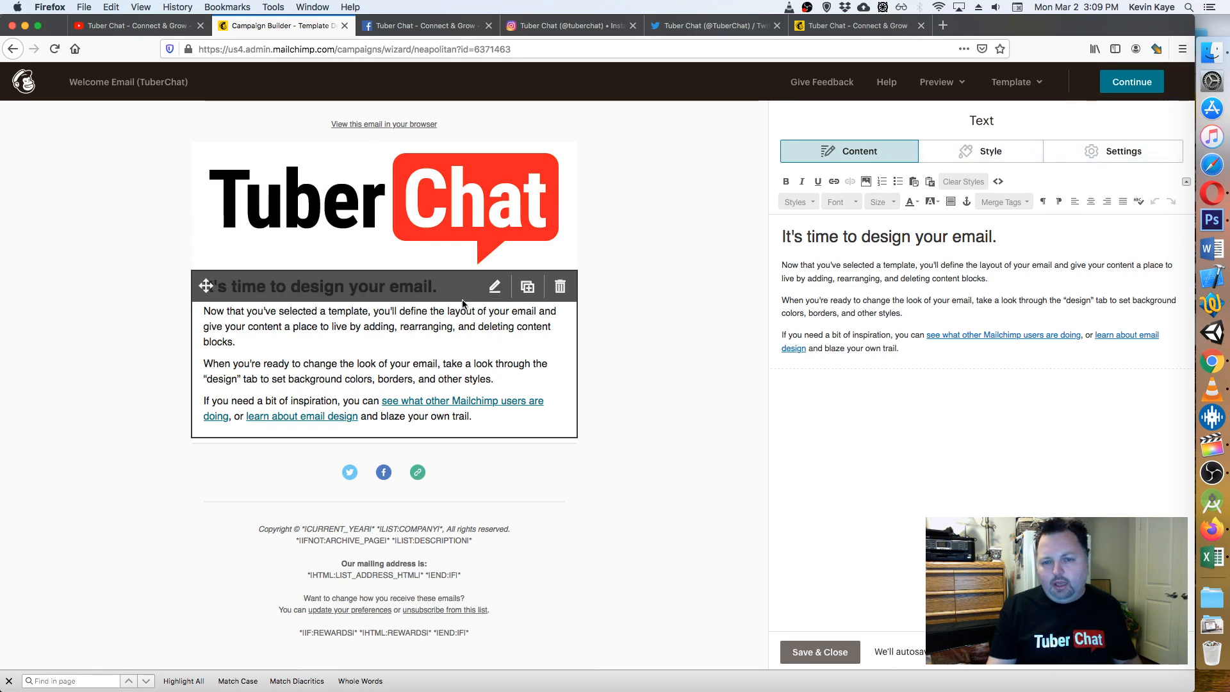
pyautogui.click(527, 287)
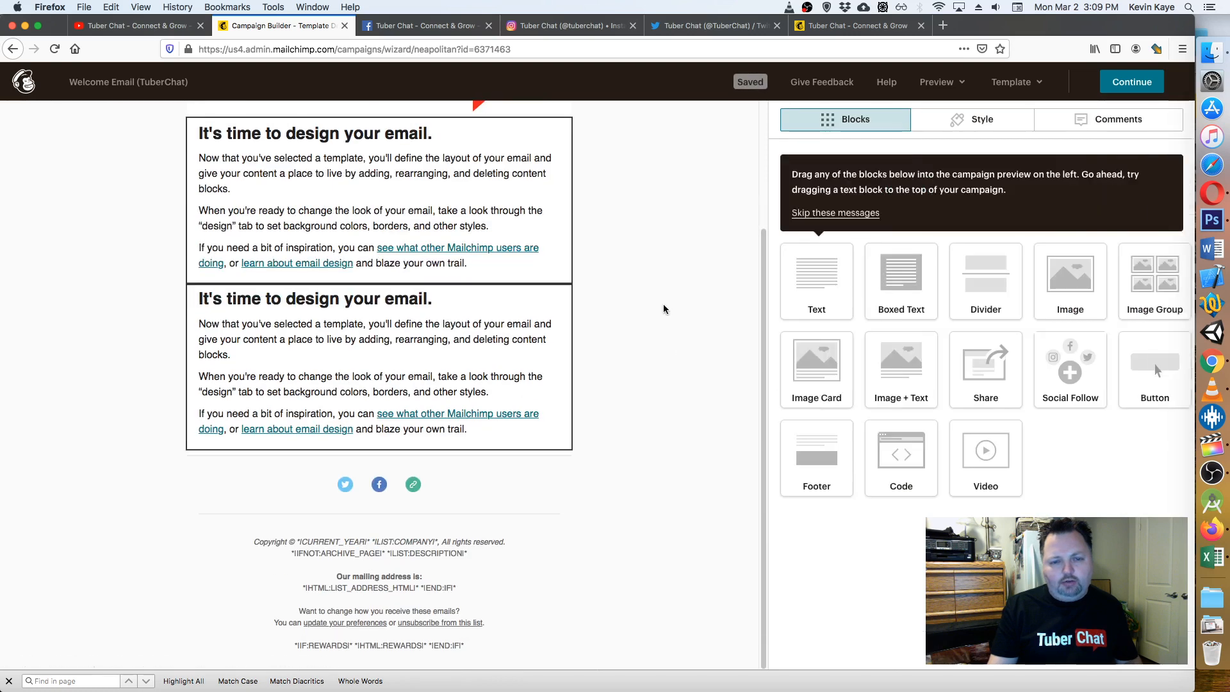
pyautogui.scroll(4, 504, 225)
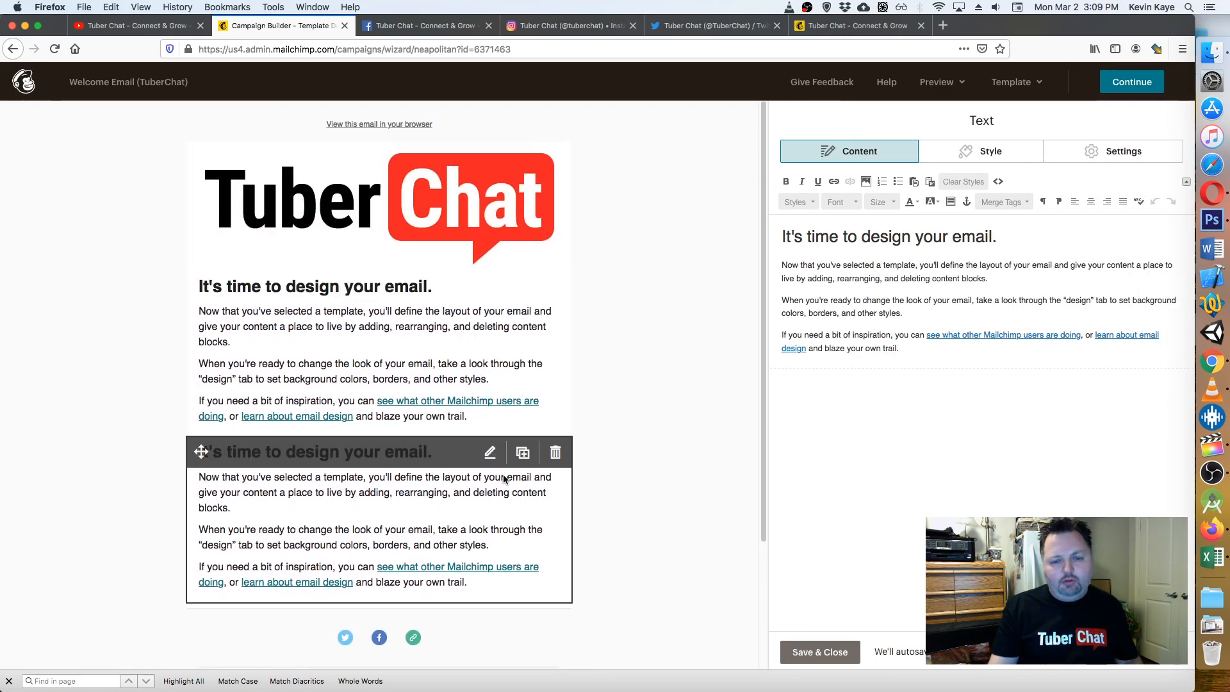
# - Replace the first text block's heading with "Subscribe to our YouTube channel"
pyautogui.click(388, 342)
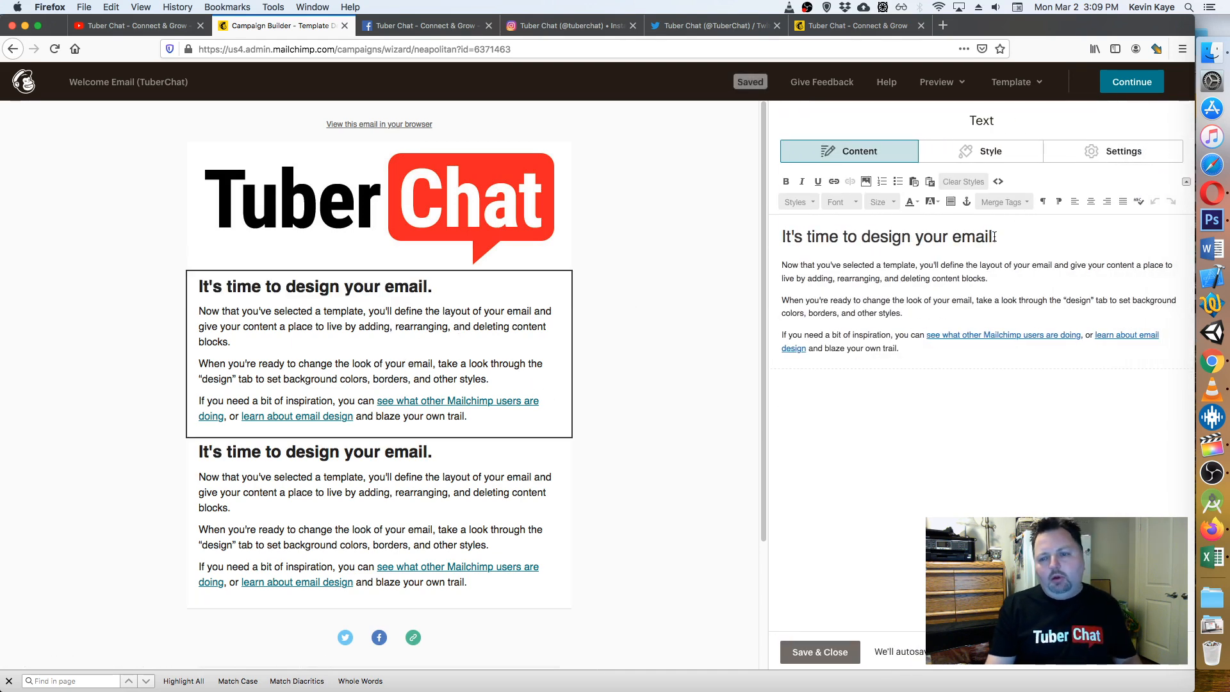
pyautogui.moveTo(998, 237); pyautogui.dragTo(779, 237)
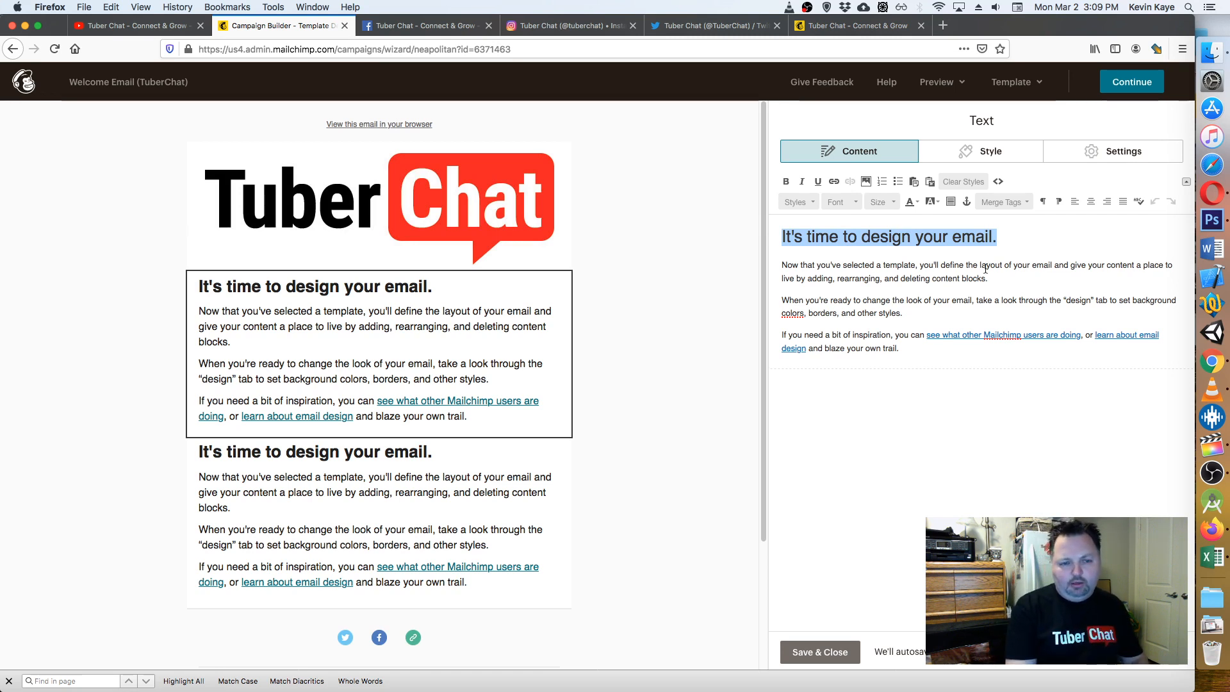
pyautogui.write('Su')
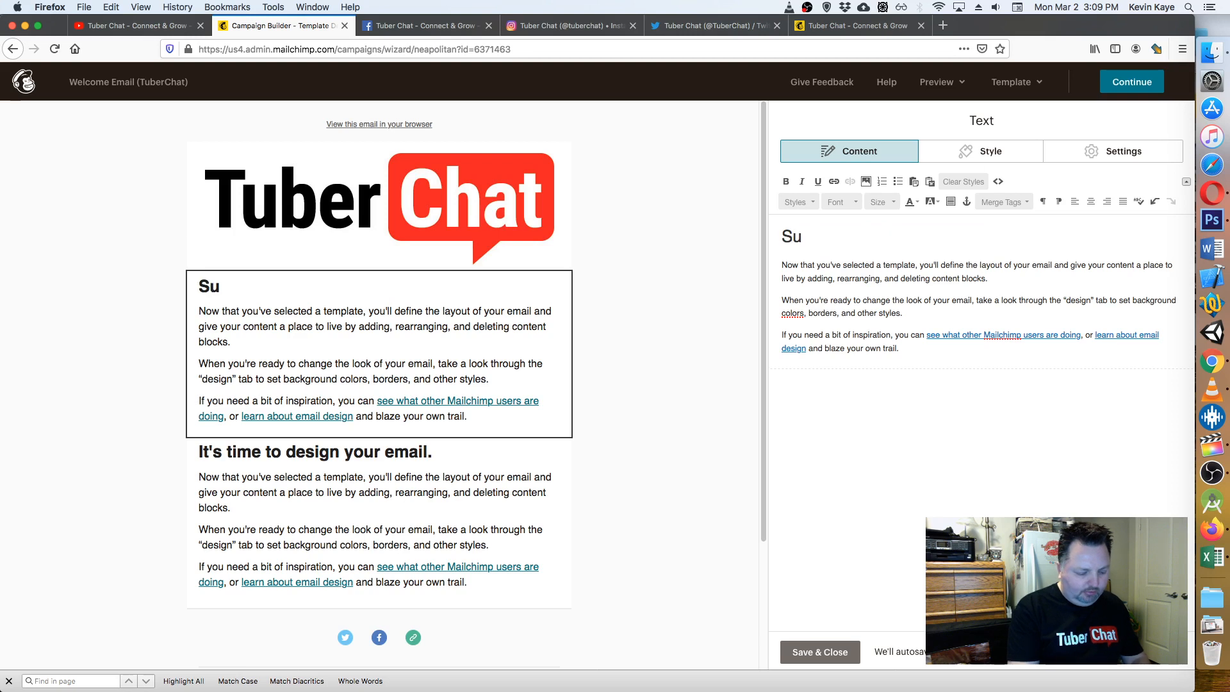
pyautogui.write('bscribe to ')
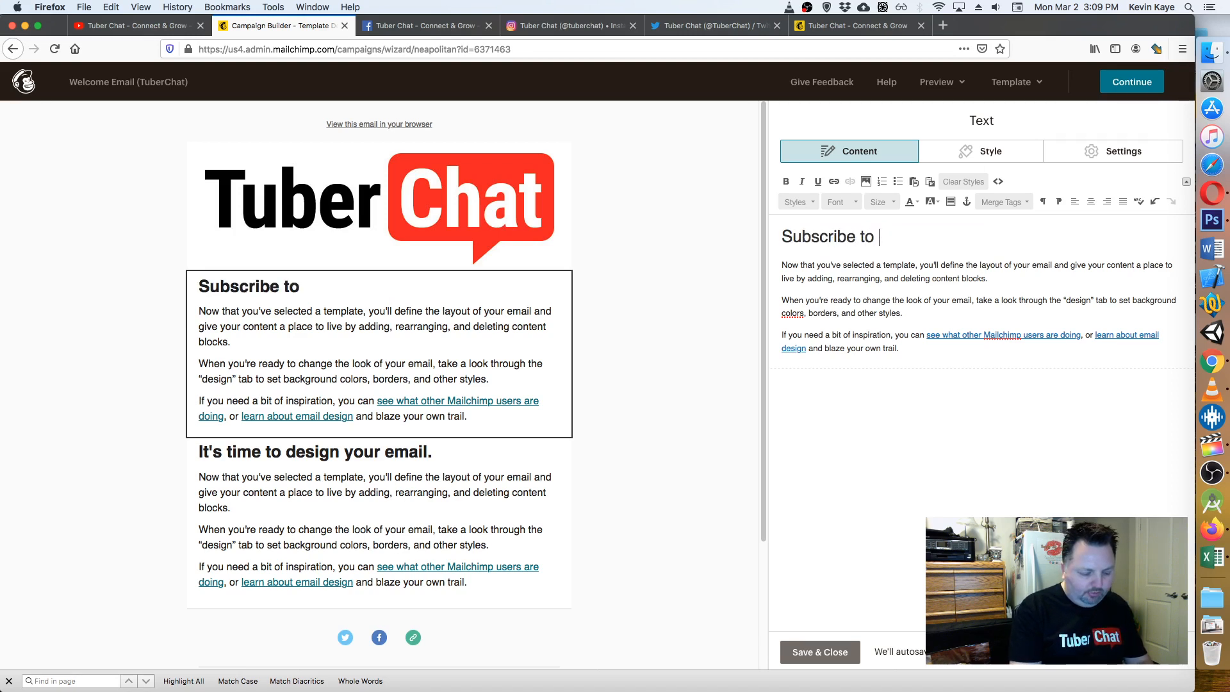
pyautogui.write('our YouTu')
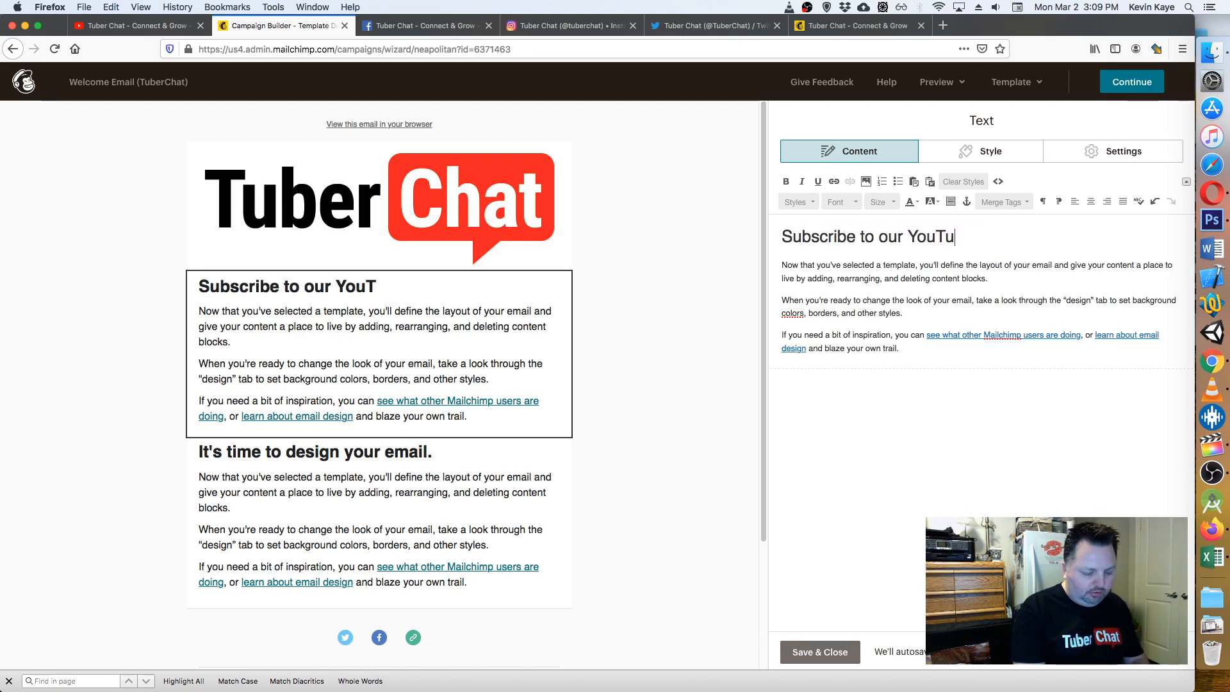
pyautogui.write('be Channel')
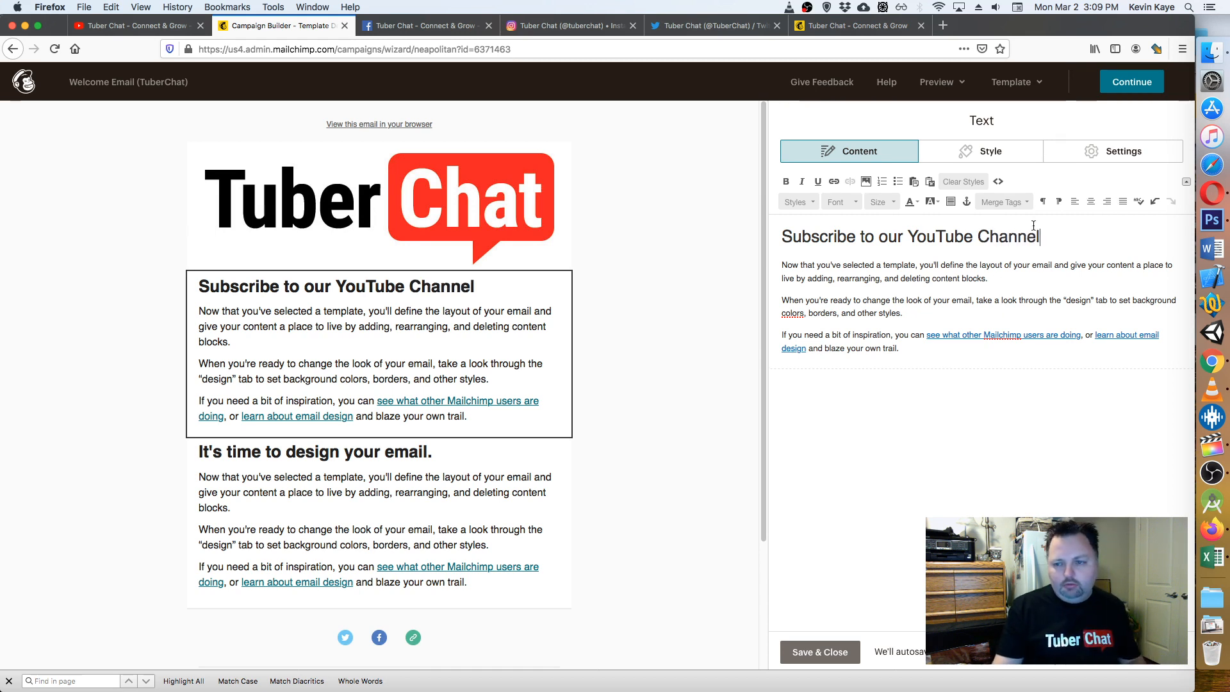
pyautogui.moveTo(990, 232); pyautogui.dragTo(979, 232)
pyautogui.write('c')
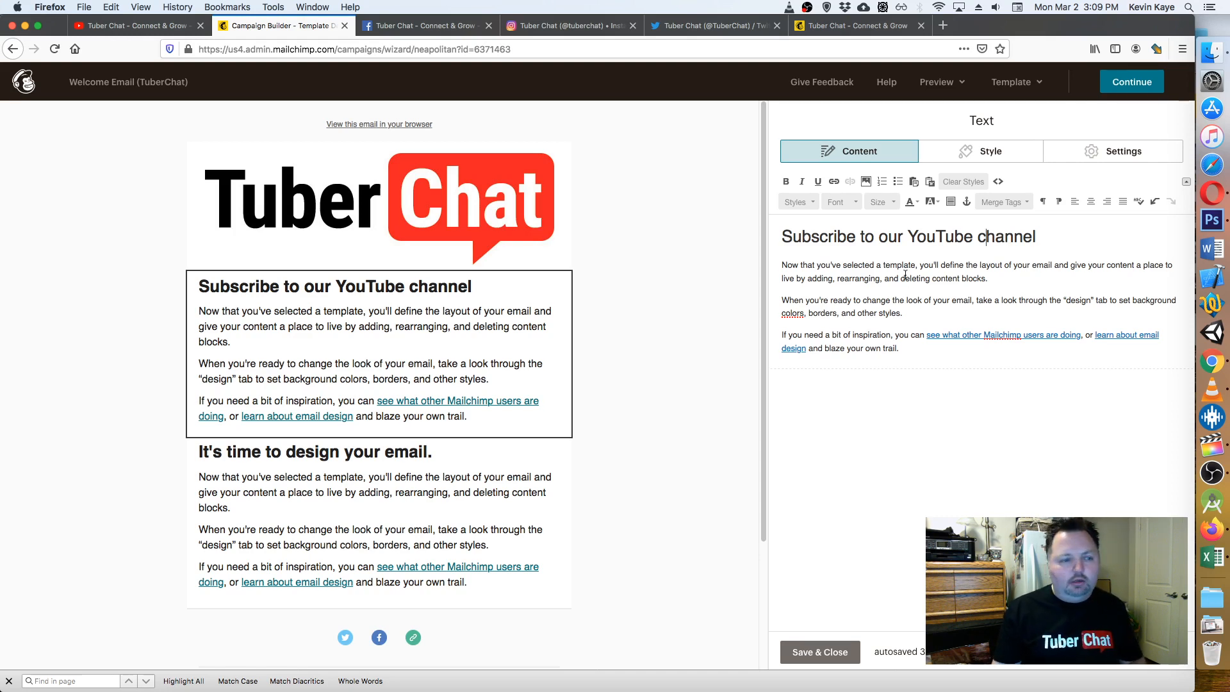
pyautogui.click(907, 347)
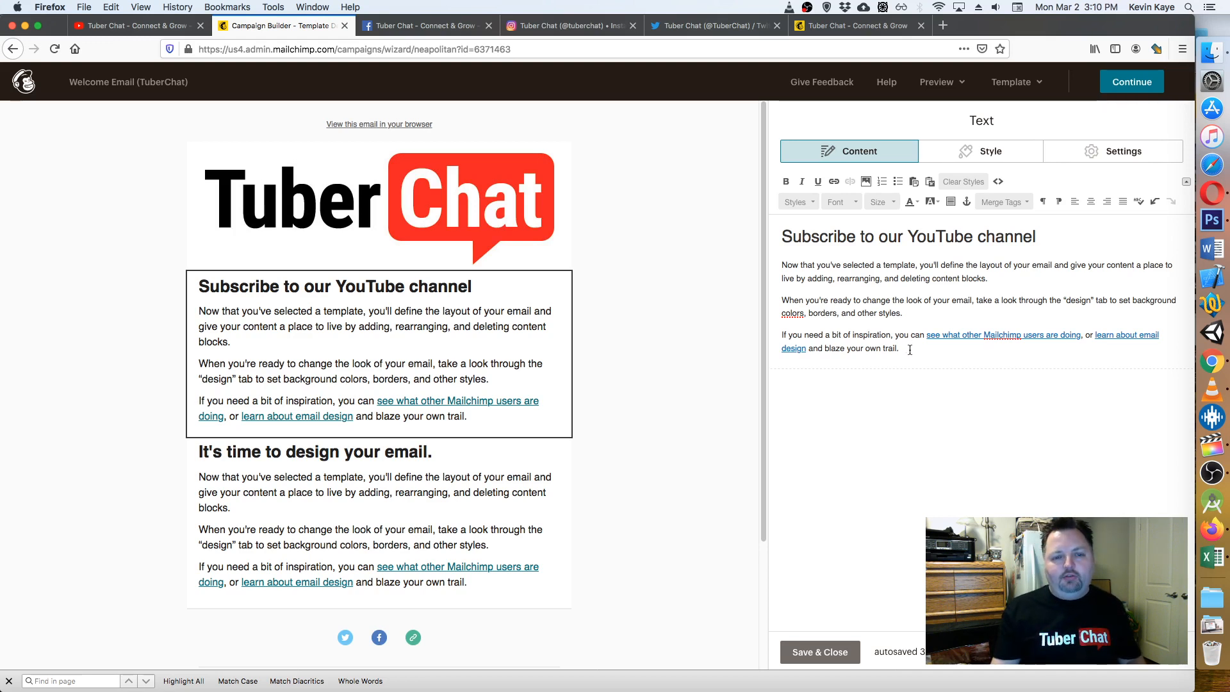
pyautogui.moveTo(901, 348); pyautogui.dragTo(847, 305)
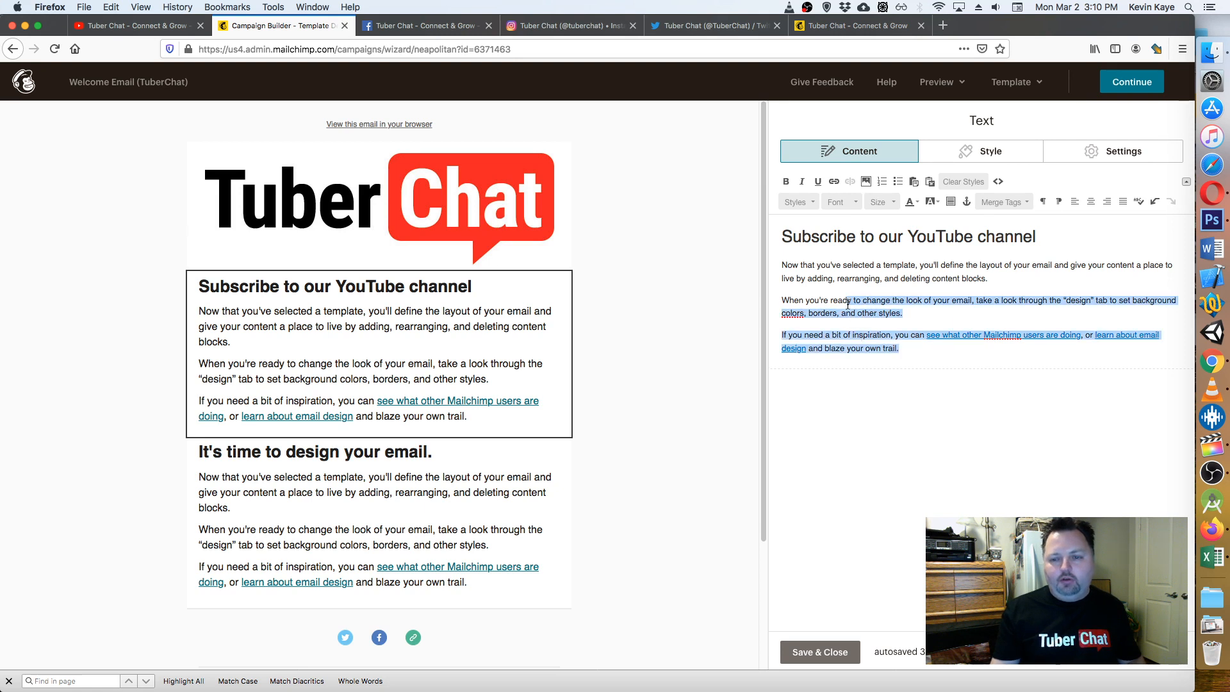
pyautogui.click(911, 347)
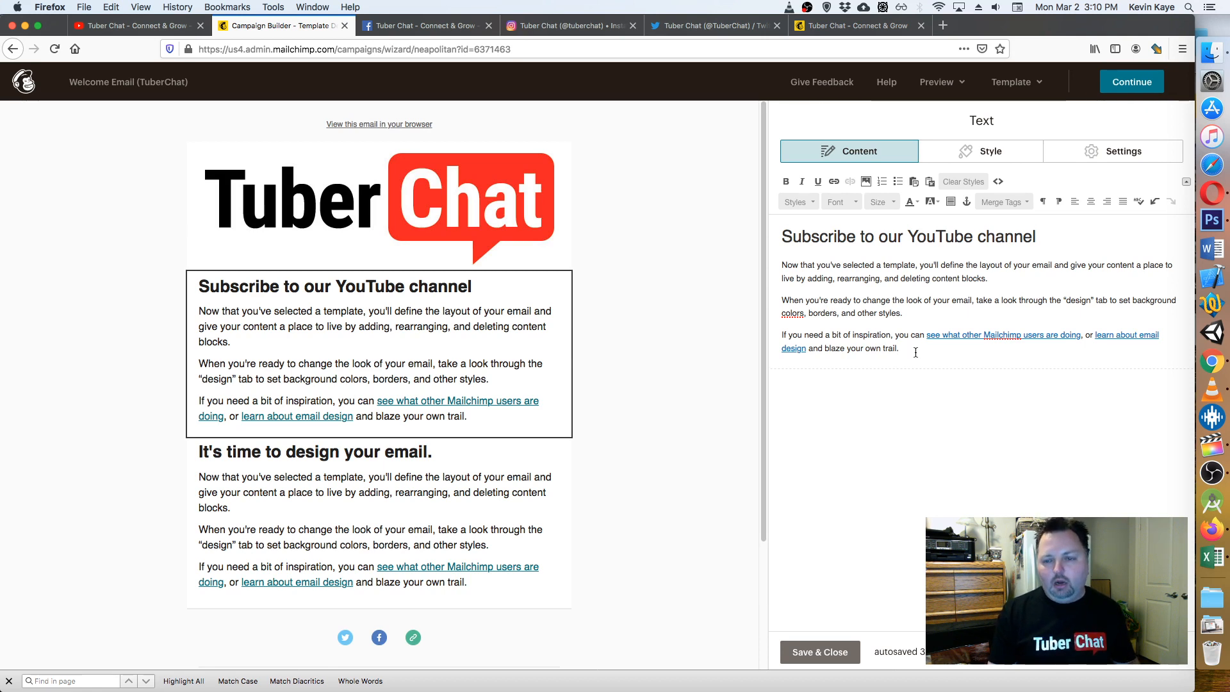
pyautogui.moveTo(917, 352); pyautogui.dragTo(778, 264)
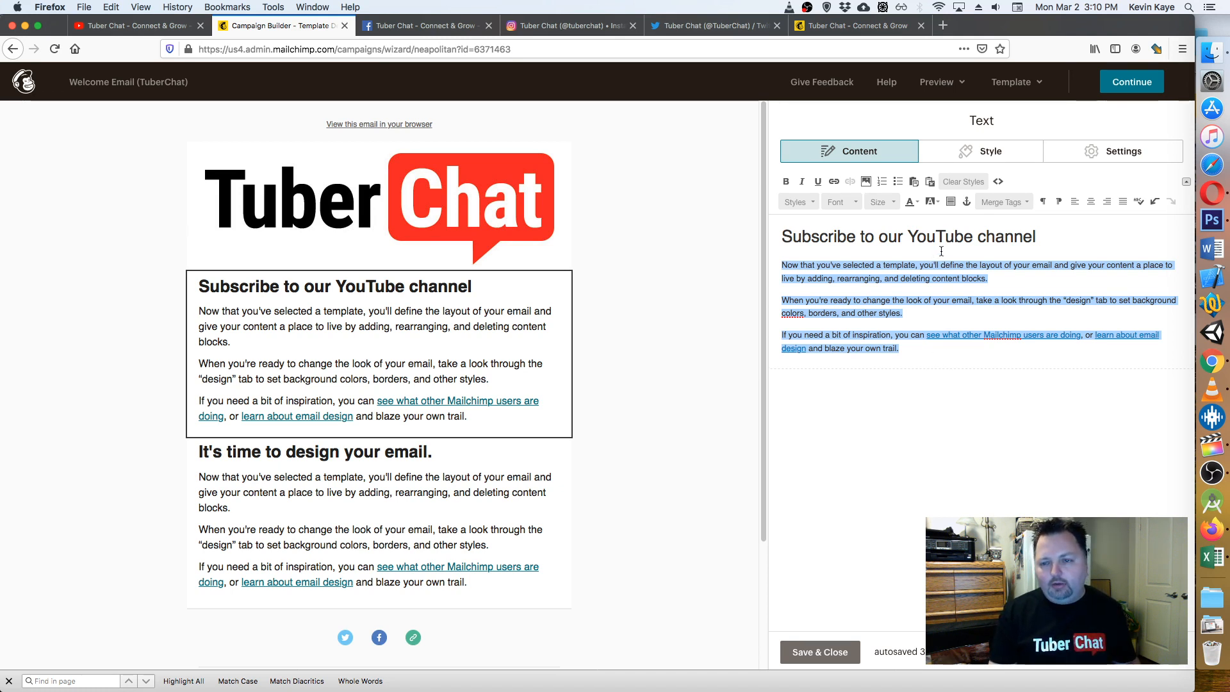
pyautogui.click(900, 350)
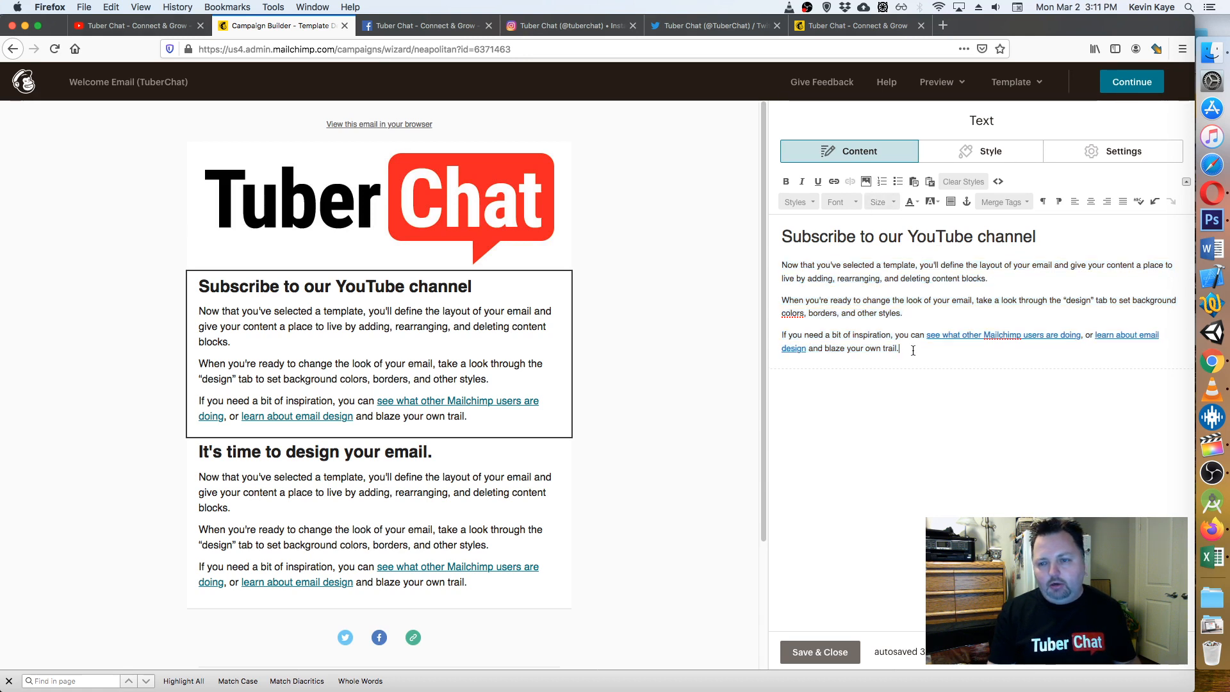
# - Start an image upload from the Content Studio for the YouTube text block and browse to the Tuber Chat folder in Client Projects
pyautogui.click(866, 182)
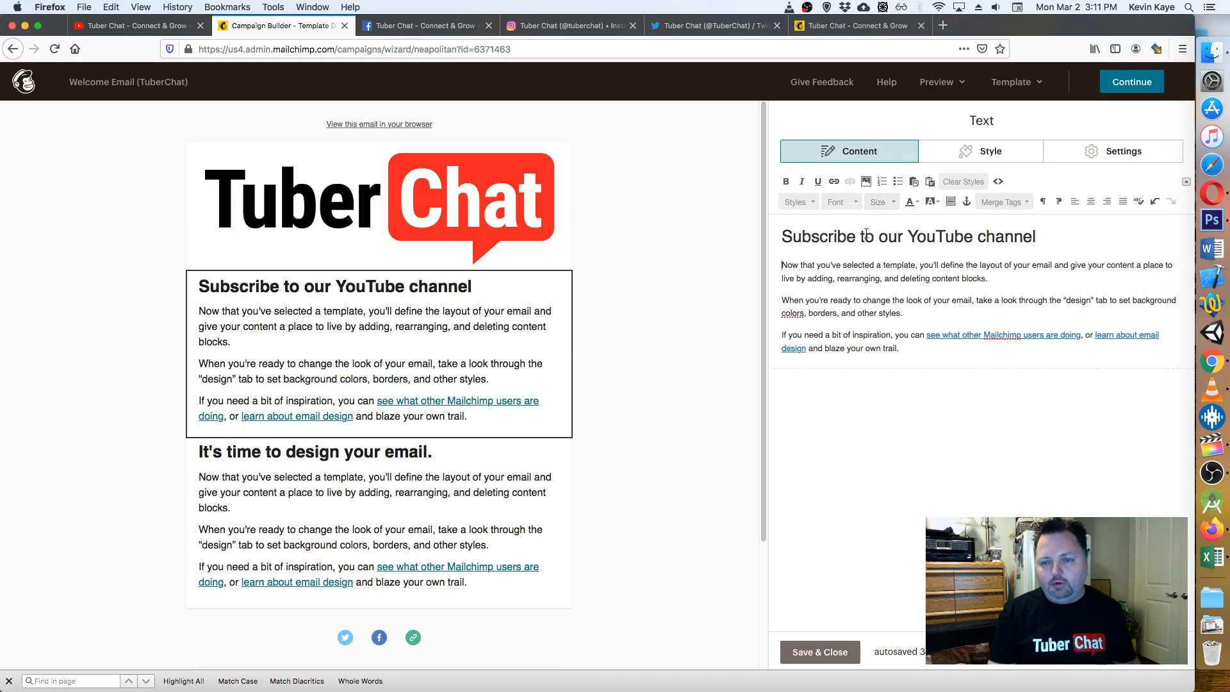
pyautogui.click(865, 182)
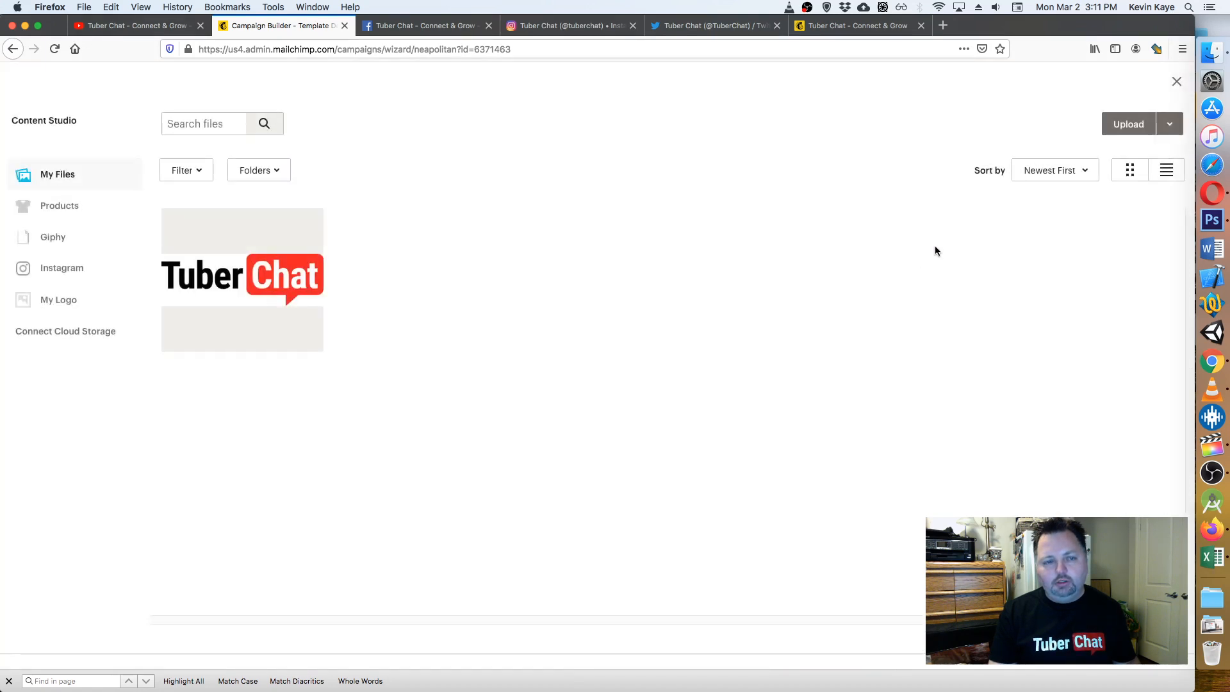
pyautogui.click(1127, 125)
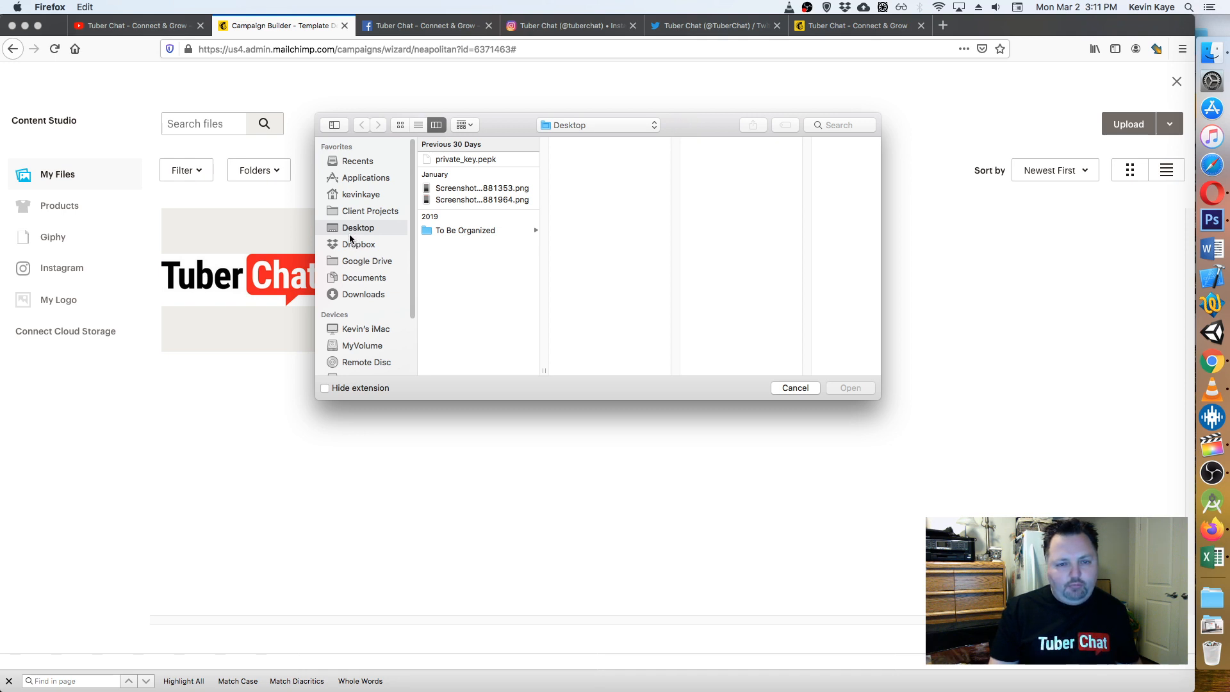
pyautogui.click(370, 212)
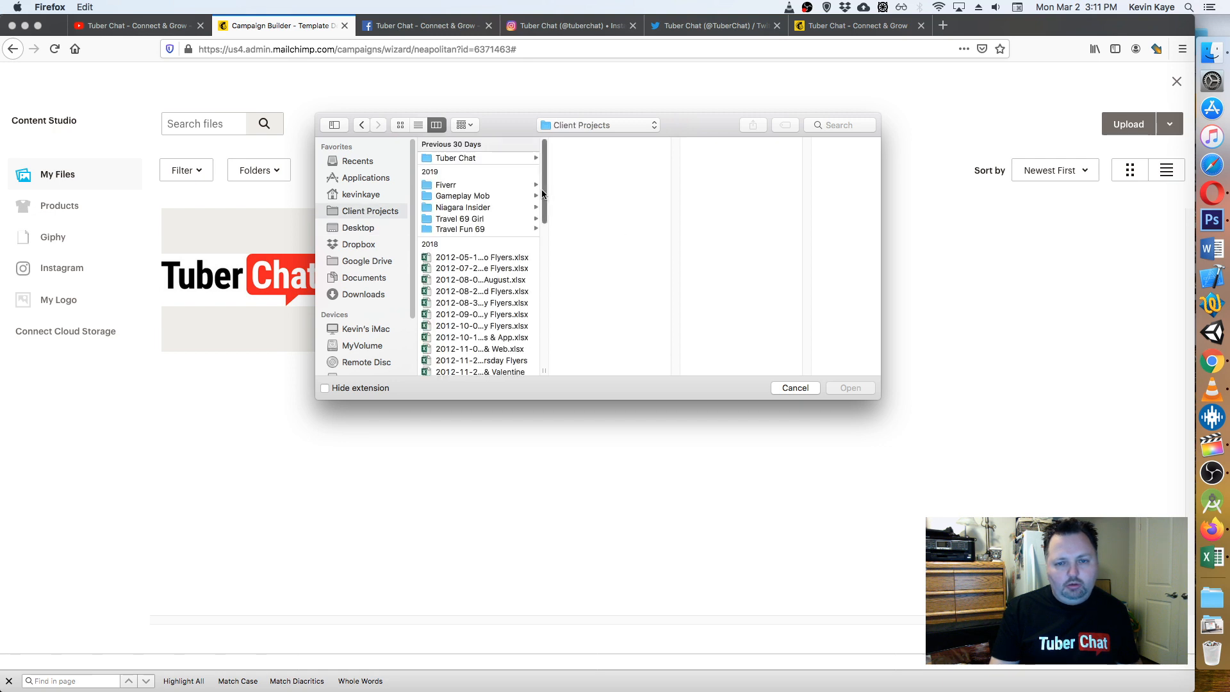
pyautogui.click(494, 158)
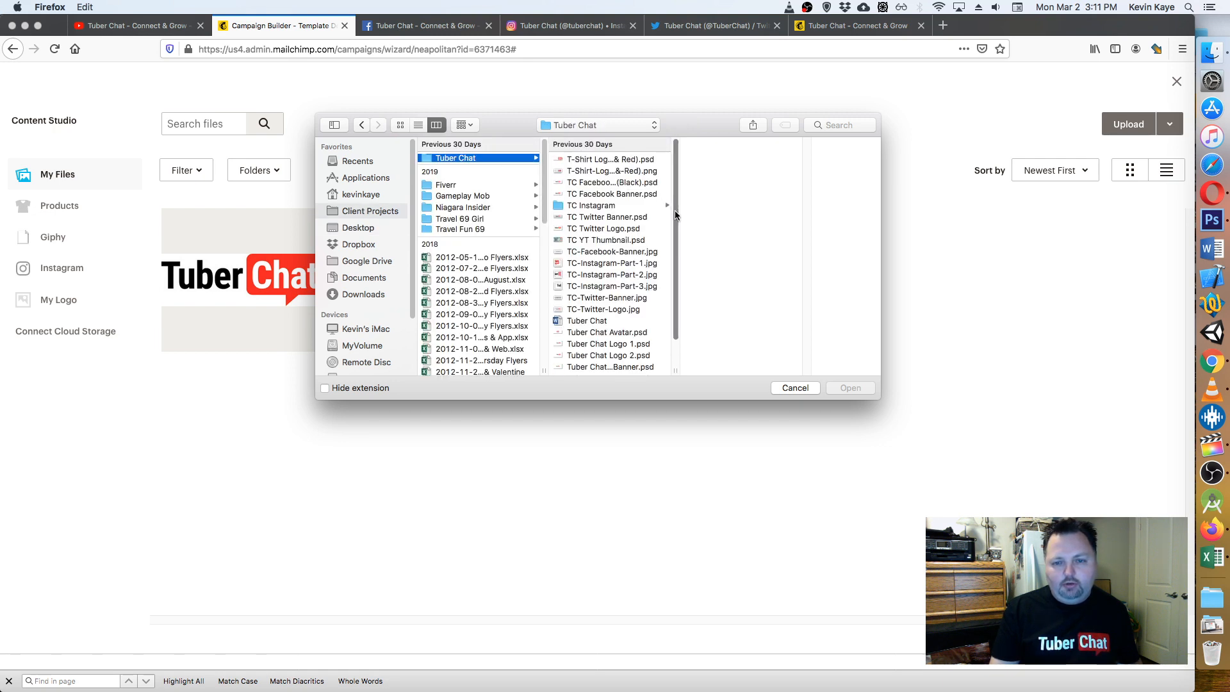
# - Preview the logo, Instagram, avatar and banner files in the Tuber Chat folder for a suitable image and cancel the upload
pyautogui.scroll(-2, 634, 208)
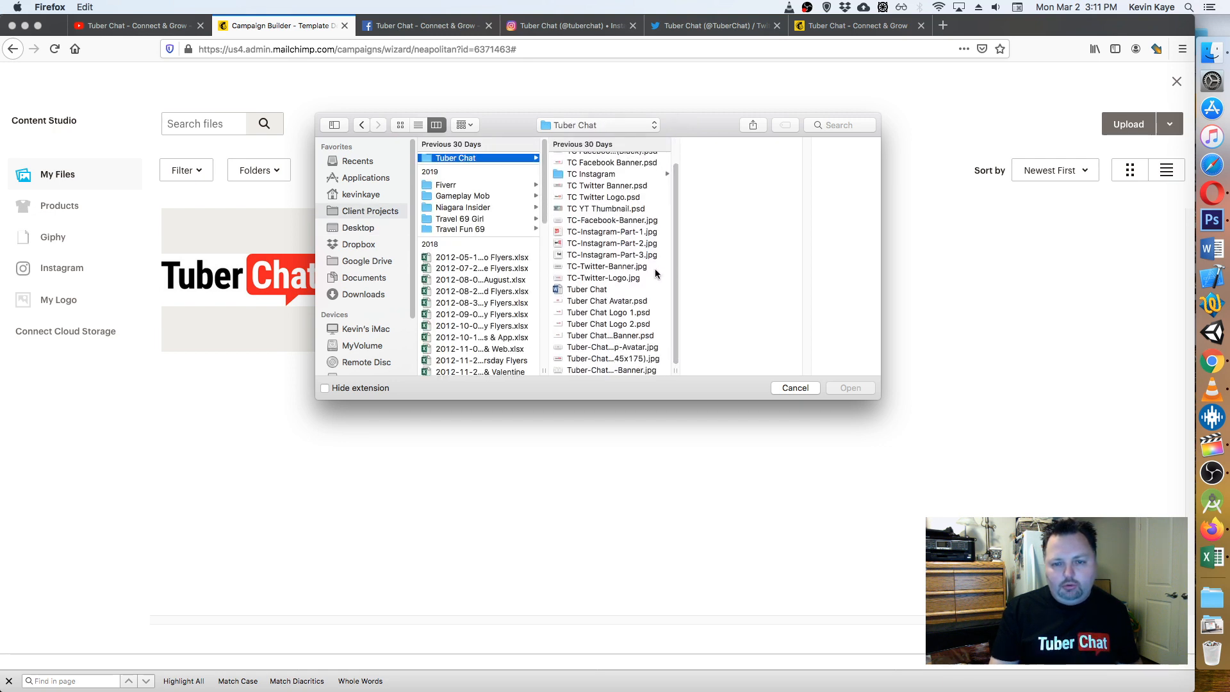
pyautogui.scroll(1, 677, 274)
pyautogui.scroll(-1, 677, 274)
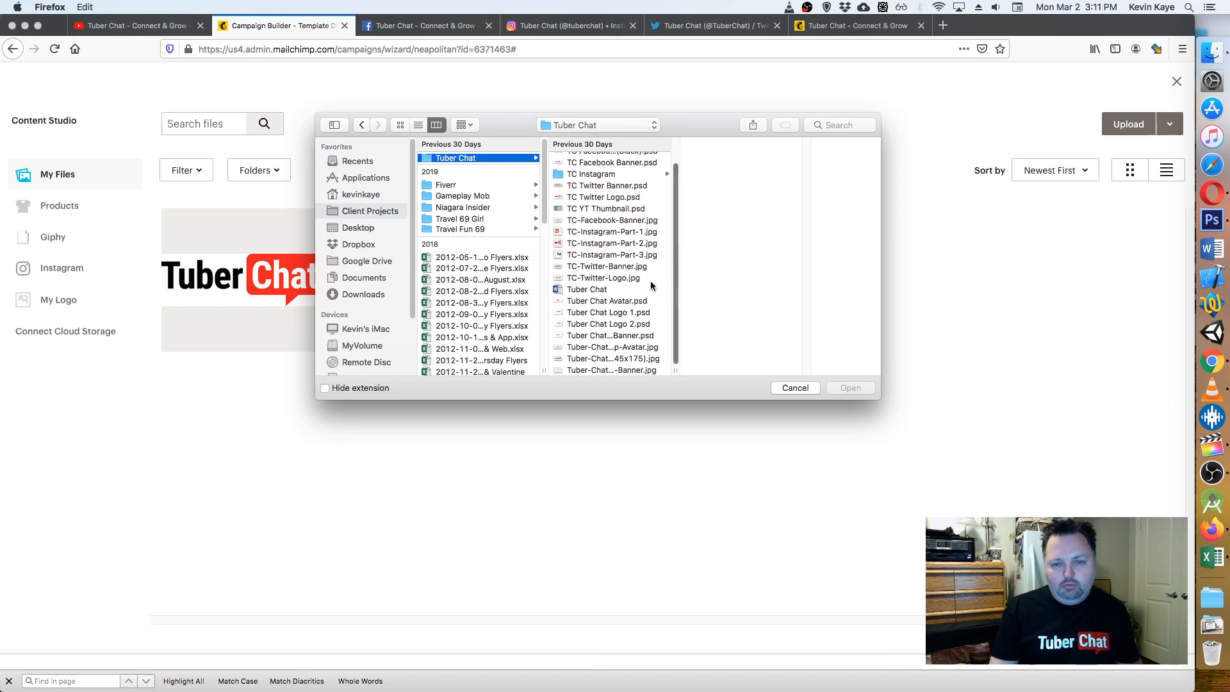
pyautogui.click(657, 280)
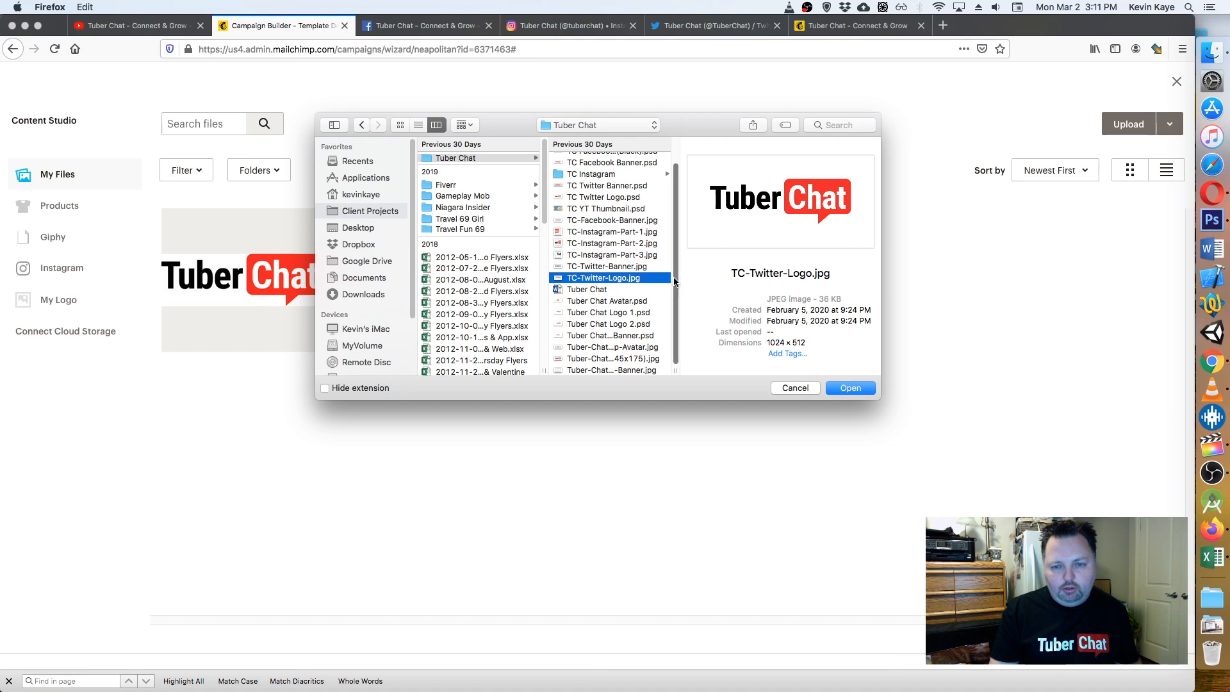
pyautogui.click(628, 232)
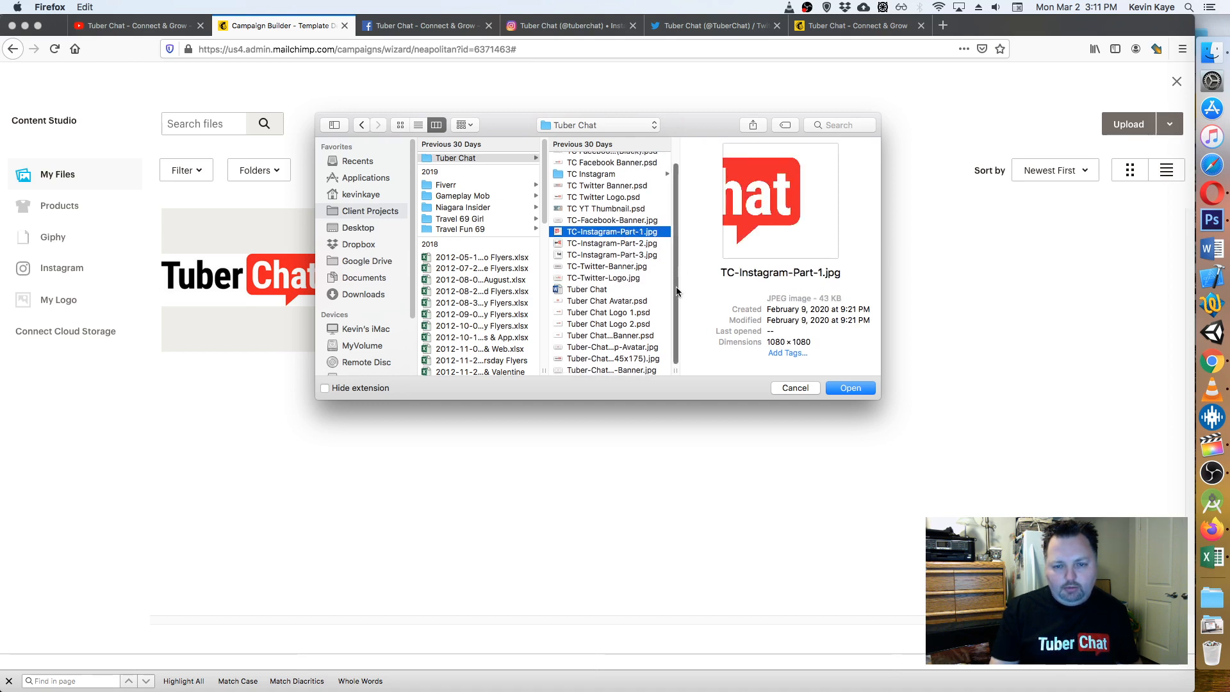
pyautogui.click(624, 323)
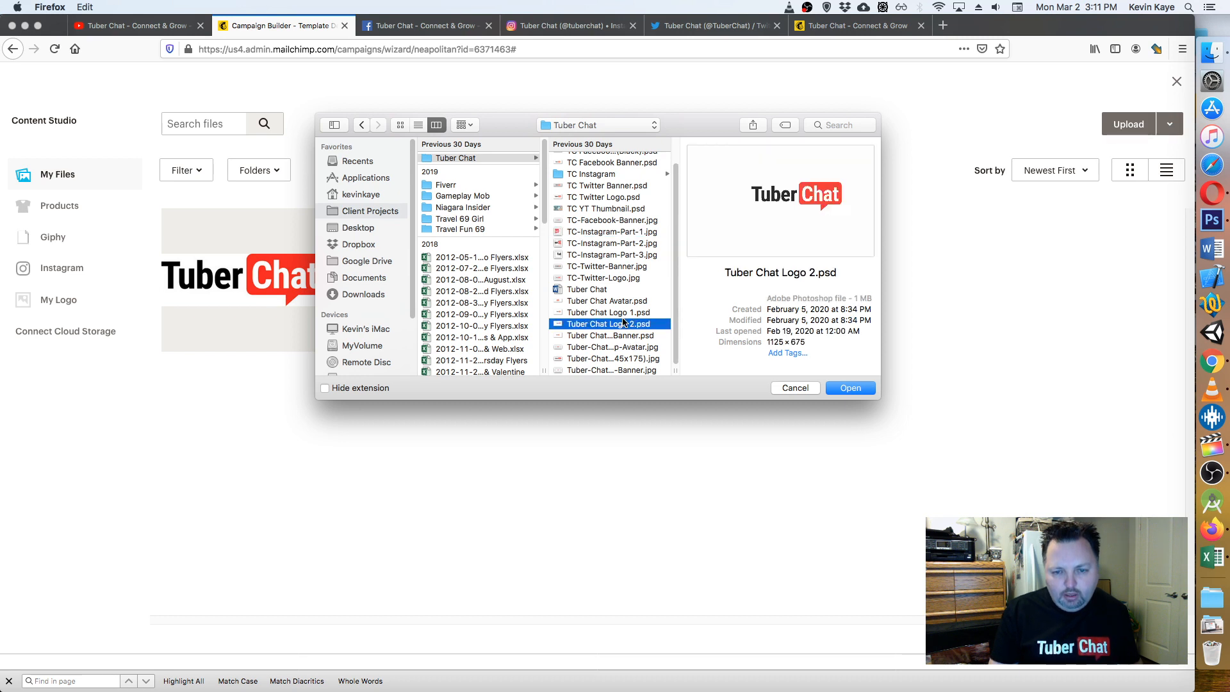
pyautogui.click(620, 371)
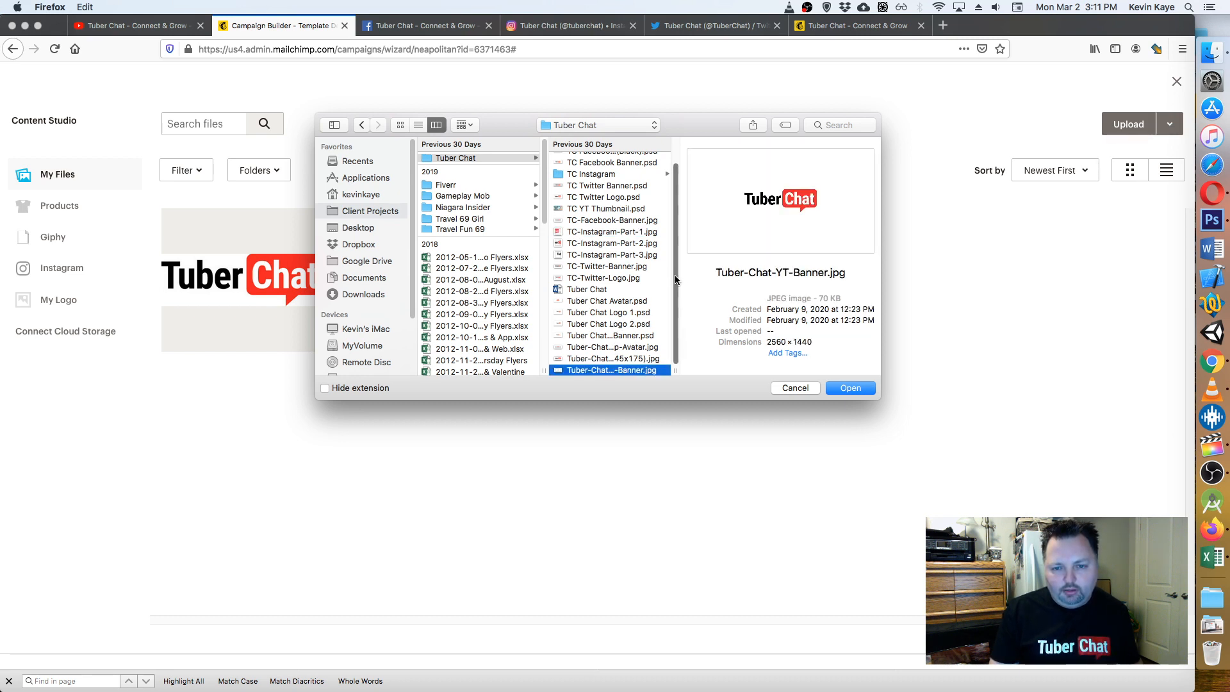
pyautogui.scroll(2, 659, 314)
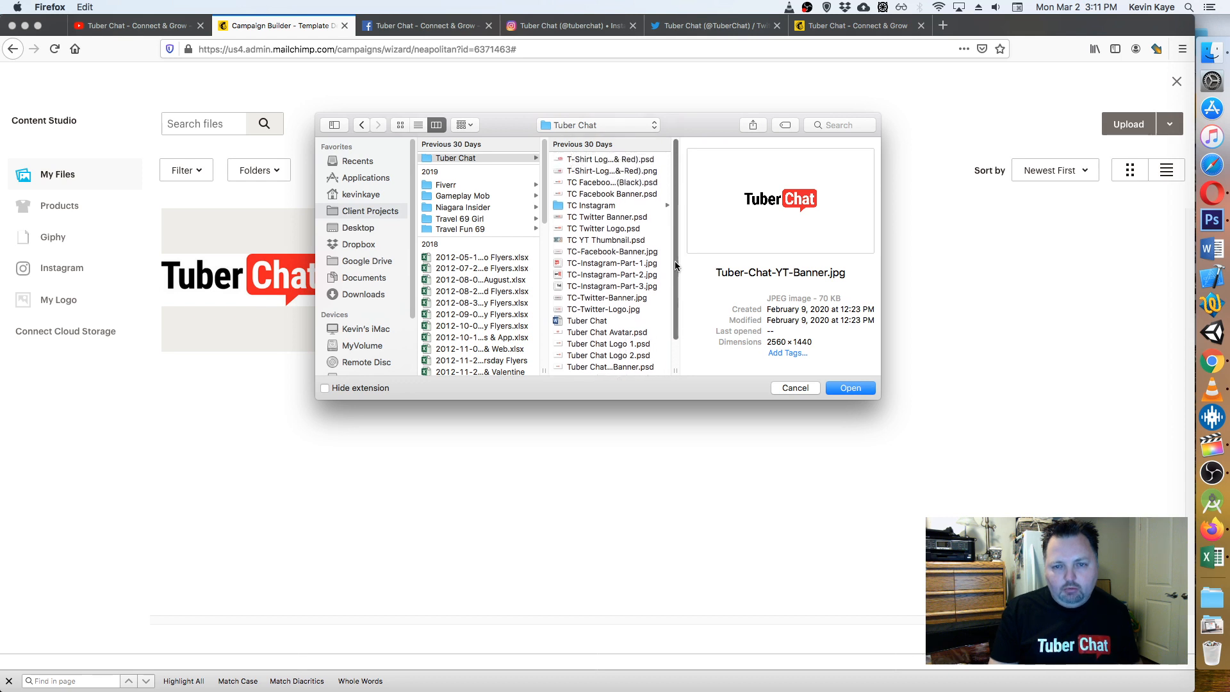
pyautogui.click(603, 264)
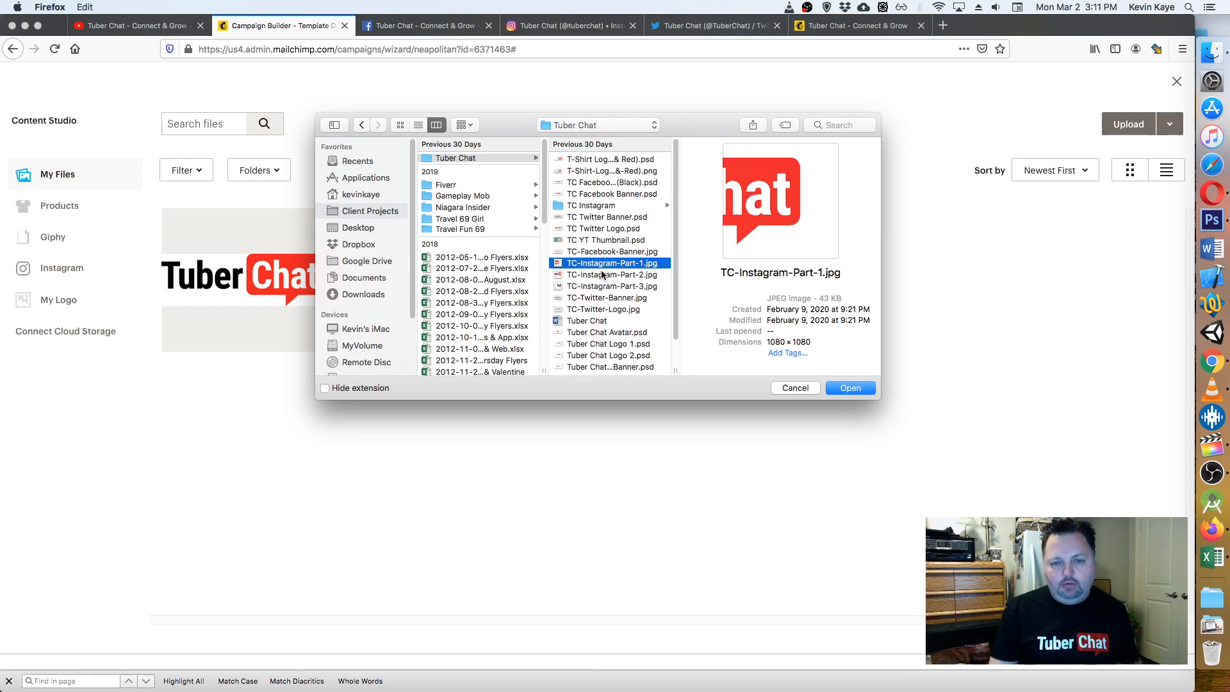
pyautogui.click(601, 275)
pyautogui.click(599, 288)
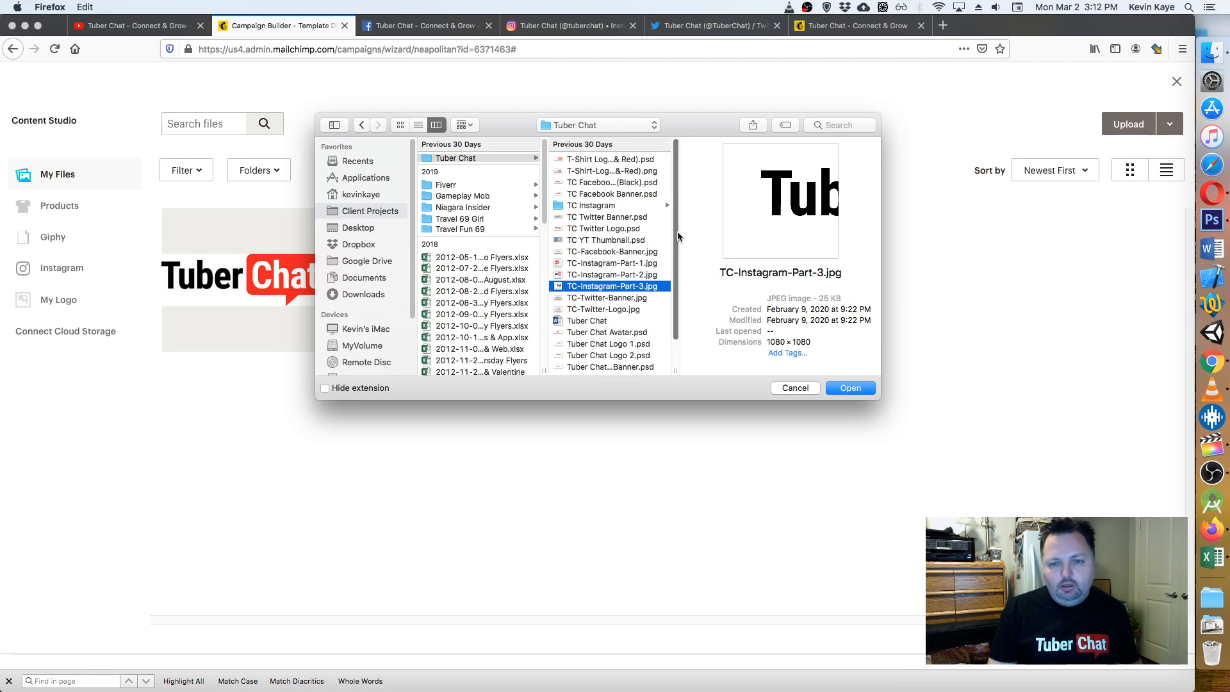
pyautogui.scroll(-3, 615, 192)
pyautogui.click(612, 176)
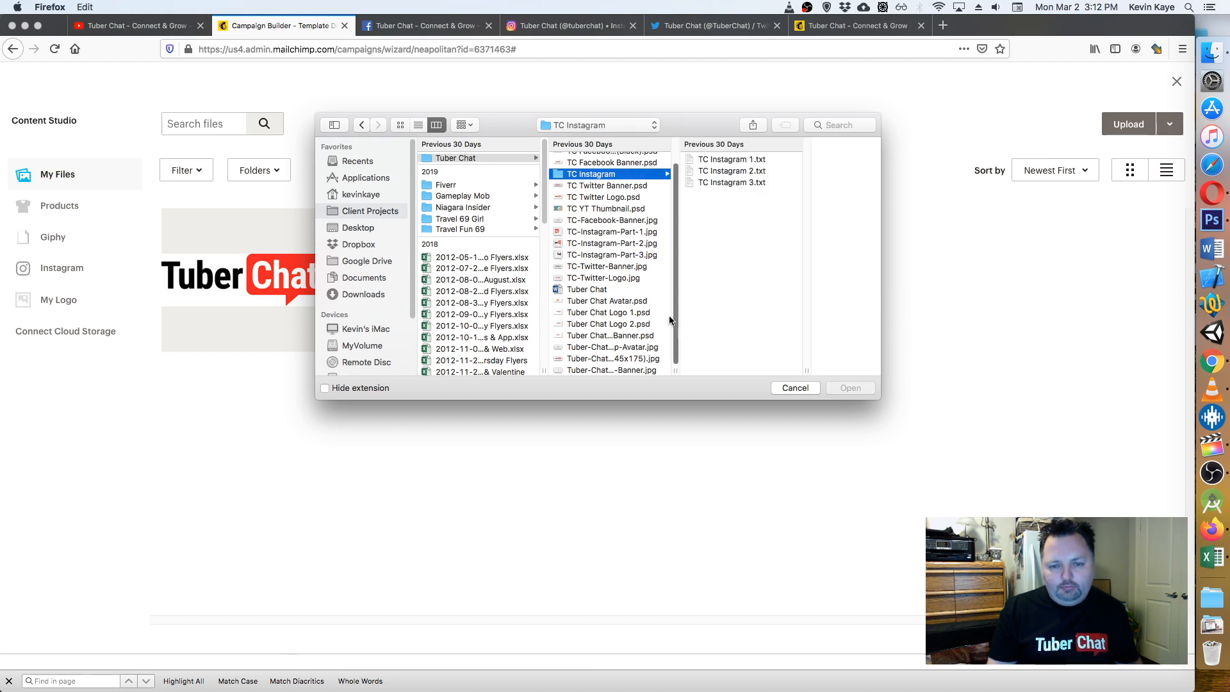
pyautogui.click(636, 349)
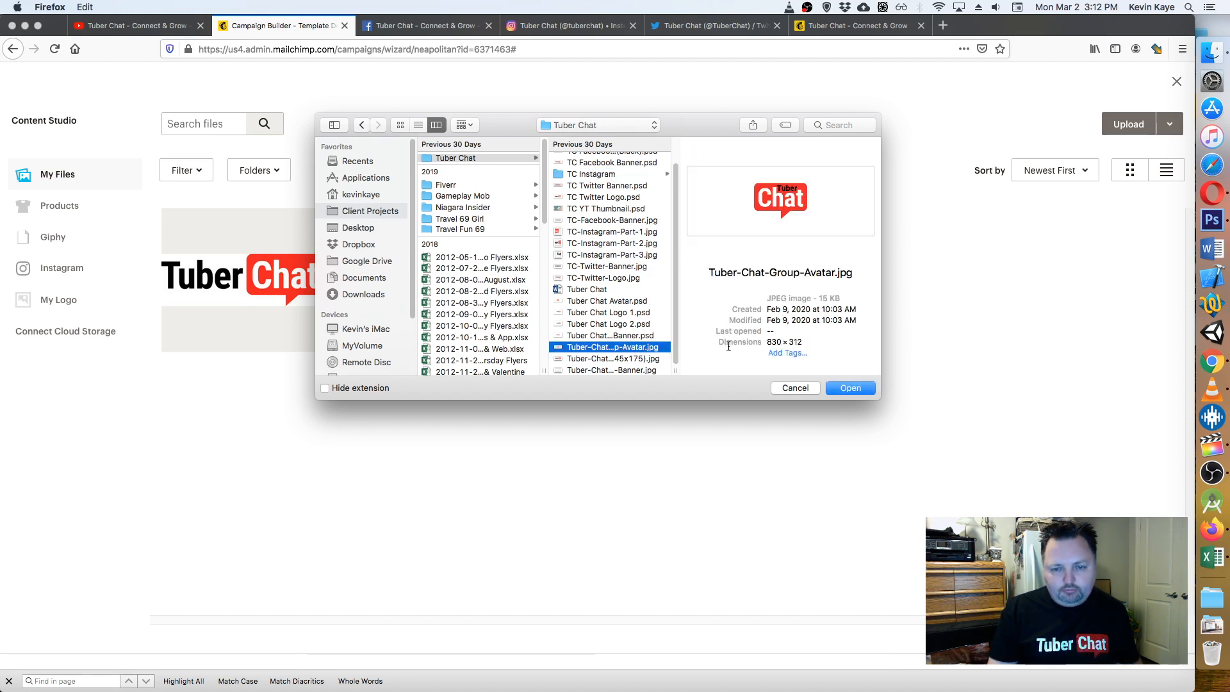
pyautogui.click(629, 369)
pyautogui.click(622, 359)
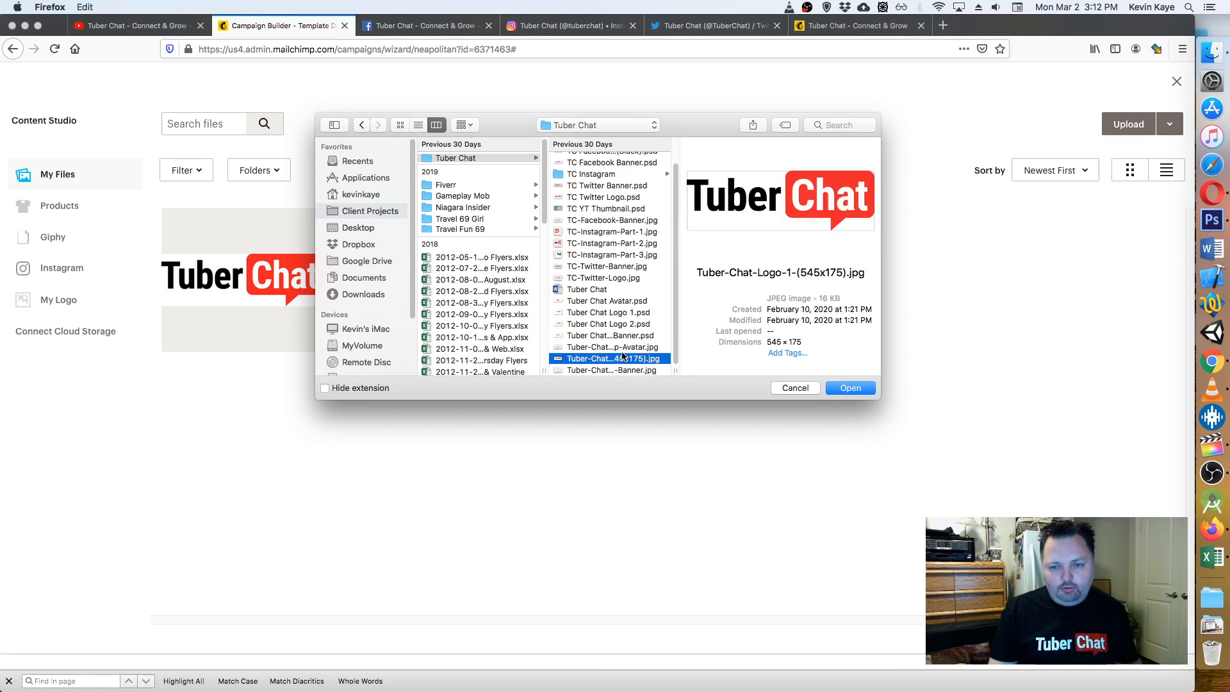
pyautogui.click(793, 387)
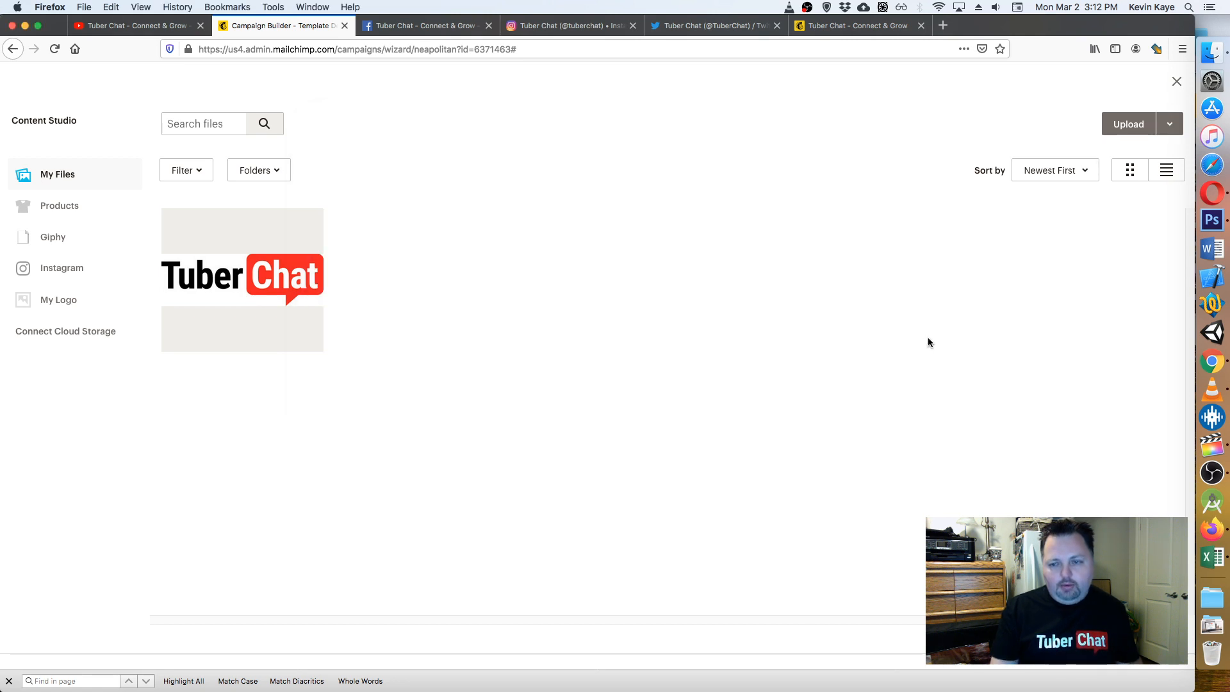
# - Switch to Finder, browse to the Tuber Chat folder in Client Projects, and open Tuber Chat Logo 1.psd in Photoshop
pyautogui.click(1212, 220)
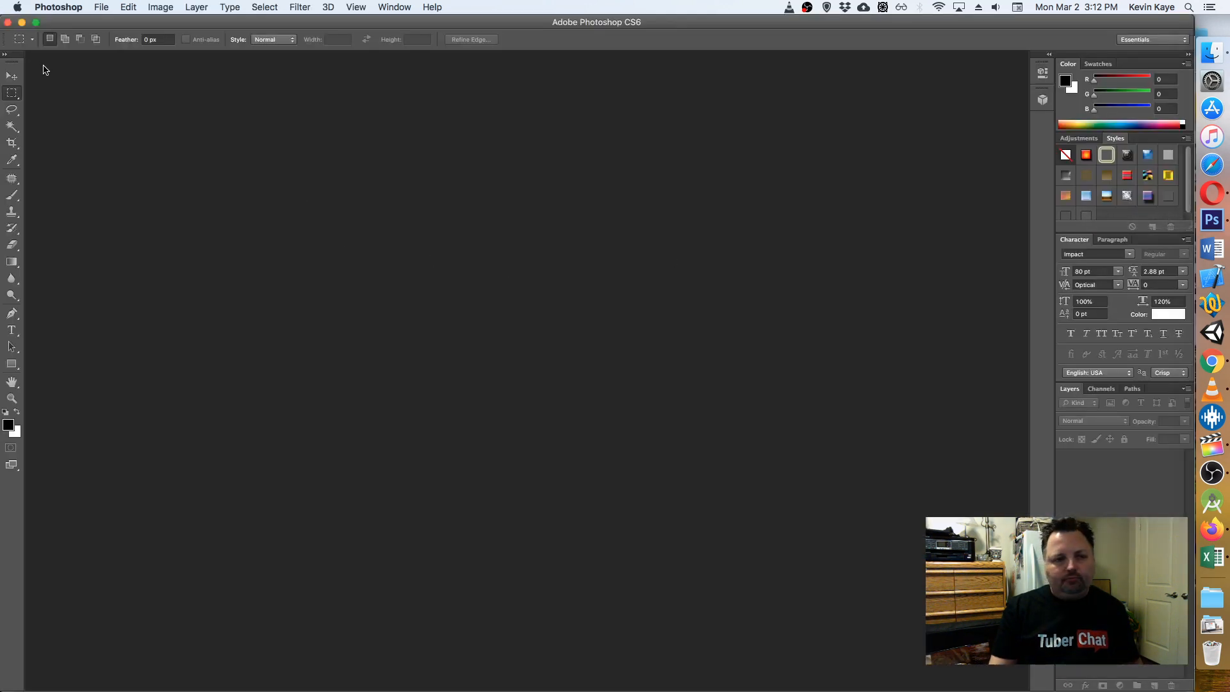
pyautogui.click(1212, 52)
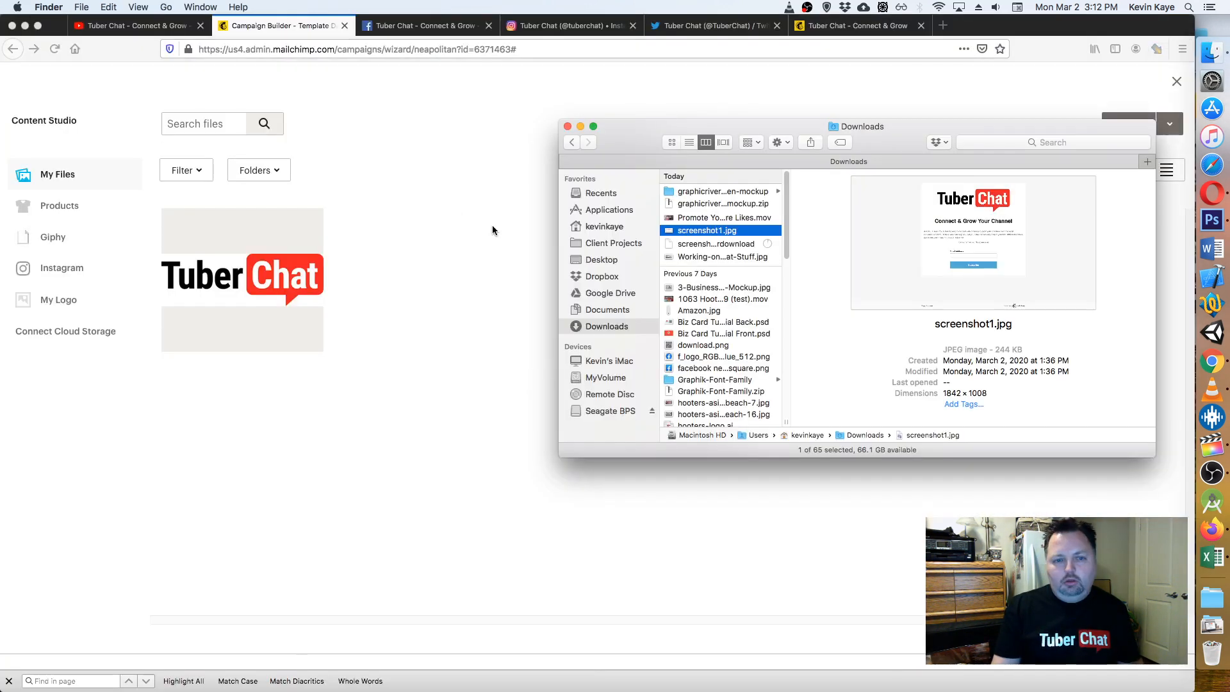
pyautogui.click(612, 245)
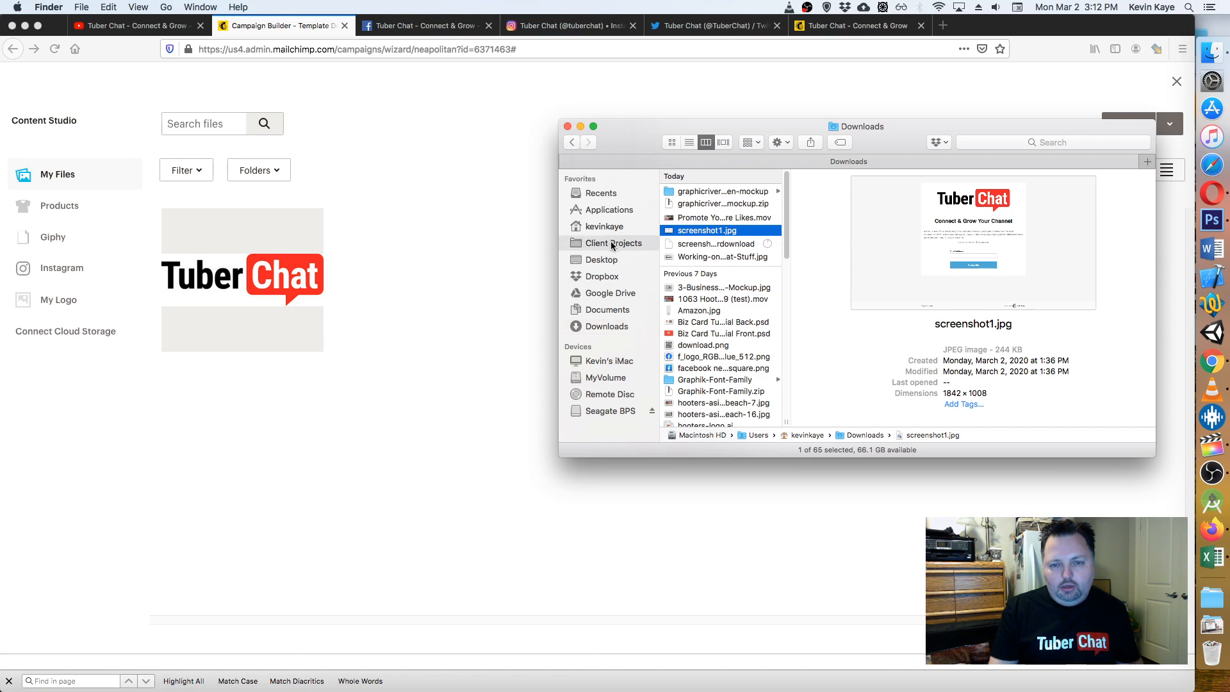
pyautogui.moveTo(790, 240); pyautogui.dragTo(790, 392)
pyautogui.click(732, 410)
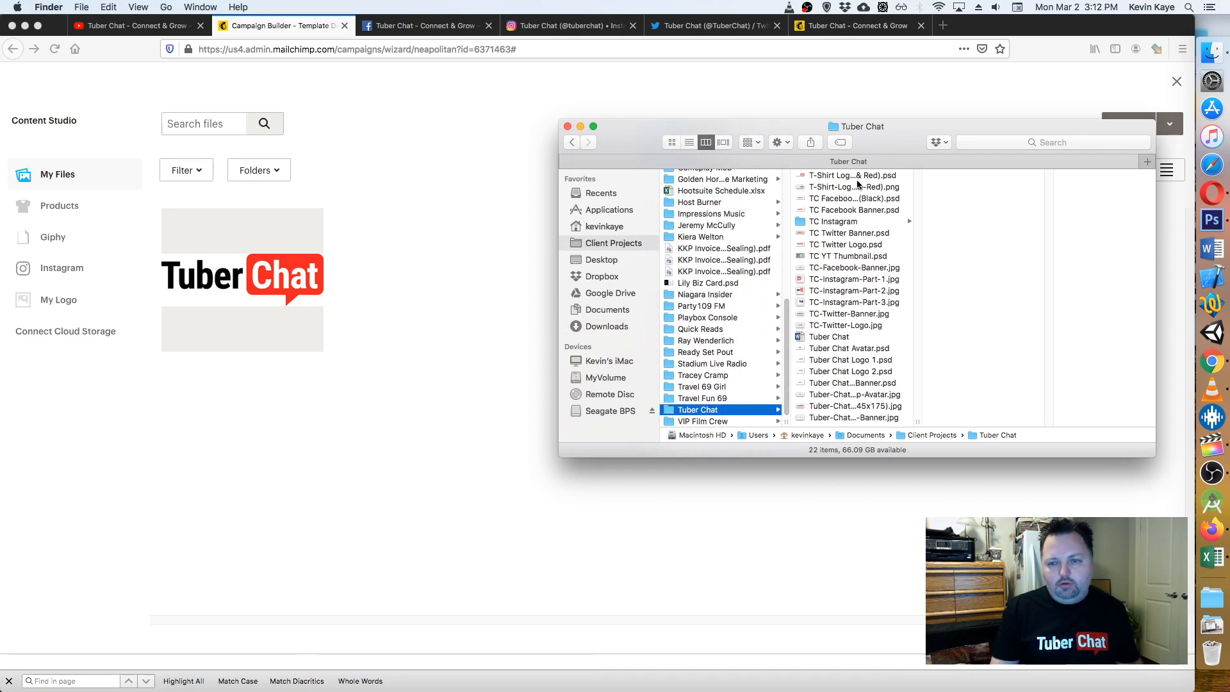
pyautogui.click(884, 176)
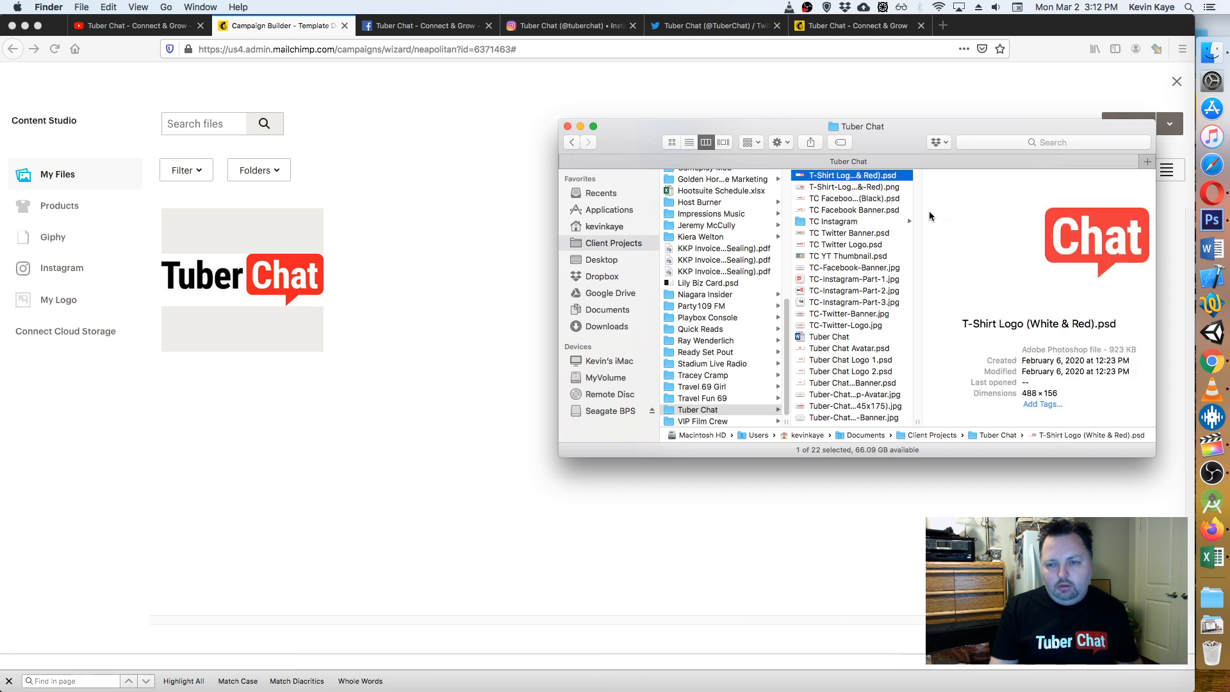
pyautogui.click(872, 280)
pyautogui.click(847, 361)
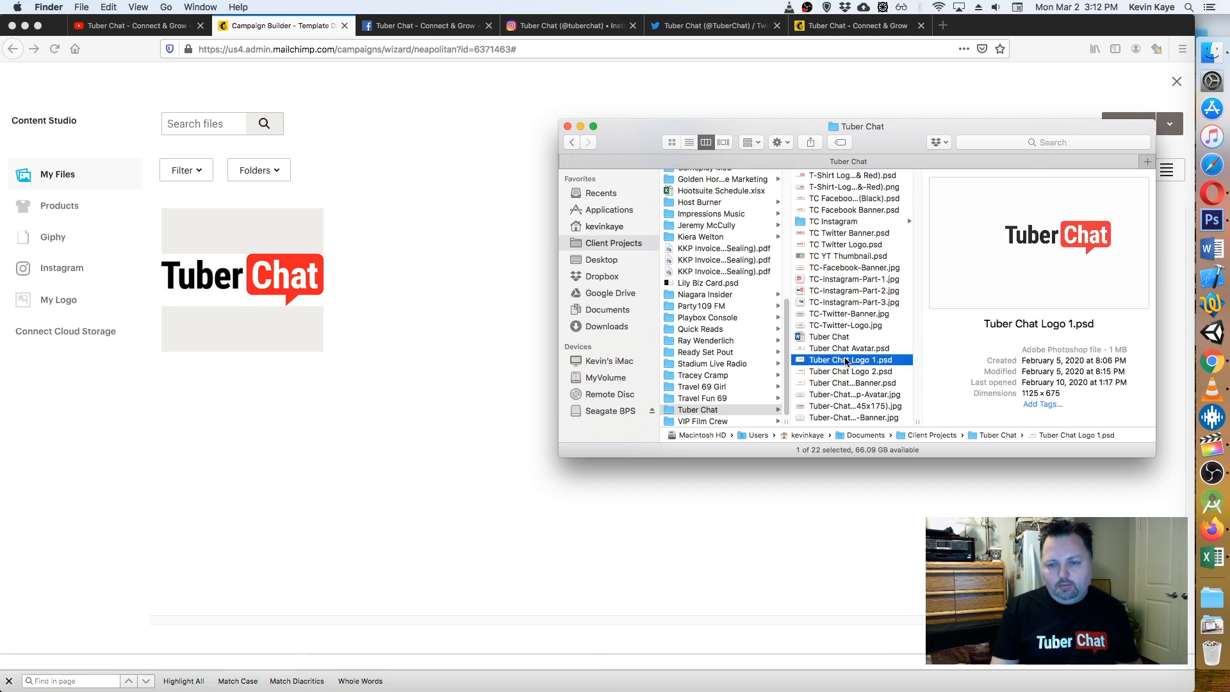
pyautogui.doubleClick(846, 361)
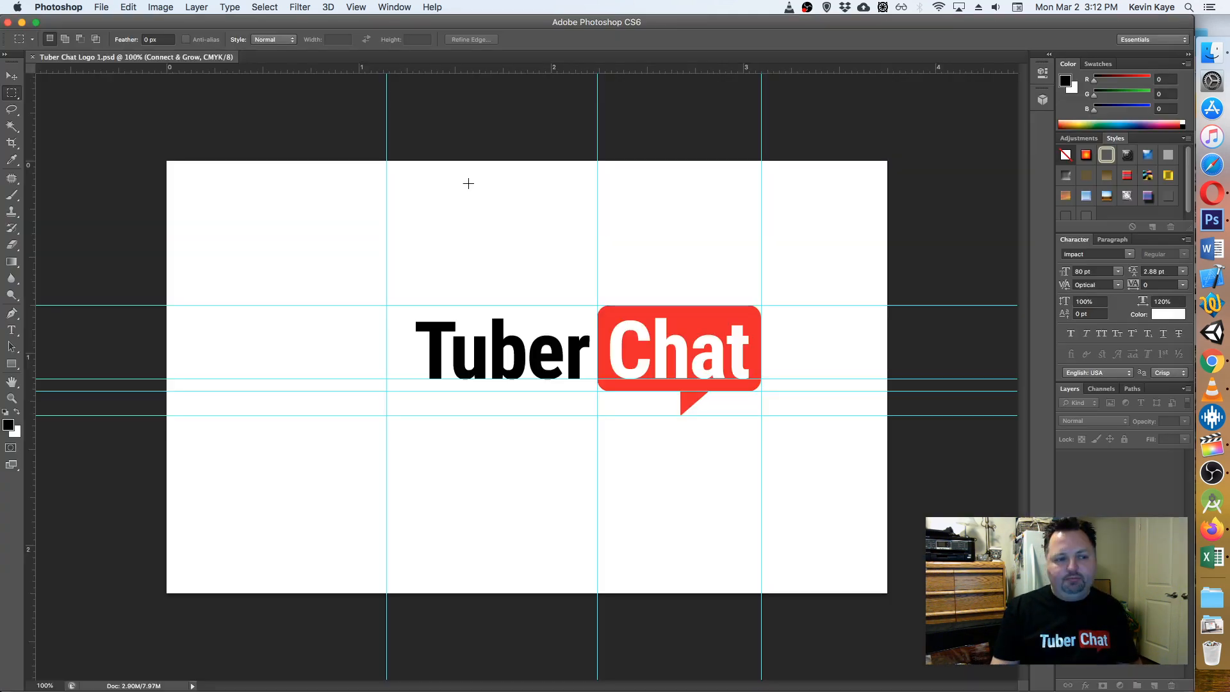
pyautogui.click(127, 8)
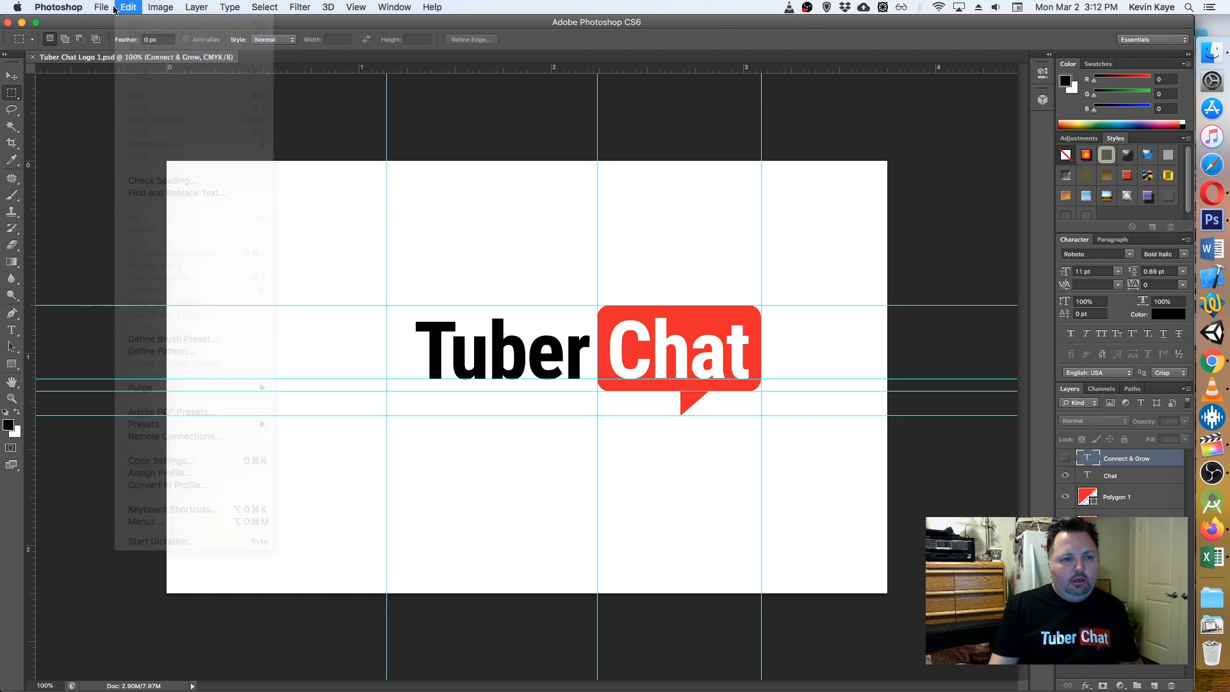
pyautogui.click(100, 7)
pyautogui.click(336, 184)
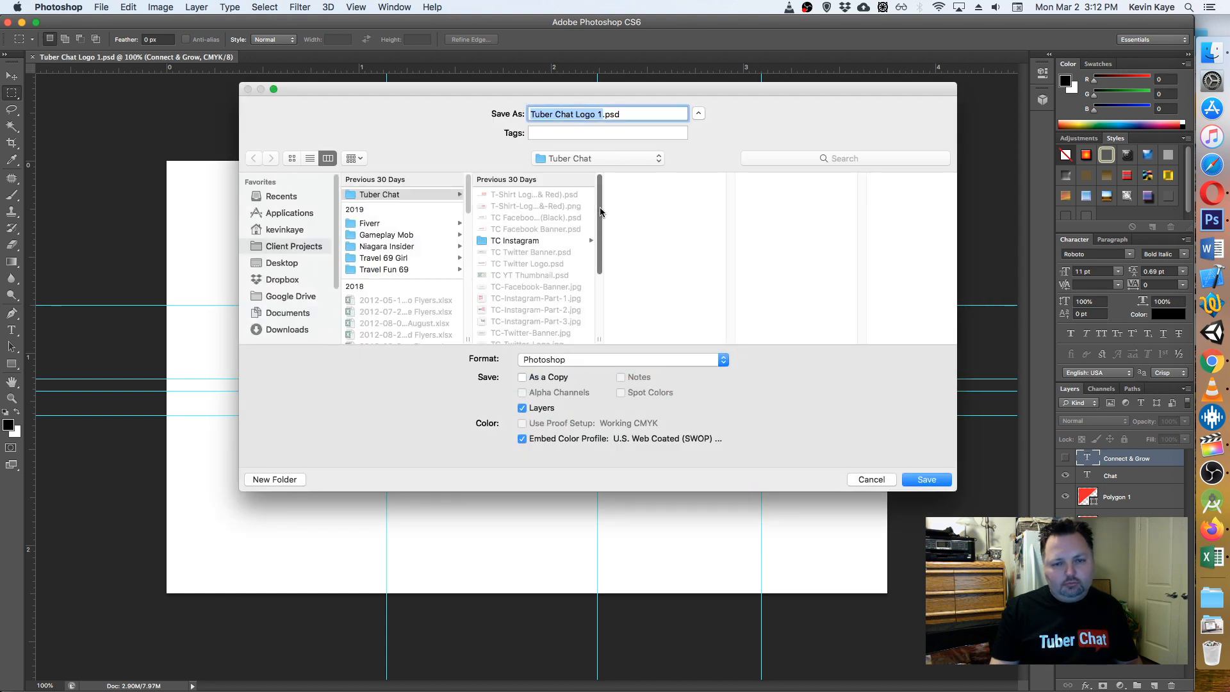
pyautogui.click(871, 480)
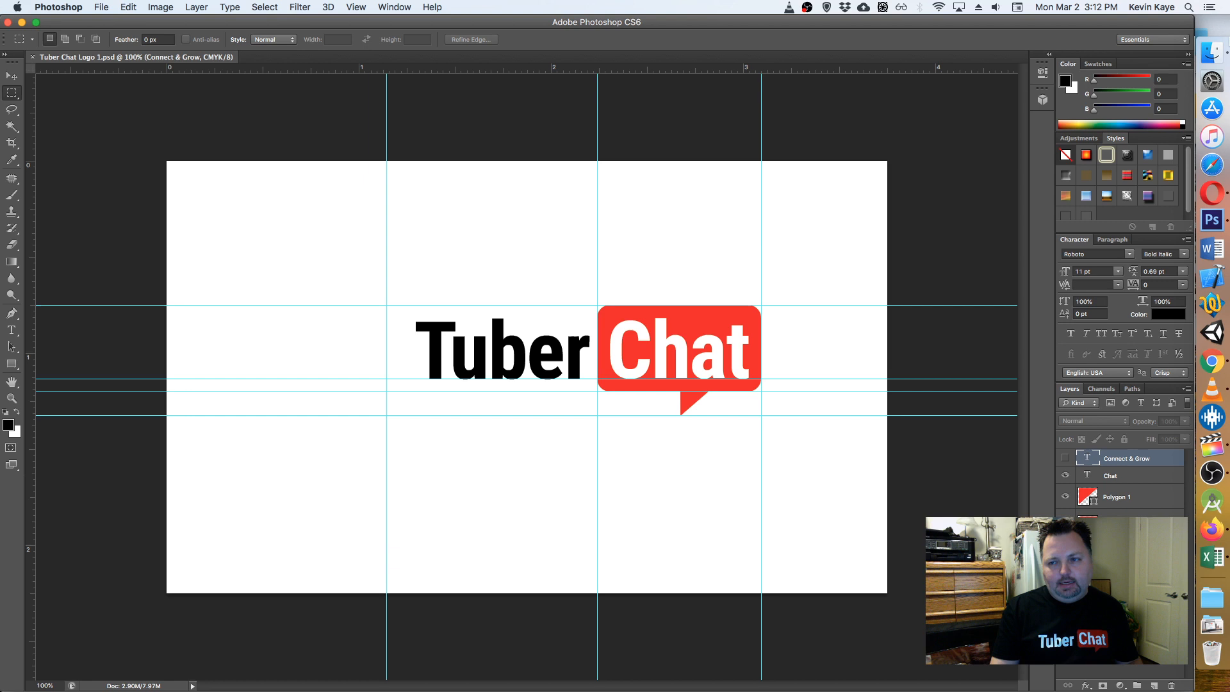
# - Switch to Finder and open the youtube_full_color_icon folder in Downloads
pyautogui.click(1212, 53)
pyautogui.click(617, 328)
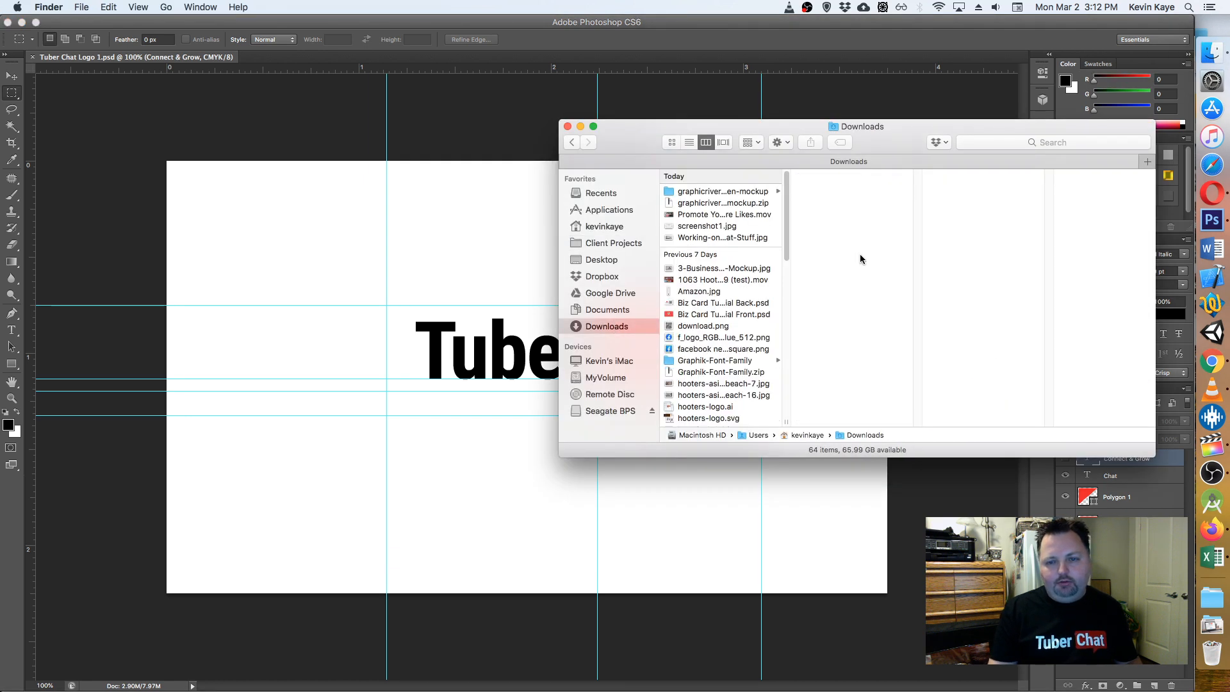
pyautogui.moveTo(790, 228)
pyautogui.mouseDown()
pyautogui.moveTo(800, 331)
pyautogui.moveTo(790, 220)
pyautogui.mouseUp()
pyautogui.click(737, 350)
pyautogui.click(765, 268)
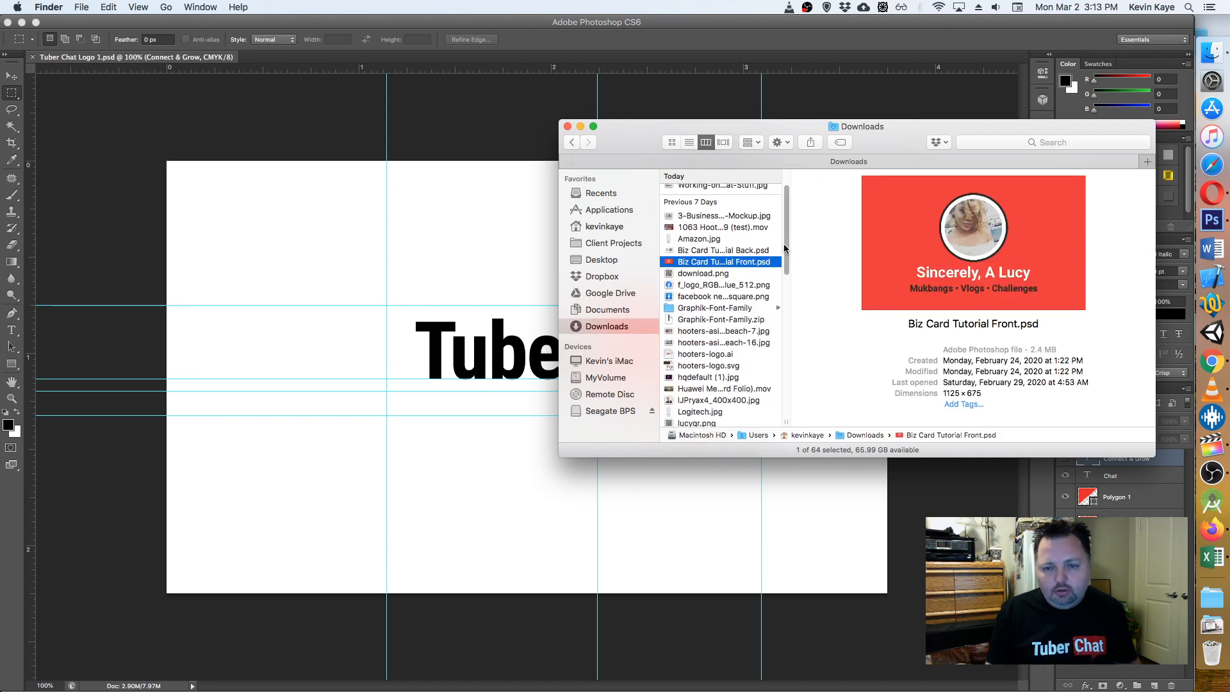
pyautogui.click(741, 309)
pyautogui.scroll(-2, 787, 254)
pyautogui.moveTo(786, 253); pyautogui.dragTo(792, 401)
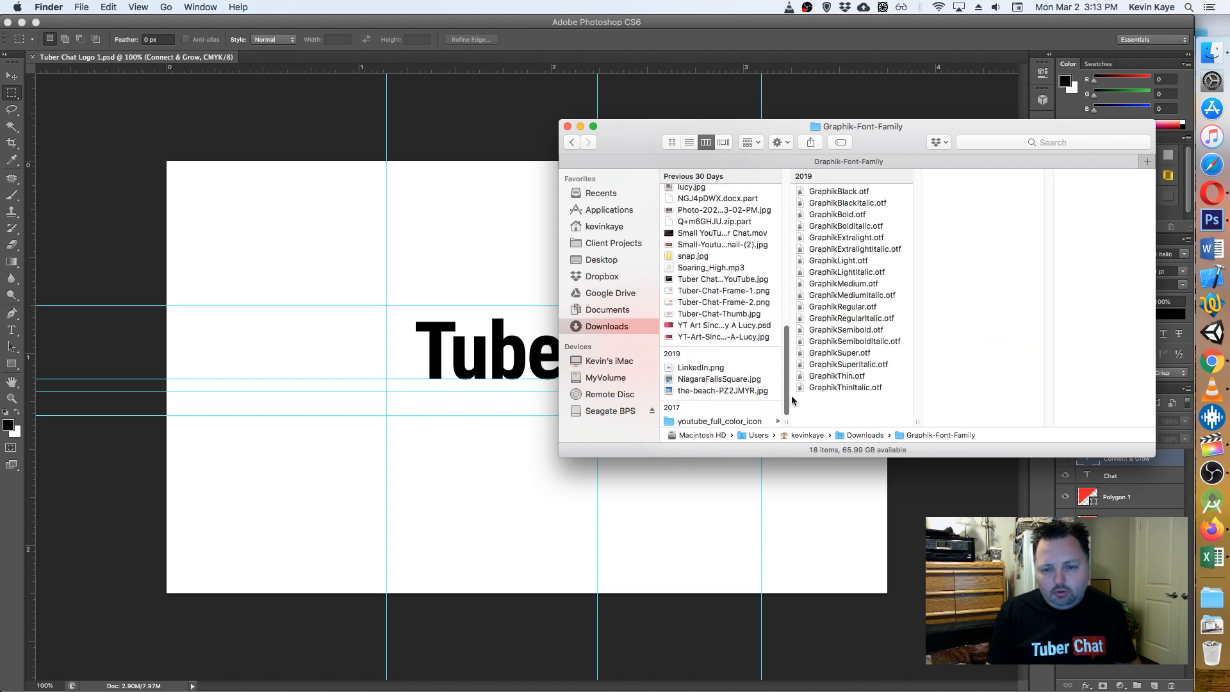
pyautogui.click(760, 418)
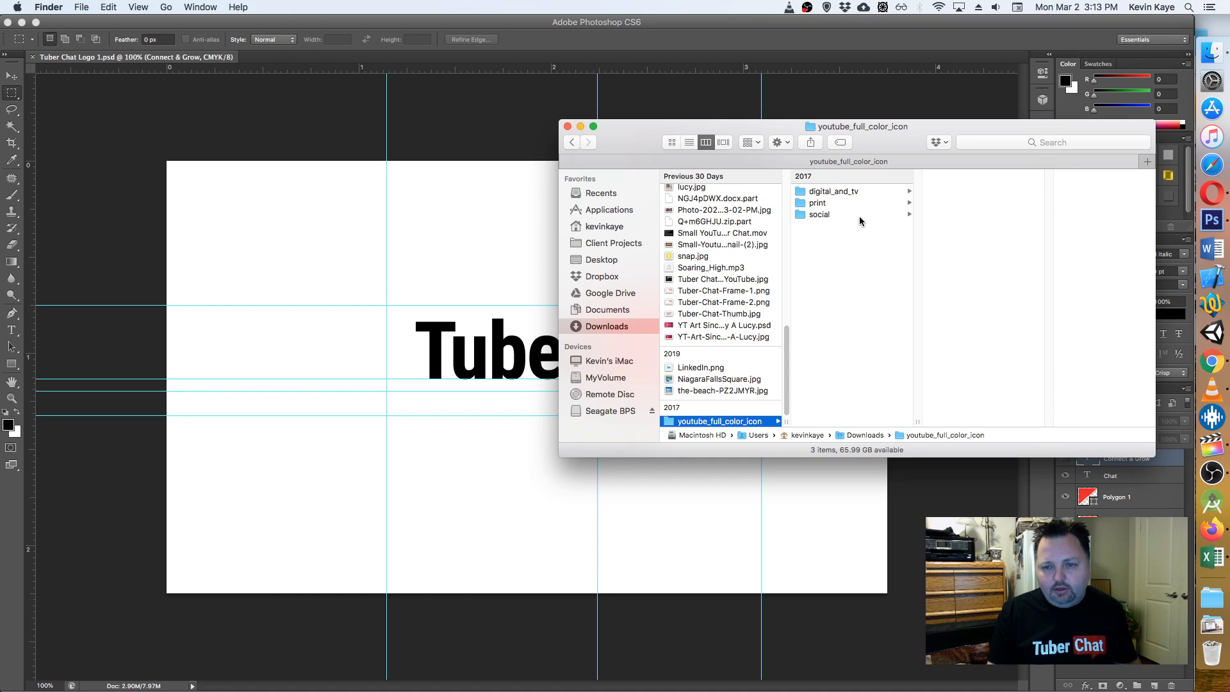
# - Browse to the red 1024px icons in the social subfolder and select youtube_social_icon_red.png
pyautogui.click(876, 214)
pyautogui.click(1002, 215)
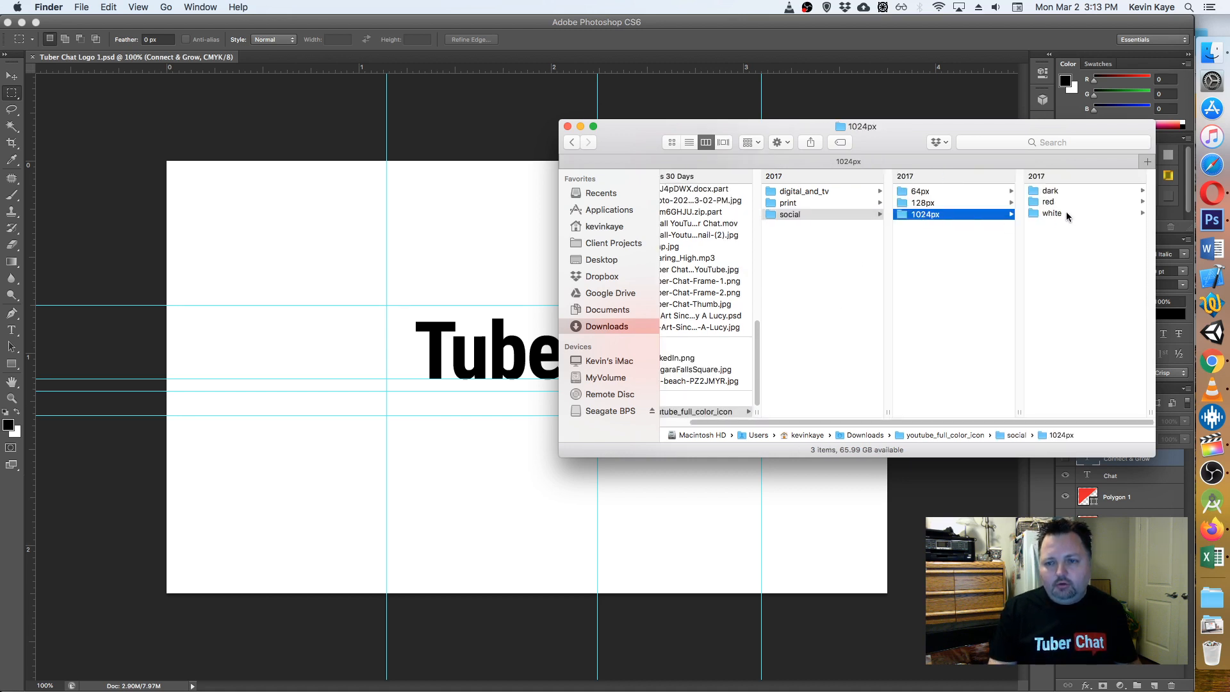
pyautogui.click(1070, 201)
pyautogui.click(1082, 226)
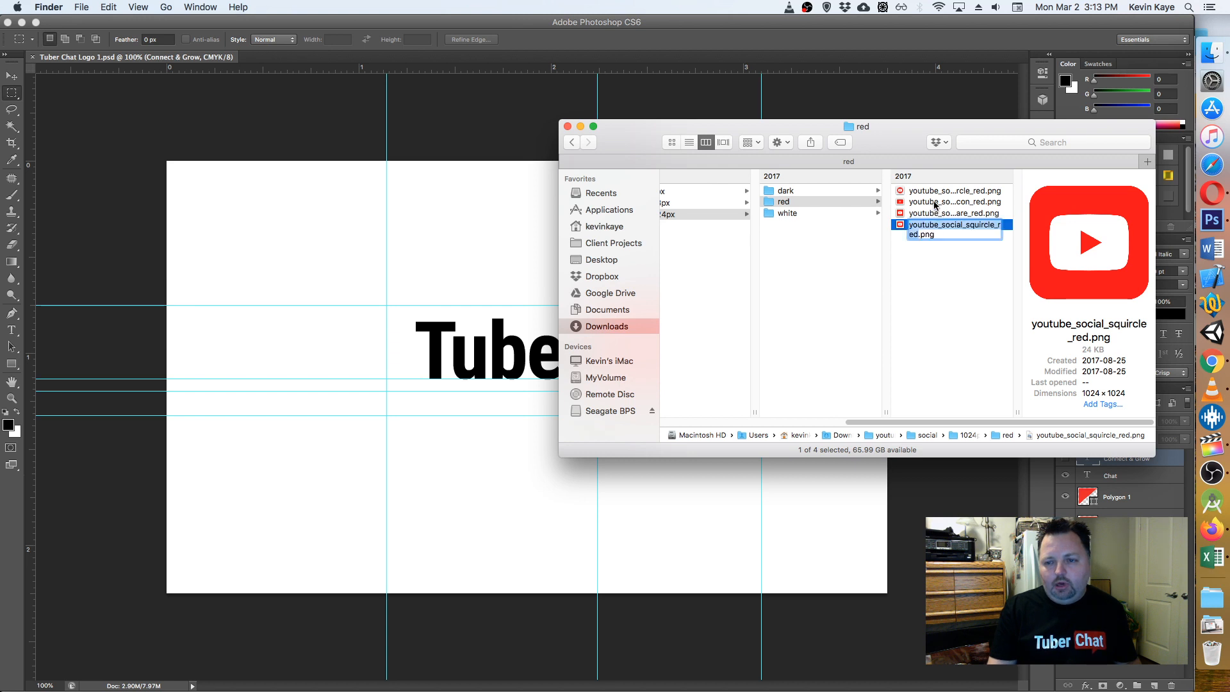
pyautogui.click(937, 193)
pyautogui.click(932, 202)
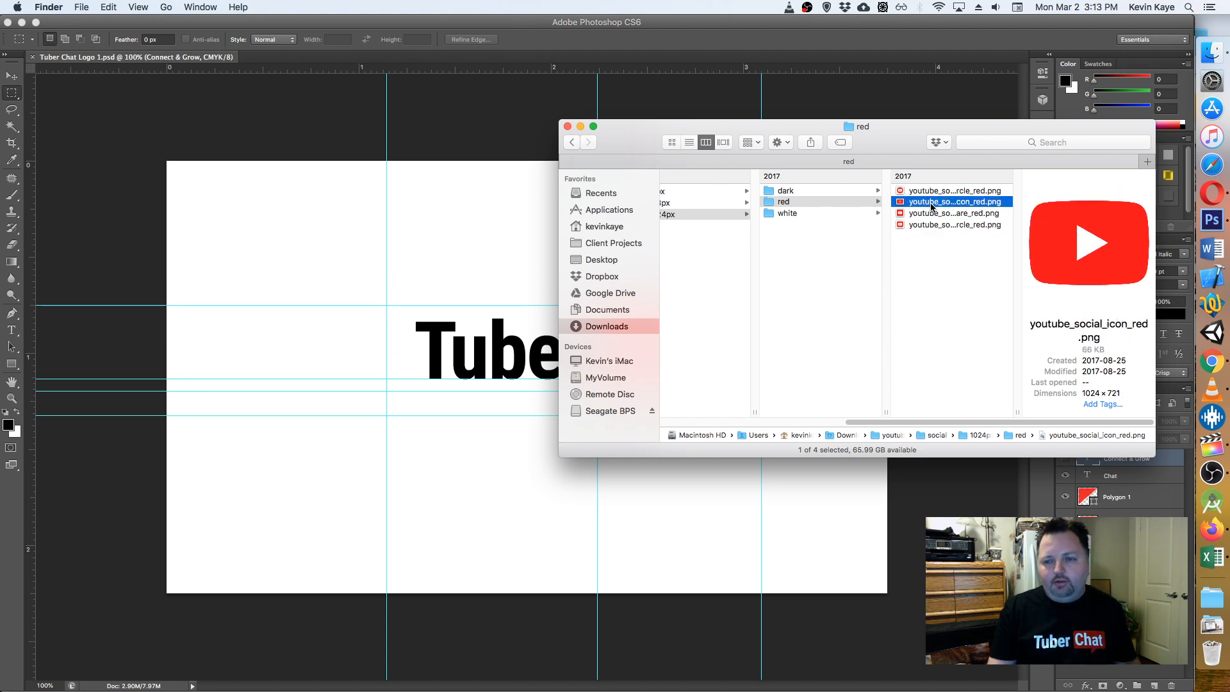
# - Compare the red circle, icon, square and squircle YouTube images in the 1024px folder, ending on youtube_social_squircle_red.png
pyautogui.click(929, 214)
pyautogui.click(929, 224)
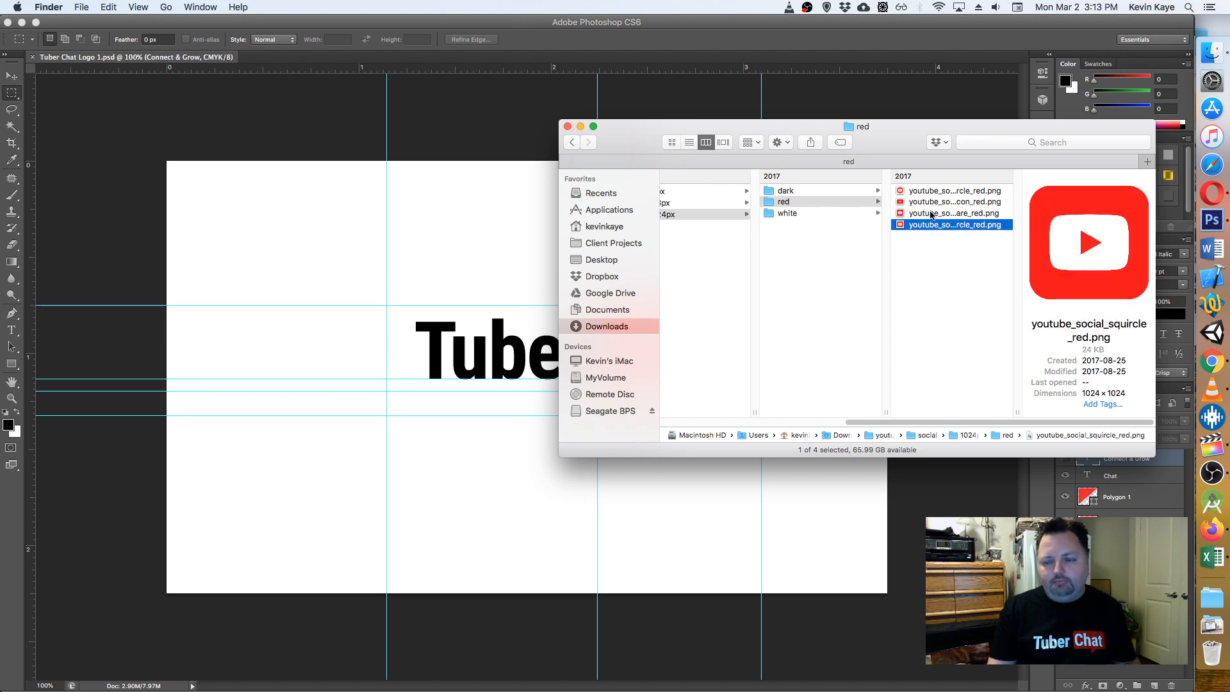
pyautogui.click(931, 213)
pyautogui.click(929, 202)
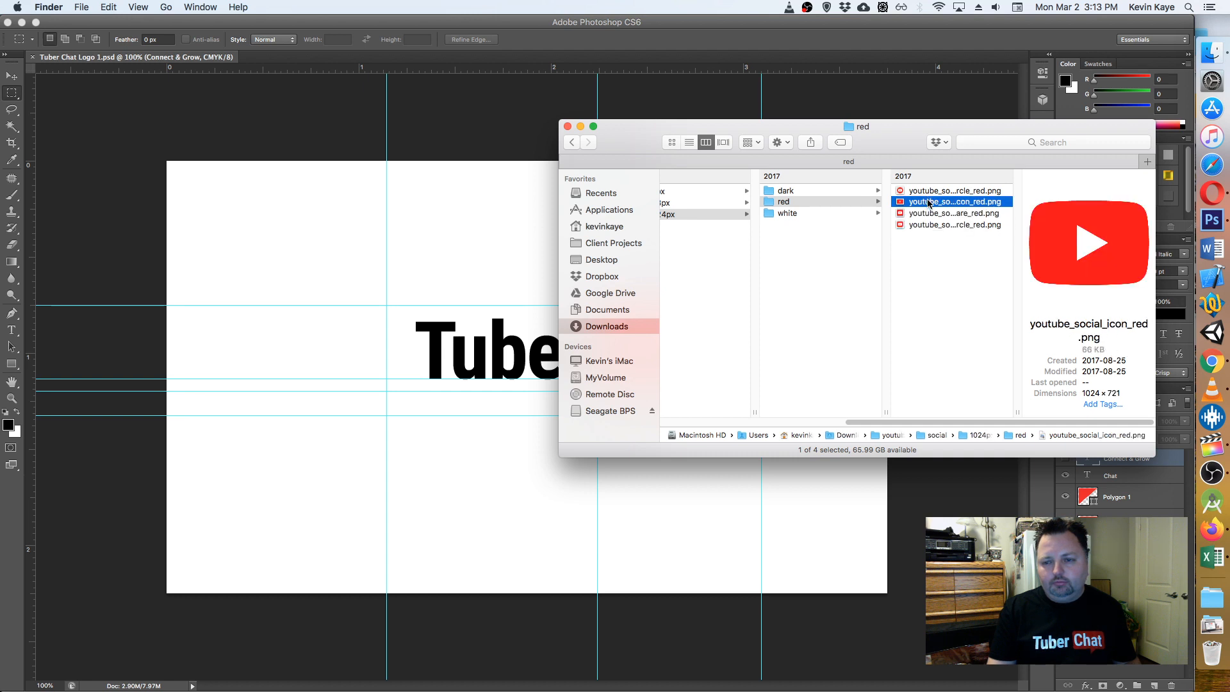
pyautogui.click(930, 191)
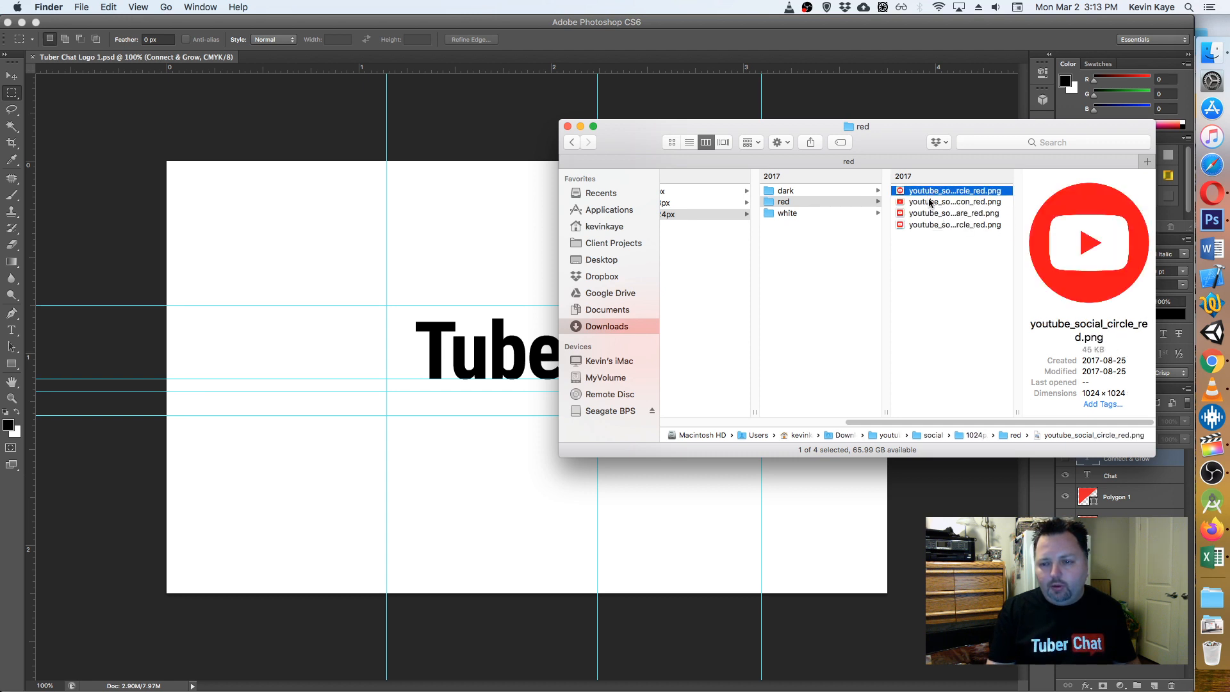
pyautogui.click(931, 202)
pyautogui.click(930, 225)
pyautogui.click(930, 213)
pyautogui.click(930, 203)
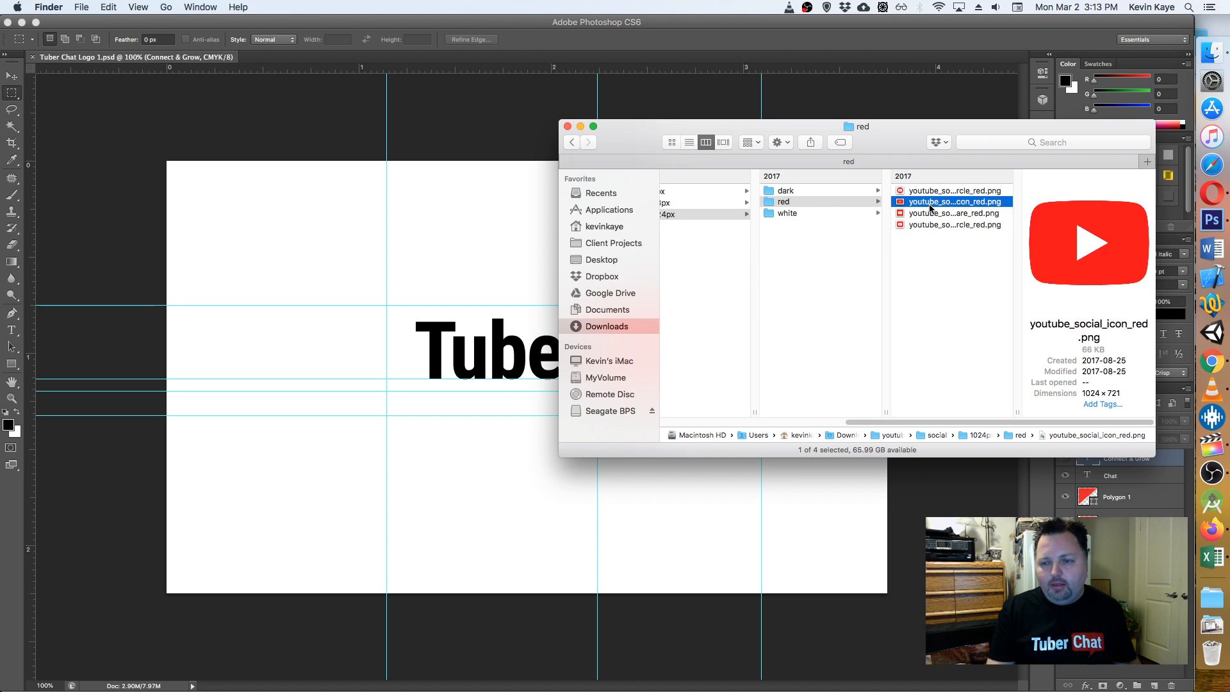
pyautogui.click(930, 214)
pyautogui.click(923, 225)
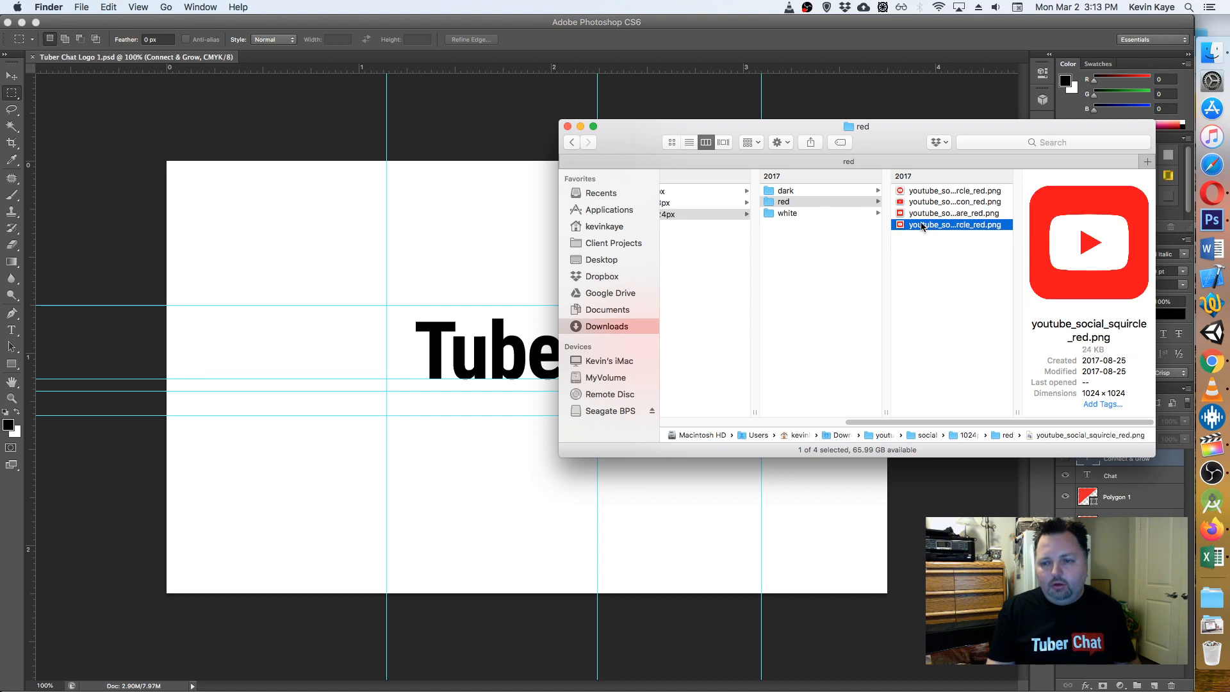
pyautogui.rightClick(924, 226)
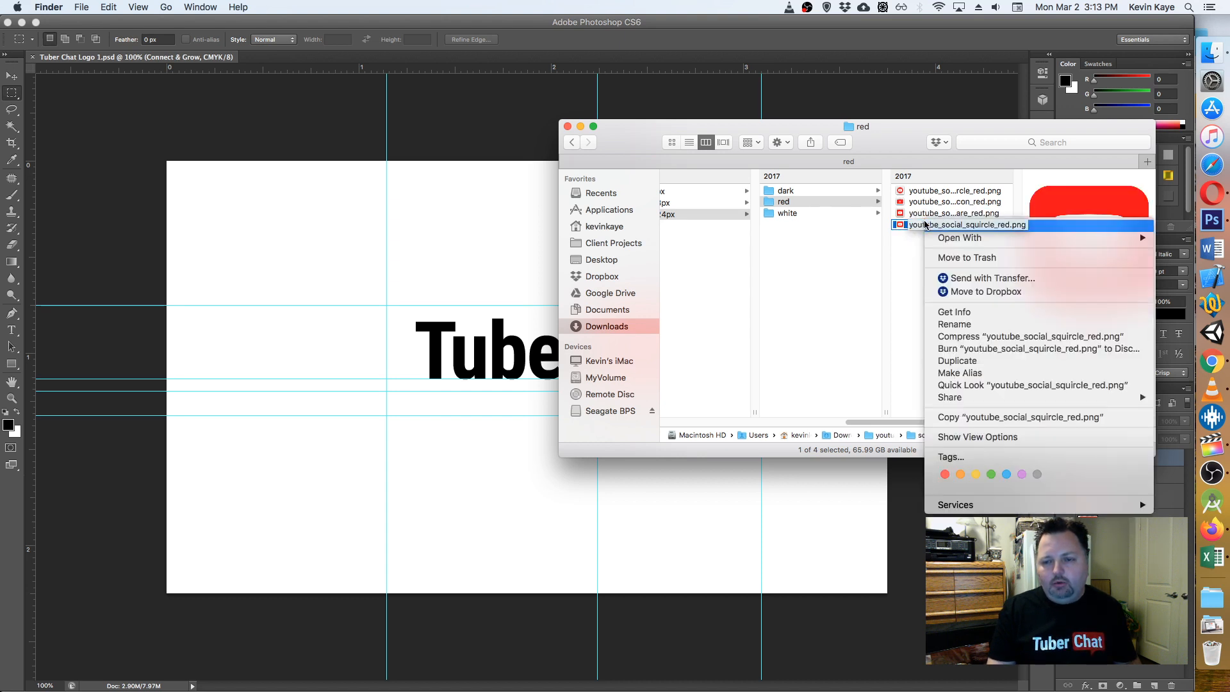
pyautogui.moveTo(992, 245)
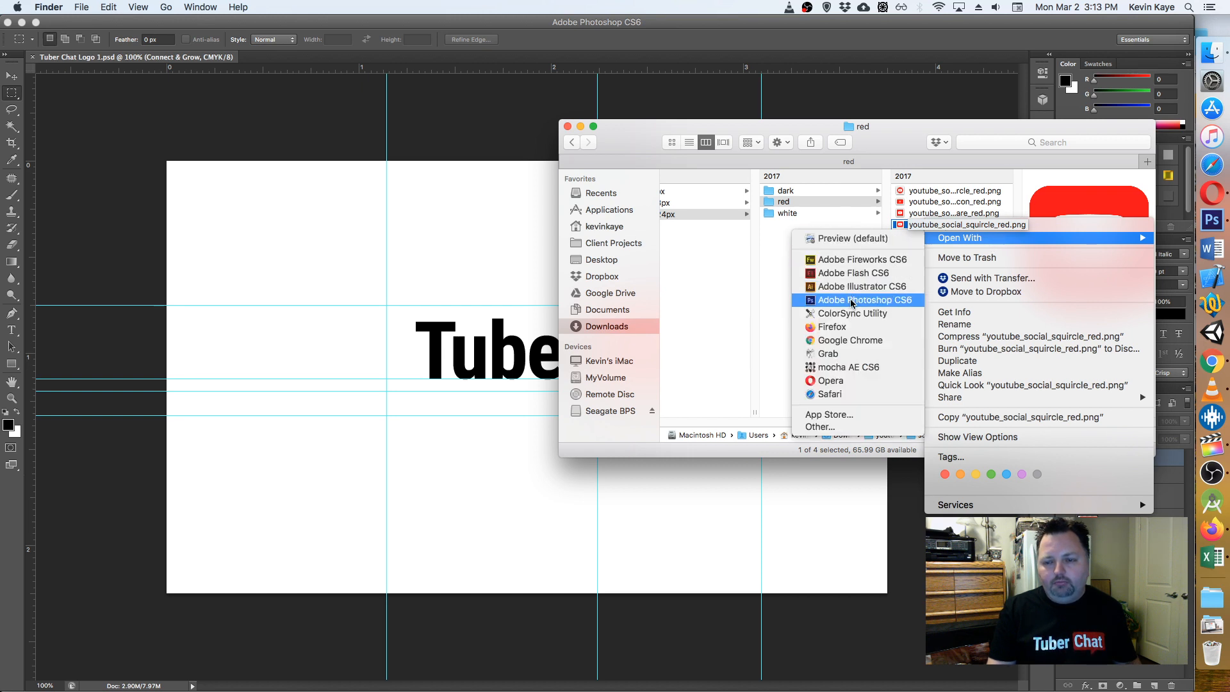
pyautogui.click(883, 148)
pyautogui.click(126, 228)
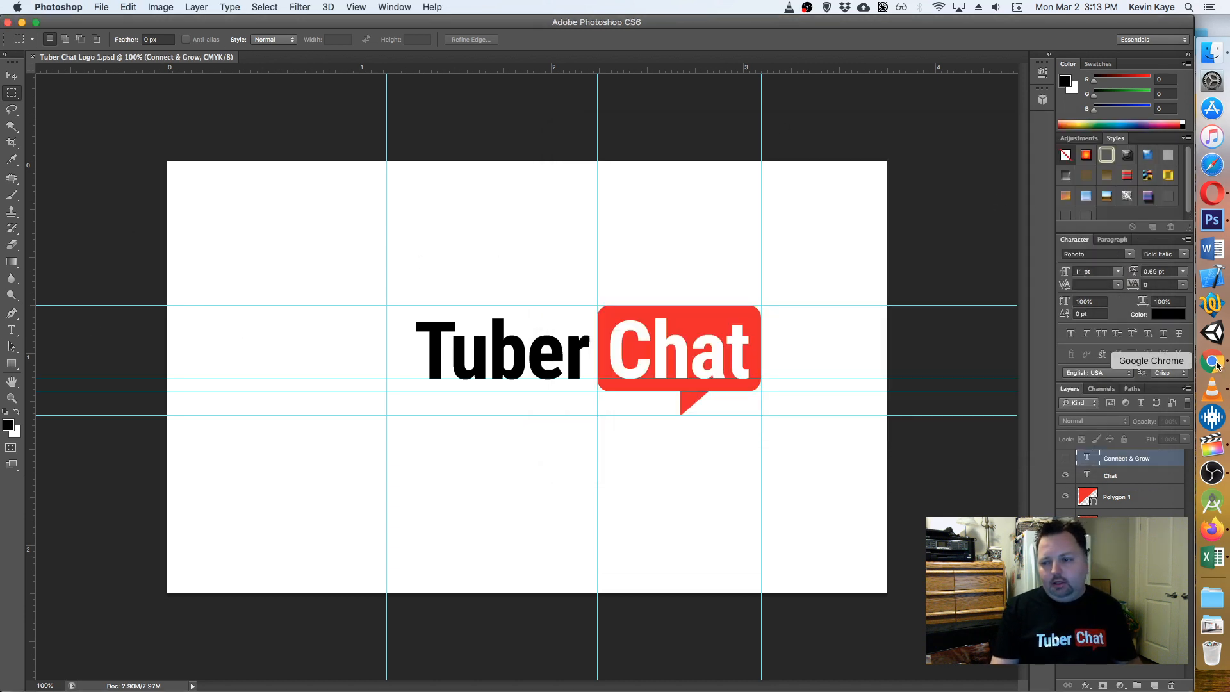
pyautogui.press('super+Tab')
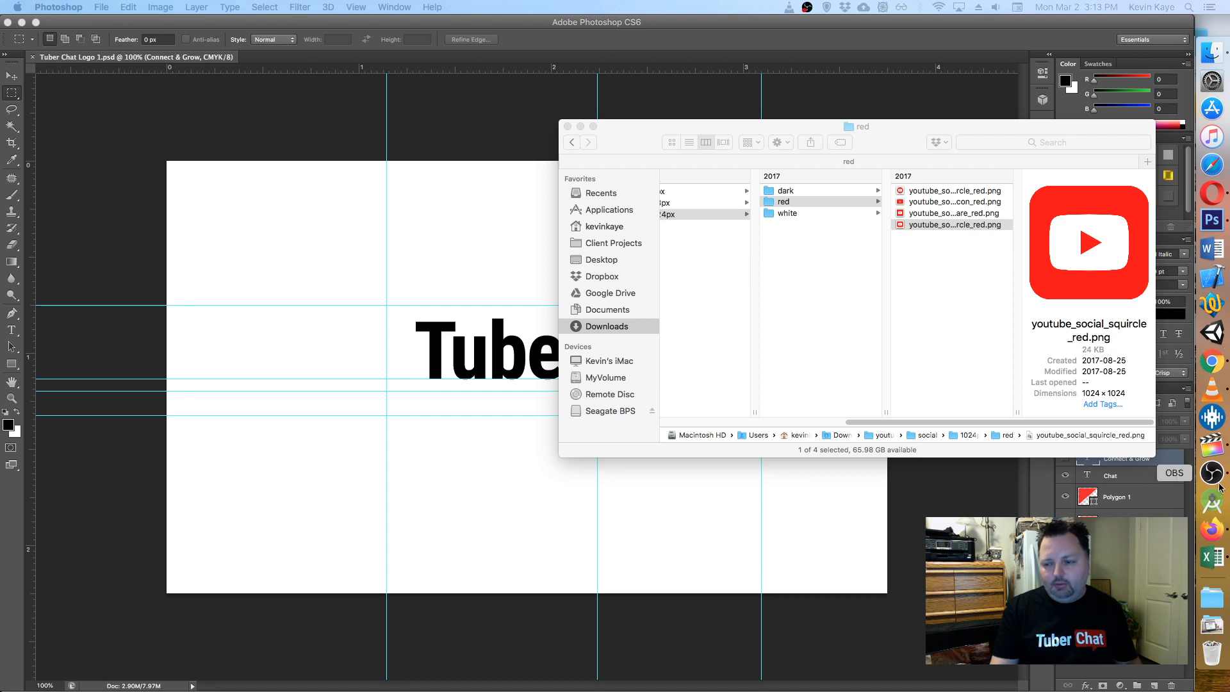
# - Switch to Firefox, start a file upload in Mailchimp's Content Studio and open the youtube_full_color_icon folder in Downloads
pyautogui.click(1218, 528)
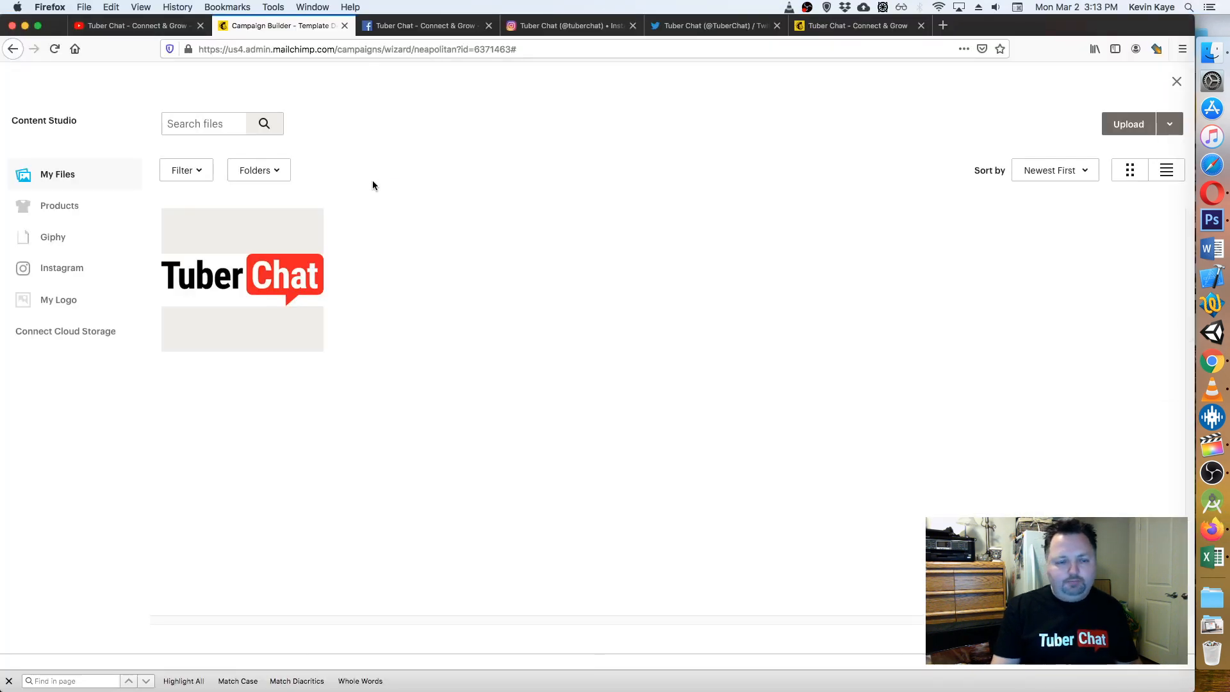
pyautogui.click(1111, 123)
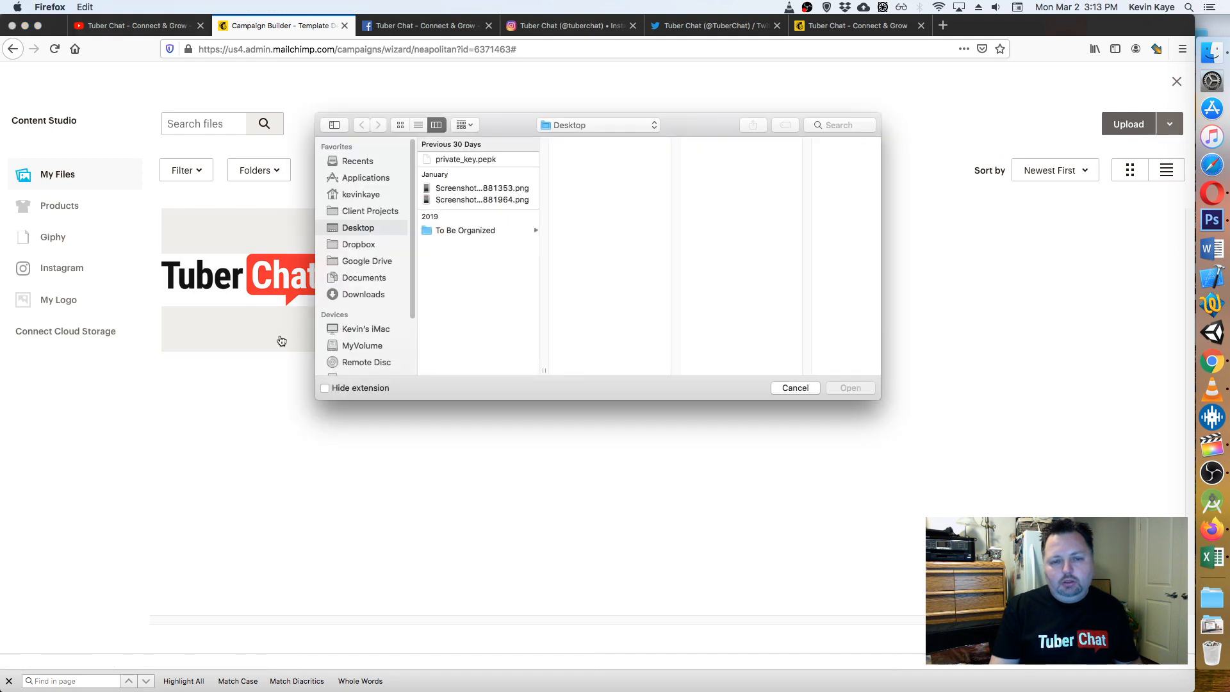
pyautogui.click(361, 294)
pyautogui.moveTo(541, 194); pyautogui.dragTo(552, 377)
pyautogui.moveTo(545, 310); pyautogui.dragTo(548, 262)
pyautogui.click(478, 310)
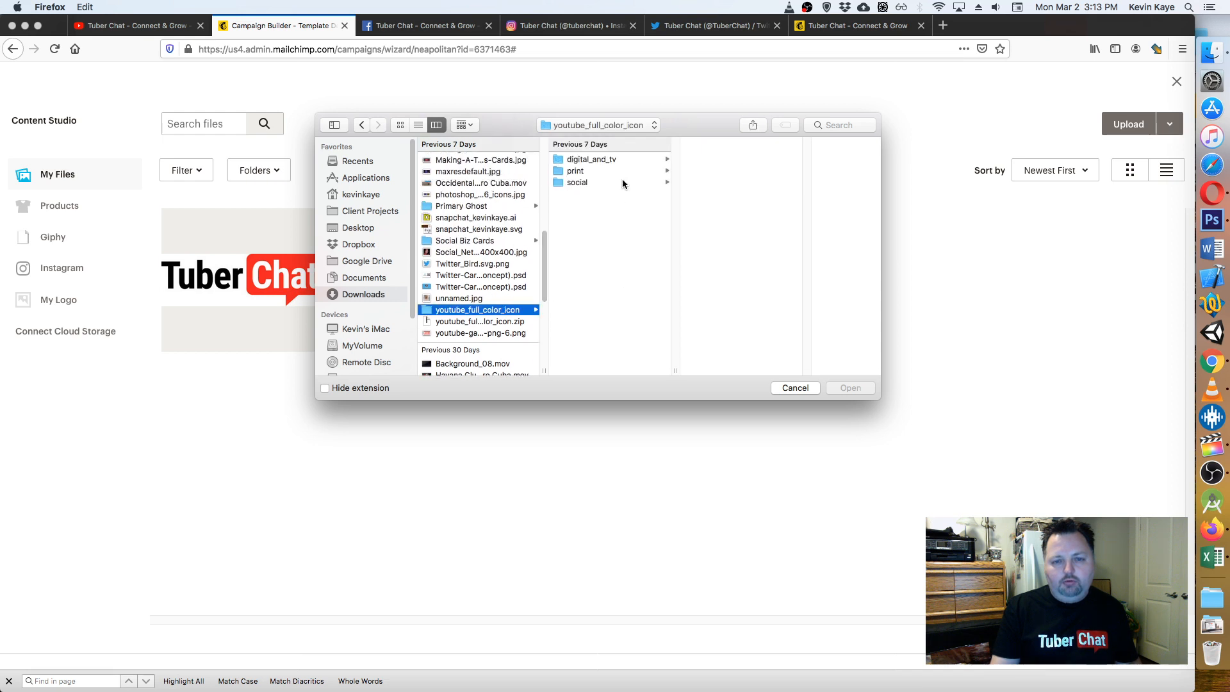
# - Upload youtube_social_squircle_red.png from the red subfolder of the social 1024px icons
pyautogui.click(622, 182)
pyautogui.click(760, 184)
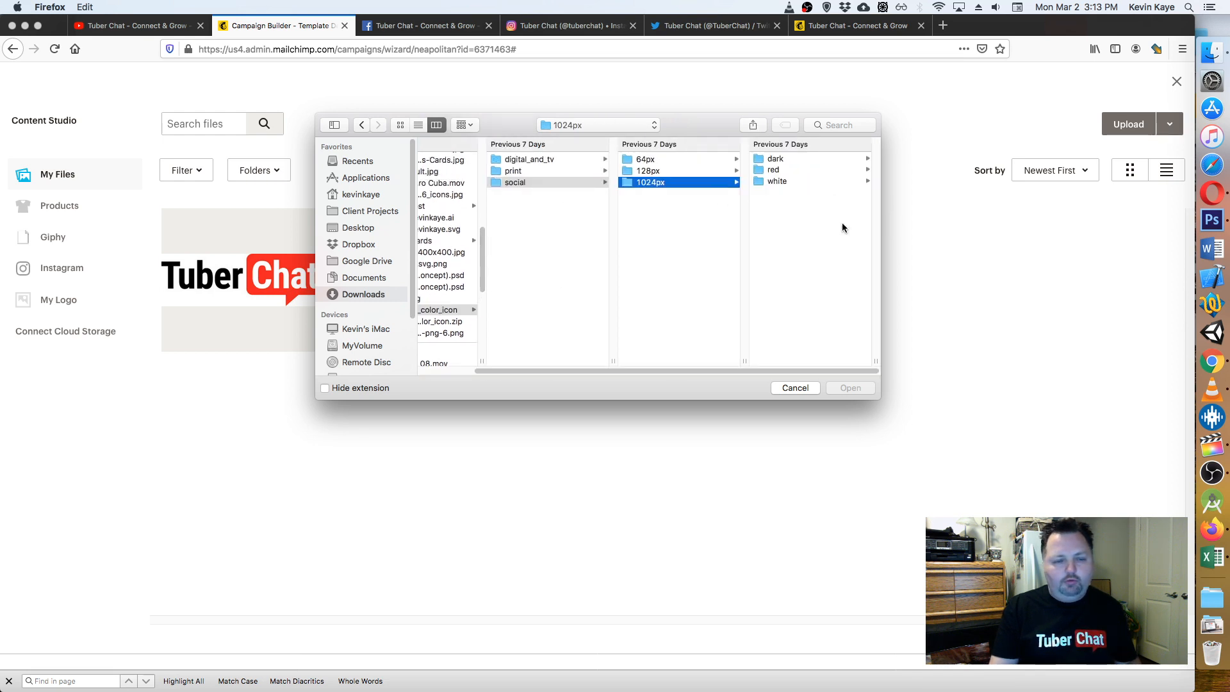
pyautogui.click(778, 169)
pyautogui.click(788, 192)
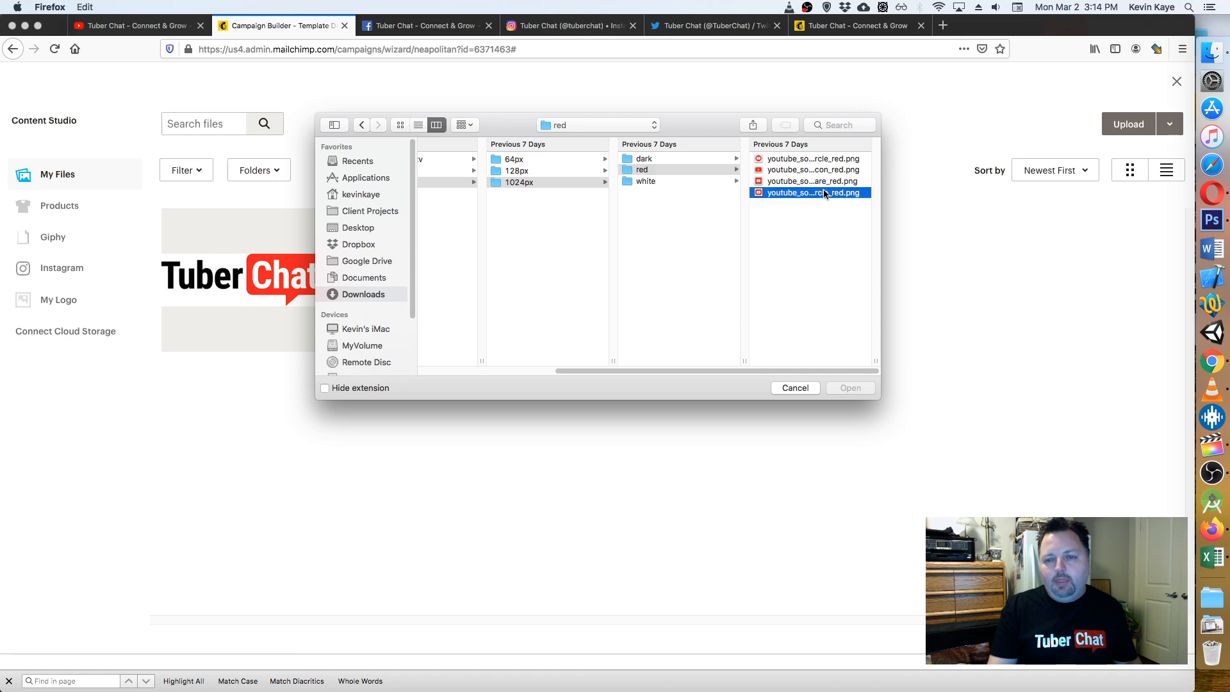
pyautogui.click(845, 389)
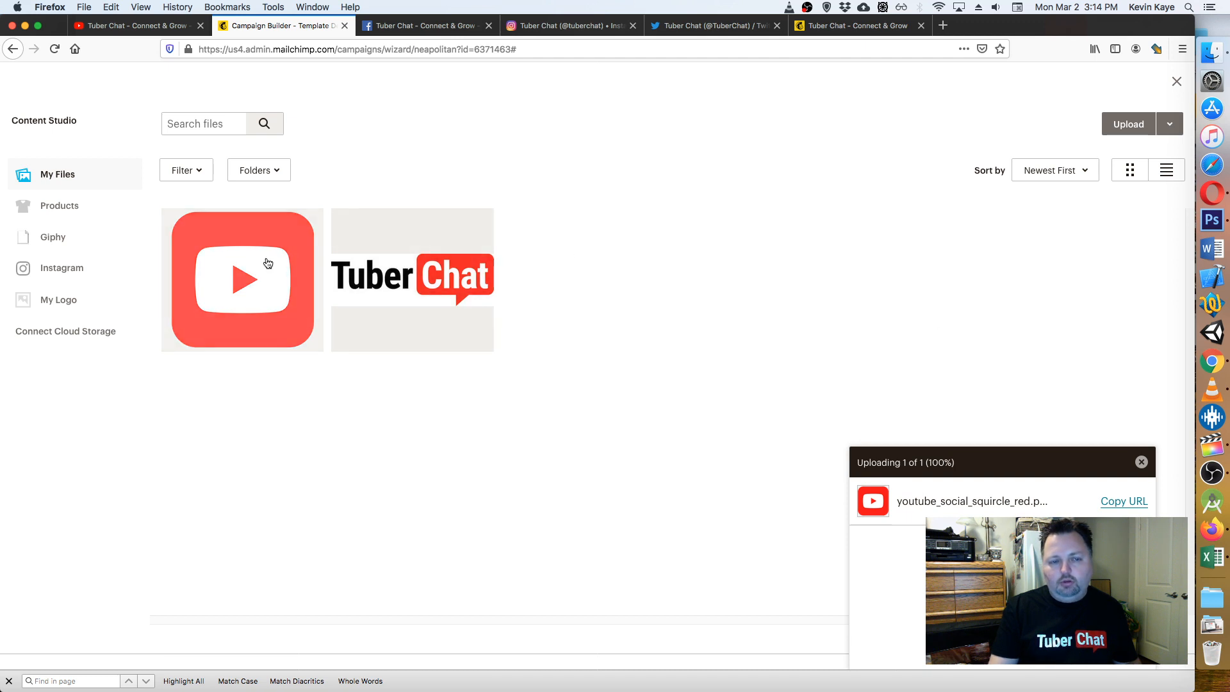
# - Open the uploaded YouTube icon for editing and set its width to 150, keeping the proportions
pyautogui.click(1153, 124)
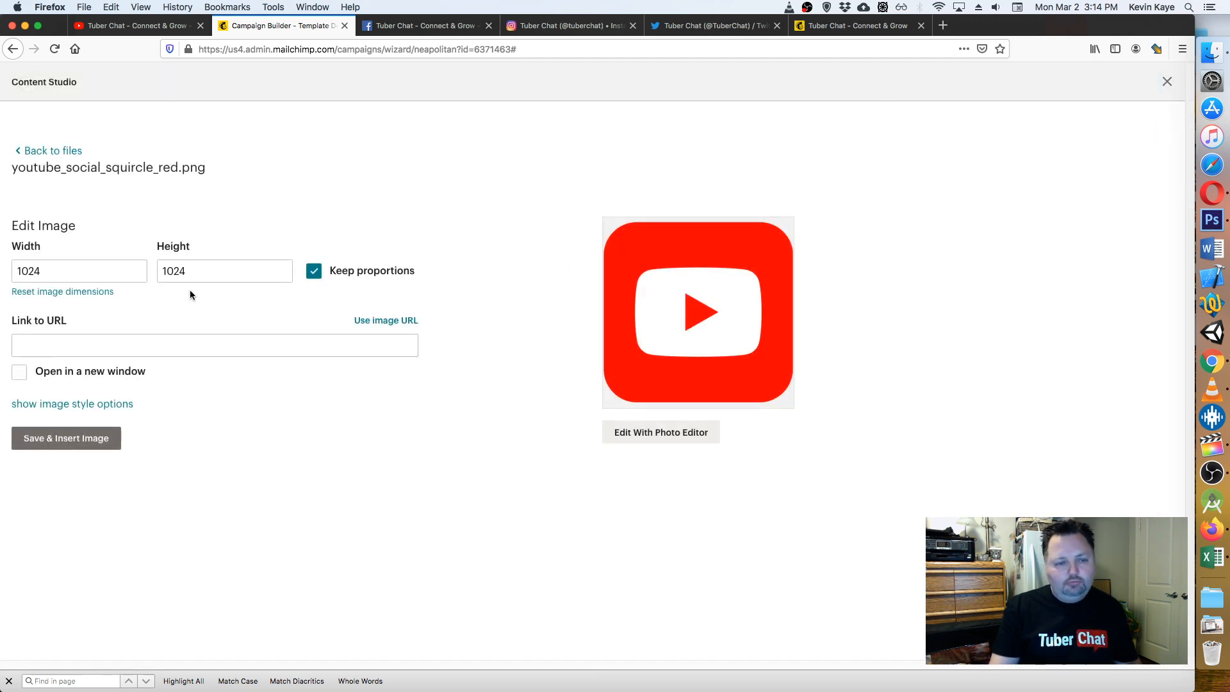
pyautogui.doubleClick(52, 270)
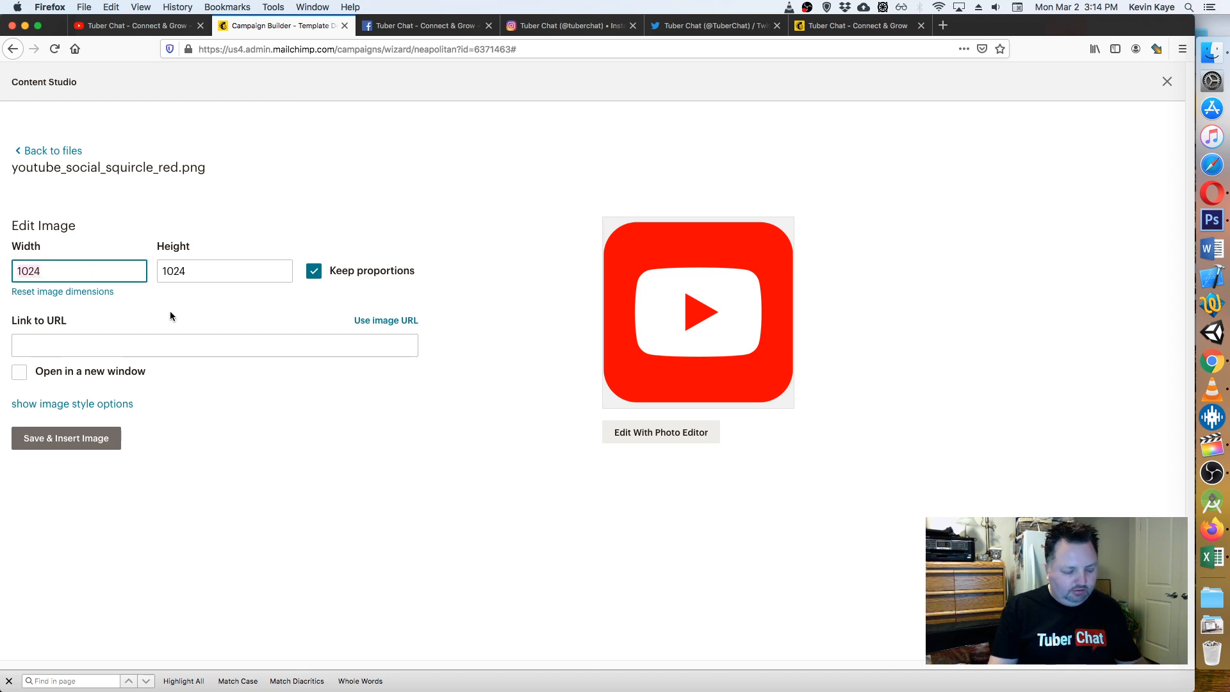
pyautogui.write('200')
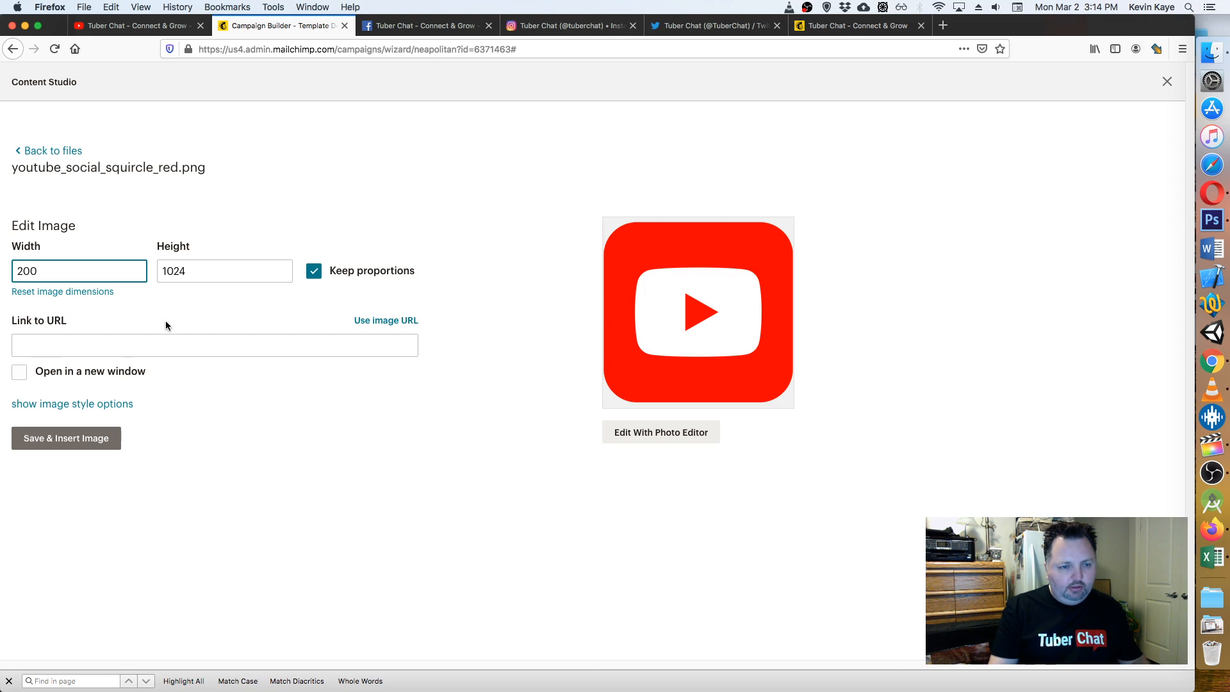
pyautogui.press('cmd+a')
pyautogui.write('15')
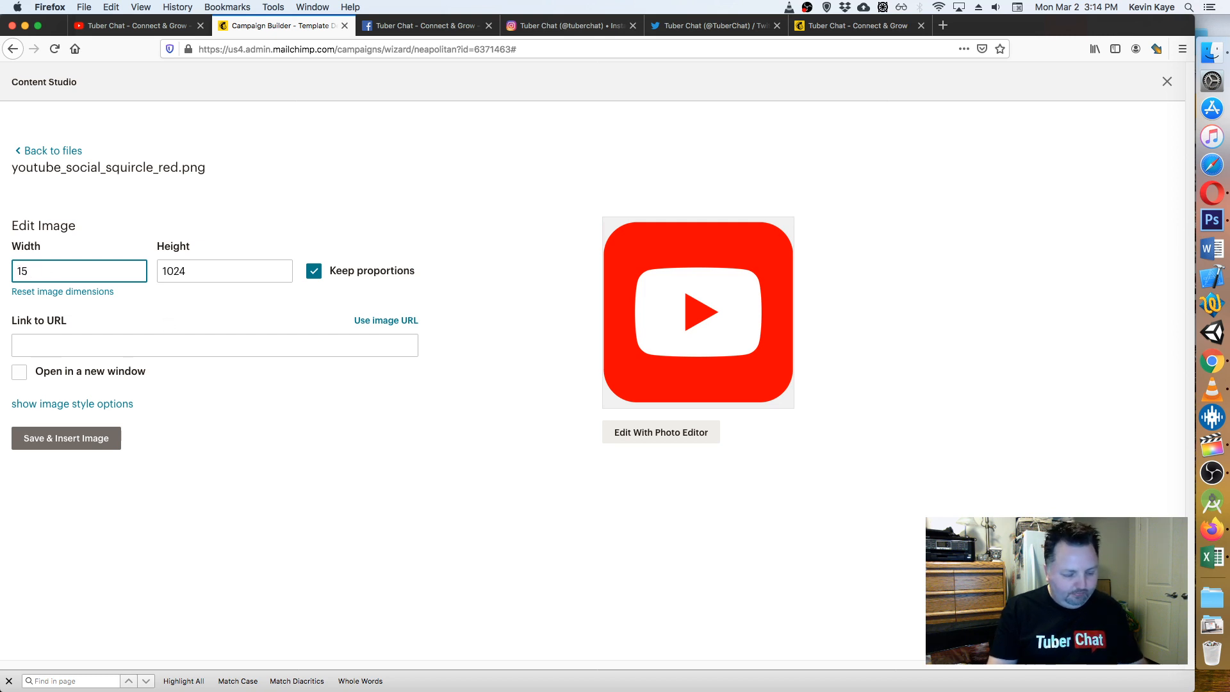
pyautogui.write('0')
pyautogui.click(253, 267)
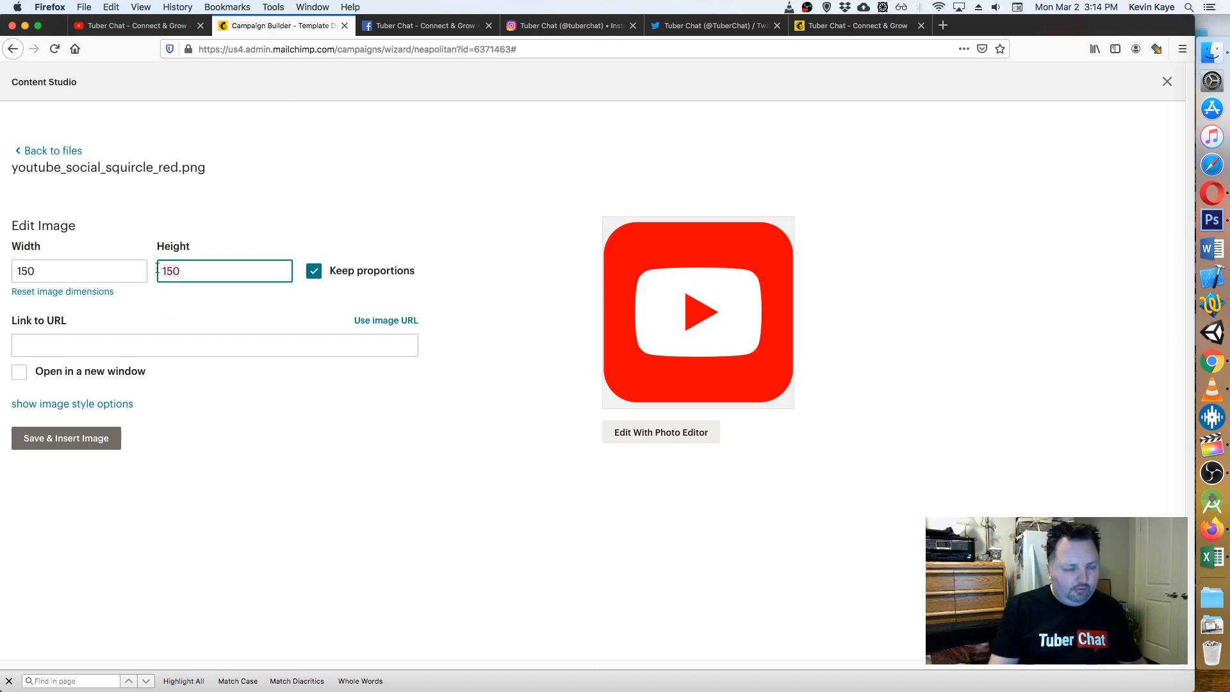
pyautogui.click(194, 293)
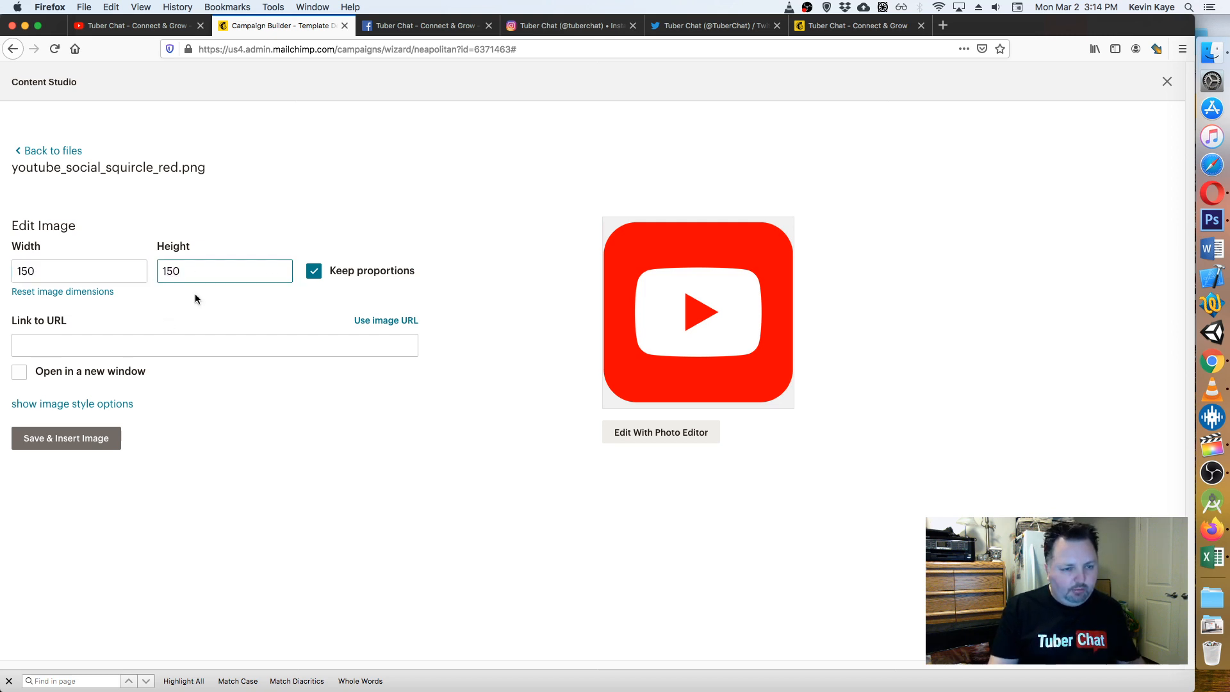
# - Copy the Tuber Chat YouTube channel's address from its open page and use it as the image's link URL
pyautogui.click(141, 345)
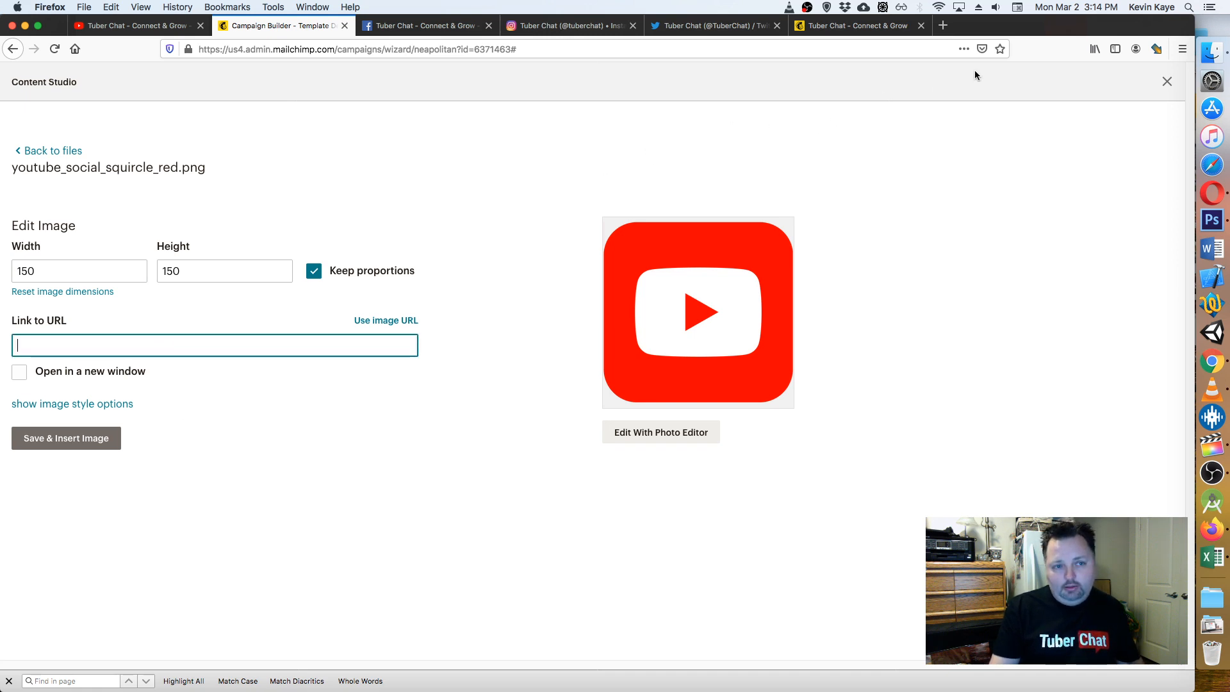
pyautogui.click(131, 26)
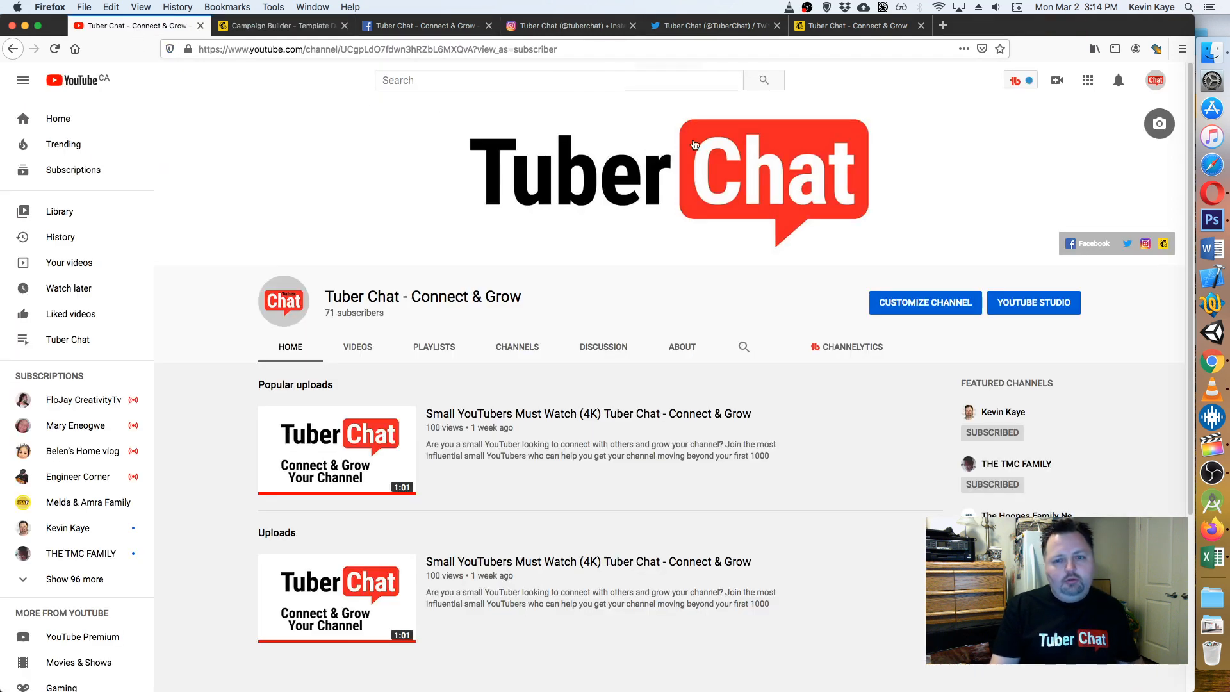
pyautogui.click(589, 50)
pyautogui.press('super+c')
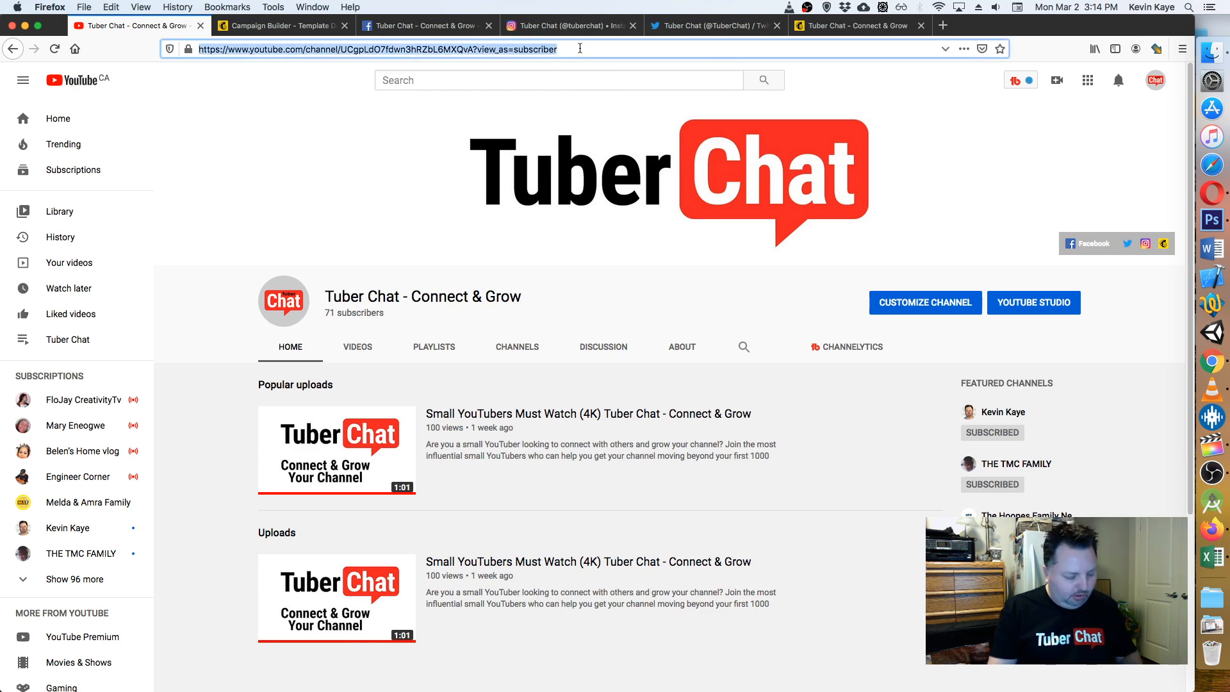
pyautogui.click(818, 26)
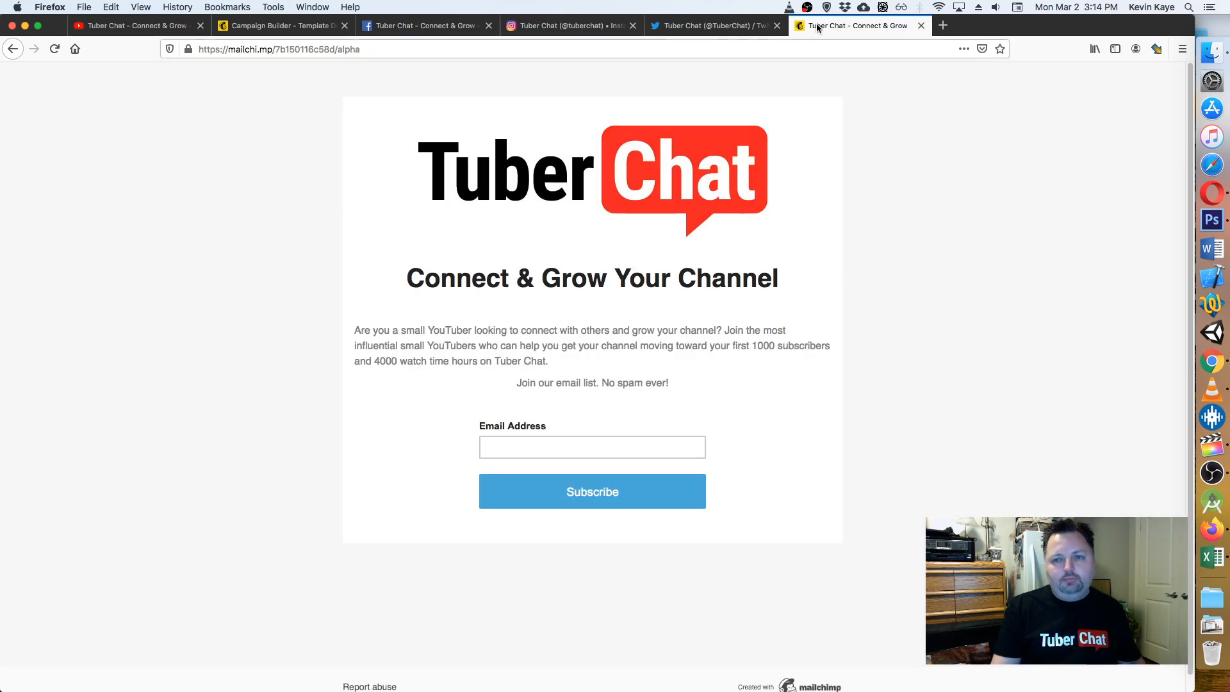
pyautogui.click(277, 32)
pyautogui.press('super+v')
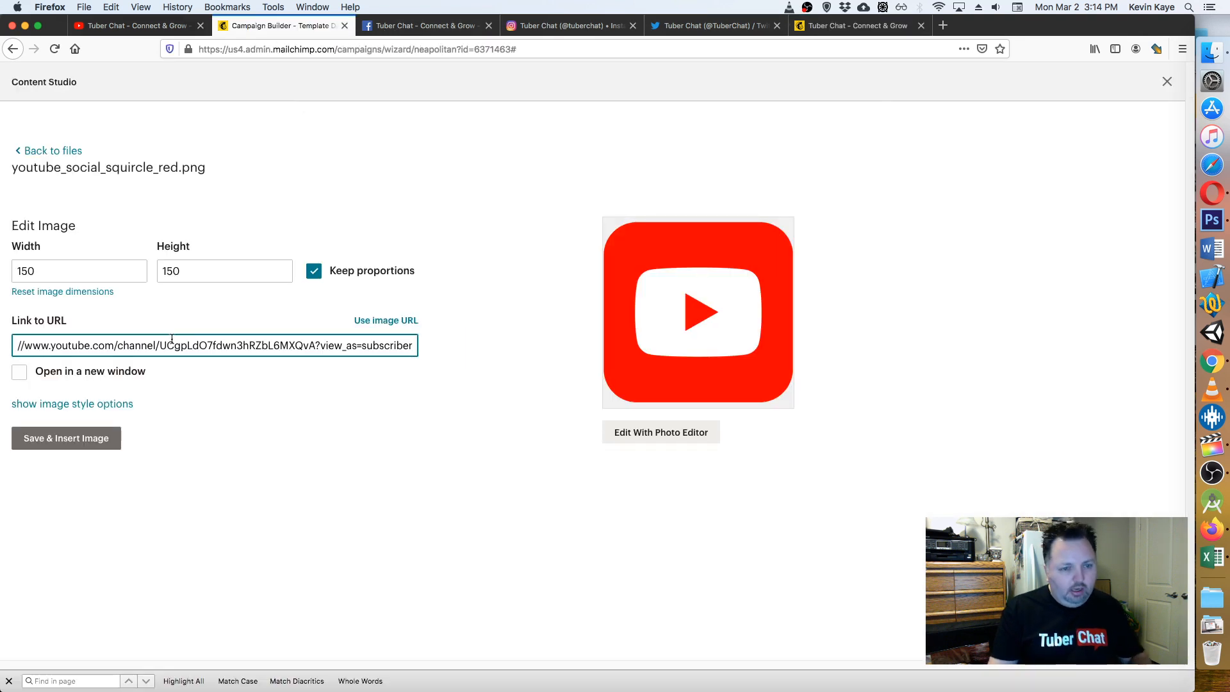
# - Replace the link's query string with ?sub_confirmation=1, then save and insert the image into the text block
pyautogui.moveTo(318, 346); pyautogui.dragTo(476, 346)
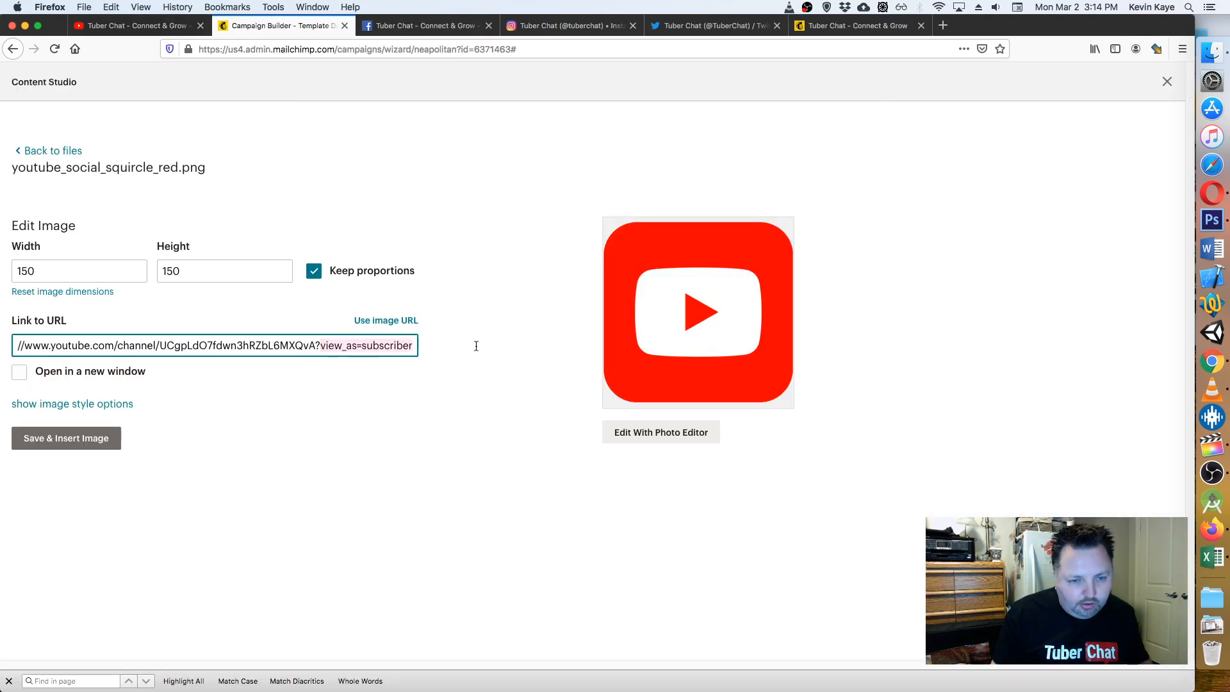
pyautogui.press('BackSpace')
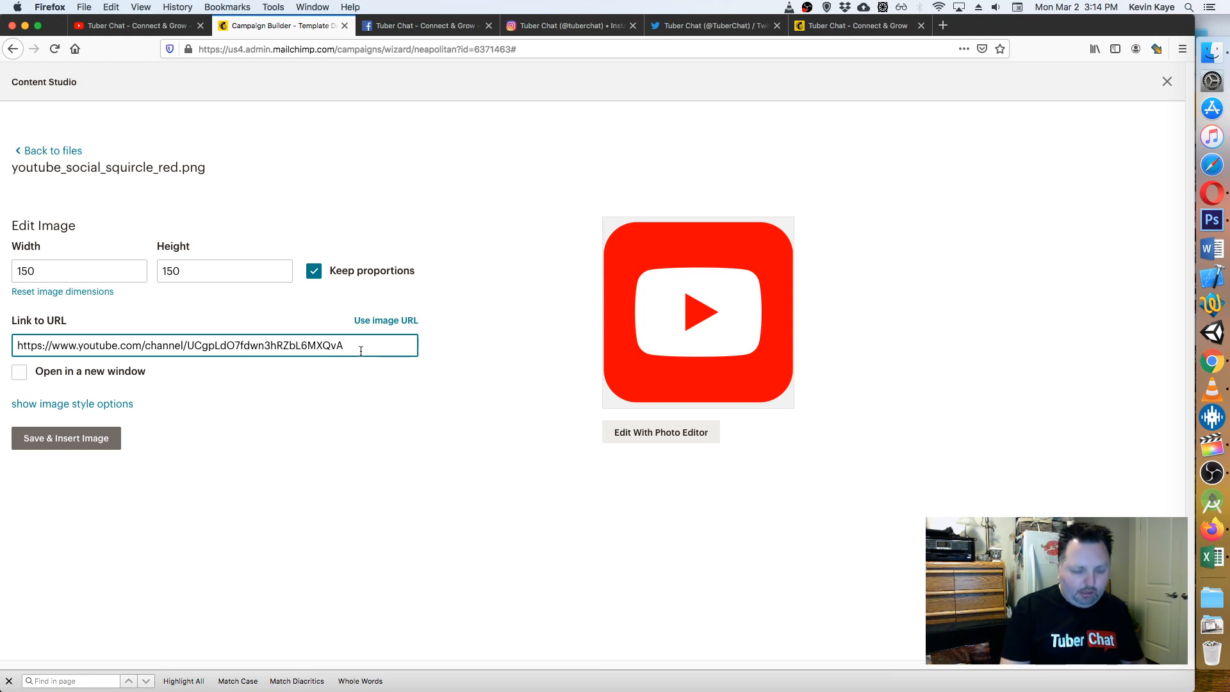
pyautogui.write('?')
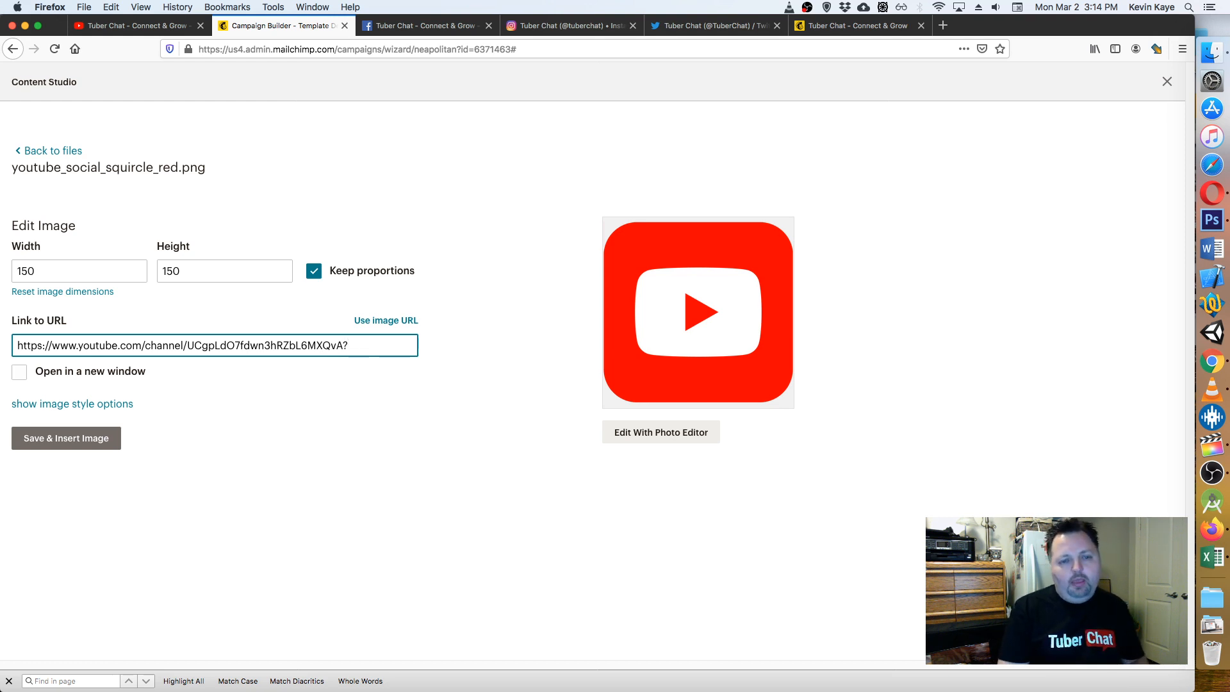
pyautogui.write('sub_con')
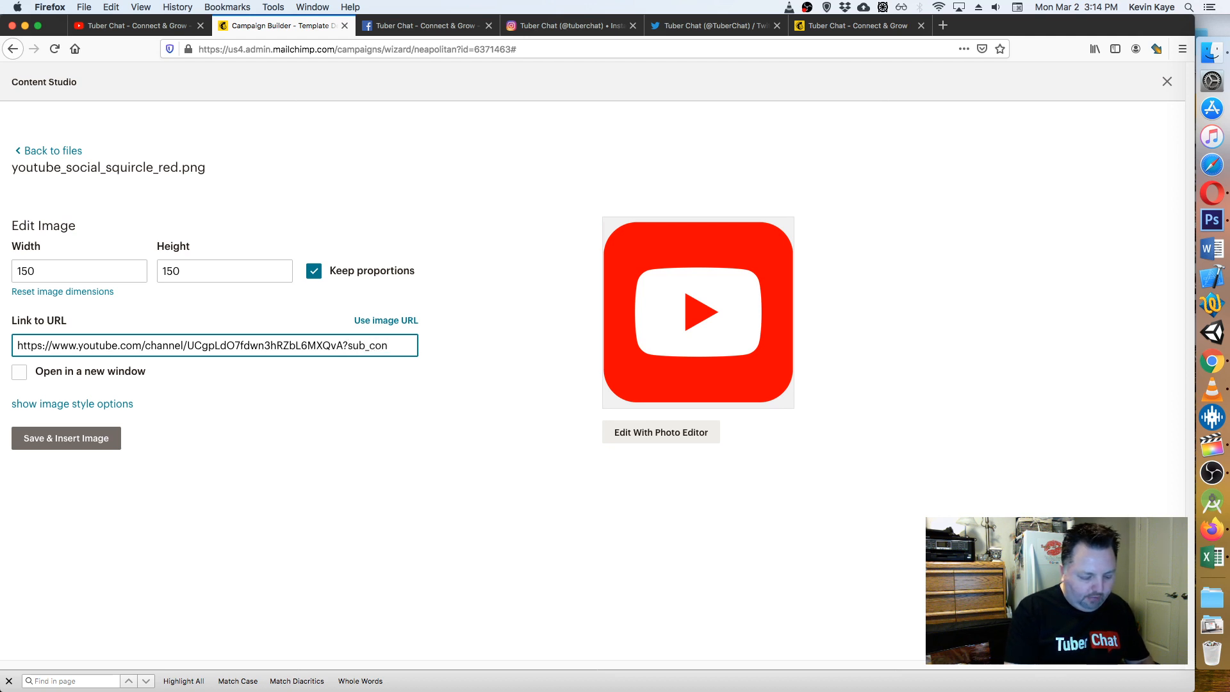
pyautogui.write('firmation=1')
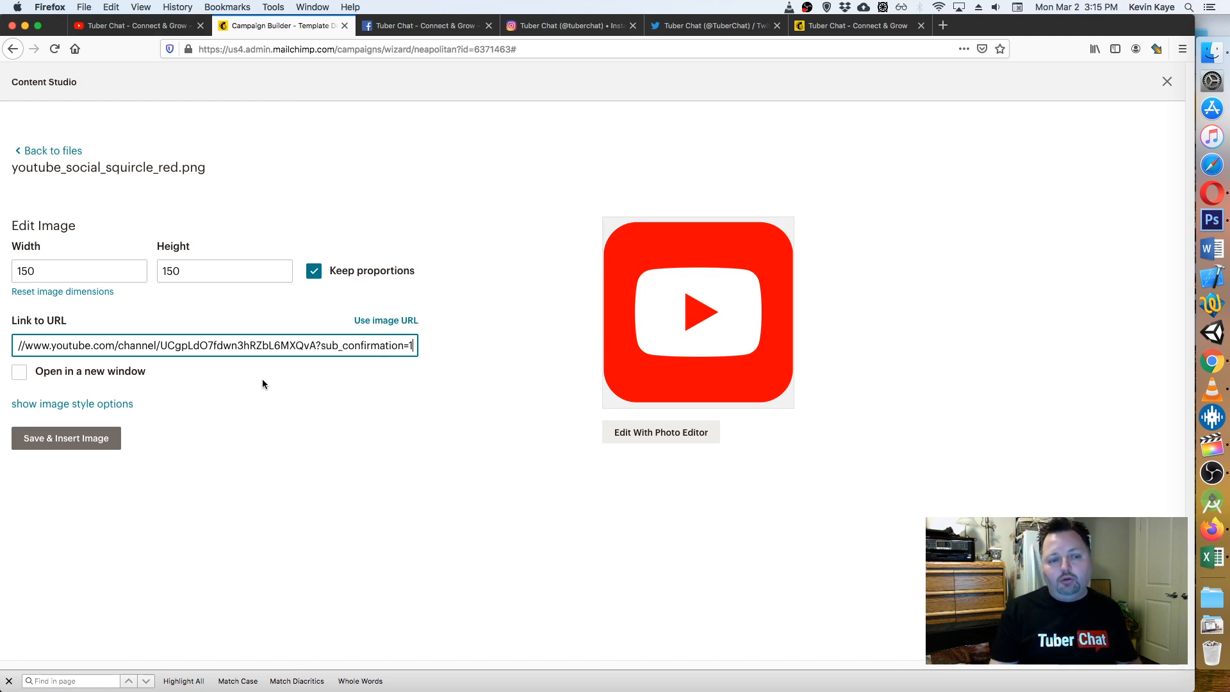
pyautogui.click(99, 439)
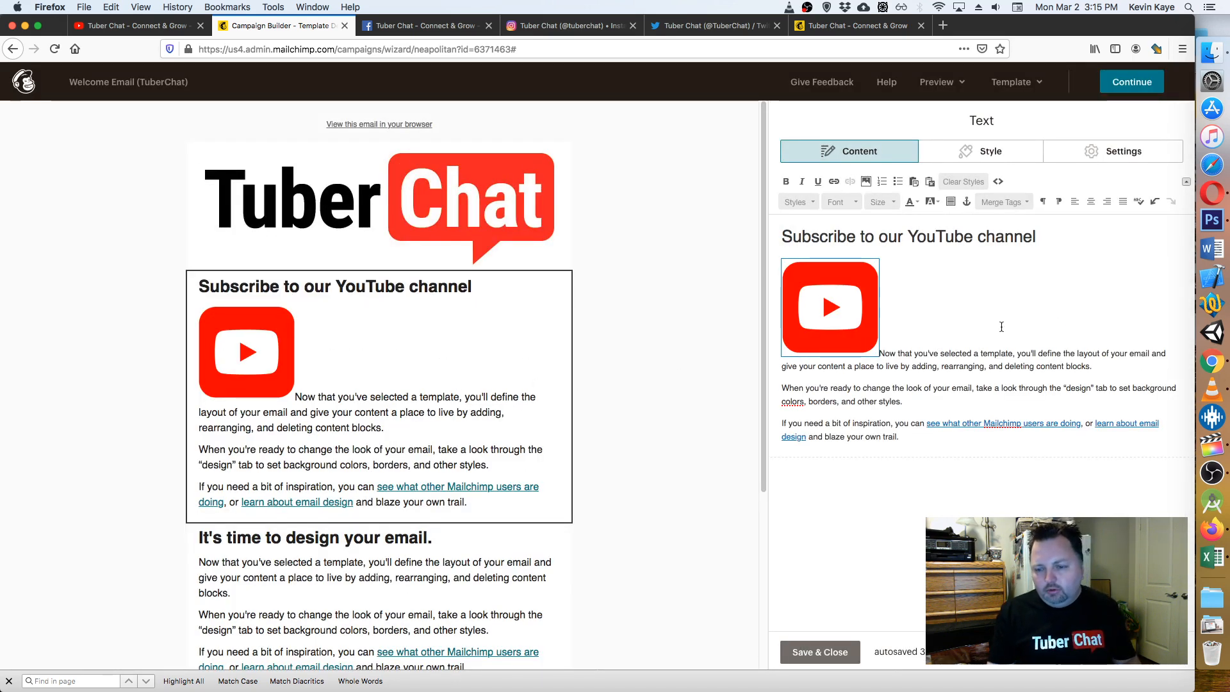
# - Set the number of columns in the YouTube text block to 2 columns
pyautogui.click(991, 152)
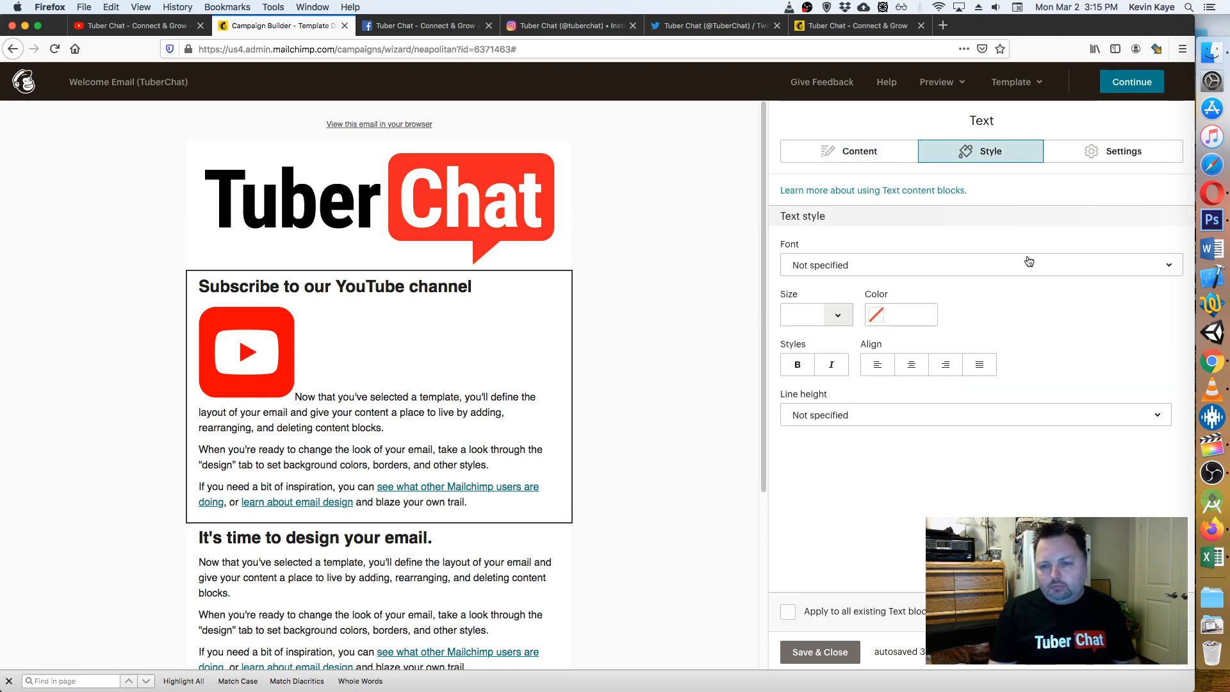
pyautogui.click(1118, 149)
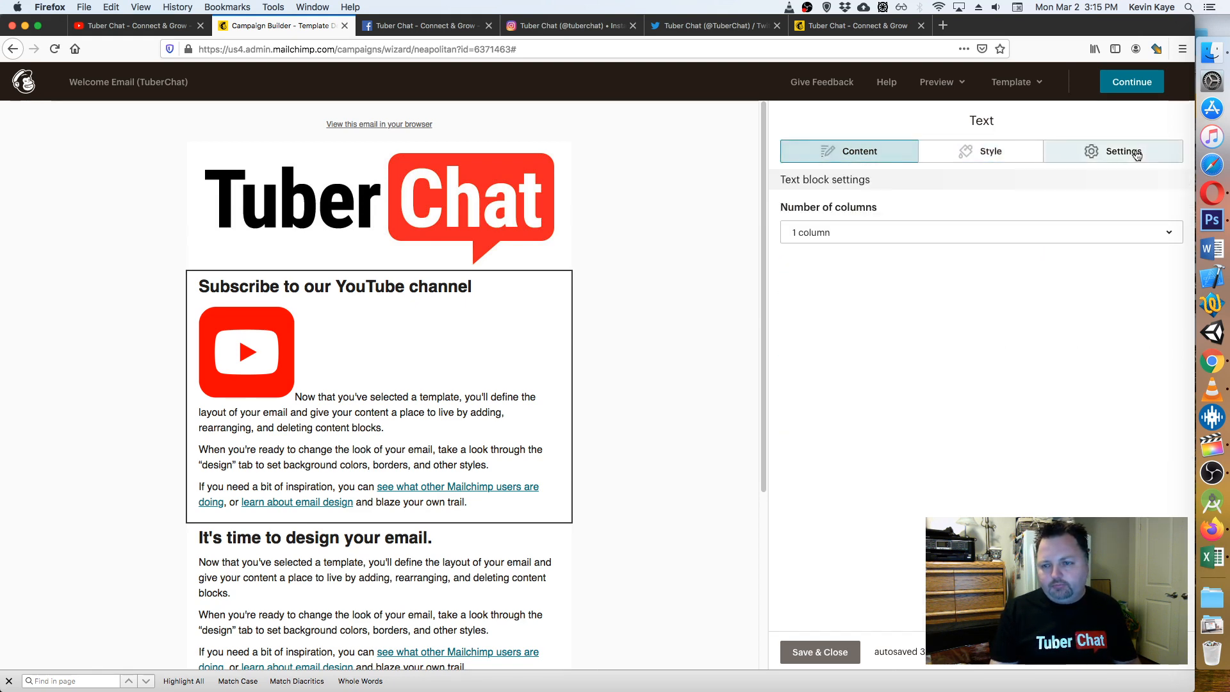
pyautogui.click(922, 242)
pyautogui.click(921, 293)
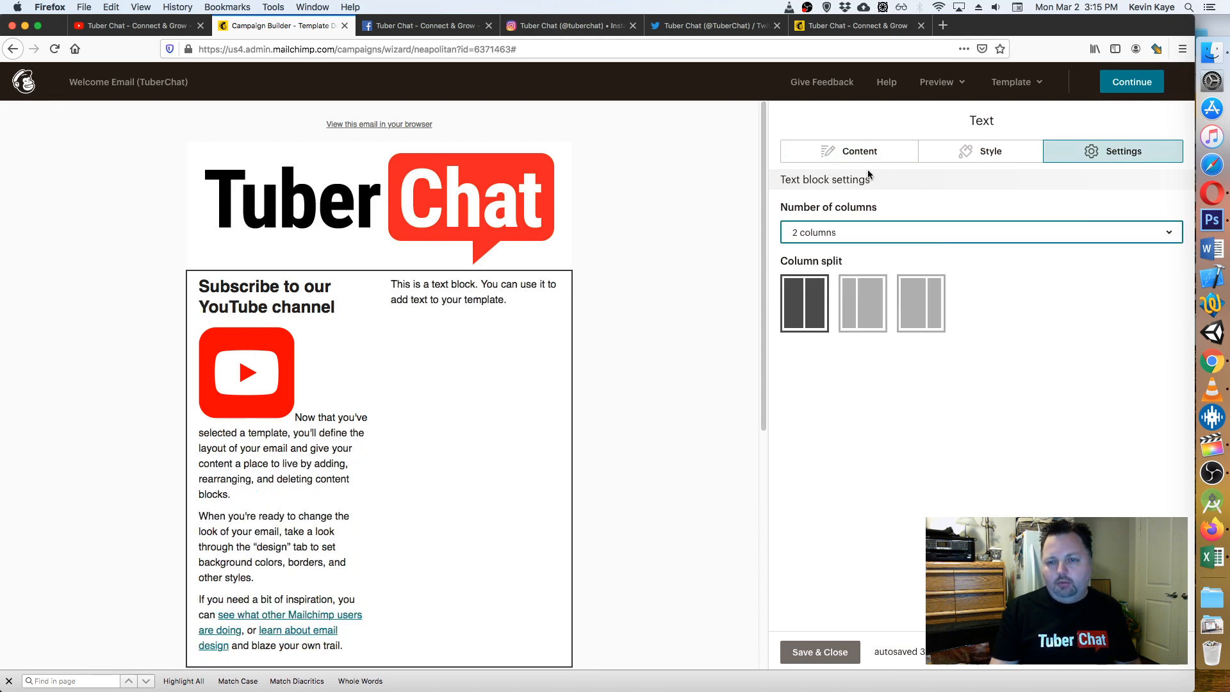
# - Choose the equal column split for the two-column YouTube text block, save the block and reopen it
pyautogui.click(818, 307)
pyautogui.click(814, 648)
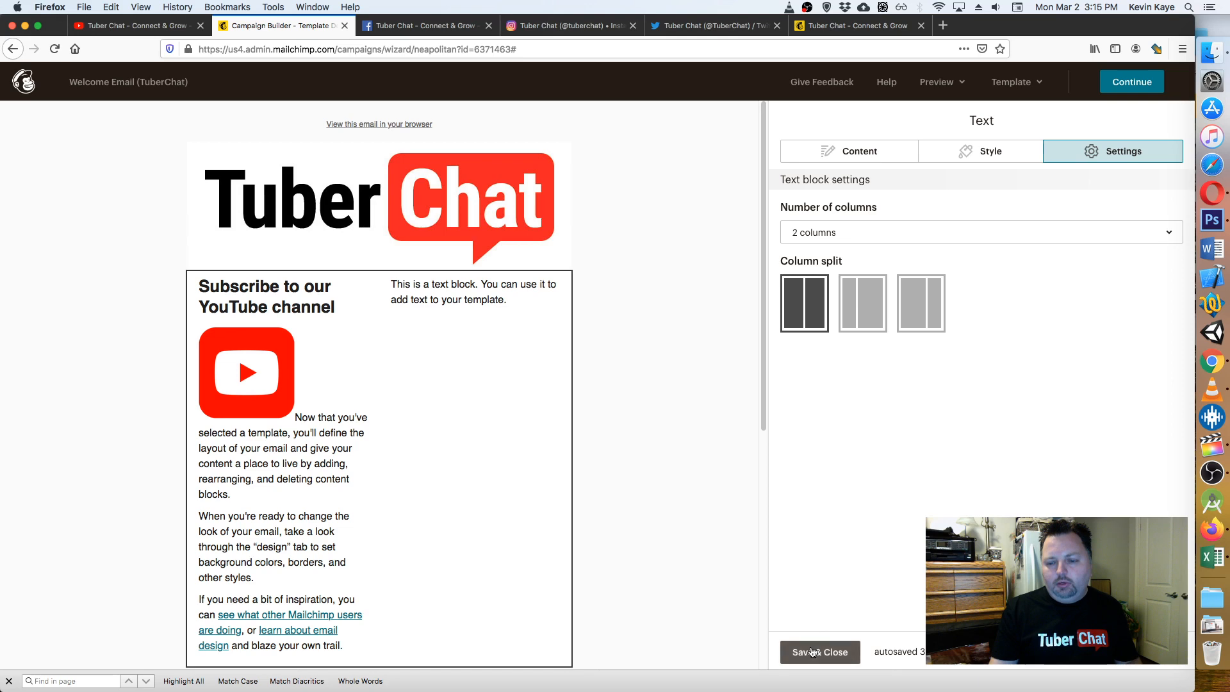
pyautogui.click(346, 351)
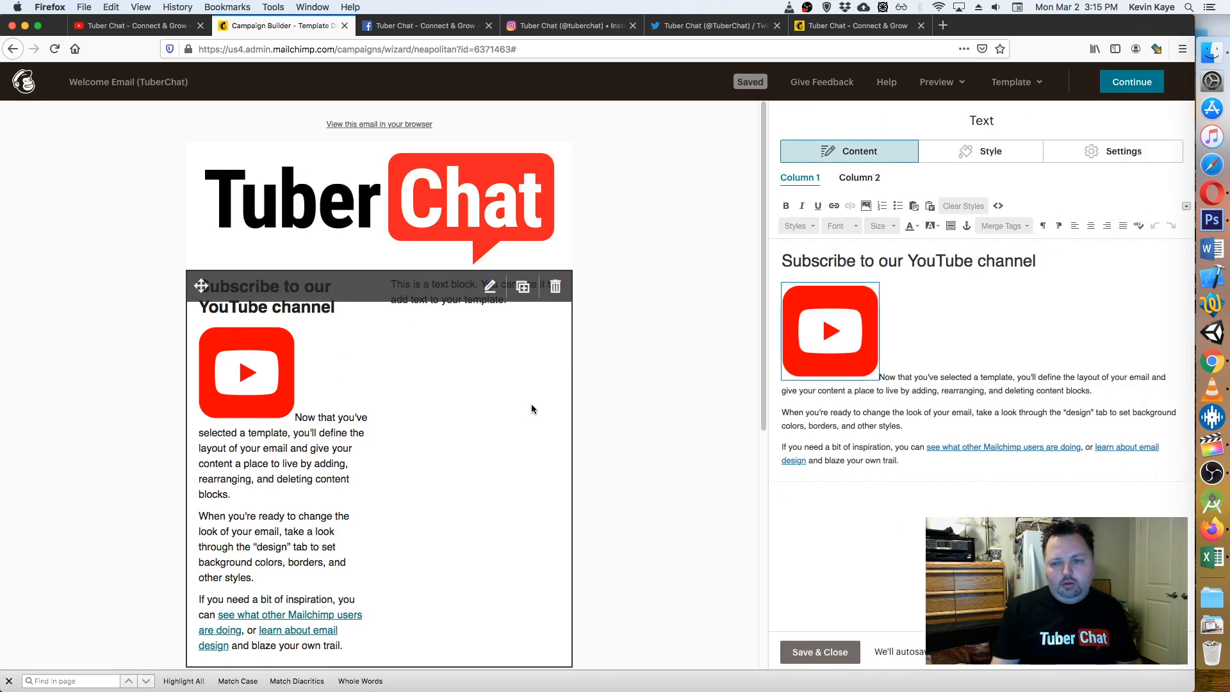
pyautogui.moveTo(909, 470); pyautogui.dragTo(877, 381)
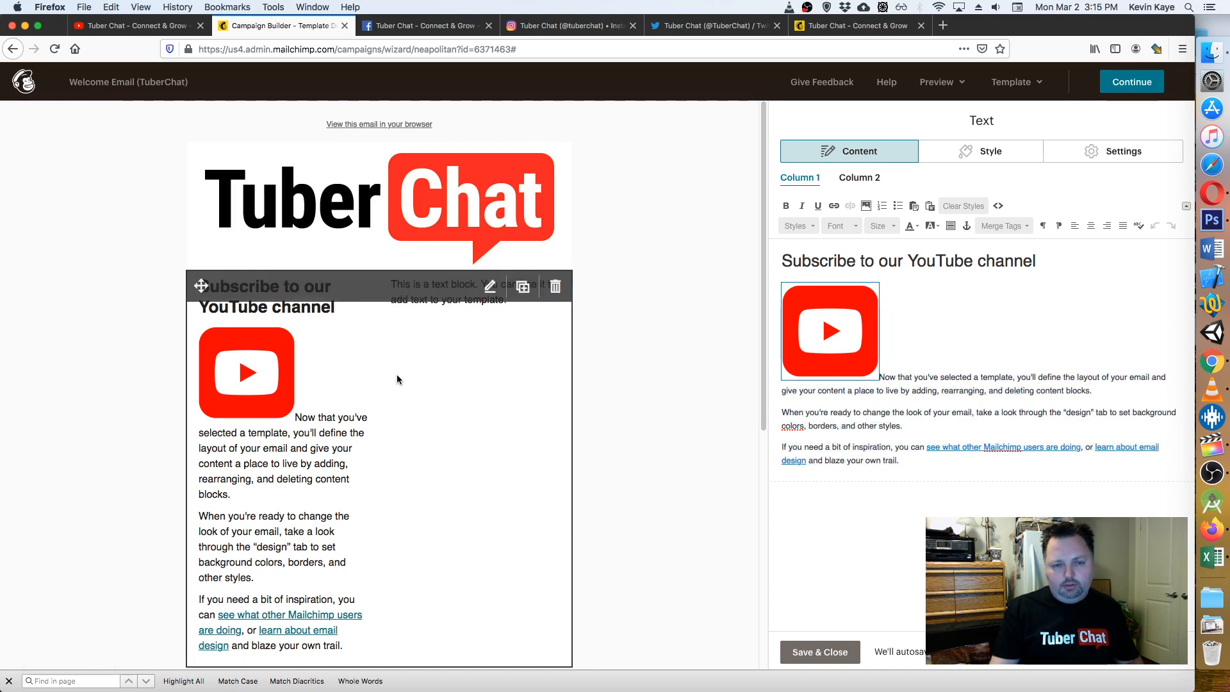
# - Duplicate the two-column YouTube text block and delete the copy
pyautogui.click(525, 290)
pyautogui.click(558, 150)
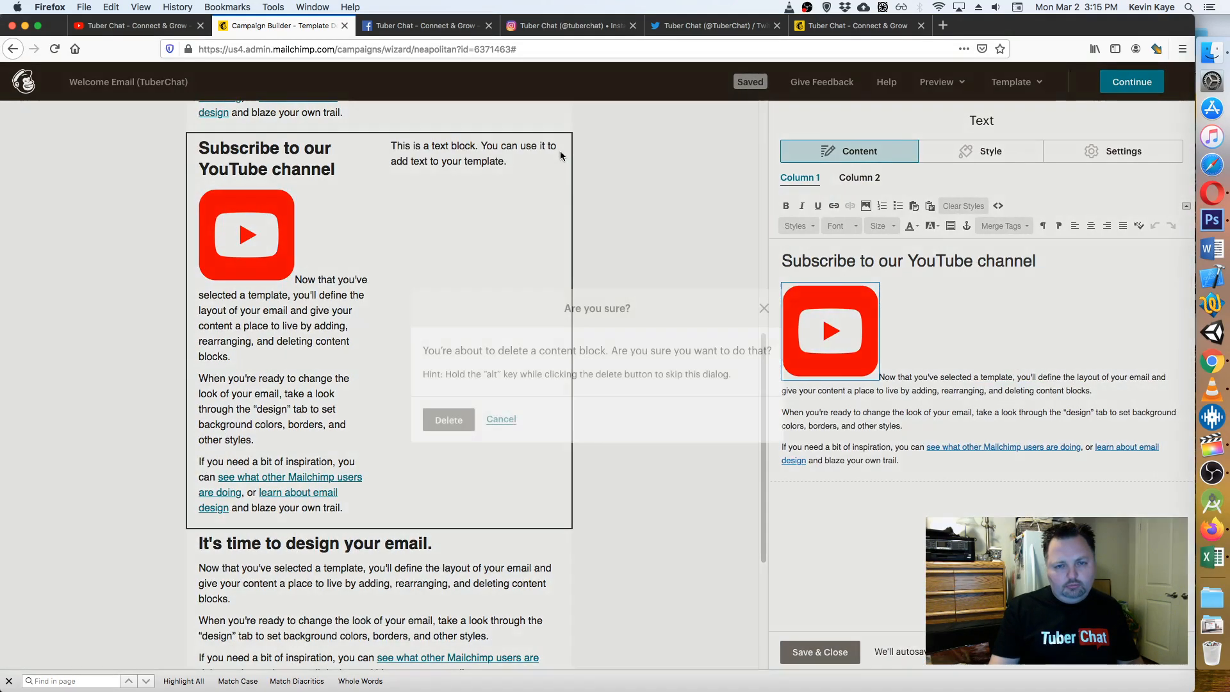
pyautogui.click(467, 419)
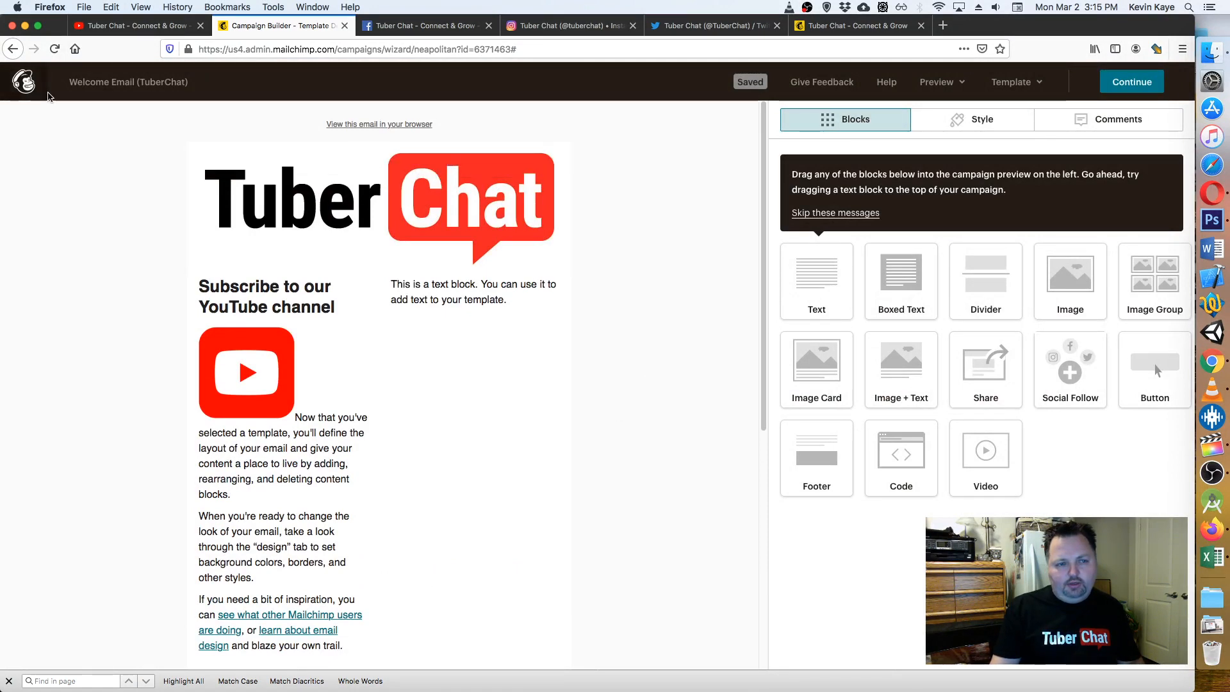
pyautogui.click(13, 48)
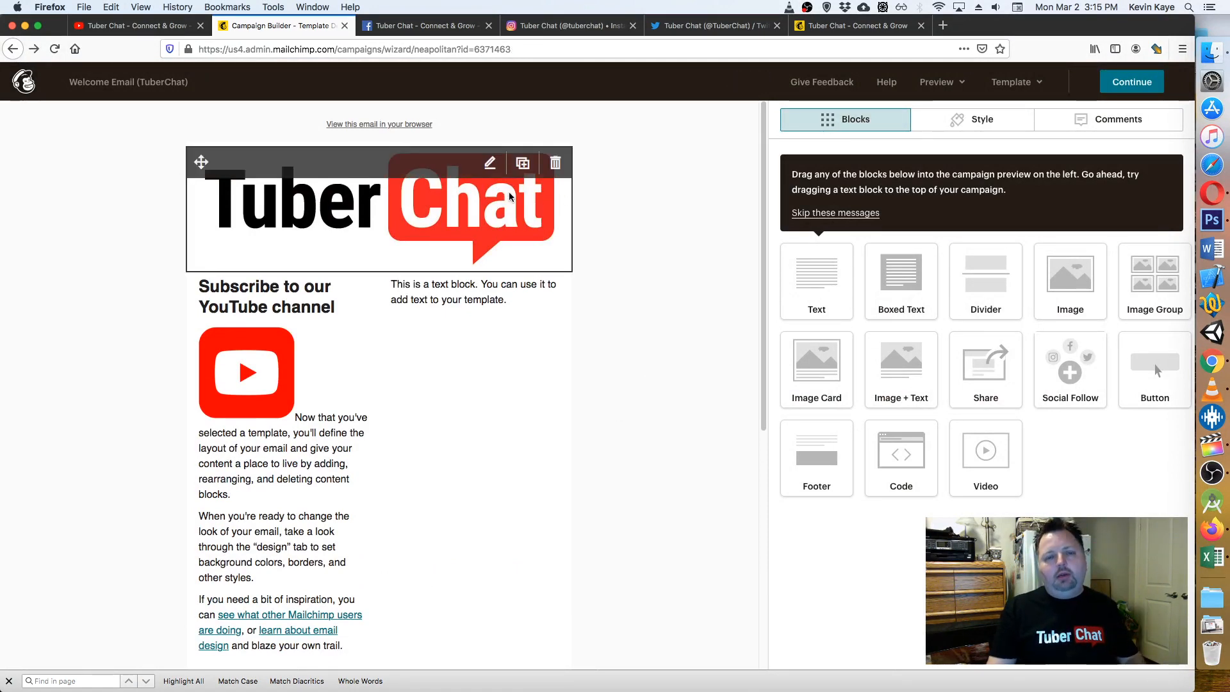
pyautogui.click(510, 338)
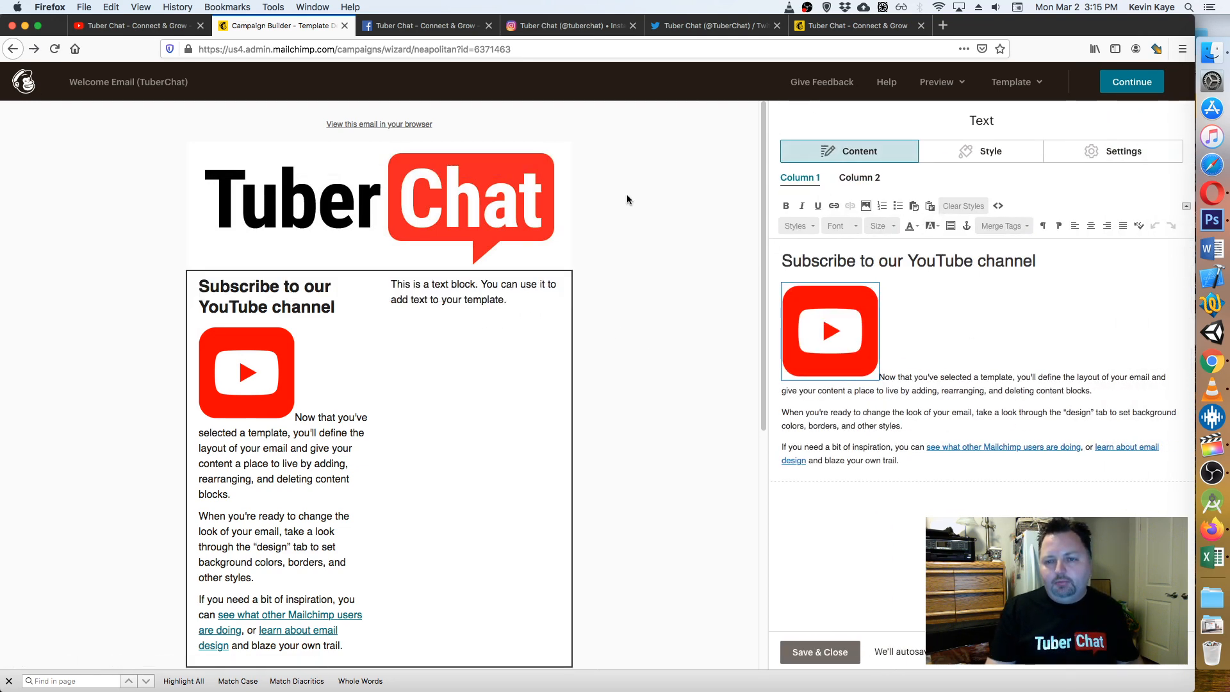
pyautogui.click(593, 252)
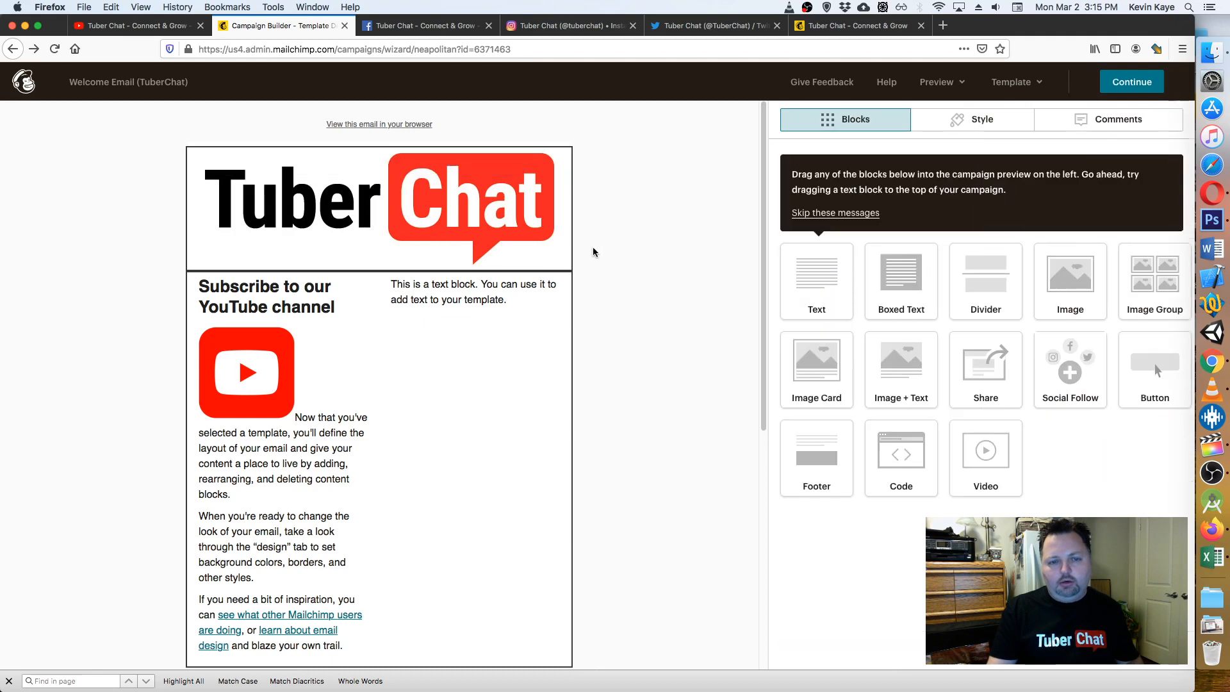
pyautogui.click(503, 323)
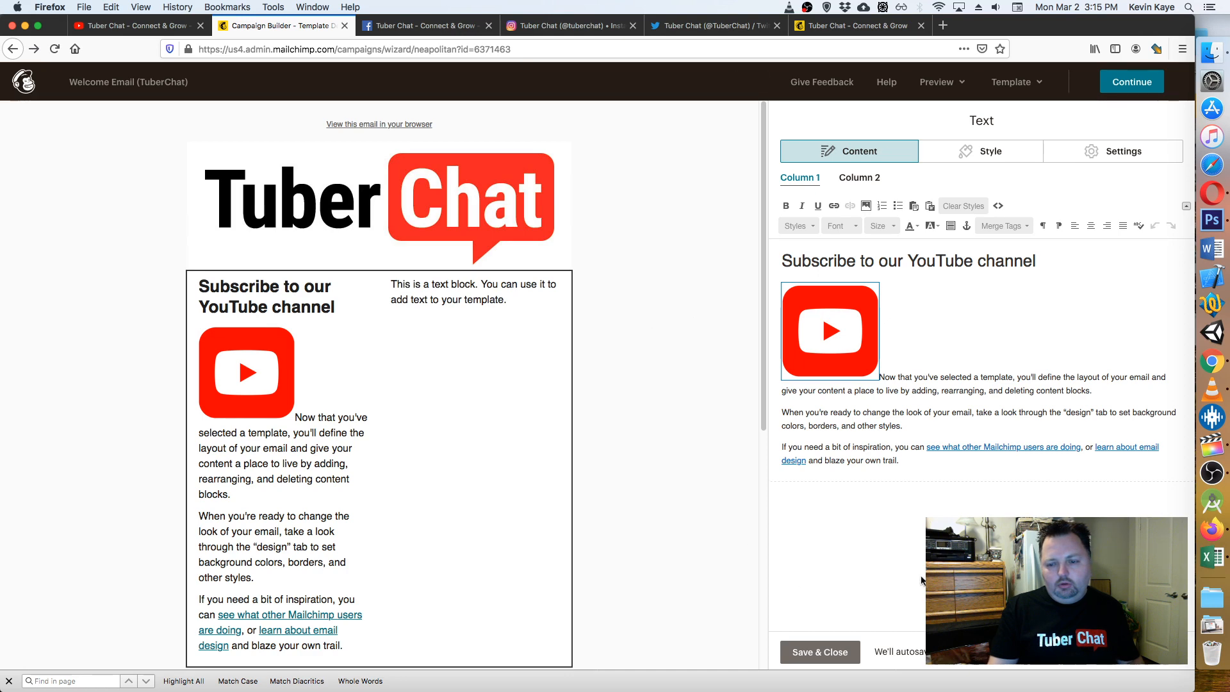
pyautogui.click(830, 660)
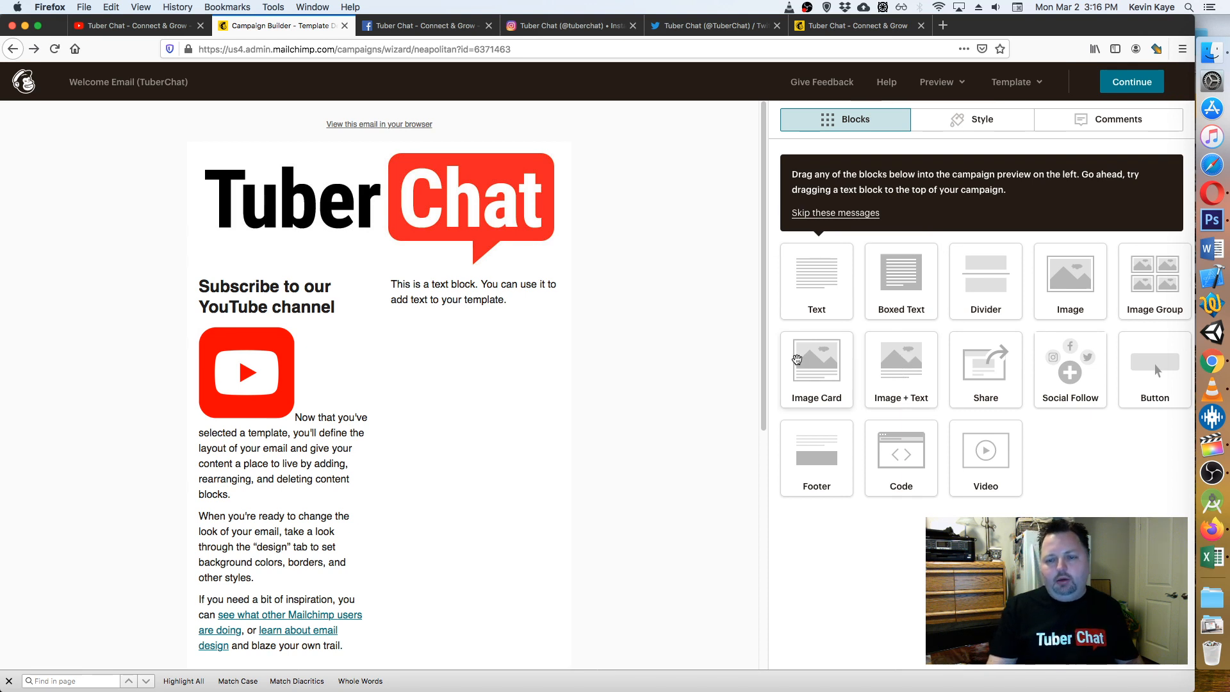
# - Add an Image + Text block between the Tuber Chat logo and the YouTube text block, and save it
pyautogui.moveTo(901, 370); pyautogui.dragTo(303, 282)
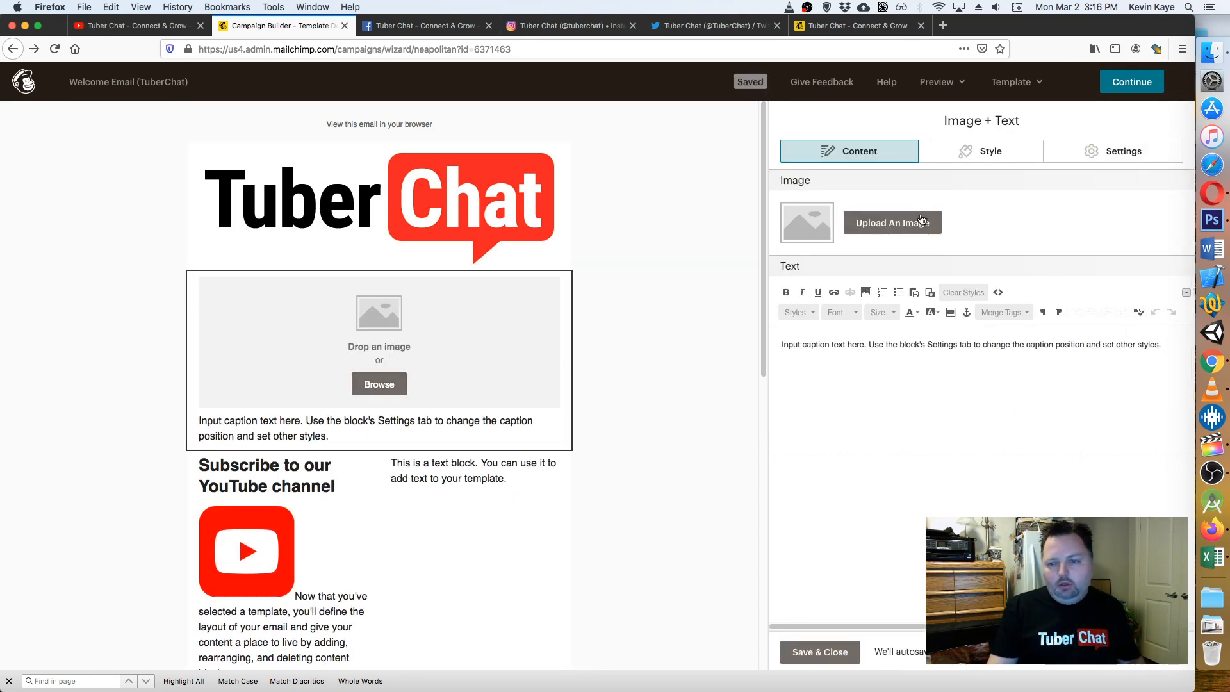
pyautogui.click(974, 152)
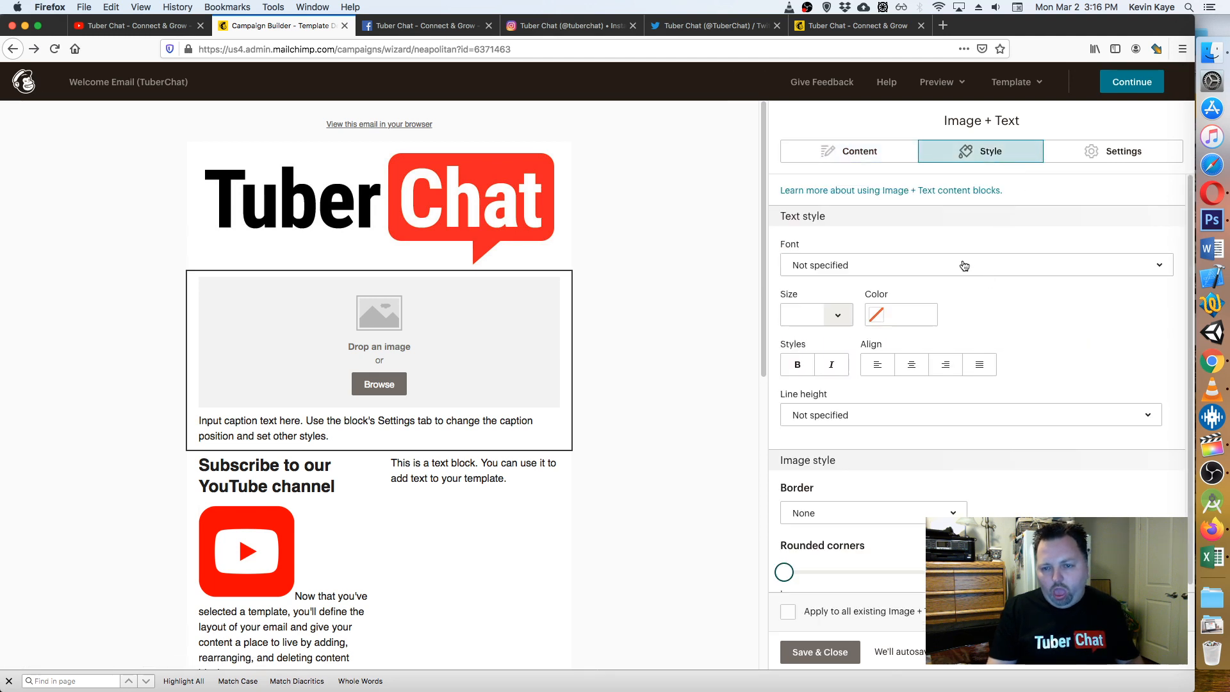
pyautogui.click(862, 152)
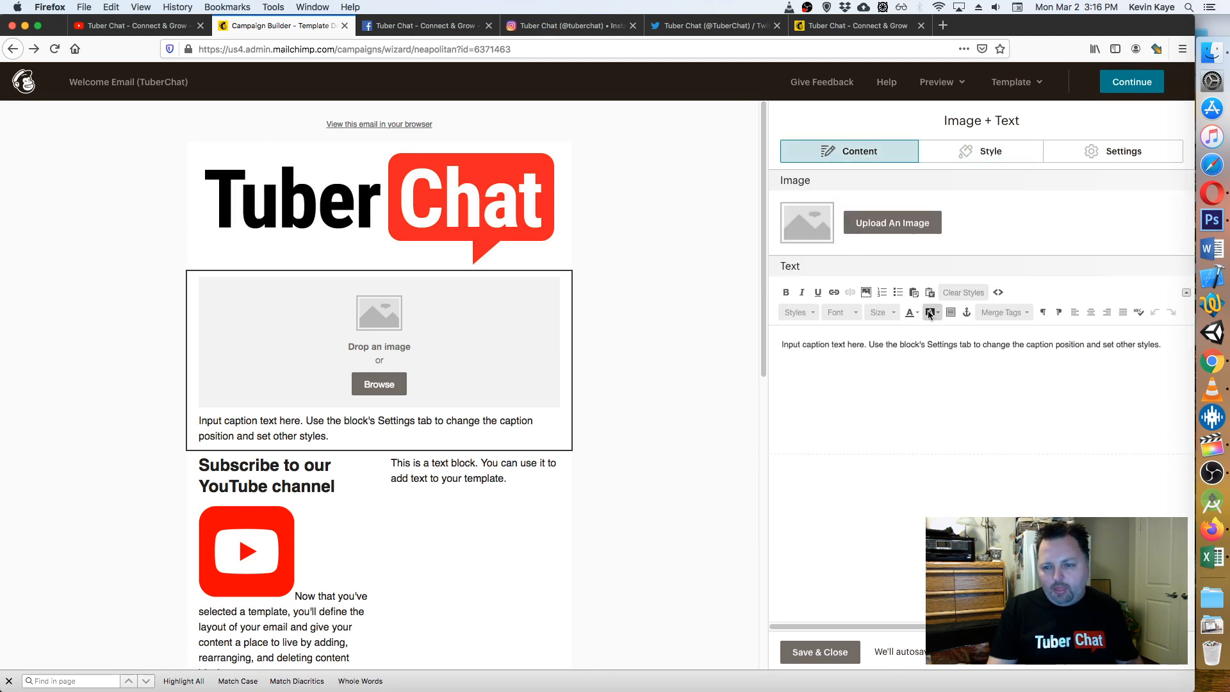
pyautogui.scroll(-8, 474, 384)
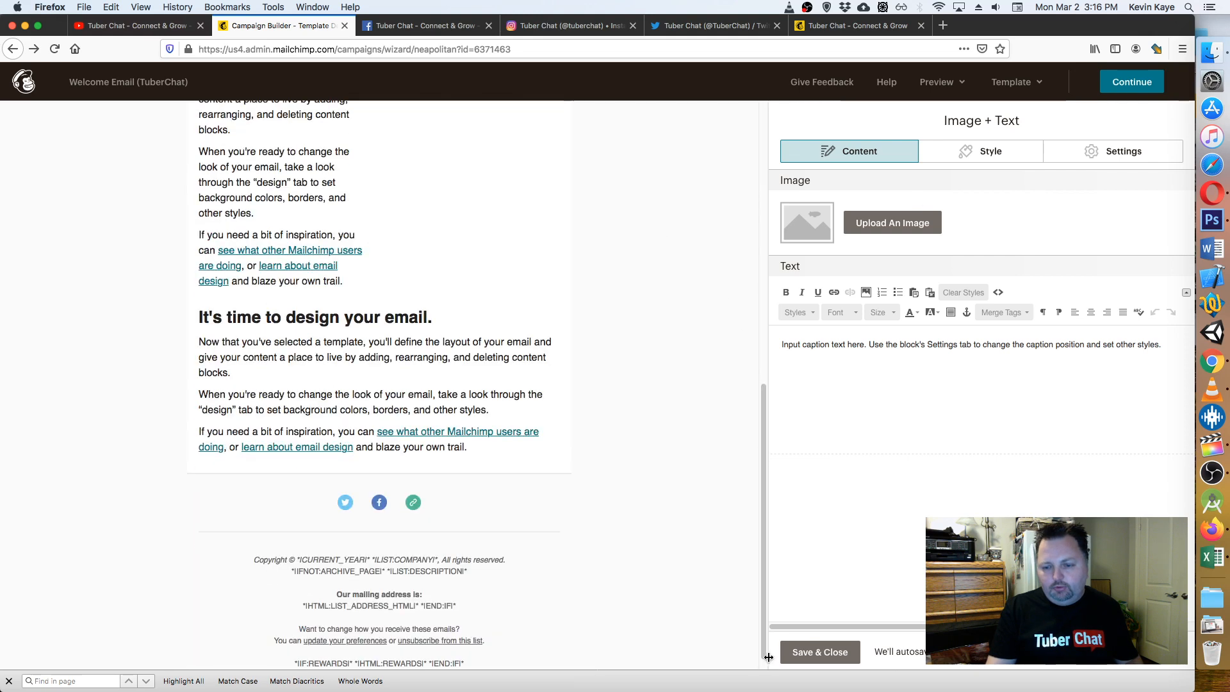
pyautogui.click(820, 652)
pyautogui.scroll(5, 578, 305)
pyautogui.scroll(2, 579, 305)
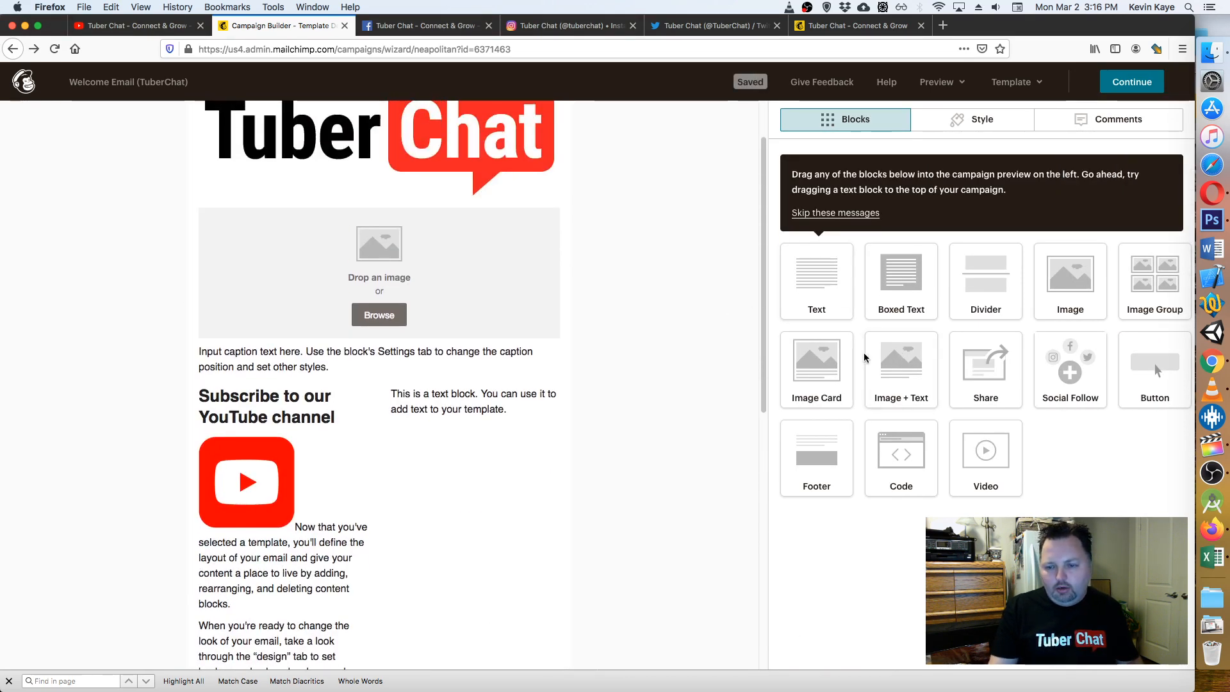
# - Insert the uploaded YouTube icon, youtube_social_squircle_red.png, as the image of the Image + Text block
pyautogui.click(490, 243)
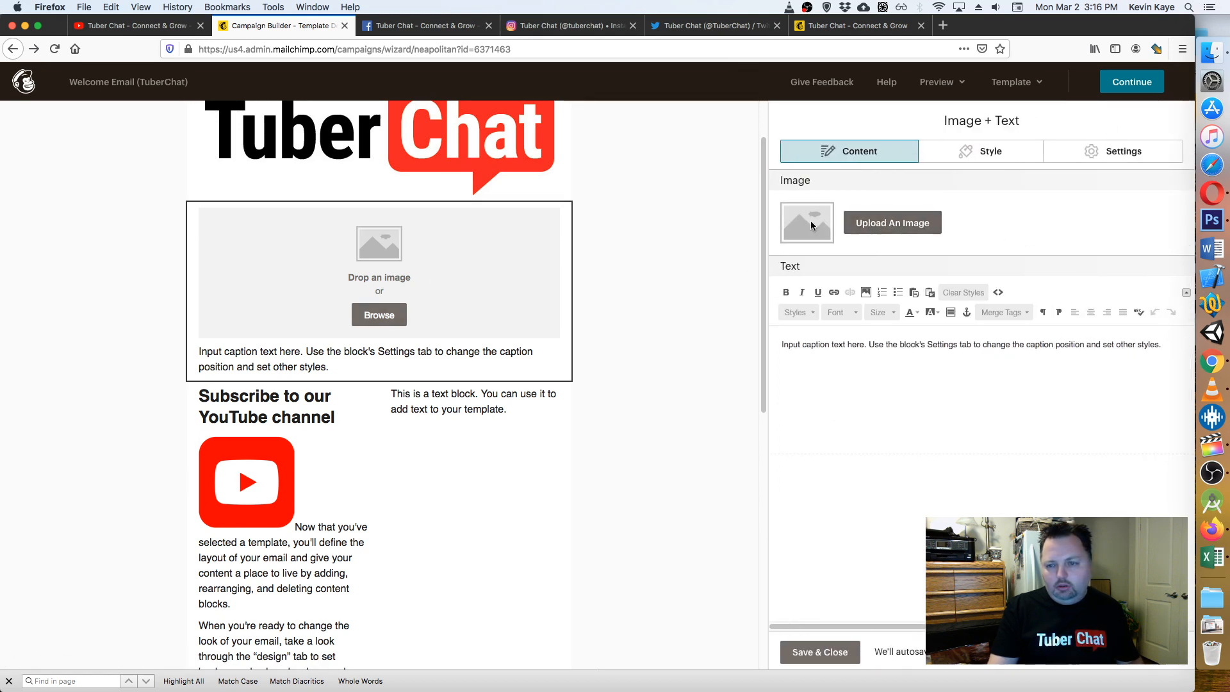
pyautogui.click(868, 223)
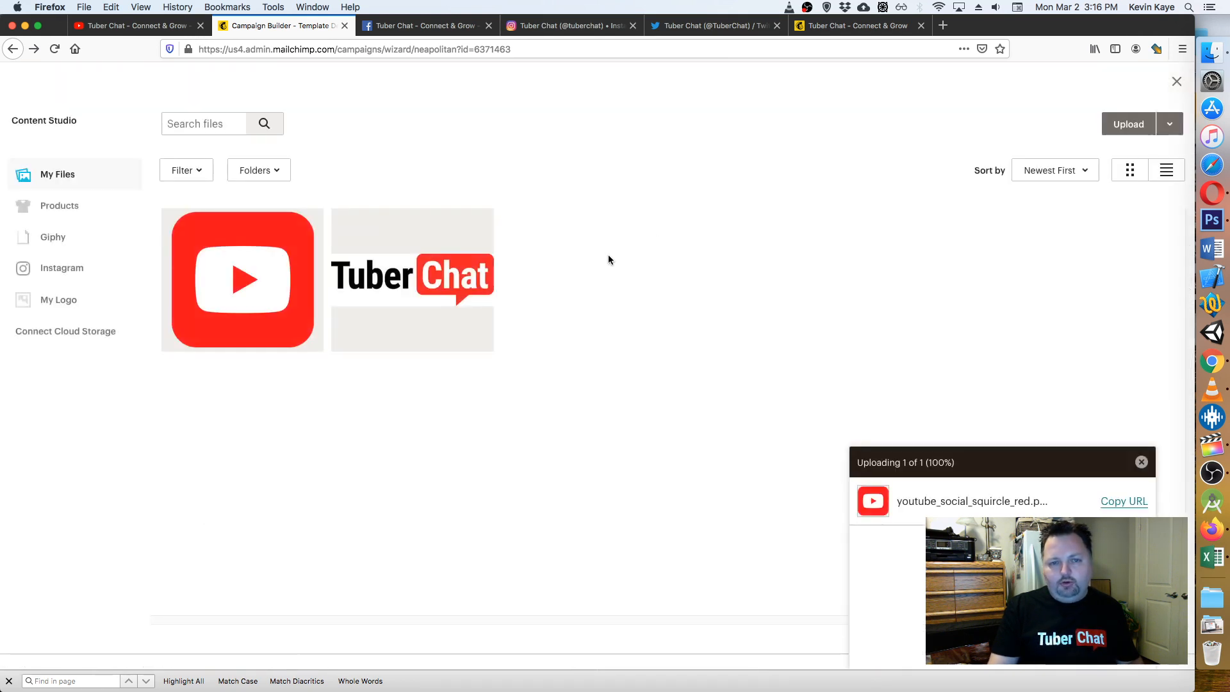
pyautogui.click(268, 280)
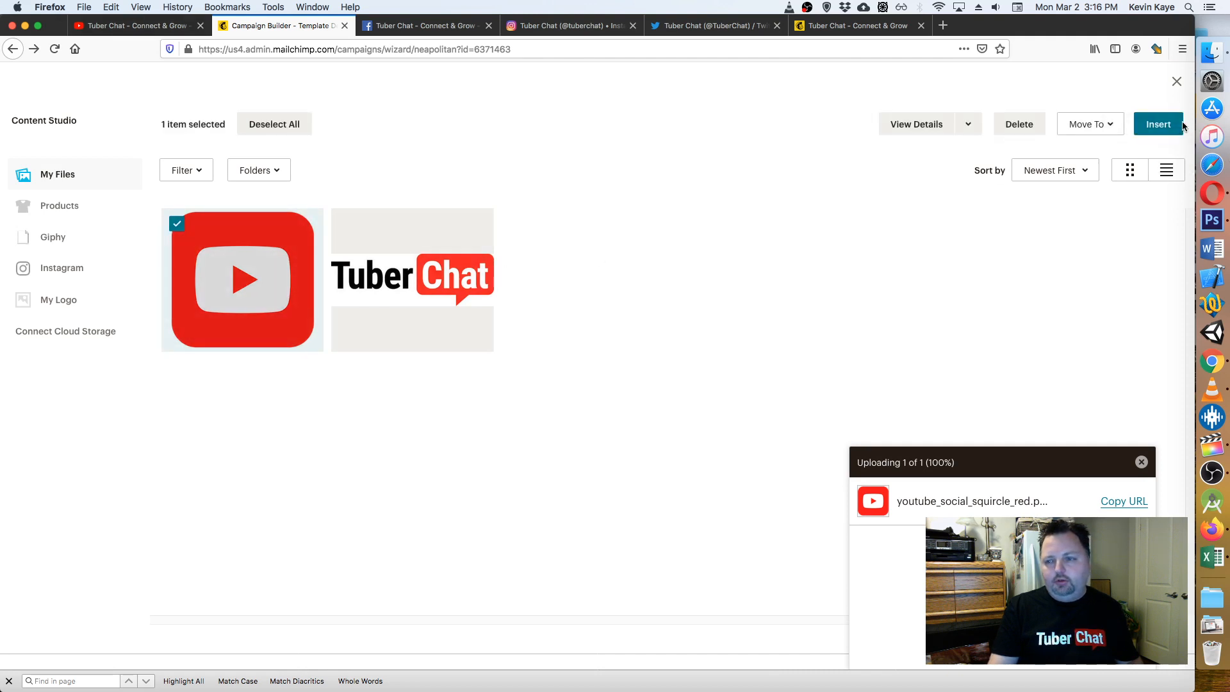
pyautogui.click(1160, 125)
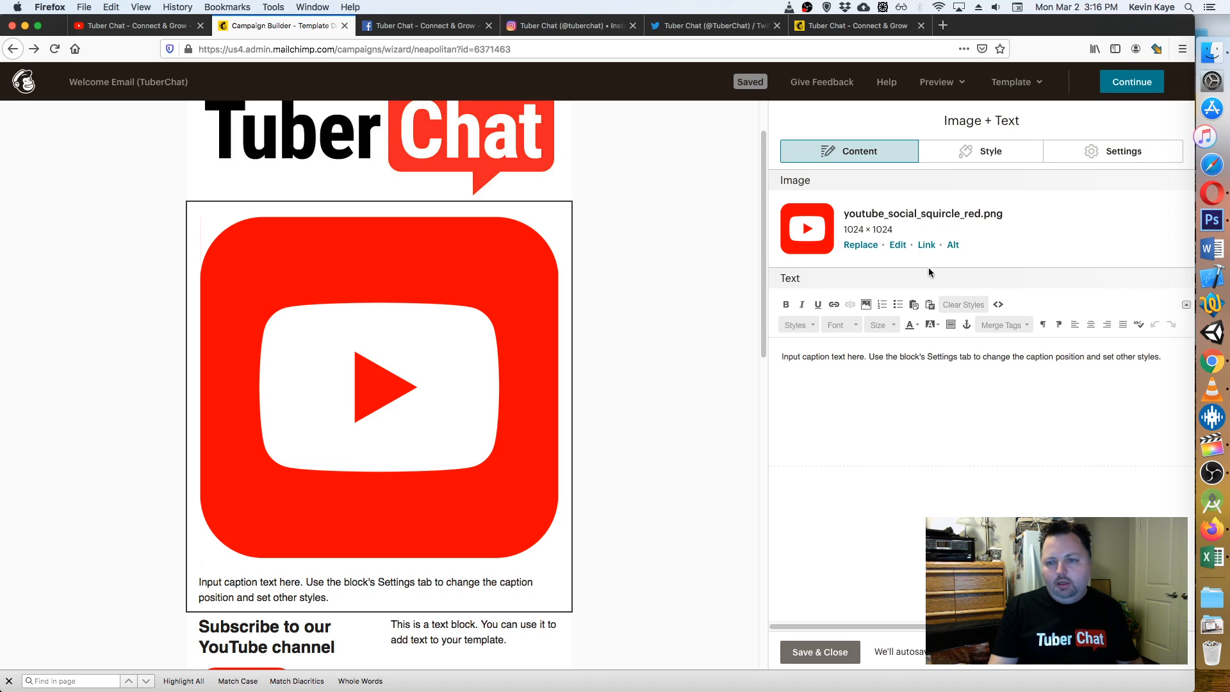
# - Resize the block's YouTube icon to 150 × 150 with locked dimensions and save the edited image
pyautogui.click(899, 250)
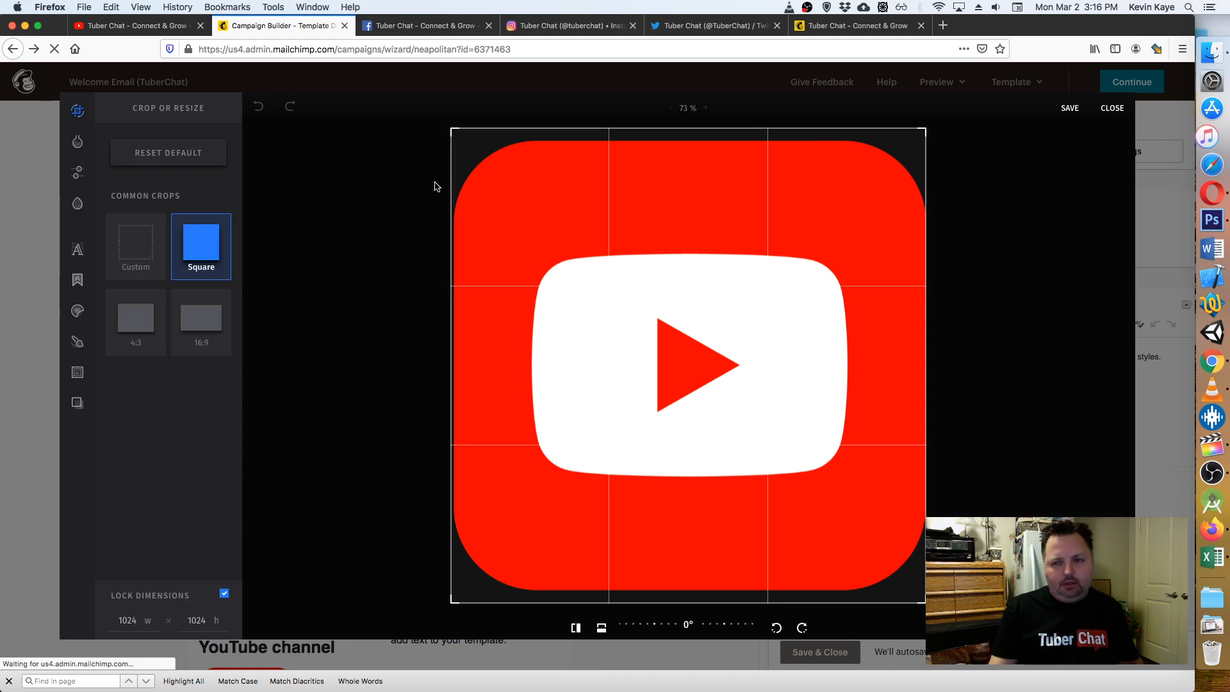
pyautogui.doubleClick(129, 621)
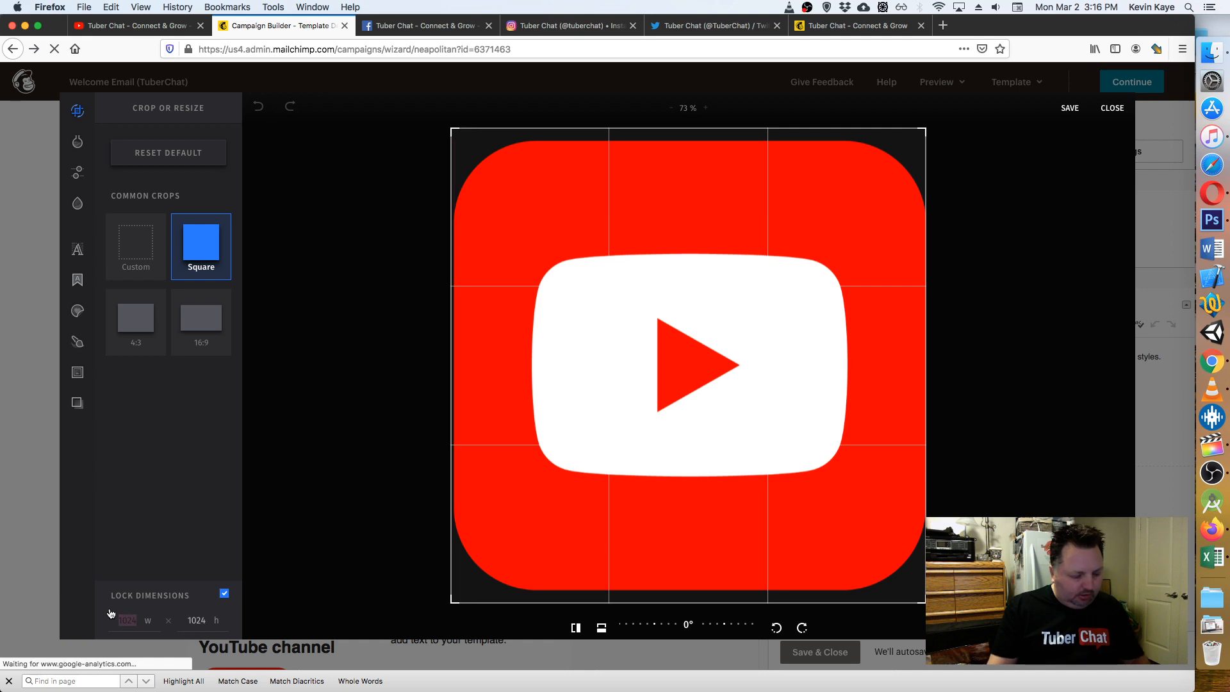
pyautogui.write('150')
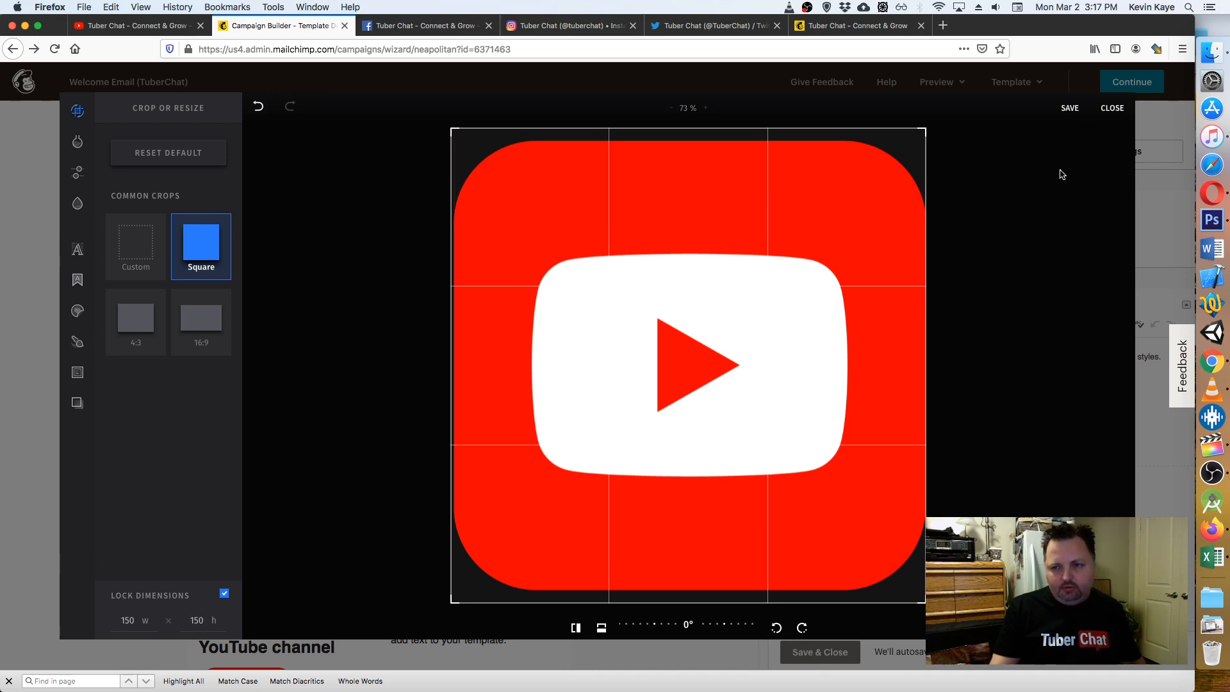
pyautogui.click(1070, 109)
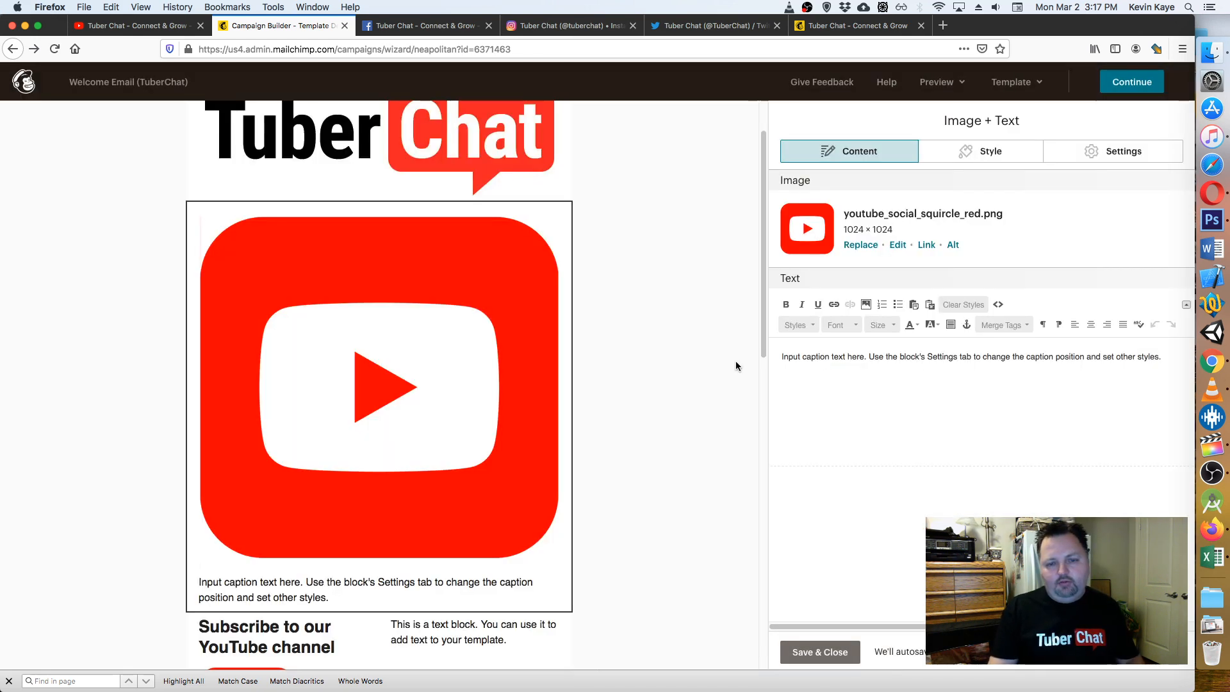
pyautogui.moveTo(448, 287)
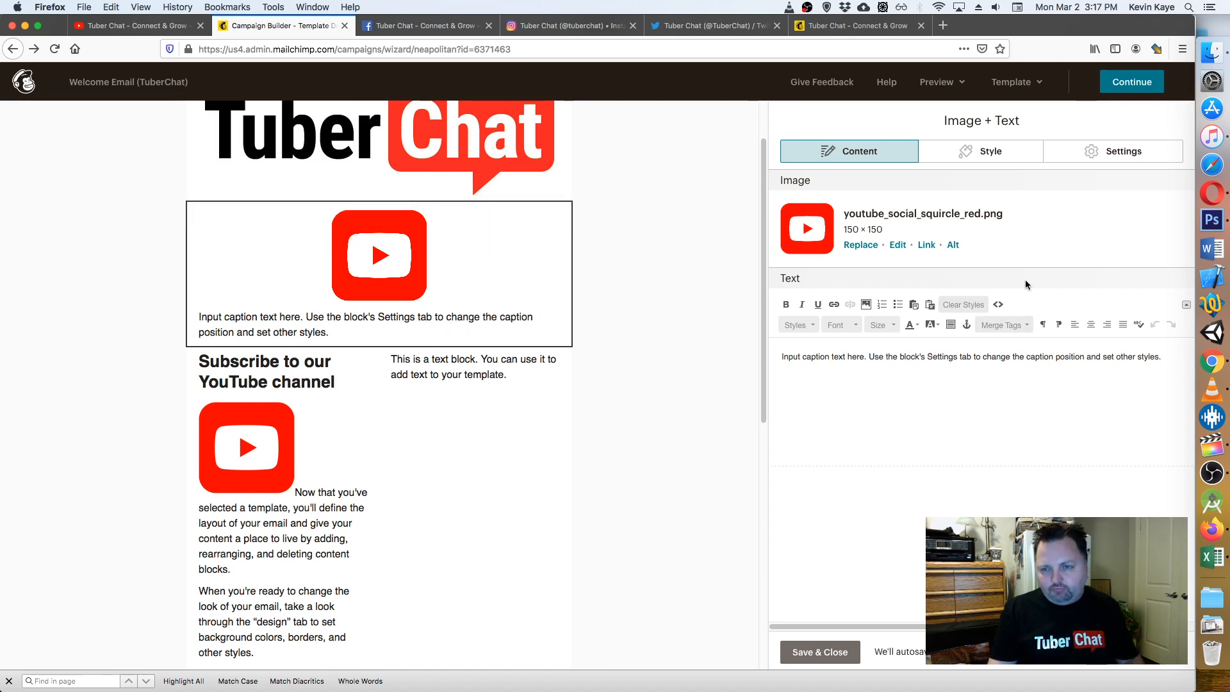
# - Set the Image + Text block's image position to Left and its image width to 1/3
pyautogui.click(1089, 153)
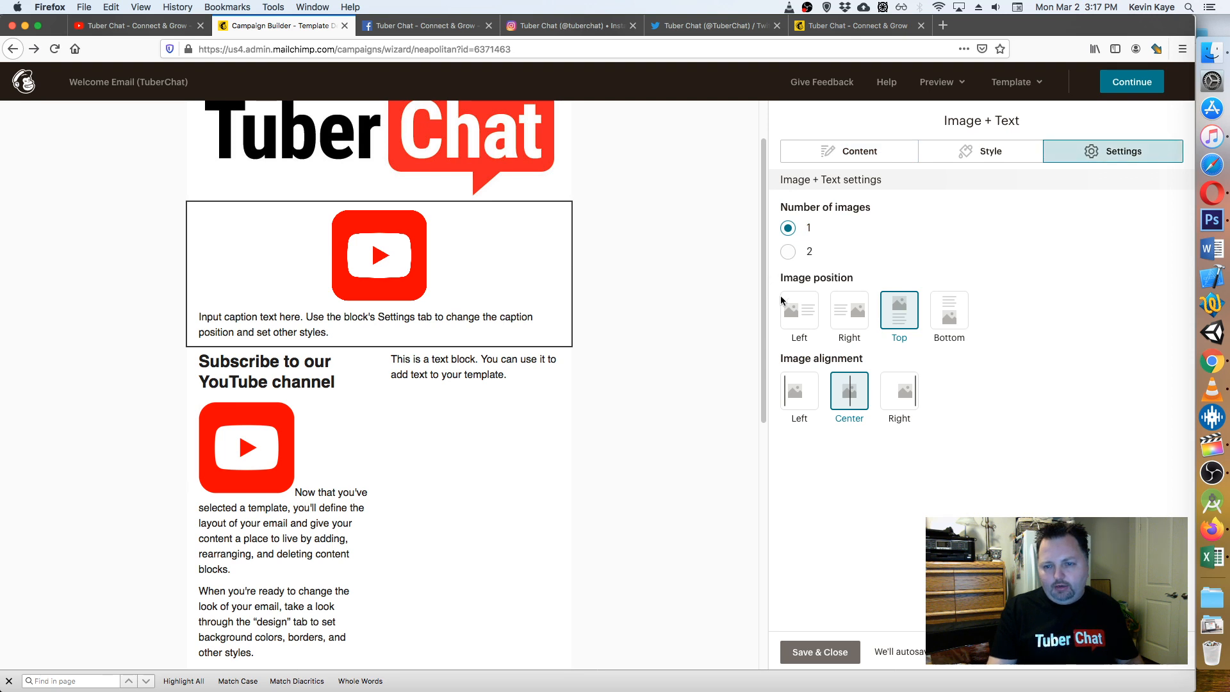
pyautogui.click(799, 310)
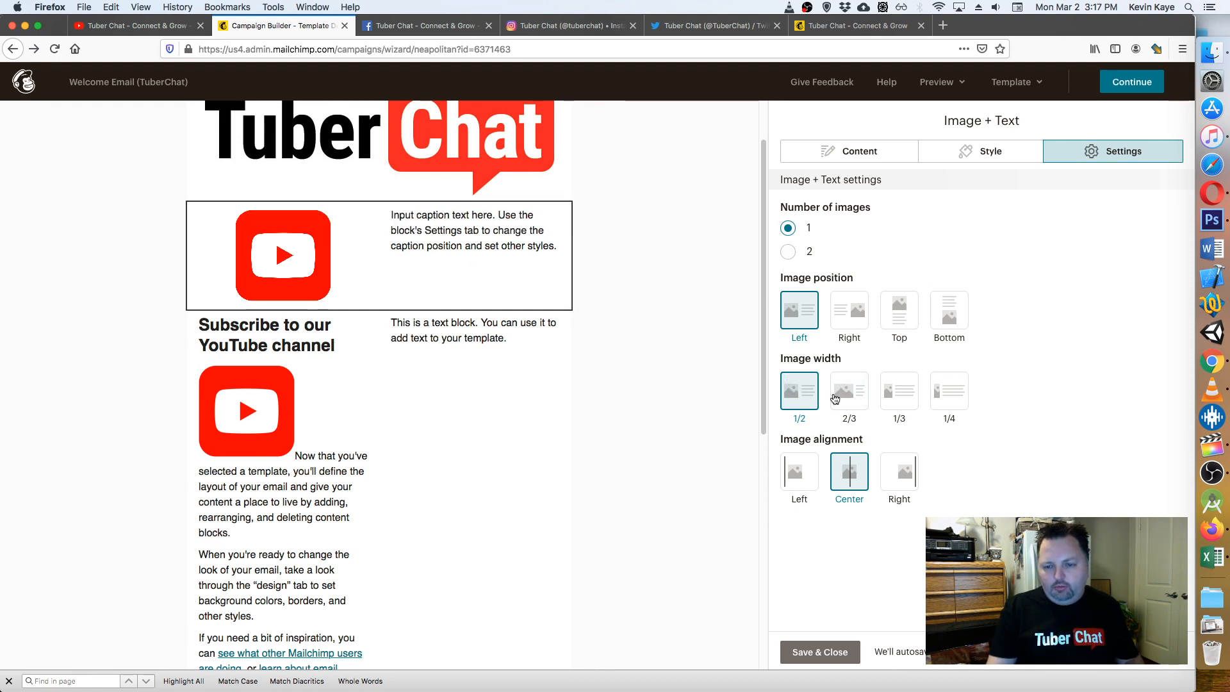
pyautogui.click(886, 400)
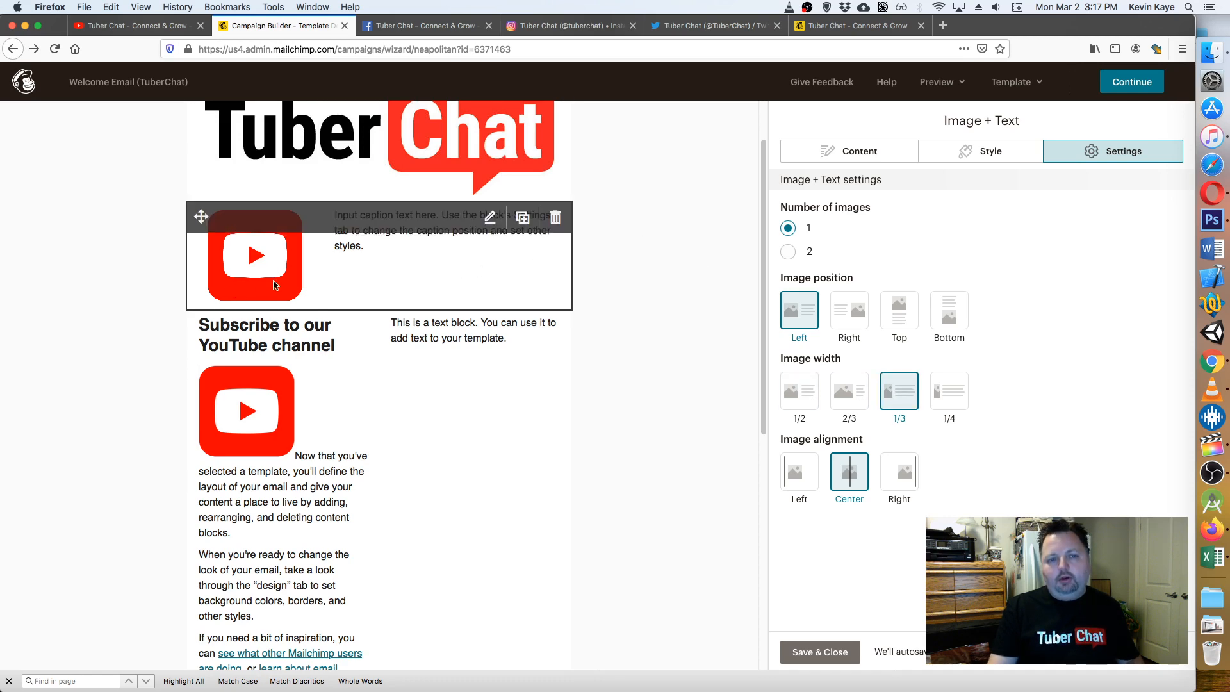
# - Delete the old two-column "Subscribe to our YouTube channel" text block from the email
pyautogui.click(415, 376)
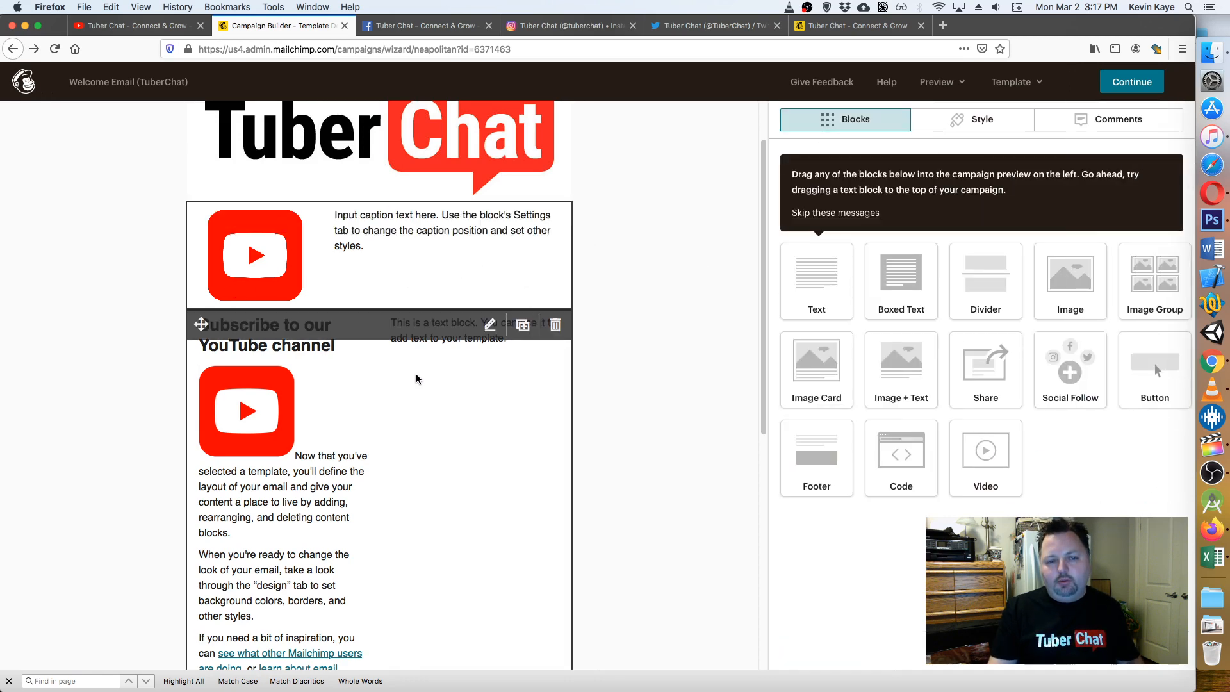
pyautogui.click(555, 325)
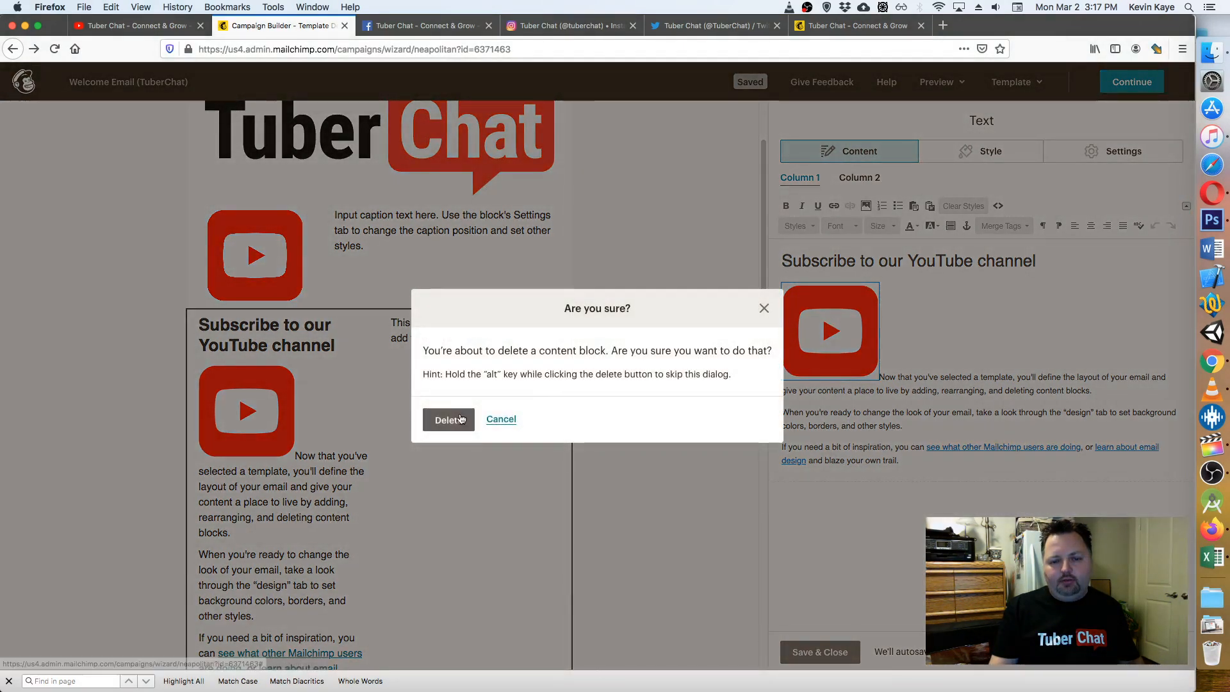
pyautogui.click(447, 419)
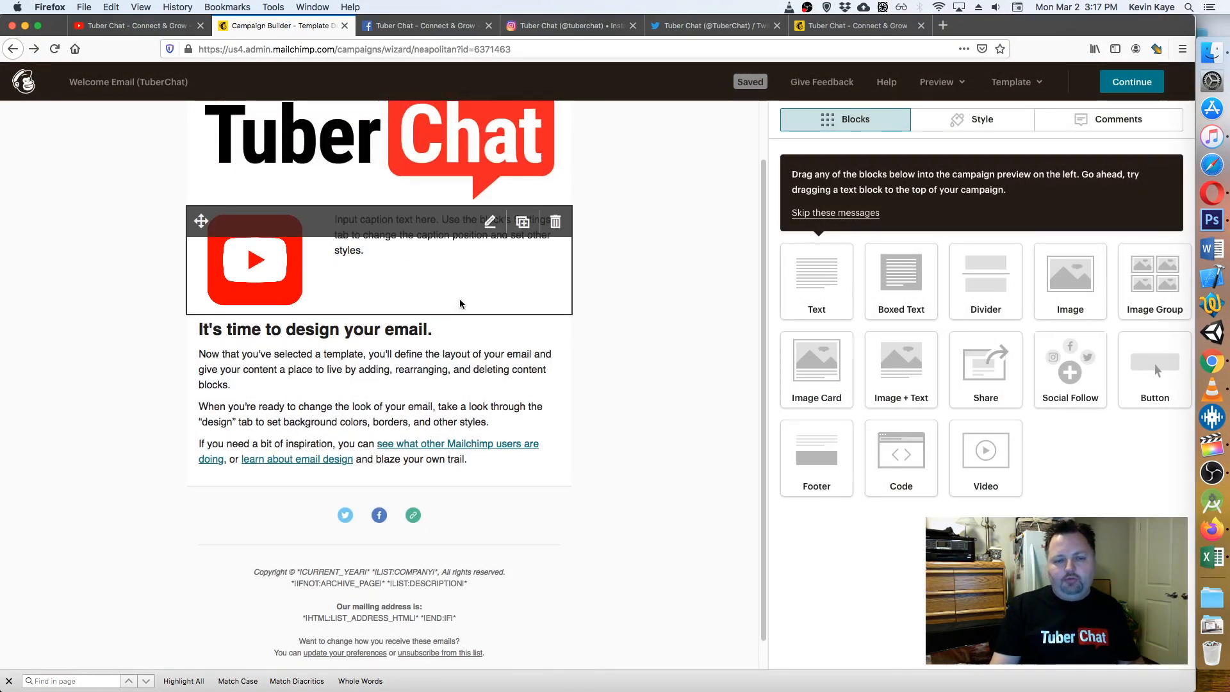
# - Reopen the Image + Text block's settings and set its image width to 1/4
pyautogui.click(441, 330)
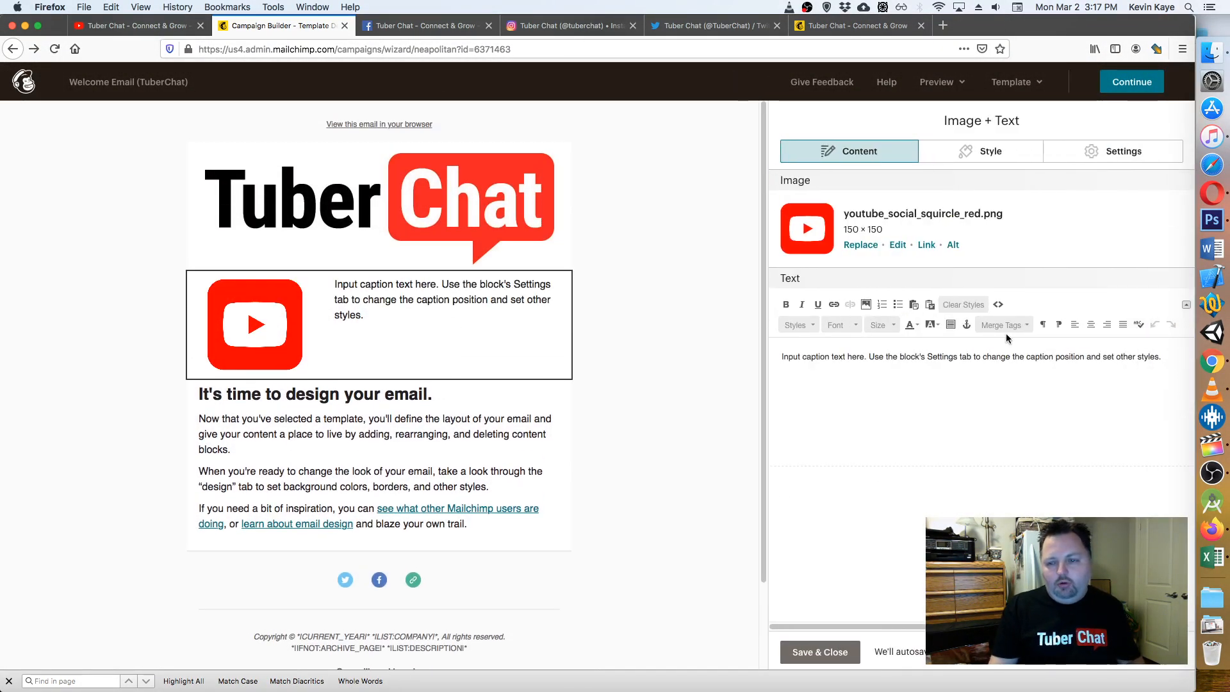
pyautogui.click(1082, 154)
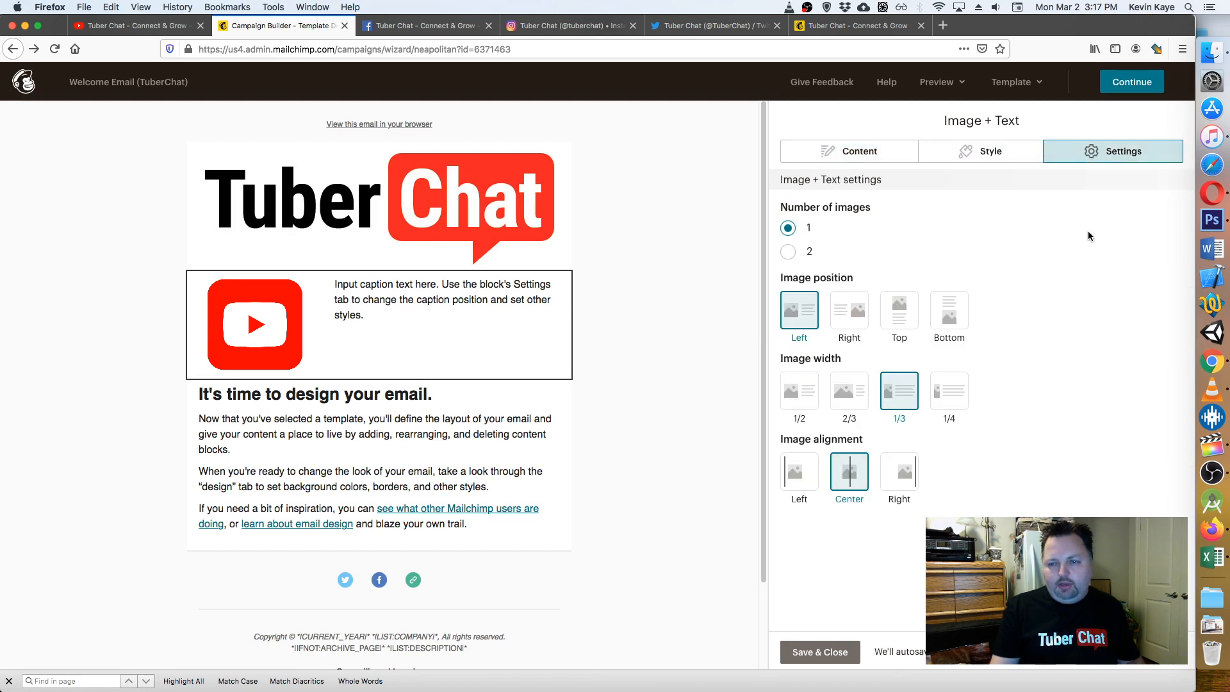
pyautogui.click(952, 395)
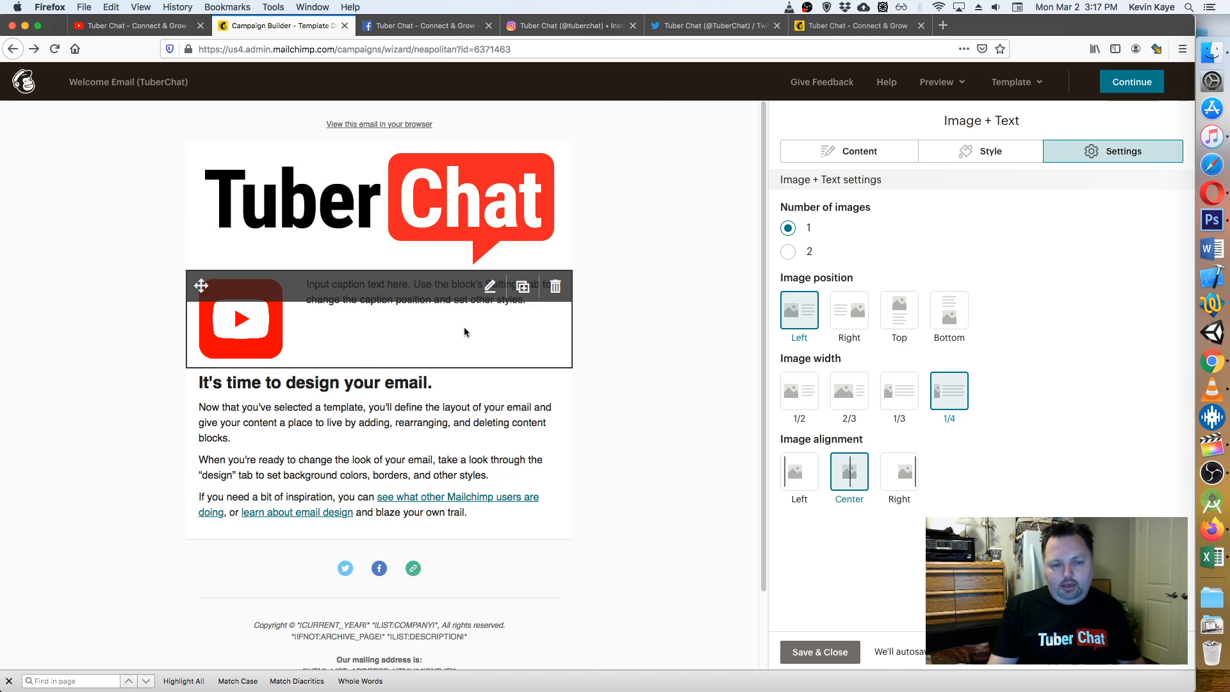
# - Copy the heading "It's time to design your email." from the text block and paste it above the Image + Text block's caption
pyautogui.click(481, 391)
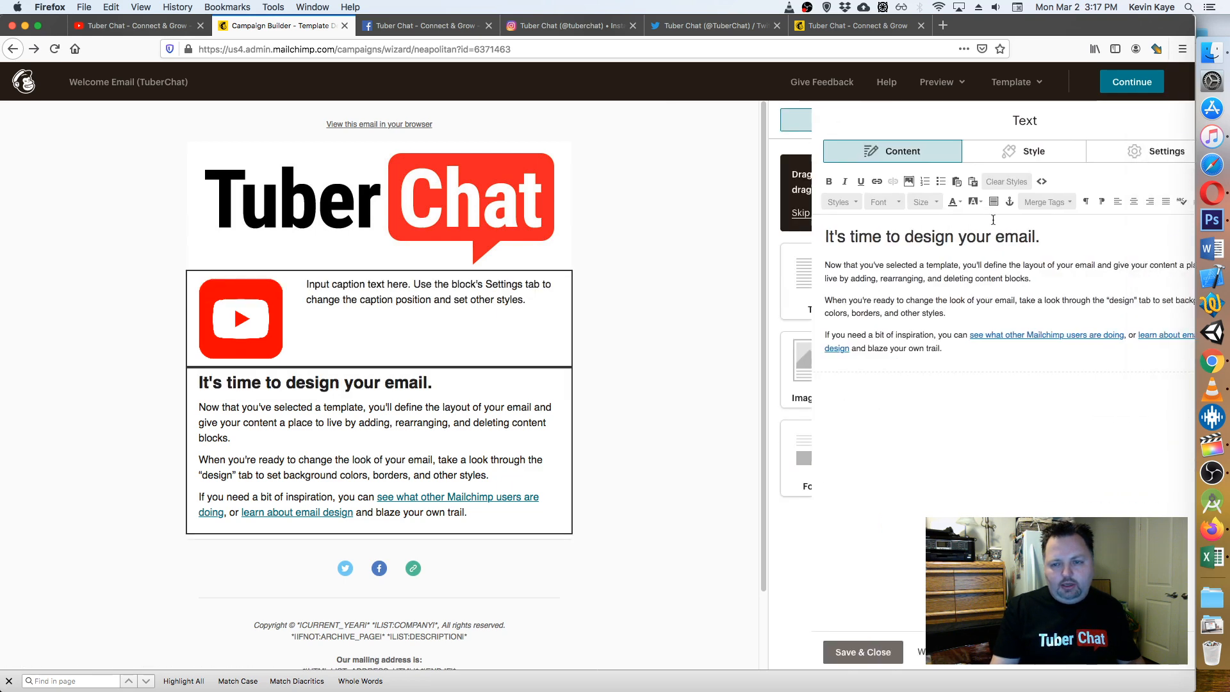
pyautogui.moveTo(1003, 236); pyautogui.dragTo(735, 249)
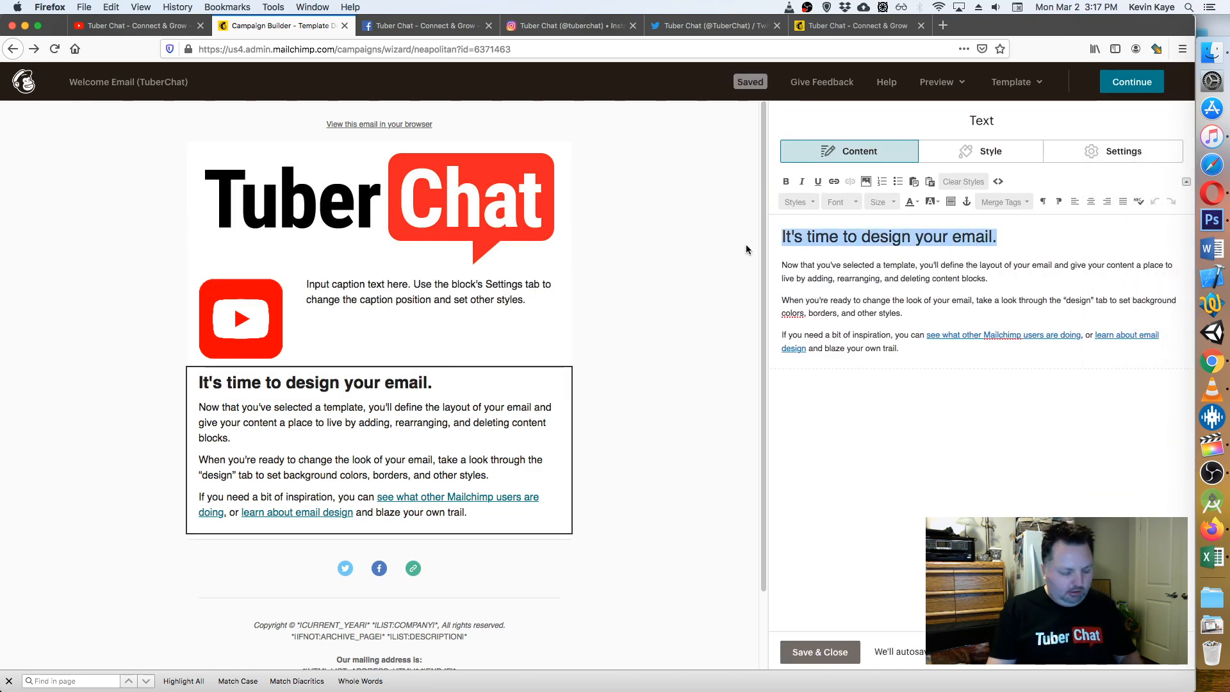
pyautogui.click(417, 301)
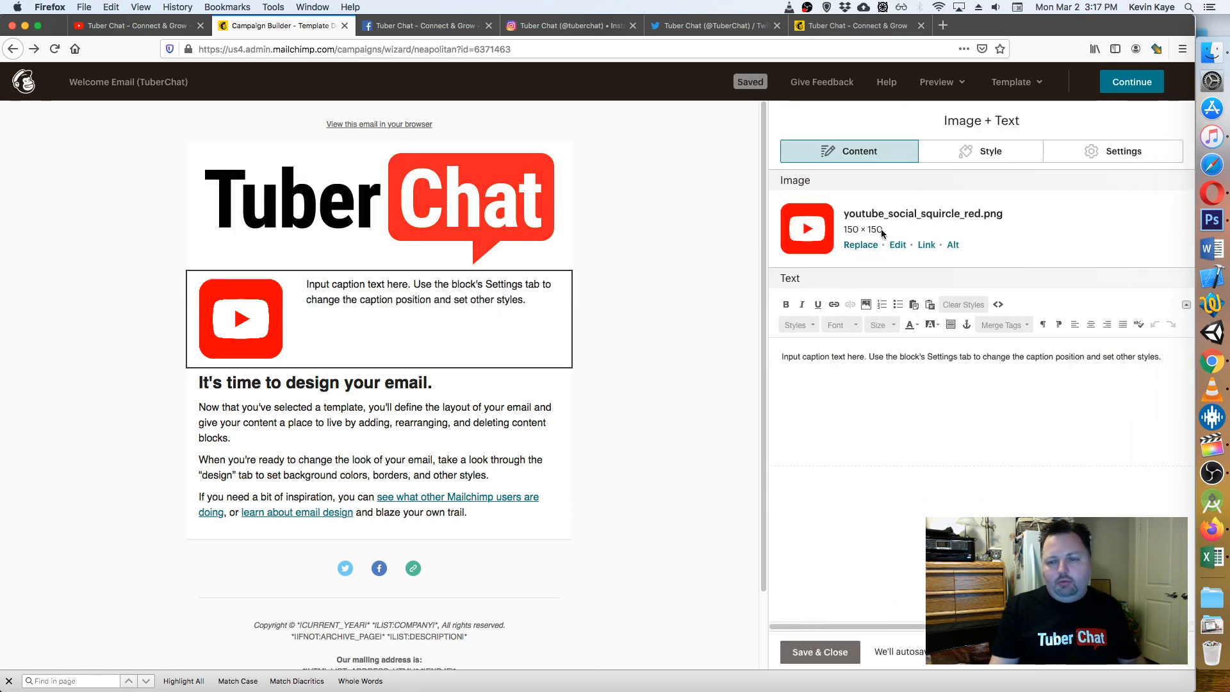
pyautogui.click(783, 356)
pyautogui.press('Return')
pyautogui.press('super+v')
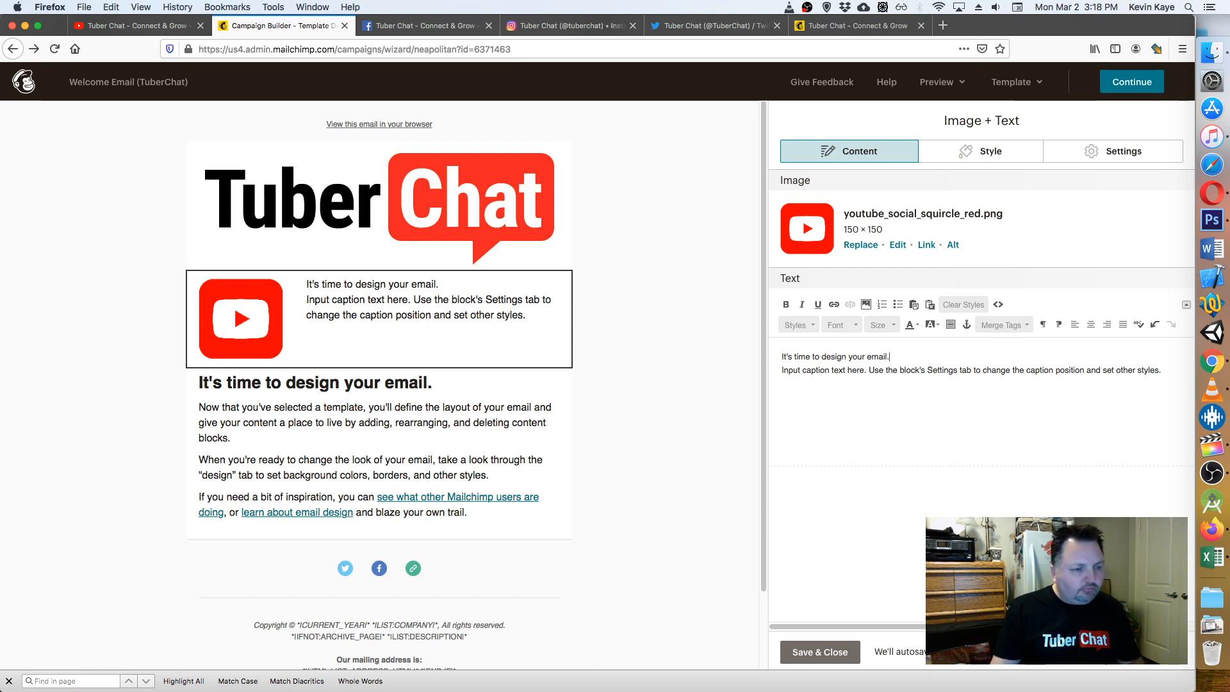
pyautogui.click(894, 416)
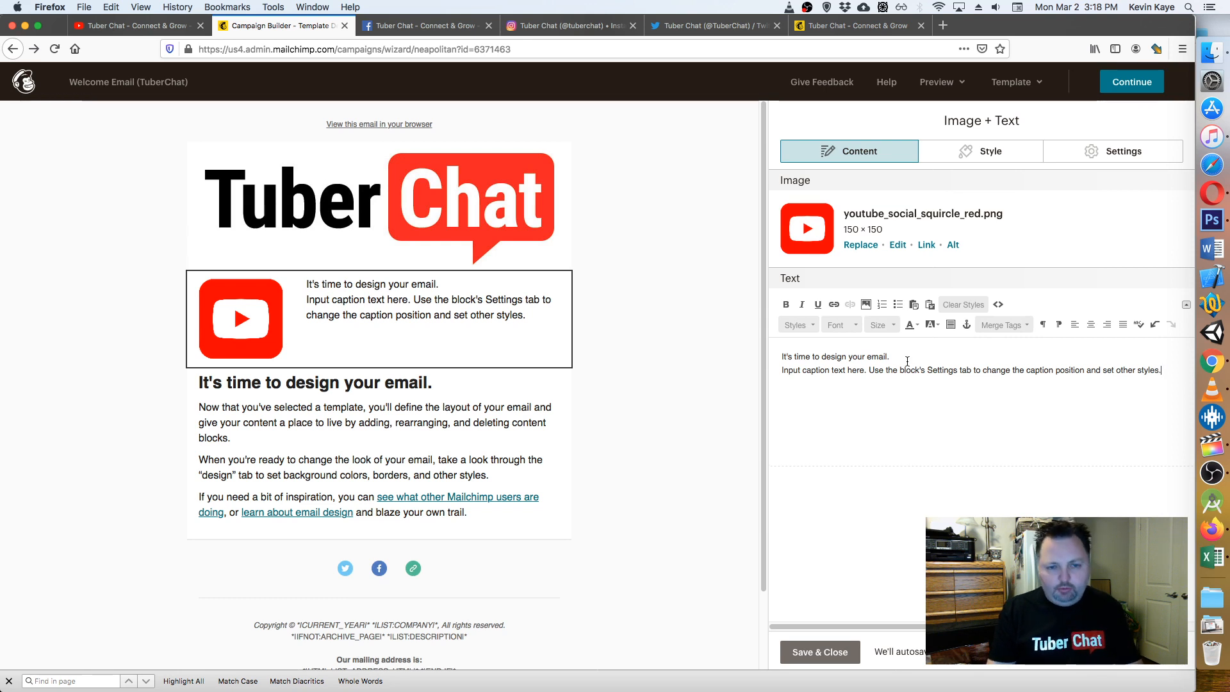
pyautogui.press('Return')
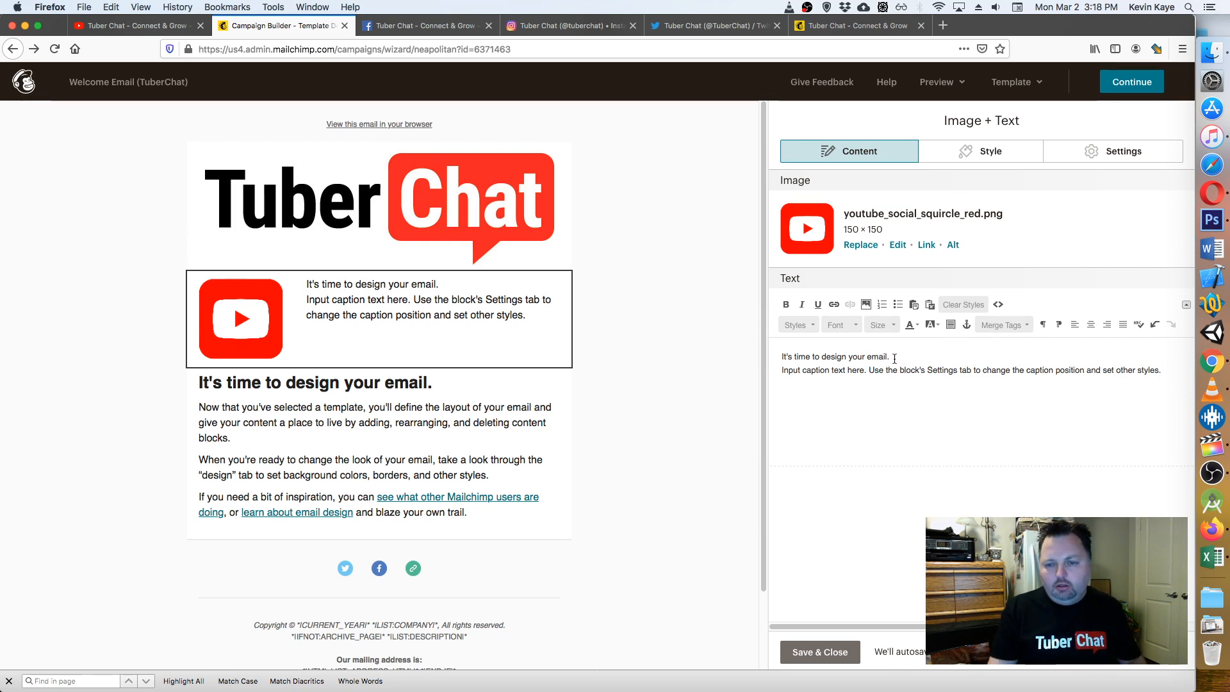
# - Make the pasted heading line in the Image + Text block bold
pyautogui.moveTo(870, 355); pyautogui.dragTo(756, 357)
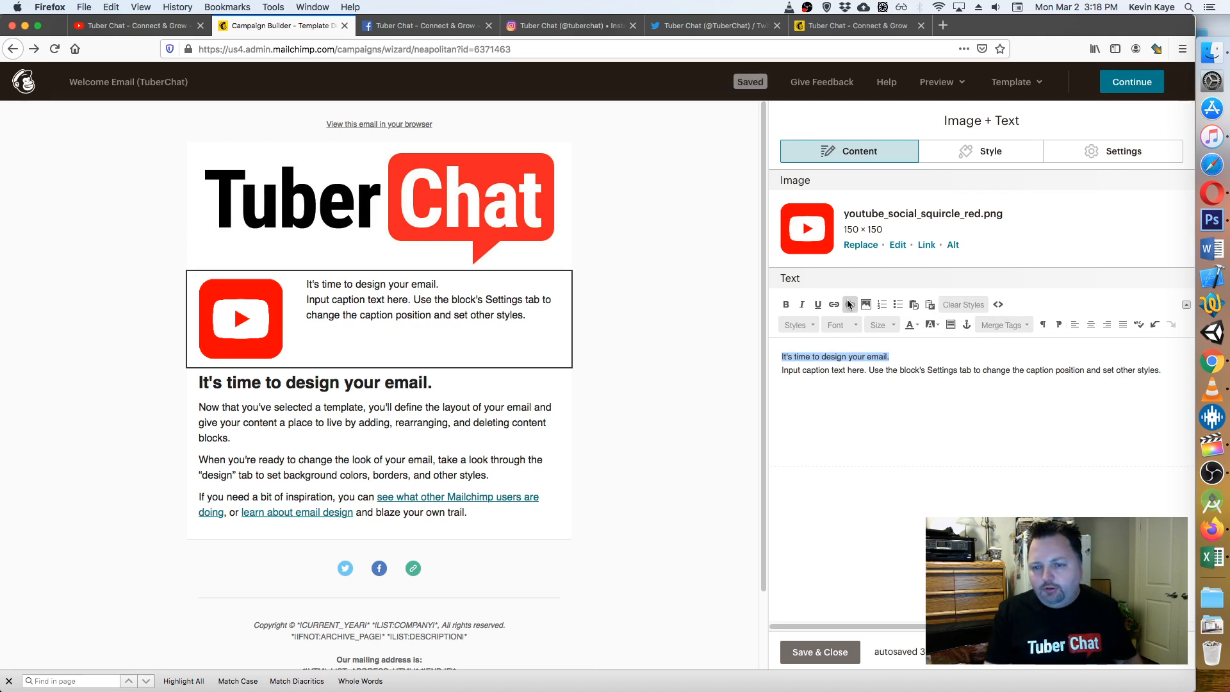
pyautogui.click(786, 306)
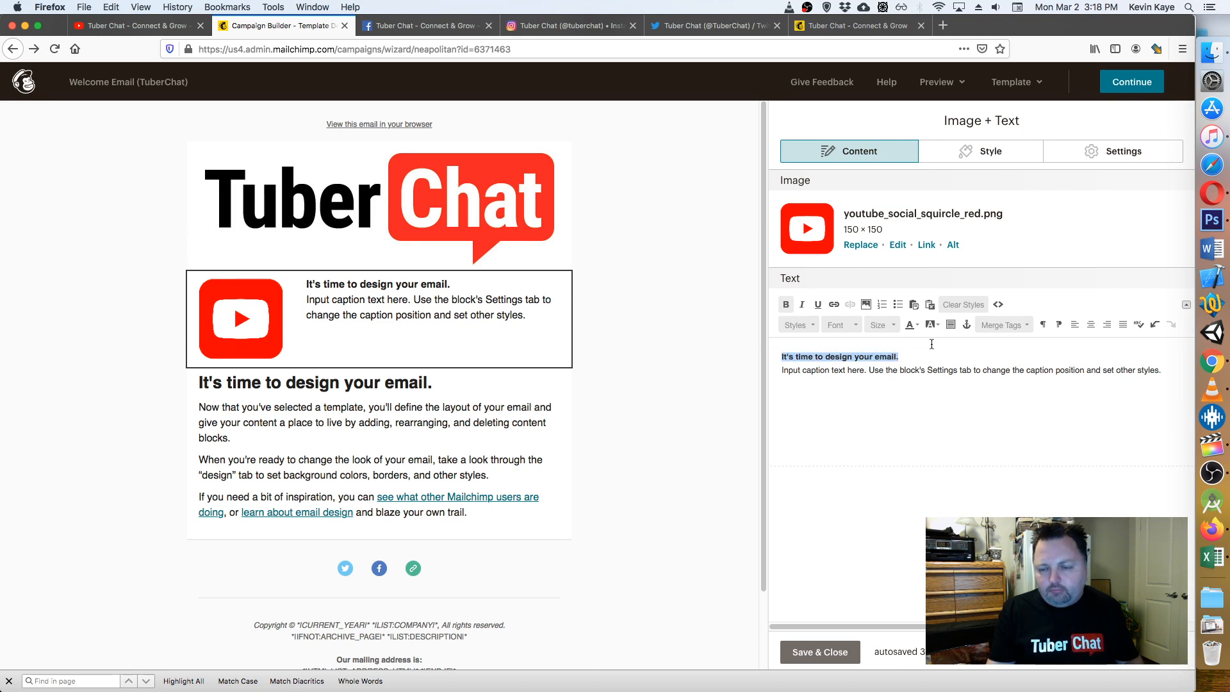
pyautogui.click(813, 326)
pyautogui.click(927, 350)
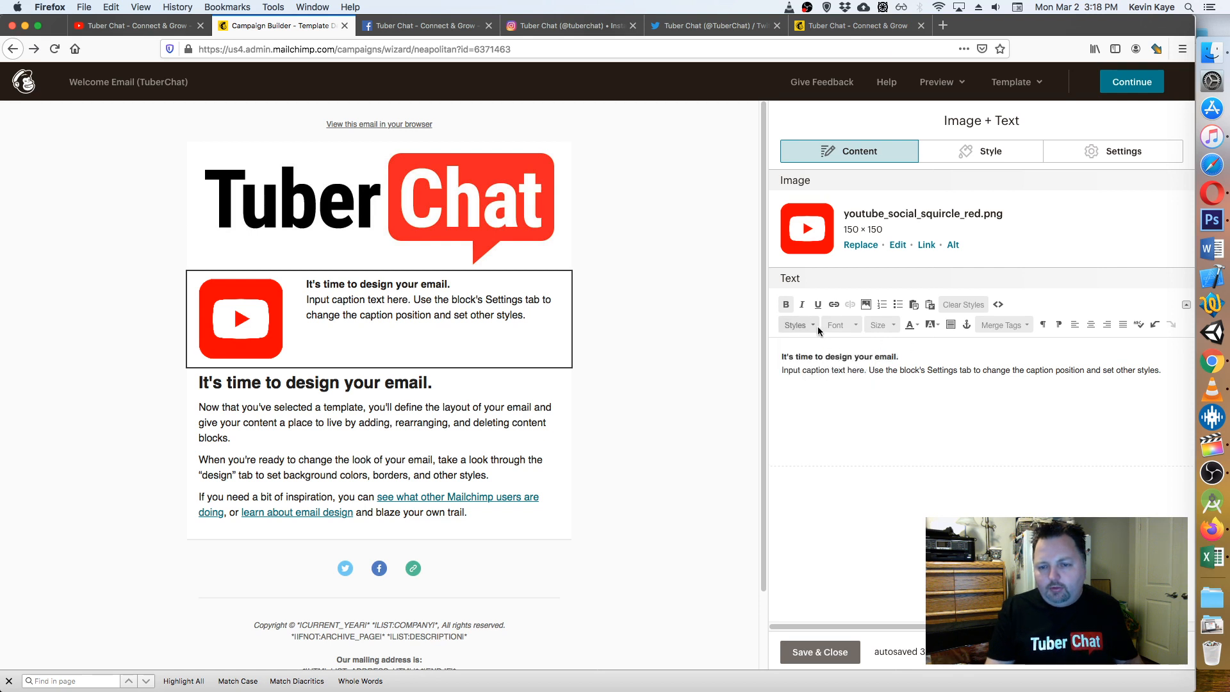
# - Set the font size of the bold heading line to 18
pyautogui.click(881, 327)
pyautogui.click(892, 389)
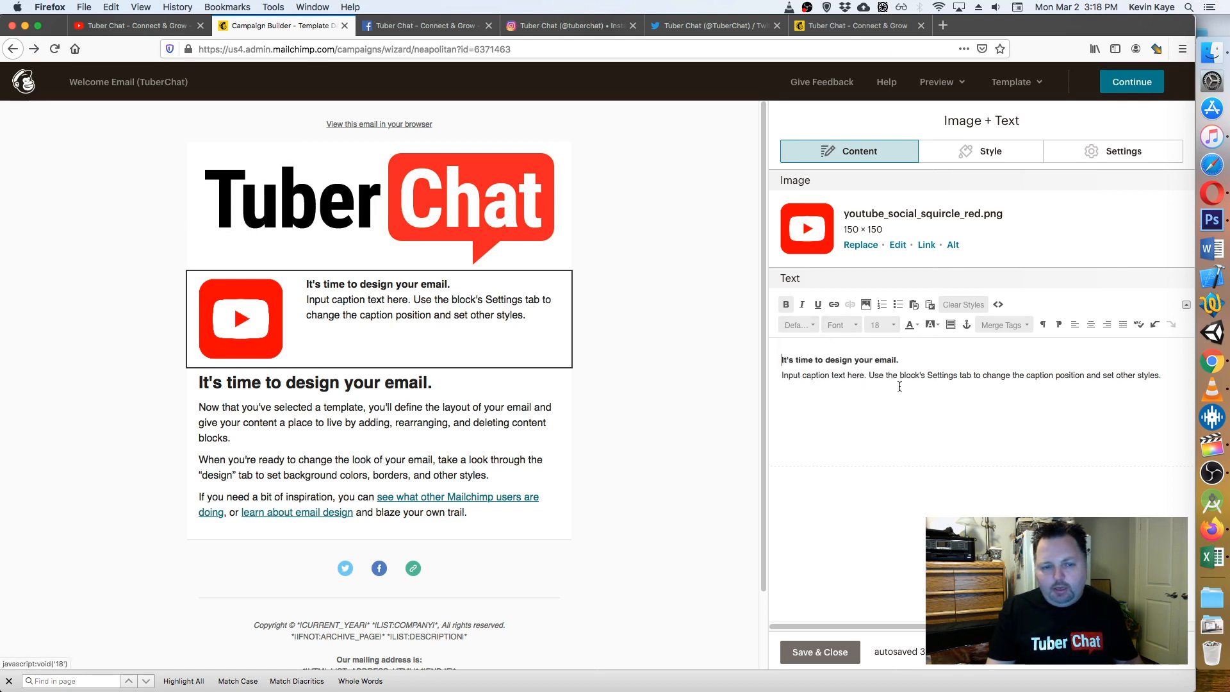
pyautogui.click(887, 325)
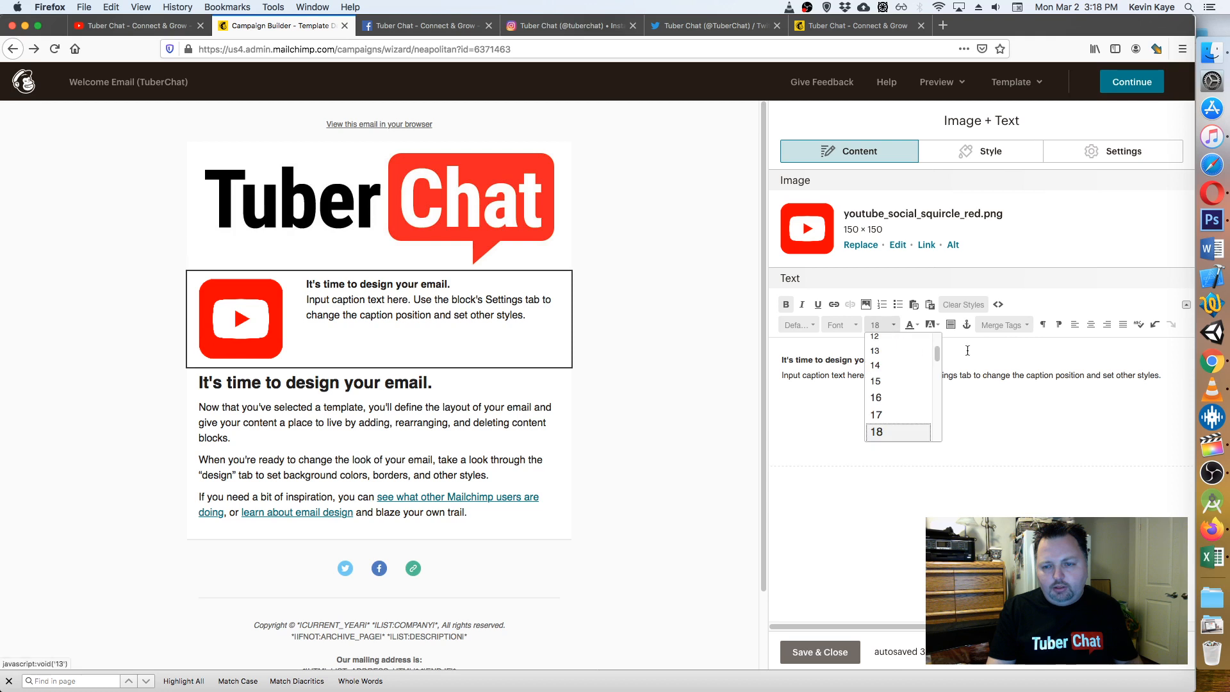
pyautogui.moveTo(913, 360); pyautogui.dragTo(746, 359)
pyautogui.click(889, 326)
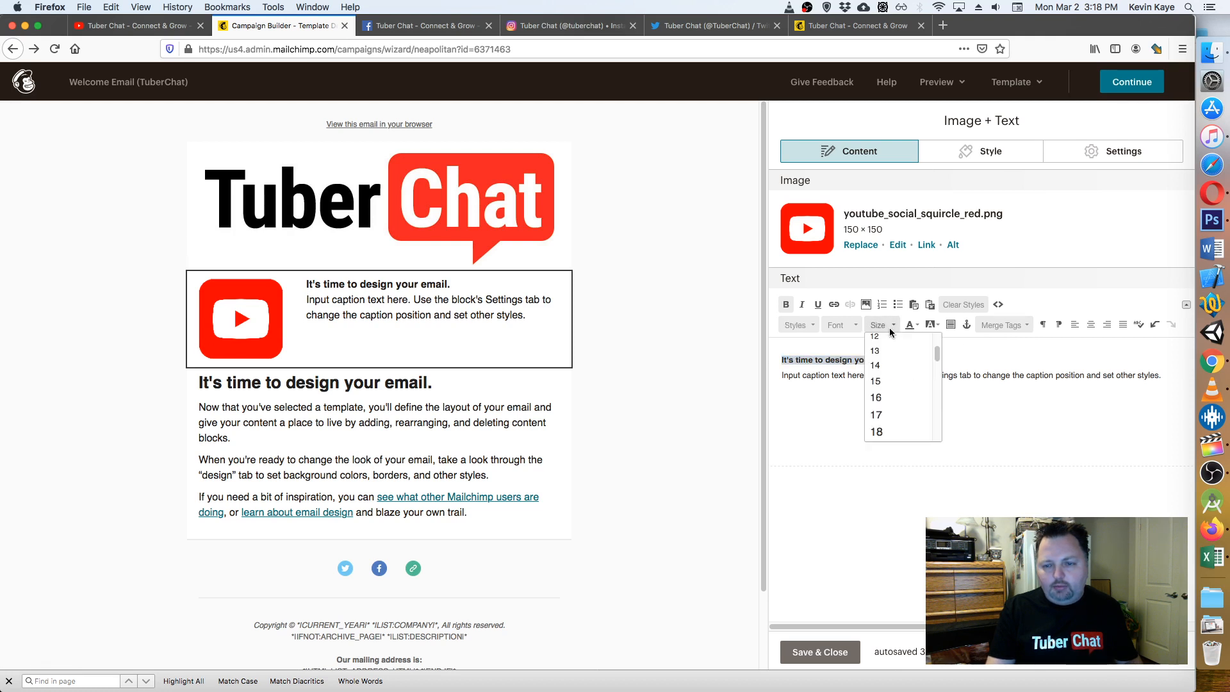
pyautogui.click(914, 431)
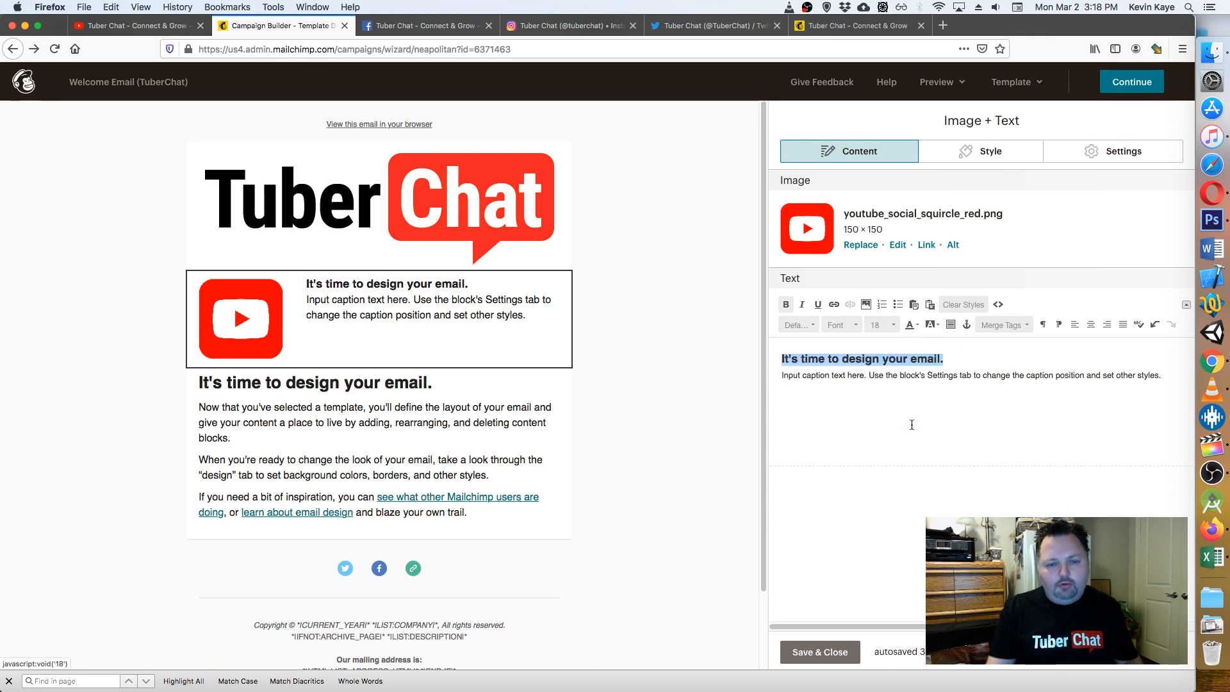
# - Increase the bold heading line's font size to 24
pyautogui.click(894, 326)
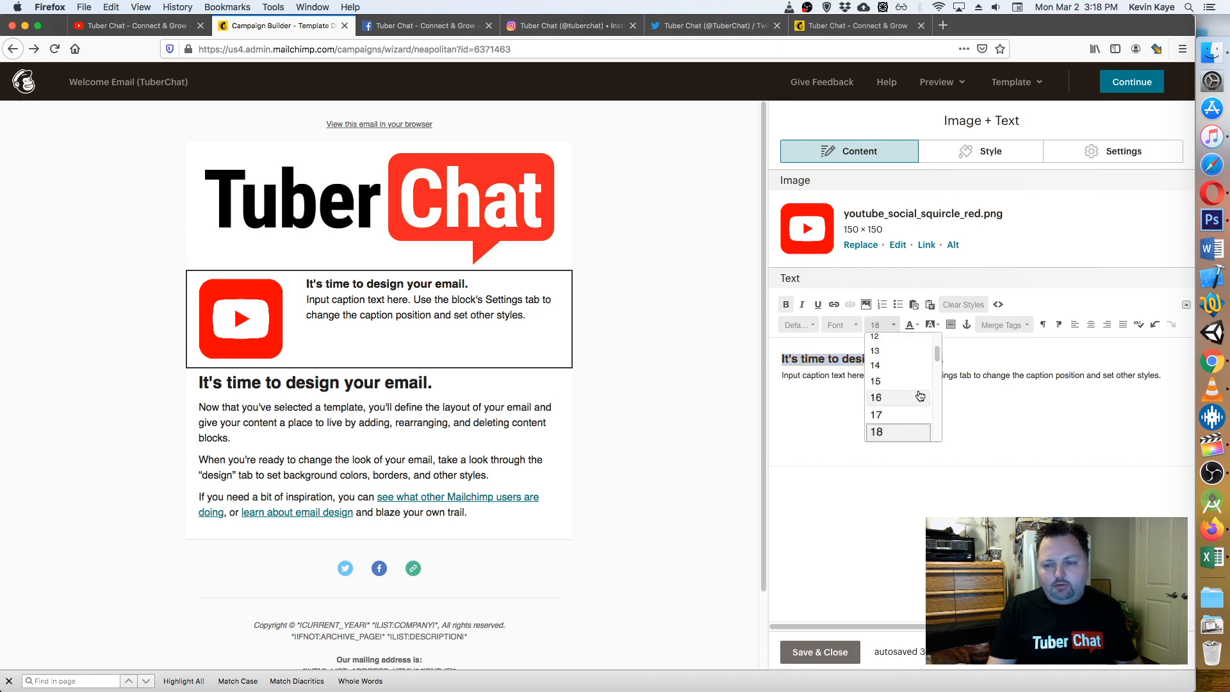
pyautogui.scroll(-2, 903, 404)
pyautogui.scroll(-3, 903, 428)
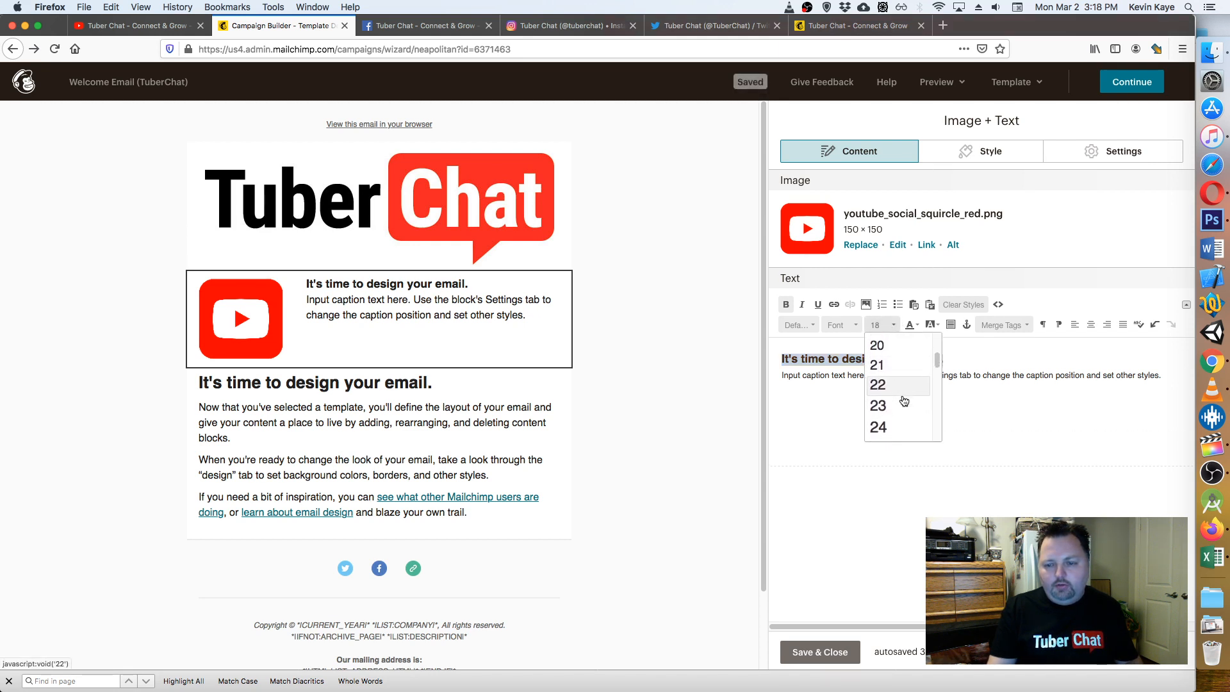
pyautogui.click(905, 419)
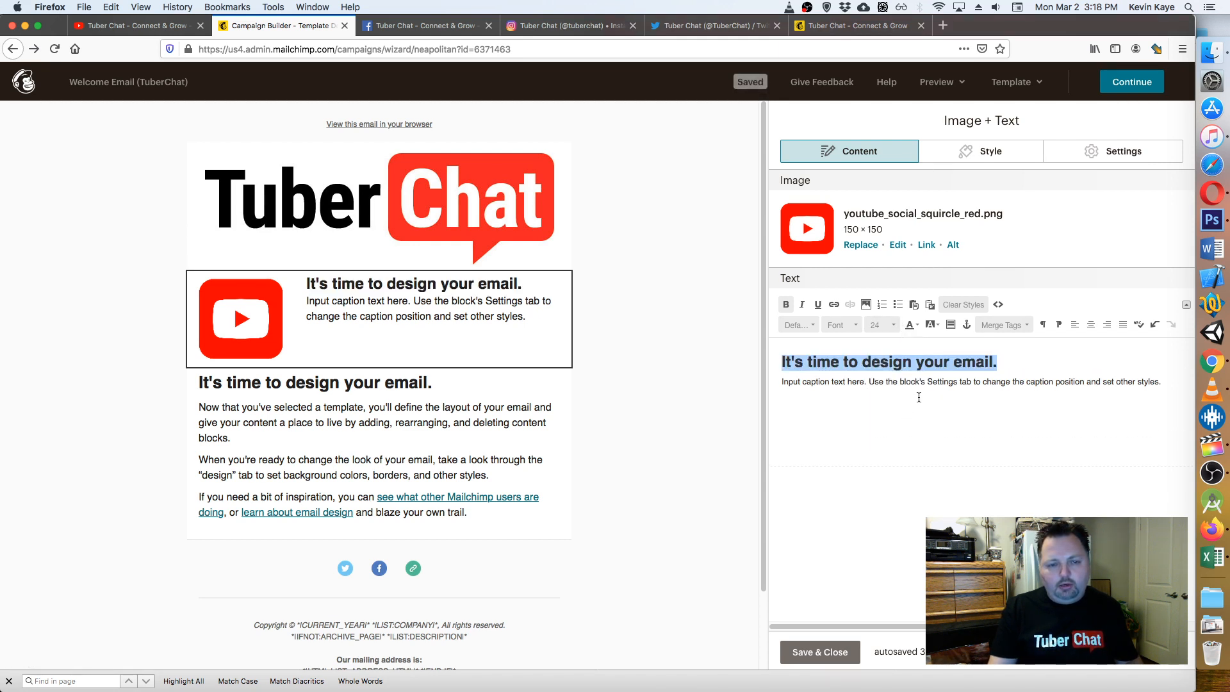
# - Replace the Image + Text block's heading wording with "Subscribe to our YouTube channel."
pyautogui.click(1021, 366)
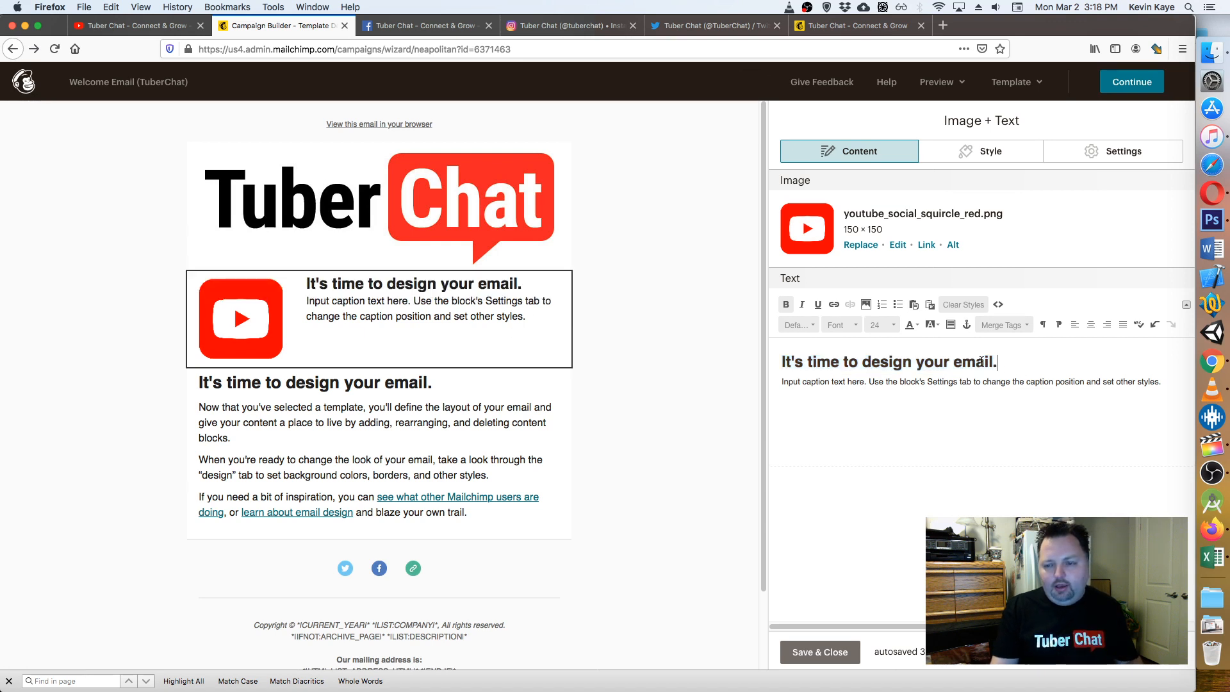
pyautogui.moveTo(994, 362); pyautogui.dragTo(698, 360)
pyautogui.write('Subscribe')
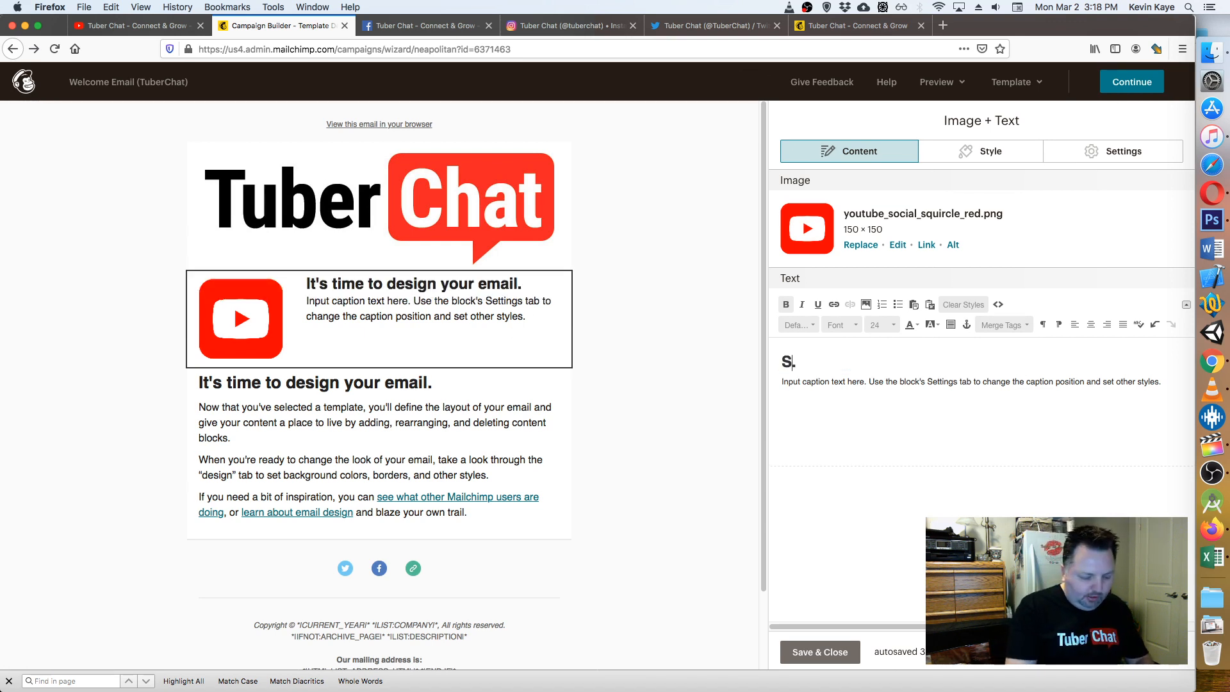
pyautogui.write(' to our ')
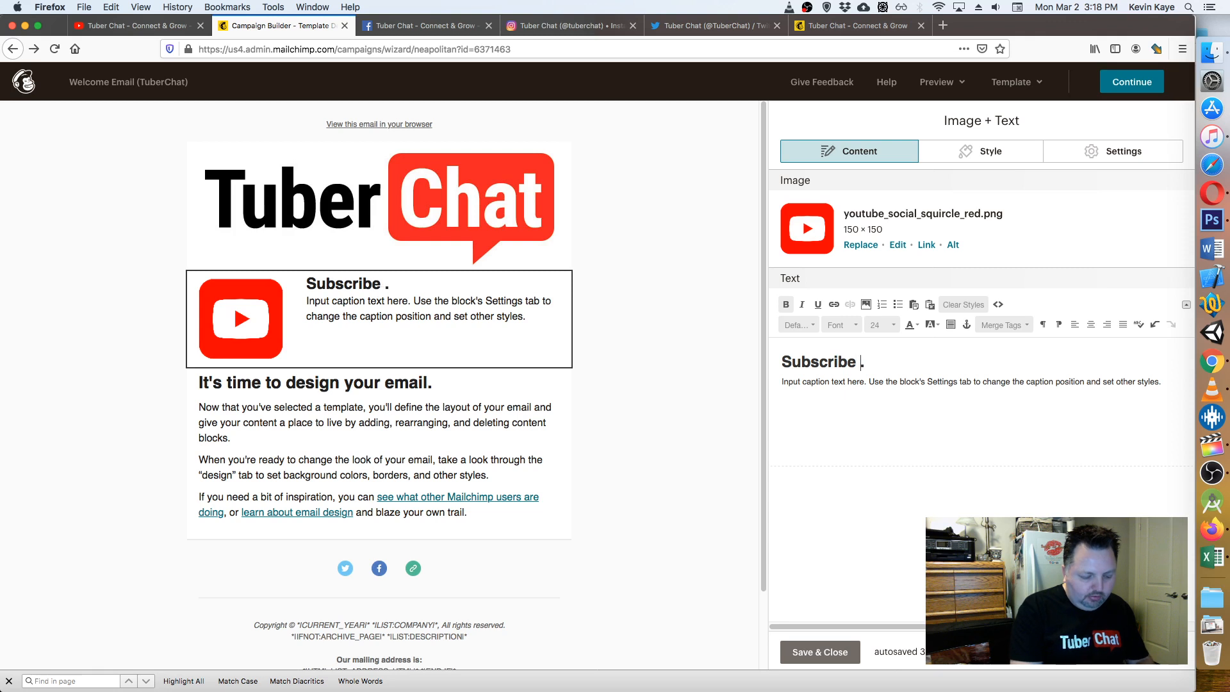
pyautogui.write('YouTube ')
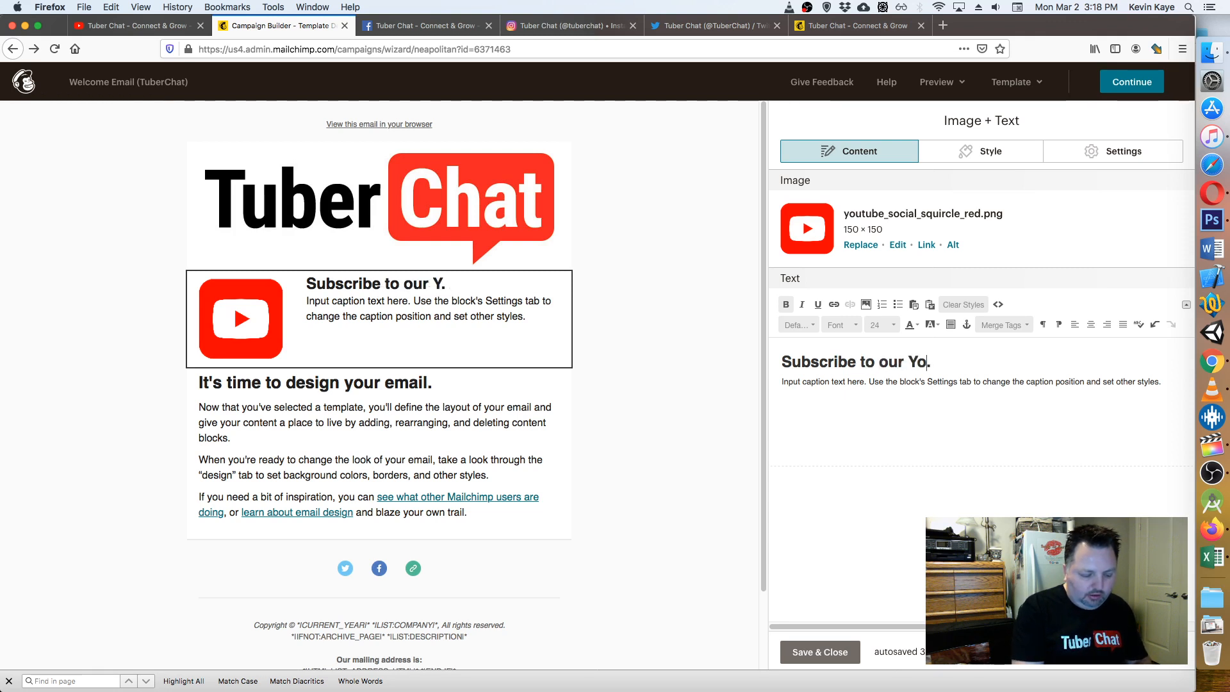
pyautogui.write('channel')
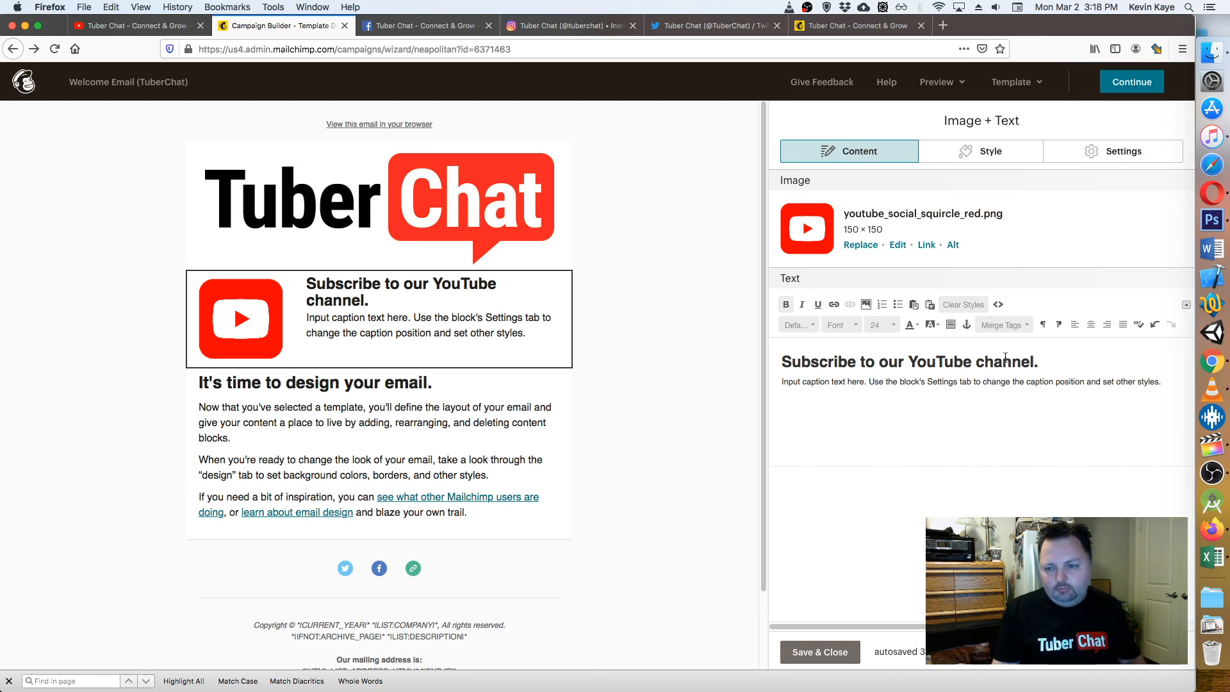
# - Set the "Subscribe to our YouTube channel." heading's font size to 21
pyautogui.moveTo(1043, 359); pyautogui.dragTo(780, 360)
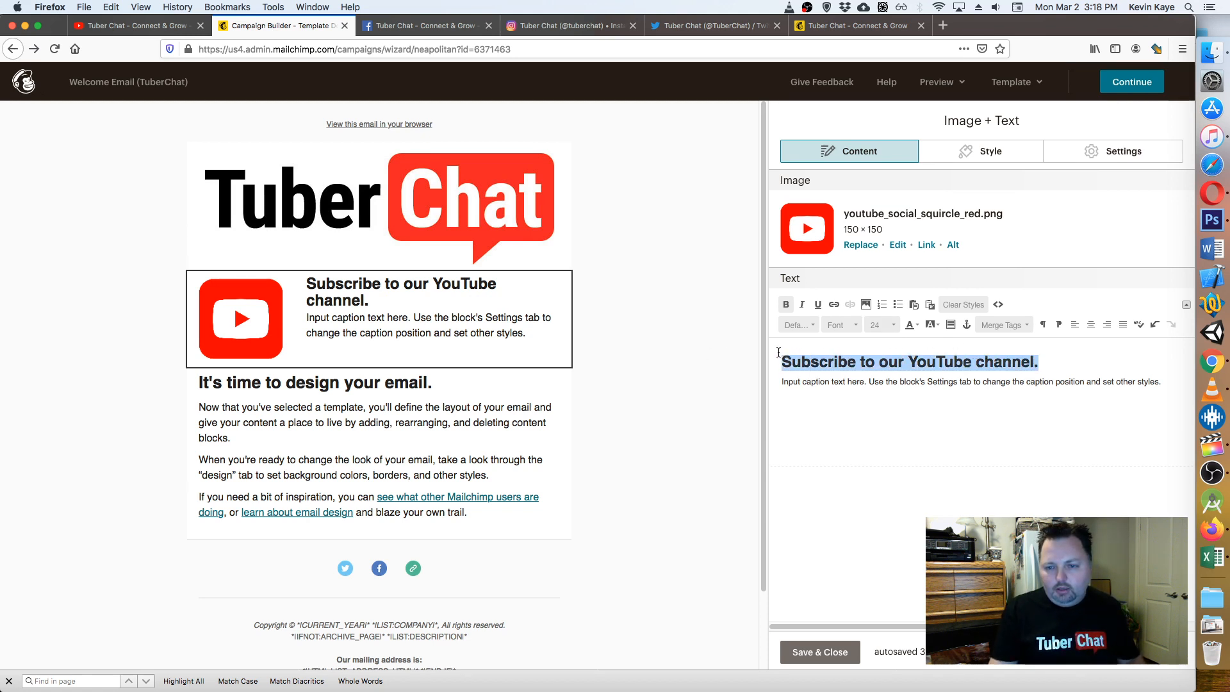
pyautogui.click(895, 329)
pyautogui.click(895, 356)
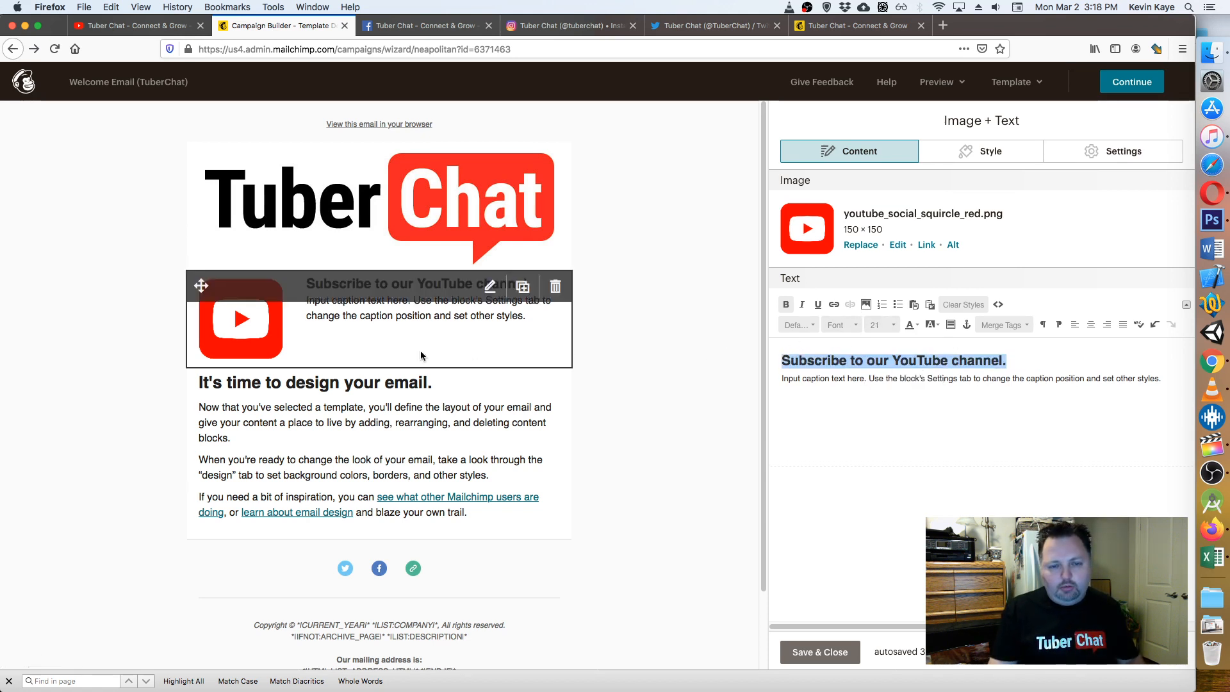
pyautogui.click(1170, 377)
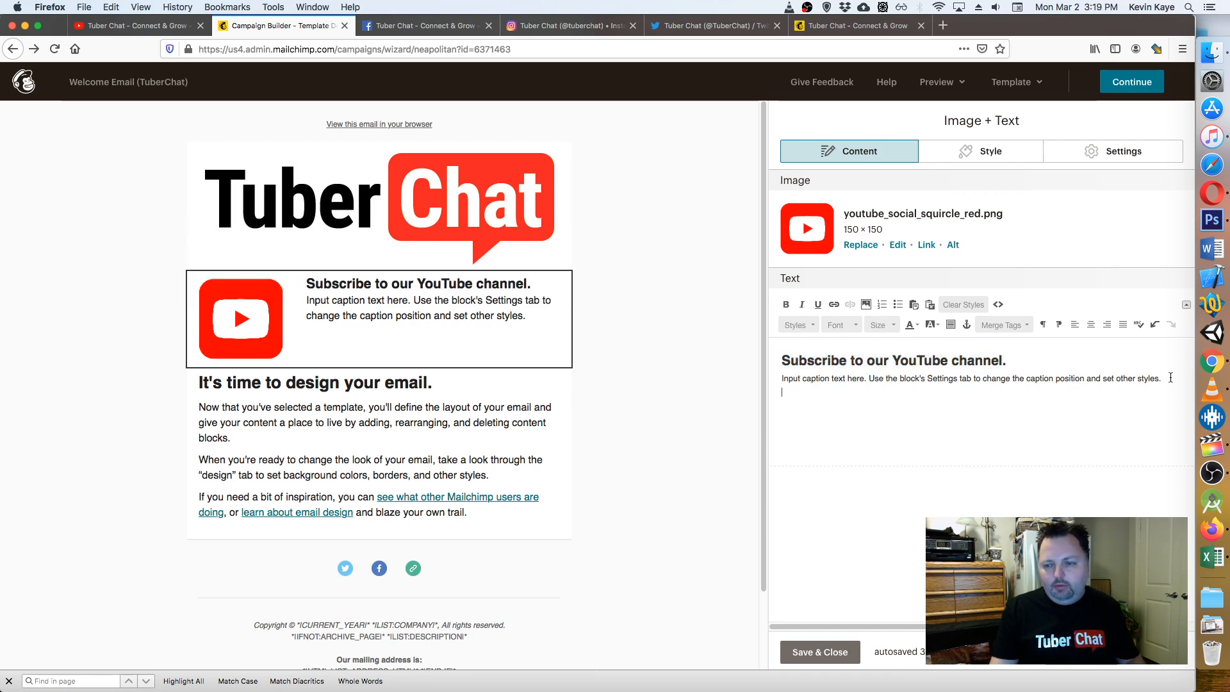
pyautogui.moveTo(1171, 378); pyautogui.dragTo(948, 383)
# - Delete the "It's time to design your email." text block from the email and confirm the deletion
pyautogui.moveTo(455, 413)
pyautogui.click(554, 384)
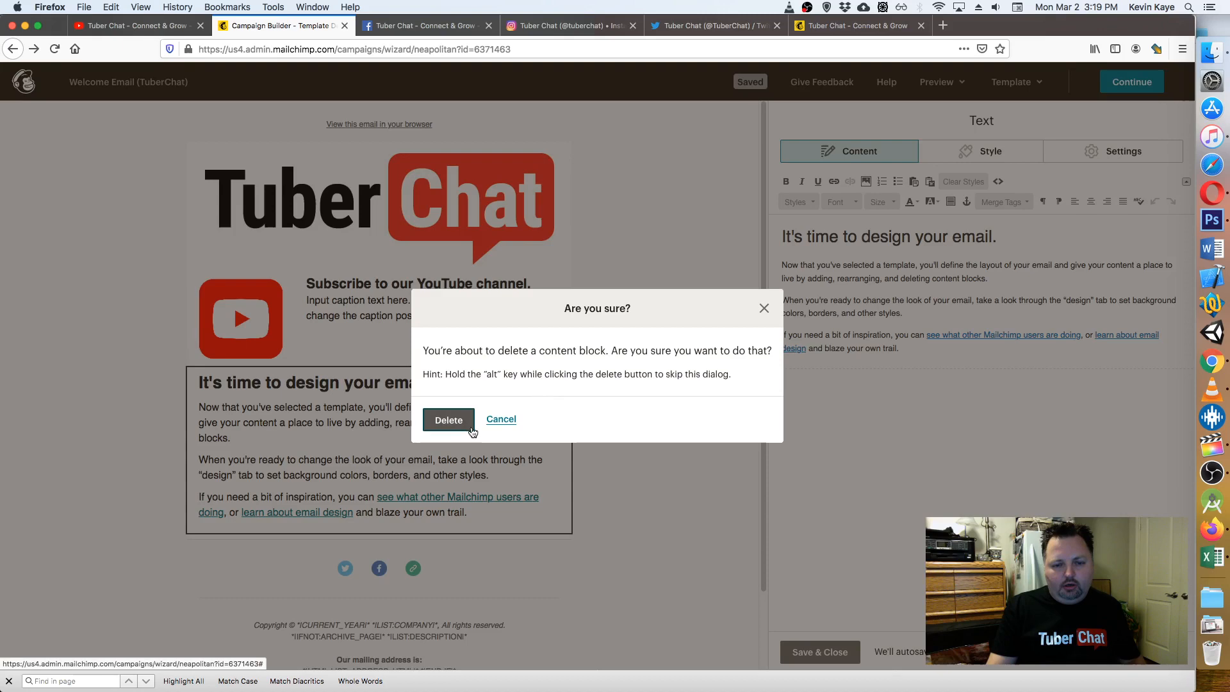
pyautogui.click(448, 421)
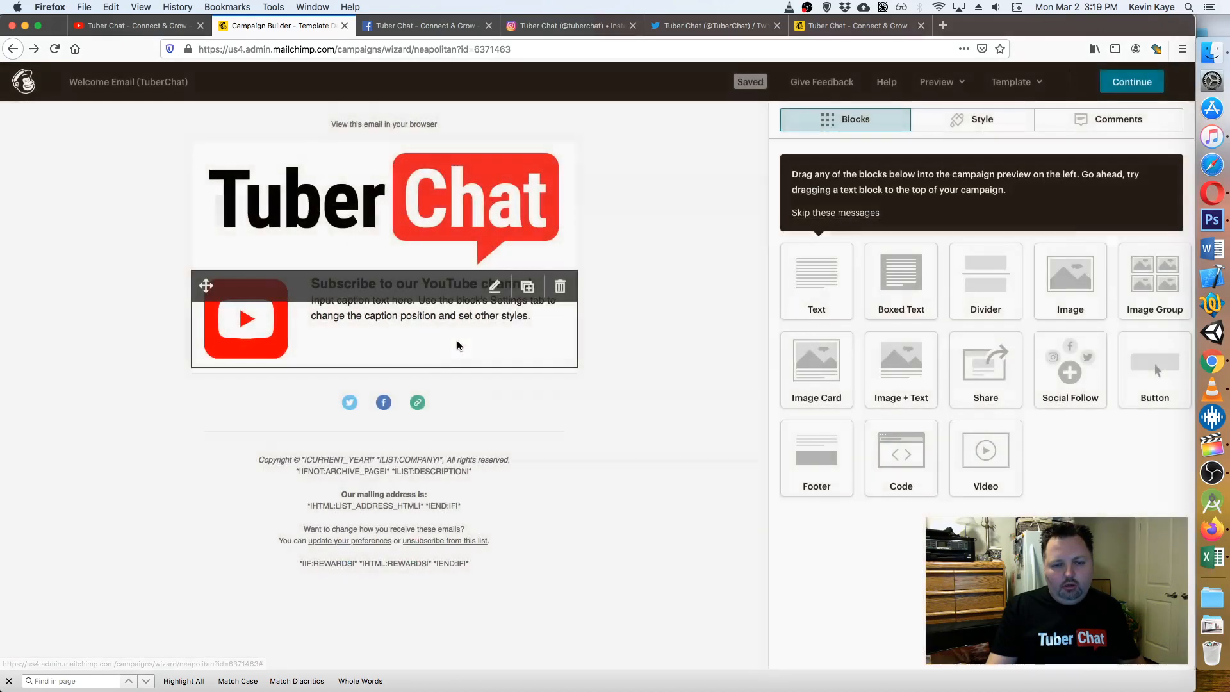
# - Duplicate the YouTube Image + Text block directly below the original
pyautogui.click(458, 346)
pyautogui.click(527, 287)
pyautogui.click(372, 351)
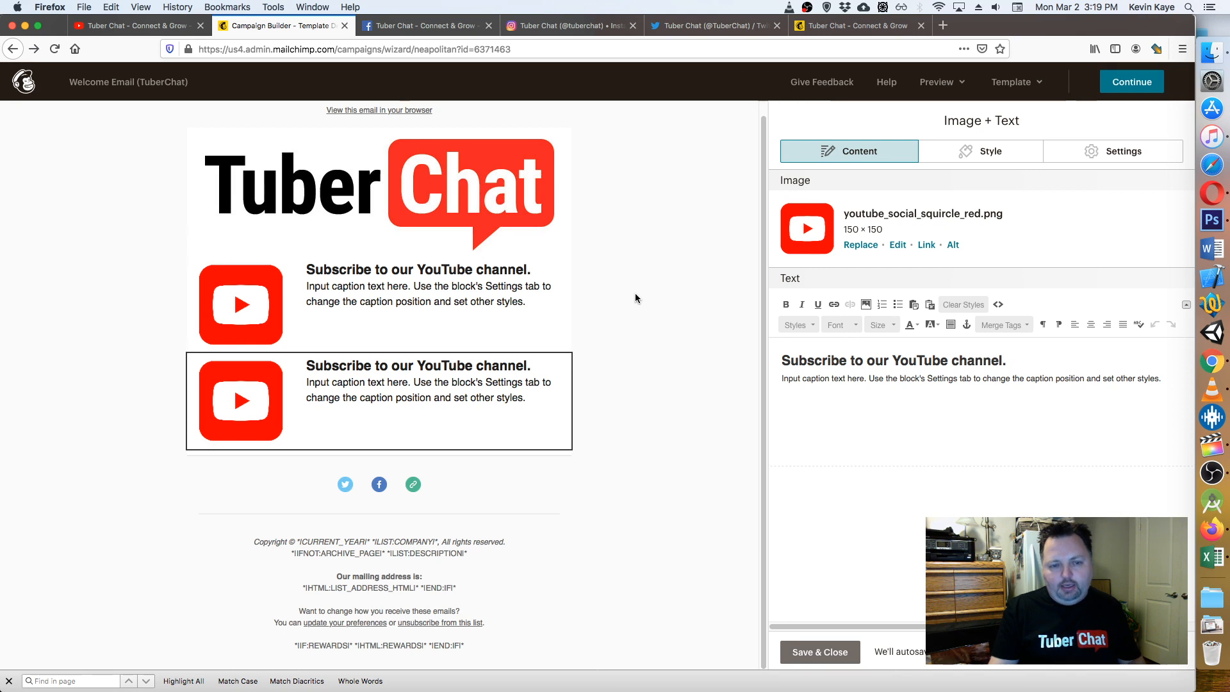
pyautogui.moveTo(439, 404)
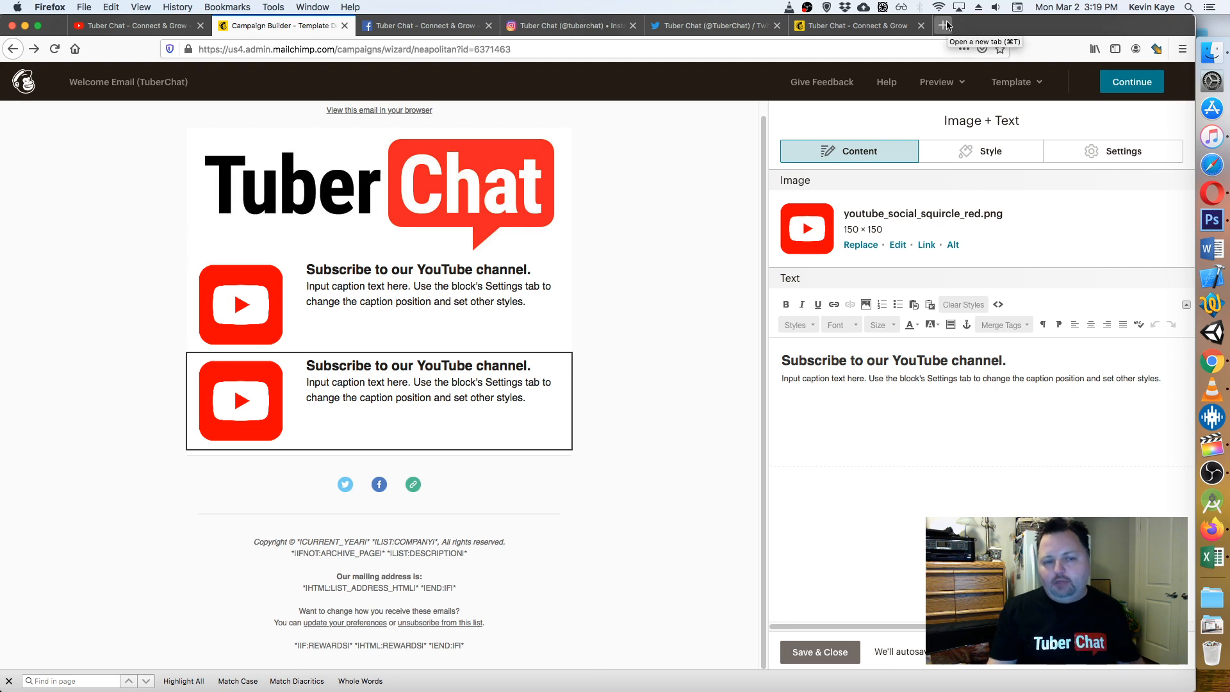
pyautogui.moveTo(456, 320)
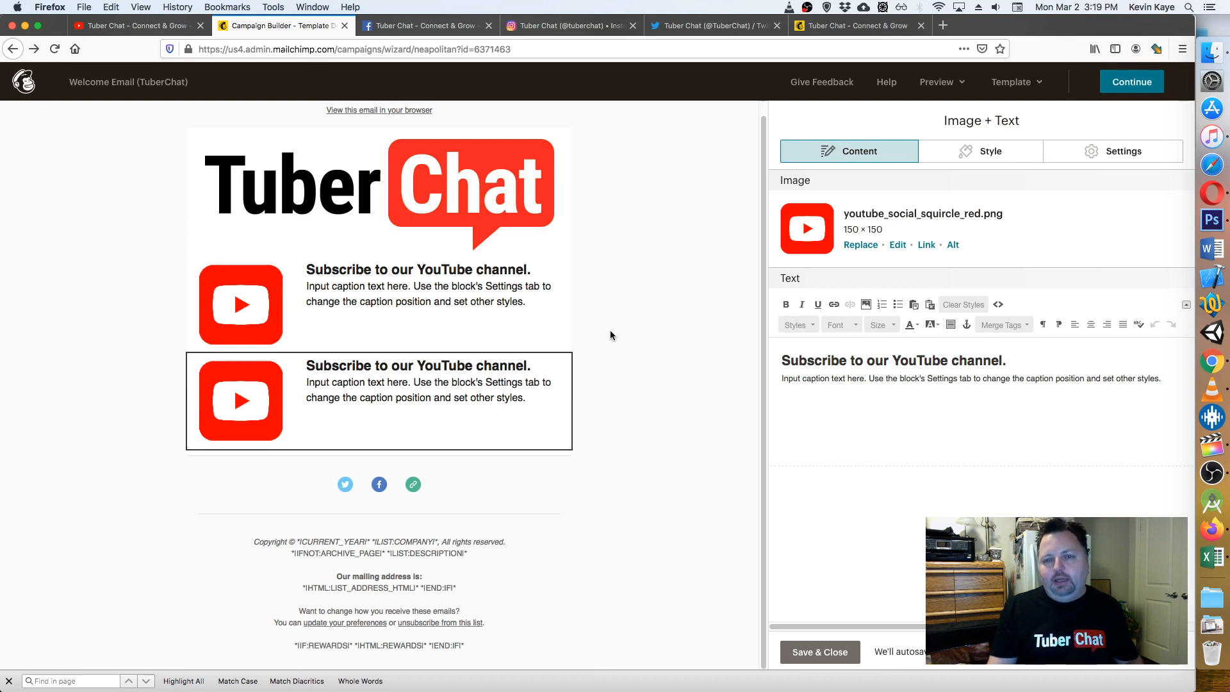
pyautogui.moveTo(498, 416)
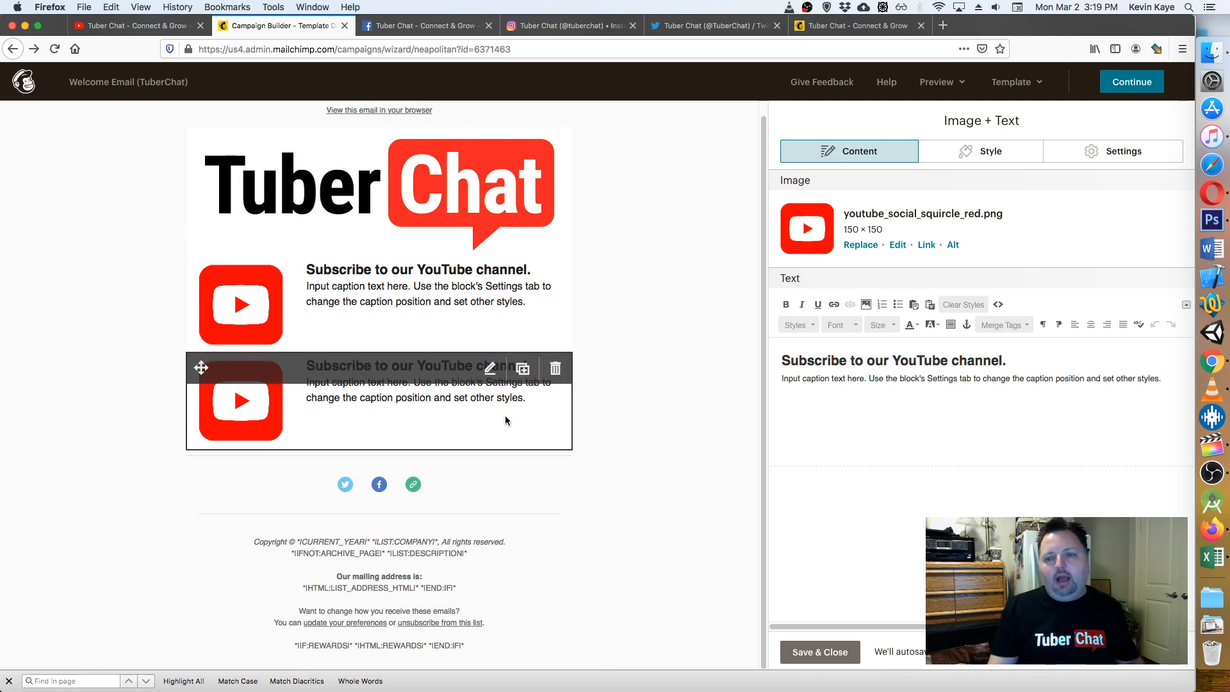
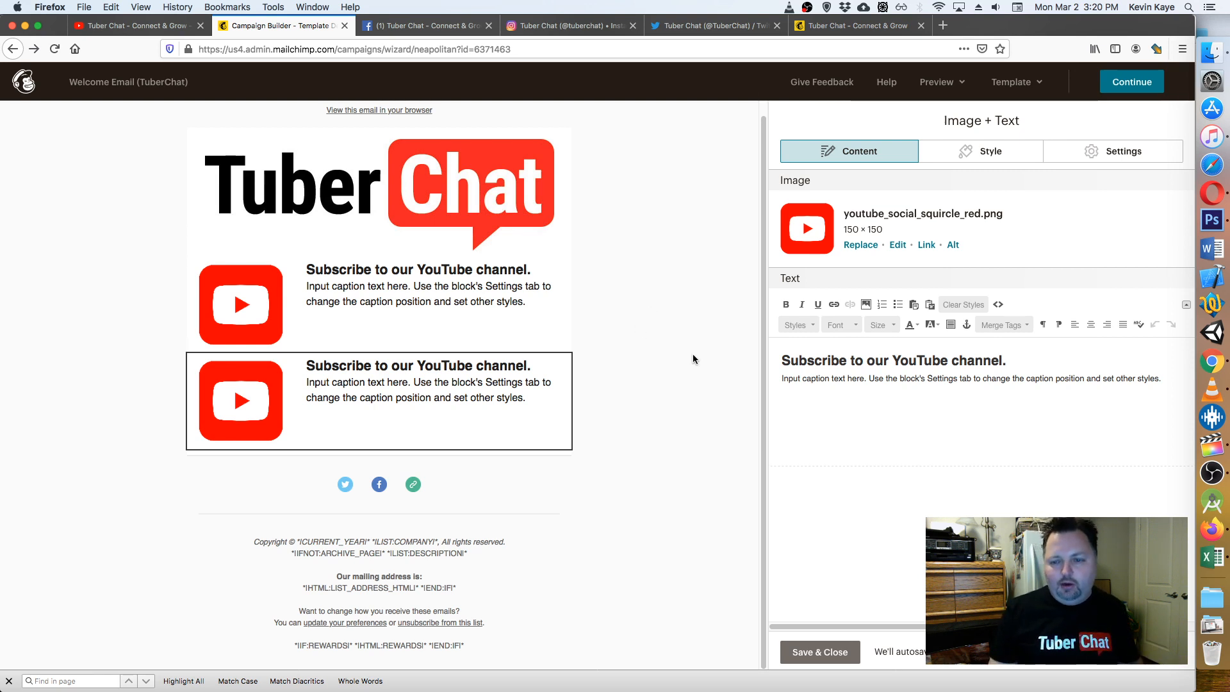
pyautogui.click(925, 416)
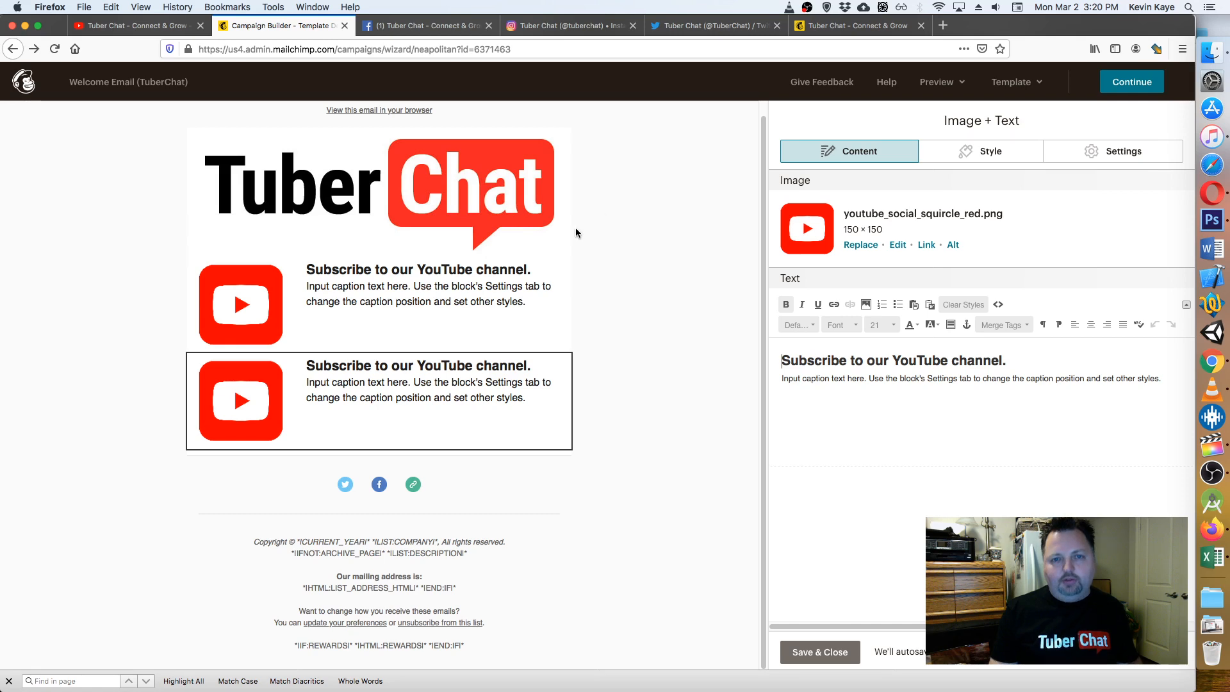
# - Search Google Images for "facebook ios app icon 2020" in a new browser tab
pyautogui.click(943, 27)
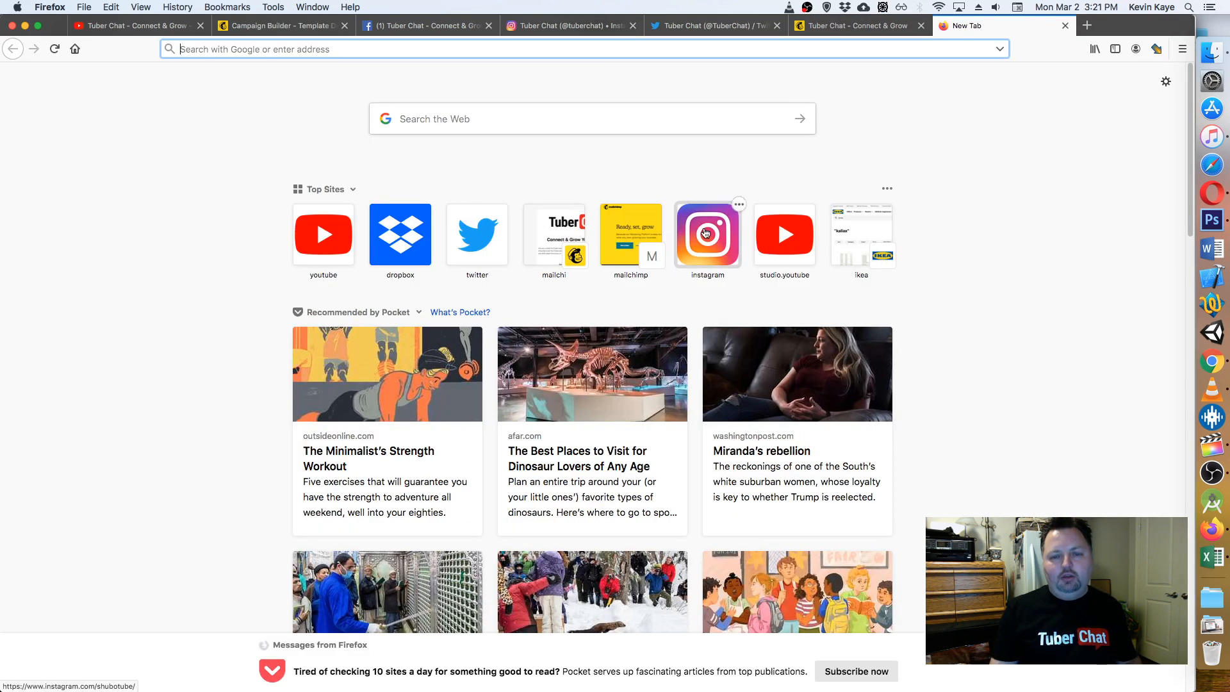
pyautogui.click(577, 118)
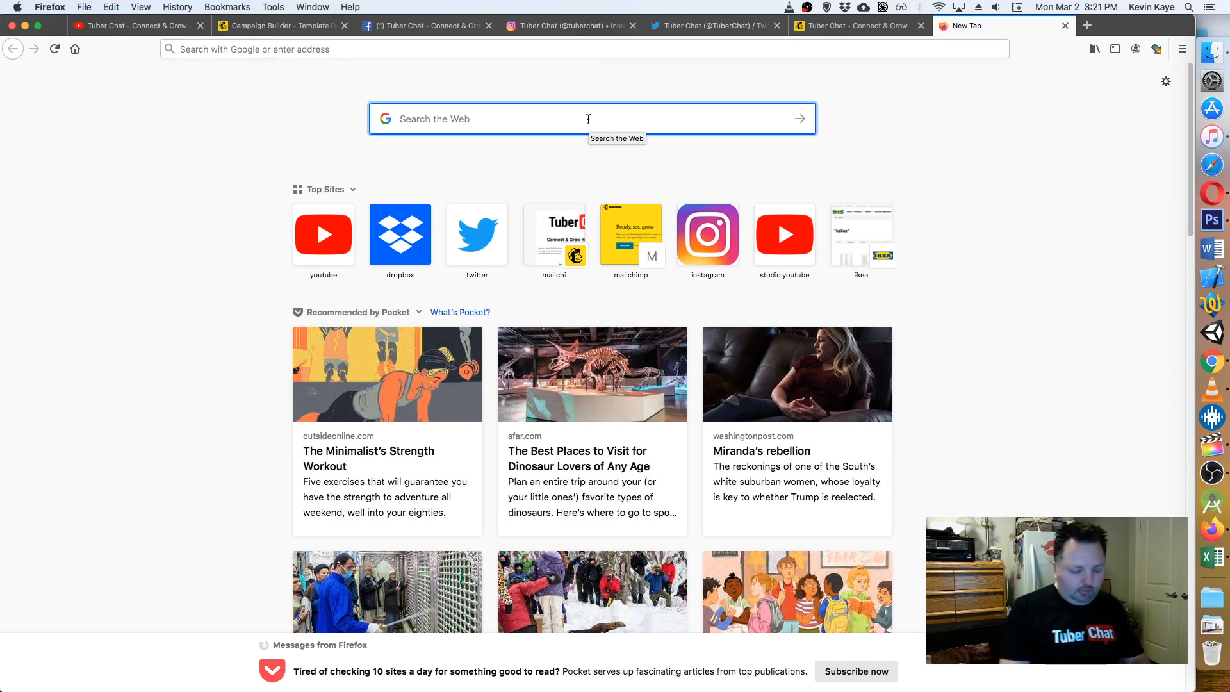
pyautogui.write('facebook')
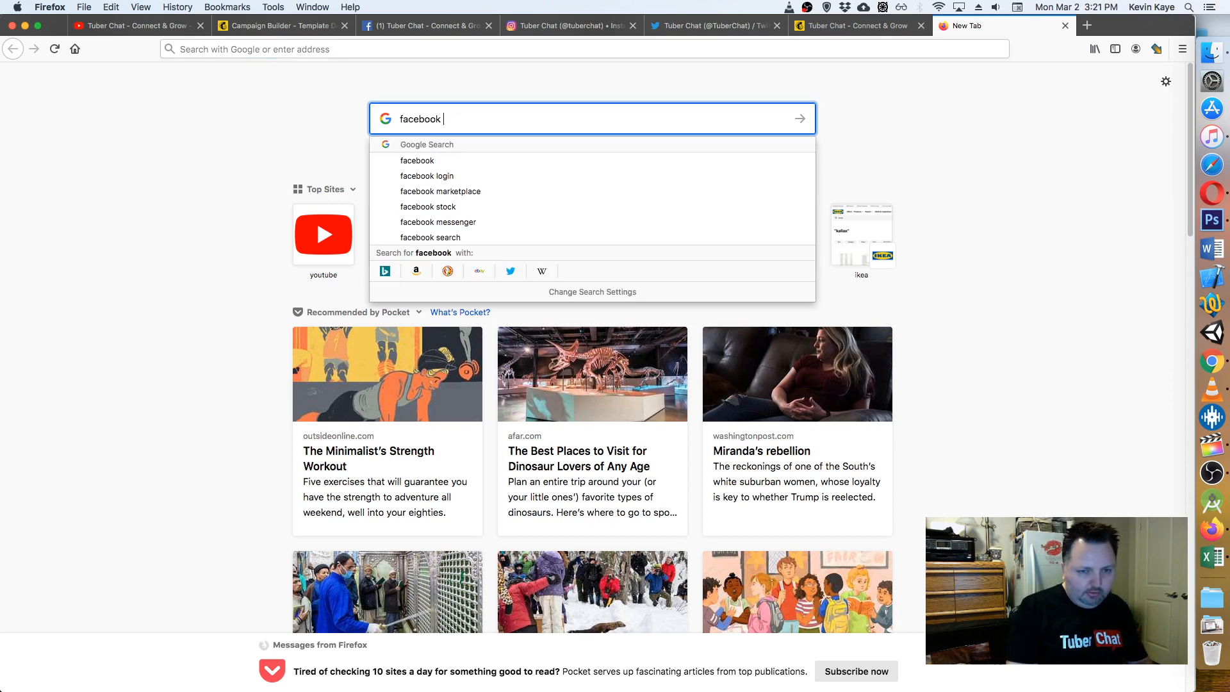
pyautogui.write(' ios')
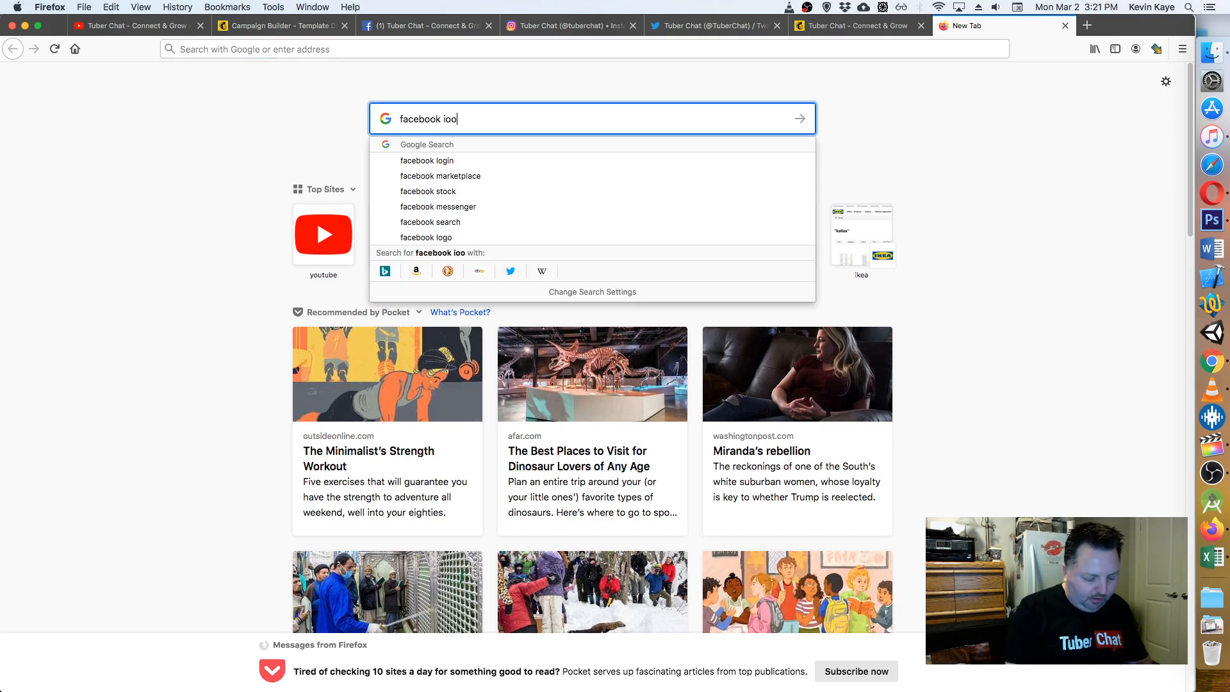
pyautogui.press('BackSpace')
pyautogui.write('s ')
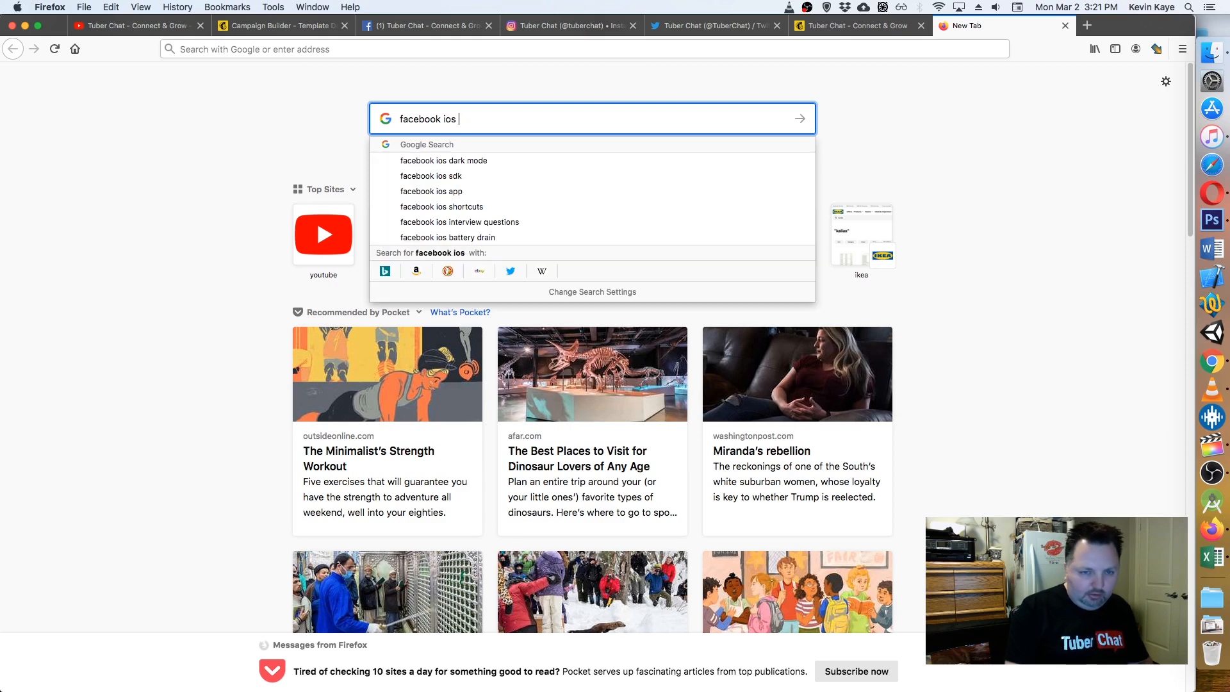
pyautogui.write('app icon 2020')
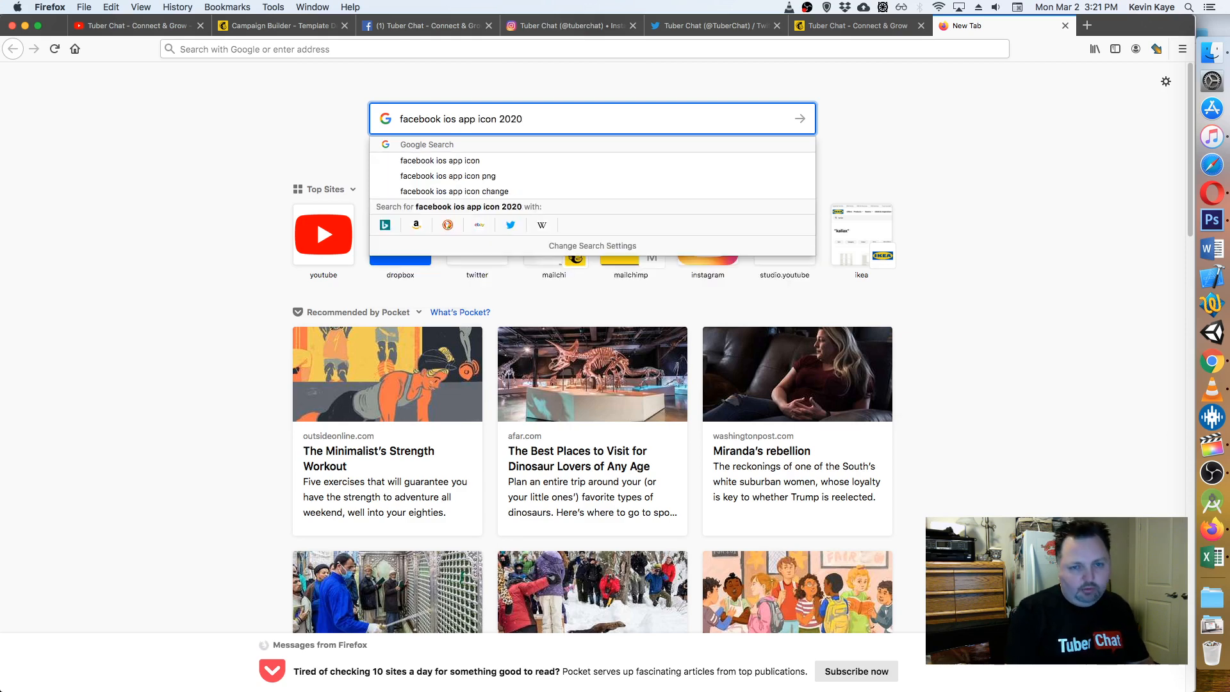
pyautogui.press('Return')
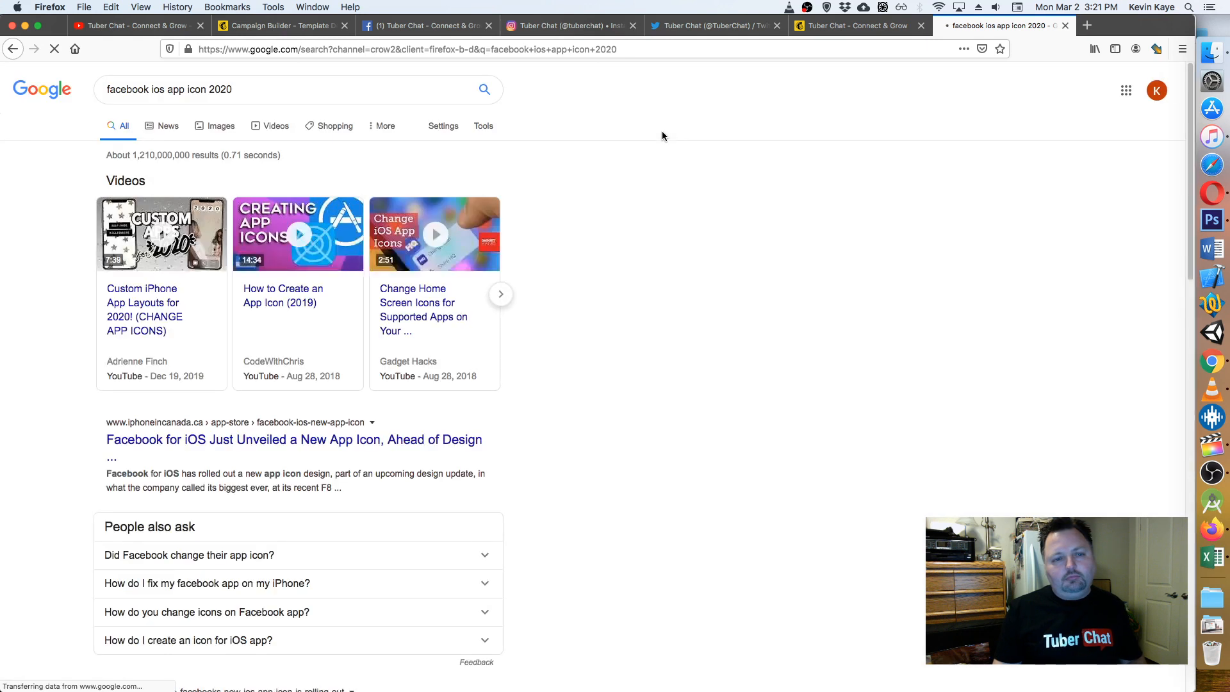
pyautogui.click(222, 127)
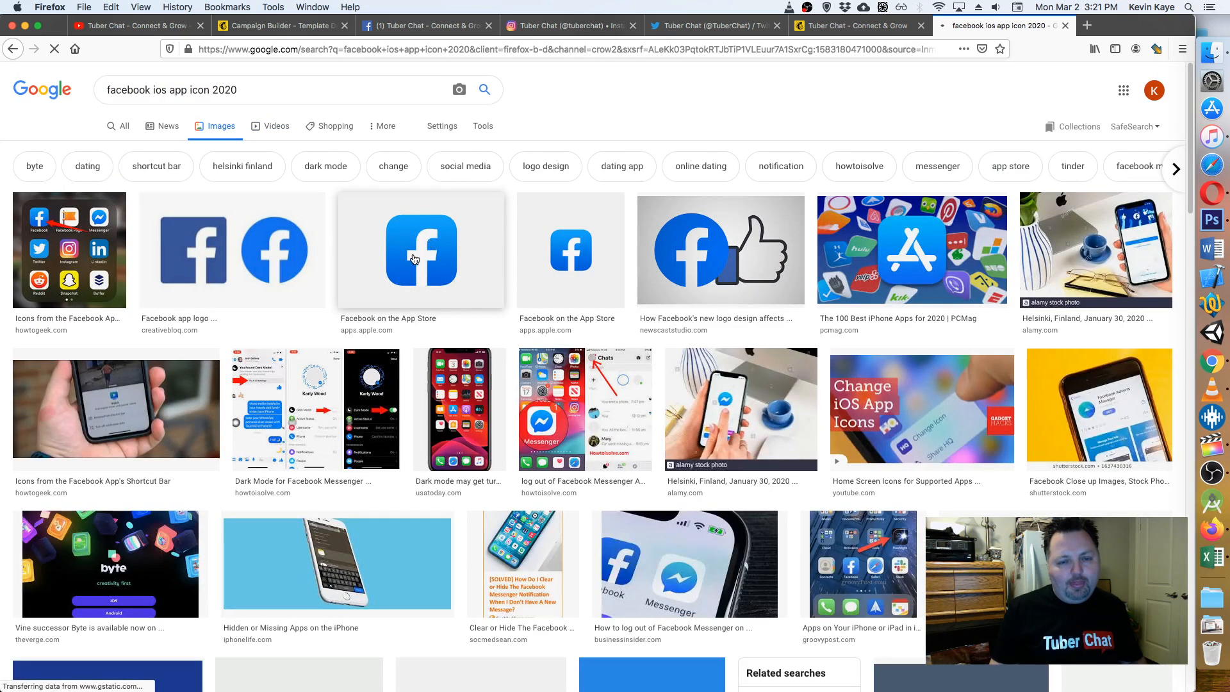
# - Save the "Facebook on the App Store" icon image to the Downloads folder as FacbookMCicon
pyautogui.click(451, 250)
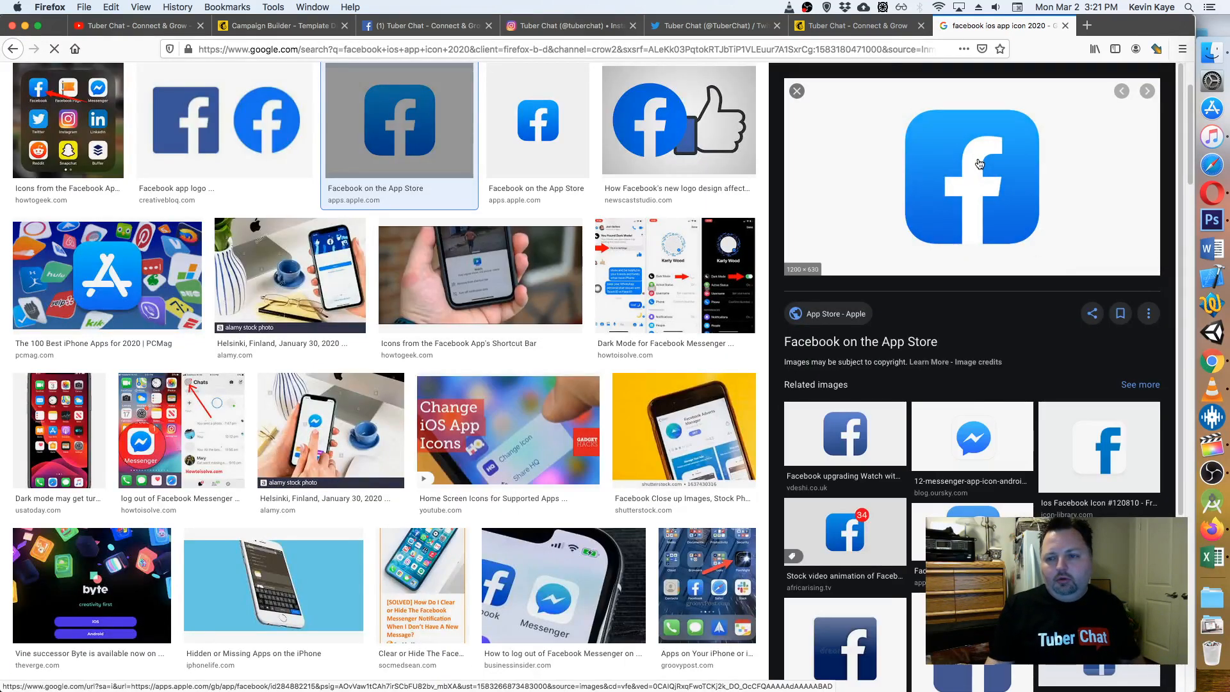
pyautogui.rightClick(980, 165)
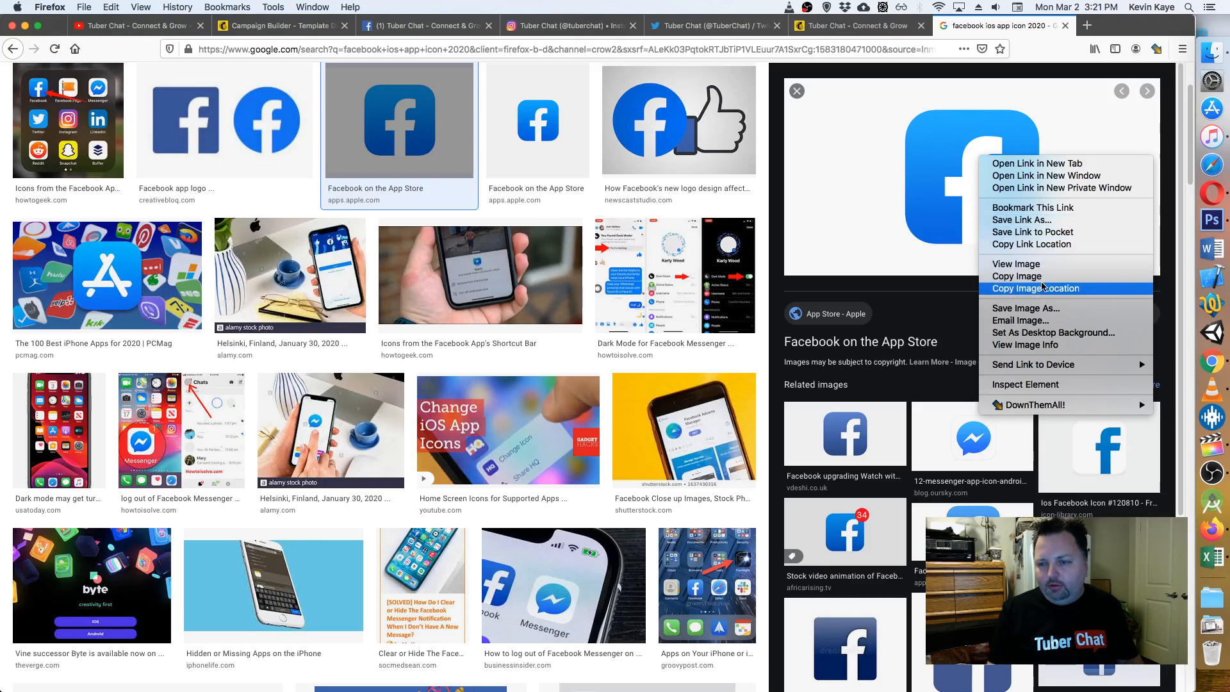
pyautogui.click(1042, 288)
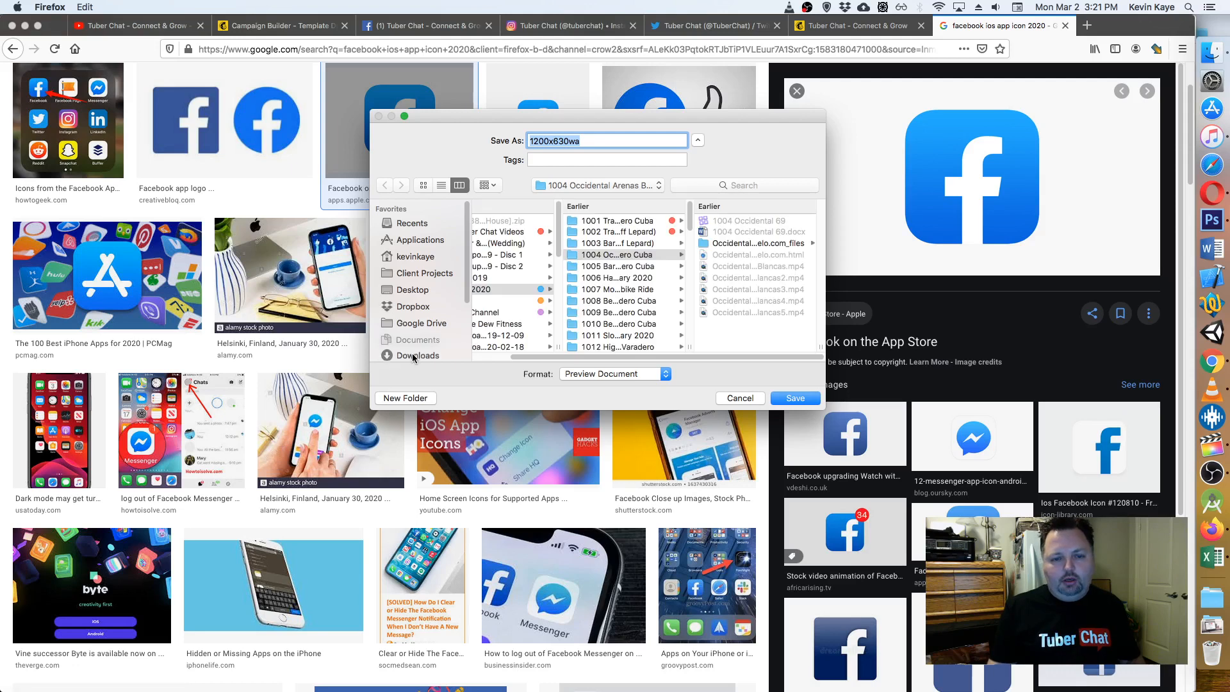
pyautogui.scroll(-1, 411, 346)
pyautogui.moveTo(408, 325); pyautogui.dragTo(410, 341)
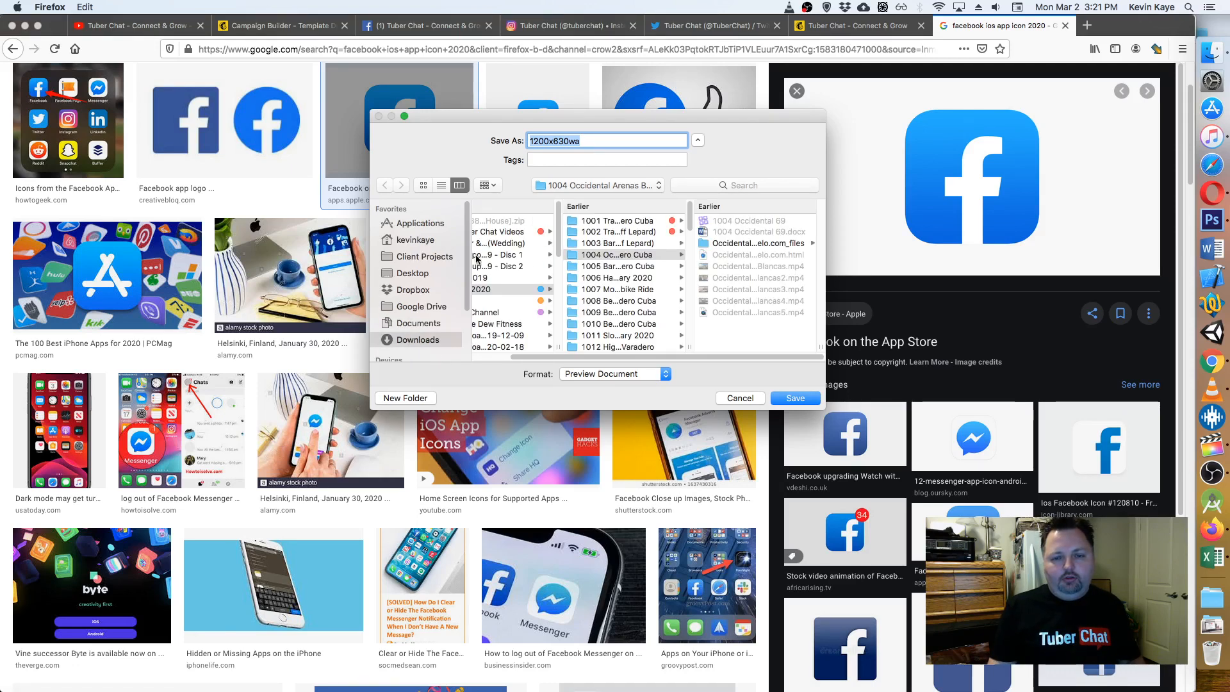
pyautogui.hscroll(-2, 535, 218)
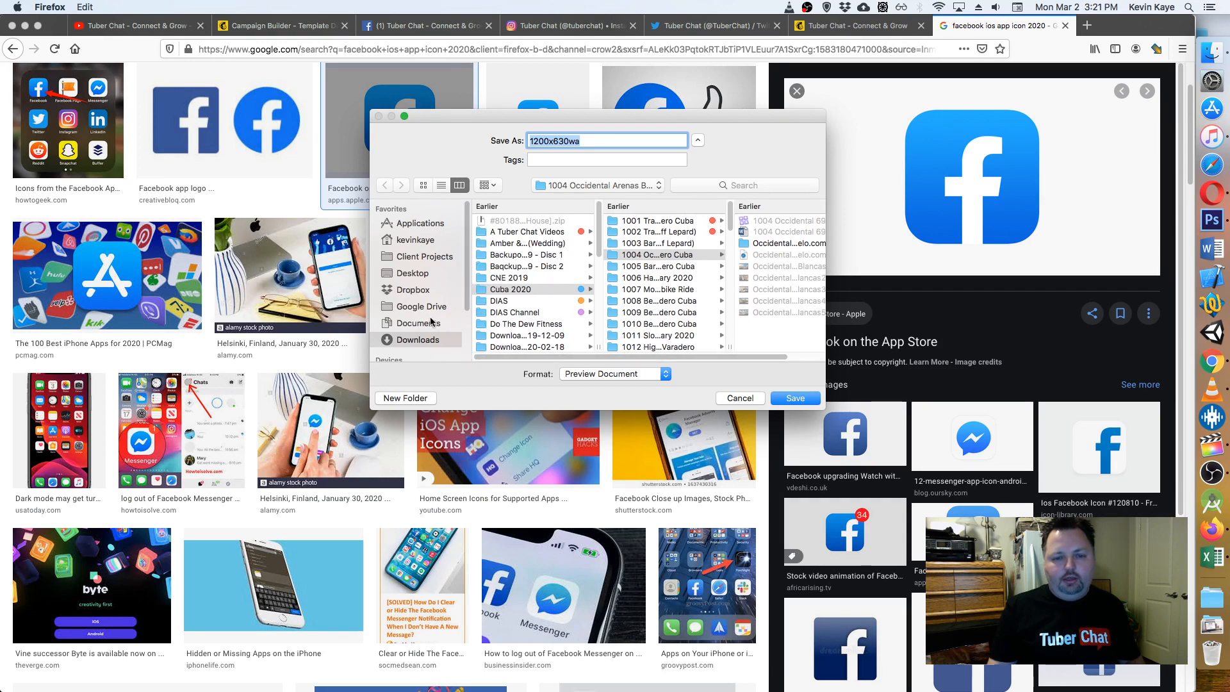
pyautogui.click(417, 339)
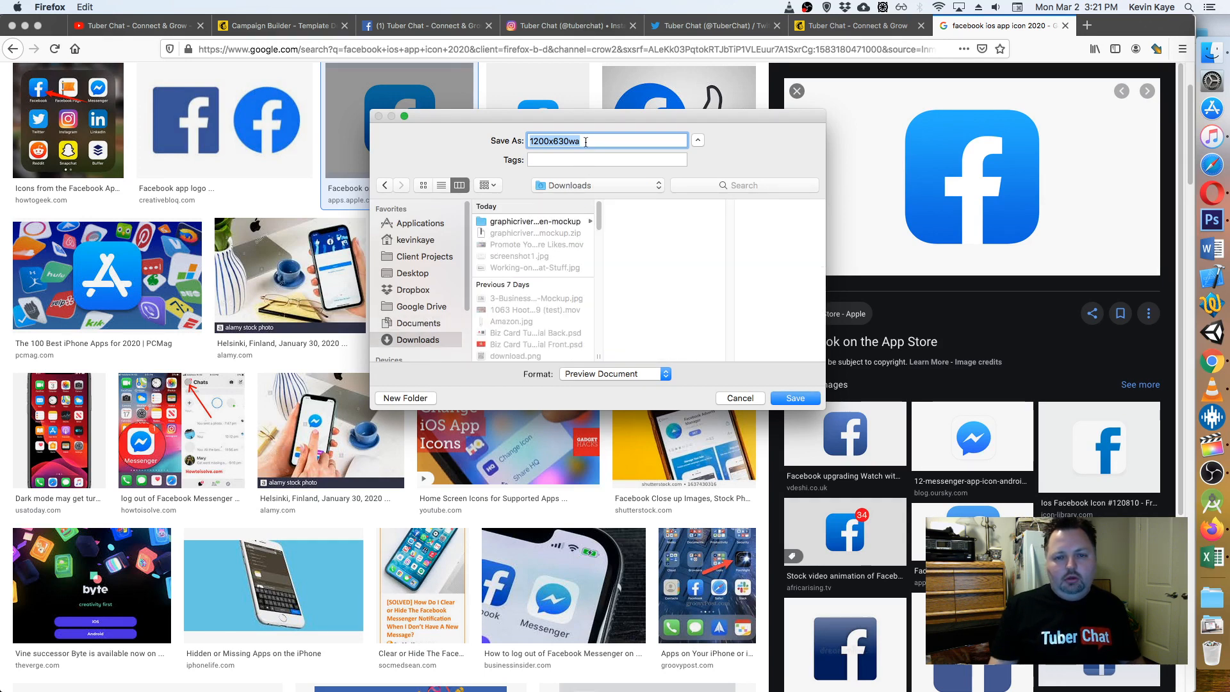
pyautogui.write('Facbook')
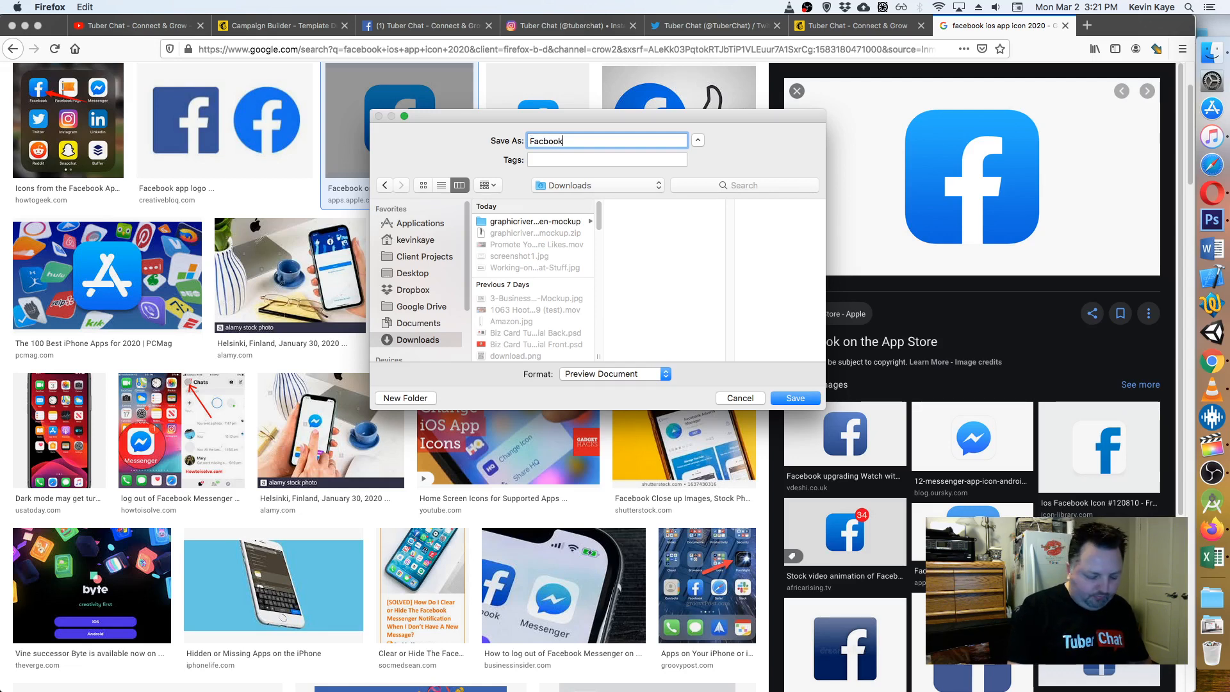
pyautogui.write('MCicon')
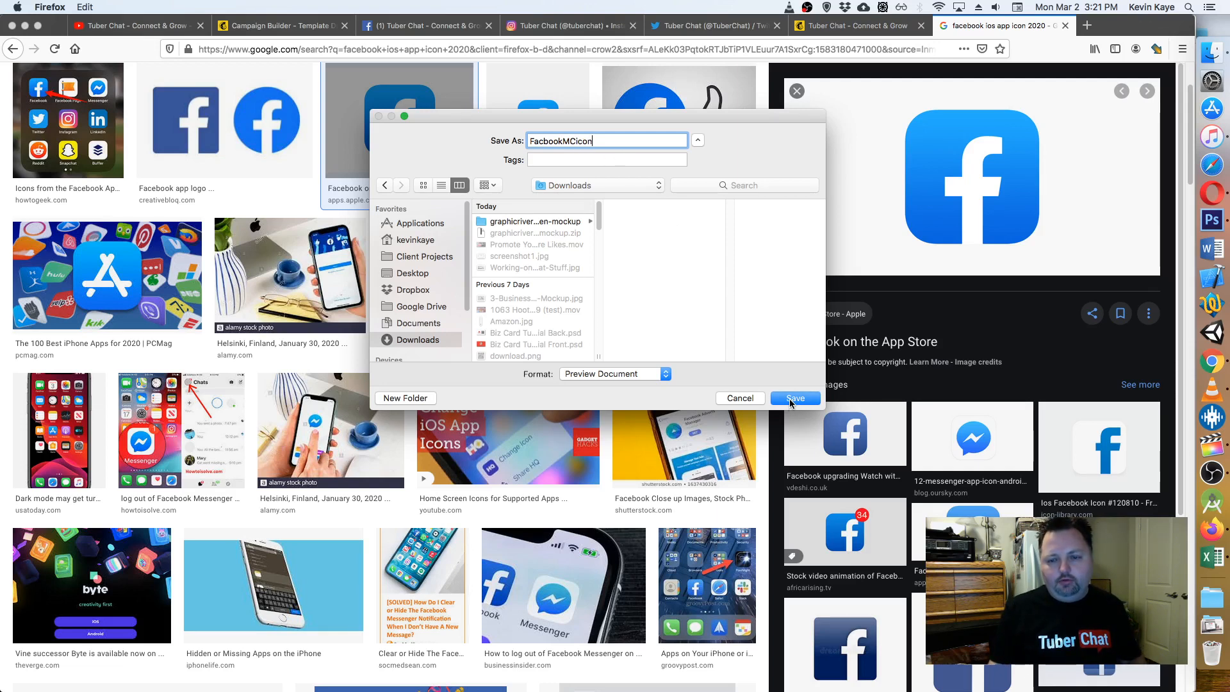
pyautogui.click(792, 402)
# - Search Google Images for "youtube on the app store" and look through the icon results
pyautogui.click(838, 43)
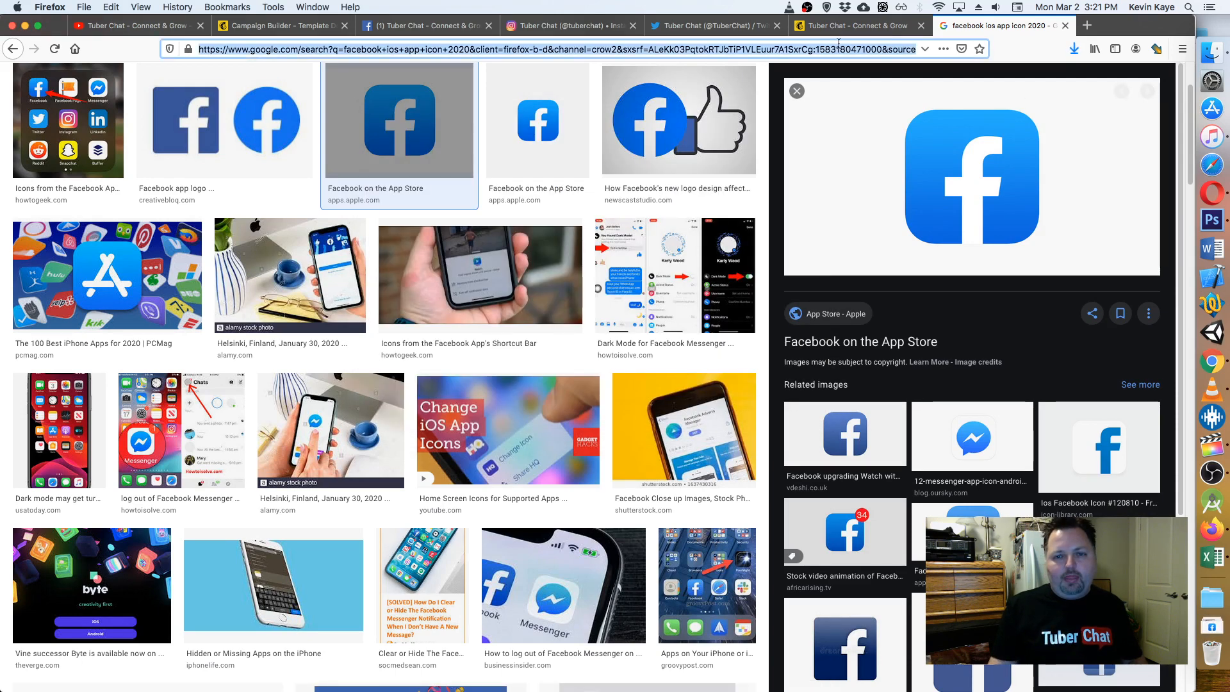
pyautogui.write('yout')
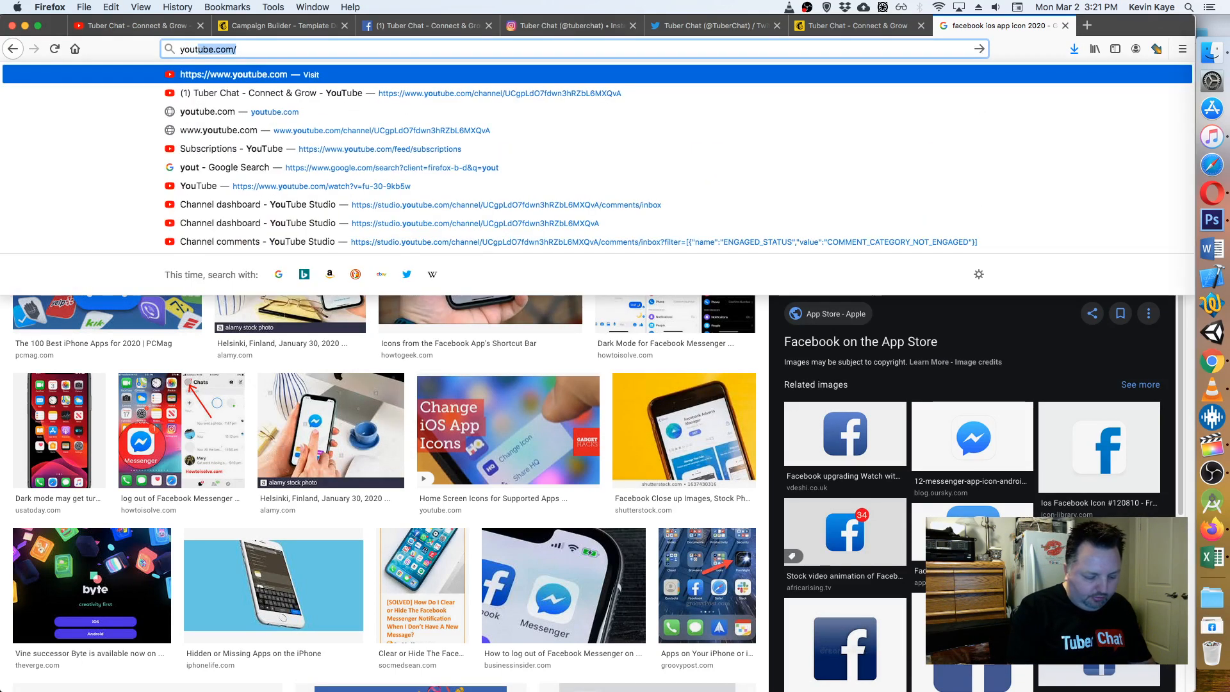
pyautogui.write('ube on the a')
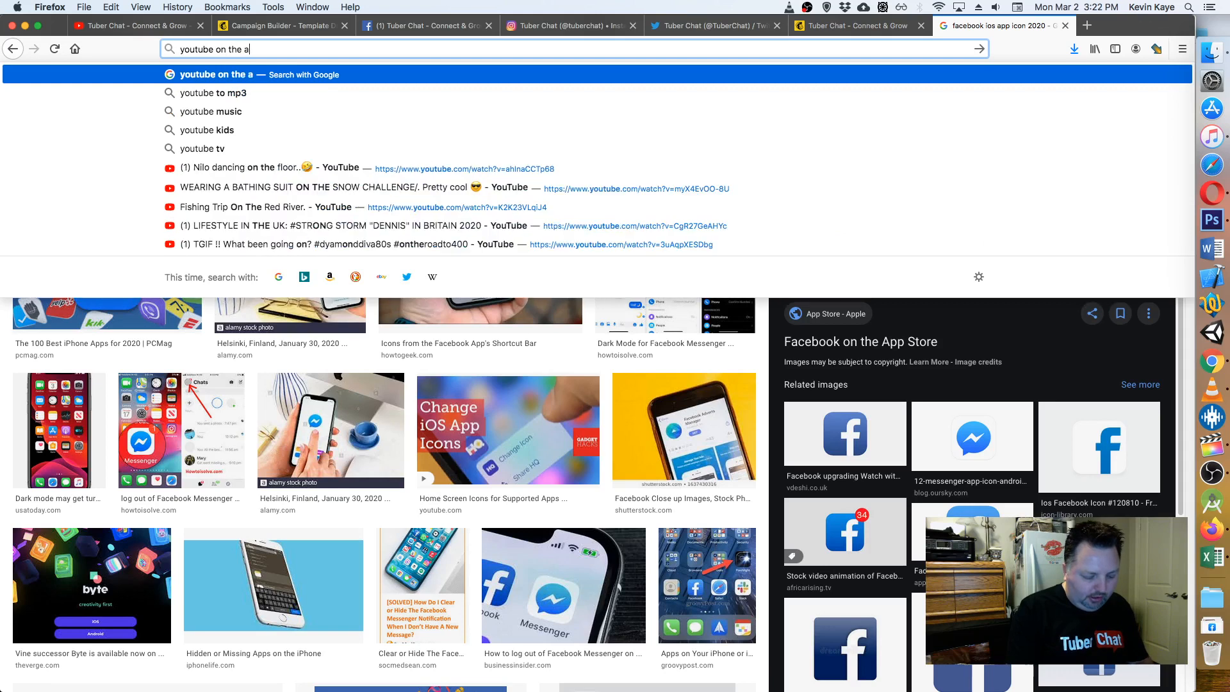
pyautogui.write('pp store')
pyautogui.press('Return')
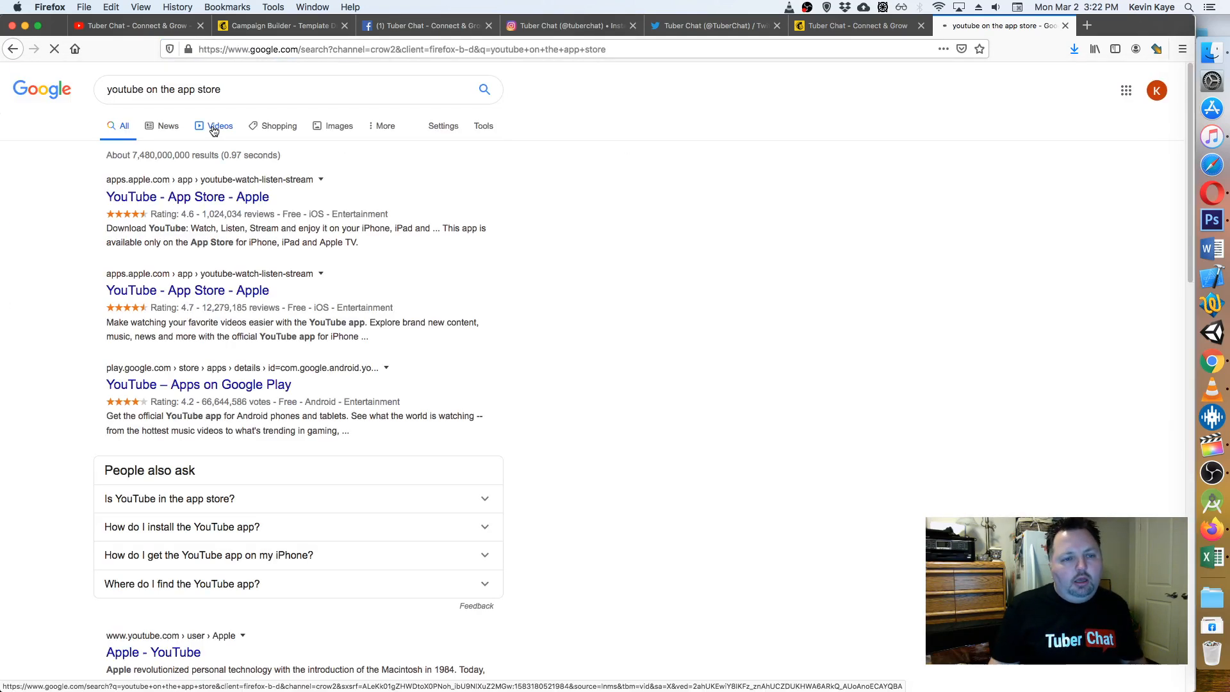
pyautogui.click(198, 127)
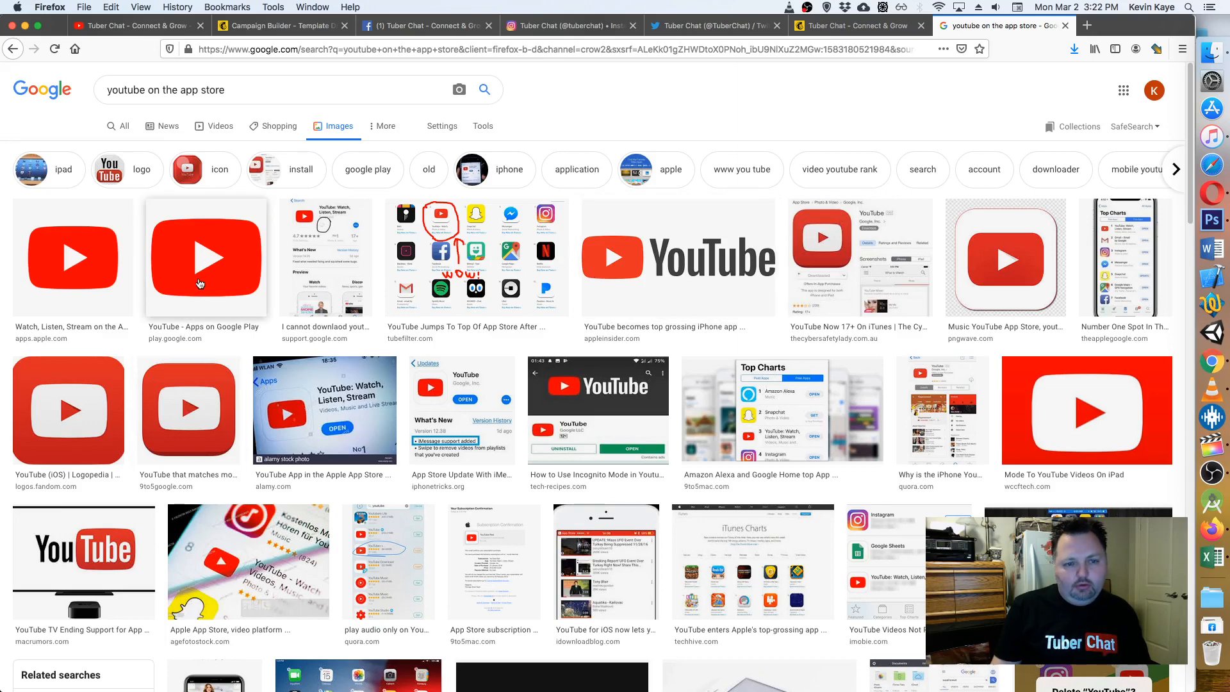
pyautogui.scroll(-2, 562, 420)
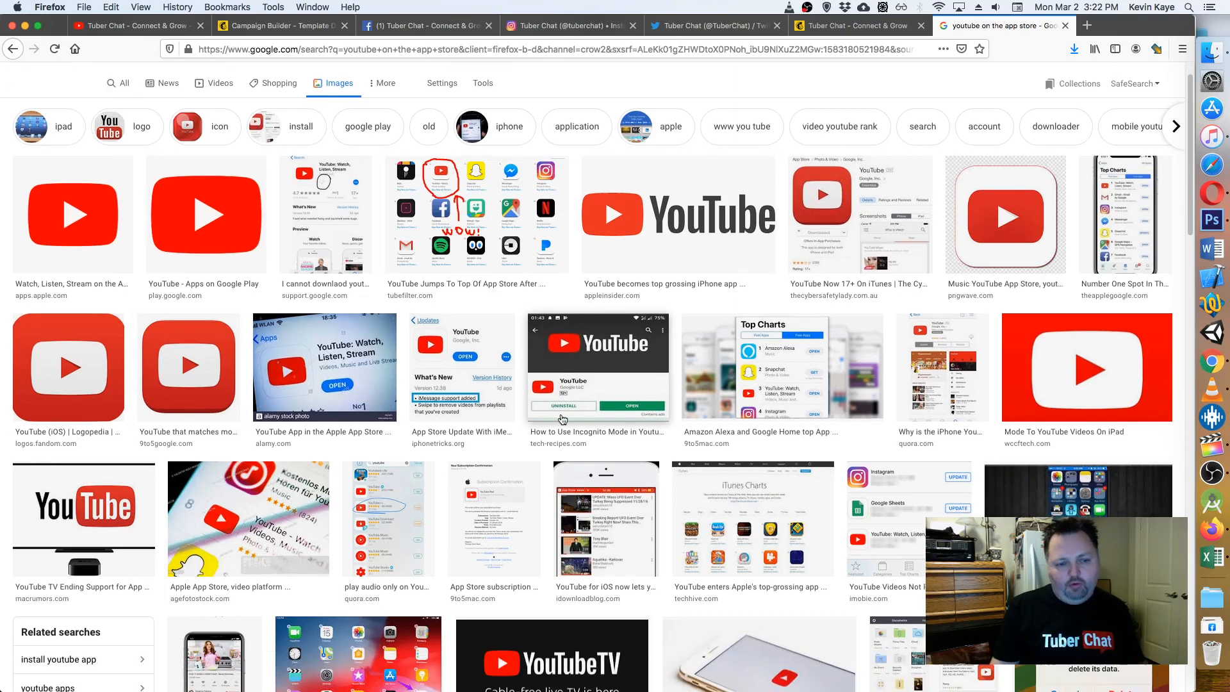
pyautogui.scroll(-3, 562, 420)
pyautogui.scroll(5, 562, 420)
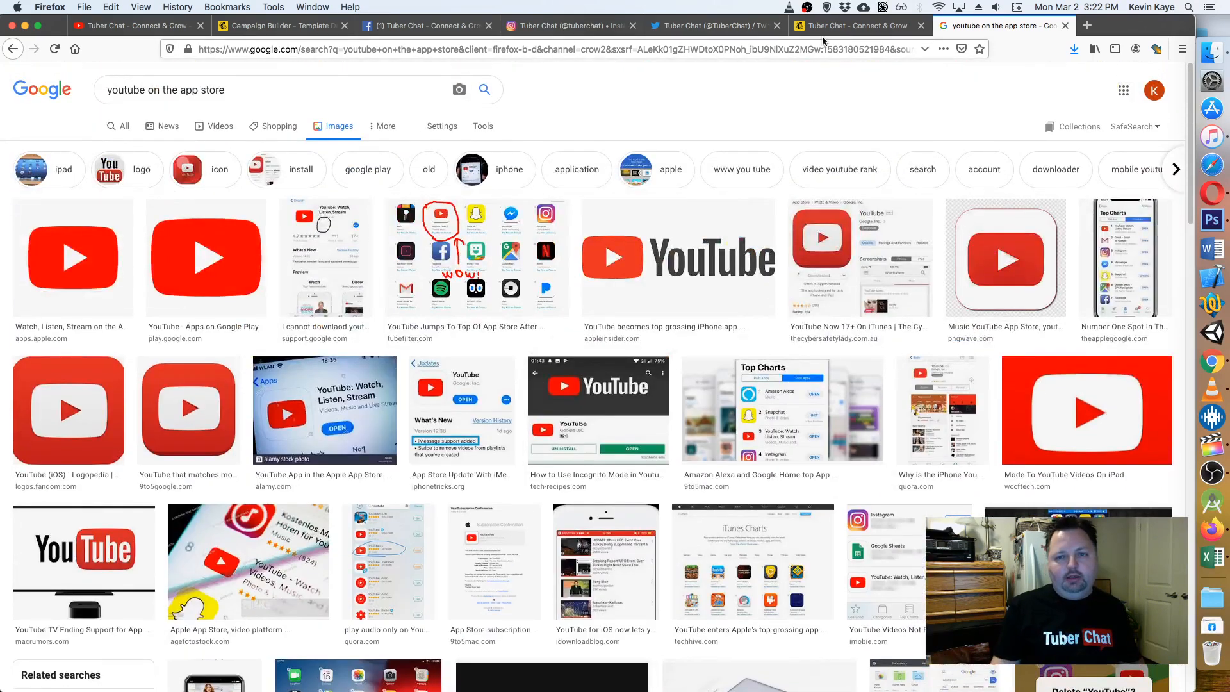
# - Replace the duplicated Image + Text block's YouTube image in the Mailchimp email with FacbookMCicon.png uploaded from Downloads
pyautogui.click(856, 27)
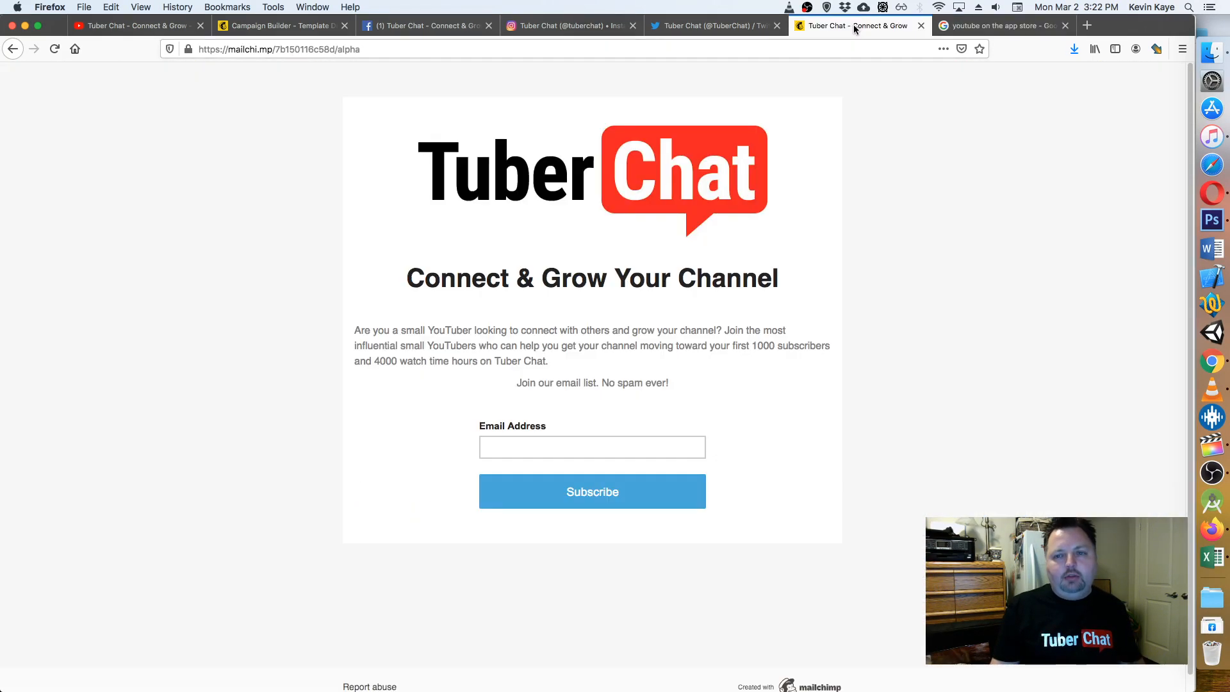
pyautogui.click(281, 26)
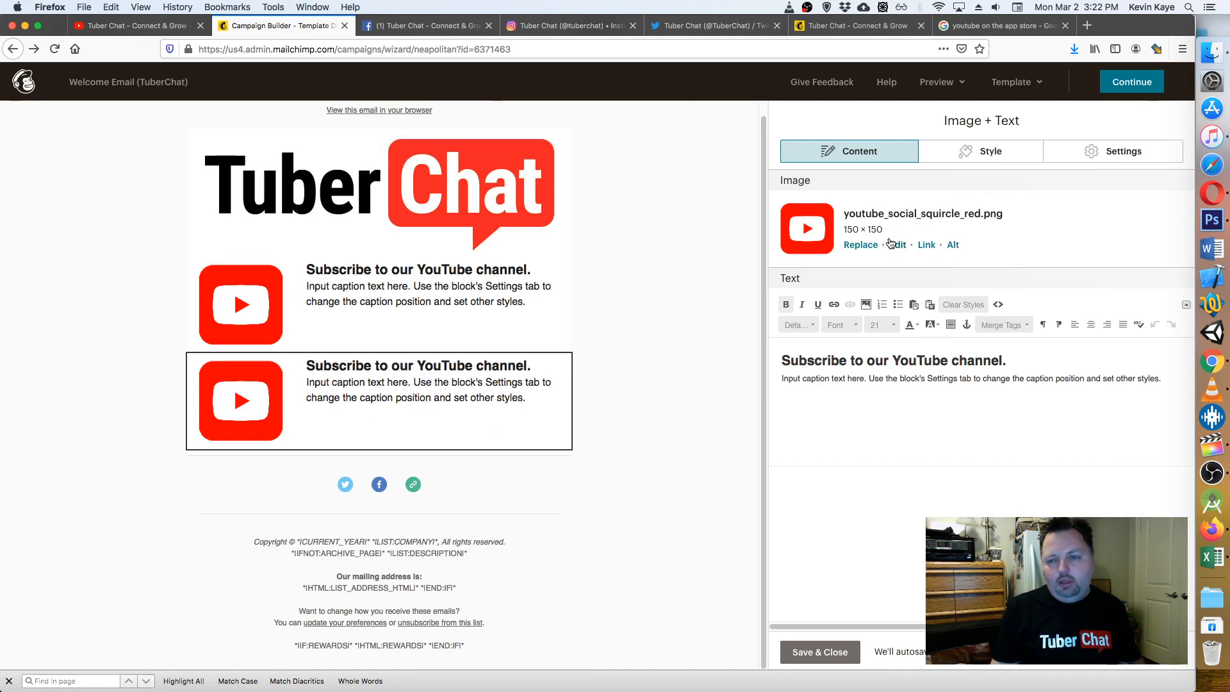
pyautogui.click(869, 244)
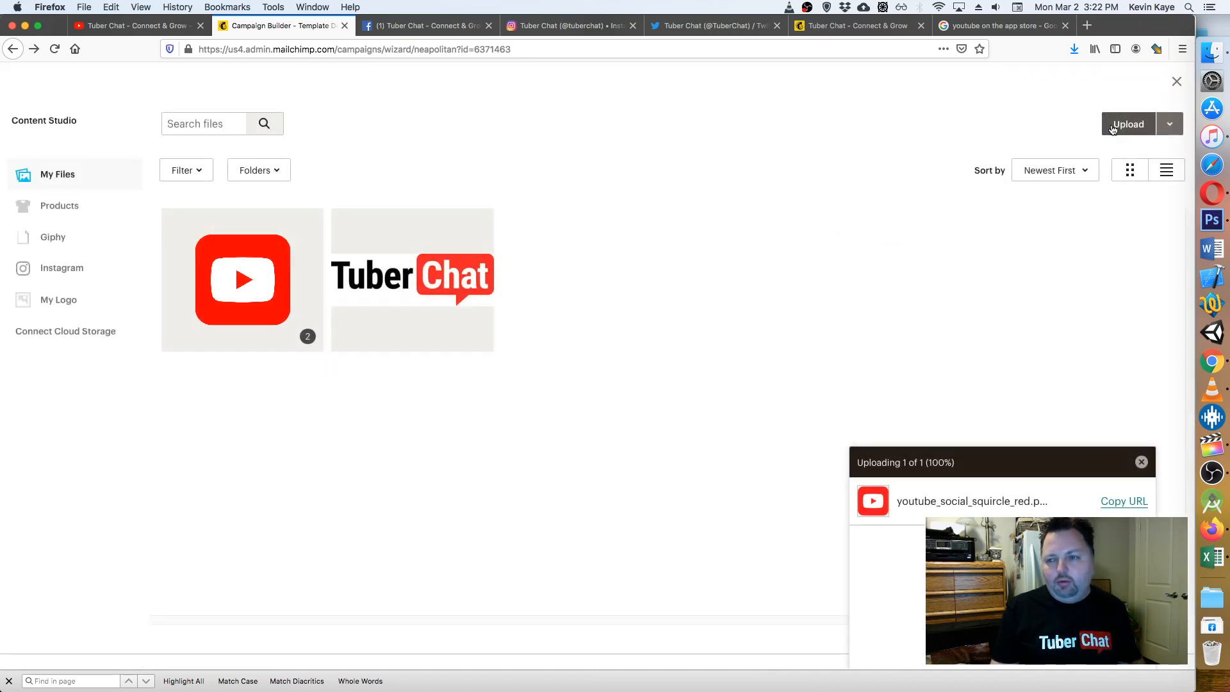
pyautogui.click(884, 197)
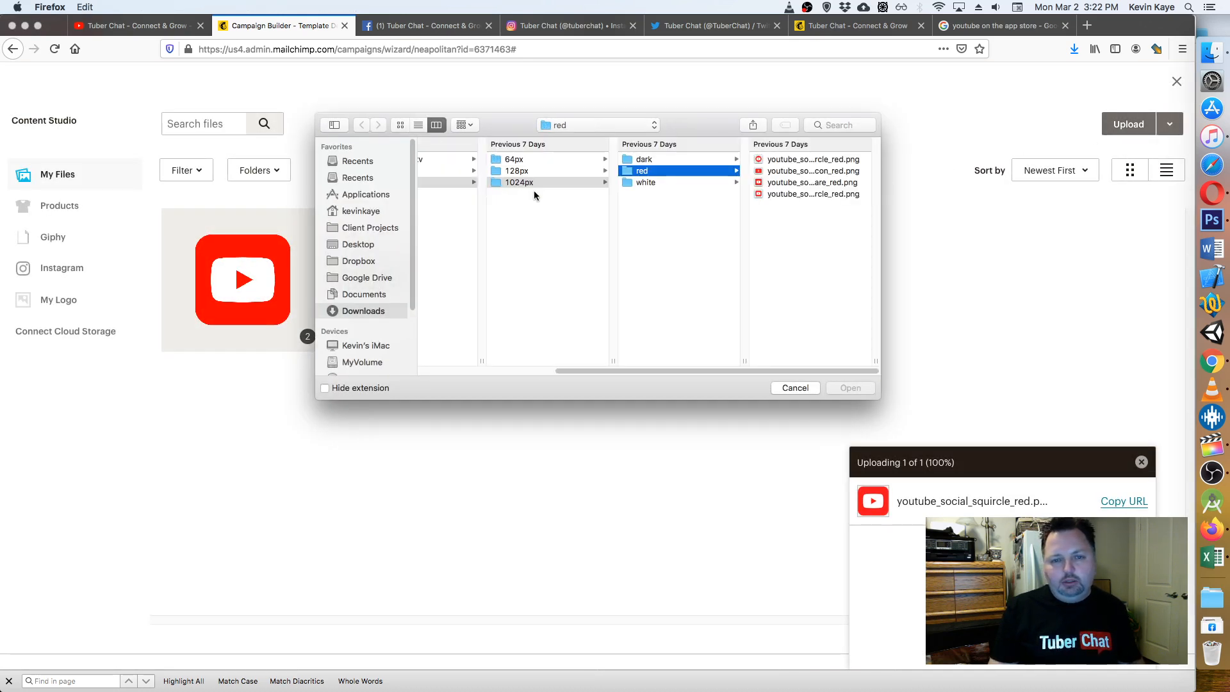
pyautogui.click(364, 312)
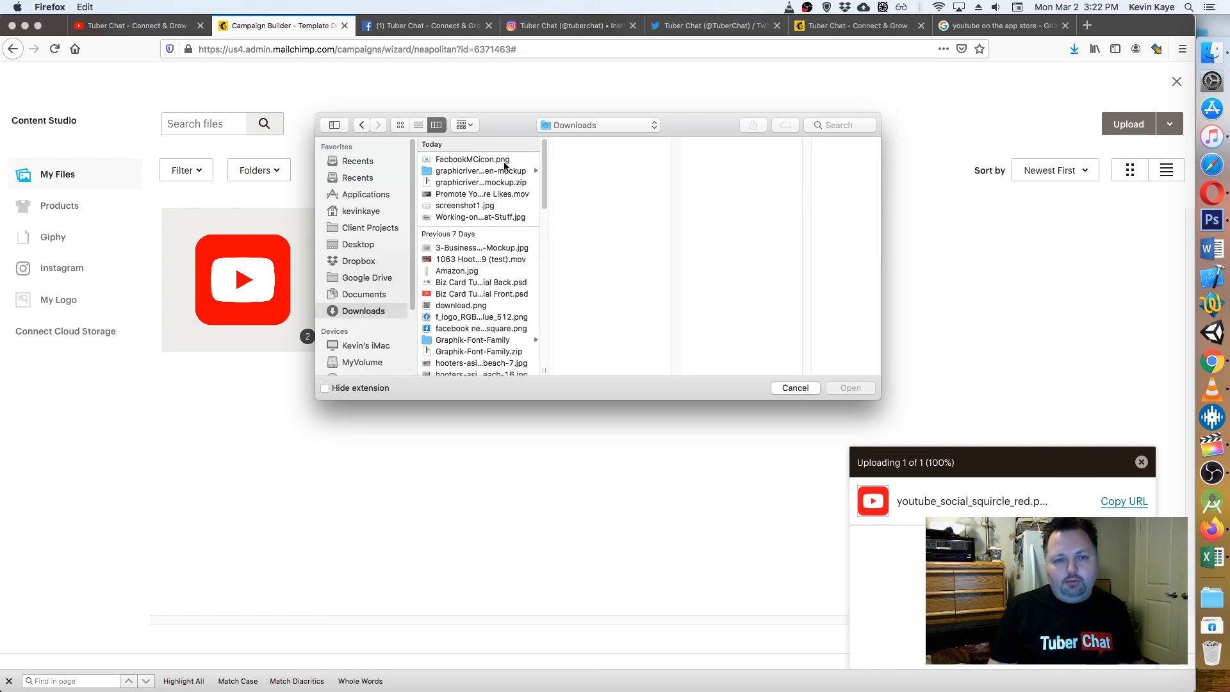
pyautogui.click(487, 161)
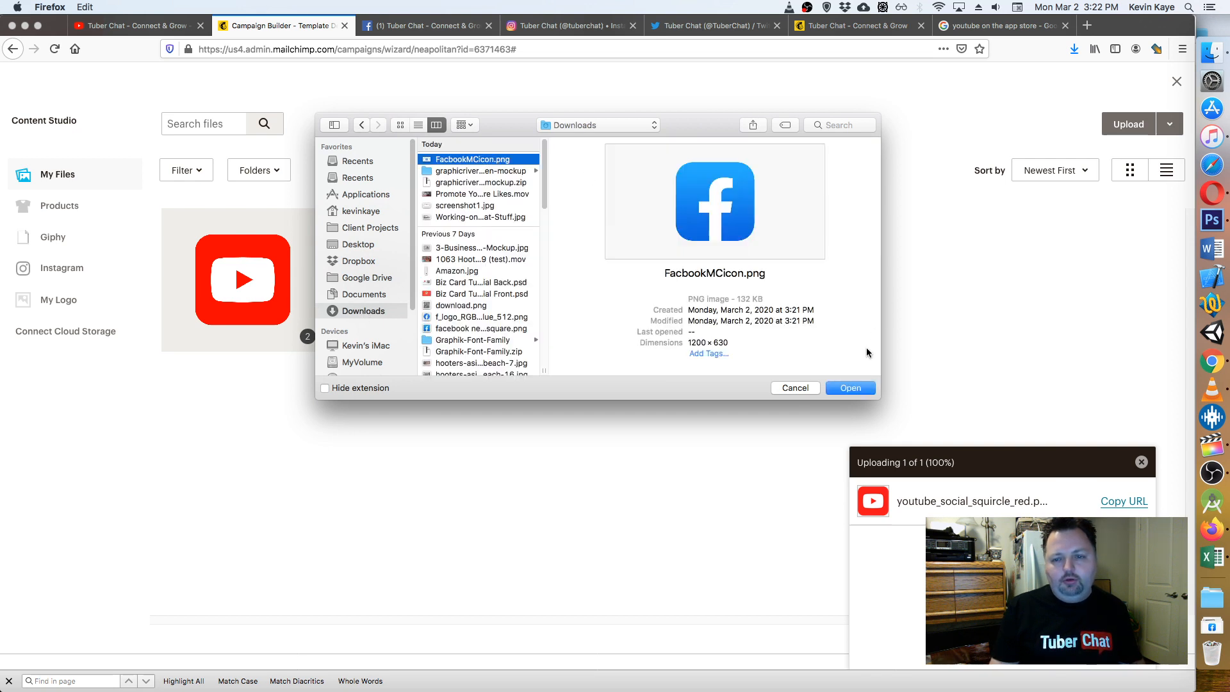
pyautogui.click(844, 390)
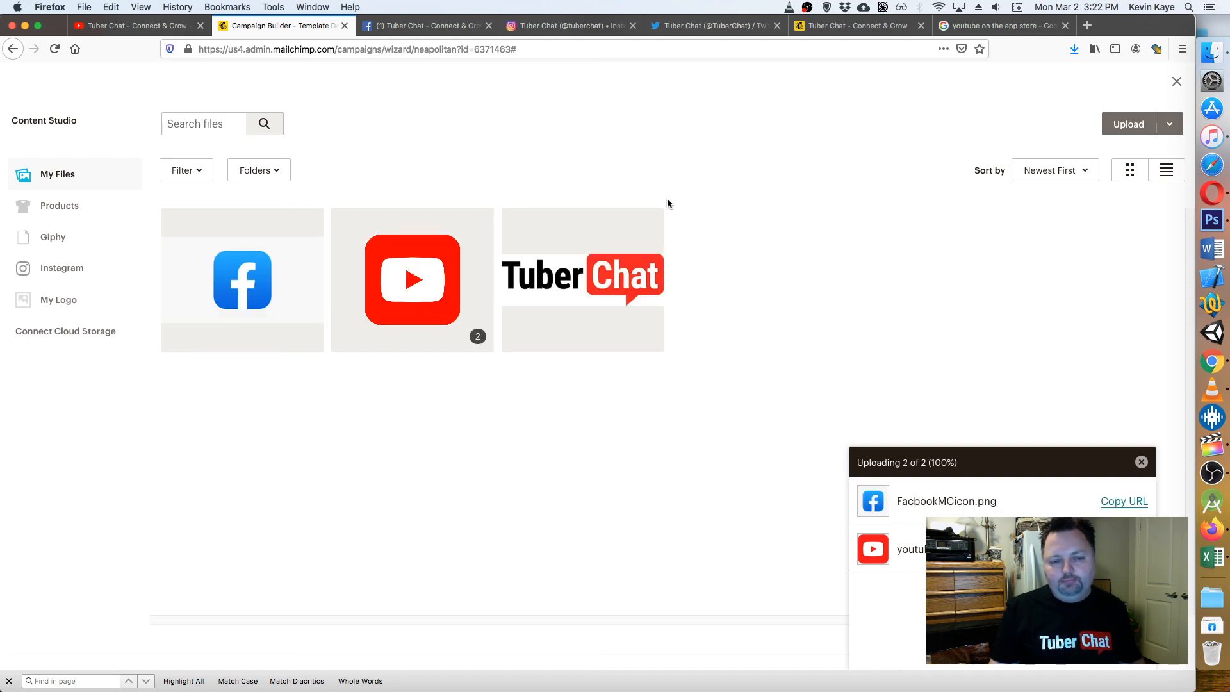
pyautogui.click(242, 280)
pyautogui.click(1147, 123)
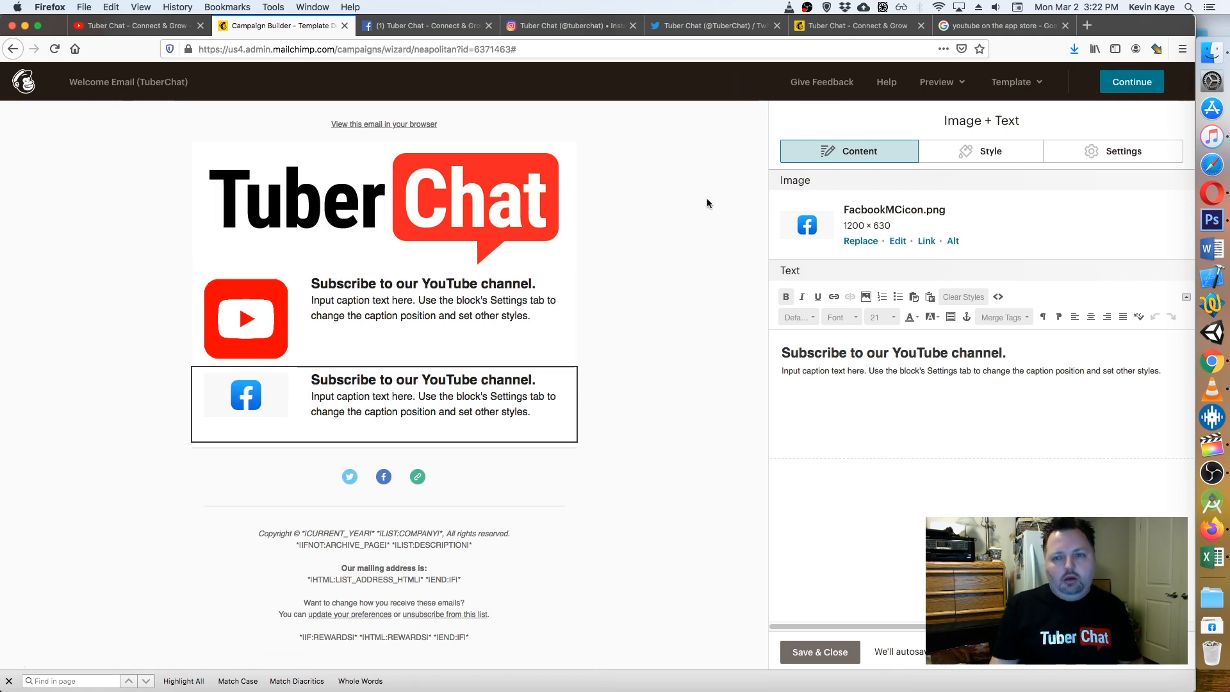
# - Switch to Photoshop and close the open Tuber Chat Logo 1.psd document
pyautogui.click(1212, 220)
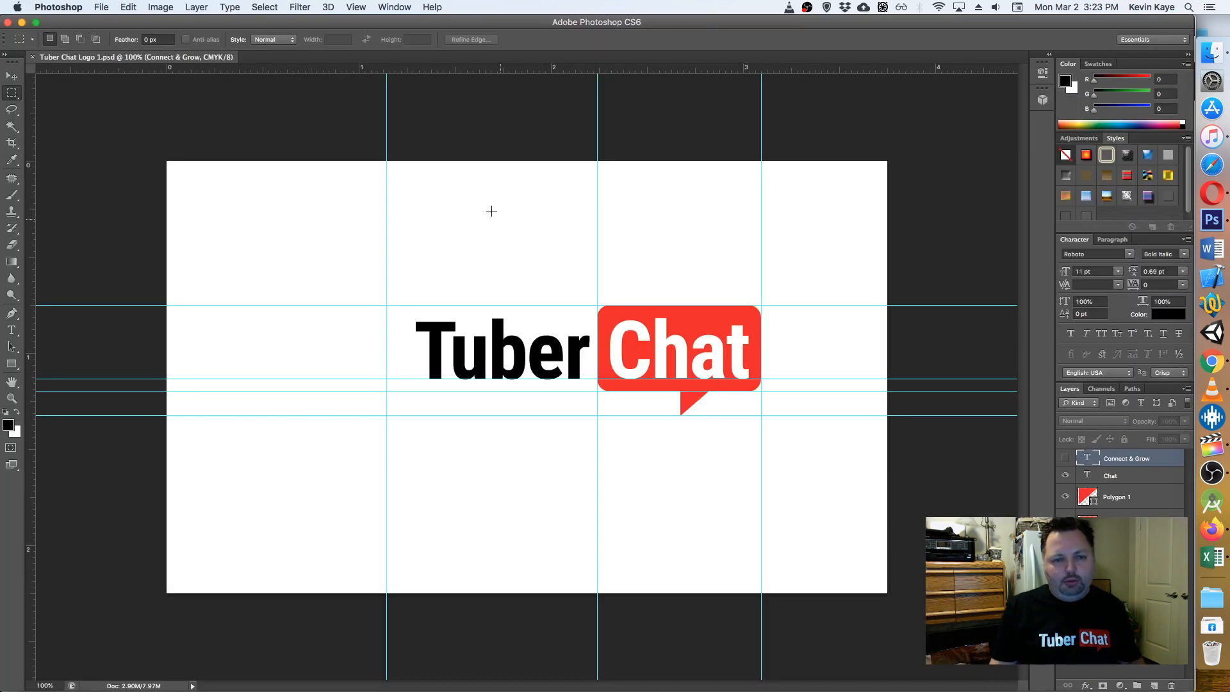
pyautogui.click(32, 57)
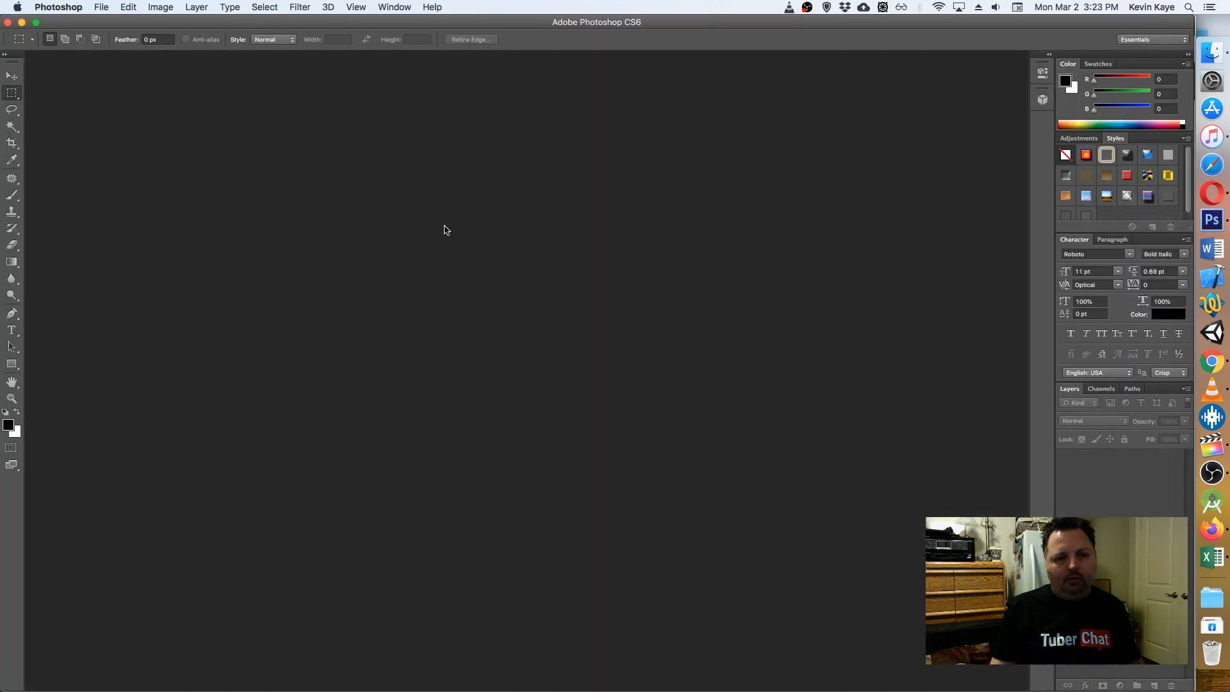
pyautogui.click(103, 7)
pyautogui.click(103, 7)
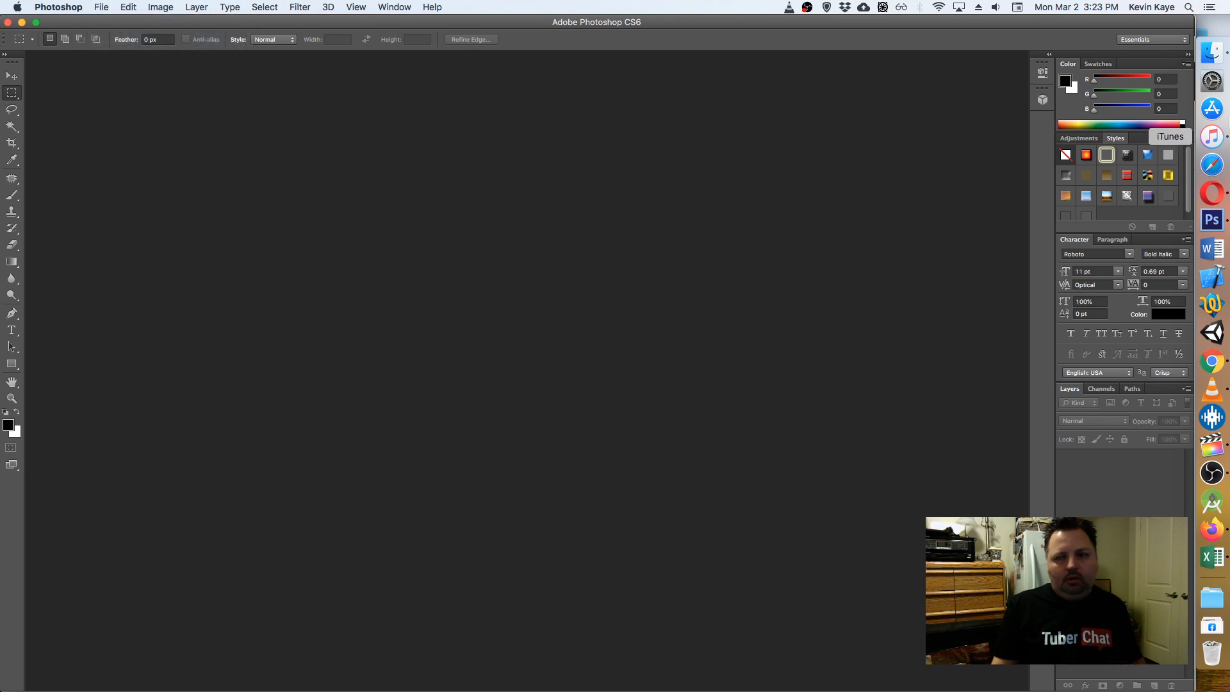
# - In Finder, find FacbookMCicon.png in the Downloads folder and open it with Adobe Photoshop CS6
pyautogui.click(1211, 48)
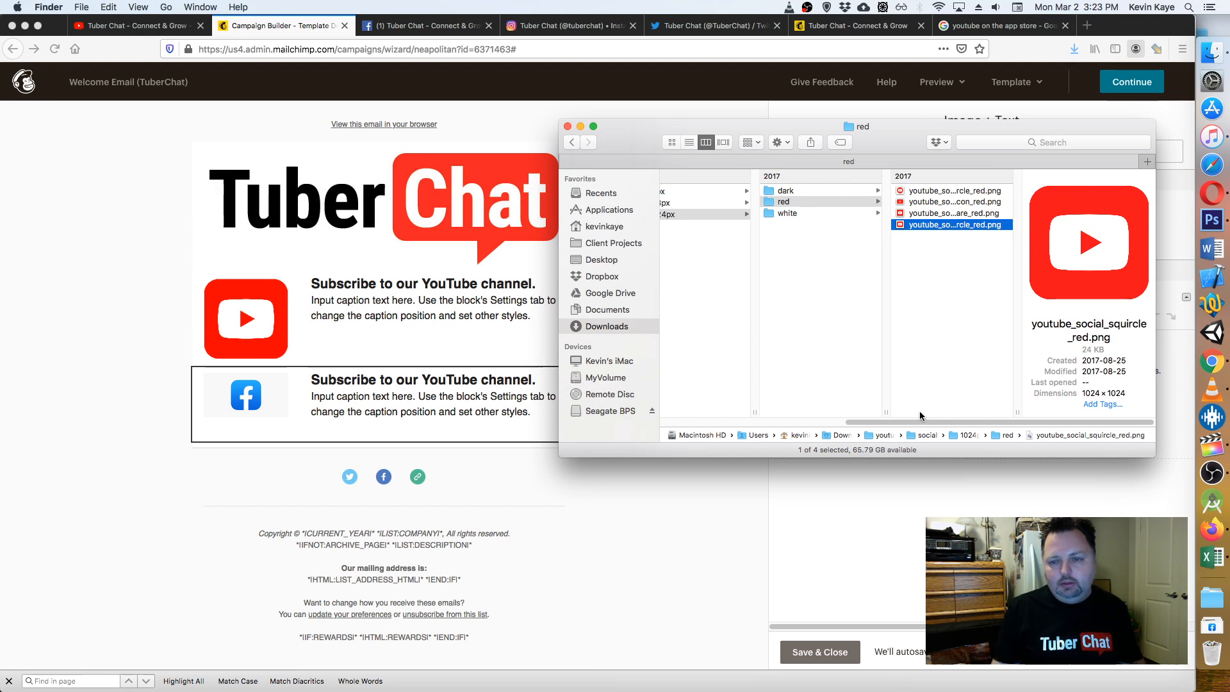
pyautogui.moveTo(891, 422); pyautogui.dragTo(605, 423)
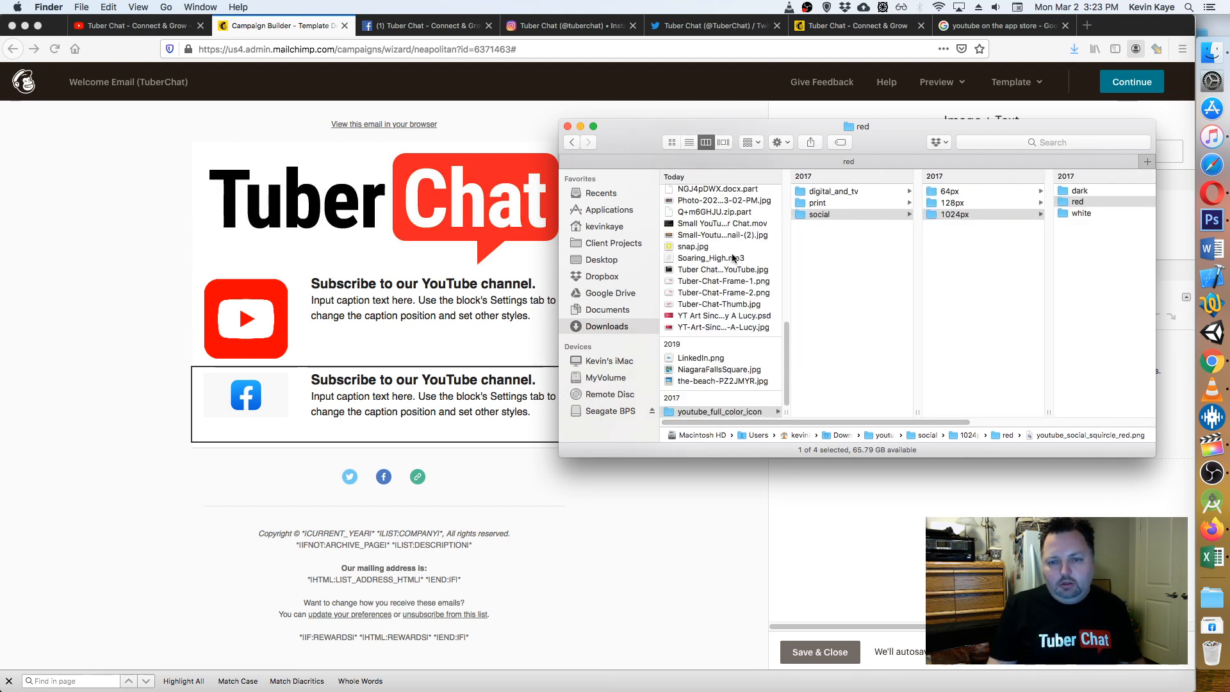
pyautogui.scroll(10, 730, 257)
pyautogui.click(717, 192)
pyautogui.rightClick(717, 192)
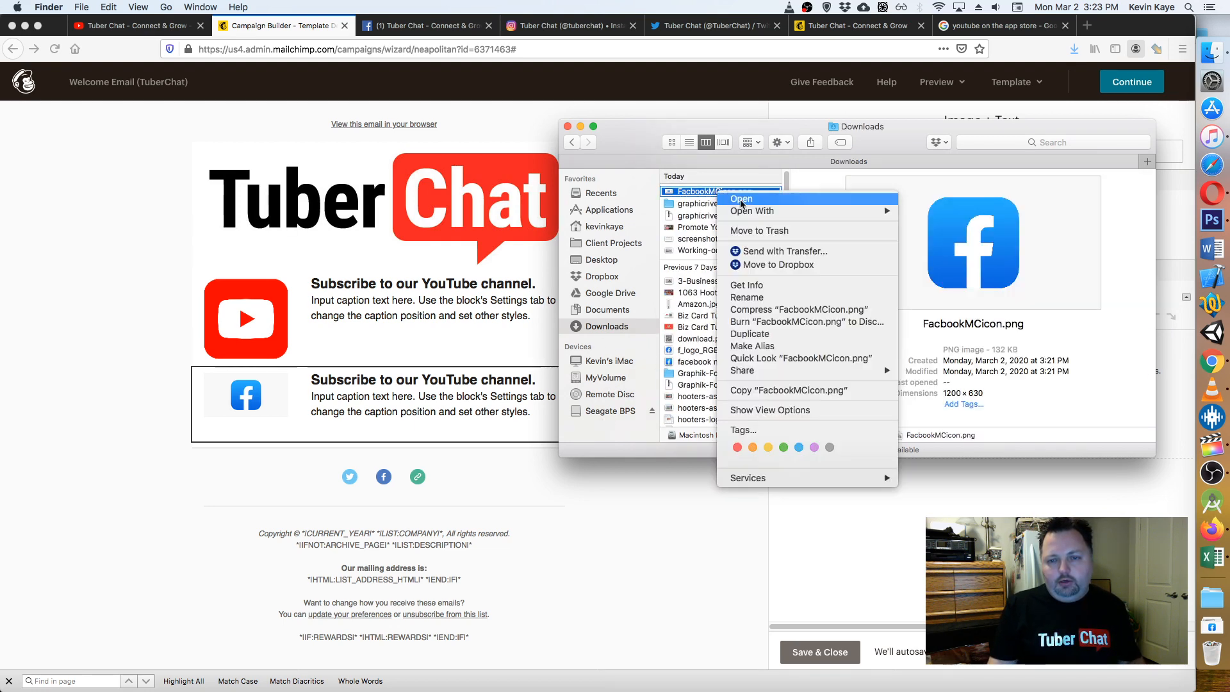
pyautogui.moveTo(763, 211)
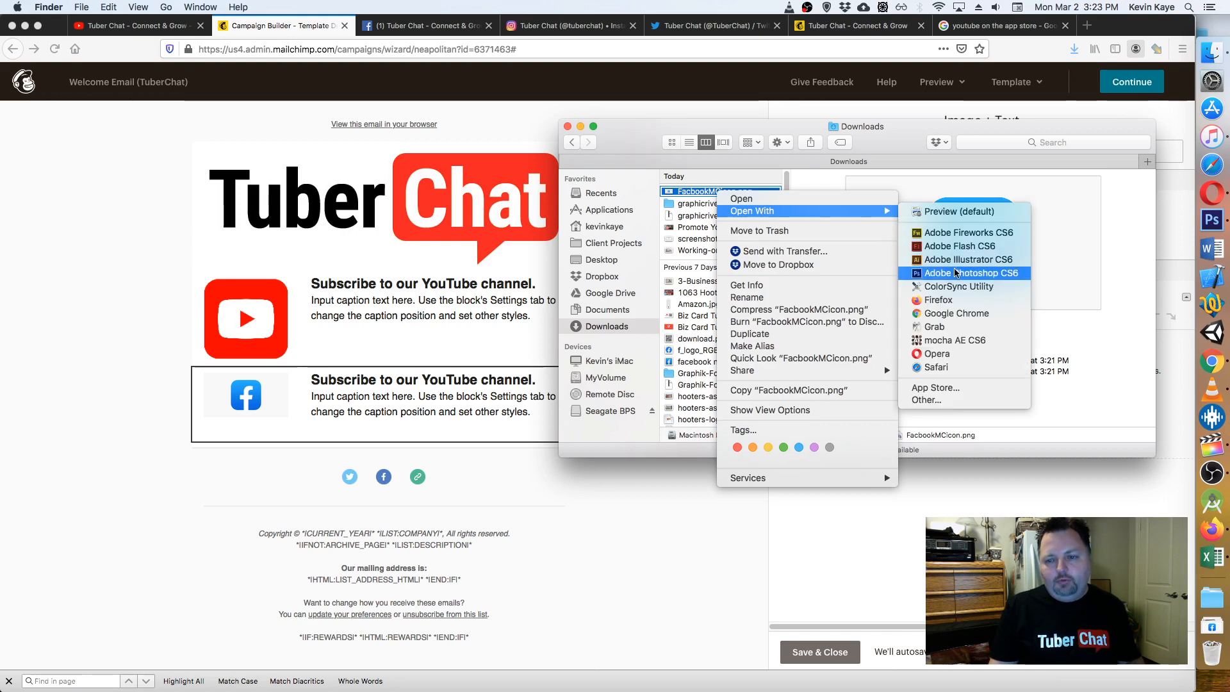
pyautogui.click(942, 274)
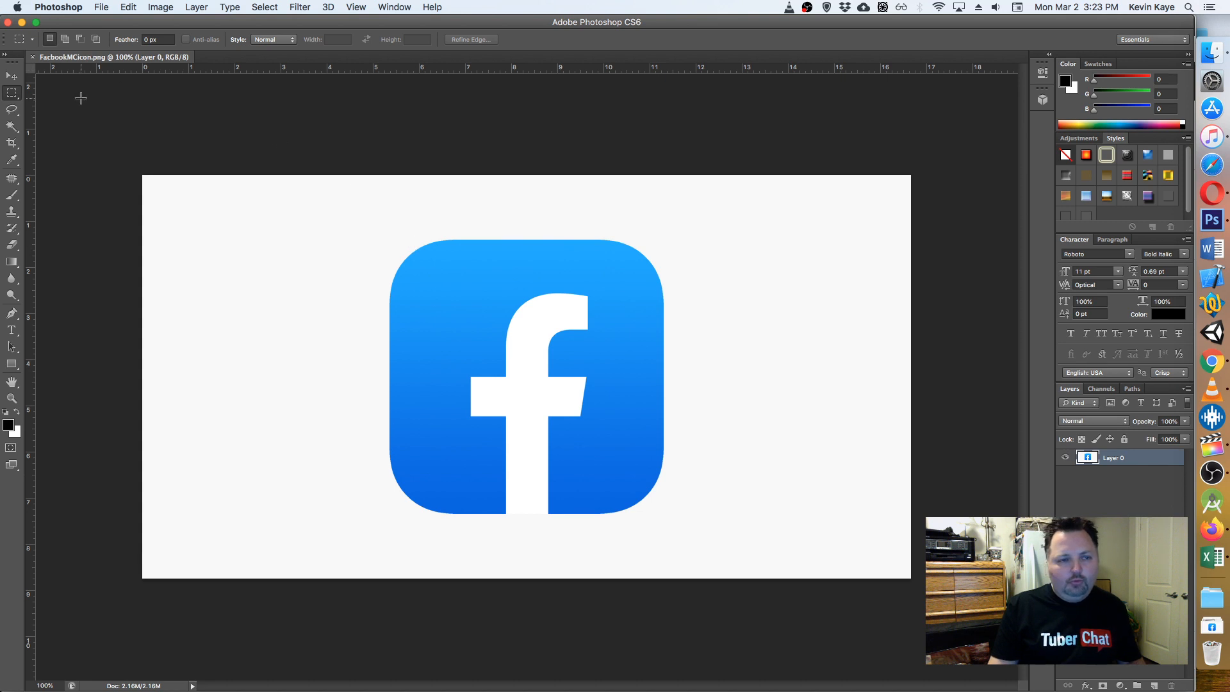
# - Select the light background around the Facebook icon with the Magic Wand and delete it
pyautogui.click(18, 76)
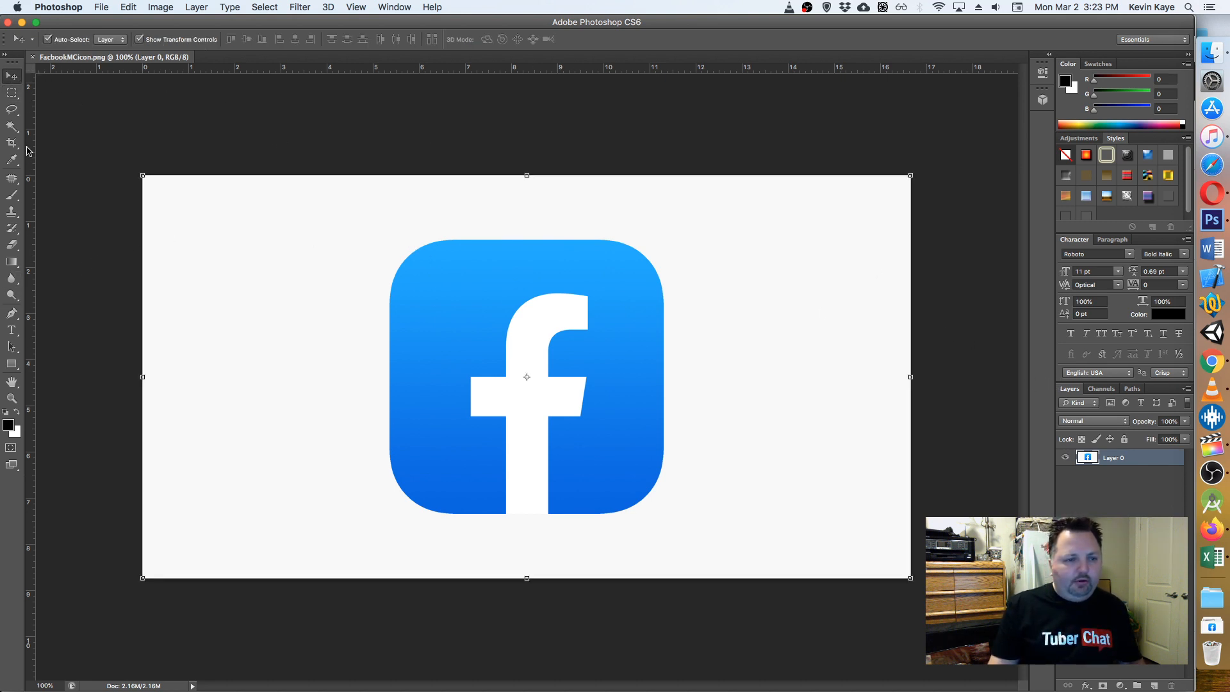
pyautogui.click(11, 126)
pyautogui.click(283, 207)
pyautogui.press('Delete')
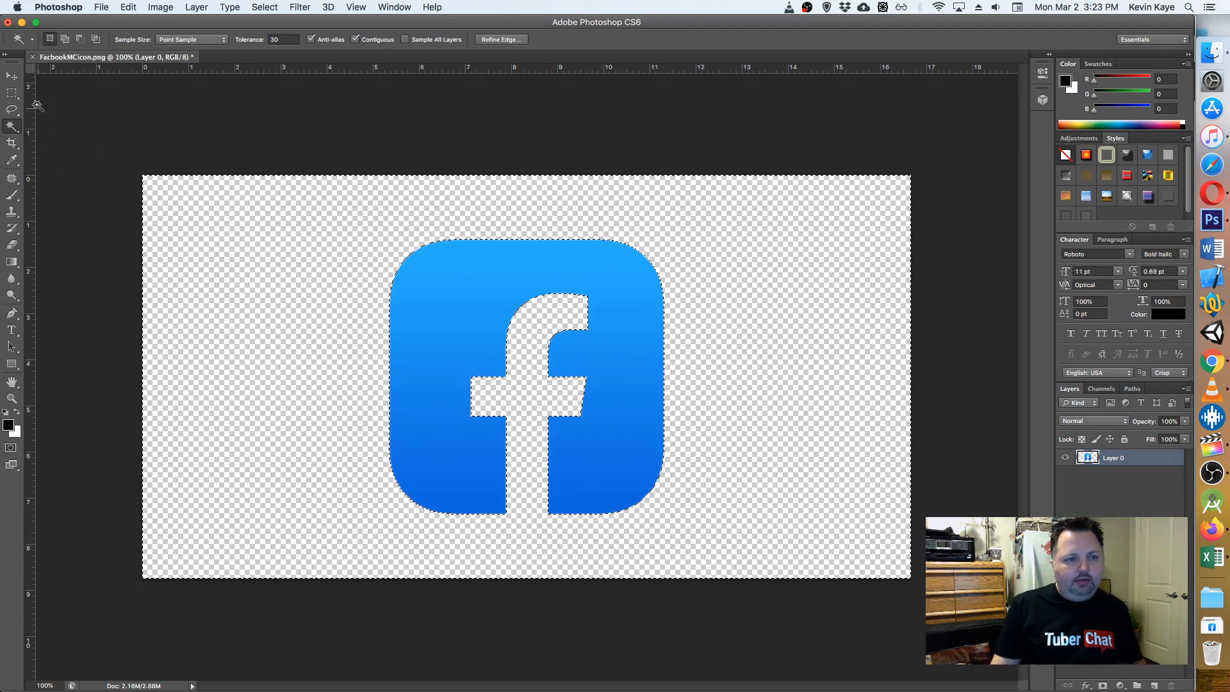
# - Trim the image's transparent pixels on all four sides so the canvas fits the Facebook icon
pyautogui.click(11, 81)
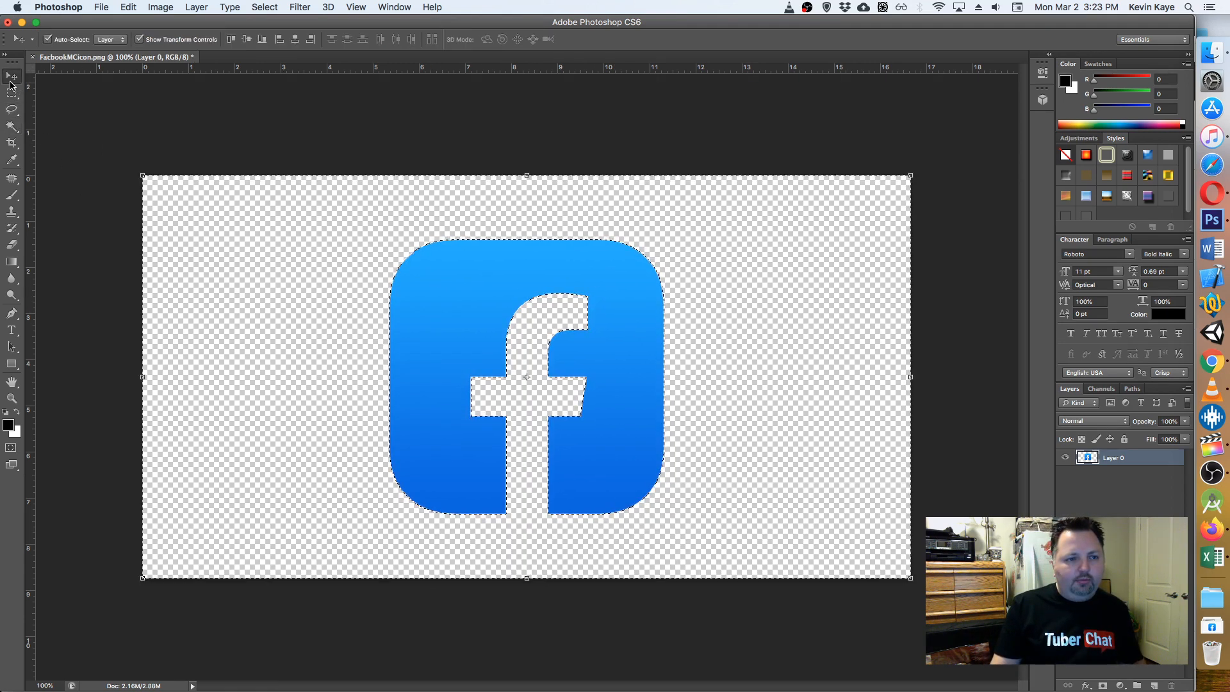
pyautogui.click(161, 7)
pyautogui.click(204, 166)
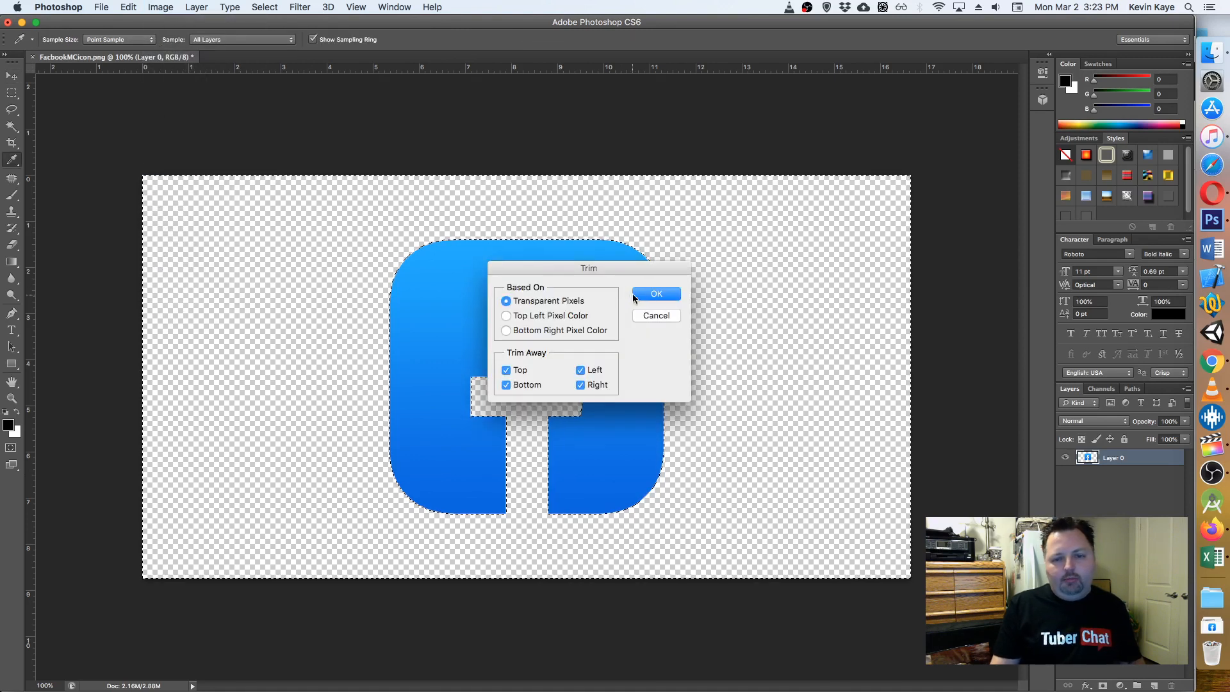
pyautogui.click(655, 294)
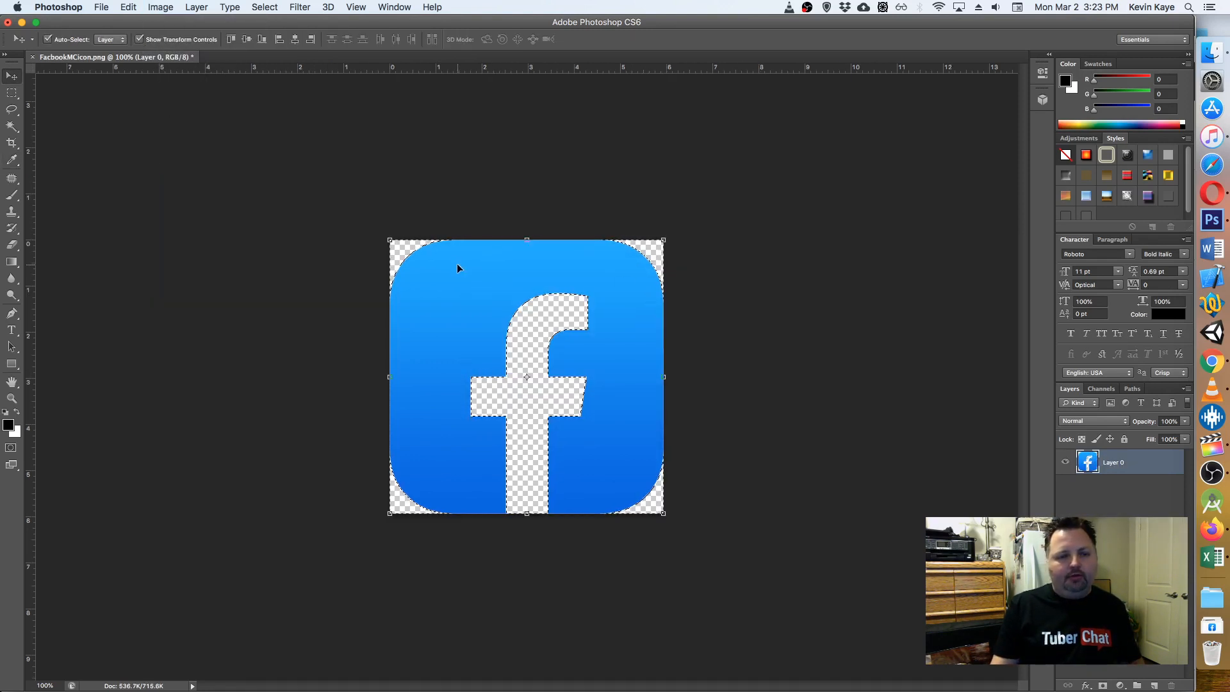
pyautogui.click(163, 8)
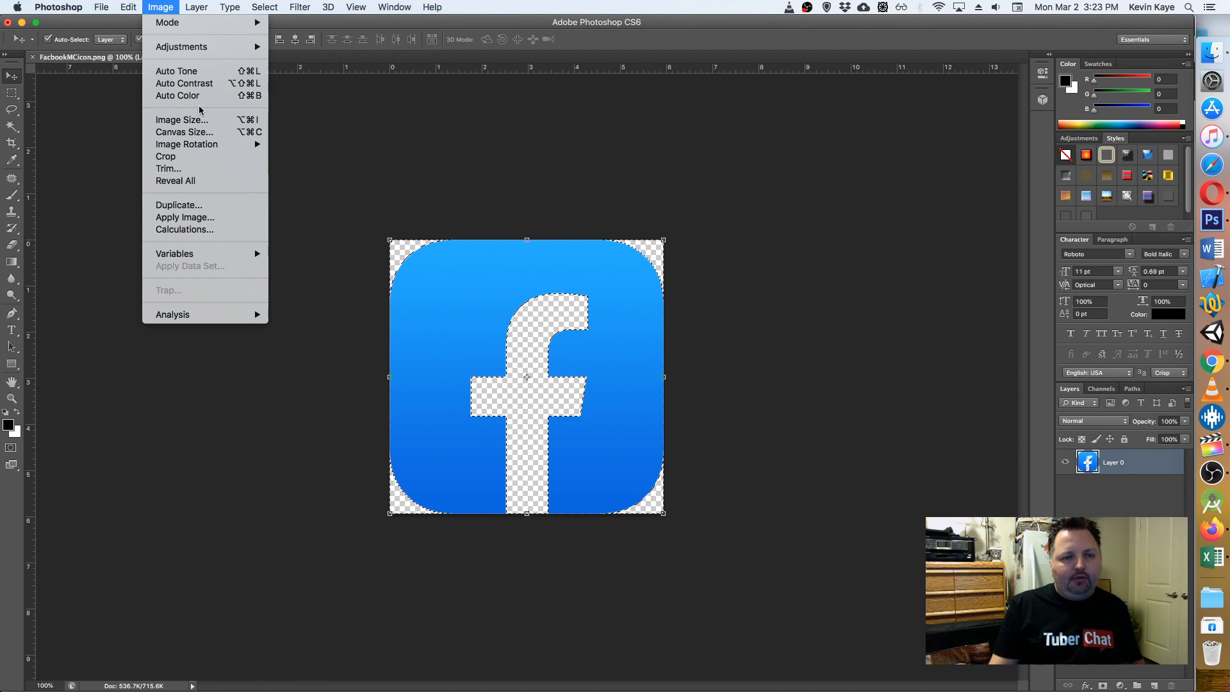
pyautogui.click(404, 129)
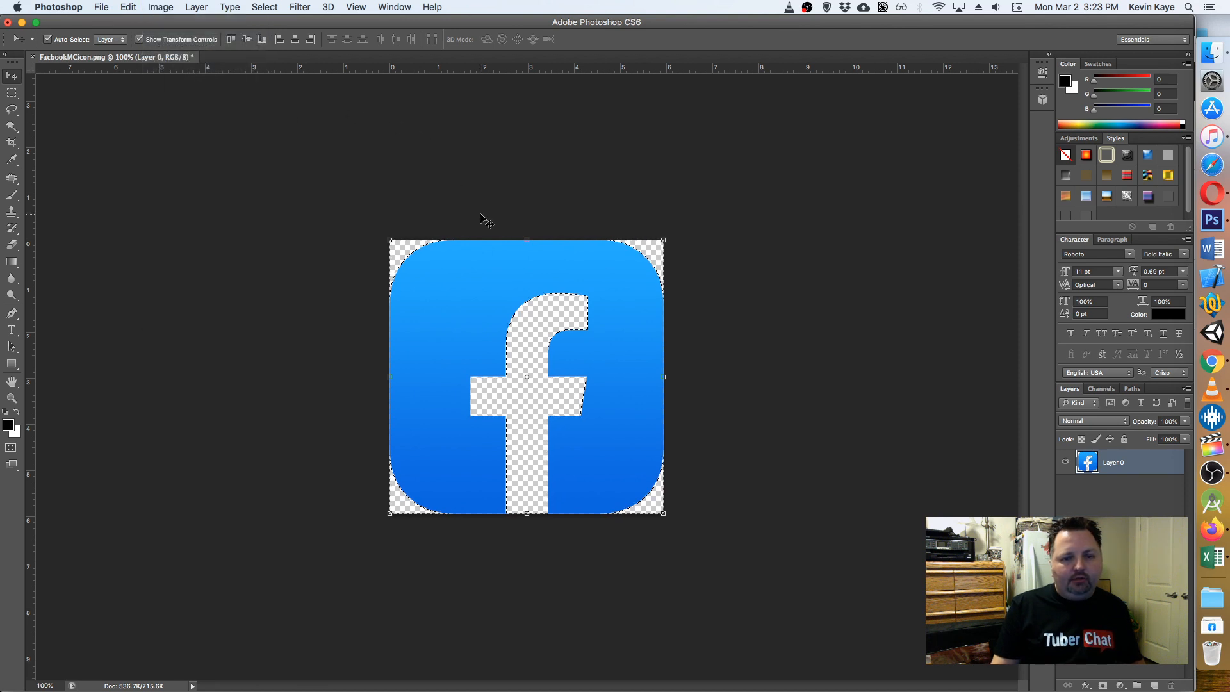
pyautogui.click(103, 8)
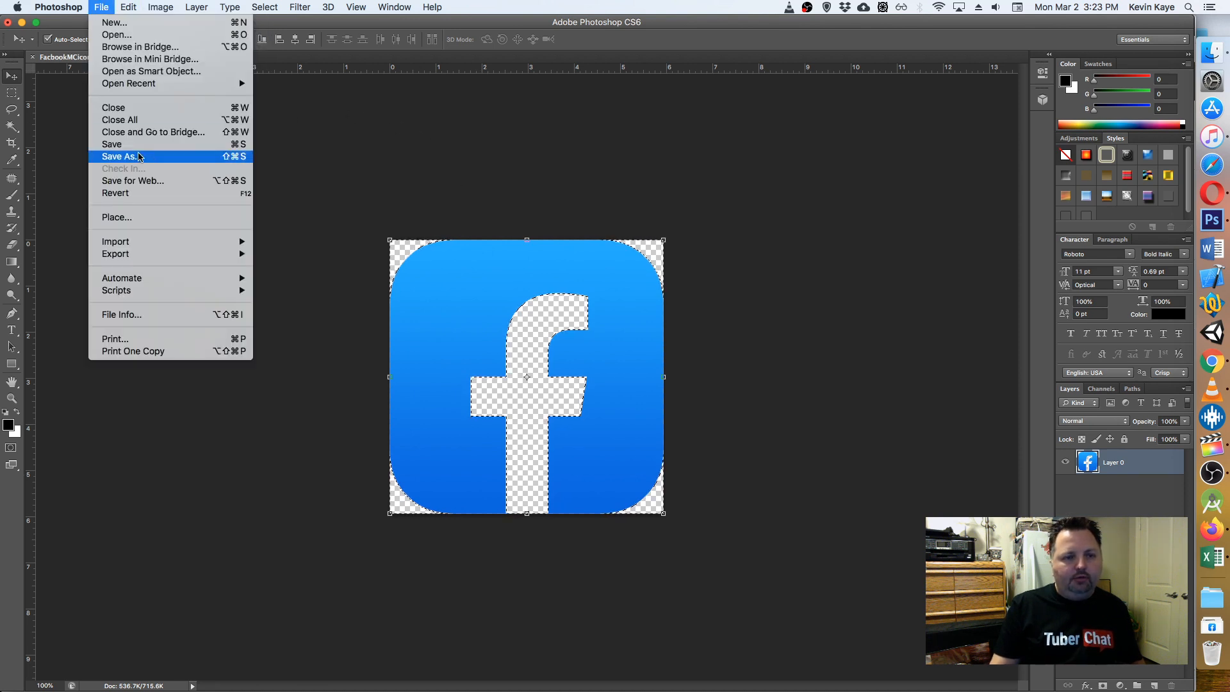
pyautogui.click(161, 180)
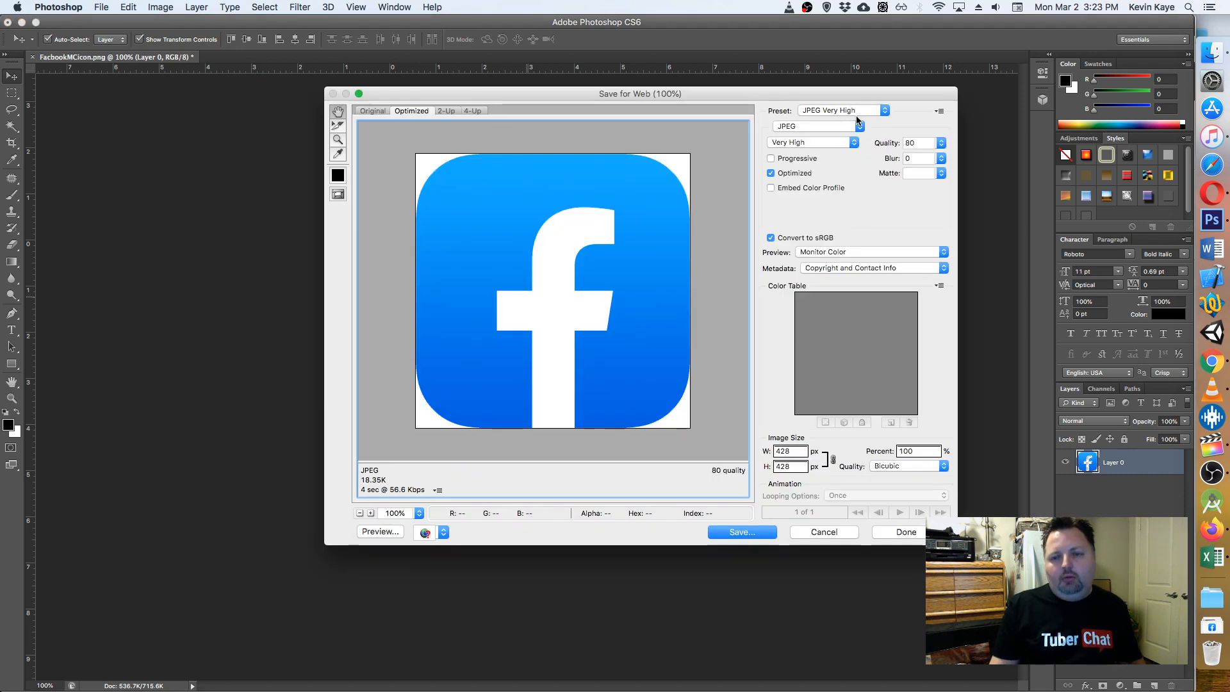
pyautogui.click(858, 111)
pyautogui.click(844, 120)
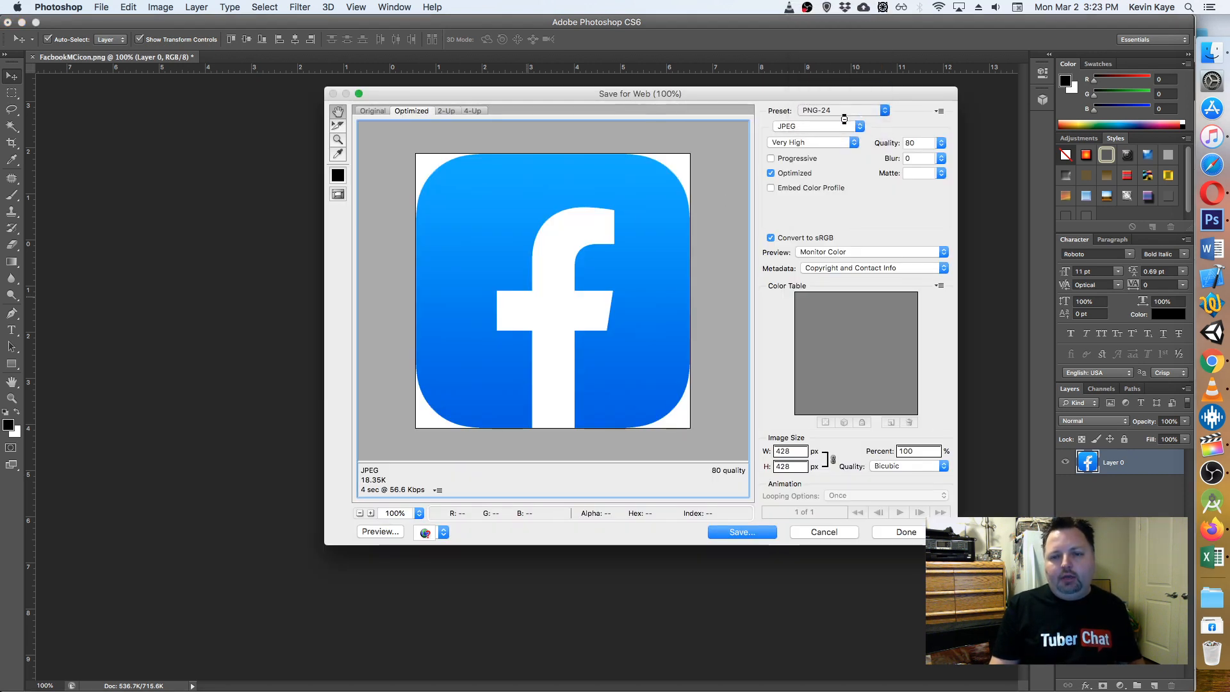
pyautogui.click(794, 452)
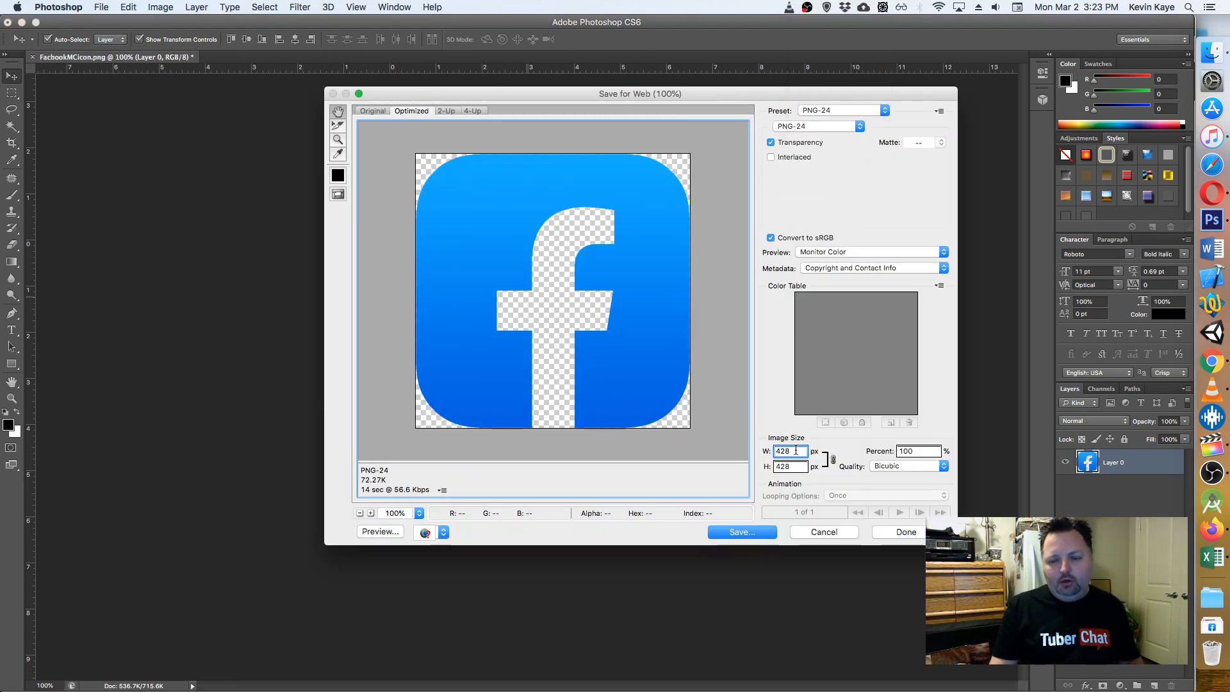
pyautogui.write('150')
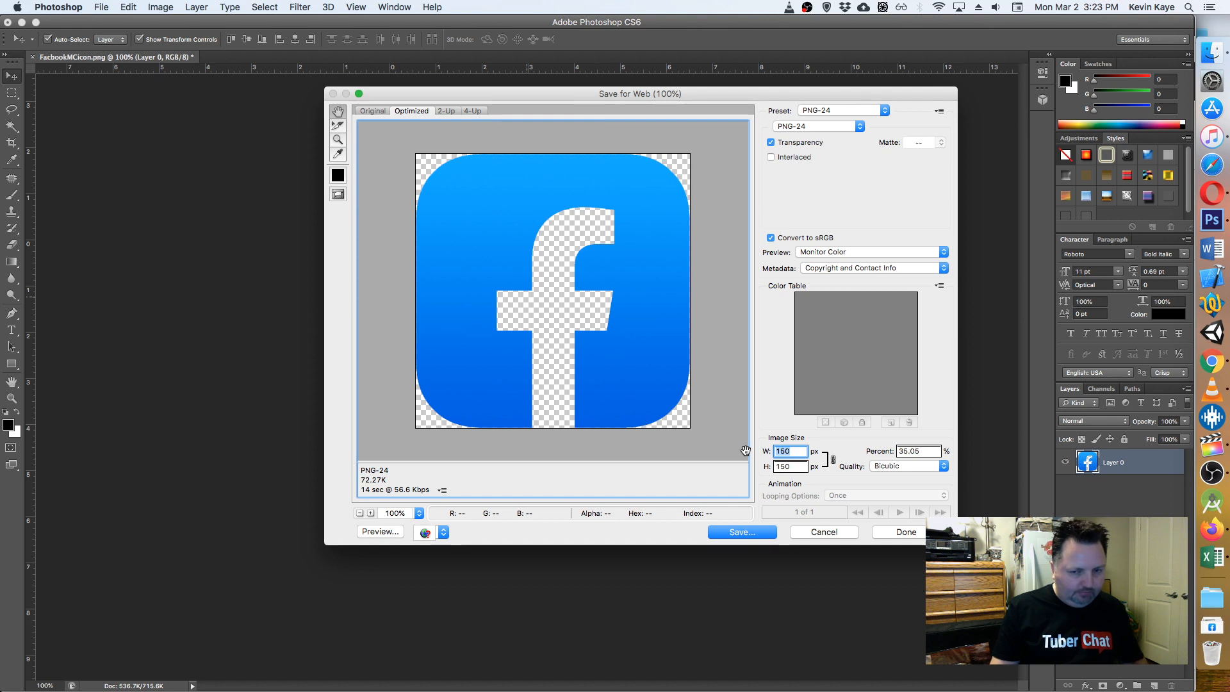
pyautogui.click(824, 533)
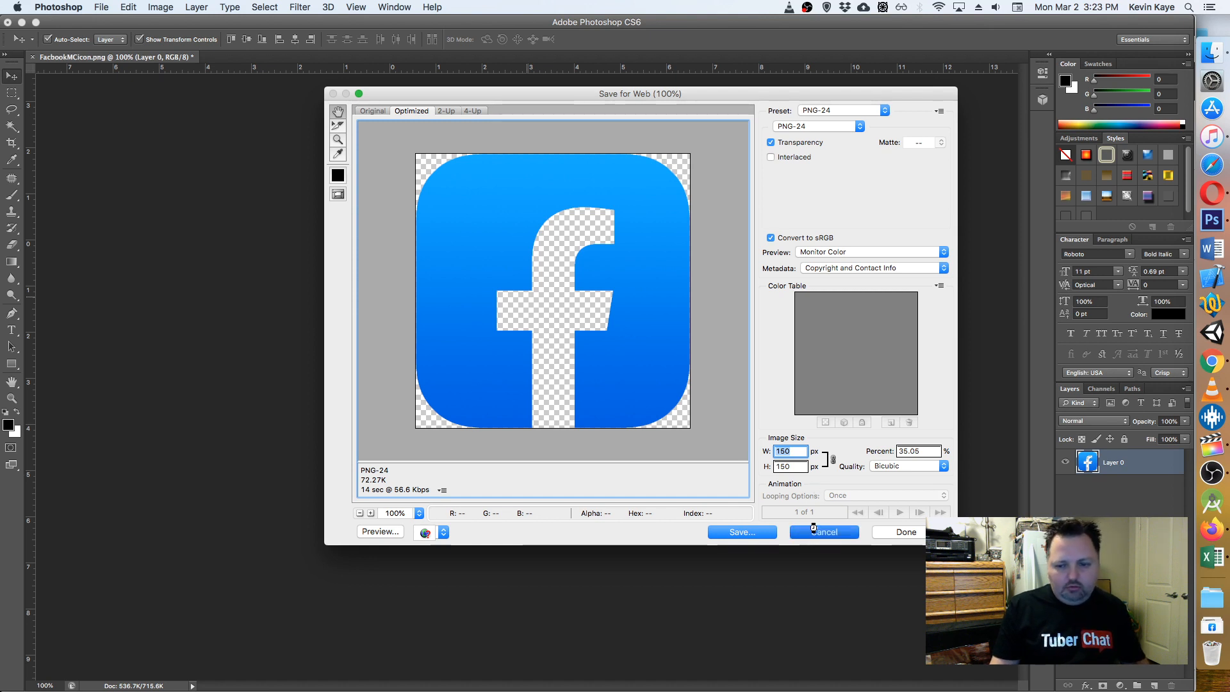
# - Export the icon for web with the PNG-24 preset, overwriting FacbookMCicon.png in the Downloads folder
pyautogui.click(101, 7)
pyautogui.click(209, 185)
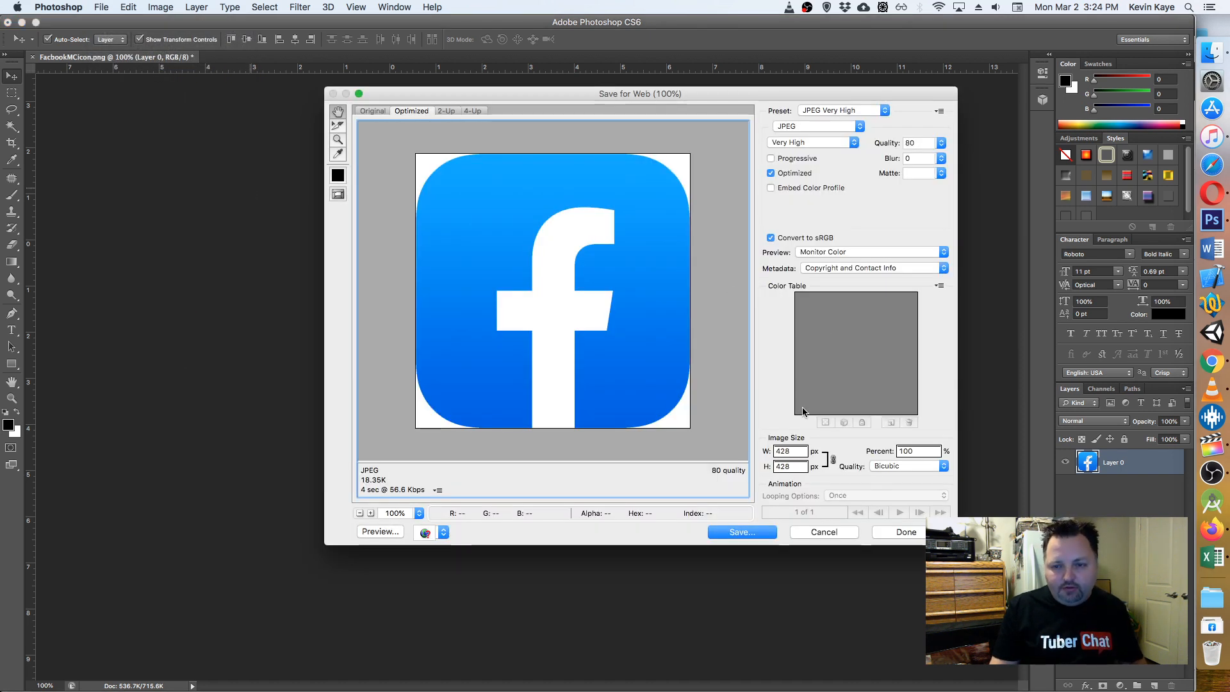
pyautogui.click(861, 109)
pyautogui.click(852, 125)
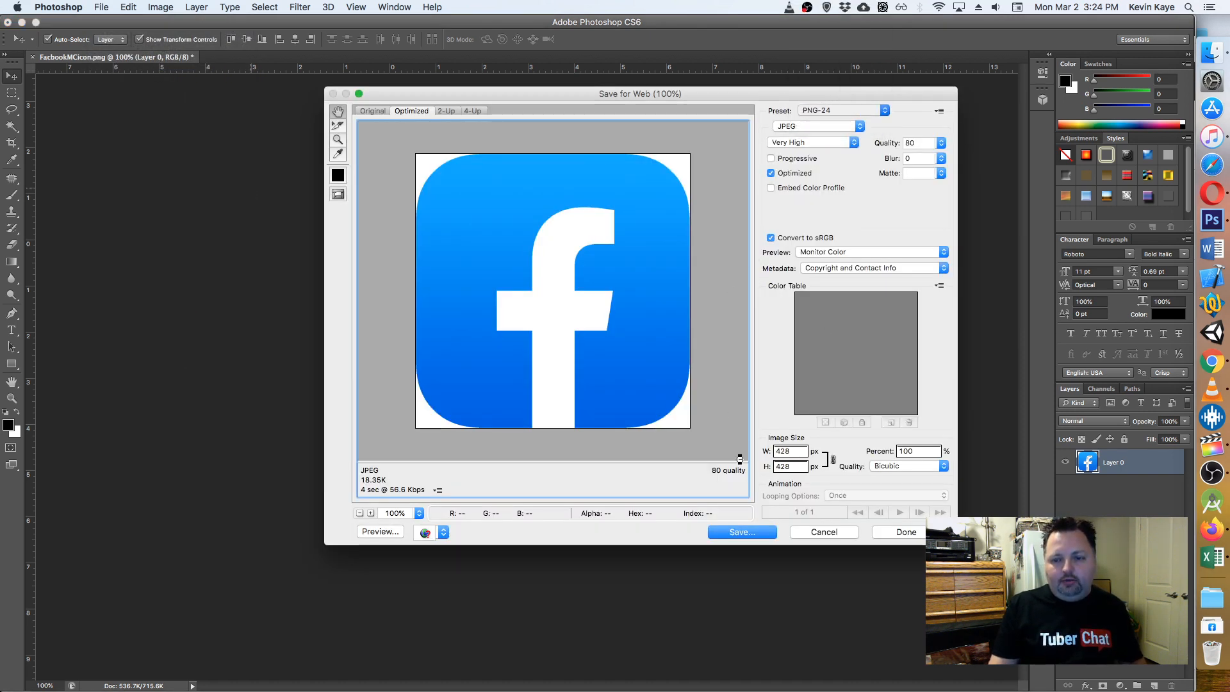
pyautogui.doubleClick(800, 448)
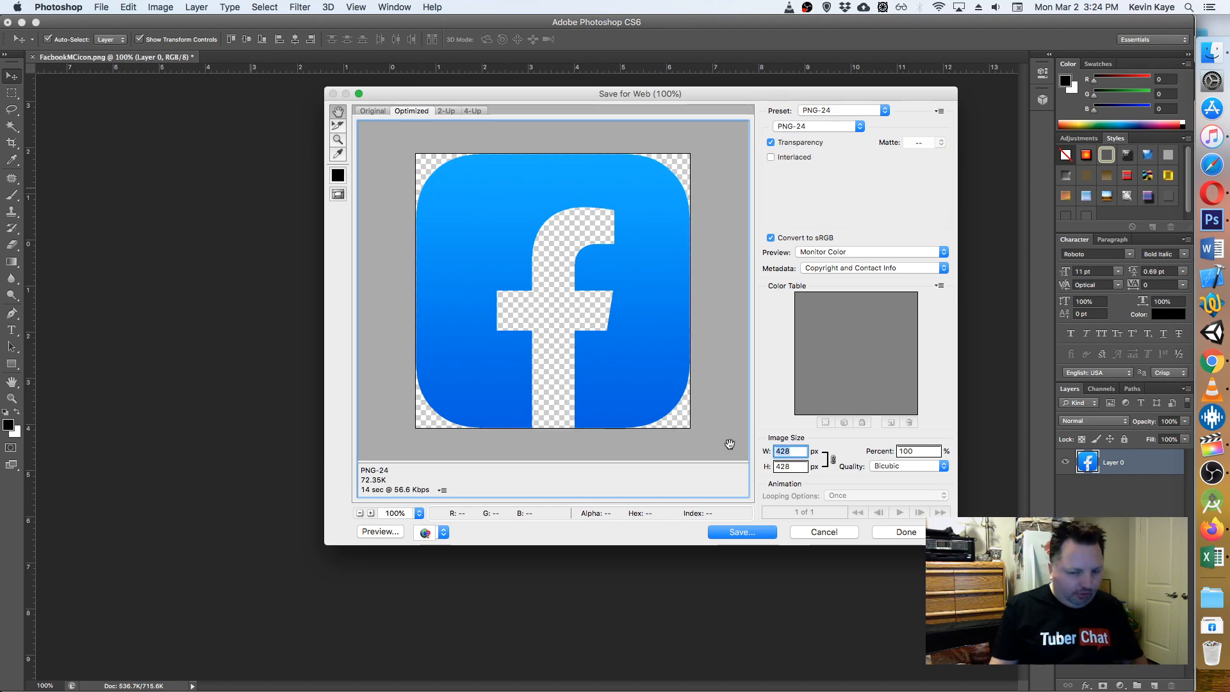
pyautogui.click(757, 537)
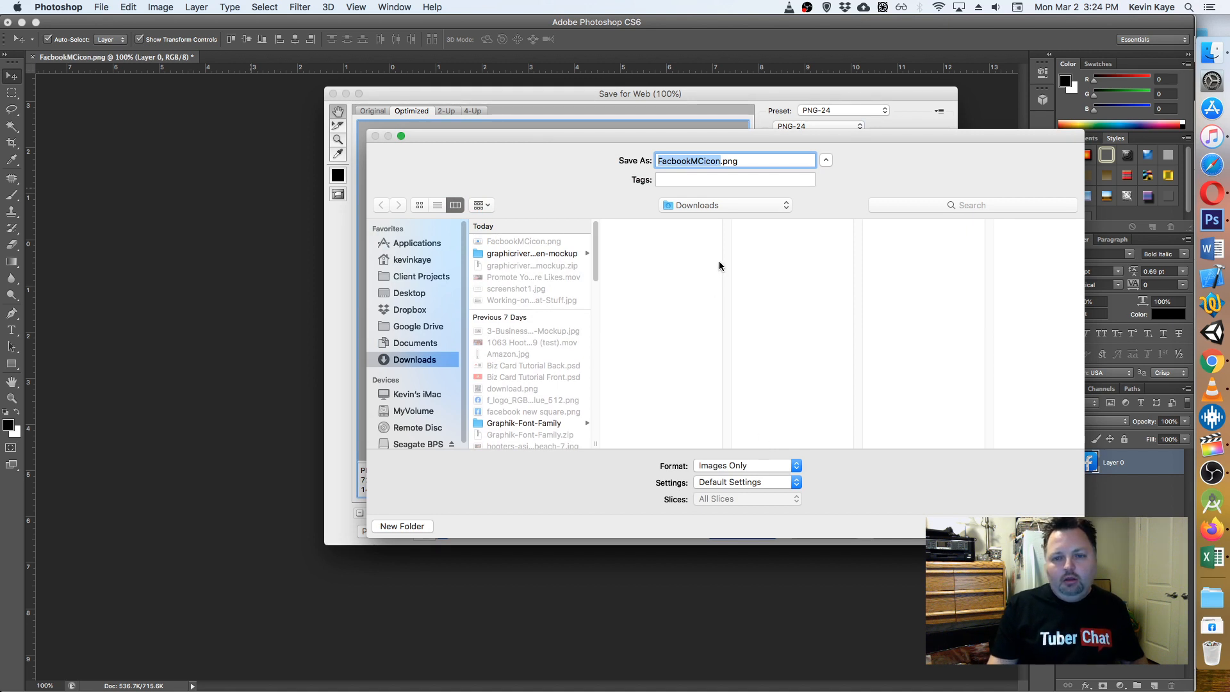
pyautogui.press('Return')
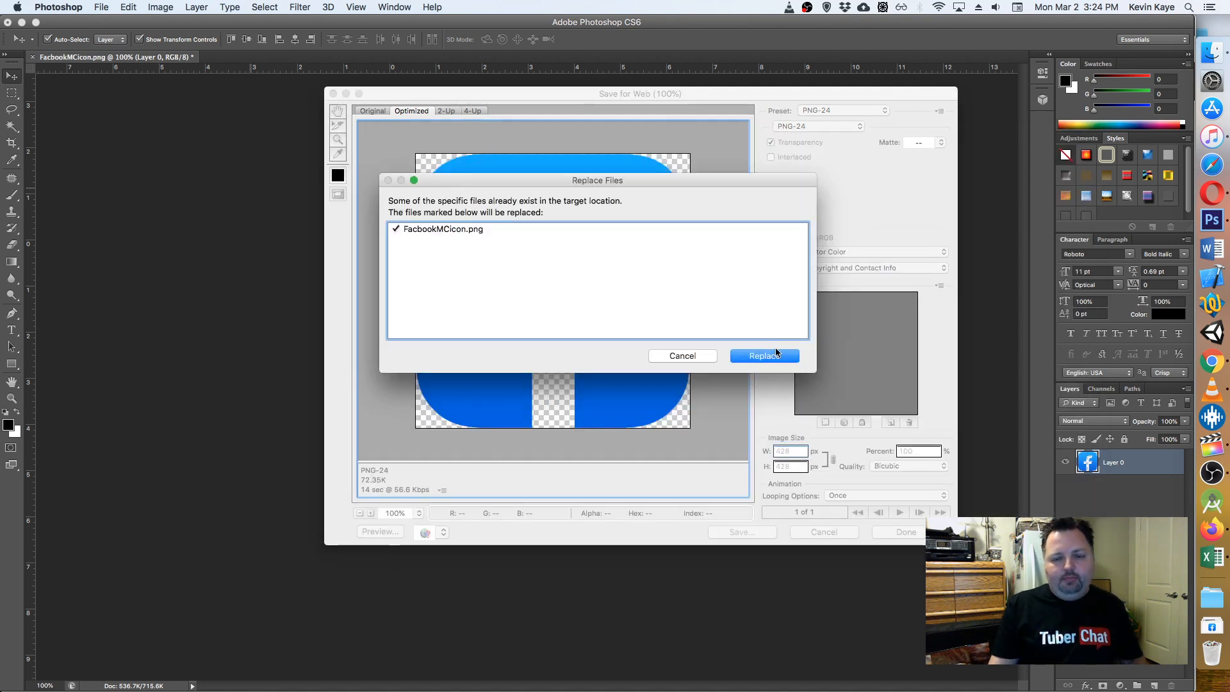
pyautogui.click(757, 357)
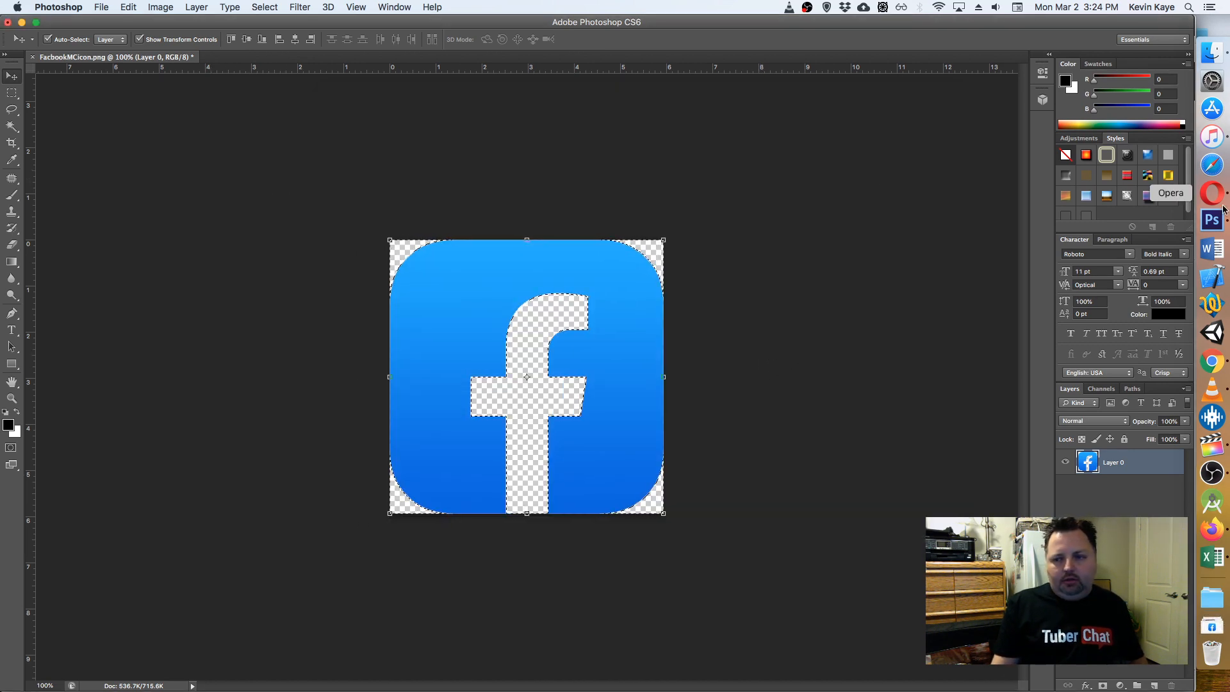
# - Switch to Firefox, replace the Facebook block's image with the re-exported FacbookMCicon.png uploaded from Downloads, and check it in the image editor
pyautogui.click(1222, 531)
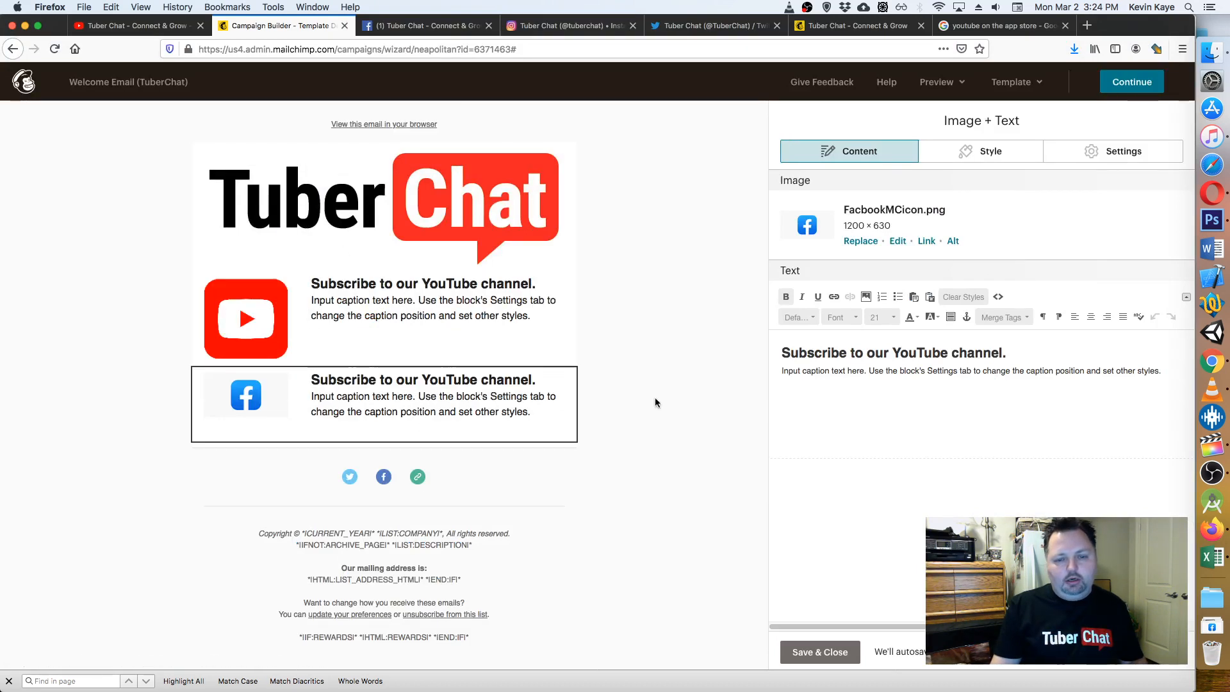
pyautogui.click(865, 242)
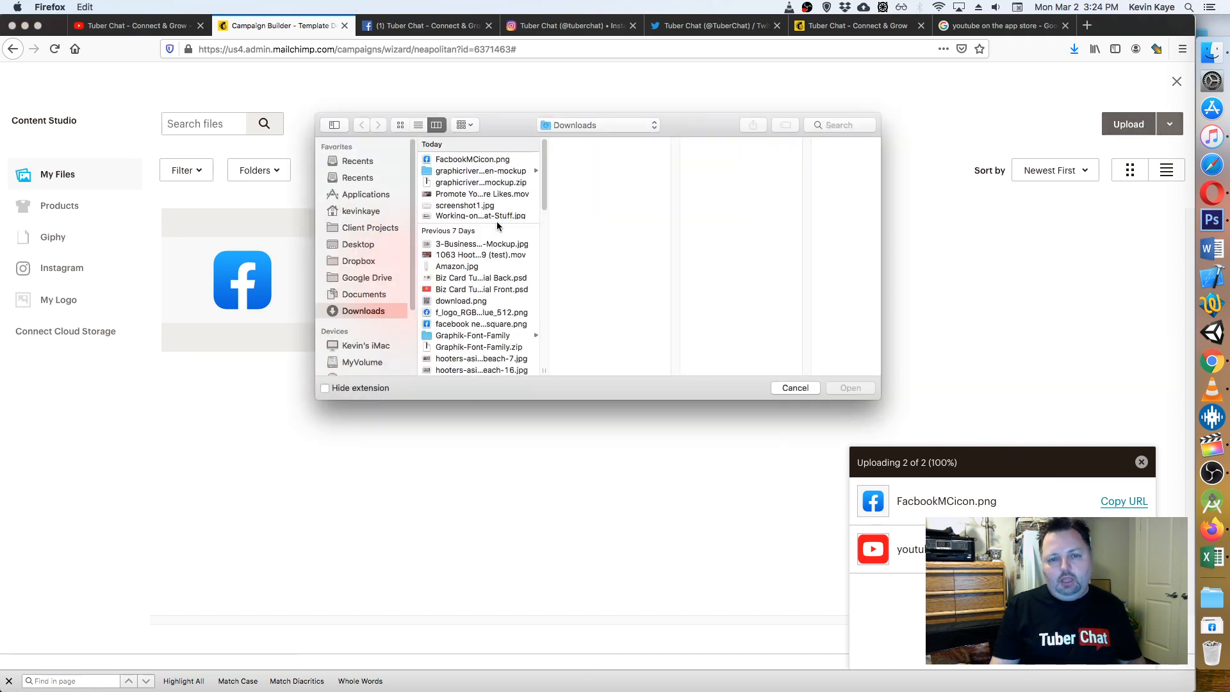
pyautogui.click(489, 160)
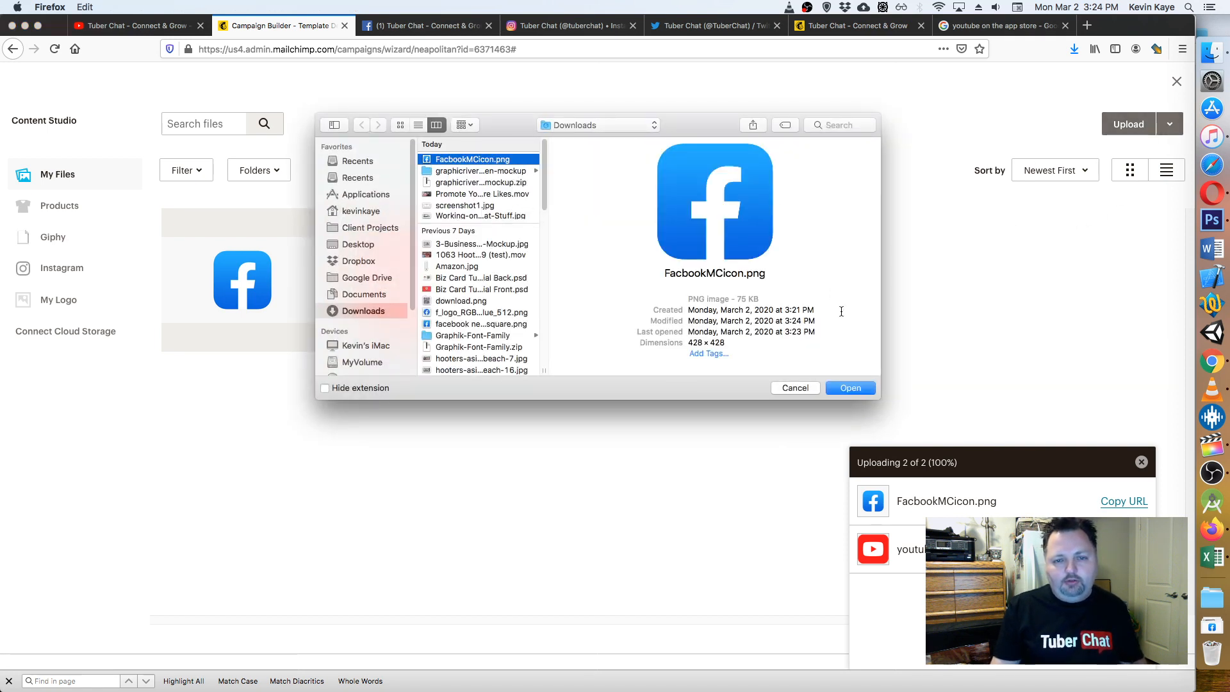
pyautogui.click(849, 388)
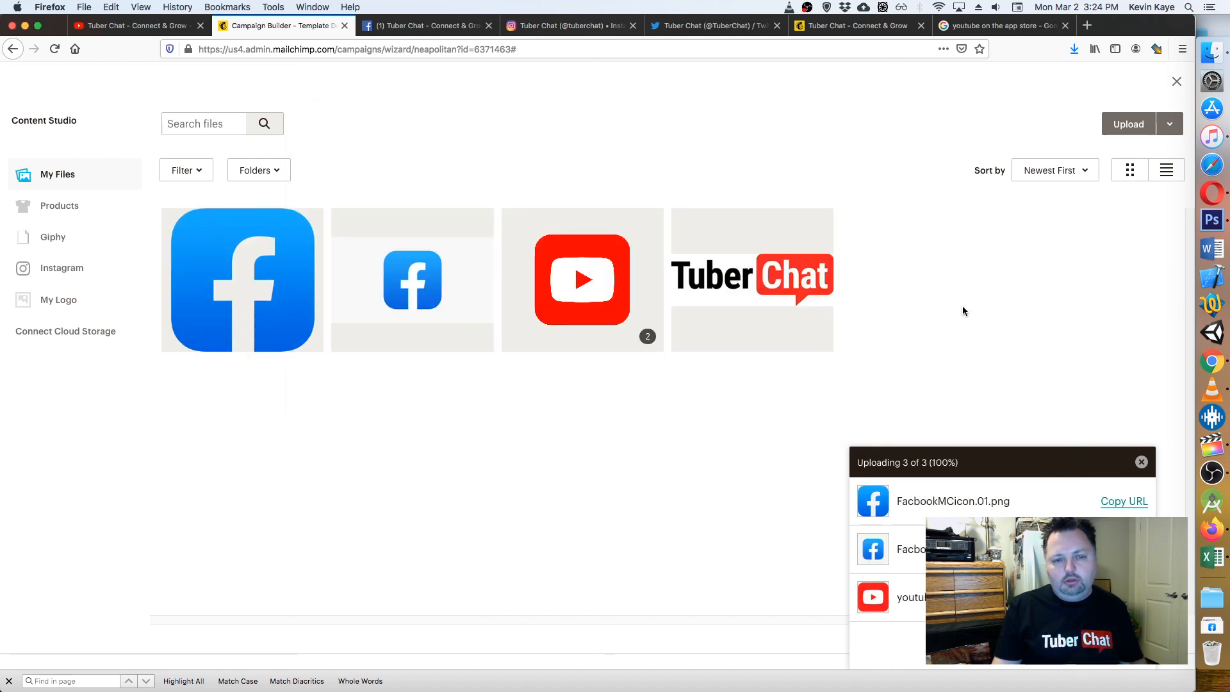
pyautogui.click(314, 256)
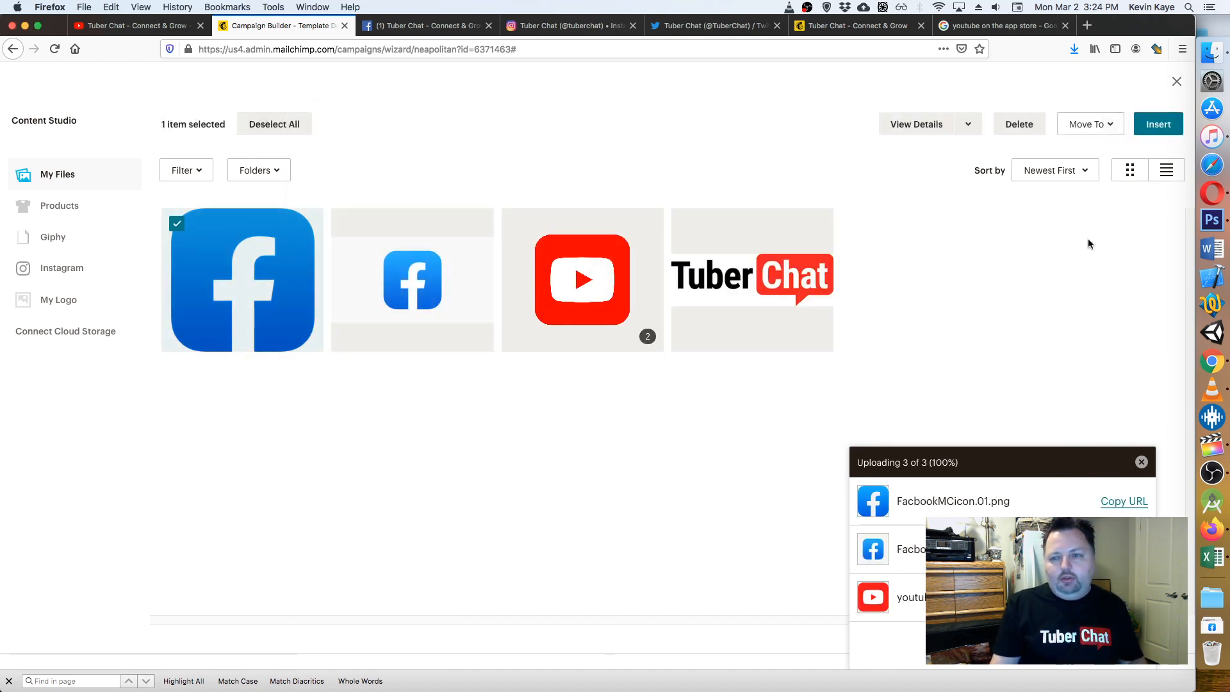
pyautogui.click(1153, 119)
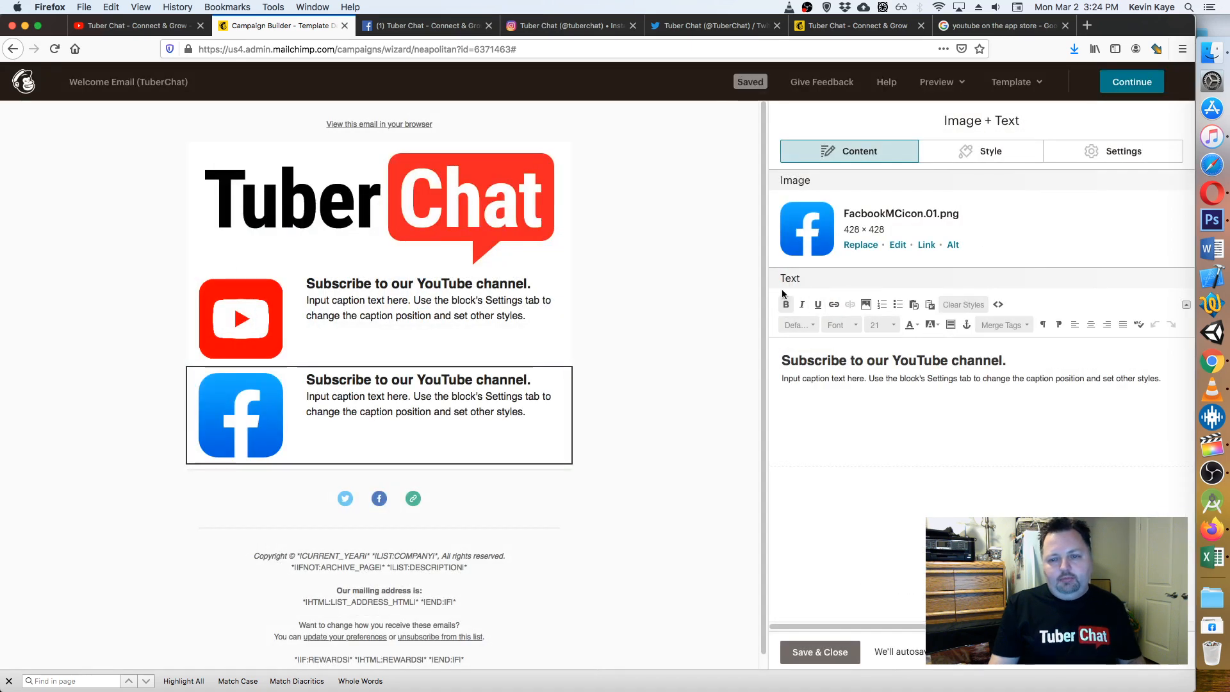
pyautogui.click(904, 245)
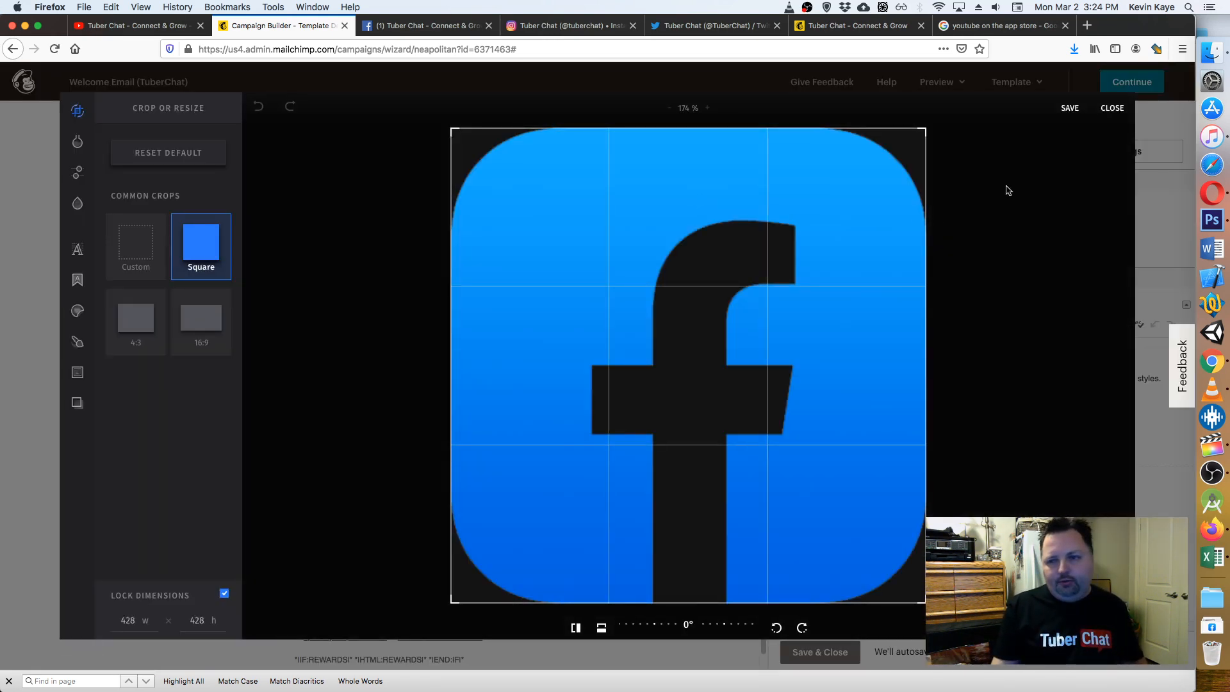
pyautogui.click(1113, 108)
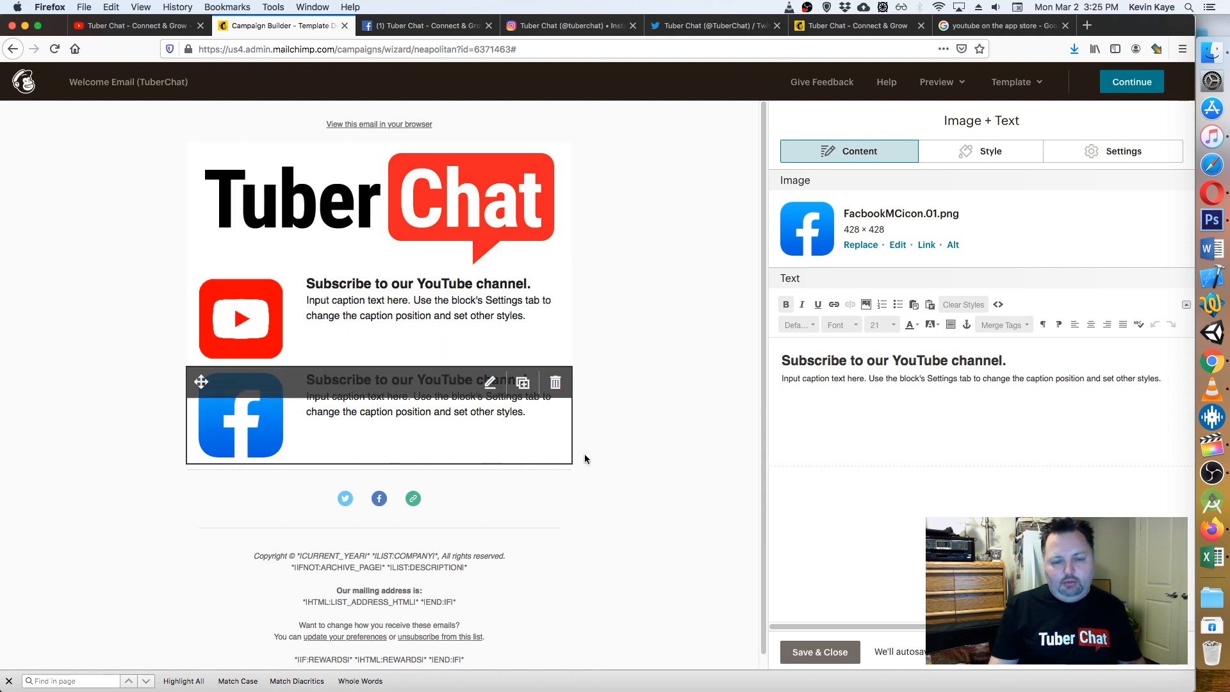
# - Replace the heading of the Facebook block with "Join our Facebook page."
pyautogui.scroll(-1, 638, 431)
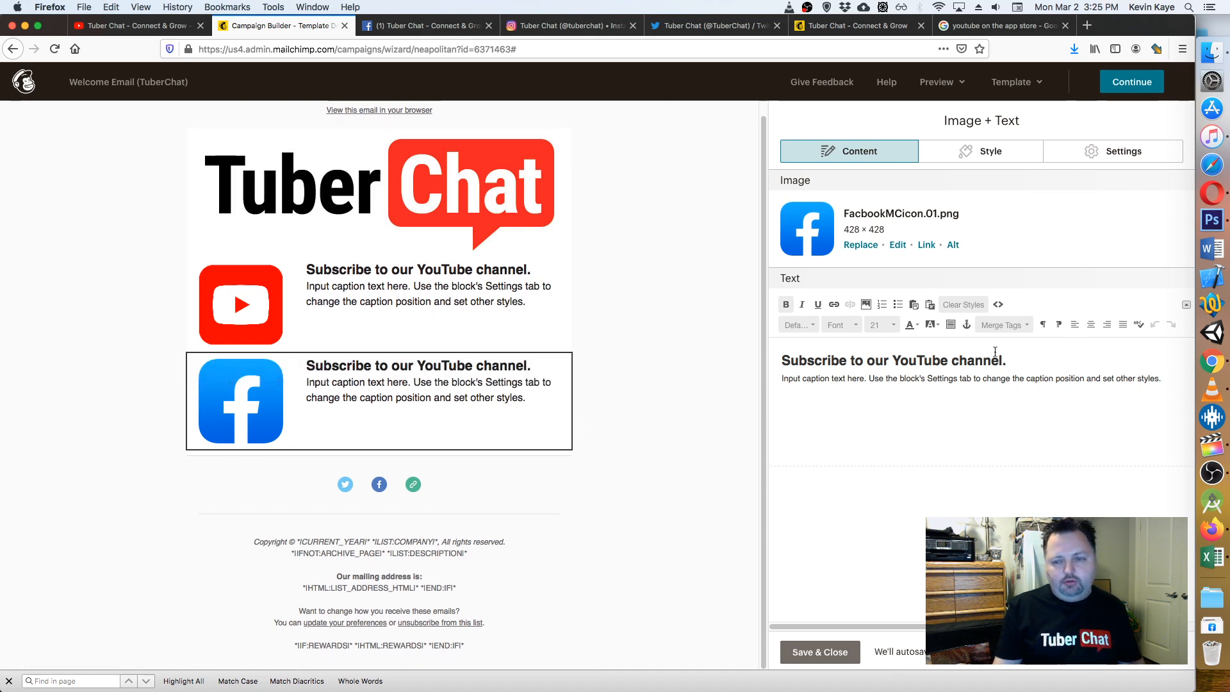
pyautogui.moveTo(961, 360); pyautogui.dragTo(779, 362)
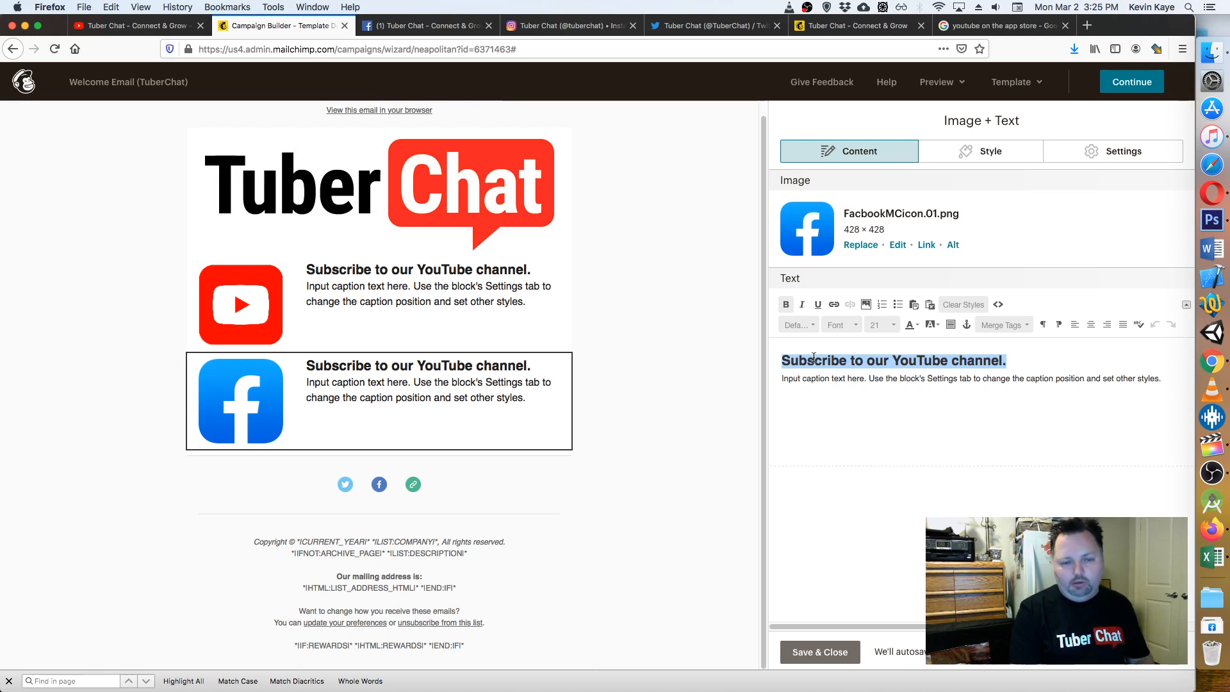
pyautogui.click(939, 361)
pyautogui.moveTo(1001, 361); pyautogui.dragTo(790, 350)
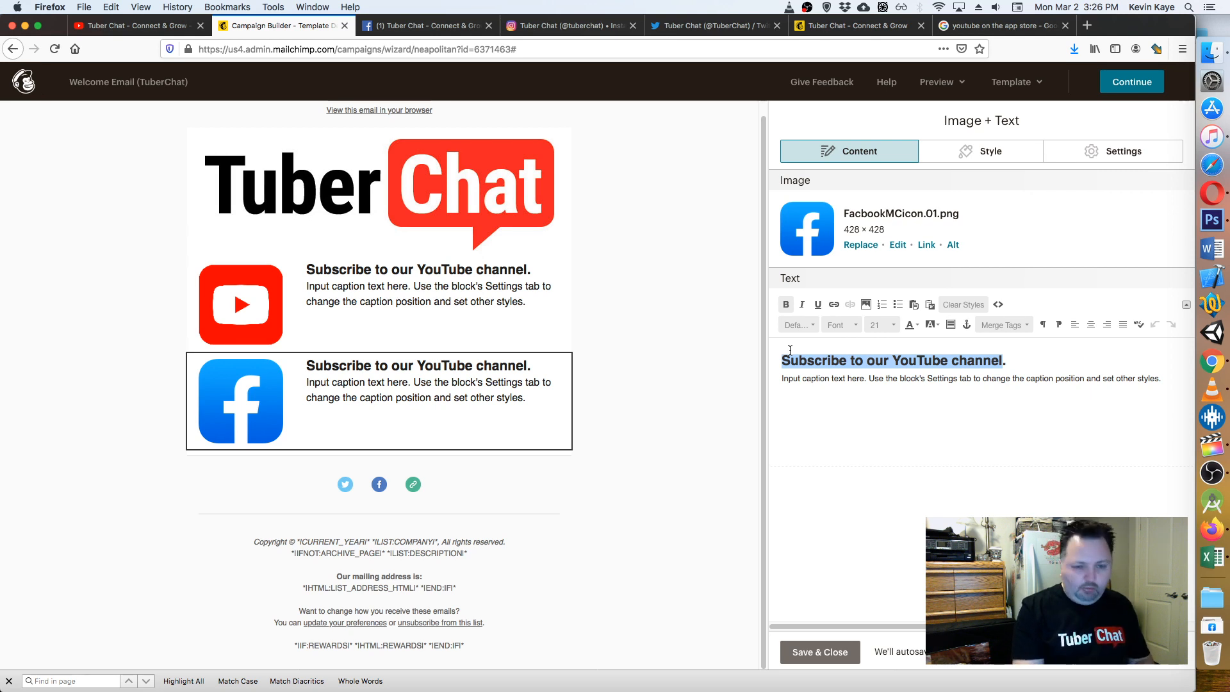
pyautogui.click(909, 360)
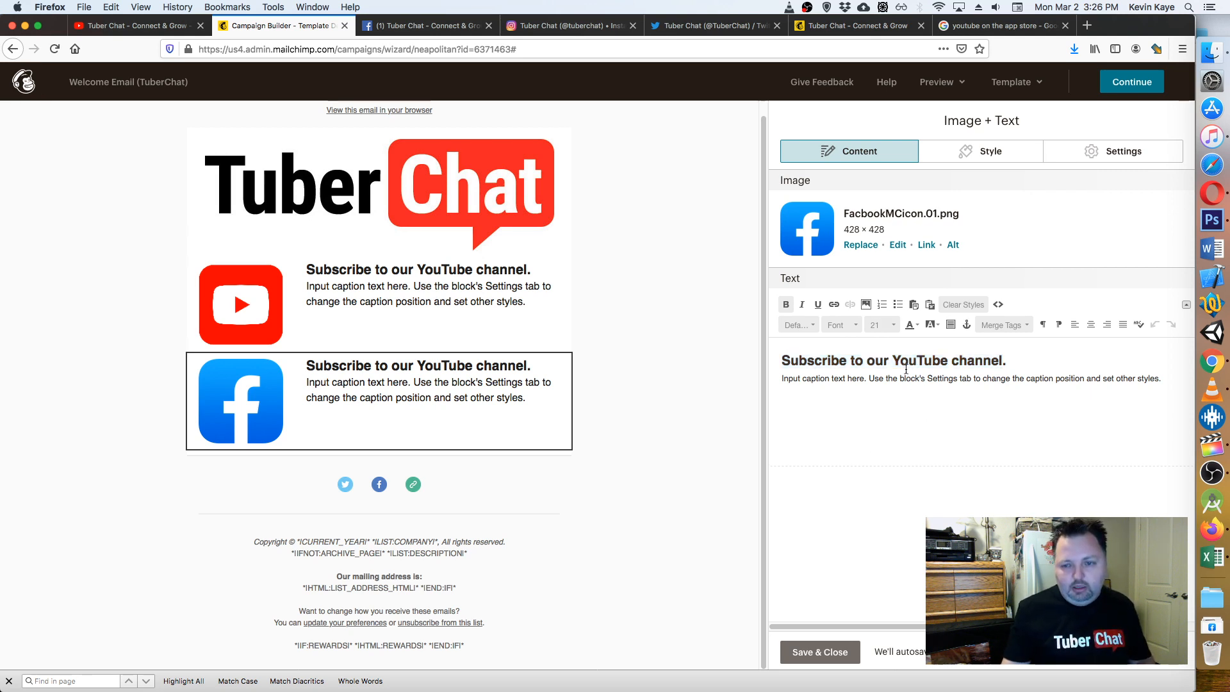
pyautogui.moveTo(1005, 364); pyautogui.dragTo(782, 356)
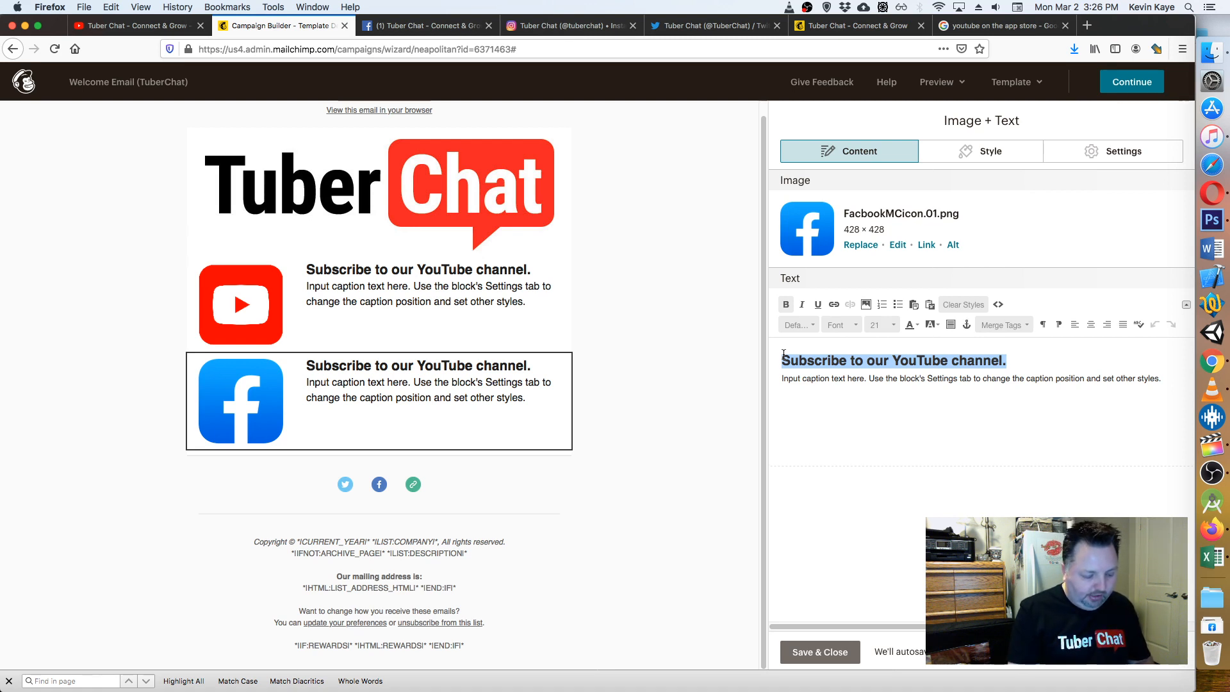
pyautogui.write('Join ou')
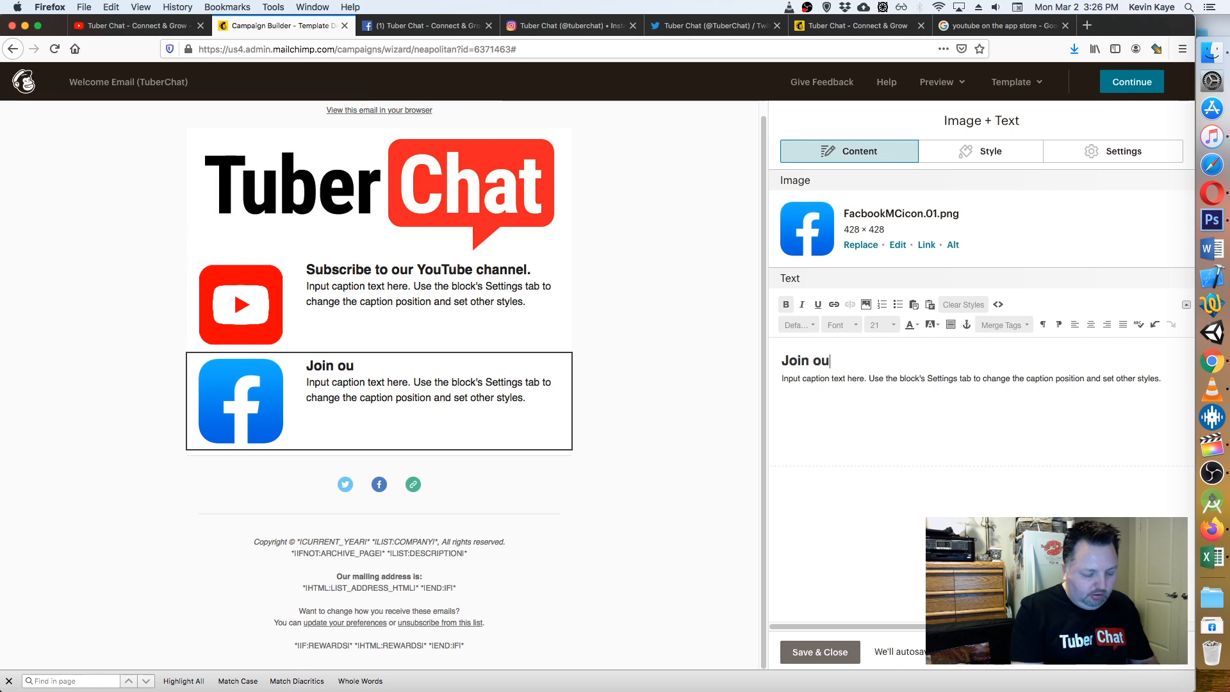
pyautogui.write('r Faceboo')
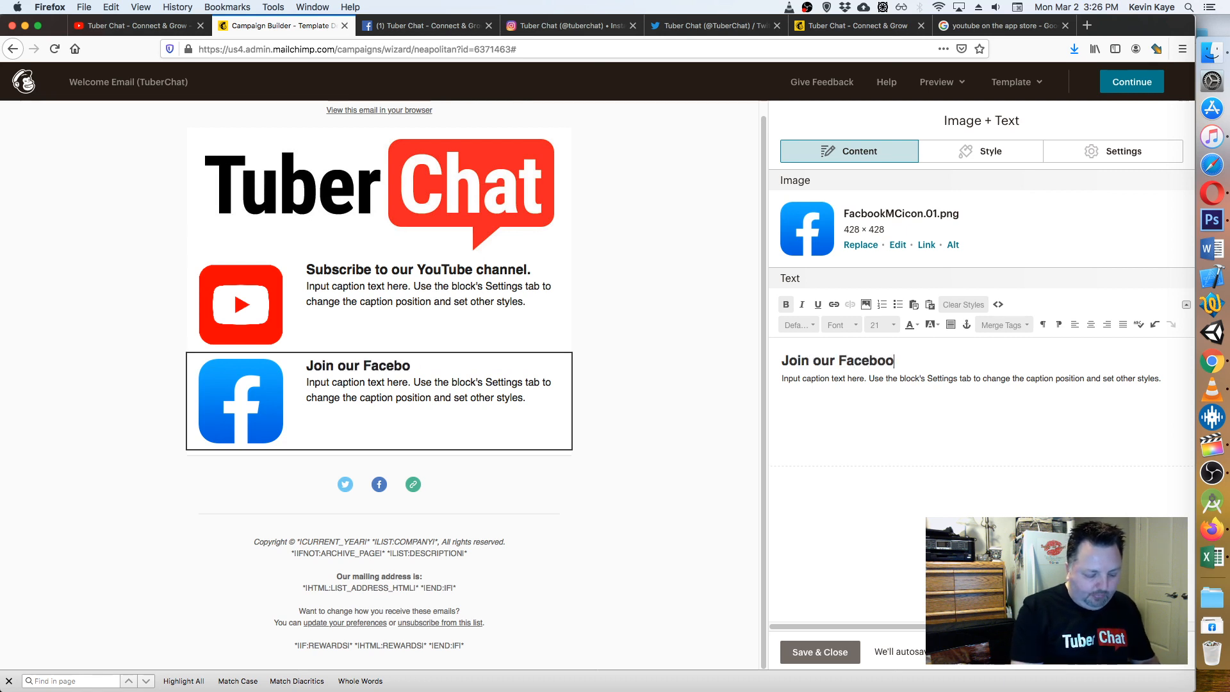
pyautogui.write('k pagr')
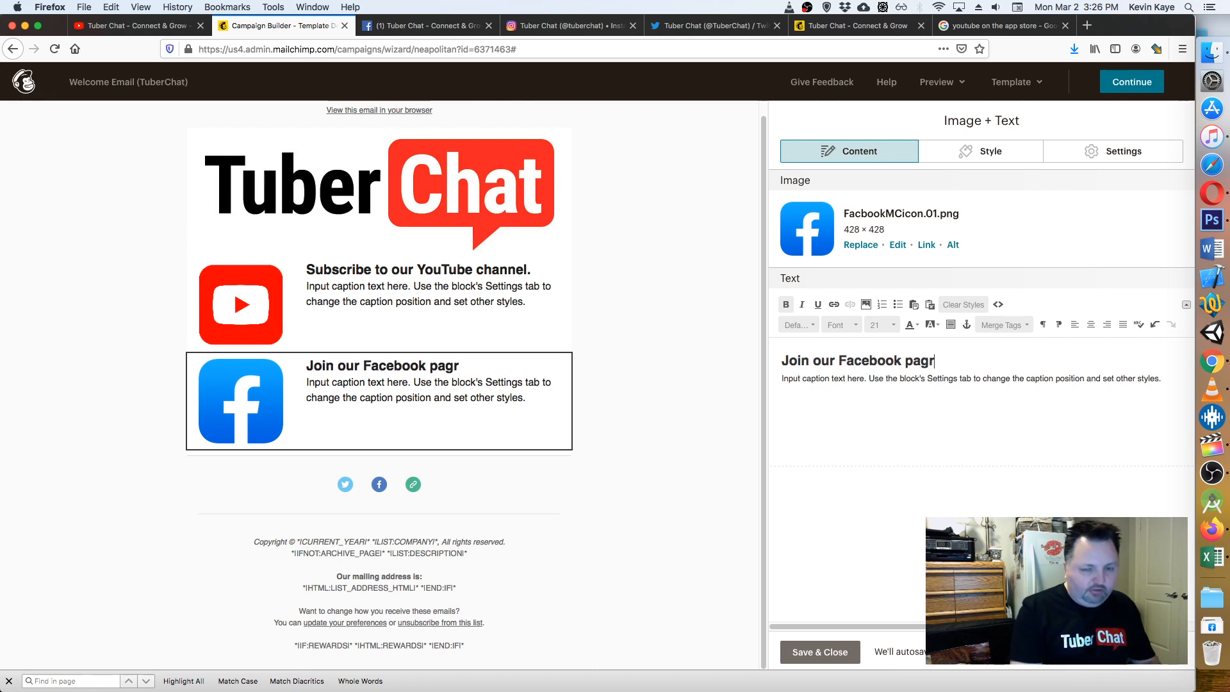
pyautogui.press('BackSpace')
pyautogui.write('e.')
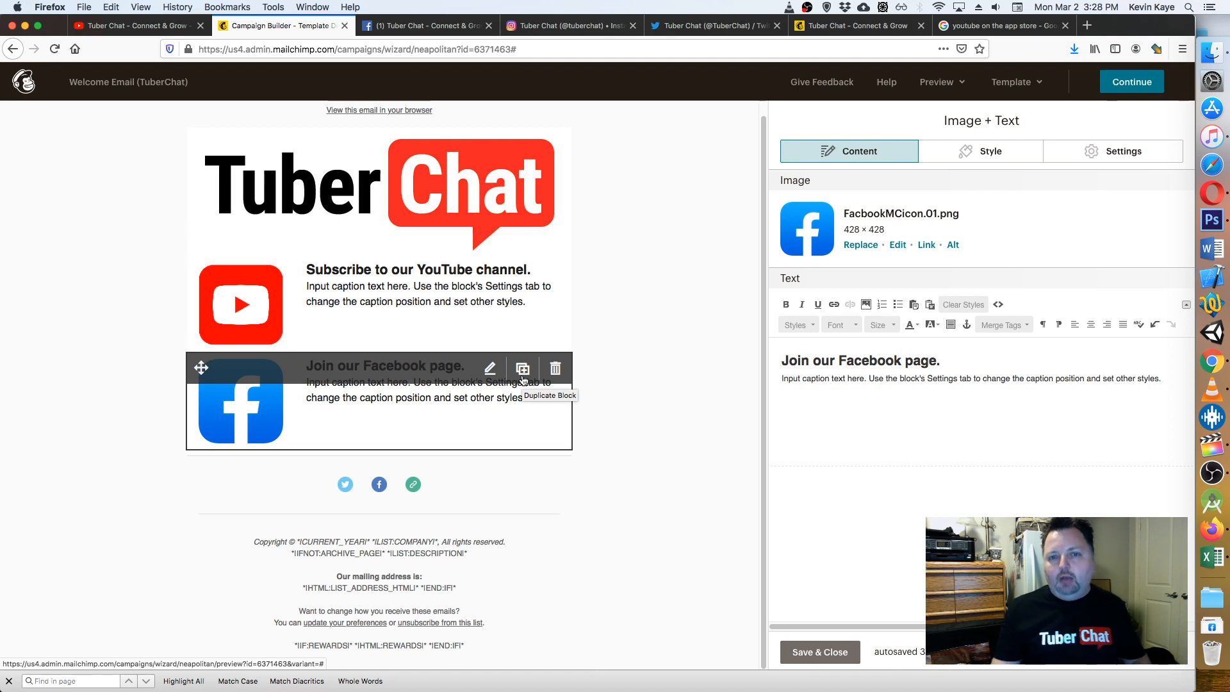
# - Duplicate the Facebook Image + Text block directly below itself
pyautogui.click(523, 369)
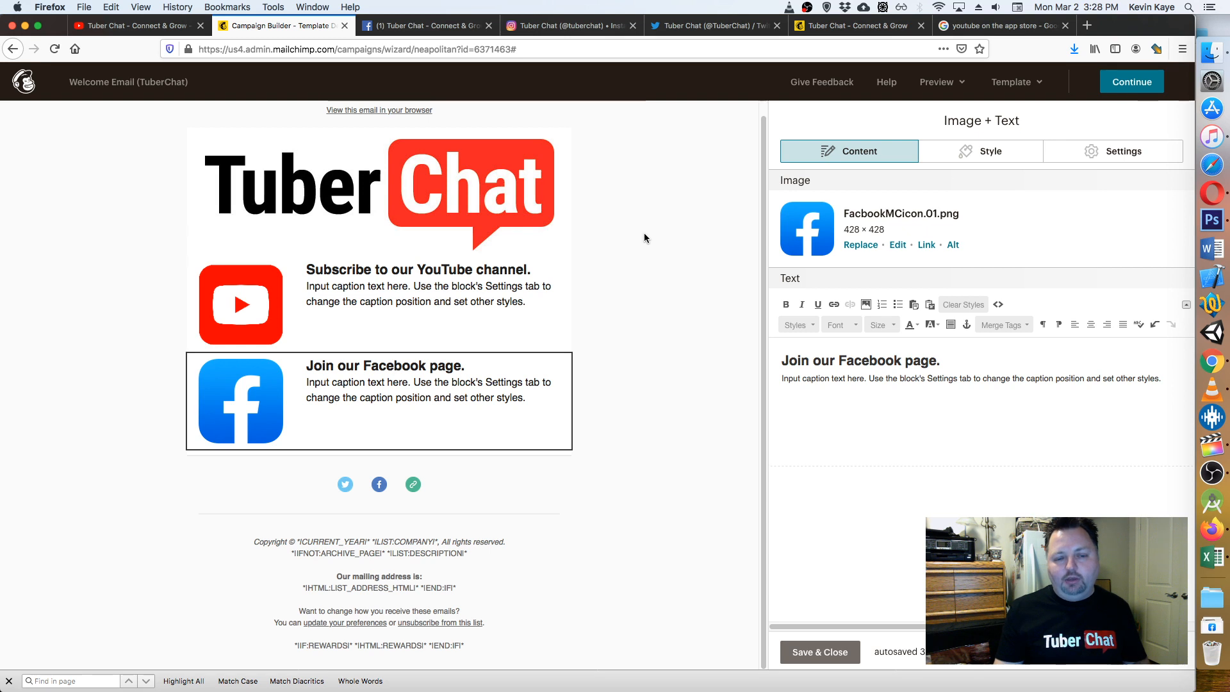
pyautogui.moveTo(477, 410)
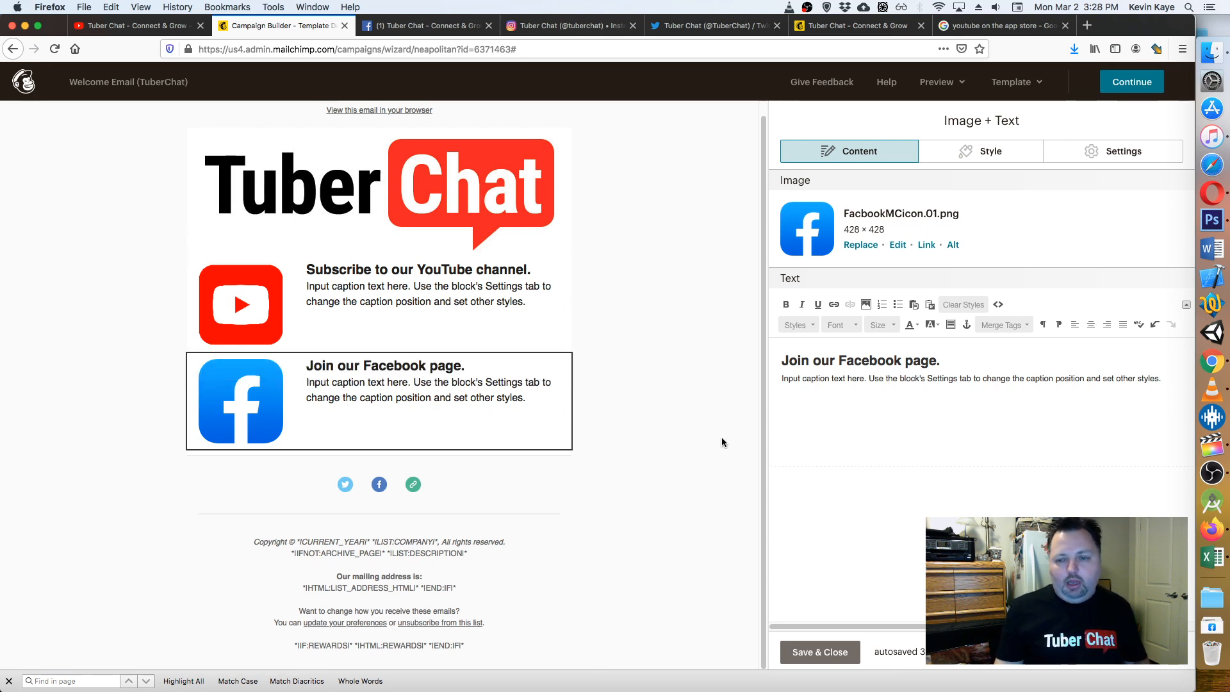
pyautogui.moveTo(359, 417)
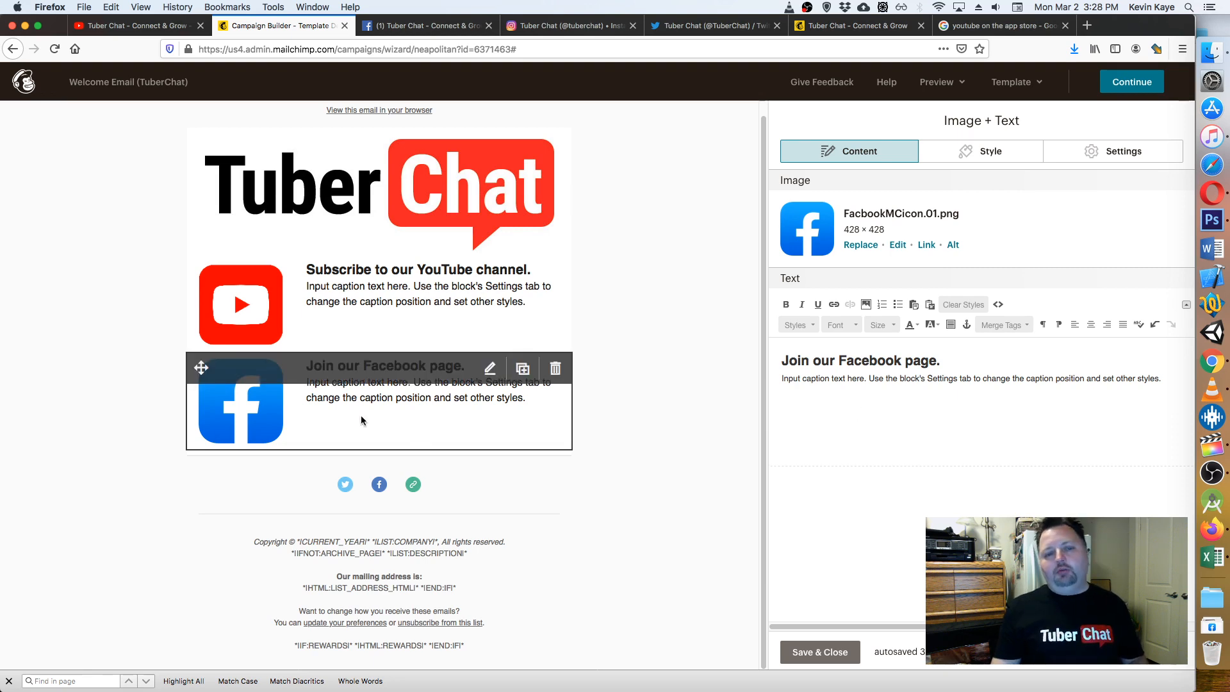
pyautogui.click(522, 369)
pyautogui.click(476, 383)
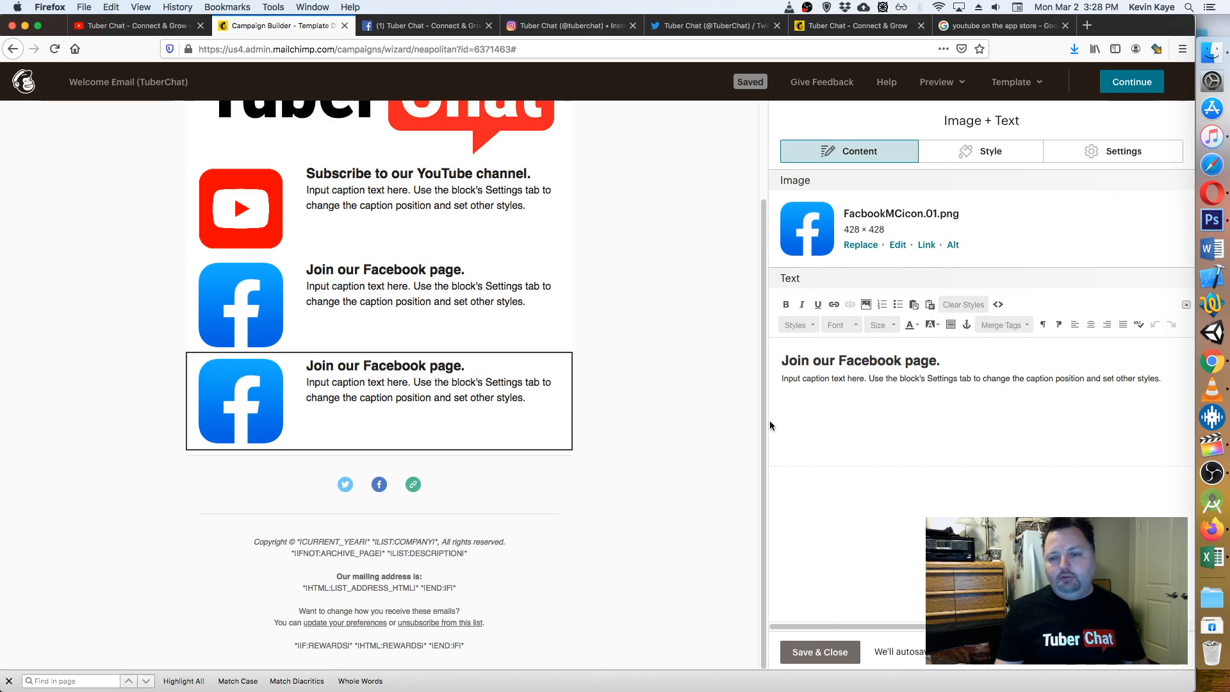
# - Change the duplicated block's heading to "Join the conversation on Twitter."
pyautogui.press('super+a')
pyautogui.click(963, 356)
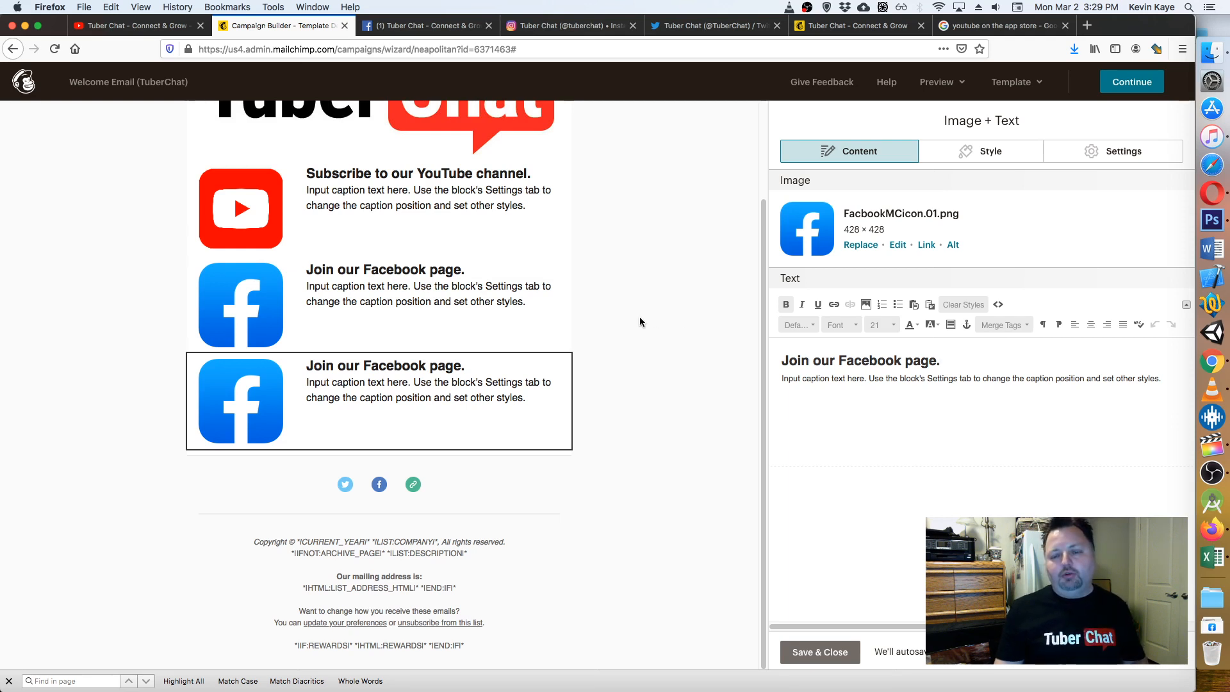
pyautogui.moveTo(946, 360); pyautogui.dragTo(782, 357)
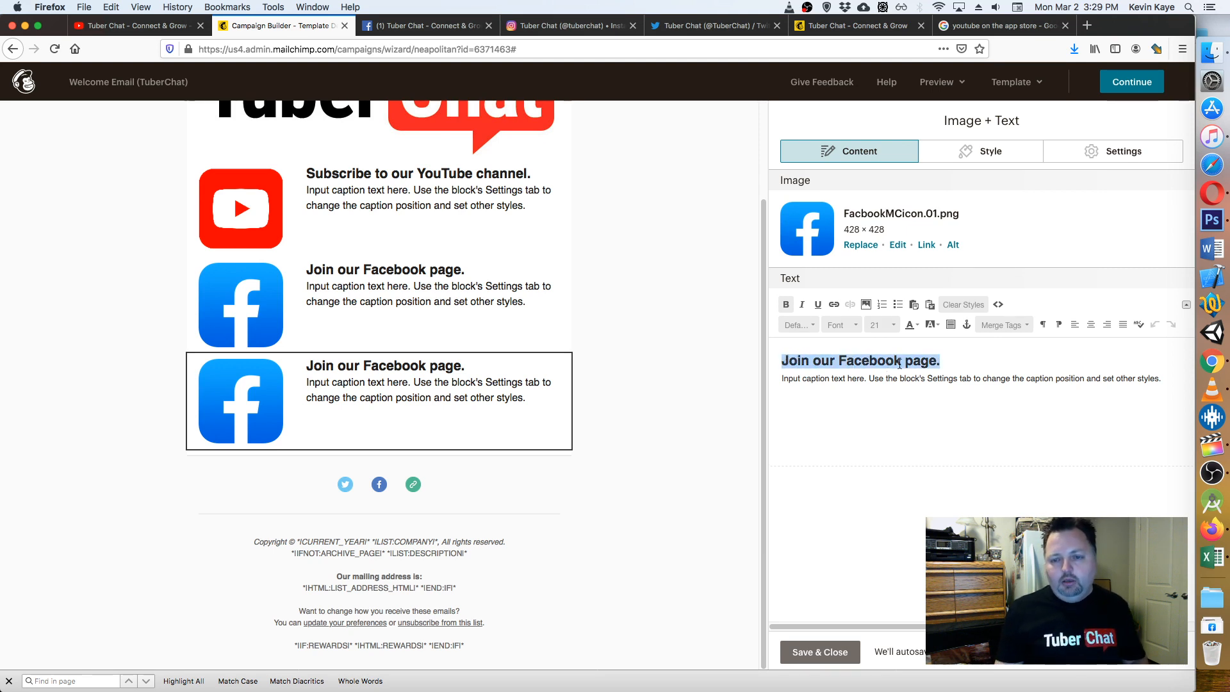
pyautogui.click(940, 360)
pyautogui.moveTo(940, 360); pyautogui.dragTo(777, 355)
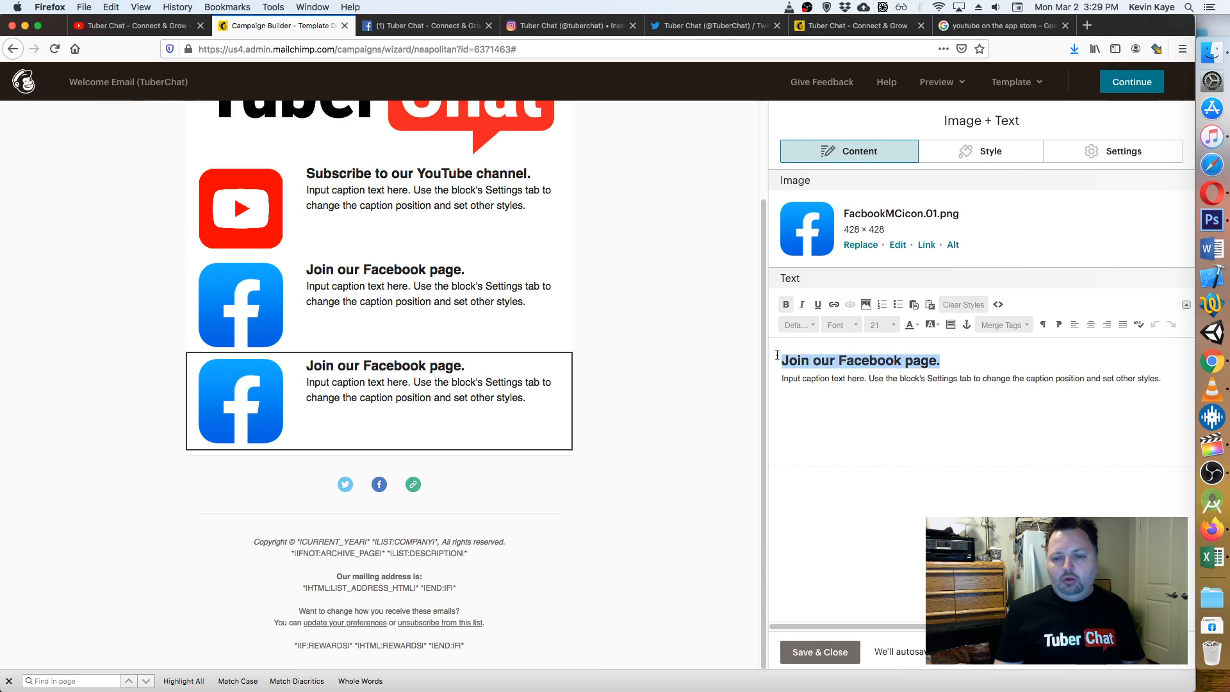
pyautogui.click(875, 359)
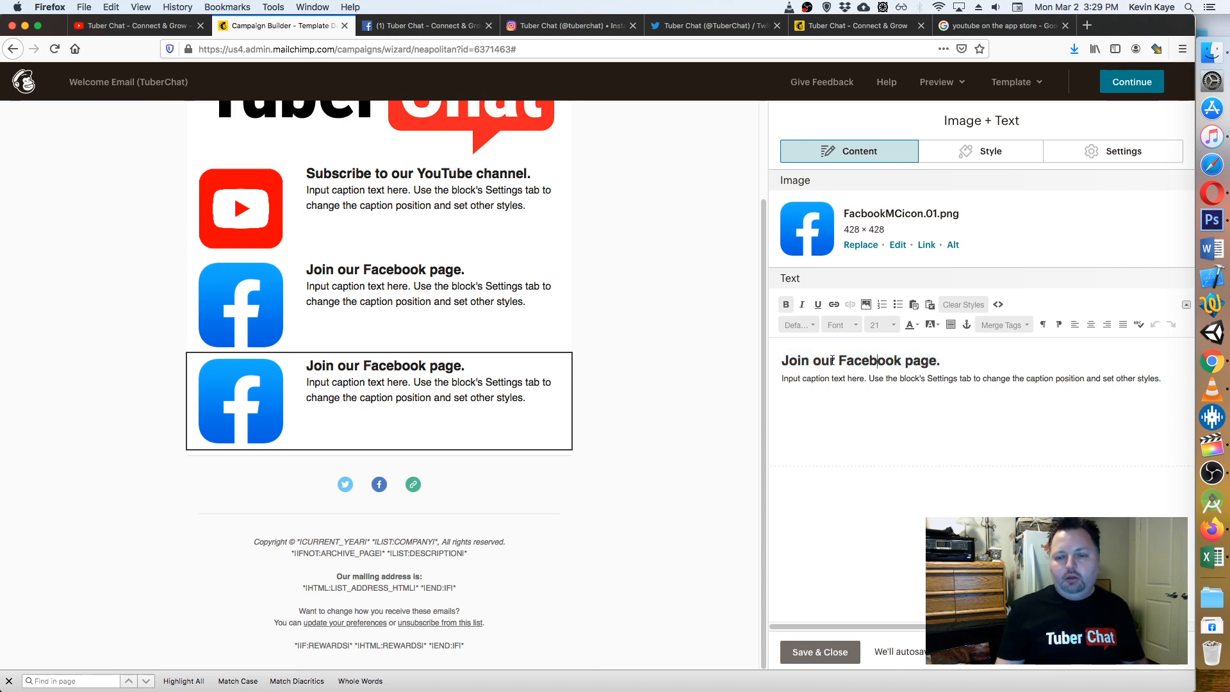
pyautogui.moveTo(815, 360); pyautogui.dragTo(836, 358)
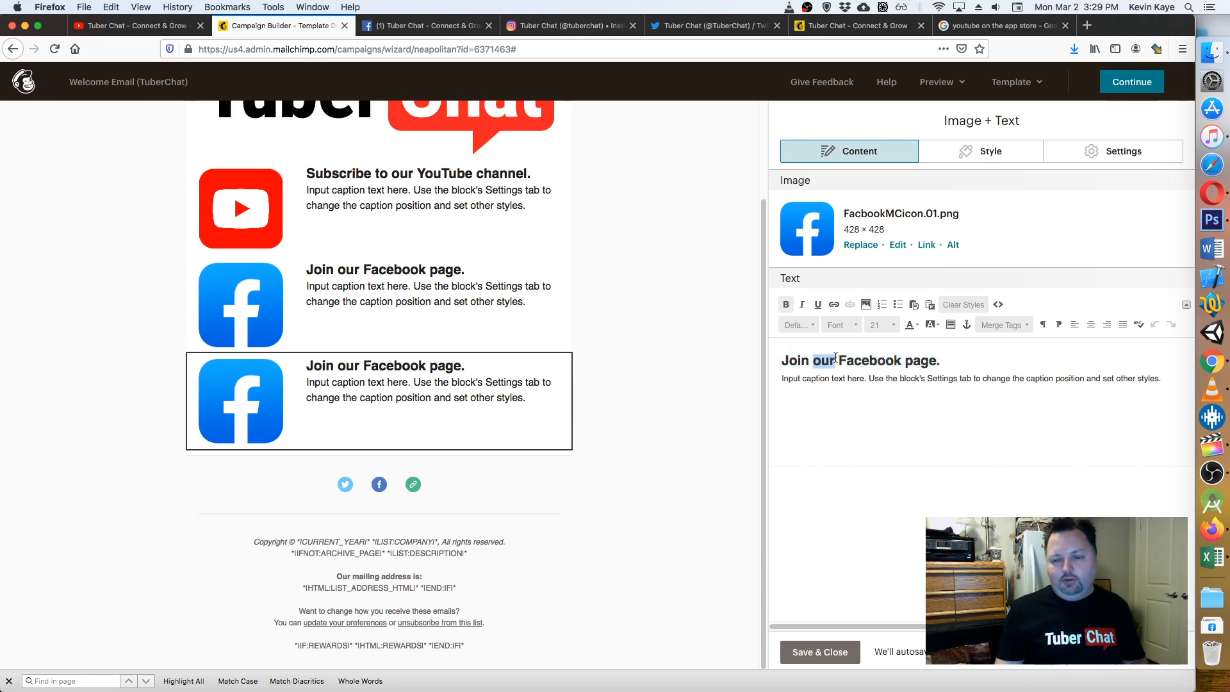
pyautogui.moveTo(942, 361); pyautogui.dragTo(813, 356)
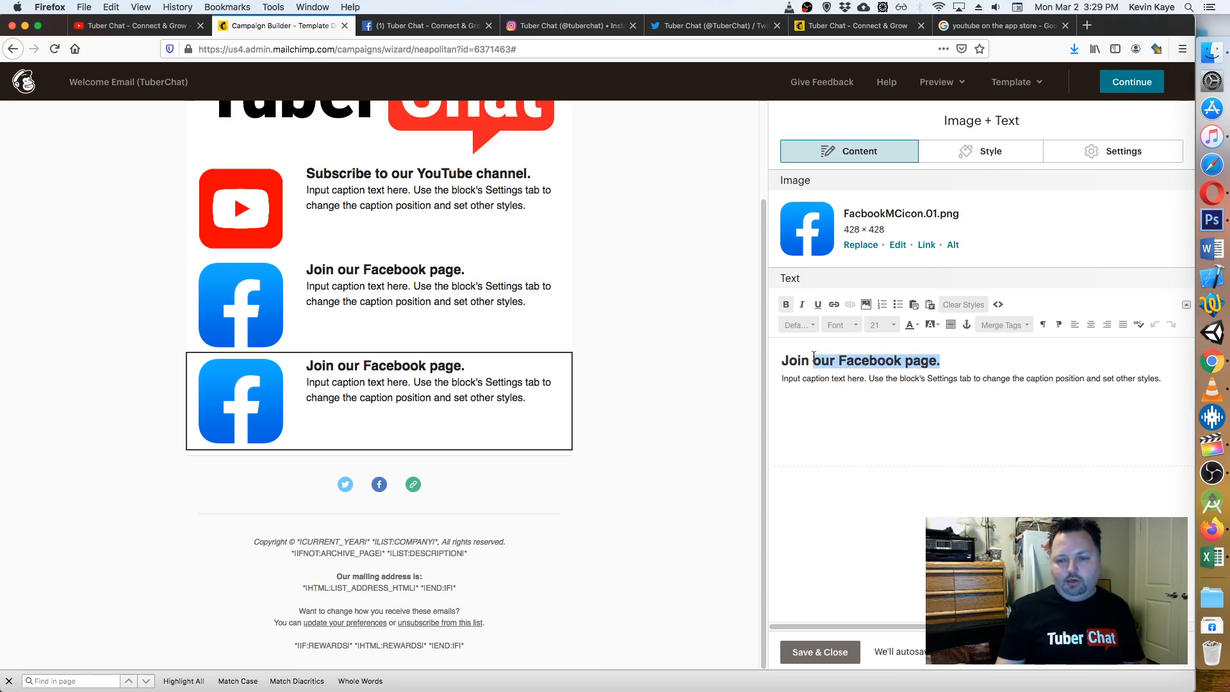
pyautogui.write('the conversat')
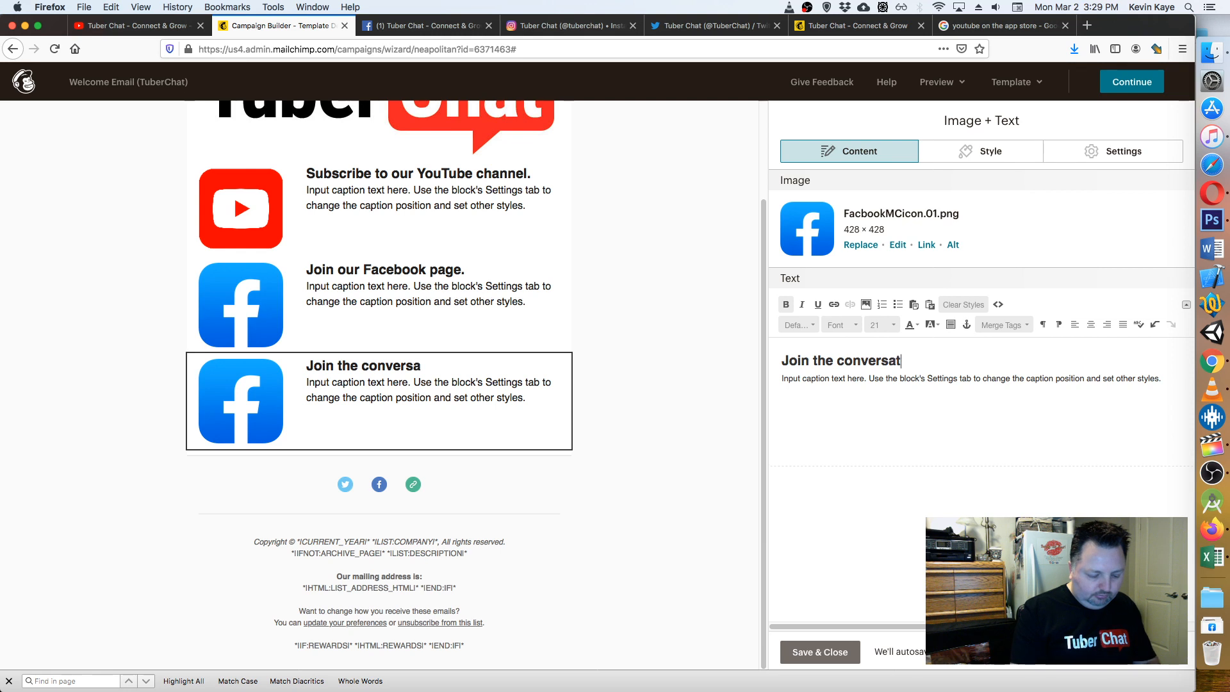
pyautogui.write('ion on Twit')
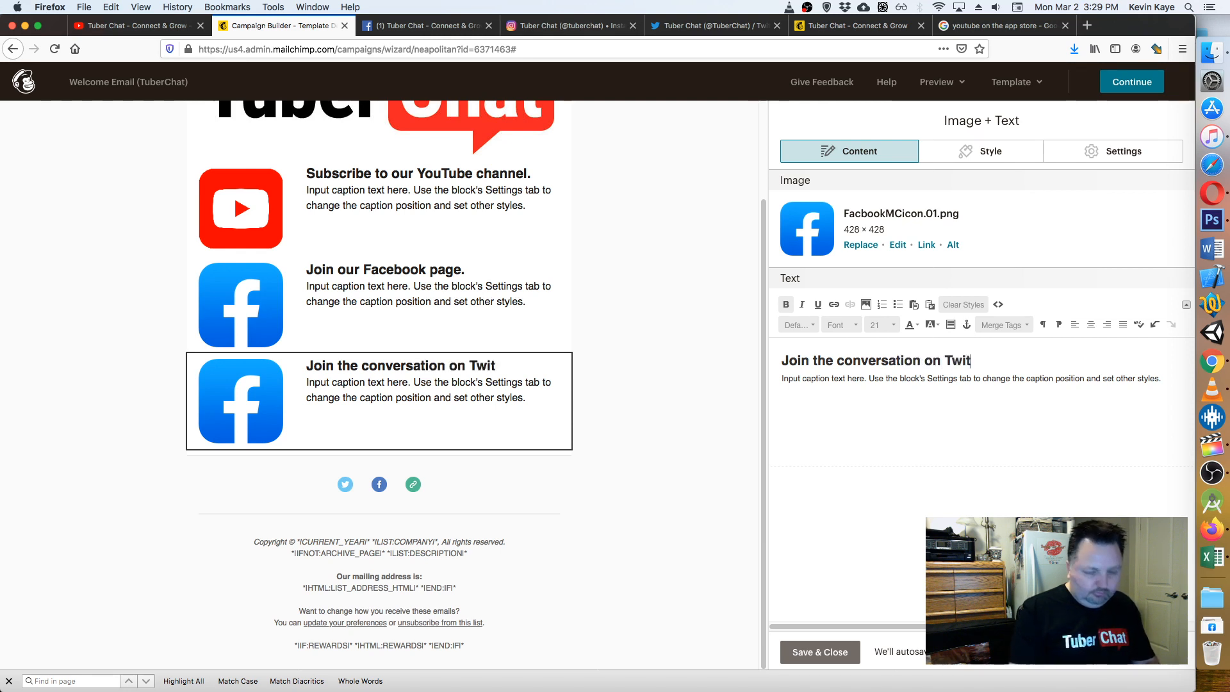
pyautogui.write('ter.')
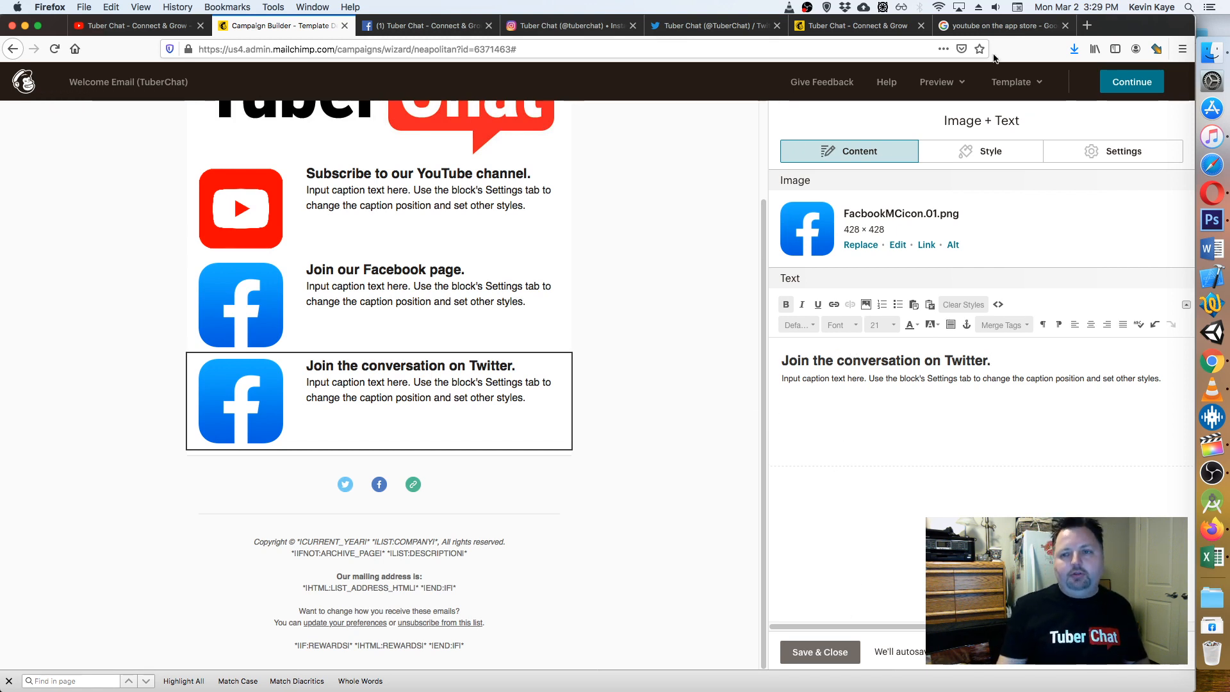
# - Search Google Images for "twitter on the app store" and refine the query to "twitter on the app store icon"
pyautogui.click(992, 27)
pyautogui.click(575, 49)
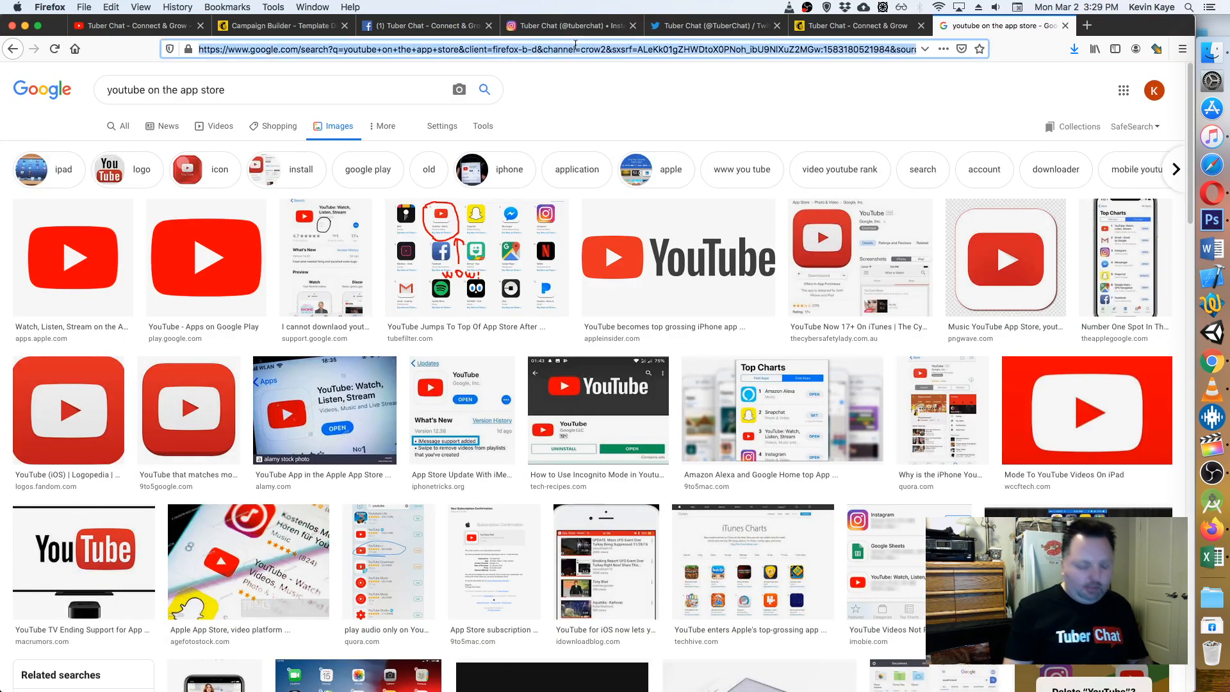
pyautogui.write('twitter o')
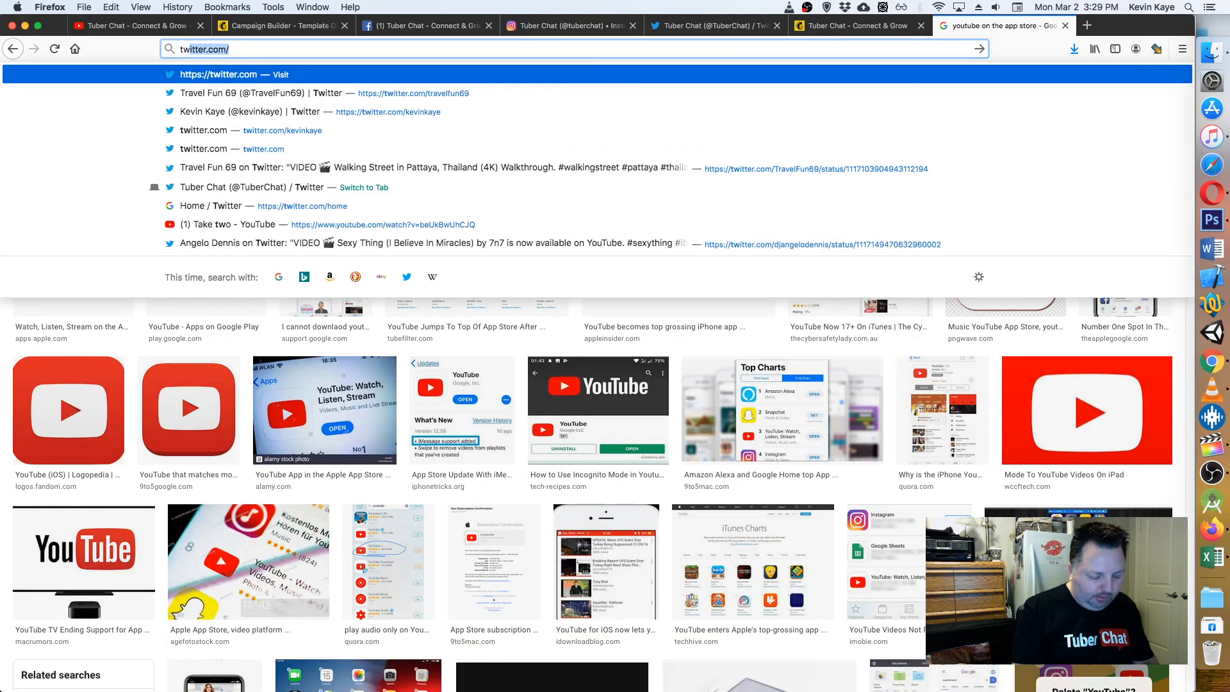
pyautogui.write('n the a')
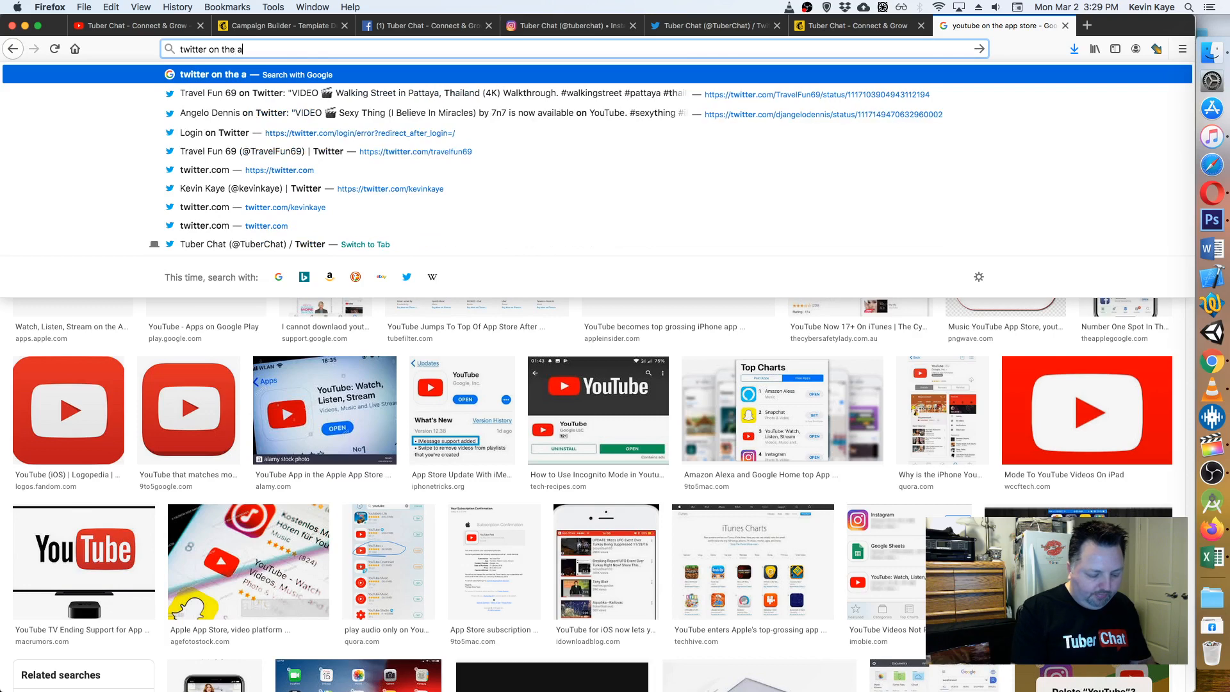
pyautogui.write('pp store')
pyautogui.press('Return')
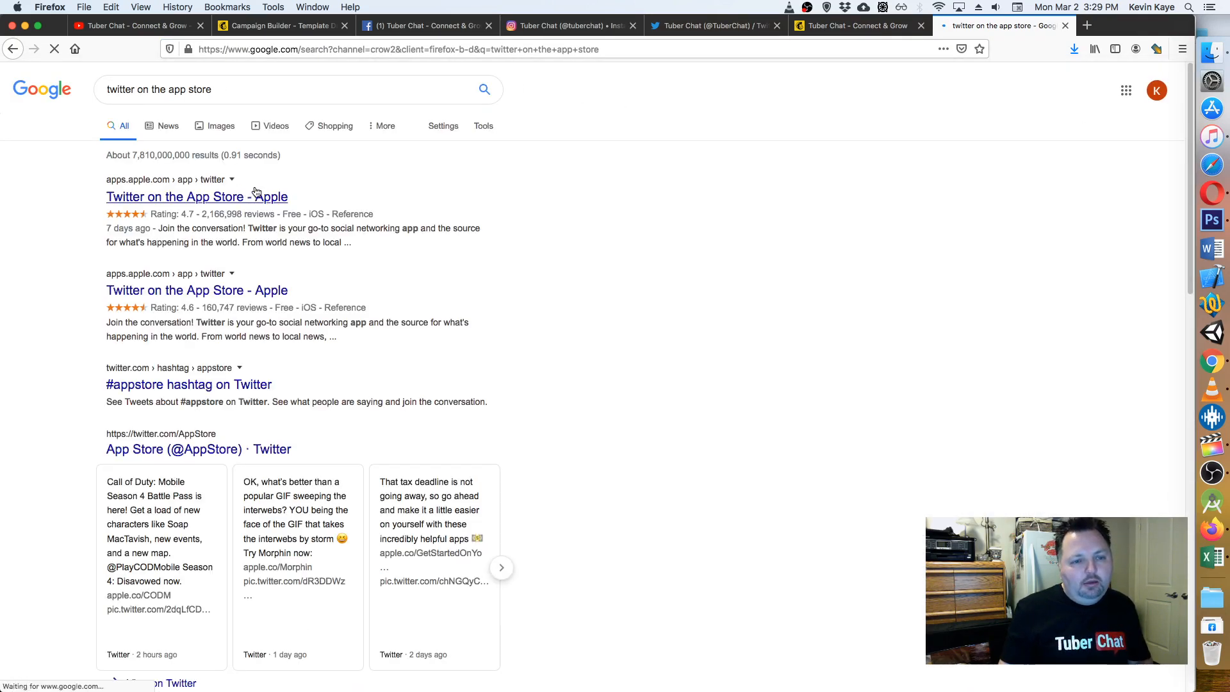
pyautogui.click(209, 127)
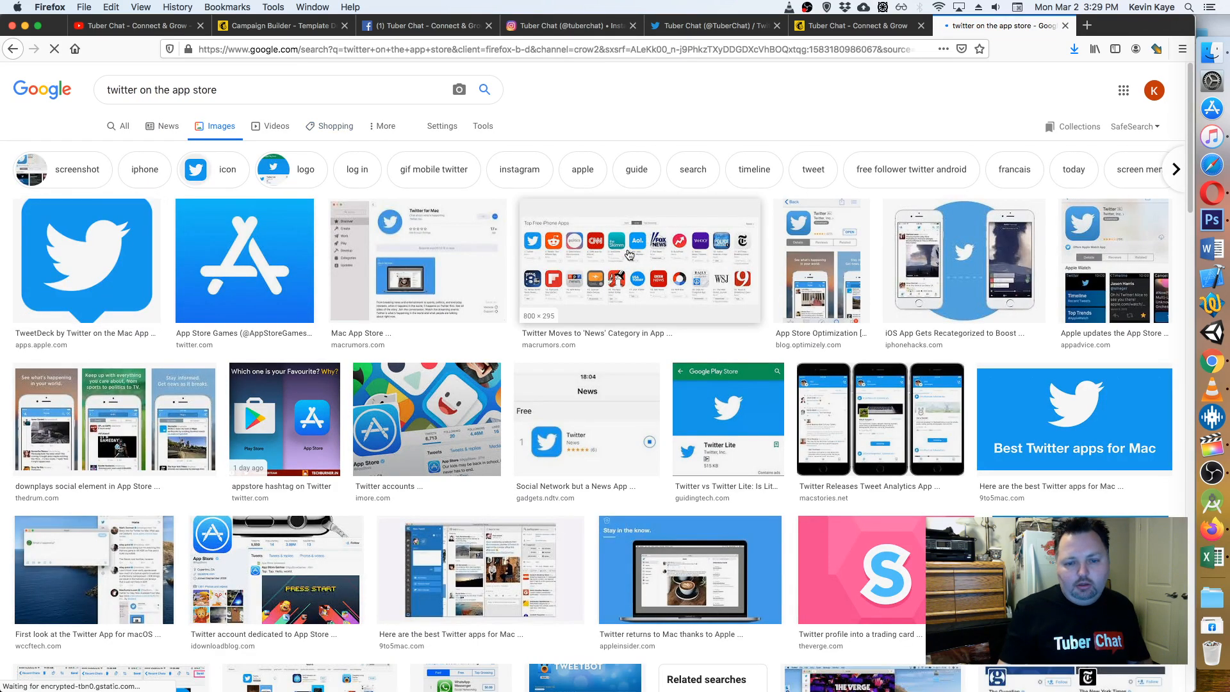
pyautogui.scroll(-5, 628, 251)
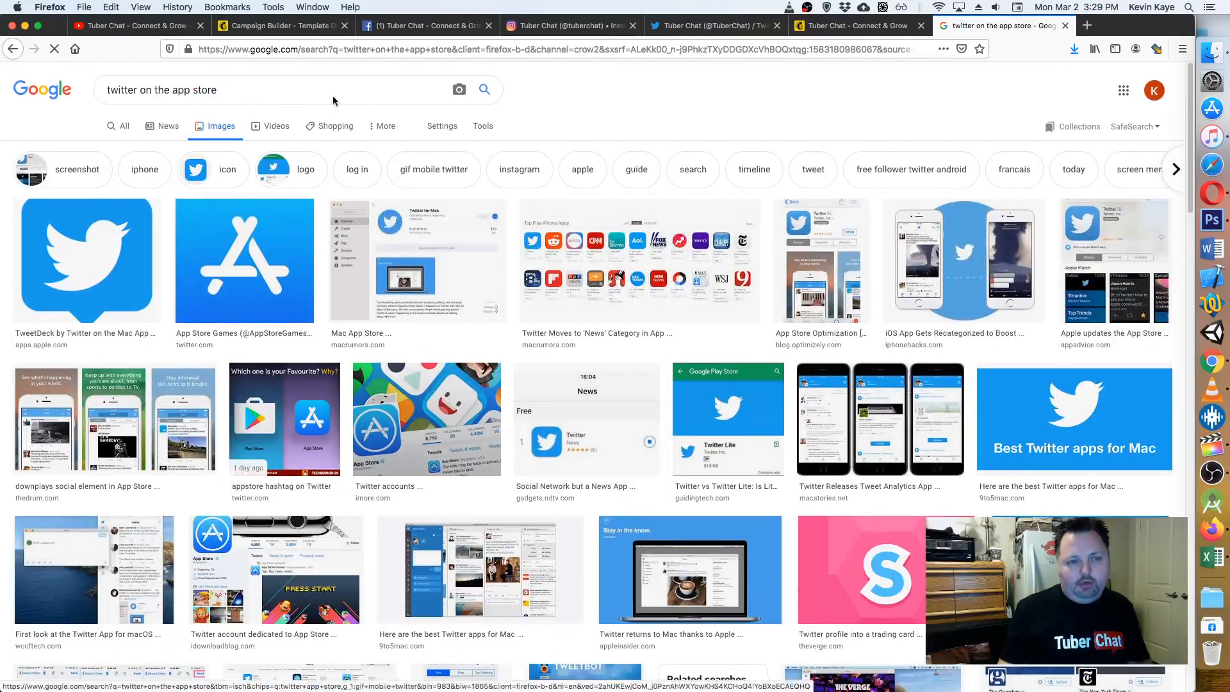
pyautogui.click(280, 85)
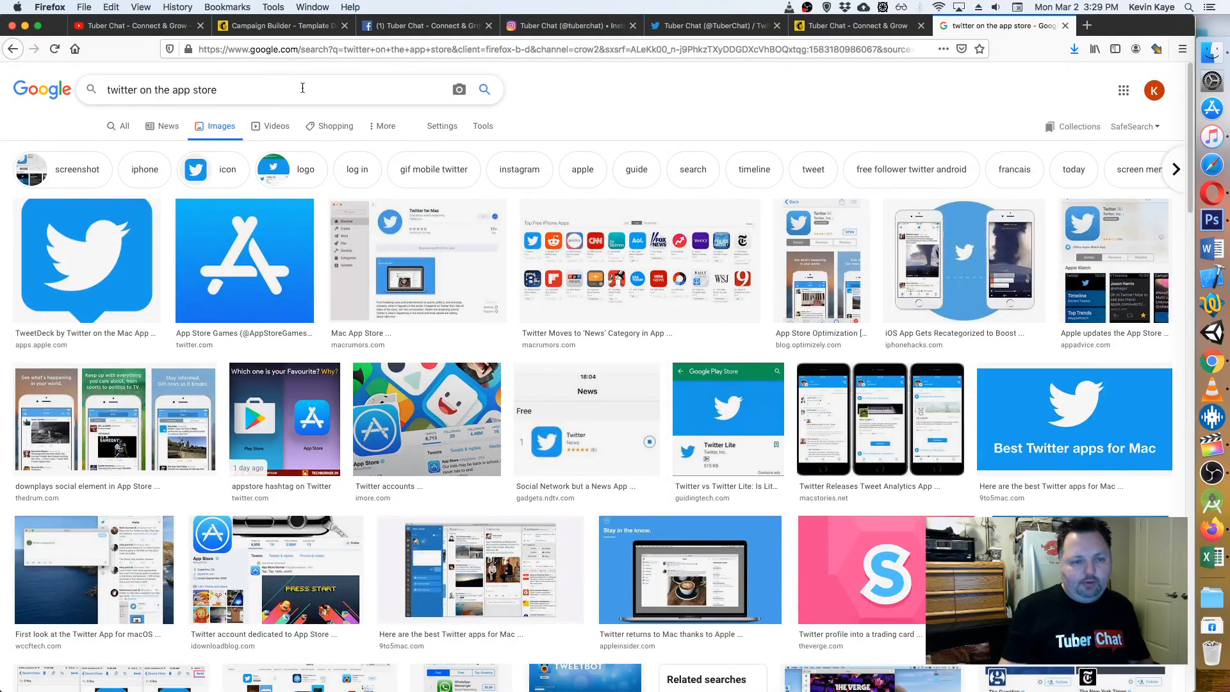
pyautogui.press('Return')
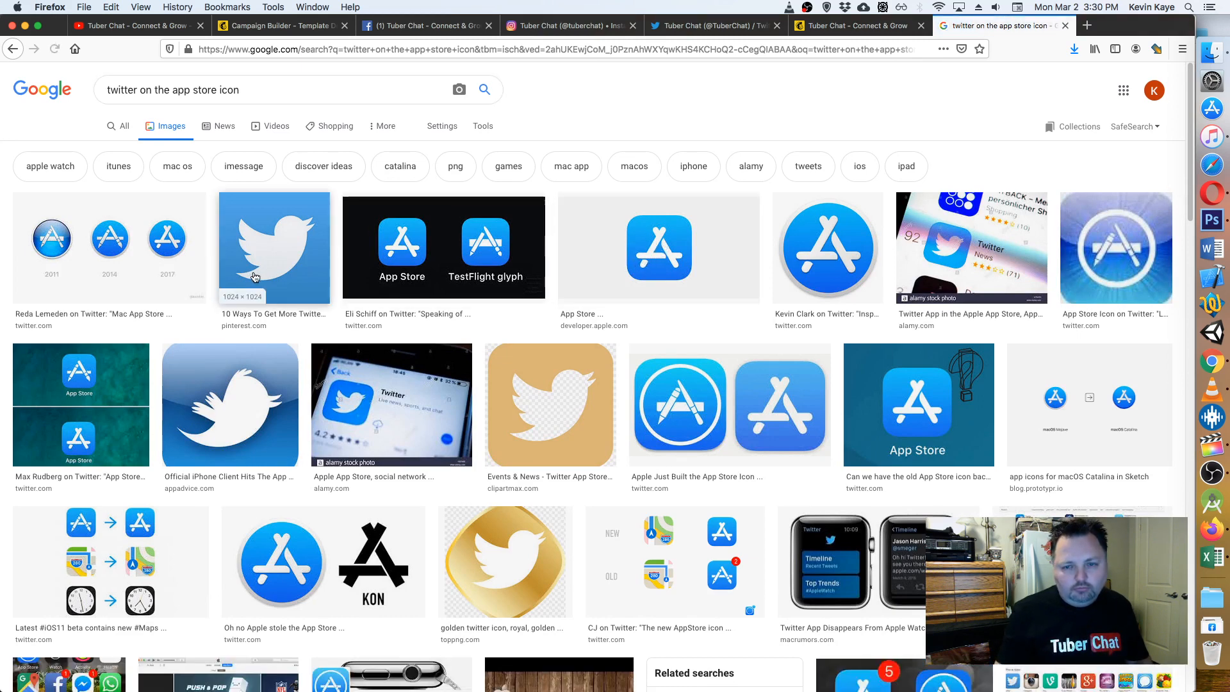
# - Change the image search query to "twitter ios icon" and run the search
pyautogui.click(192, 90)
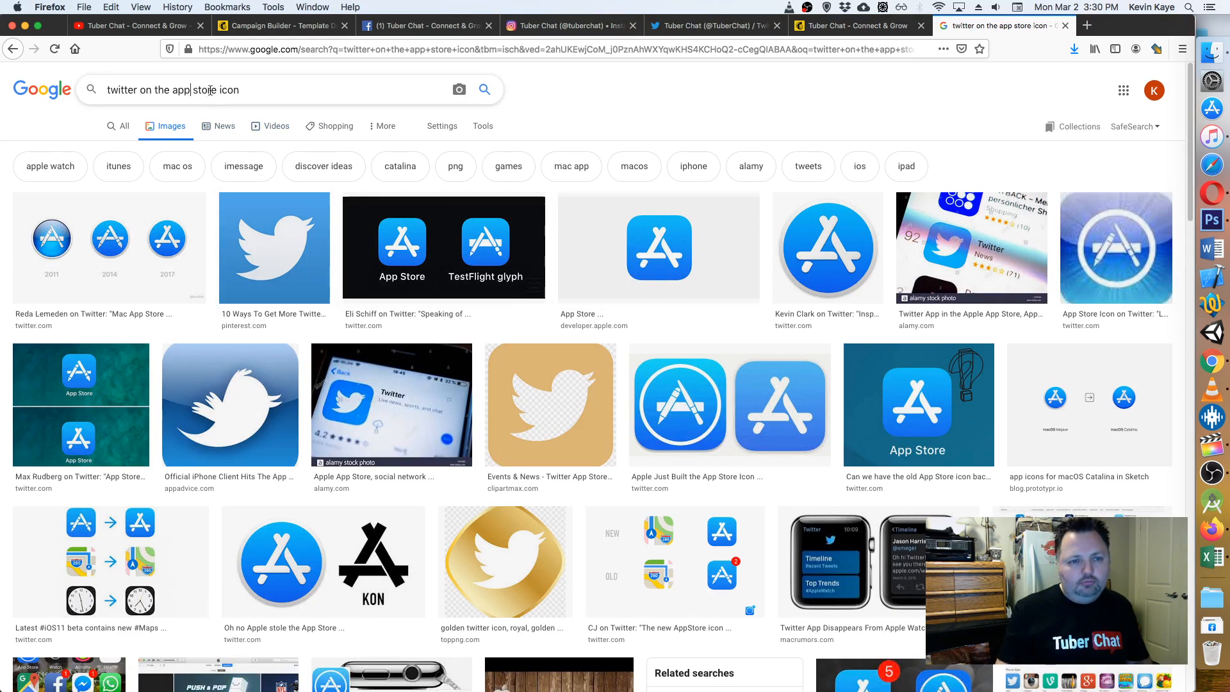
pyautogui.moveTo(214, 89); pyautogui.dragTo(172, 90)
pyautogui.press('BackSpace')
pyautogui.press('BackSpace')
pyautogui.press('BackSpace')
pyautogui.press('BackSpace')
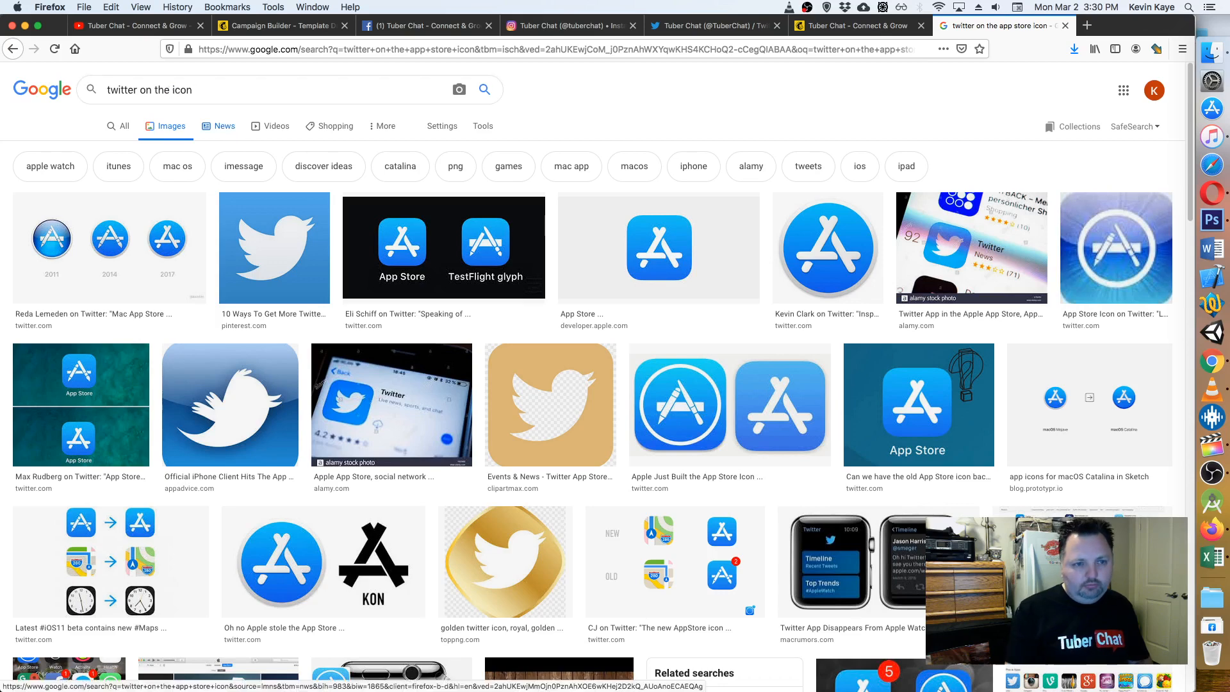
pyautogui.press('BackSpace')
pyautogui.press('BackSpace')
pyautogui.press('BackSpace')
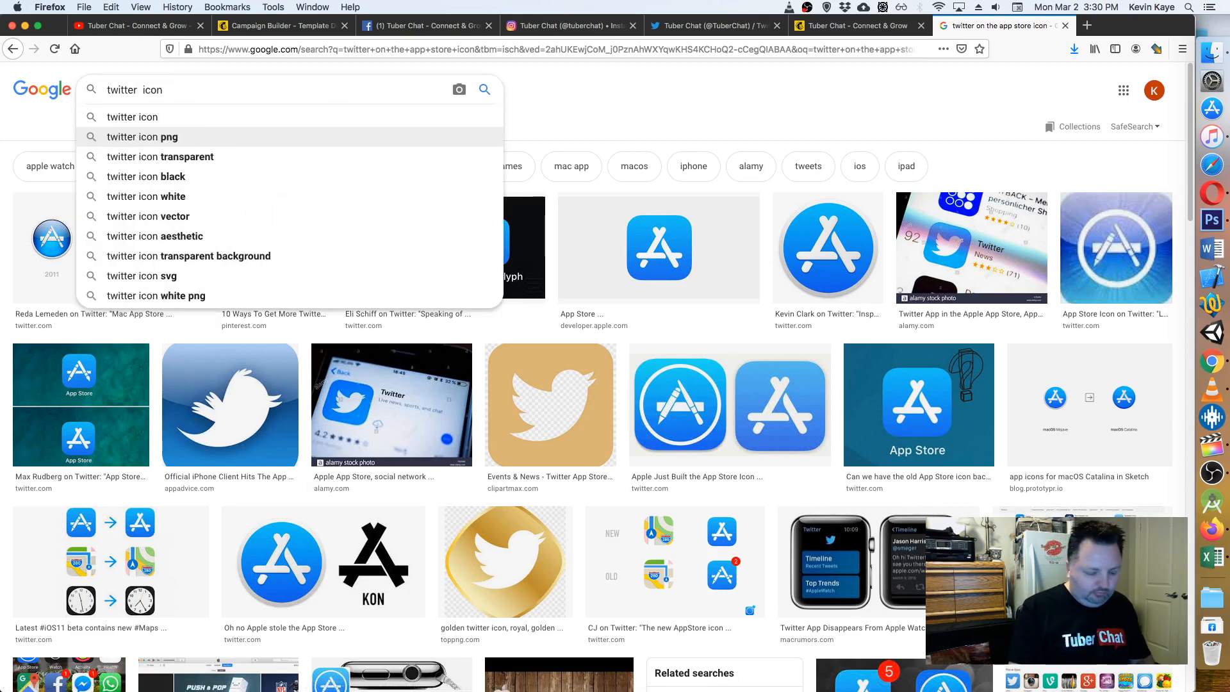
pyautogui.write('ios')
pyautogui.press('Return')
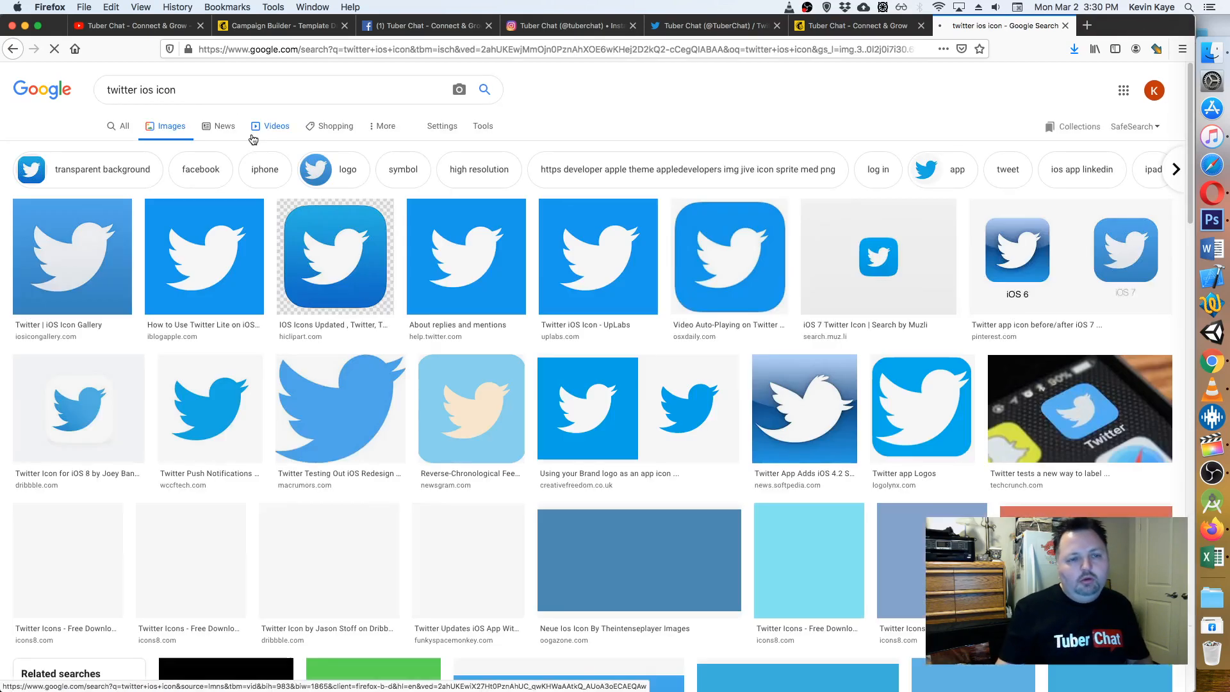
# - Refine the image search query to "twitter ios icon 2020" and run the search
pyautogui.click(245, 96)
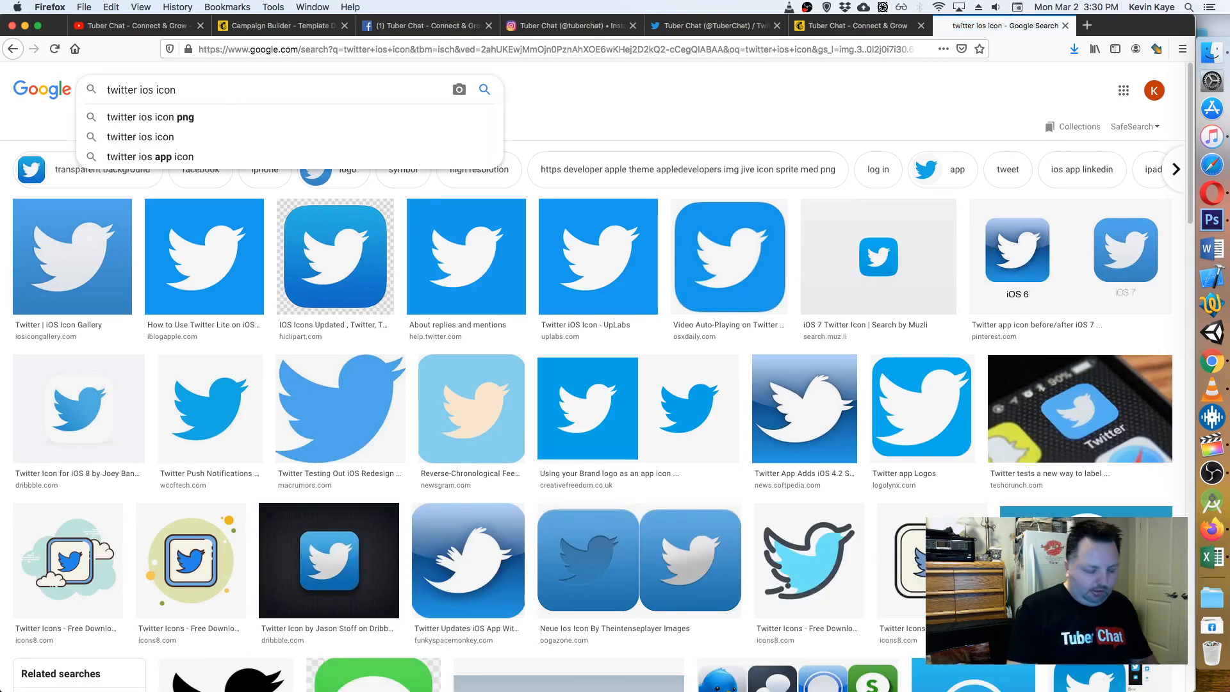
pyautogui.write('20202')
pyautogui.press('Return')
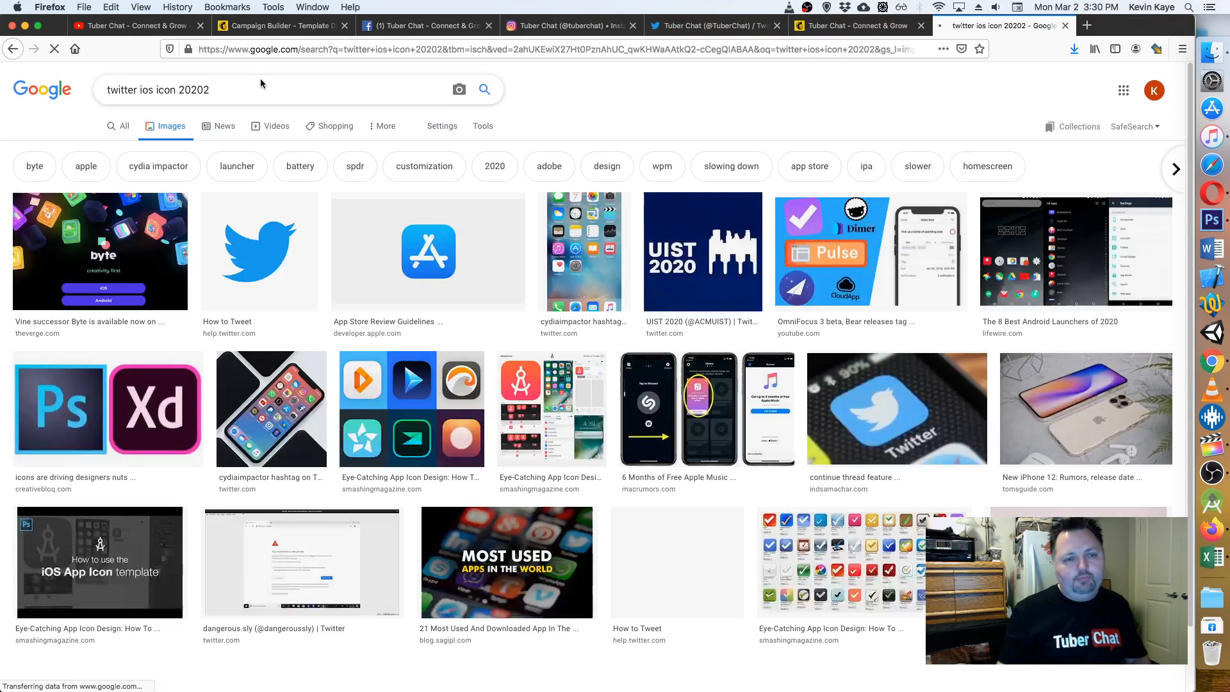
pyautogui.press('BackSpace')
pyautogui.press('Return')
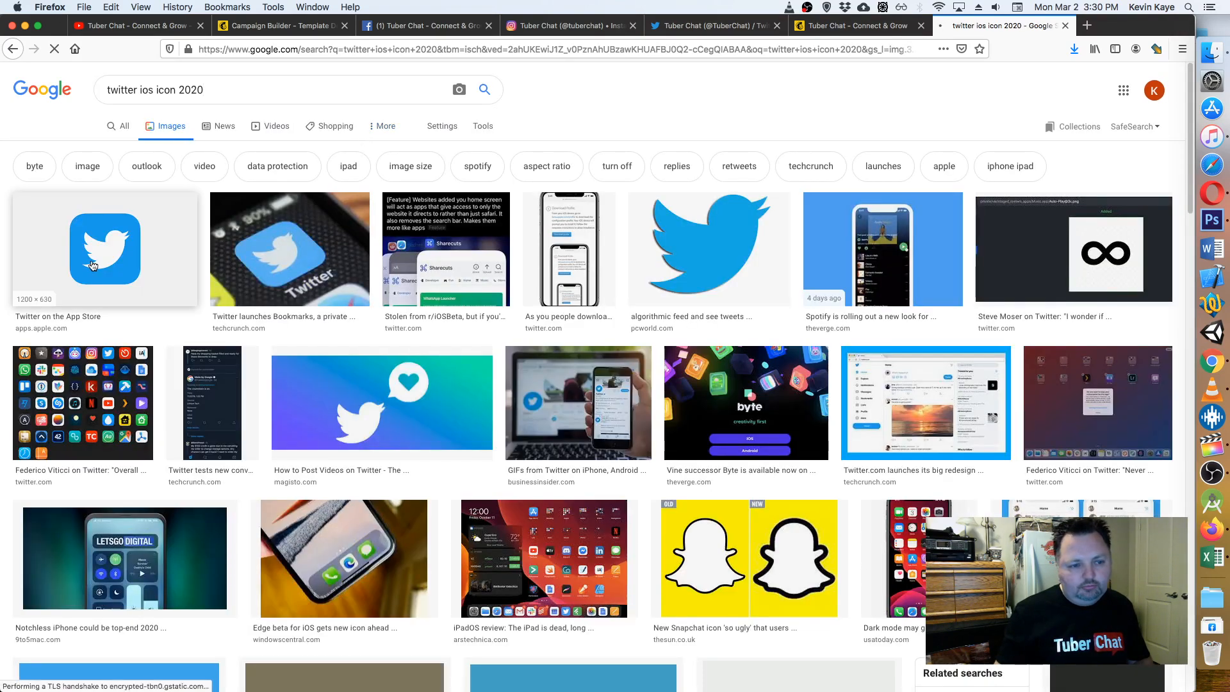
# - Save the "Twitter on the App Store" icon image to the Downloads folder as TwitterMCicon
pyautogui.click(93, 266)
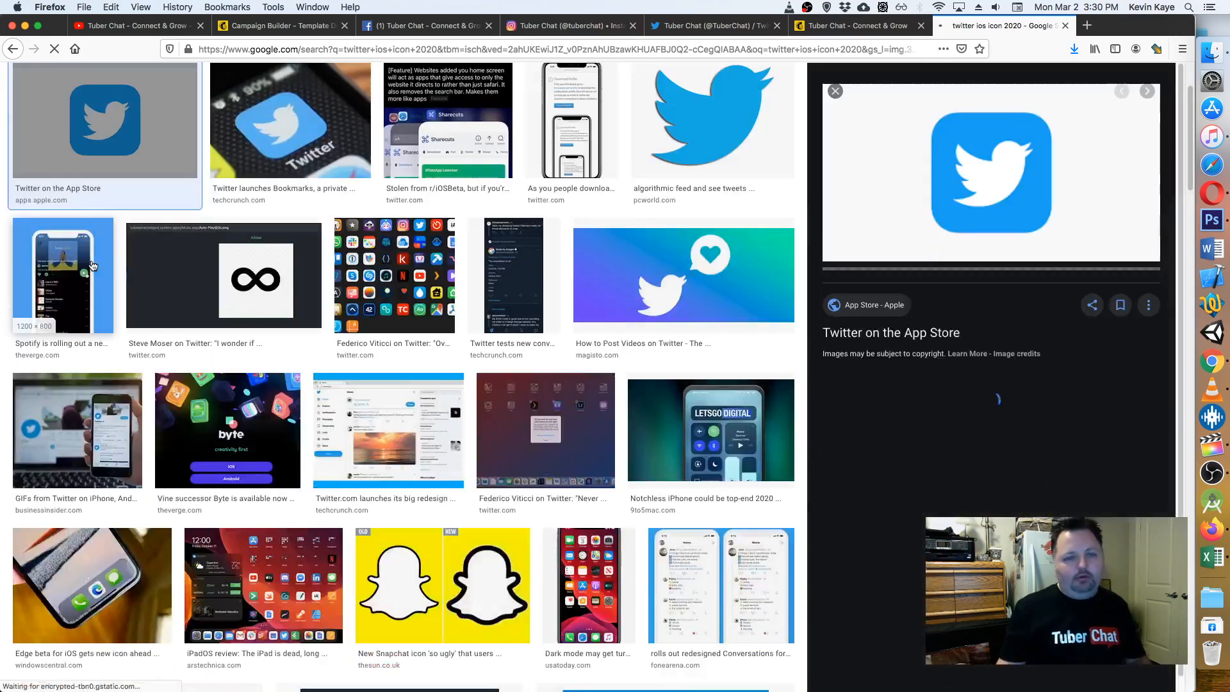
pyautogui.rightClick(988, 169)
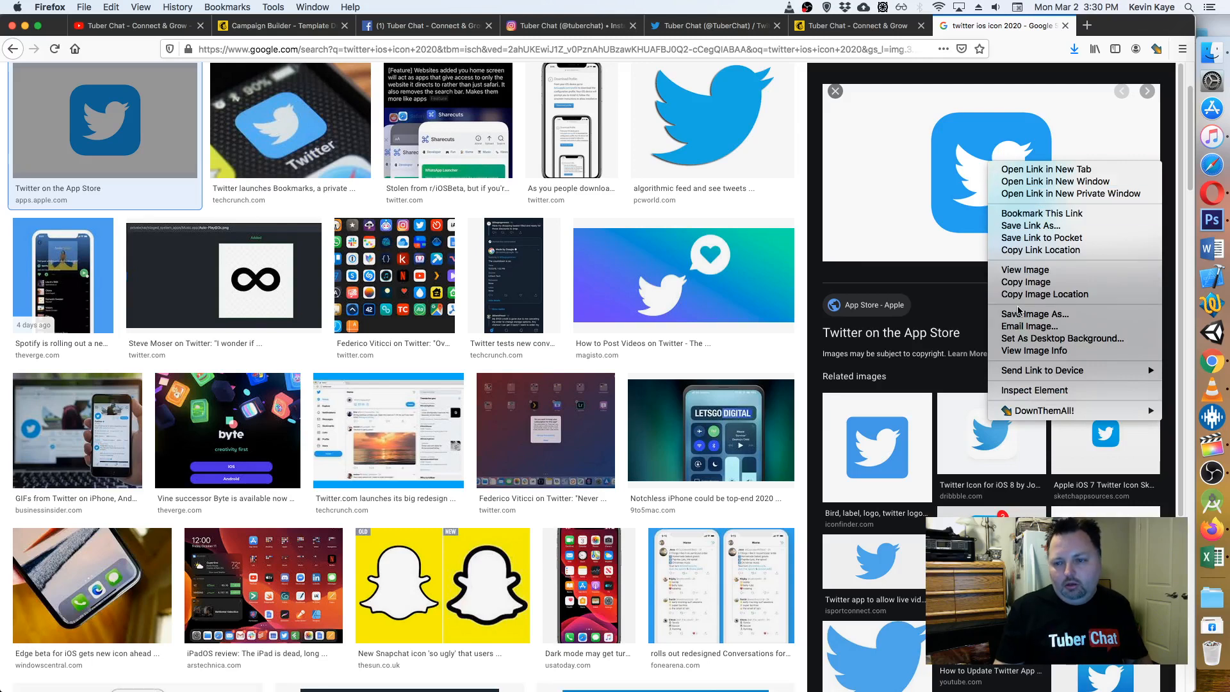
pyautogui.click(1026, 314)
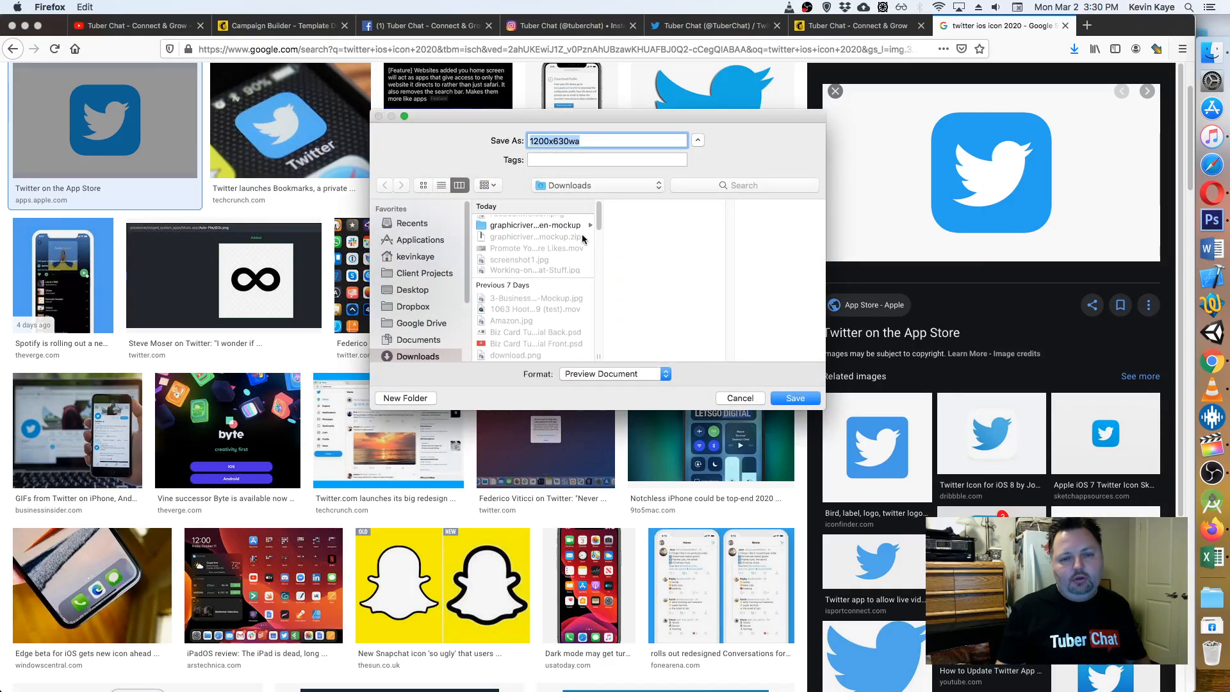
pyautogui.write('TwitterMCIcon')
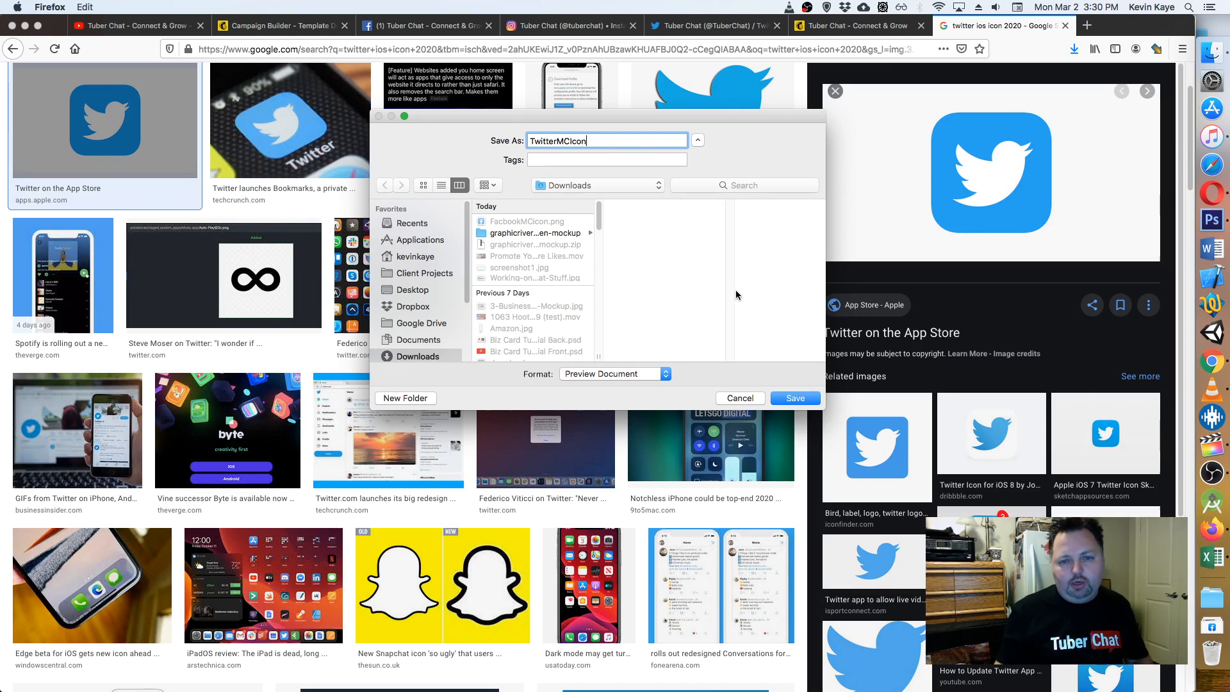
pyautogui.press('BackSpace')
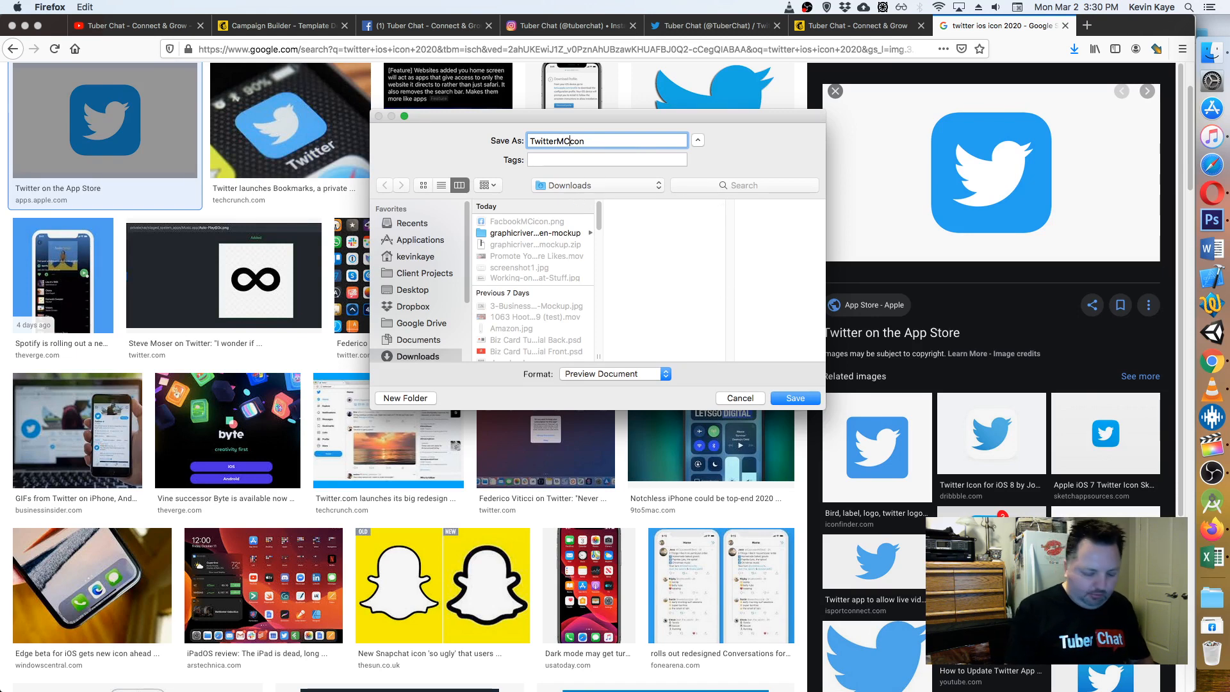
pyautogui.click(782, 402)
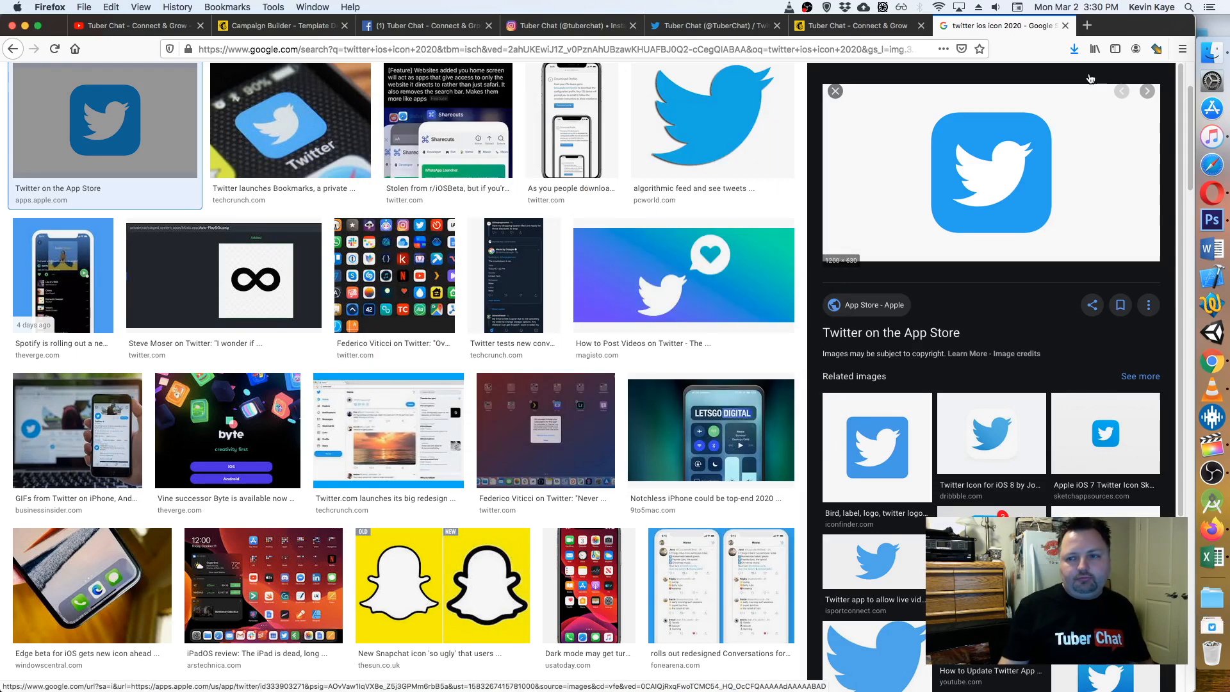
# - Switch to Finder and open TwitterMCicon.png from the Downloads folder with Adobe Photoshop CS6
pyautogui.click(1212, 220)
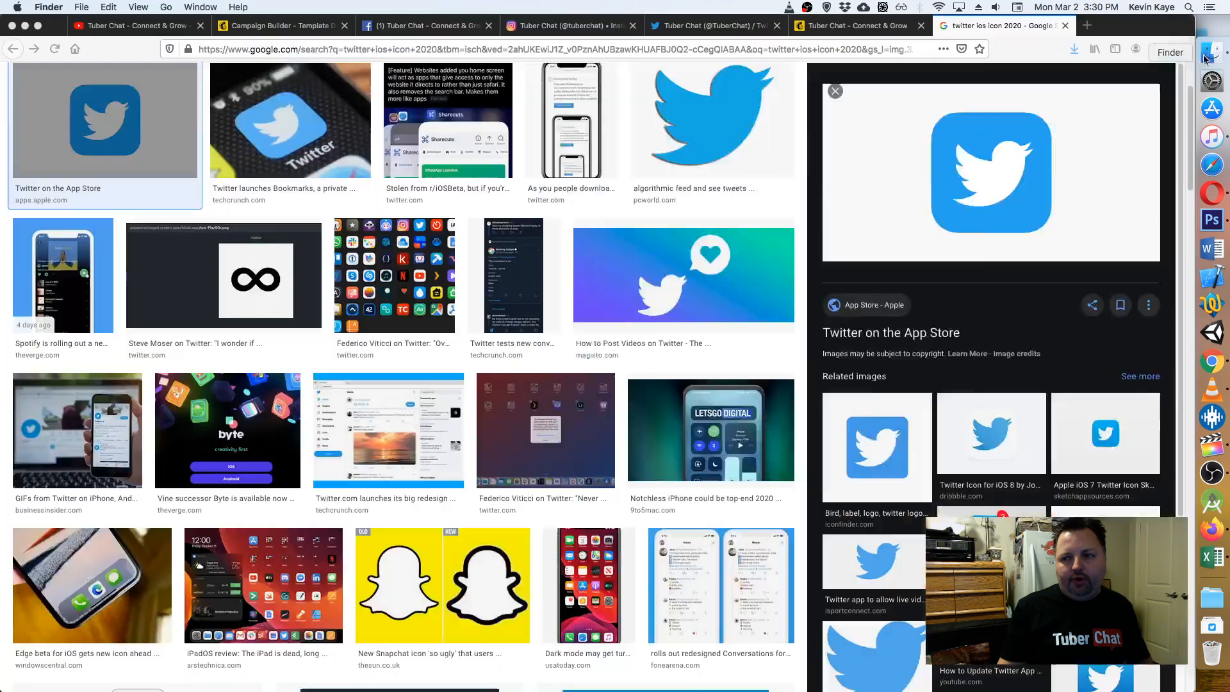
pyautogui.click(1204, 59)
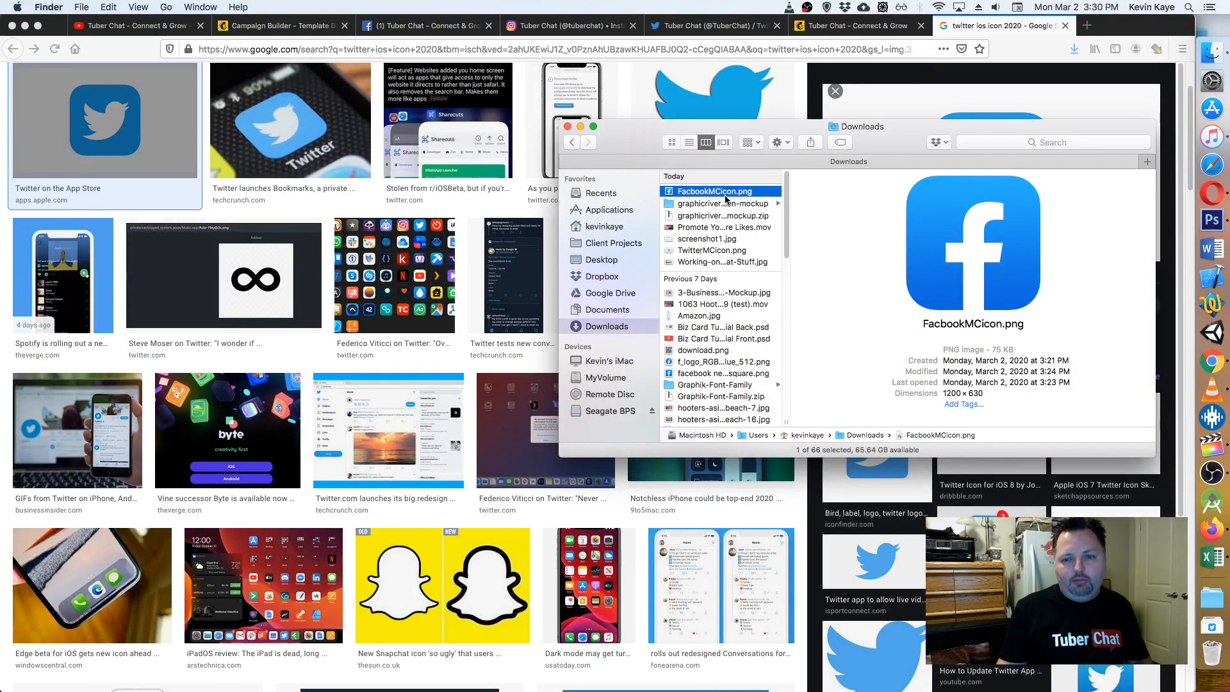
pyautogui.click(712, 251)
pyautogui.rightClick(710, 252)
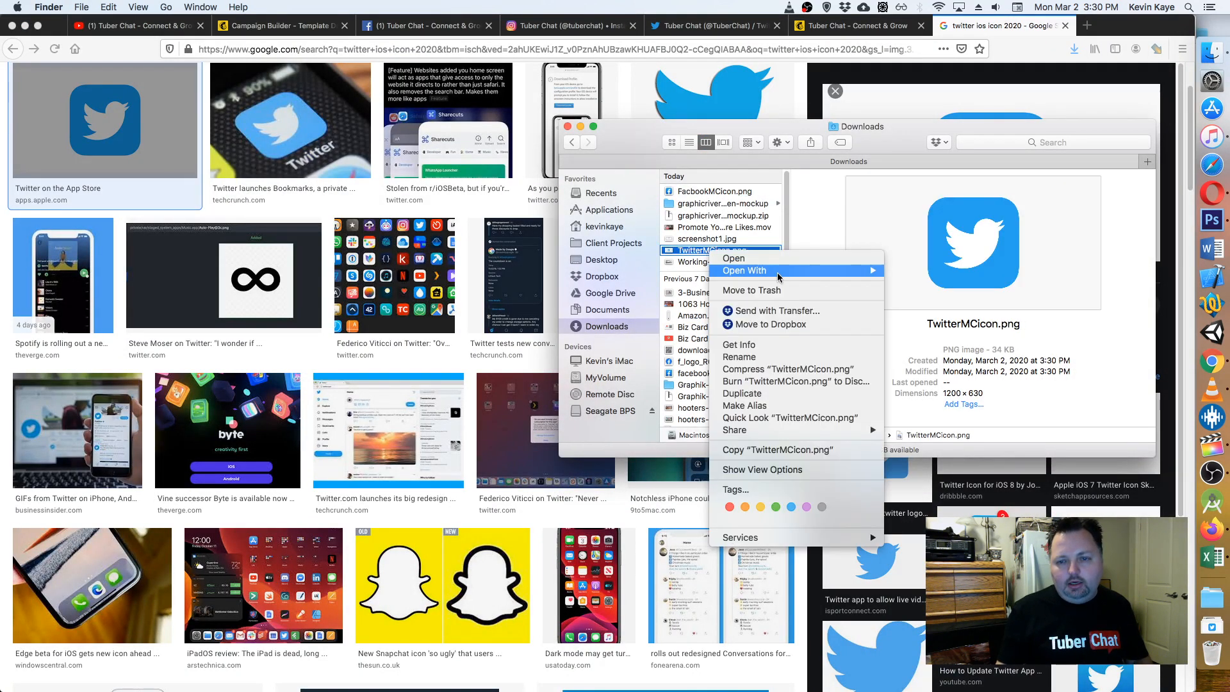
pyautogui.moveTo(779, 277)
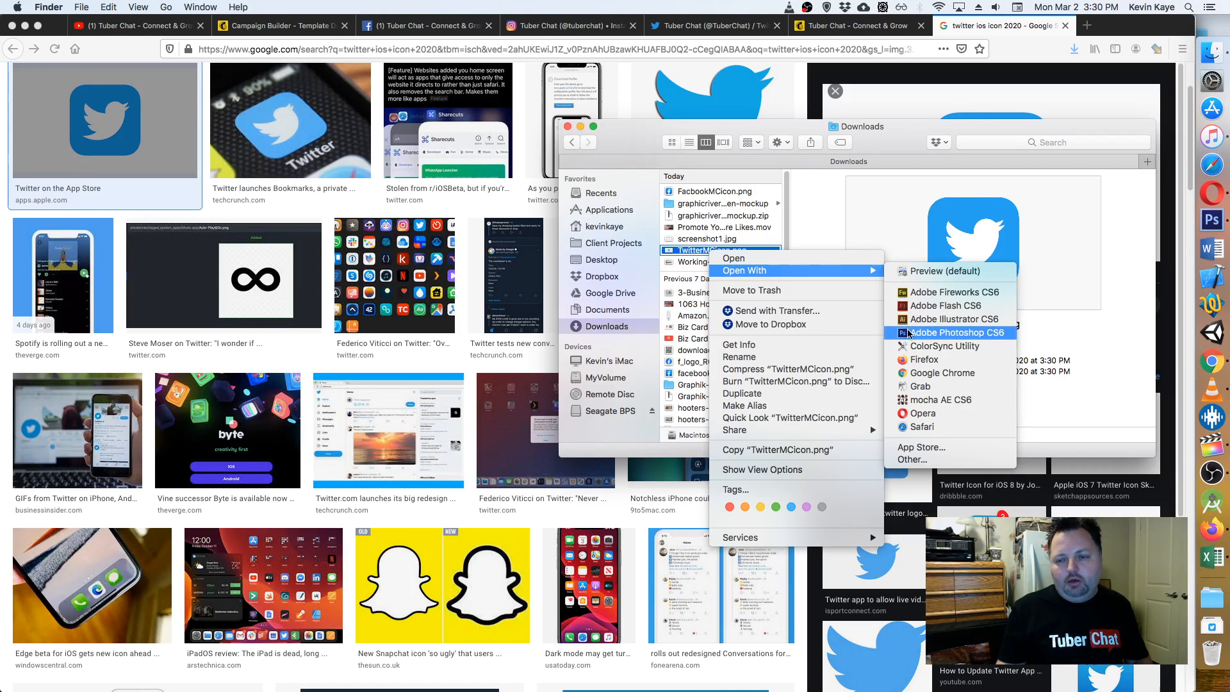
# - Open TwitterMCicon.png in Adobe Photoshop CS6 and delete the off-white background around the blue icon with the Magic Wand
pyautogui.click(949, 333)
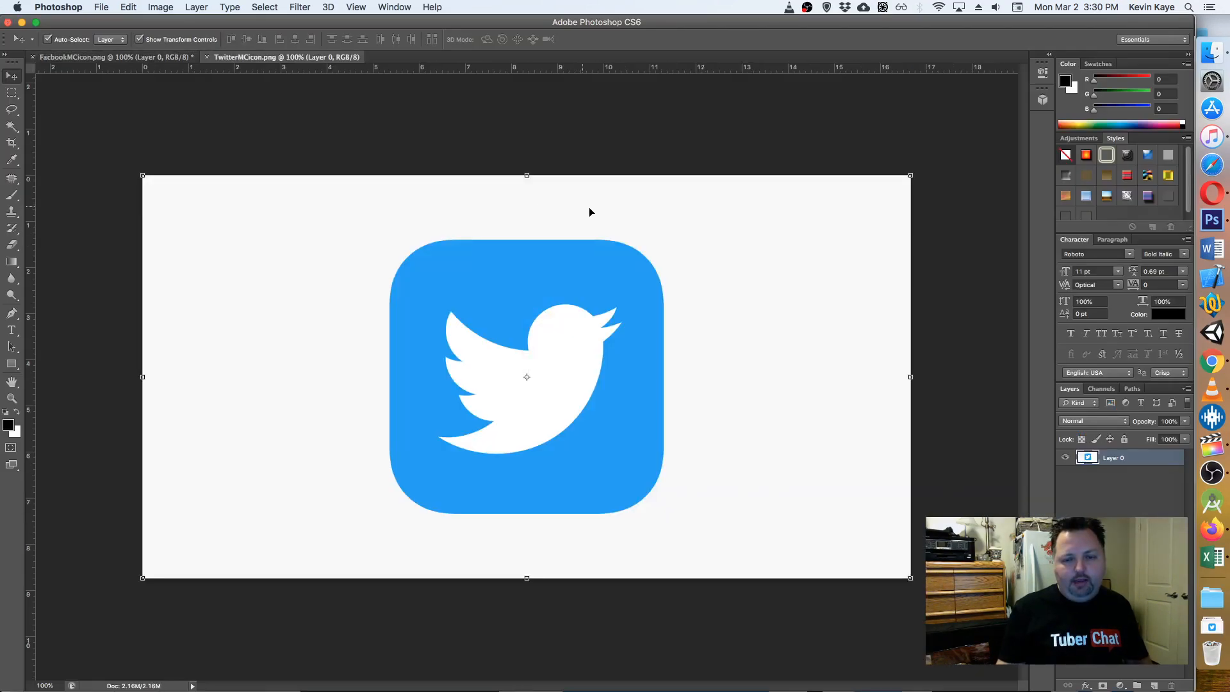
pyautogui.click(12, 127)
pyautogui.click(343, 243)
pyautogui.press('Delete')
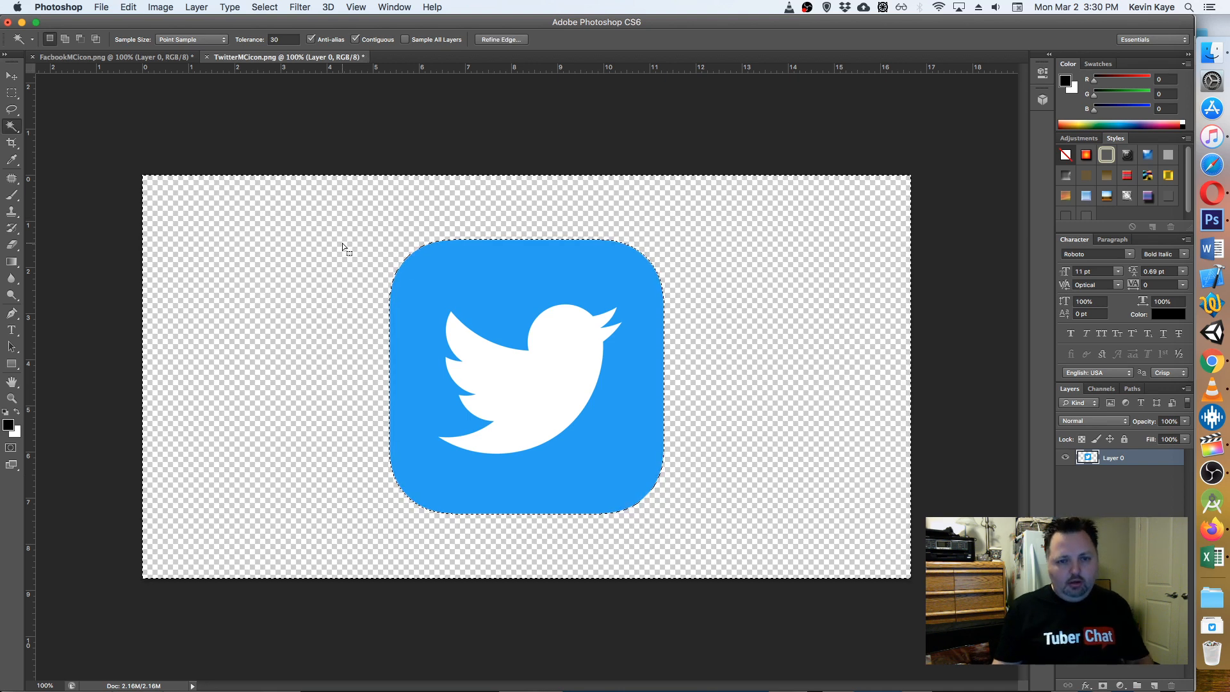
# - Trim the canvas to the edges of the Twitter icon
pyautogui.click(12, 76)
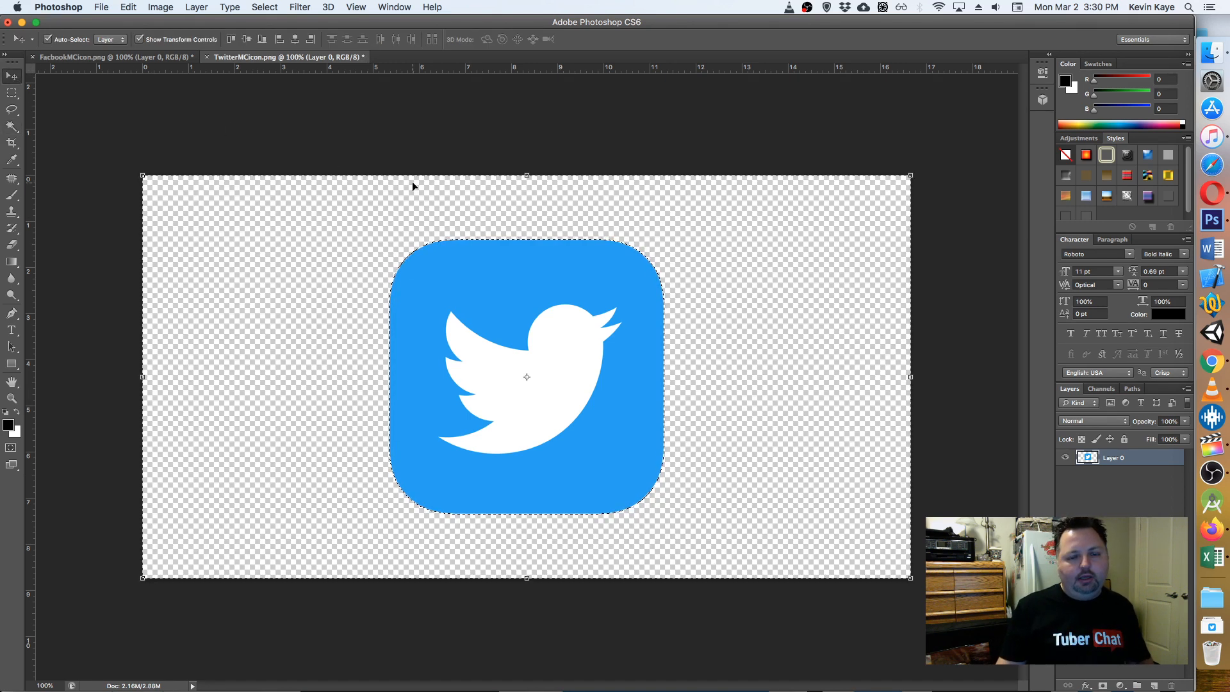
pyautogui.click(160, 7)
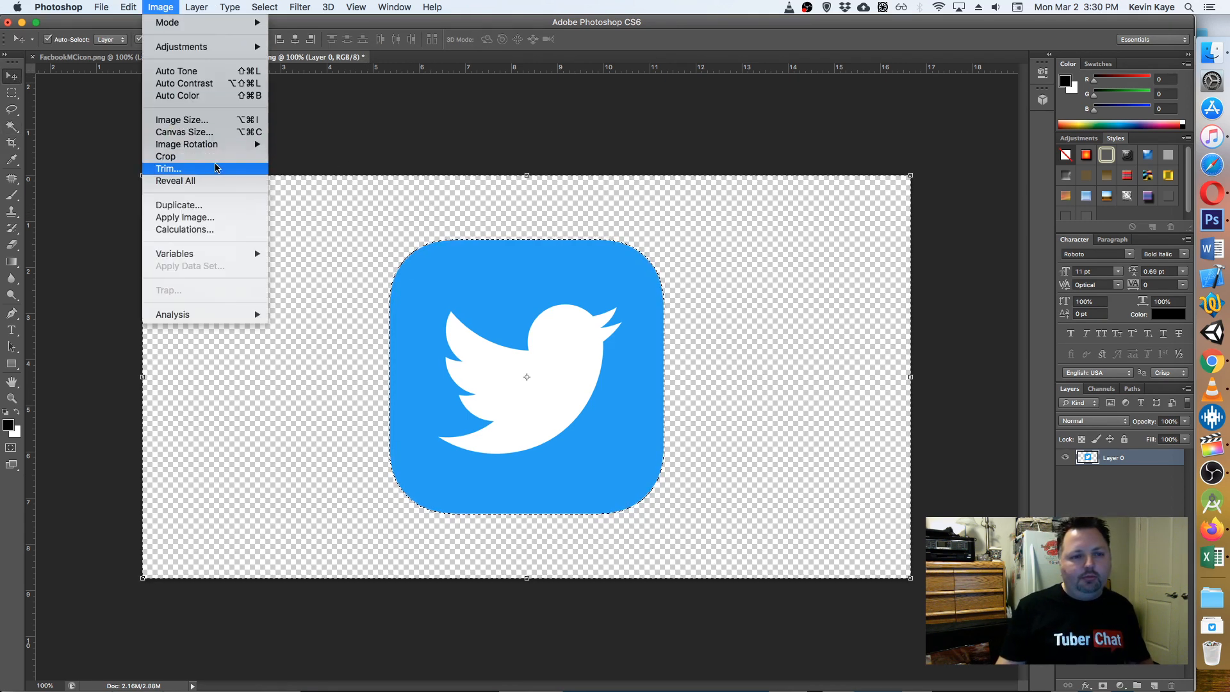
pyautogui.click(236, 170)
pyautogui.click(658, 296)
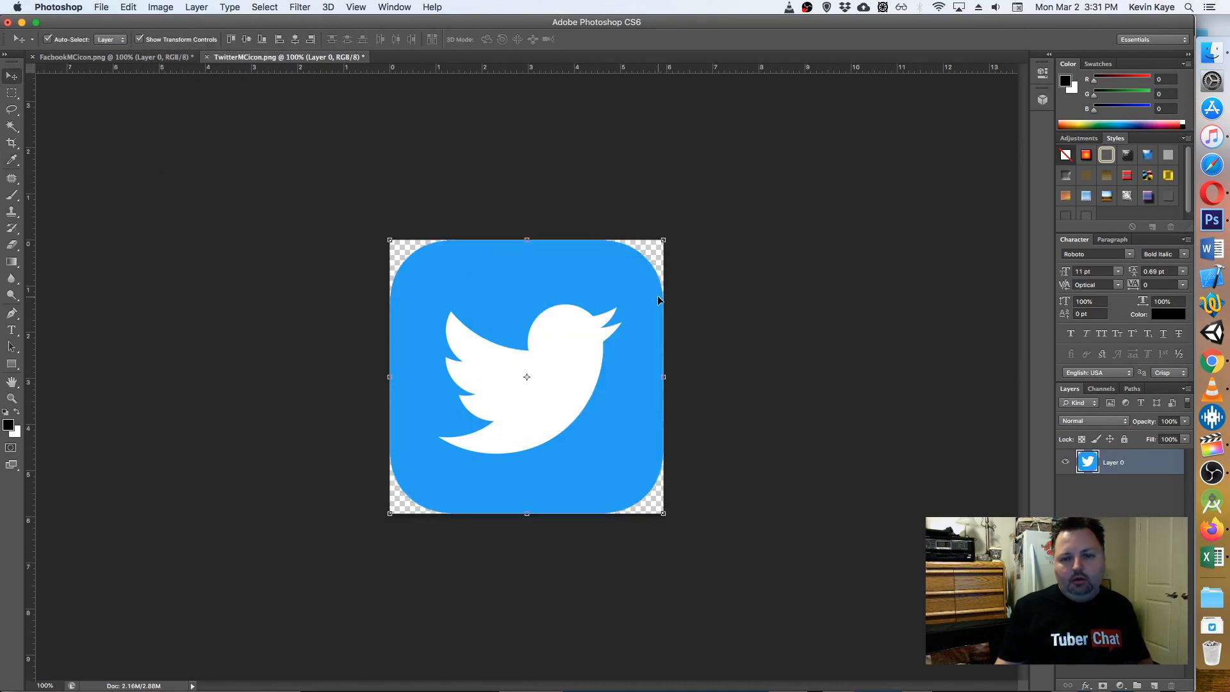
pyautogui.moveTo(424, 267); pyautogui.dragTo(463, 267)
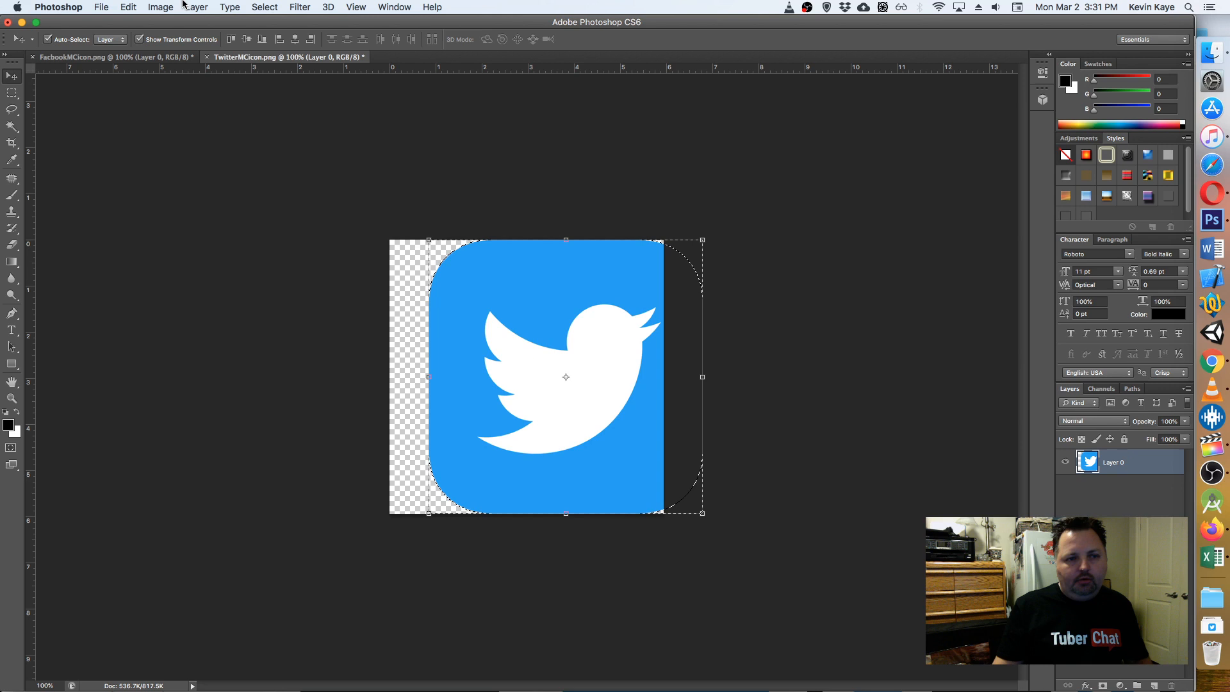
pyautogui.click(128, 7)
pyautogui.click(178, 64)
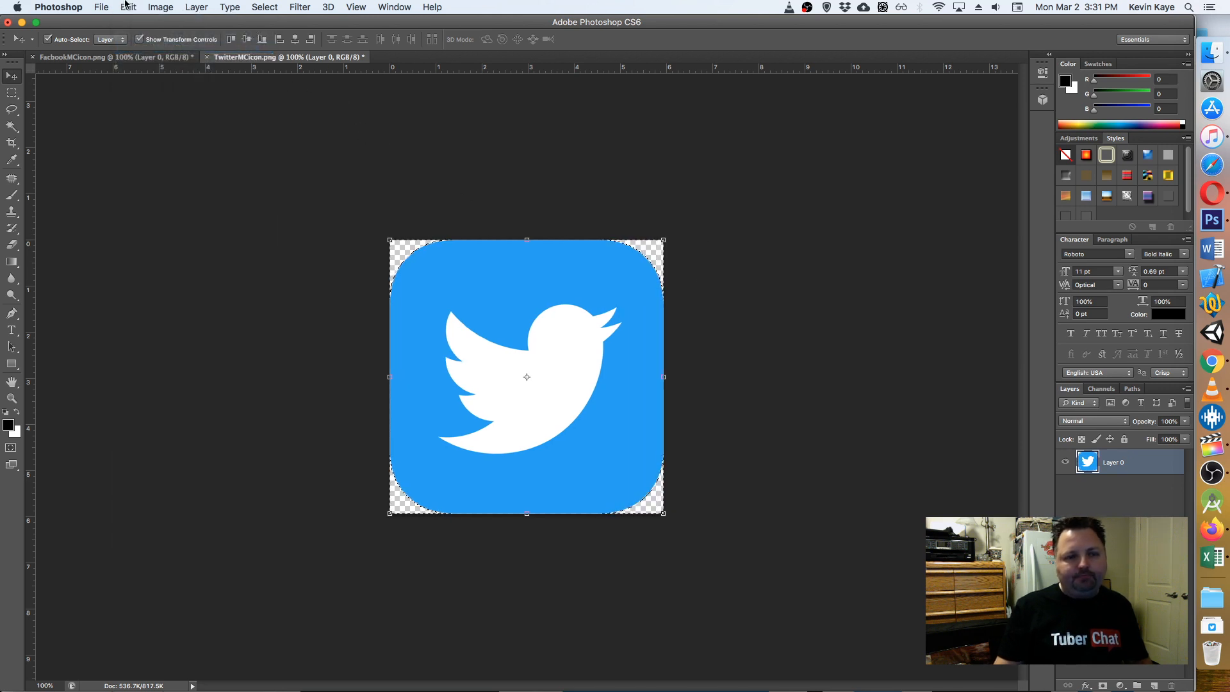
# - Save the trimmed icon for web as a transparent PNG-24, replacing TwitterMCicon.png in the Downloads folder
pyautogui.click(101, 7)
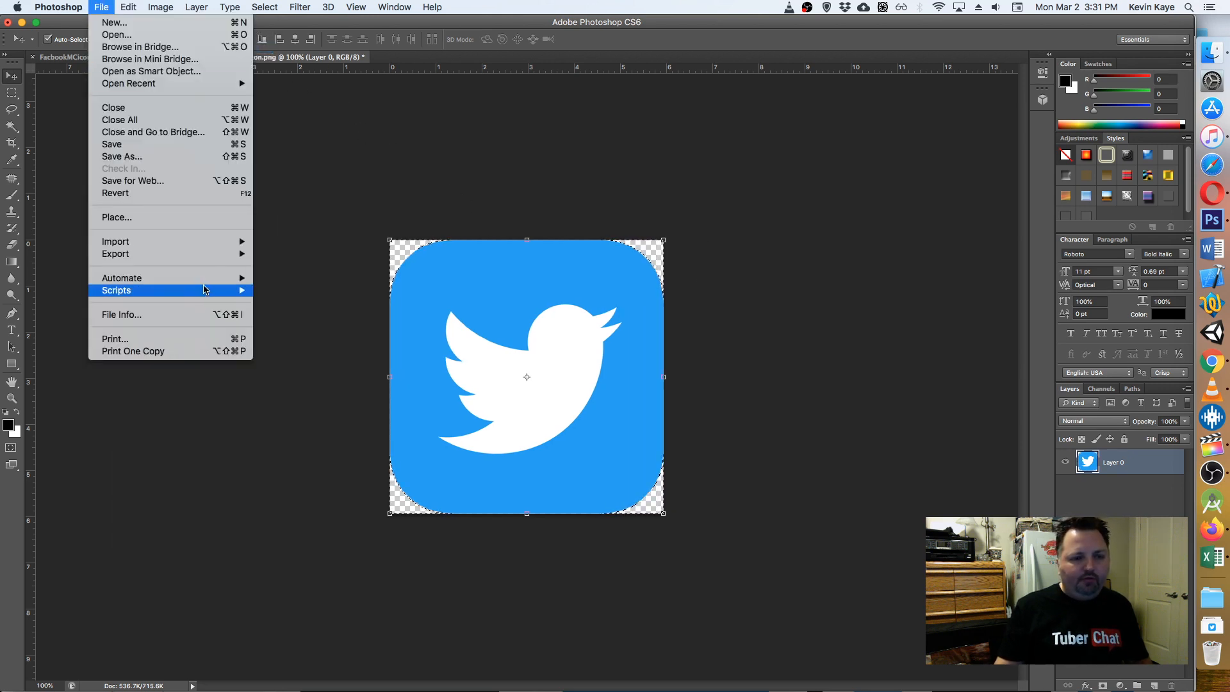
pyautogui.click(225, 182)
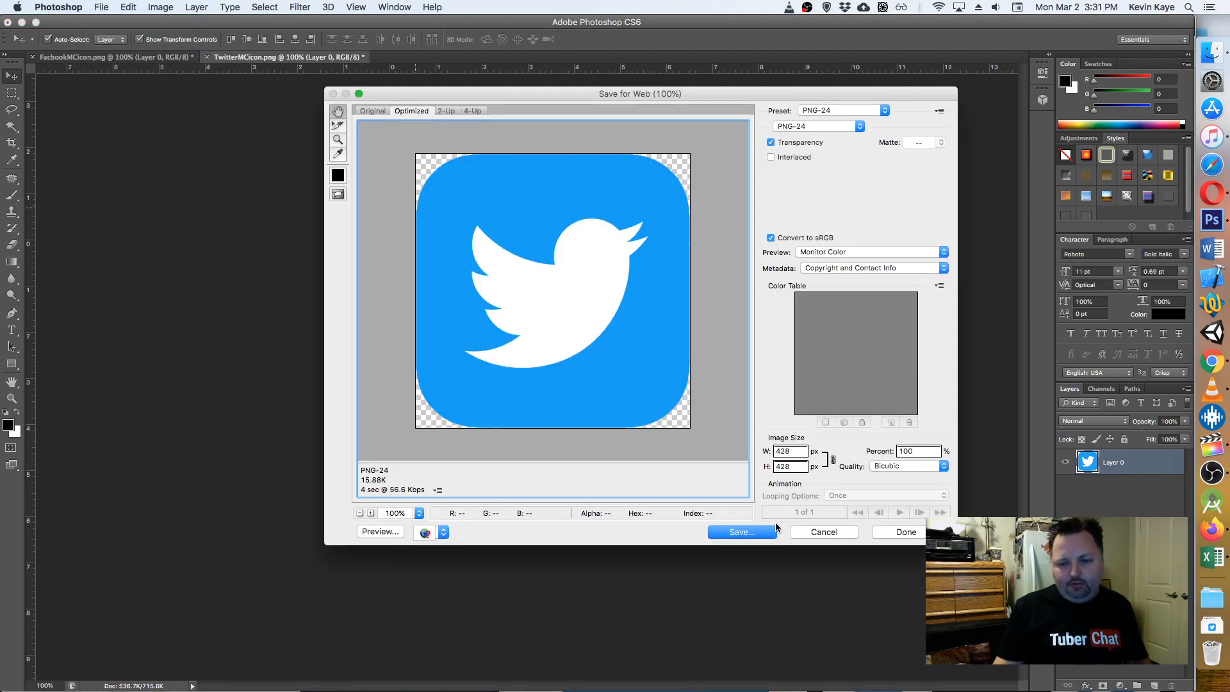
pyautogui.click(764, 532)
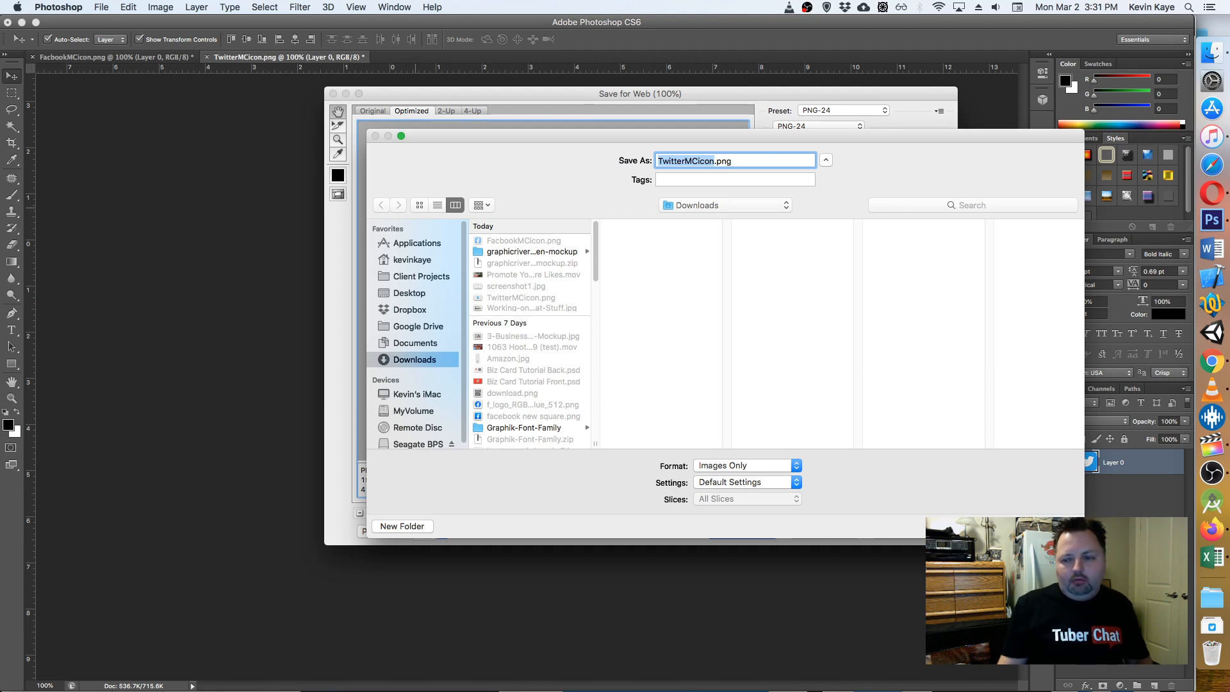
pyautogui.press('Return')
pyautogui.click(764, 357)
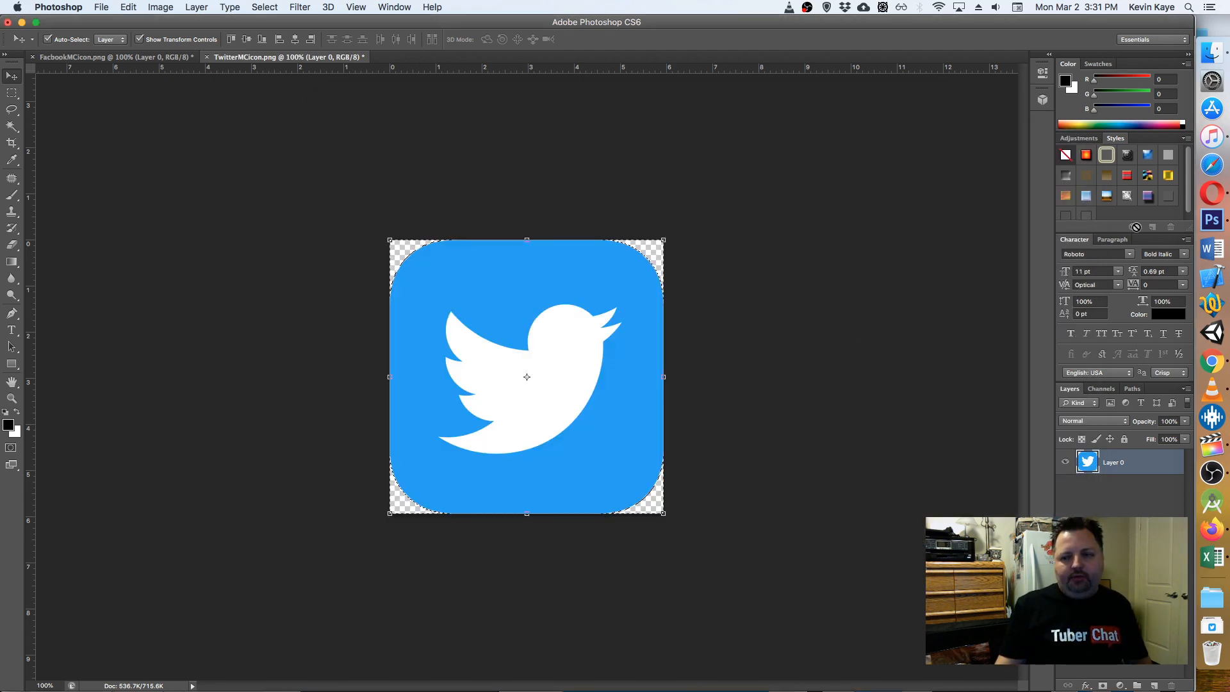
# - Switch to the Mailchimp email in Firefox and replace the Twitter block's image by uploading TwitterMCicon.png from Downloads
pyautogui.click(1212, 529)
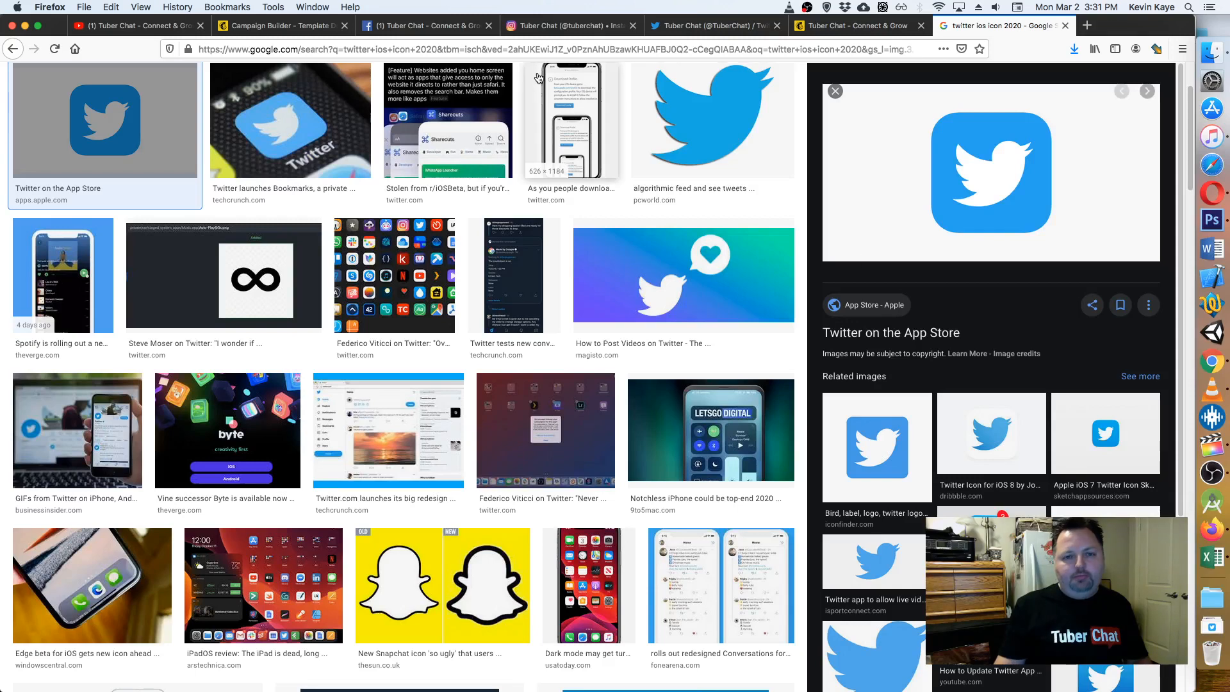
pyautogui.click(275, 26)
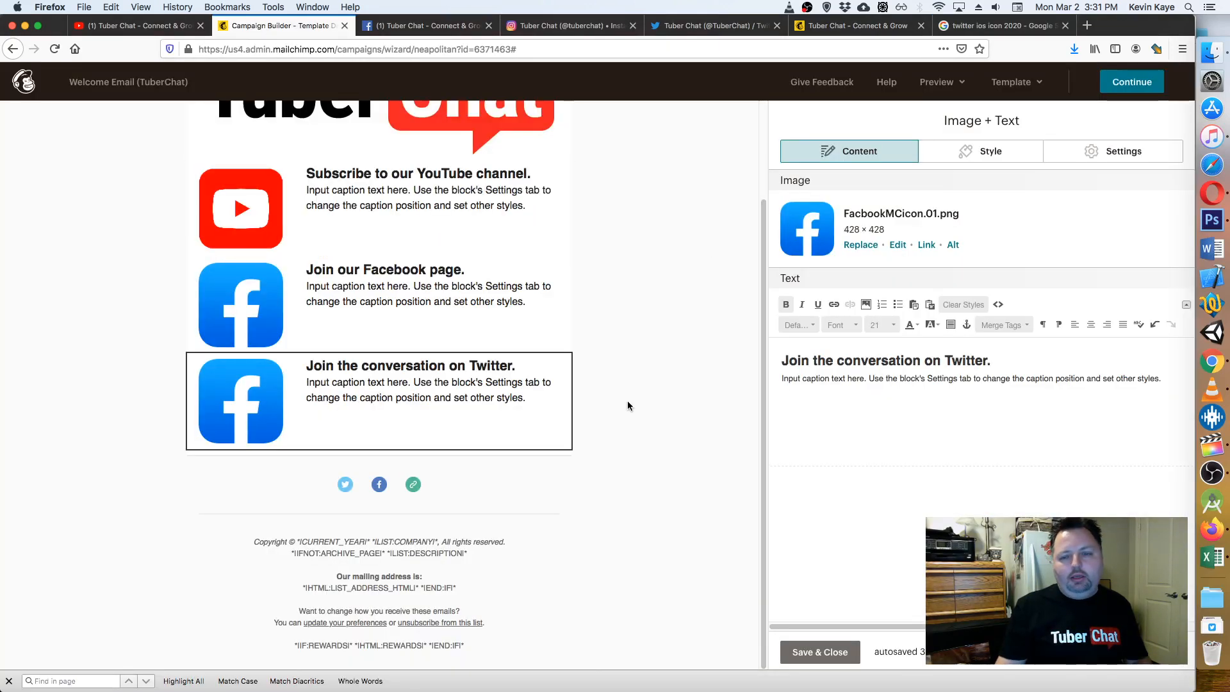
pyautogui.click(859, 247)
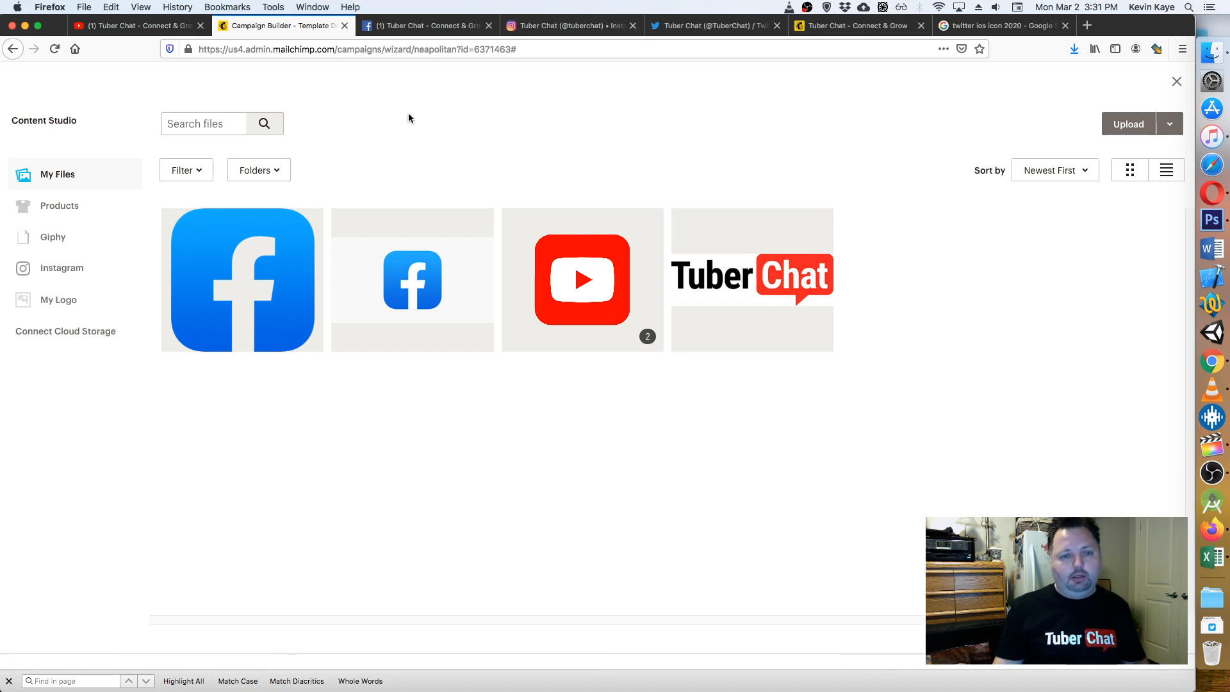
pyautogui.click(1128, 124)
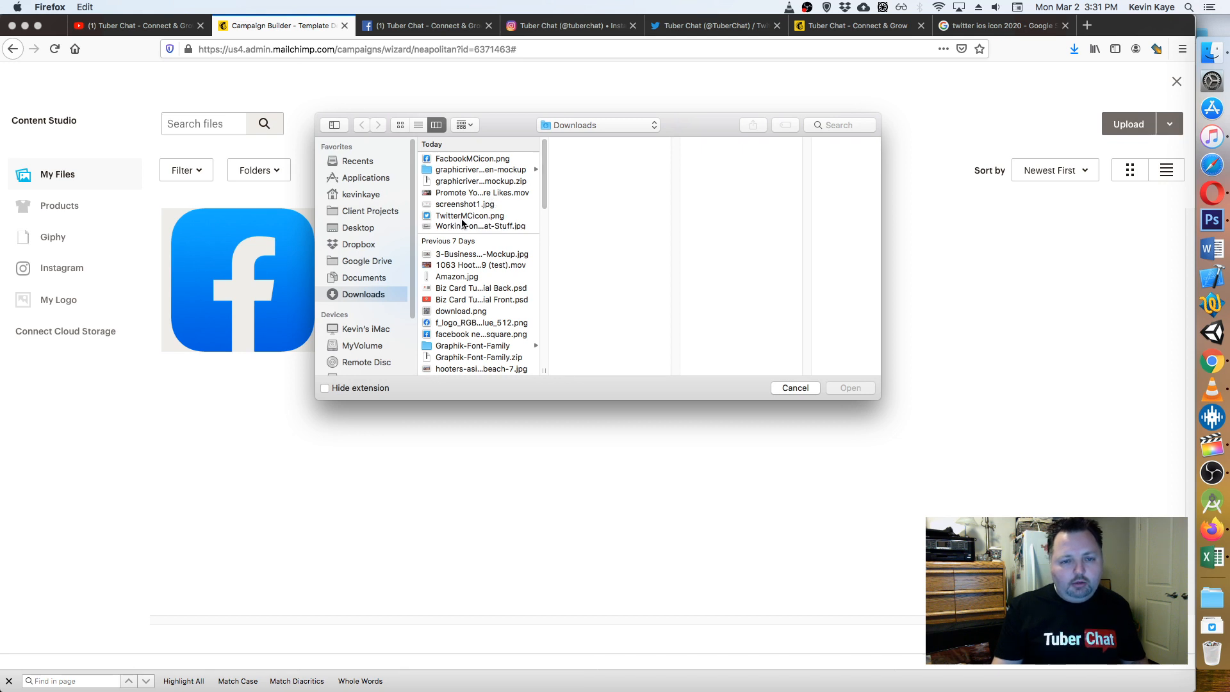
pyautogui.click(469, 216)
pyautogui.click(830, 389)
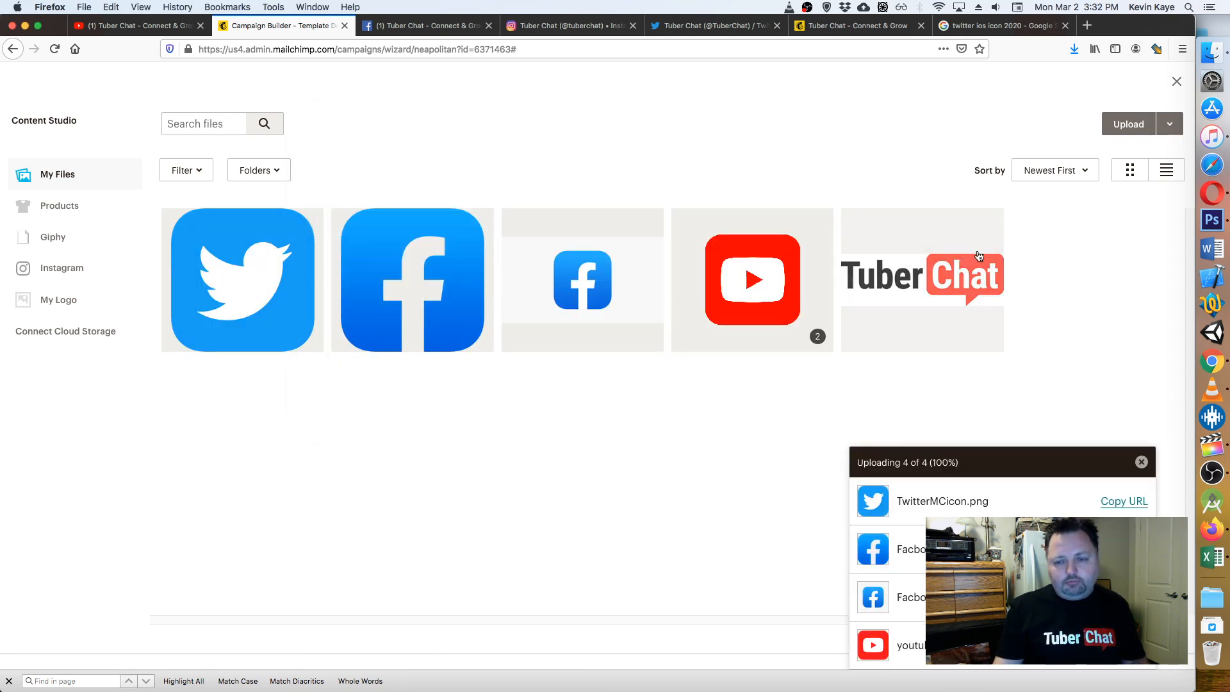
pyautogui.click(1158, 125)
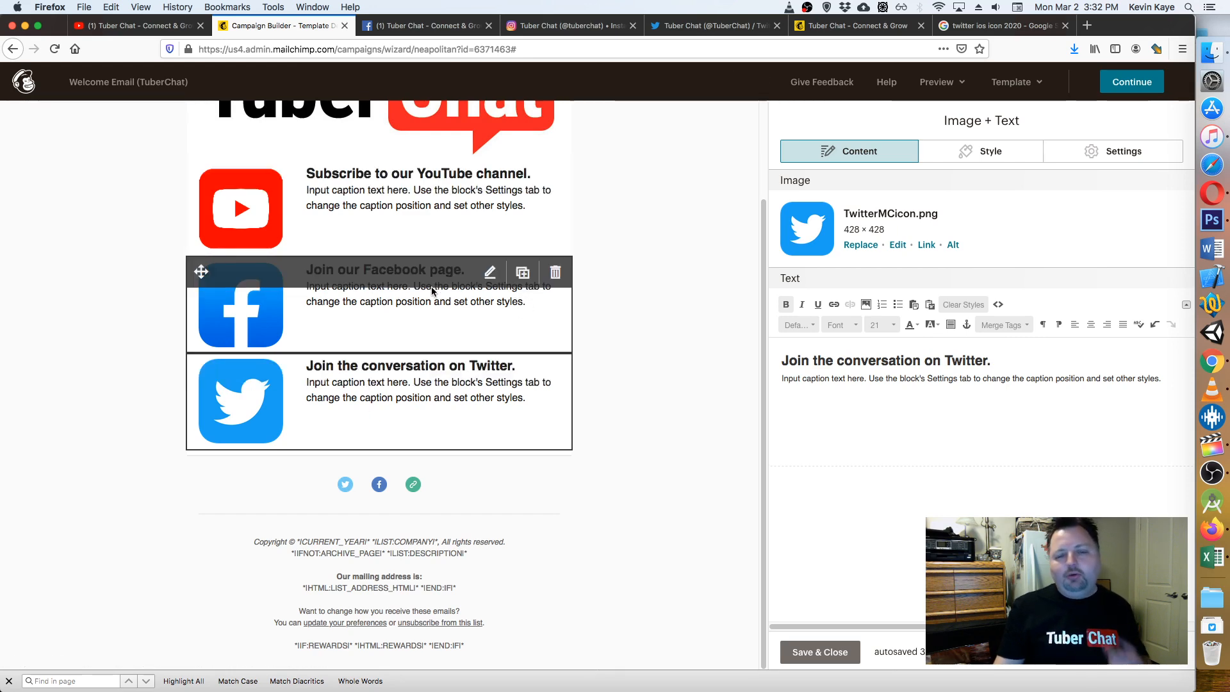
pyautogui.click(131, 26)
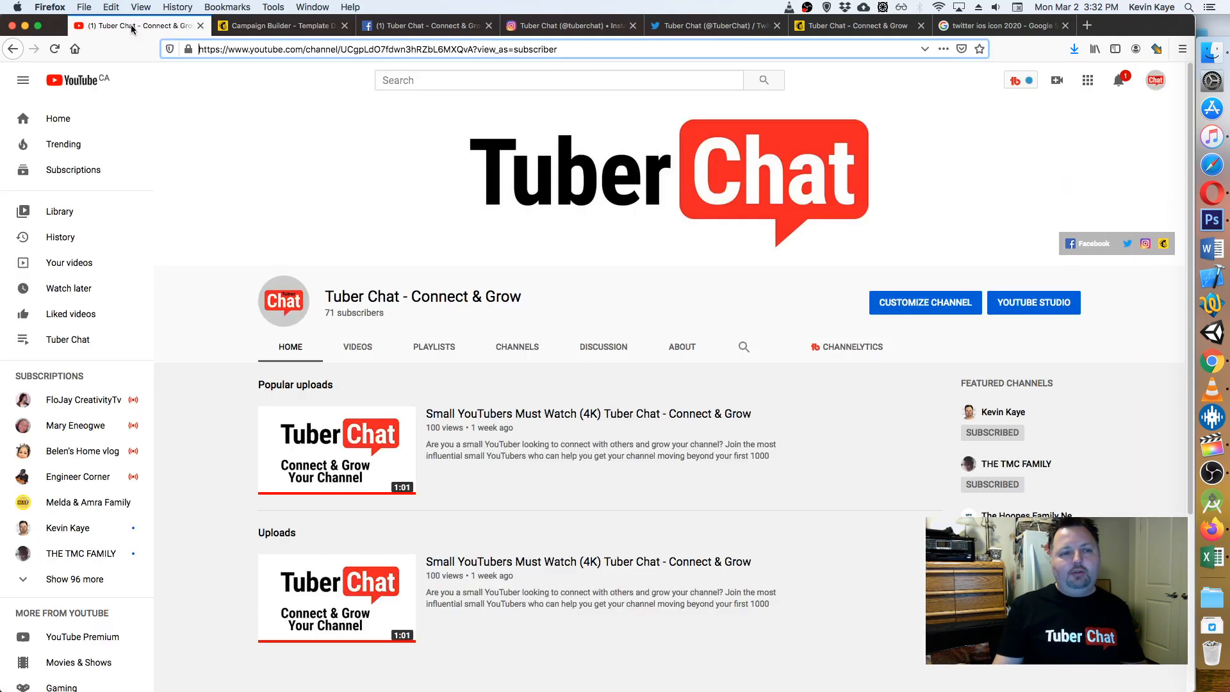
pyautogui.click(301, 26)
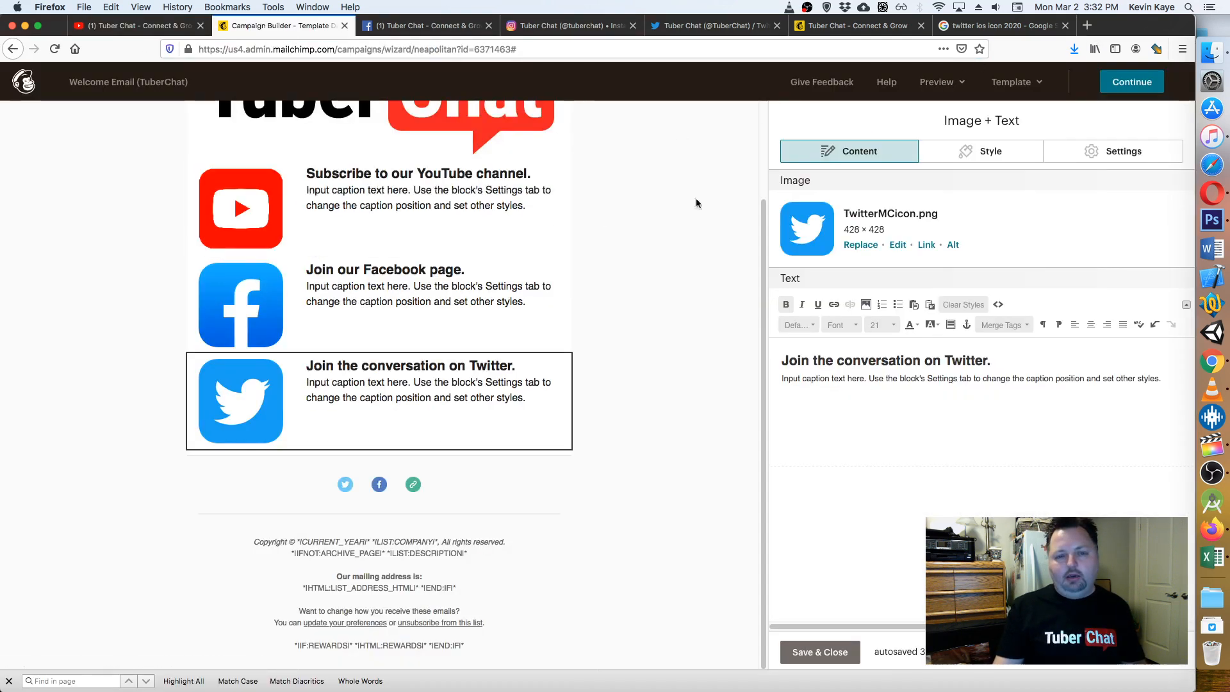
# - Browse the Seagate BPS drive in Finder to the KK 080 Twitter folder inside KK YouTube Videos and check its mp4 file
pyautogui.click(1209, 57)
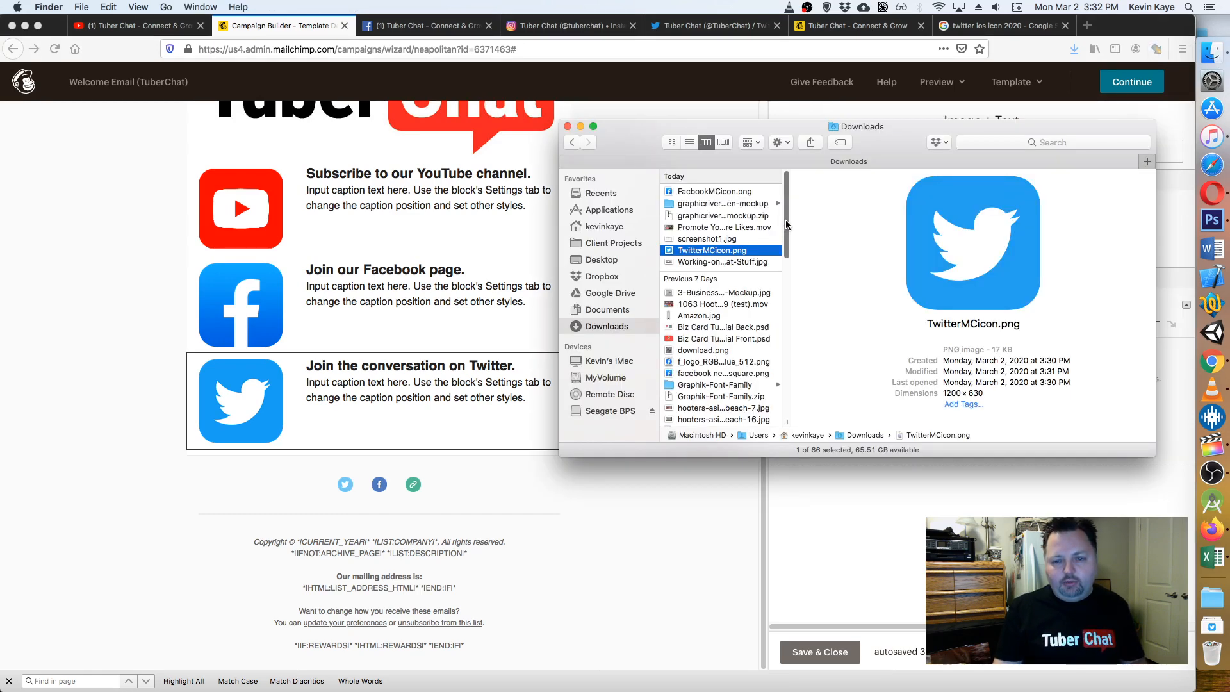
pyautogui.click(594, 412)
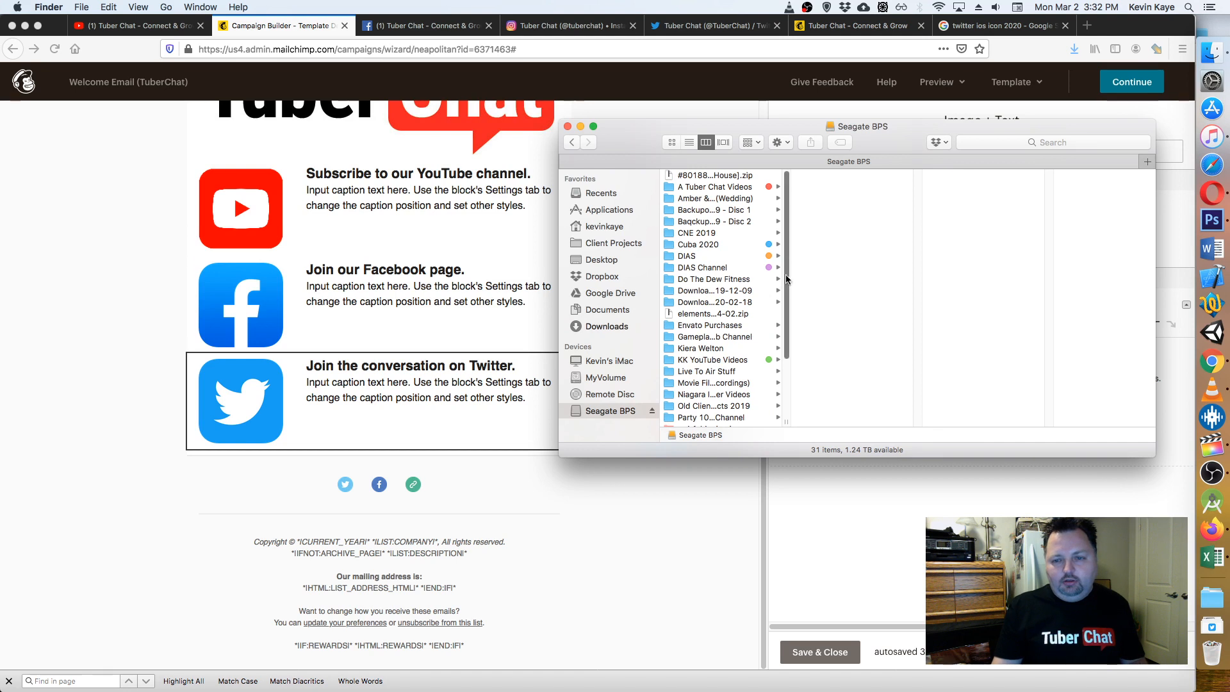
pyautogui.click(737, 362)
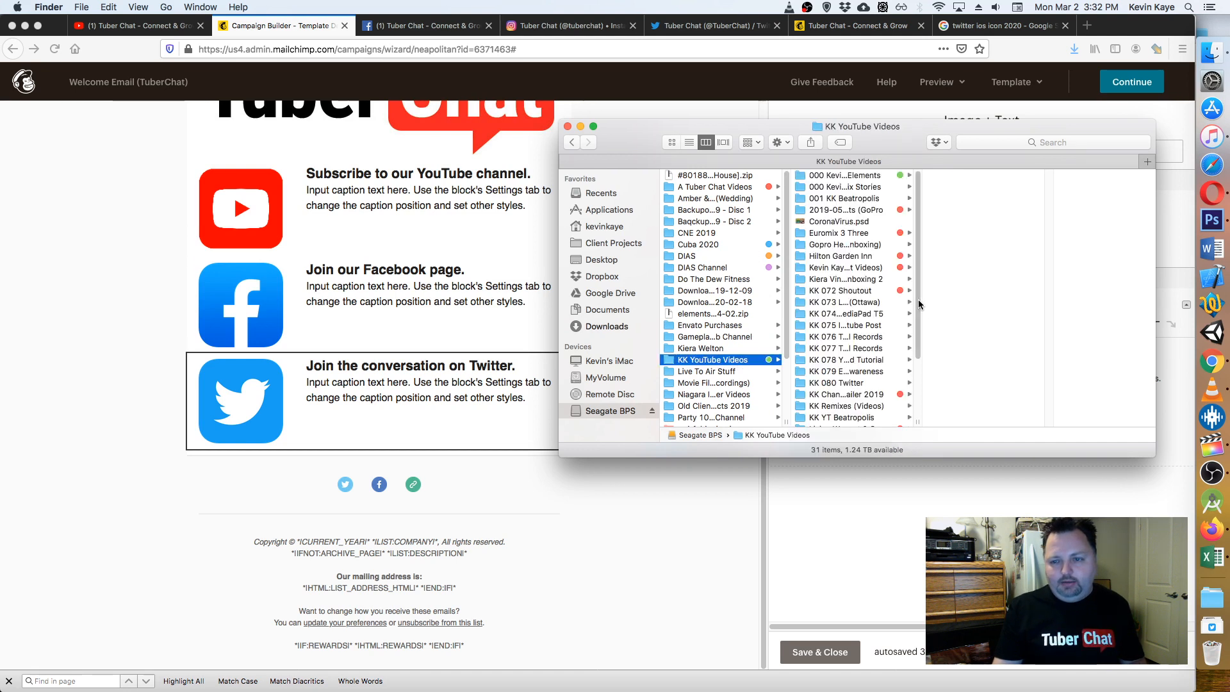
pyautogui.scroll(-5, 923, 342)
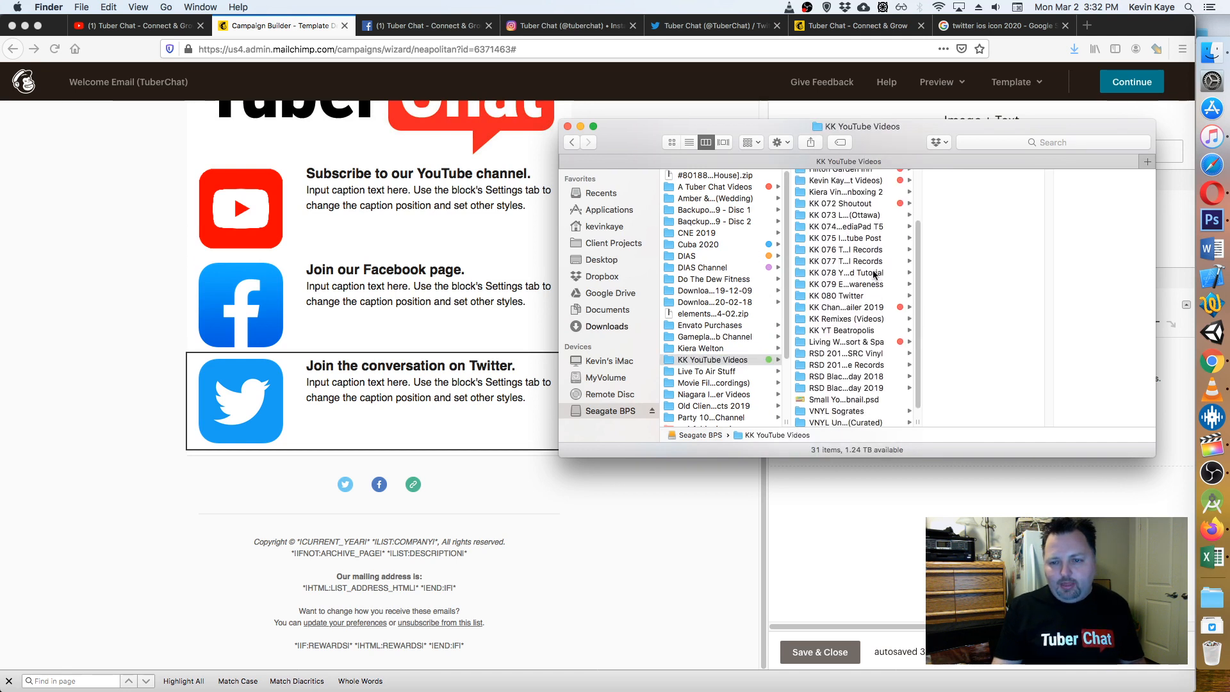
pyautogui.click(875, 274)
pyautogui.press('Down')
pyautogui.press('Down')
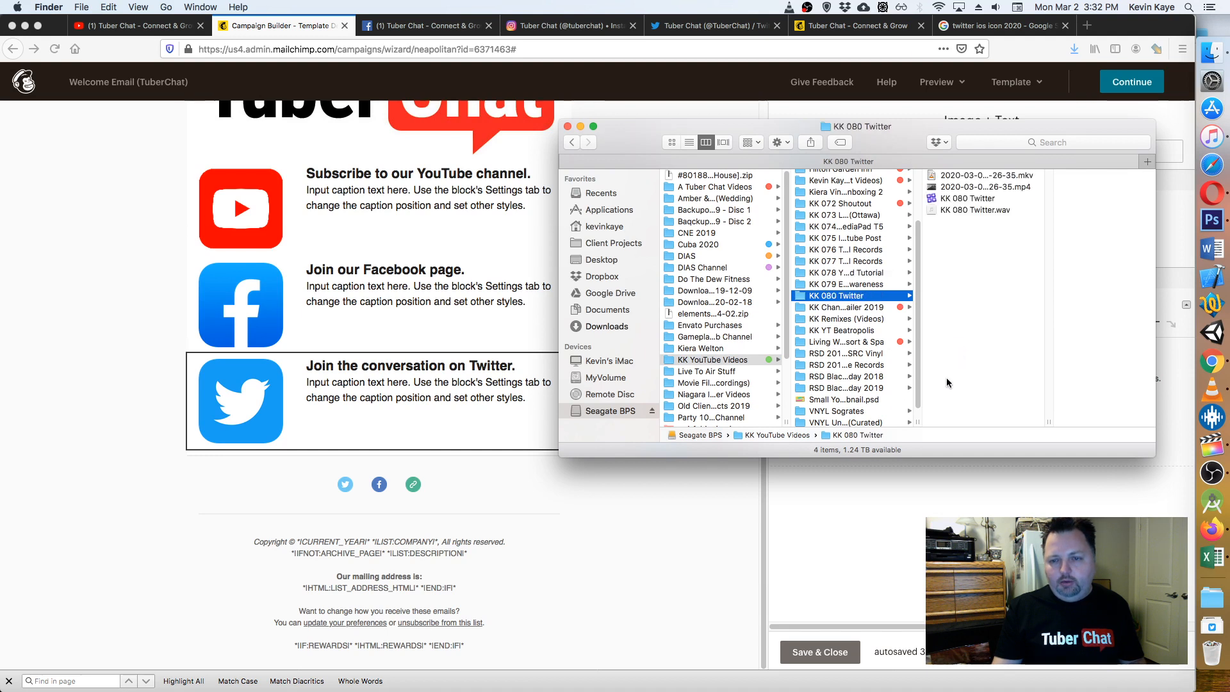
pyautogui.click(1022, 186)
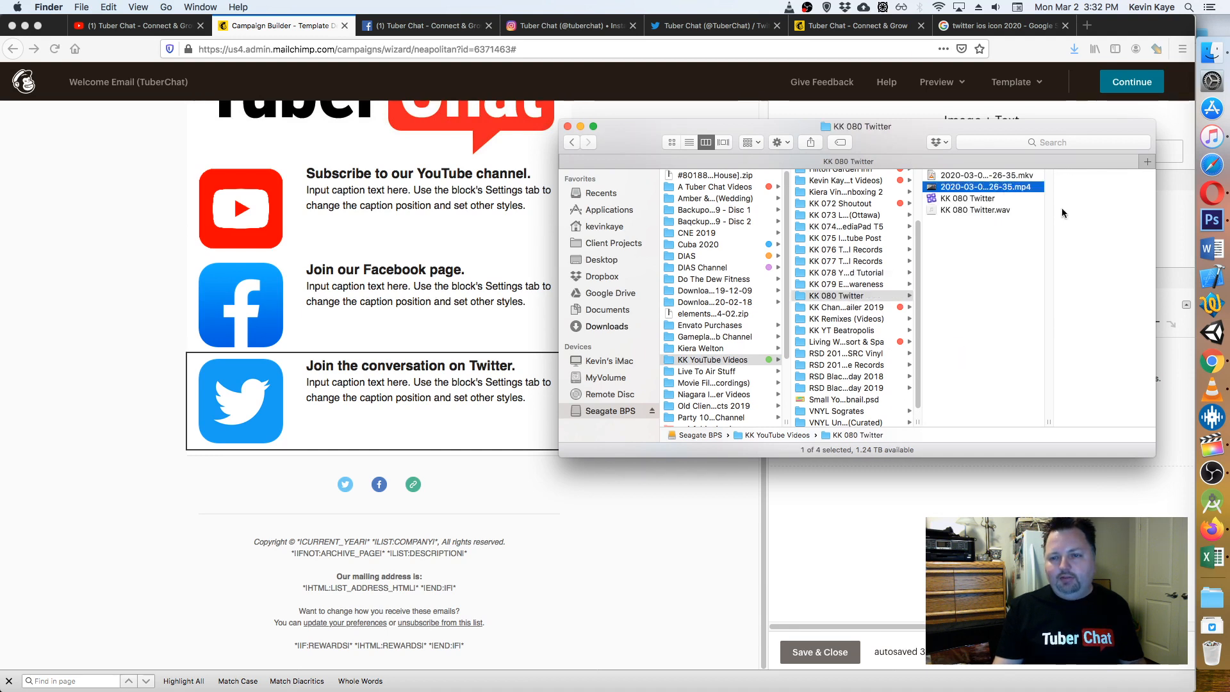
pyautogui.click(567, 126)
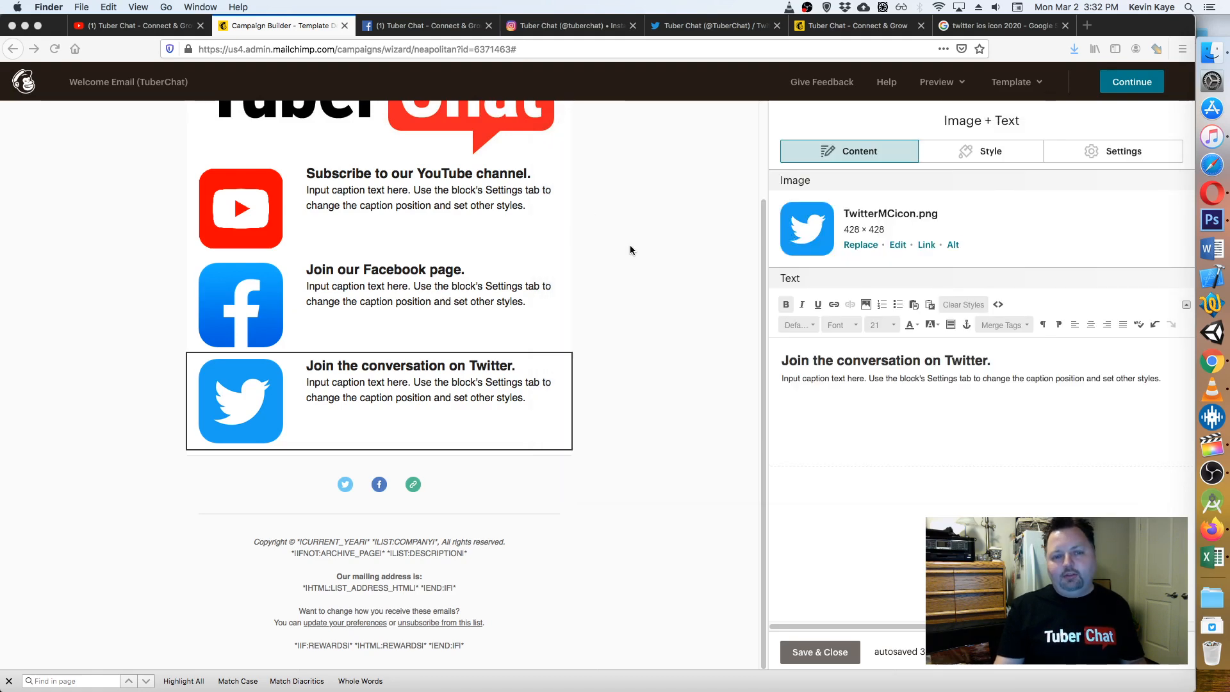
# - Duplicate the "Join our Facebook page." block in the email
pyautogui.click(479, 302)
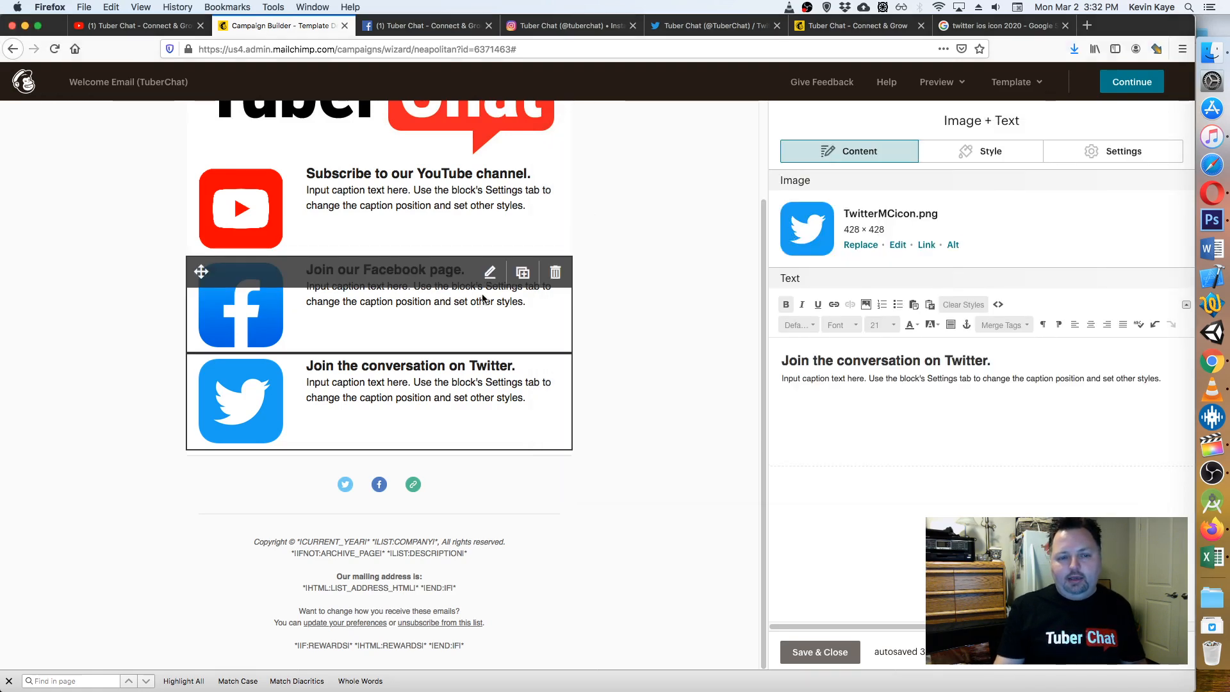
pyautogui.click(522, 278)
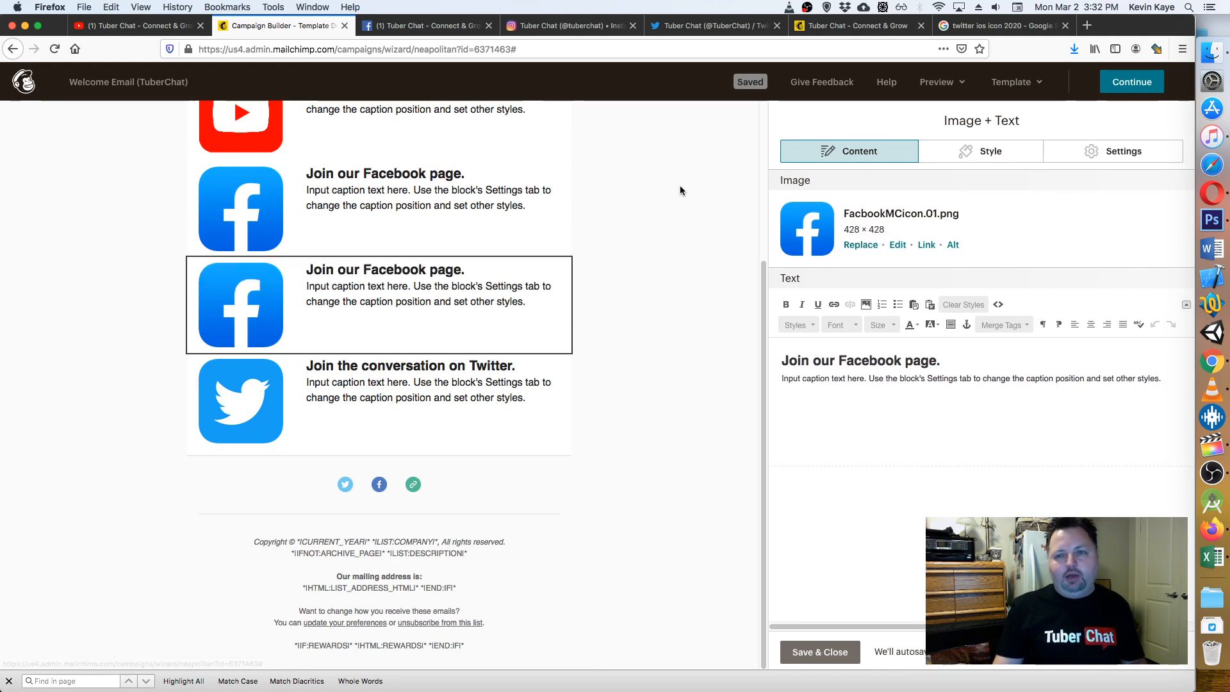
# - Search Google Images for "instagram ios app icon" in the browser tab used for the Twitter icon search
pyautogui.click(997, 30)
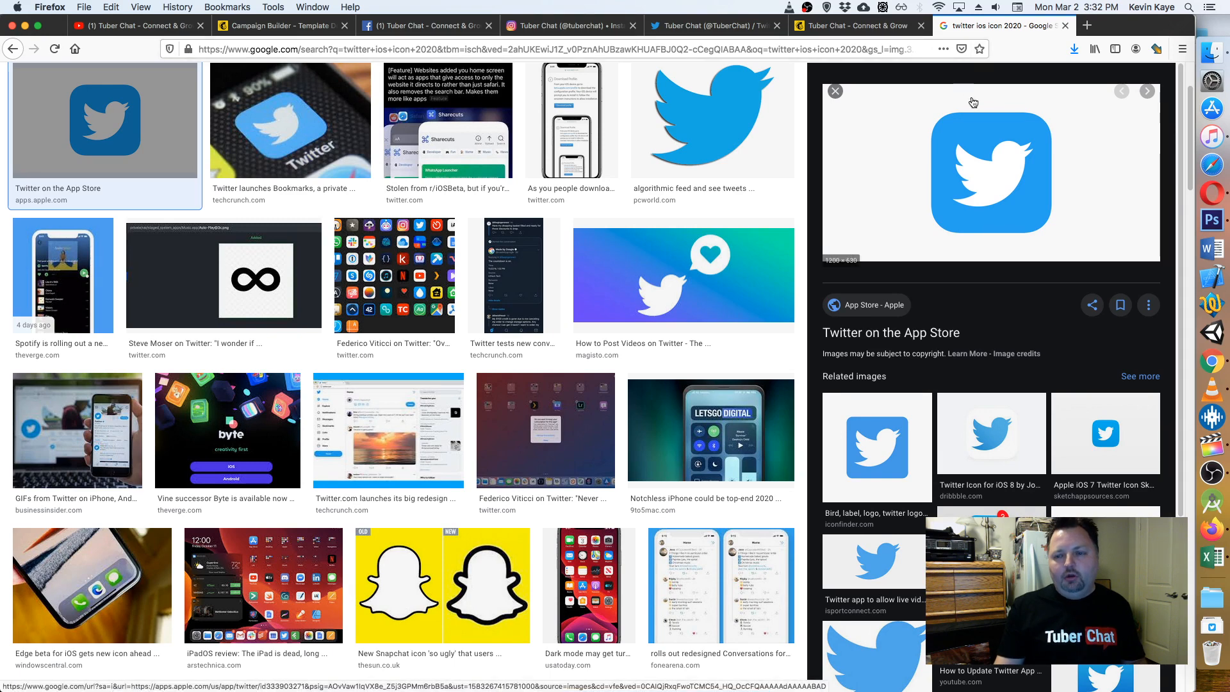
pyautogui.click(834, 91)
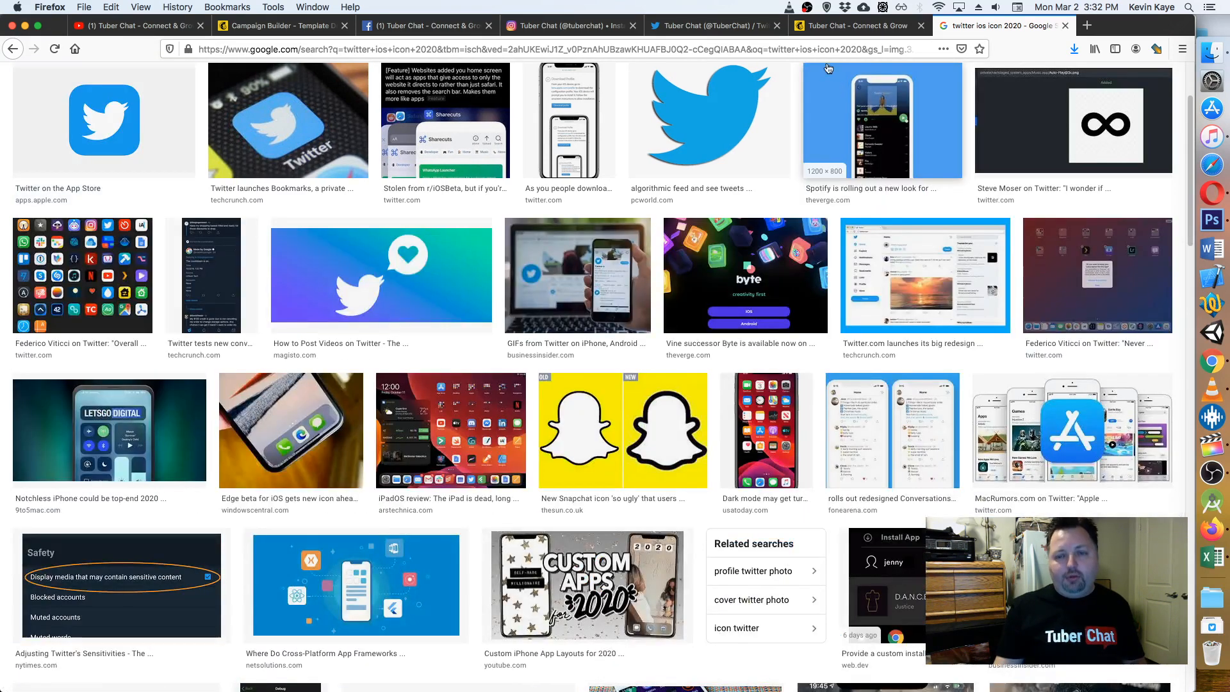
pyautogui.click(639, 43)
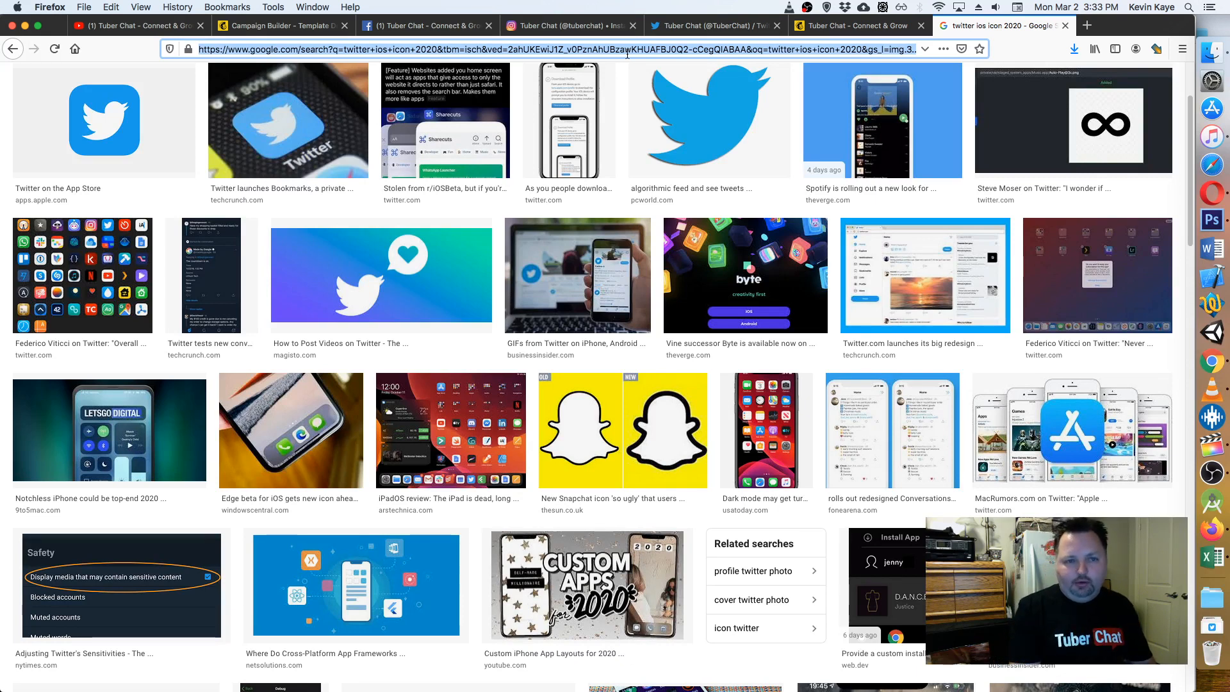
pyautogui.write('instag')
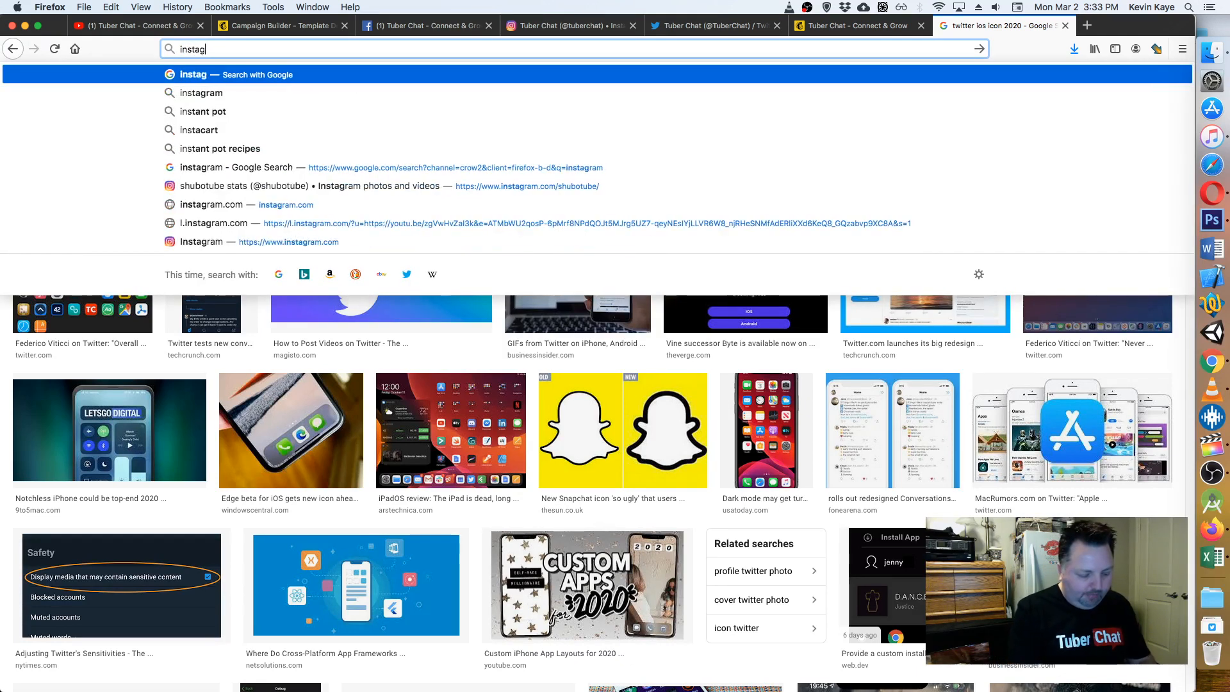
pyautogui.write('ram ios app c')
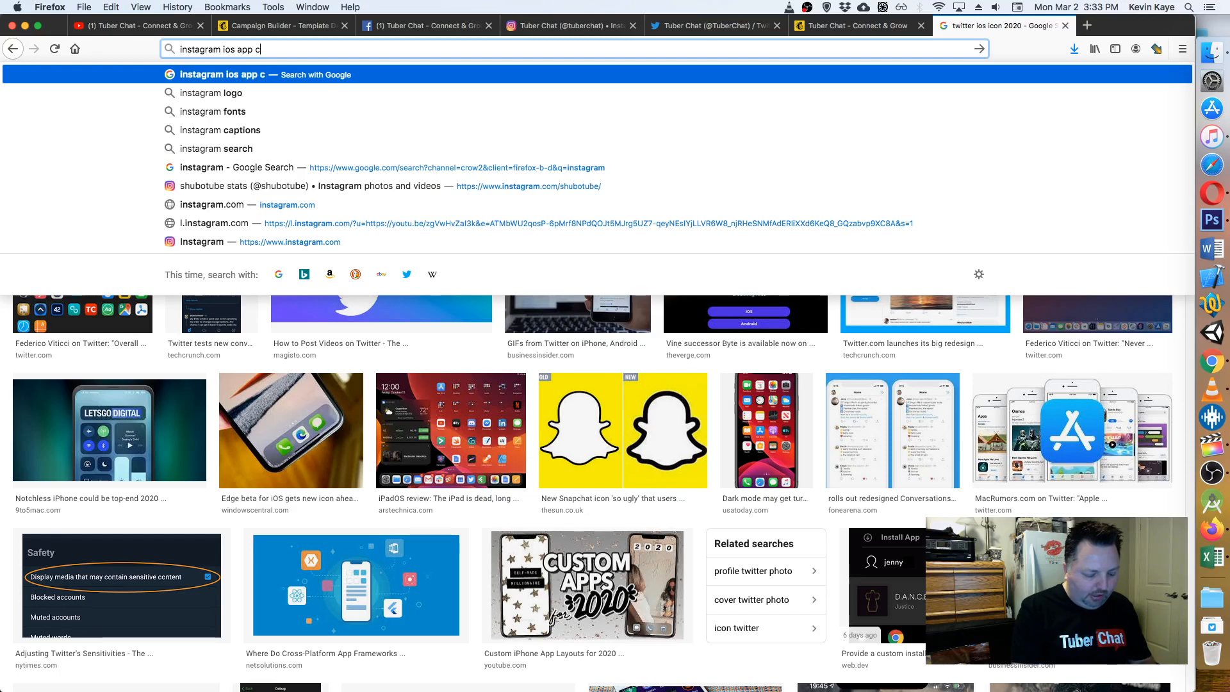
pyautogui.press('BackSpace')
pyautogui.write('icon')
pyautogui.press('Return')
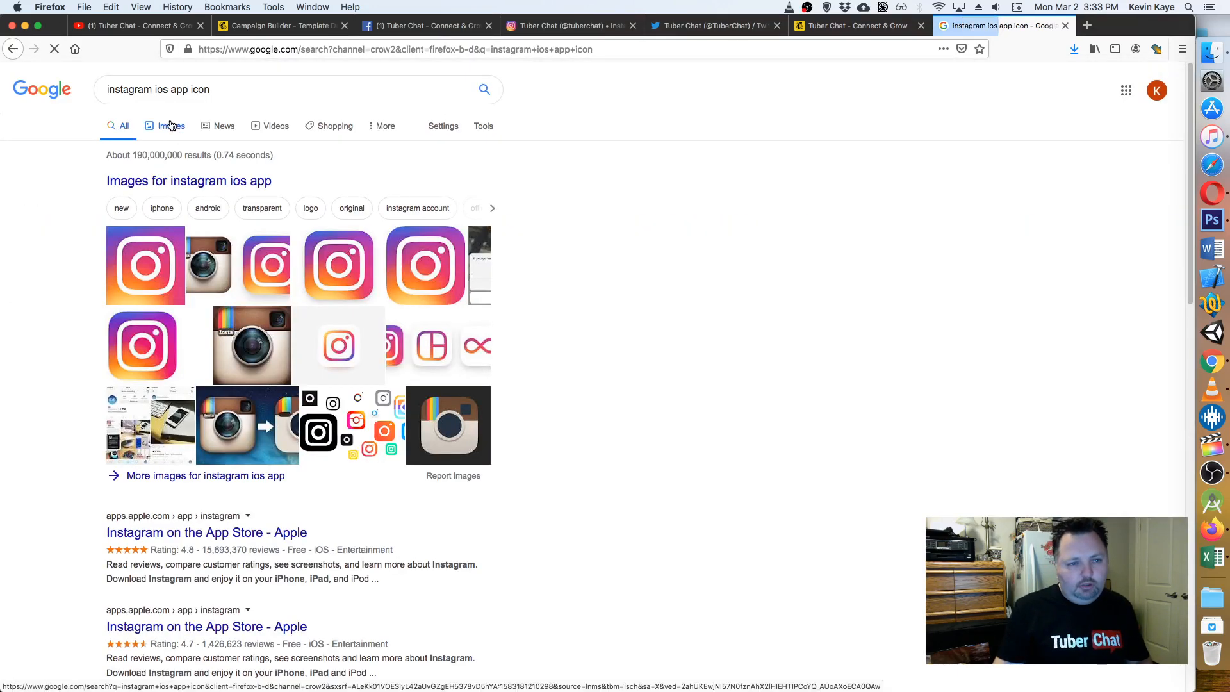
pyautogui.click(173, 124)
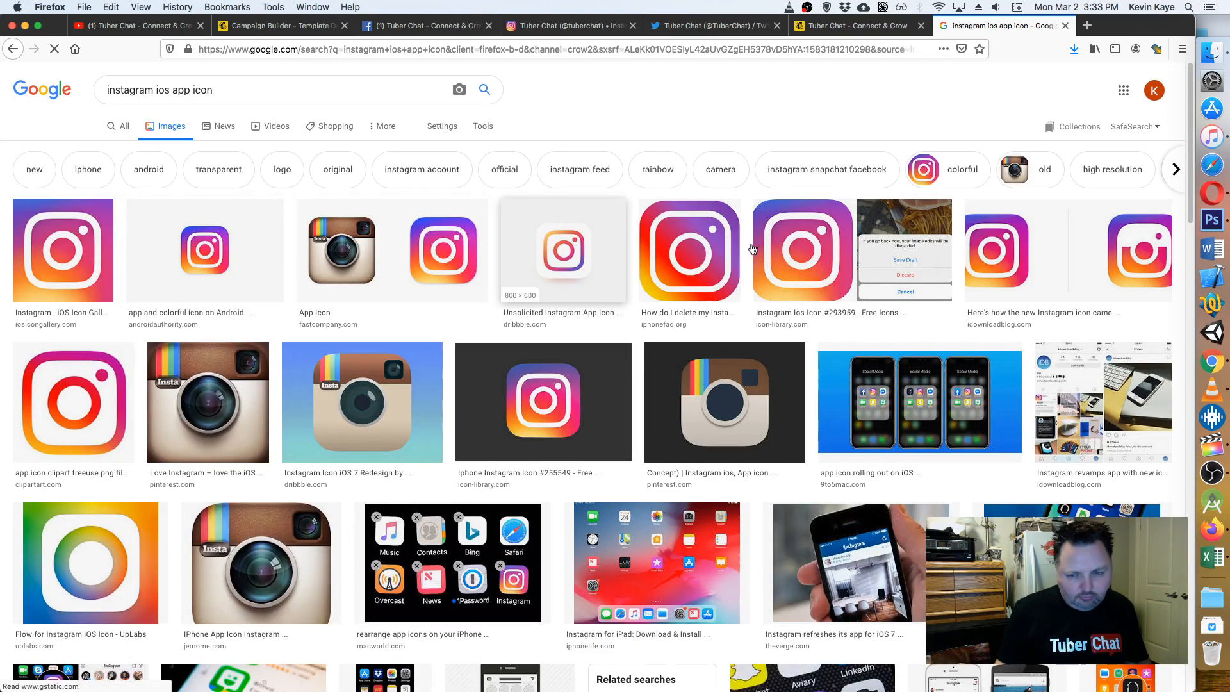
# - Refine the image search to "instagram ios app store icon" and look through the results for a usable icon
pyautogui.scroll(-3, 616, 341)
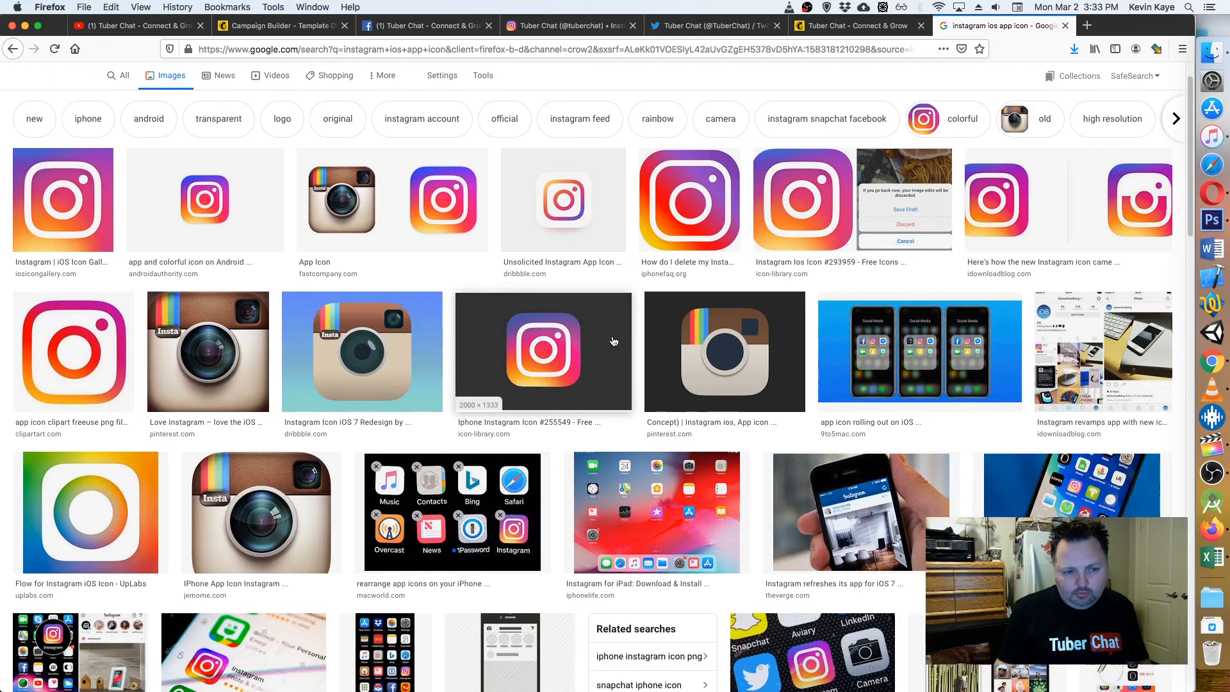
pyautogui.scroll(3, 625, 308)
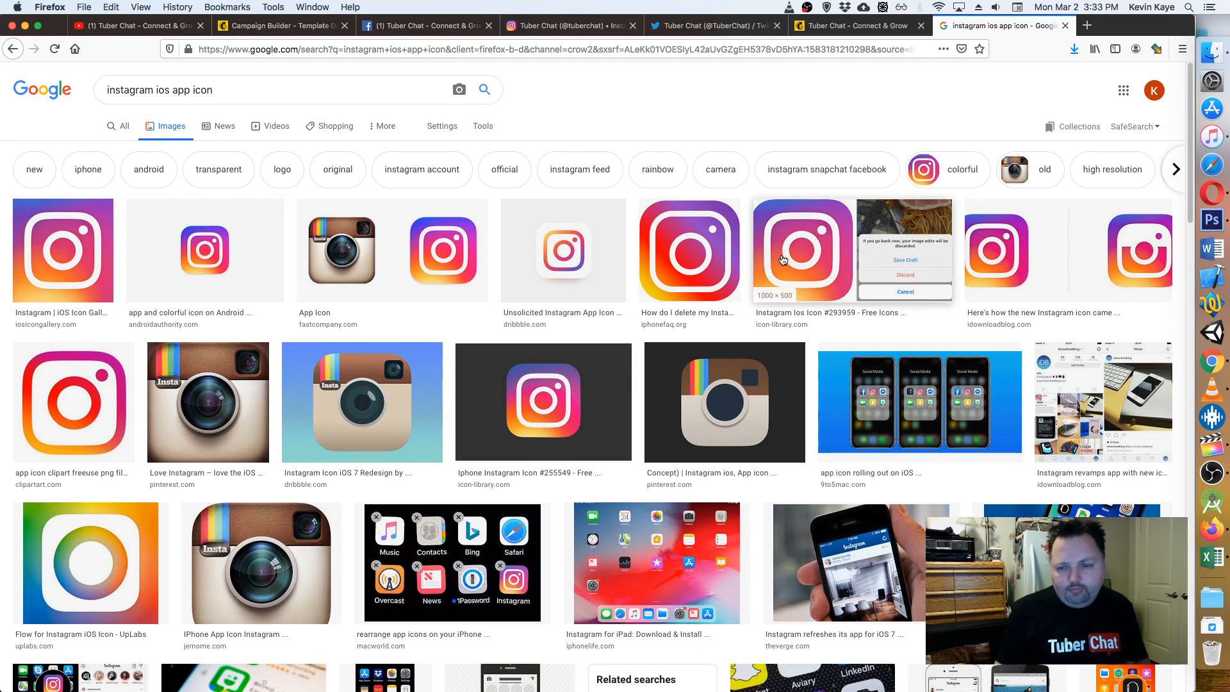
pyautogui.click(269, 91)
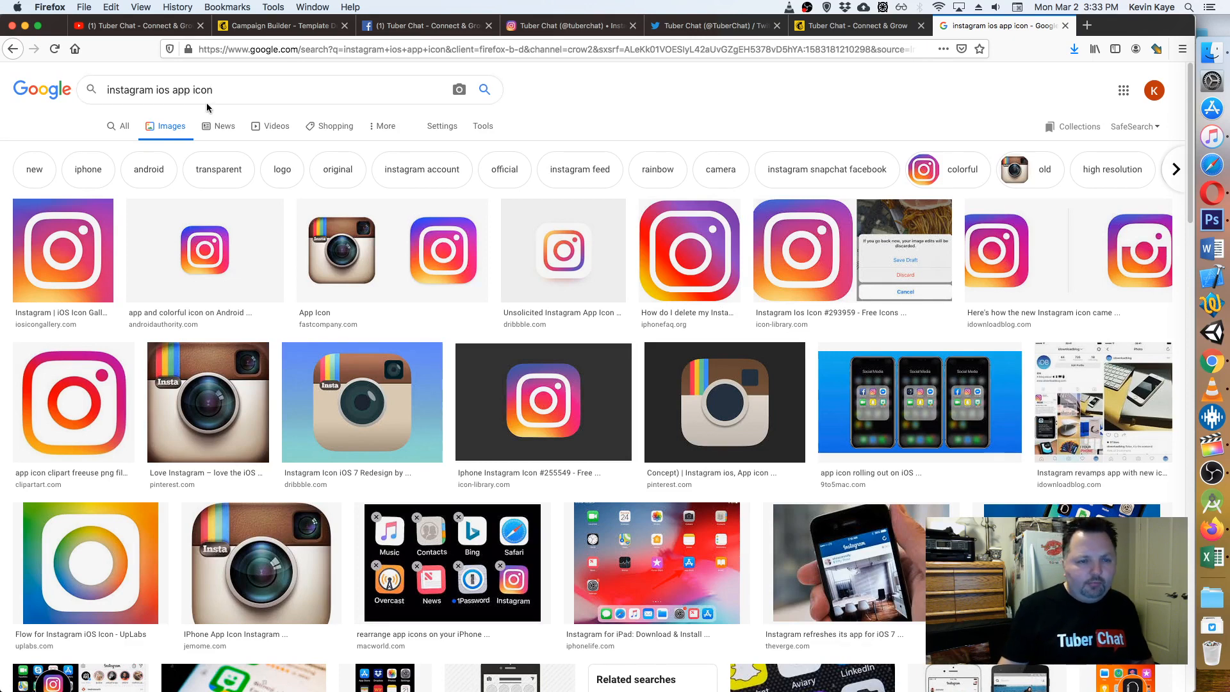
pyautogui.write('store')
pyautogui.press('Return')
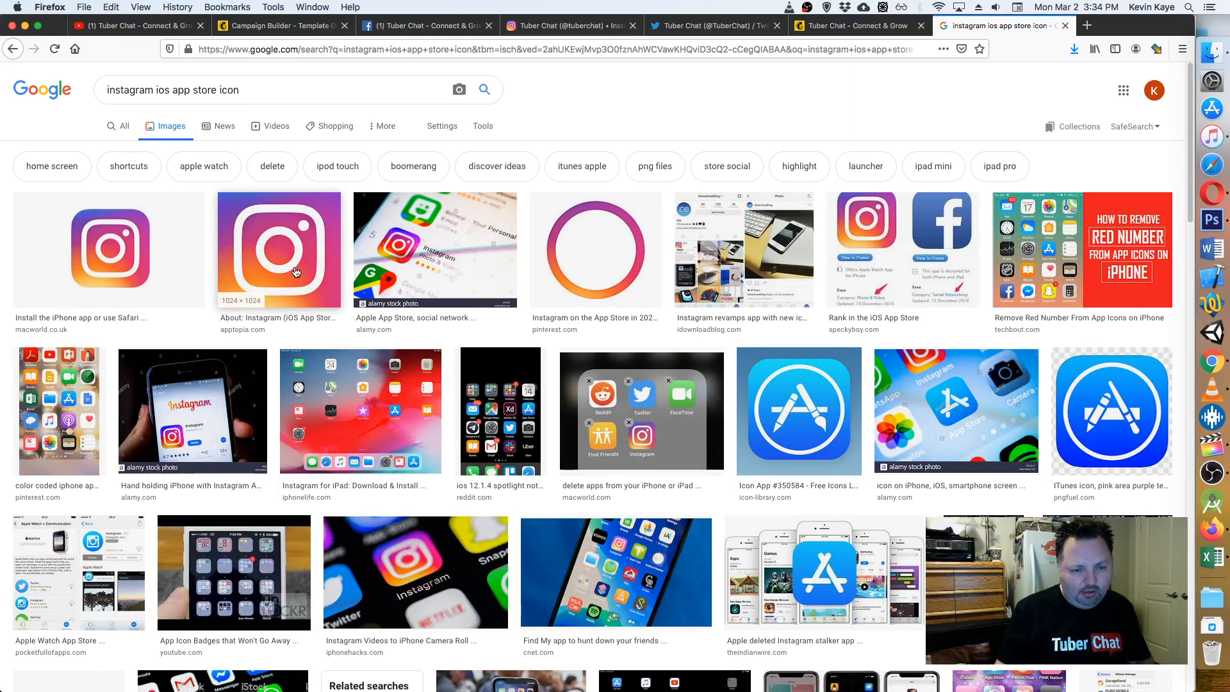
pyautogui.scroll(-2, 296, 272)
pyautogui.scroll(2, 579, 80)
# - Search the web for "instagram app store" and open Instagram's page on Apple's App Store
pyautogui.click(588, 48)
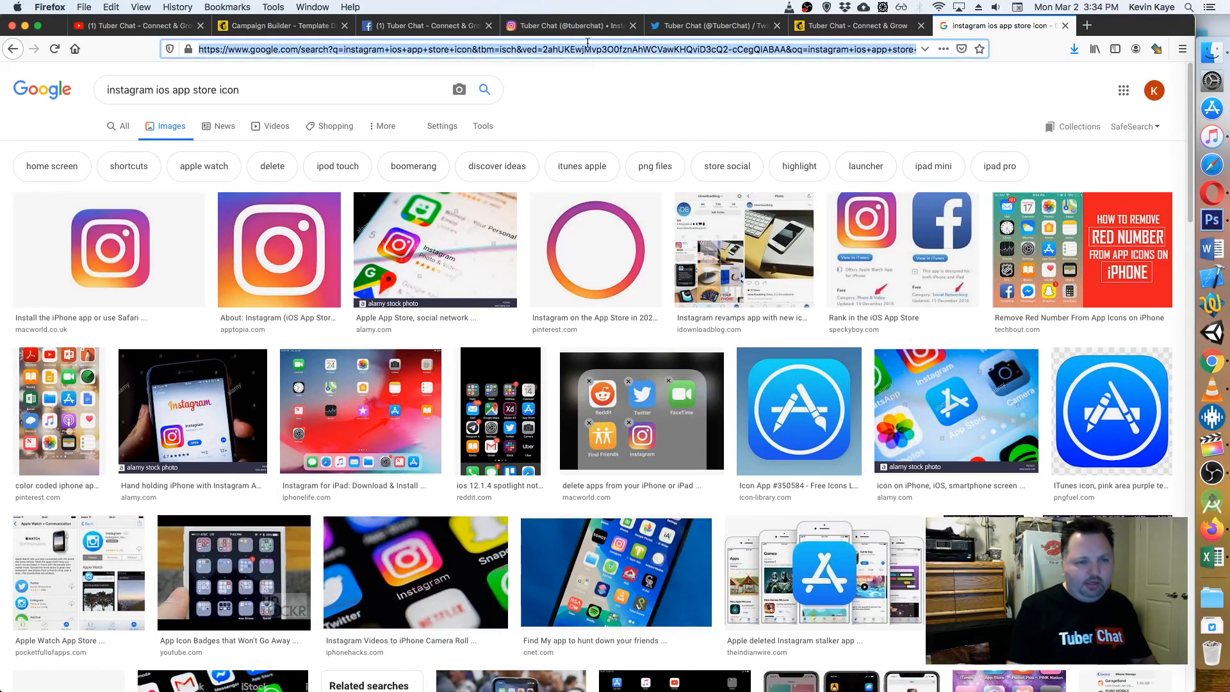
pyautogui.write('ins')
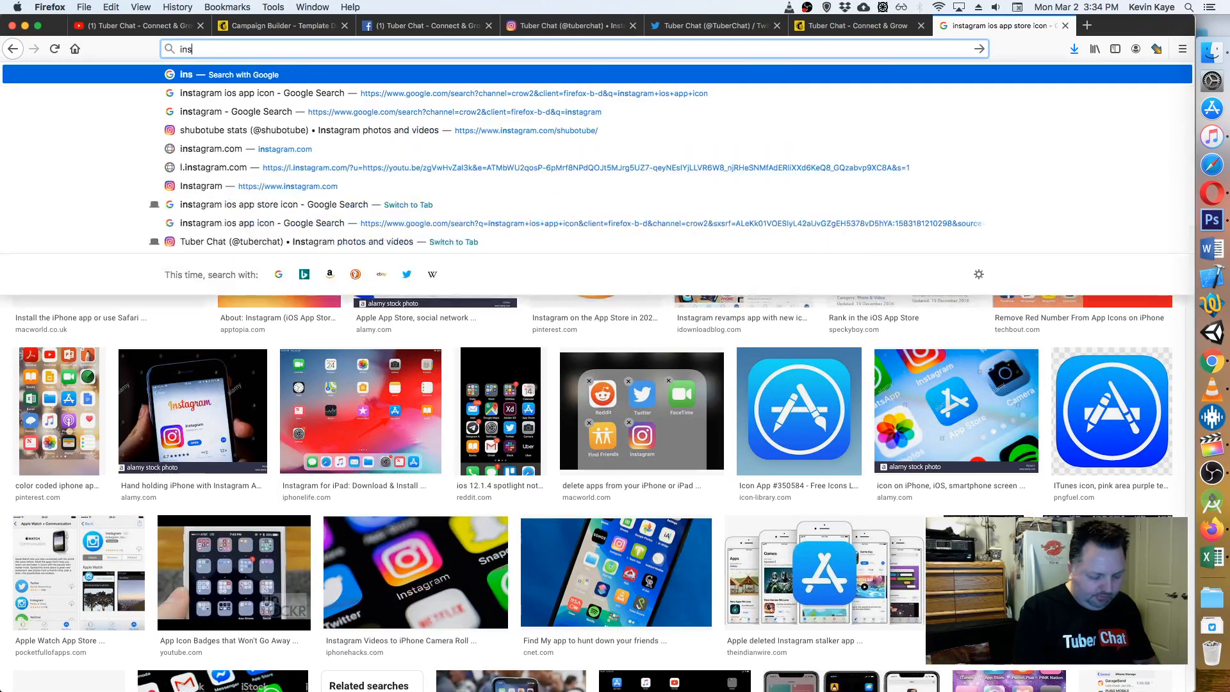
pyautogui.write('tagram app sto')
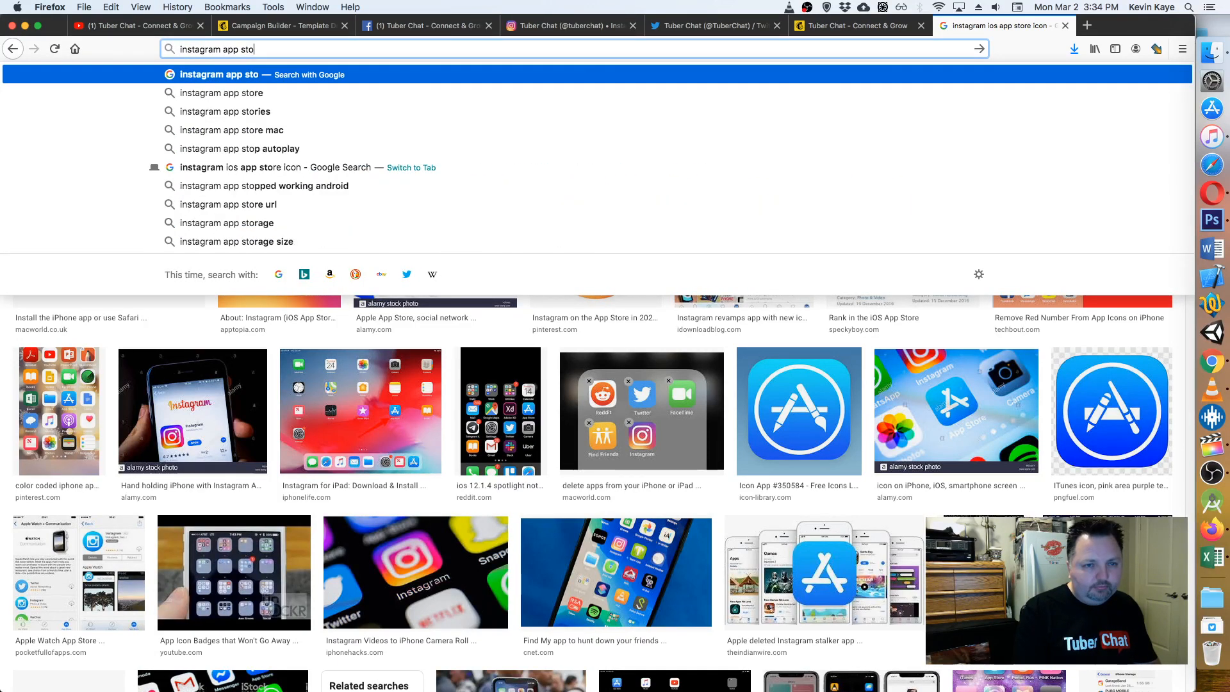
pyautogui.write('re')
pyautogui.press('Return')
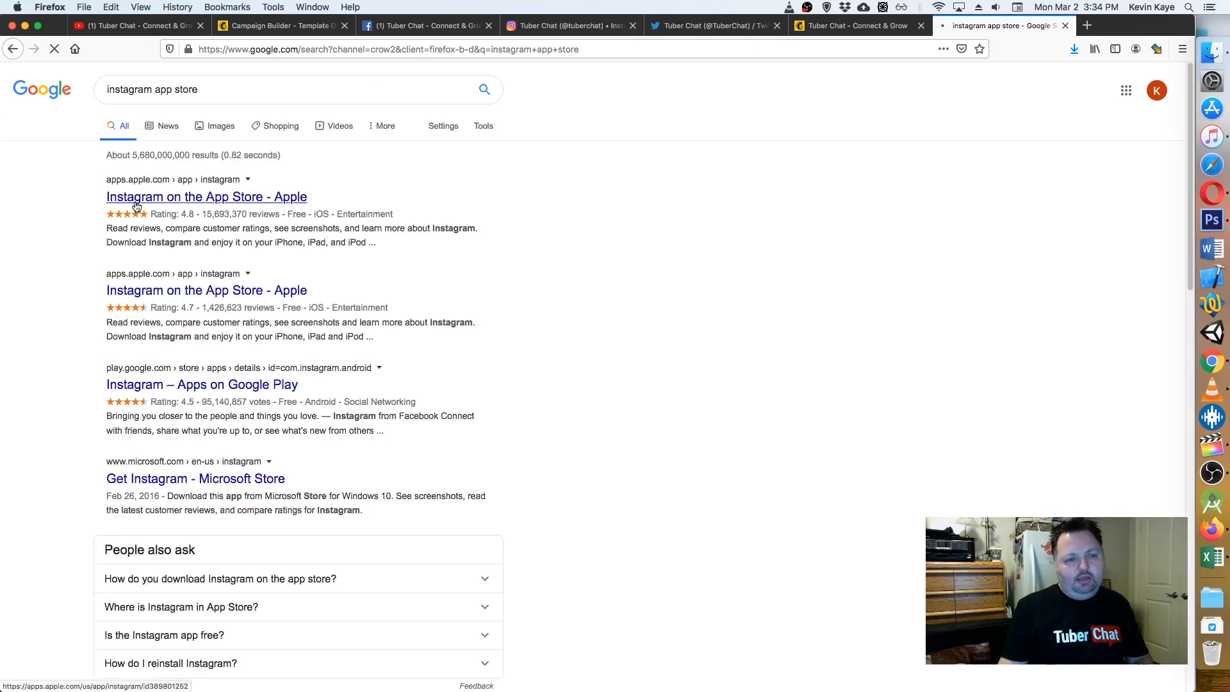
pyautogui.click(210, 198)
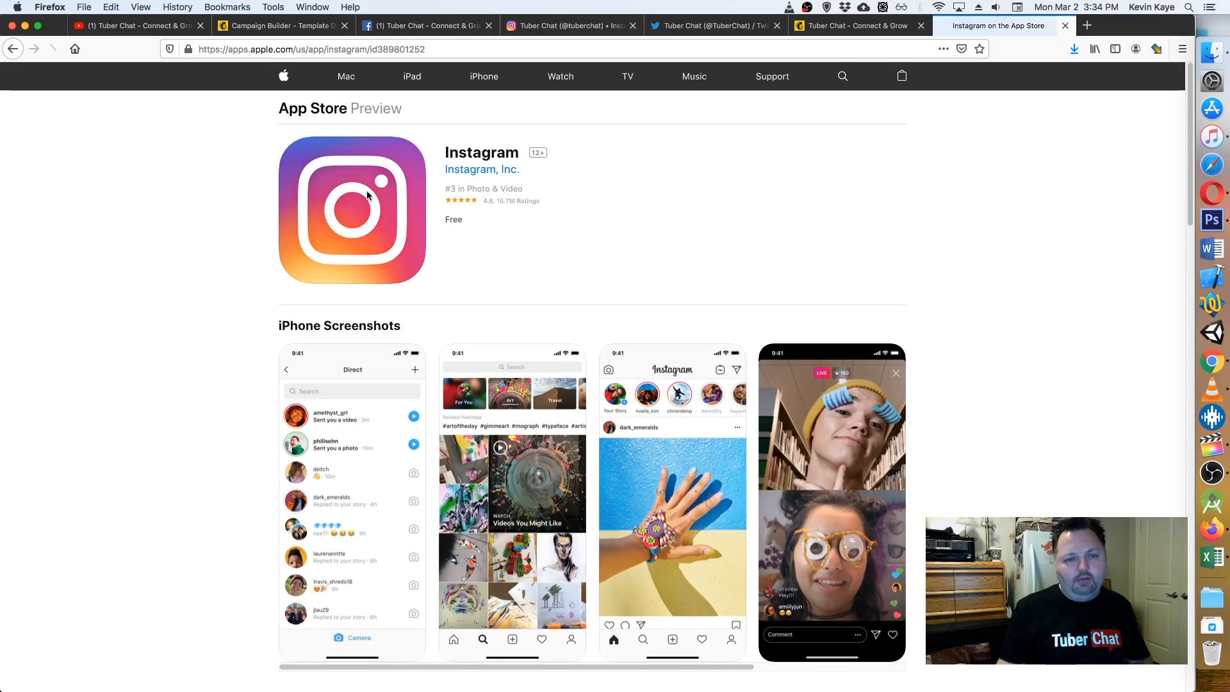
# - Check the Instagram app icon for a save option and open the Web Console for the App Store page
pyautogui.rightClick(368, 184)
pyautogui.moveTo(444, 257)
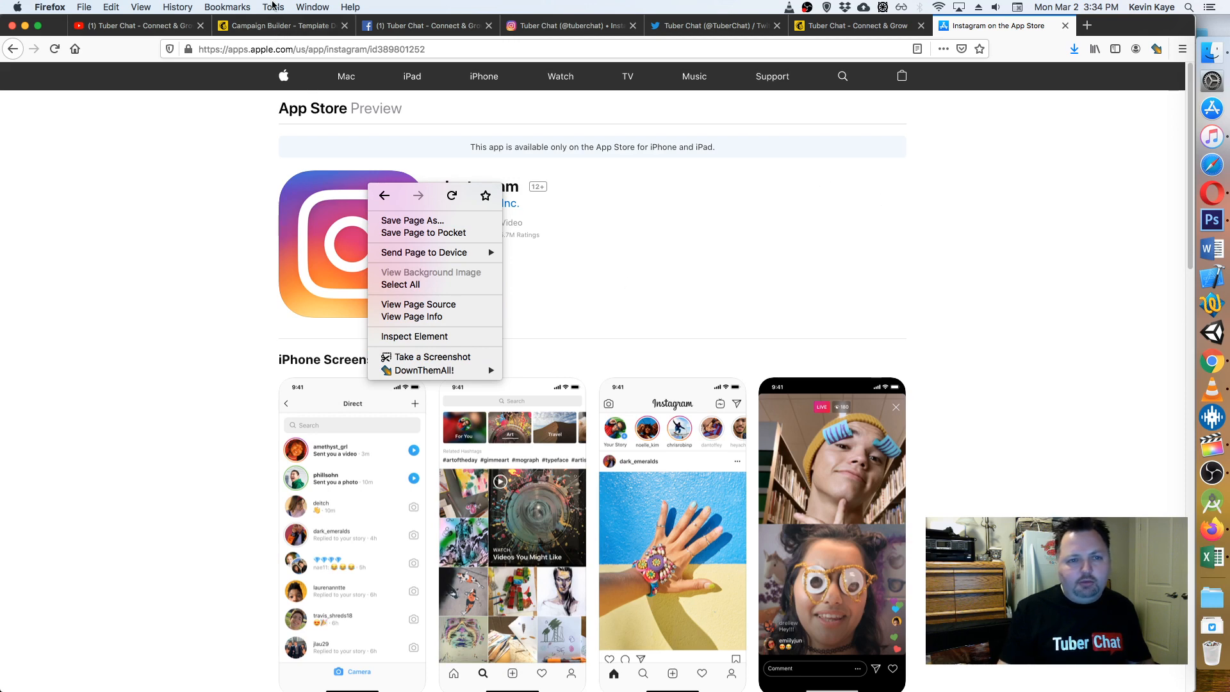
pyautogui.click(298, 7)
pyautogui.click(307, 4)
pyautogui.moveTo(273, 7)
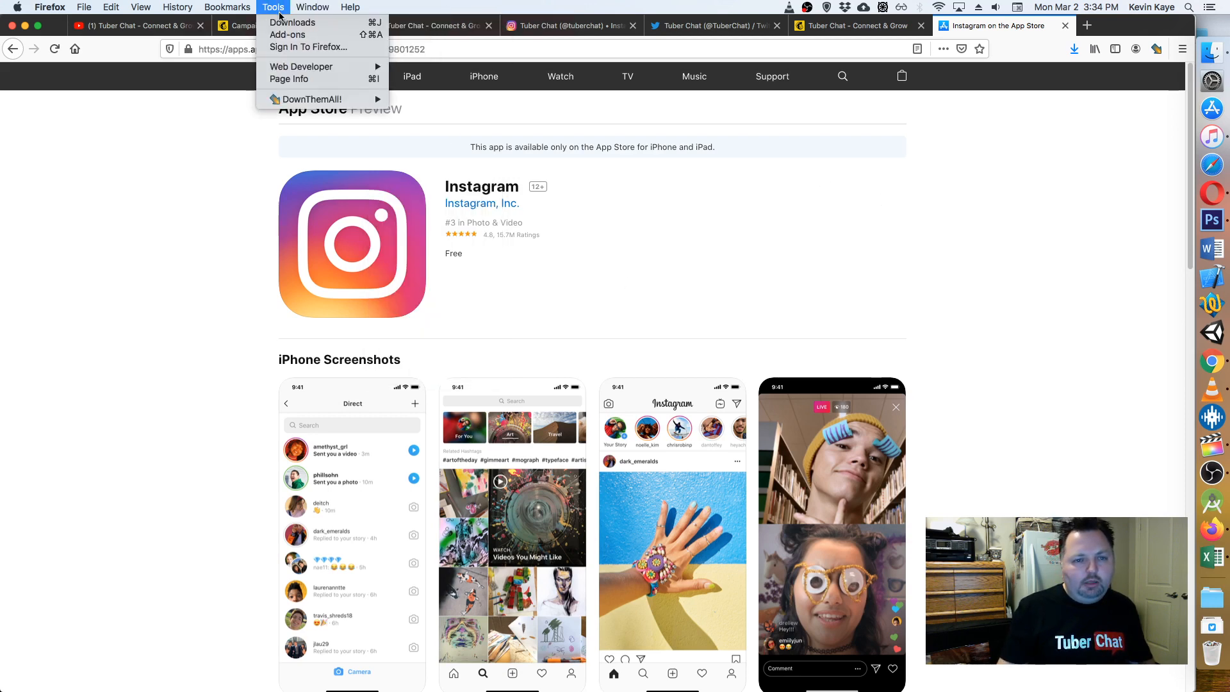
pyautogui.moveTo(333, 66)
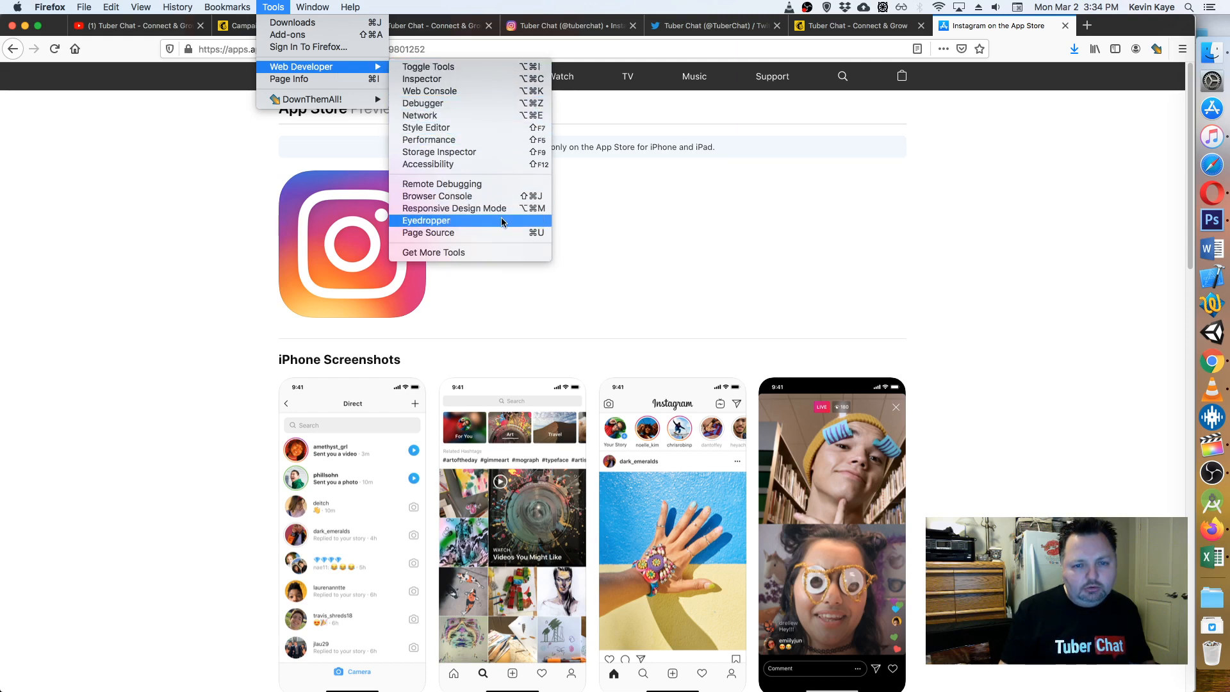
pyautogui.click(494, 92)
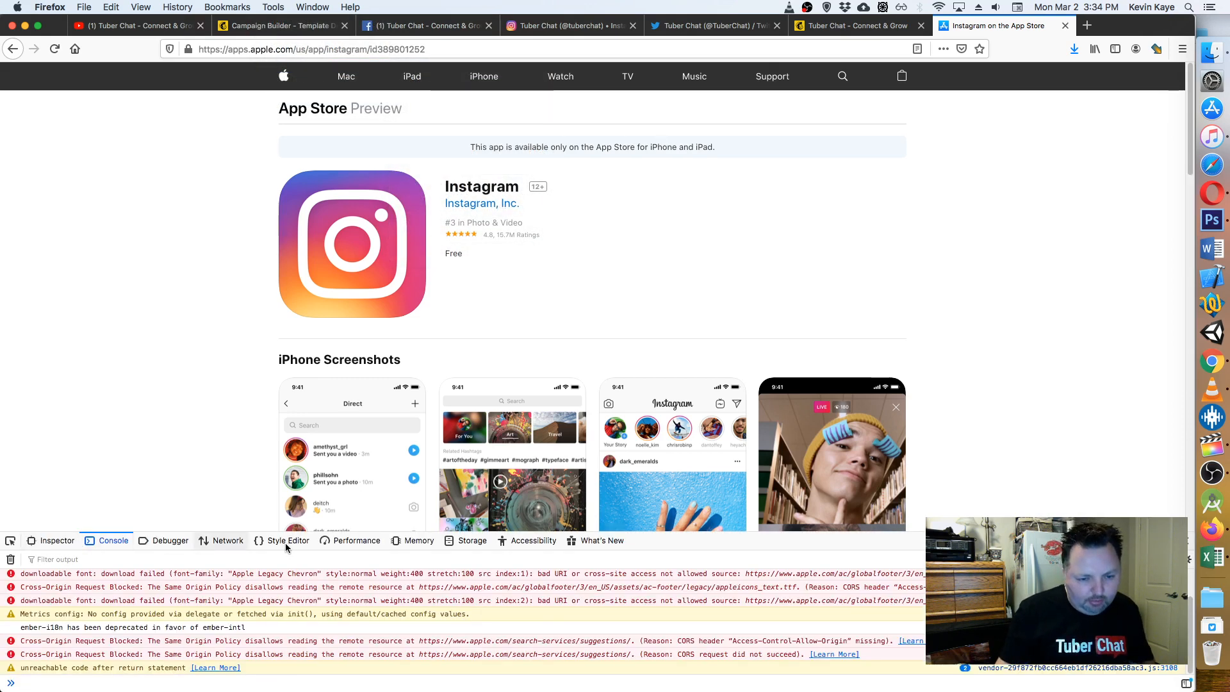
# - Look through the page's stored data, expanding the Indexed DB, Local Storage and Cache Storage entries for apps.apple.com
pyautogui.click(465, 542)
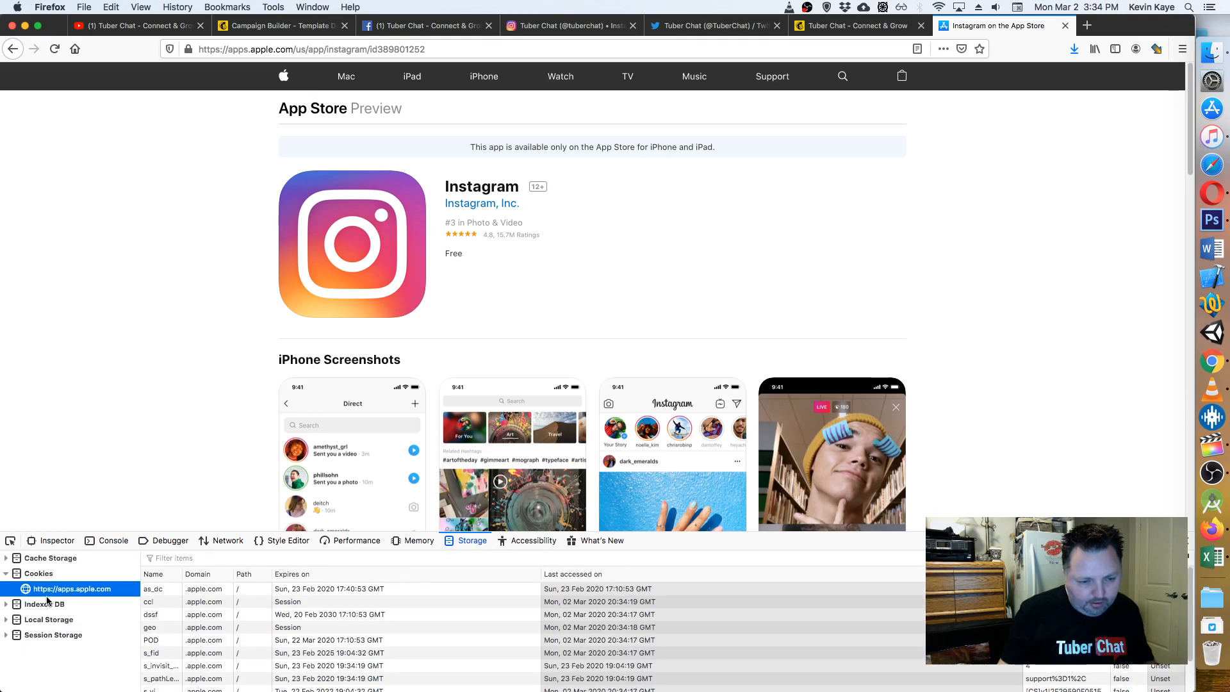
pyautogui.click(8, 606)
pyautogui.click(12, 636)
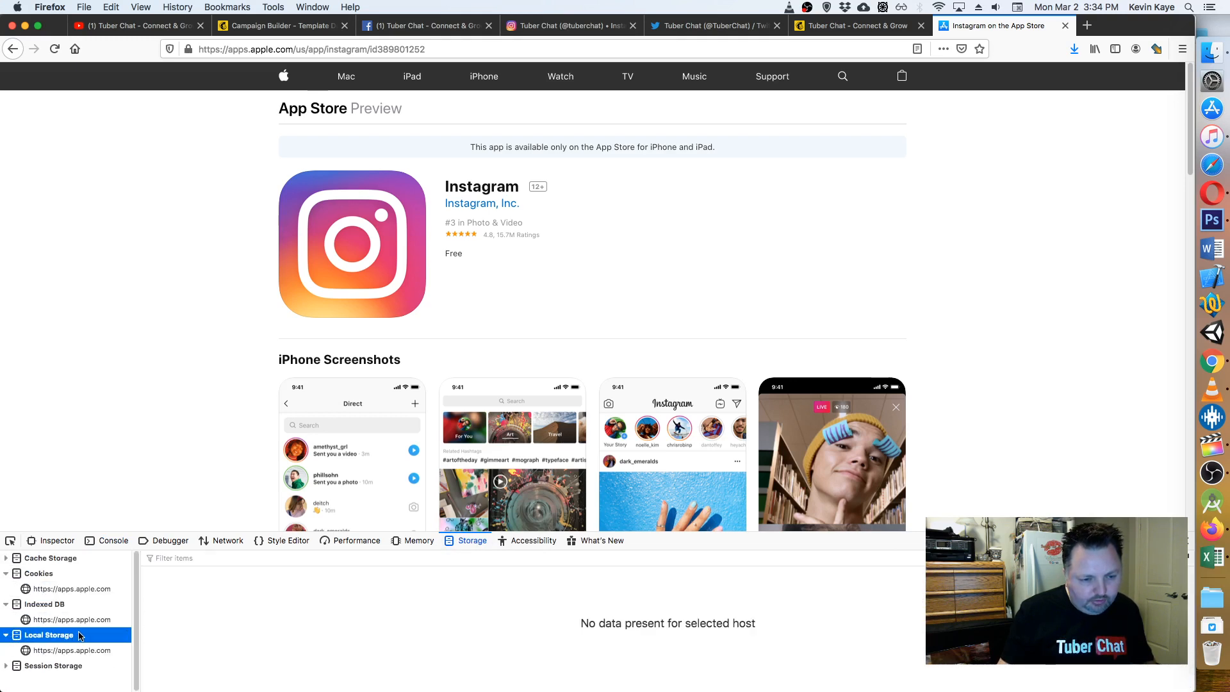
pyautogui.click(72, 619)
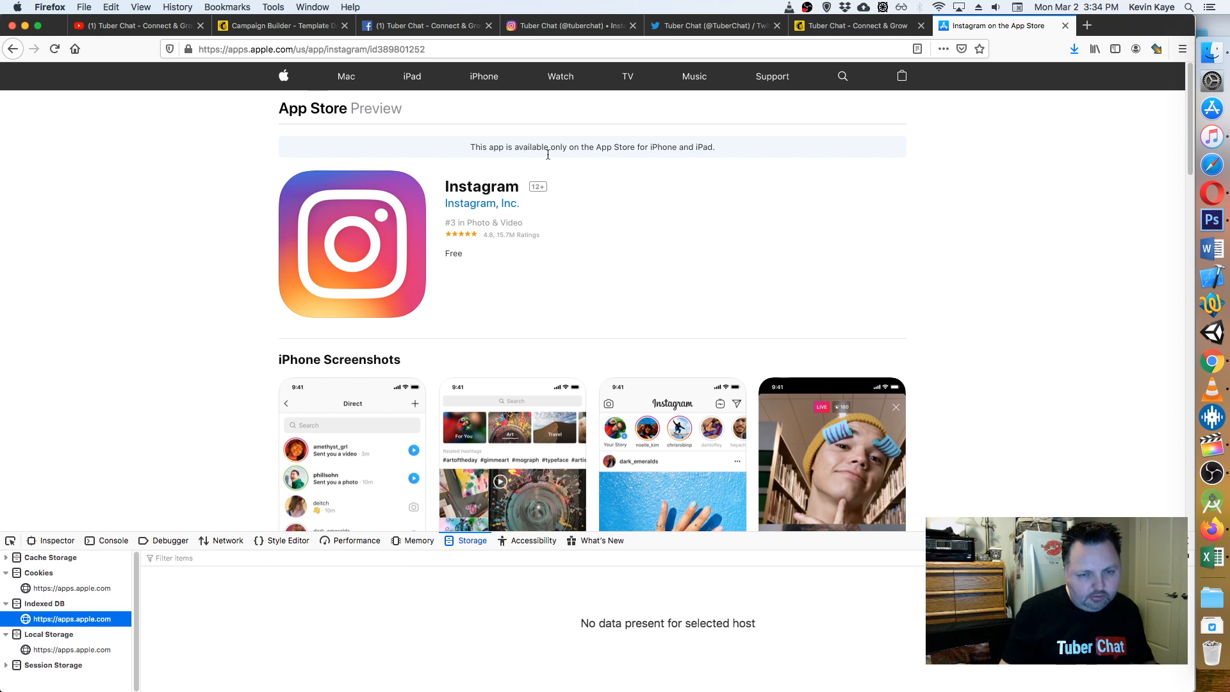
pyautogui.scroll(-1, 801, 136)
pyautogui.press('super+l')
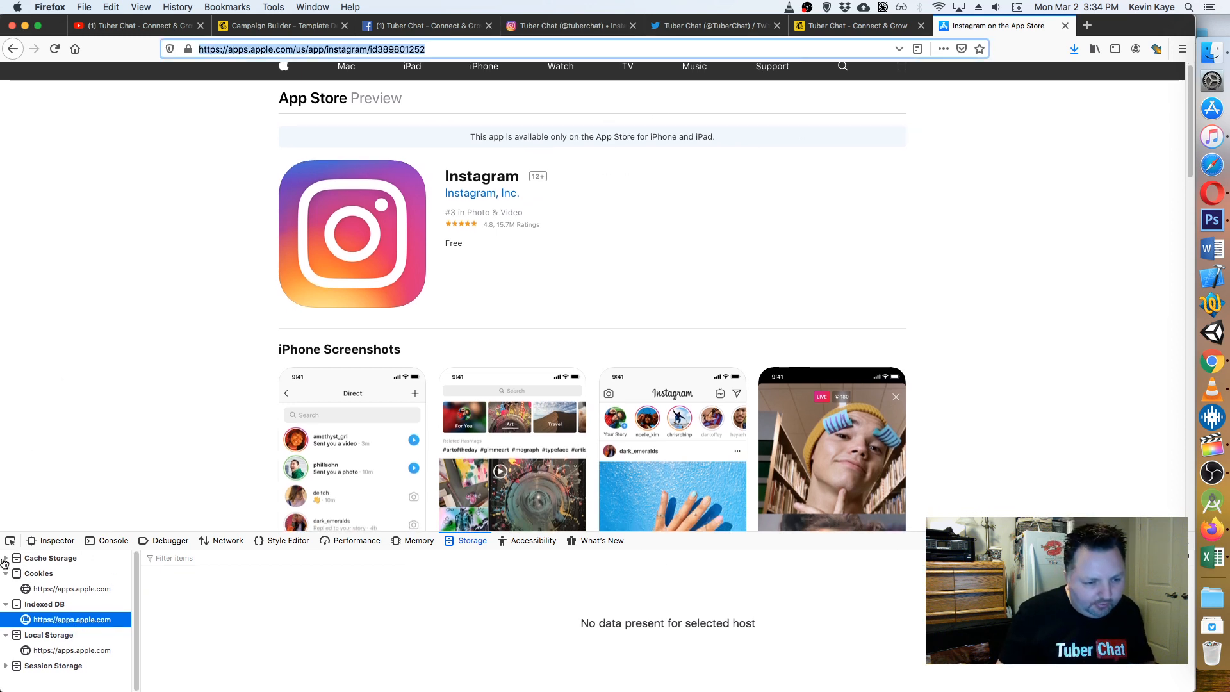
pyautogui.click(6, 558)
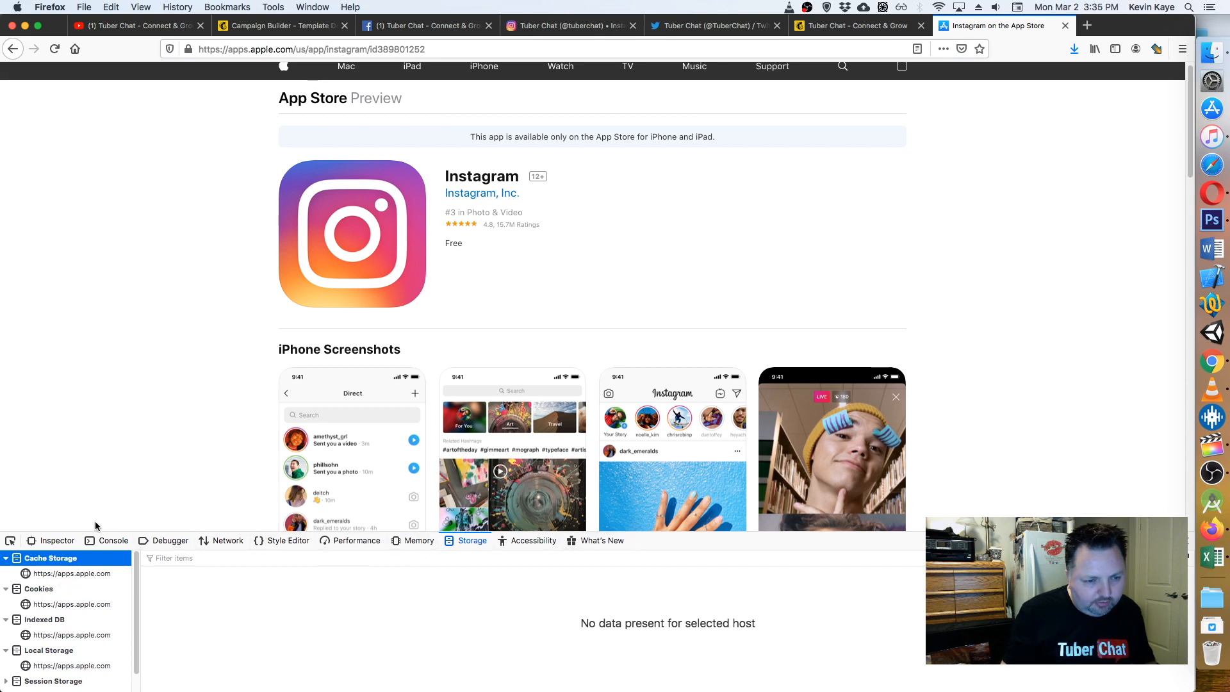
# - Inspect the page's HTML, expand the ac-gn-segmentbar aside element, and close the developer tools
pyautogui.click(57, 542)
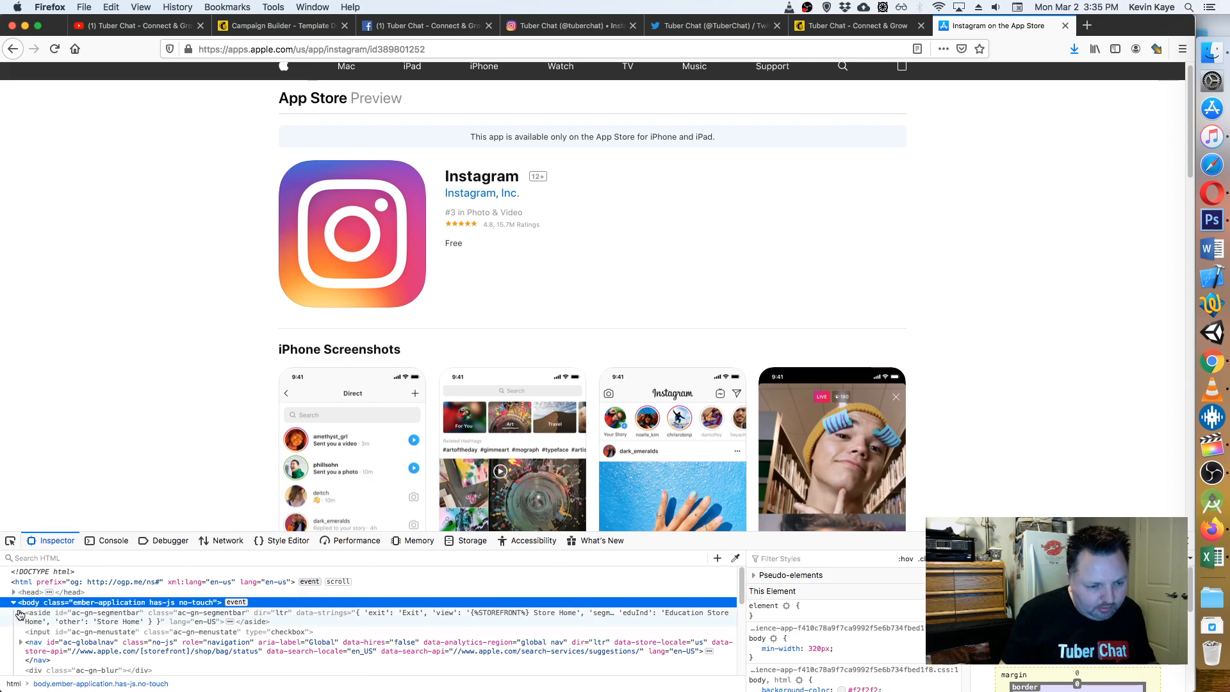
pyautogui.click(20, 614)
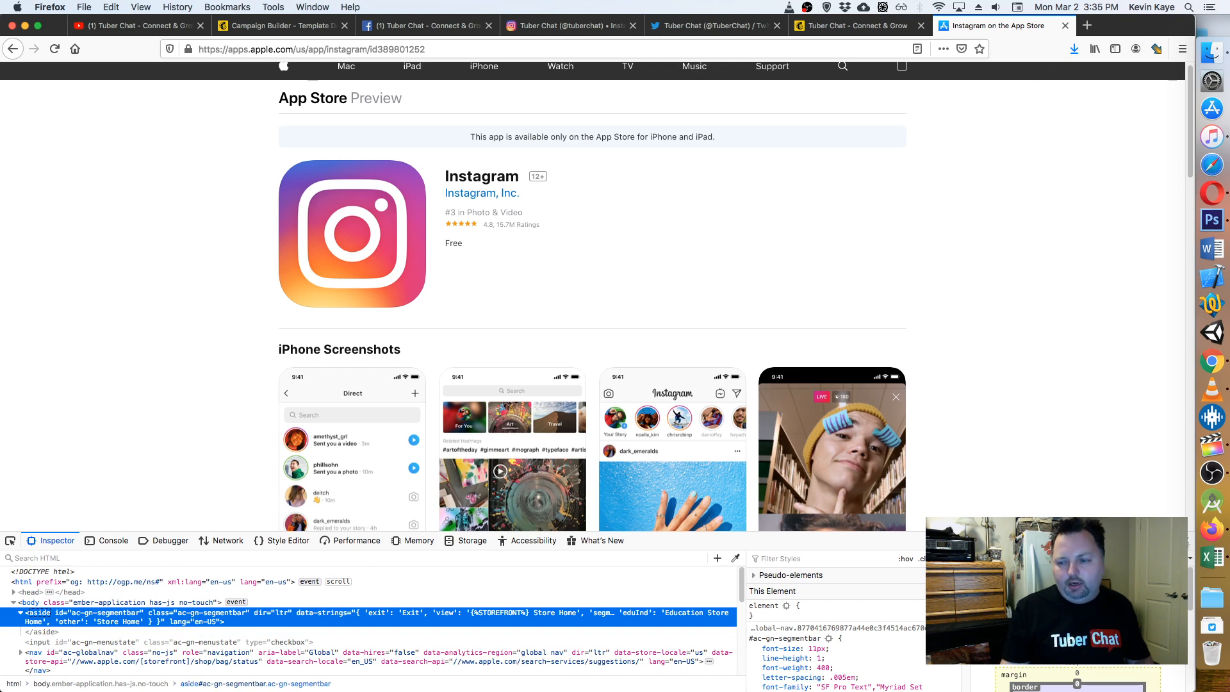
pyautogui.press('super+alt+i')
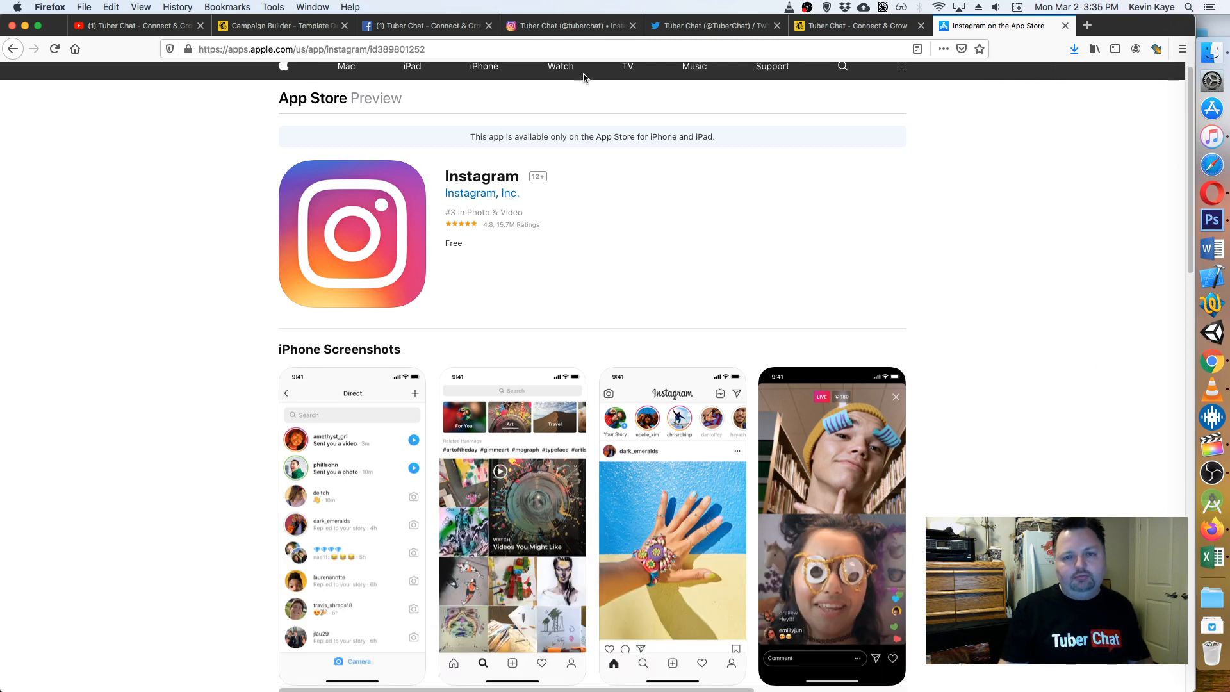
# - Search Google Images for "instagram app icon ios"
pyautogui.click(584, 51)
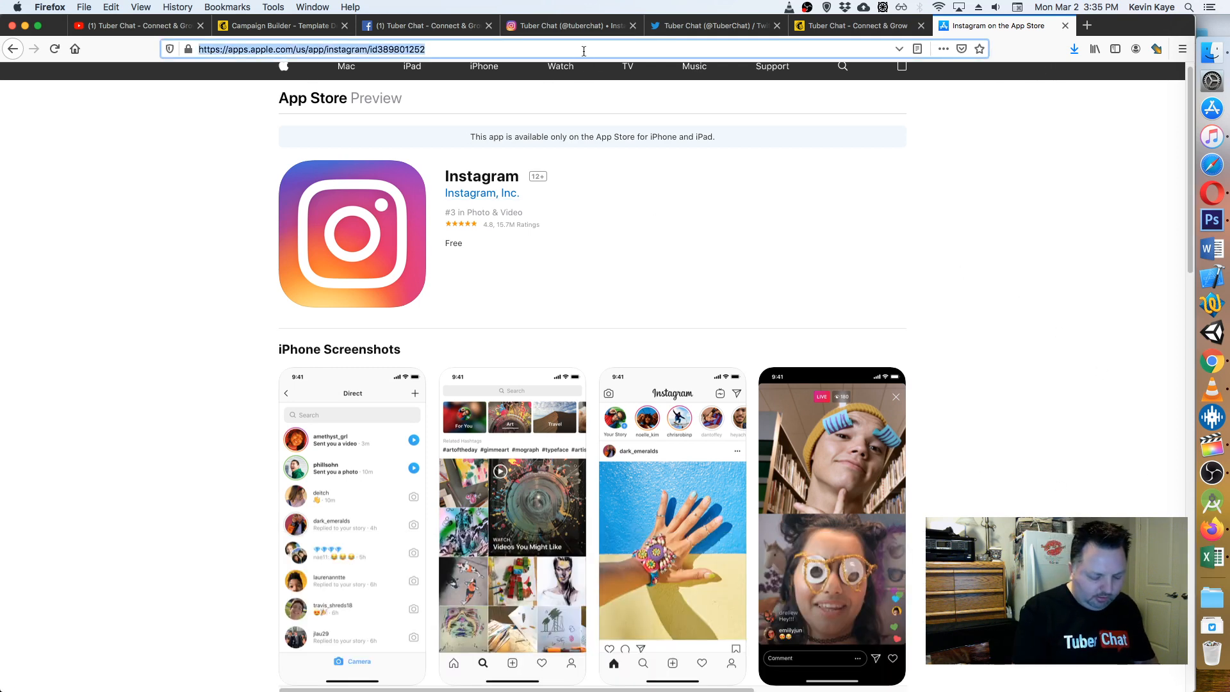
pyautogui.write('instagrap')
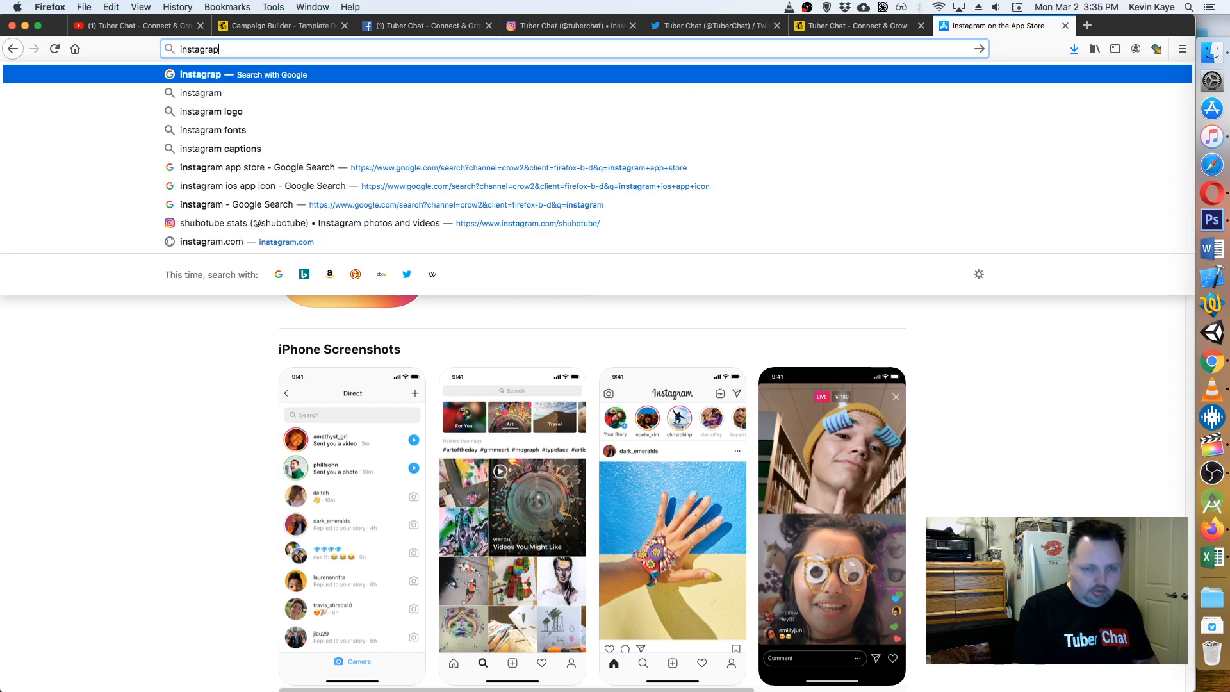
pyautogui.press('BackSpace')
pyautogui.write('m')
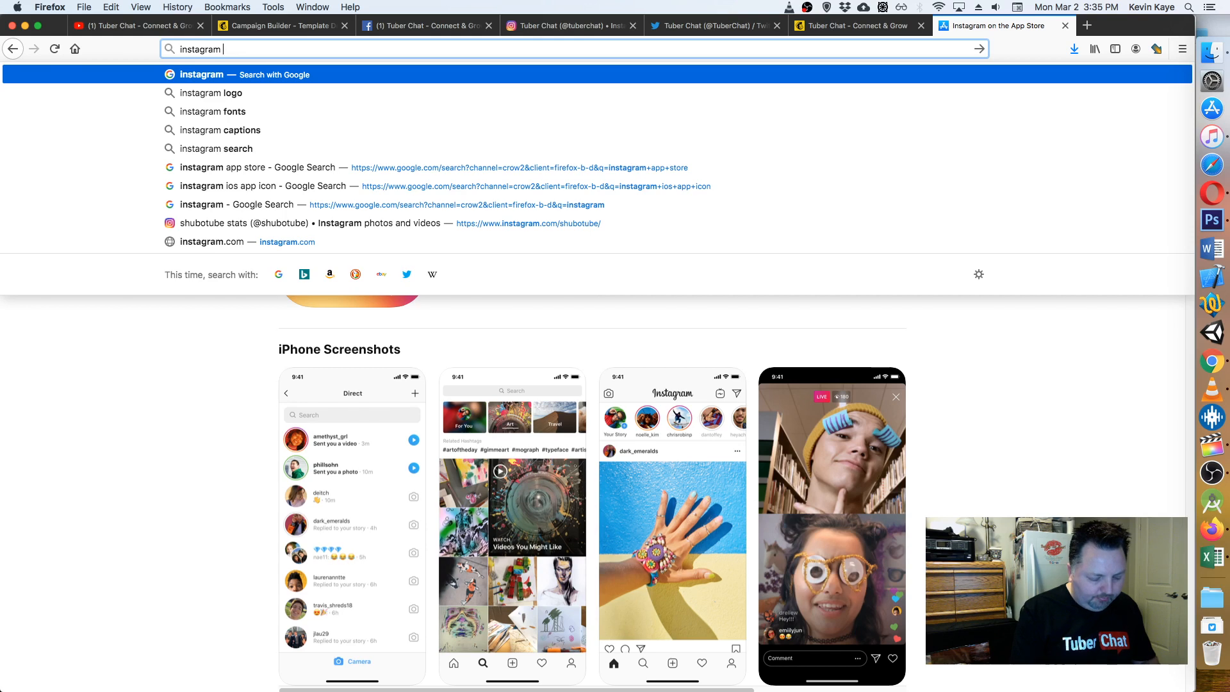
pyautogui.write(' app icon')
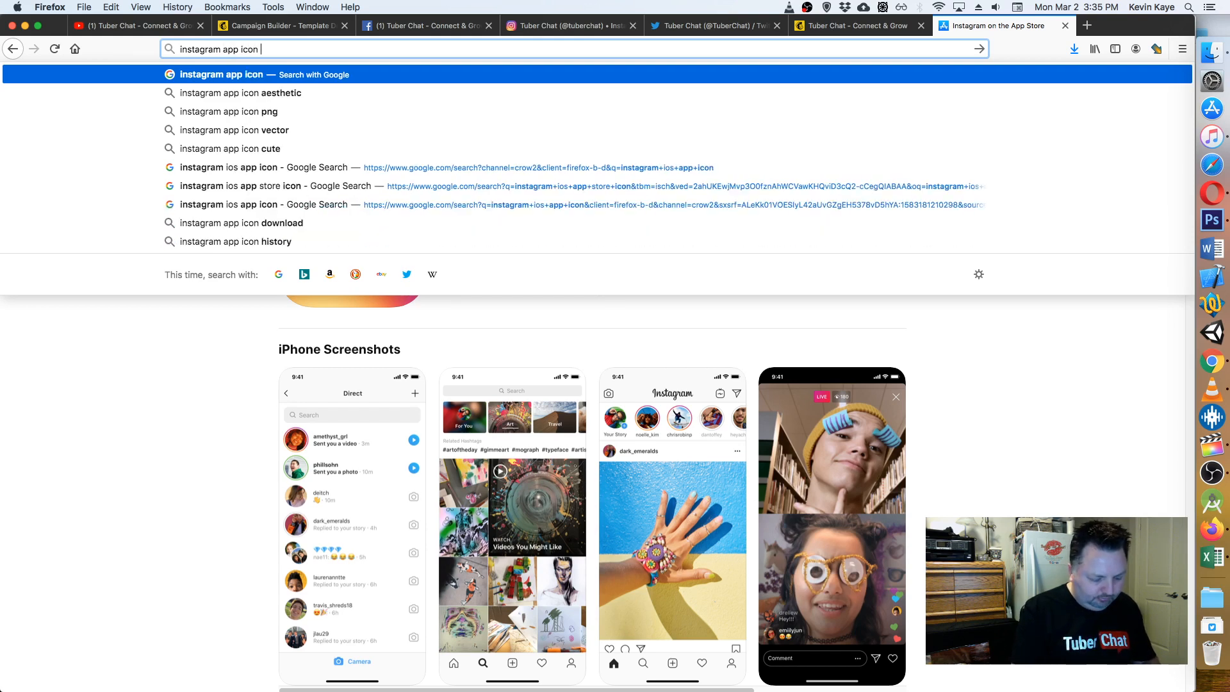
pyautogui.write(' ios')
pyautogui.press('Return')
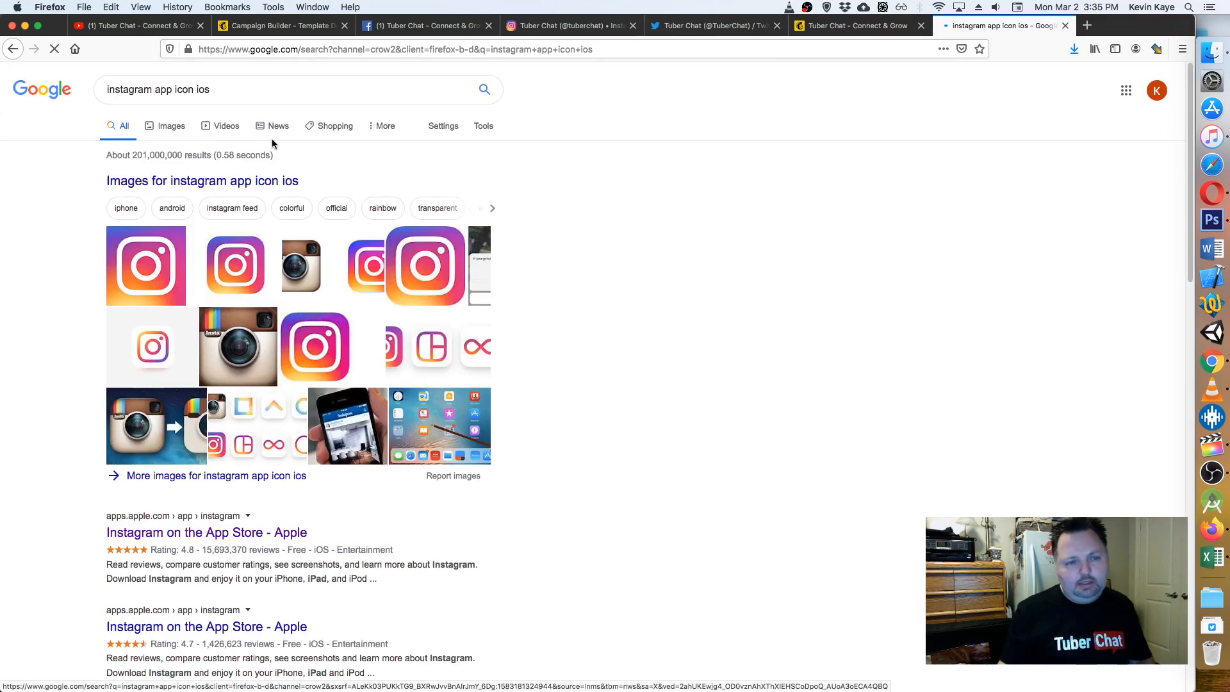
pyautogui.click(167, 123)
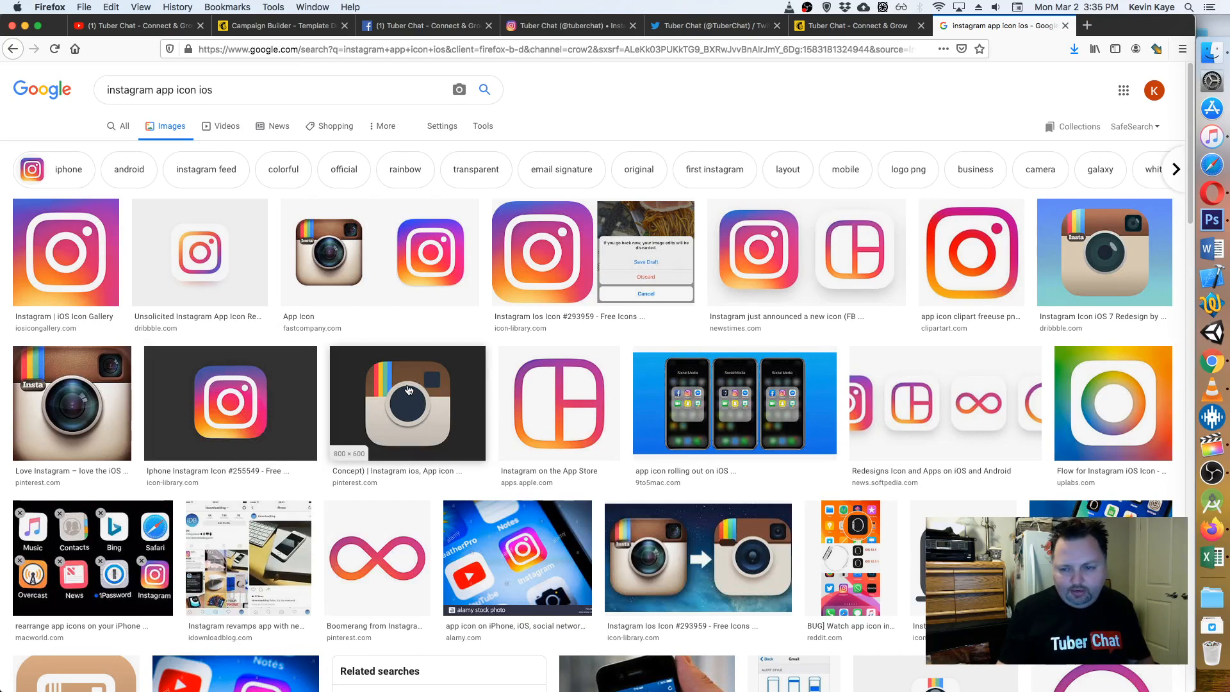
# - Open the icon-library.com Instagram icon on a dark background and save the image as InstagramMCicon in Downloads
pyautogui.scroll(-2, 214, 388)
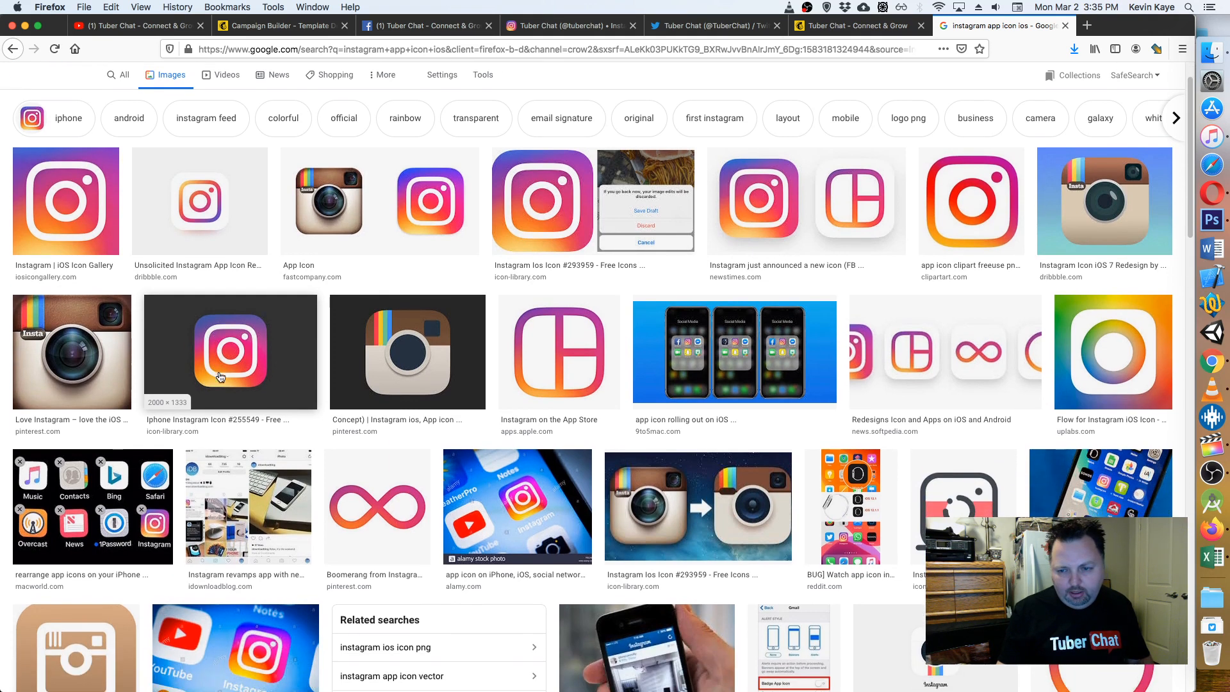
pyautogui.scroll(-2, 237, 352)
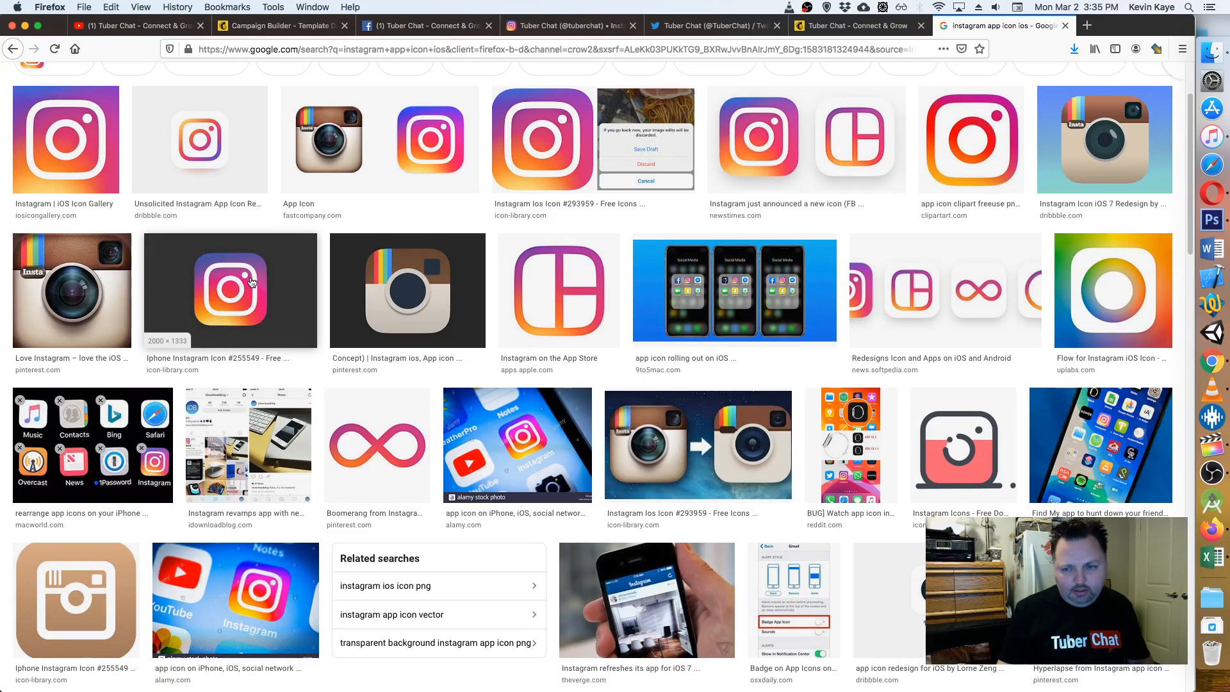
pyautogui.click(301, 320)
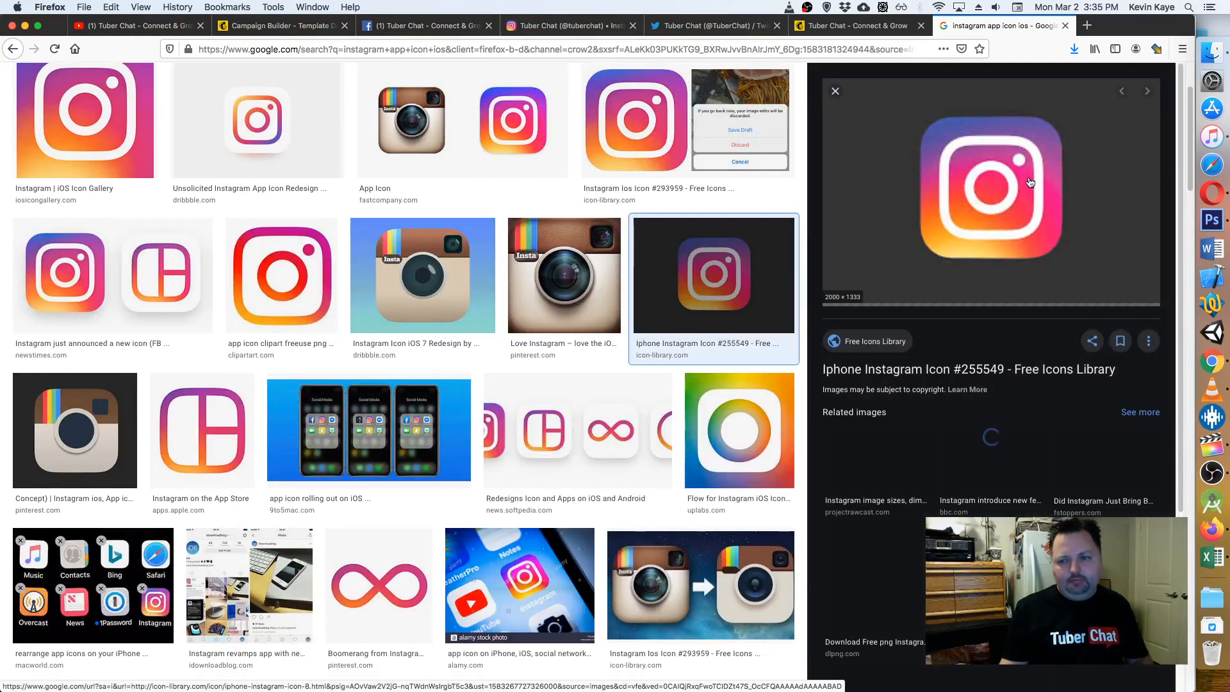
pyautogui.rightClick(992, 169)
pyautogui.click(1102, 323)
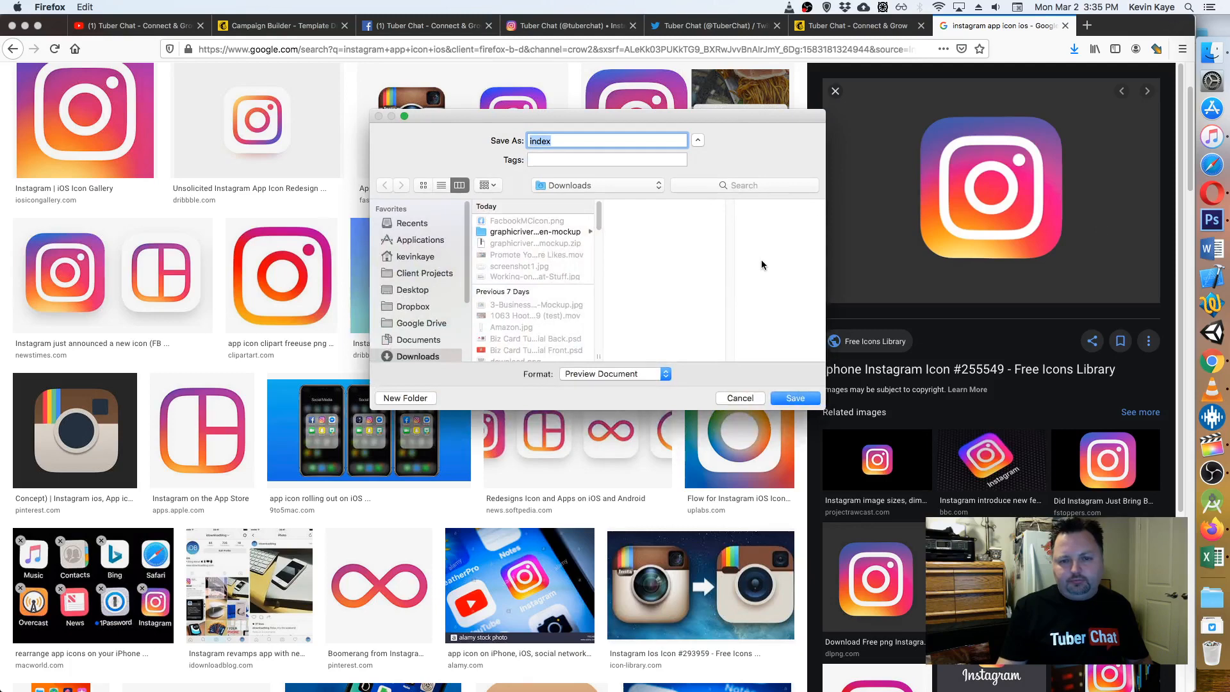
pyautogui.write('InstagramMCicon')
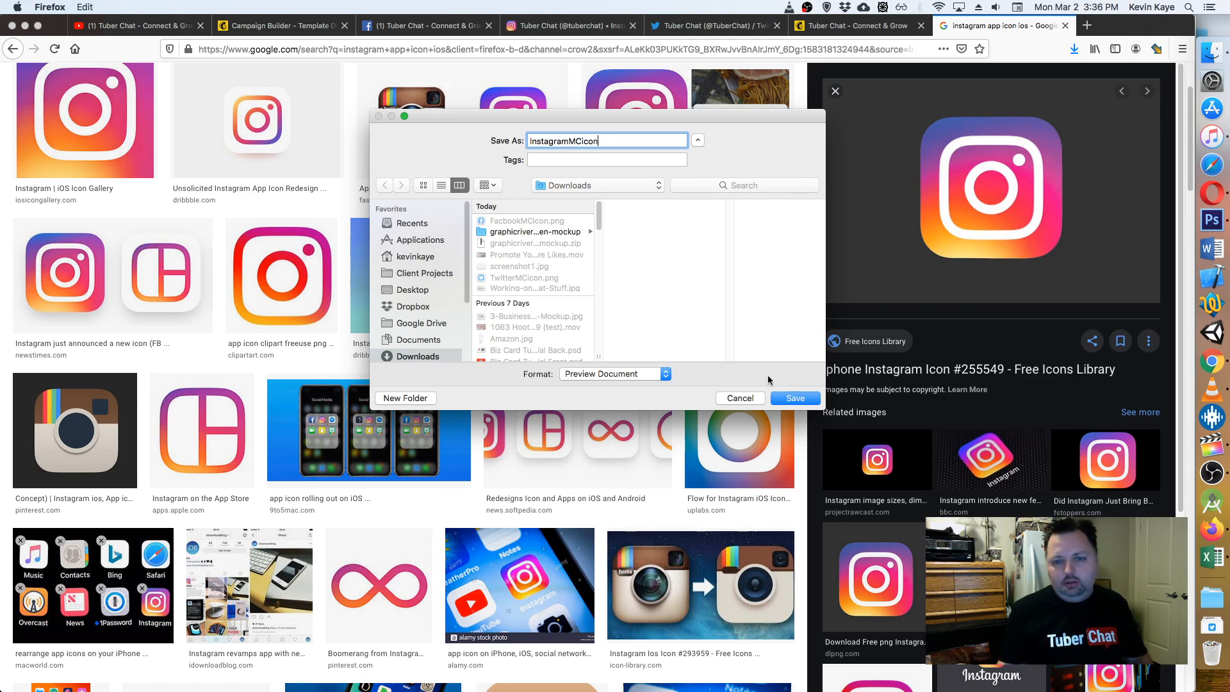
pyautogui.click(795, 397)
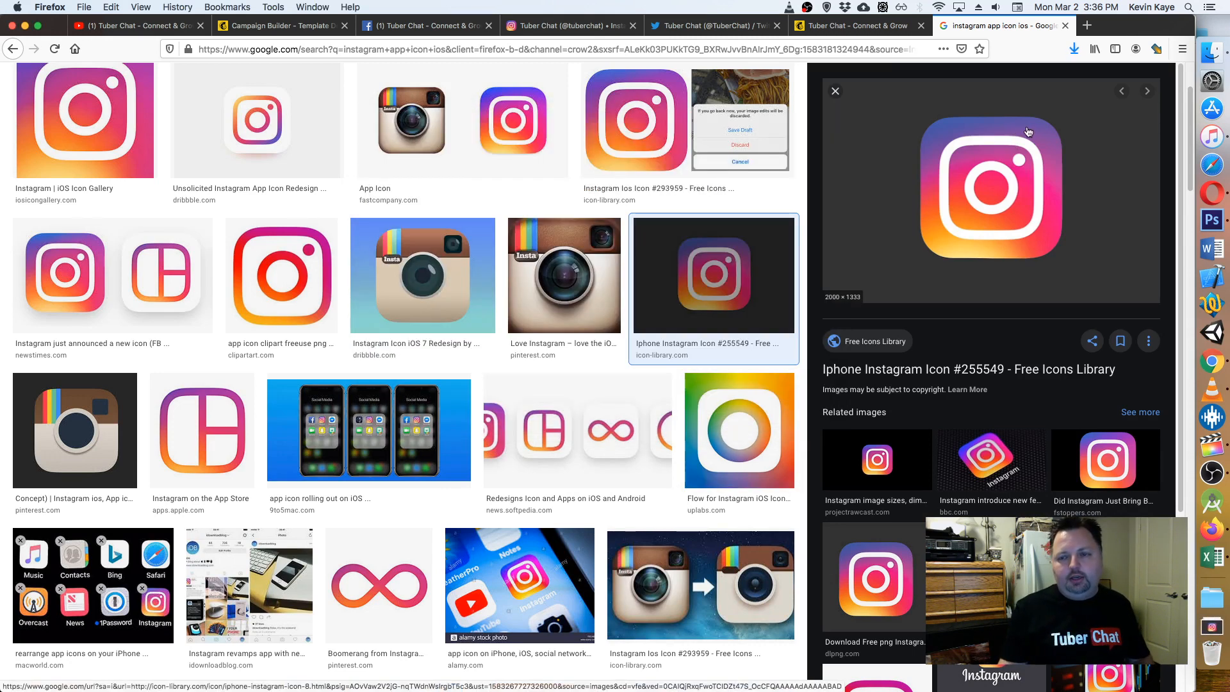
# - Switch to Photoshop and close TwitterMCicon.png and FacbookMCicon.png without saving changes
pyautogui.click(1213, 54)
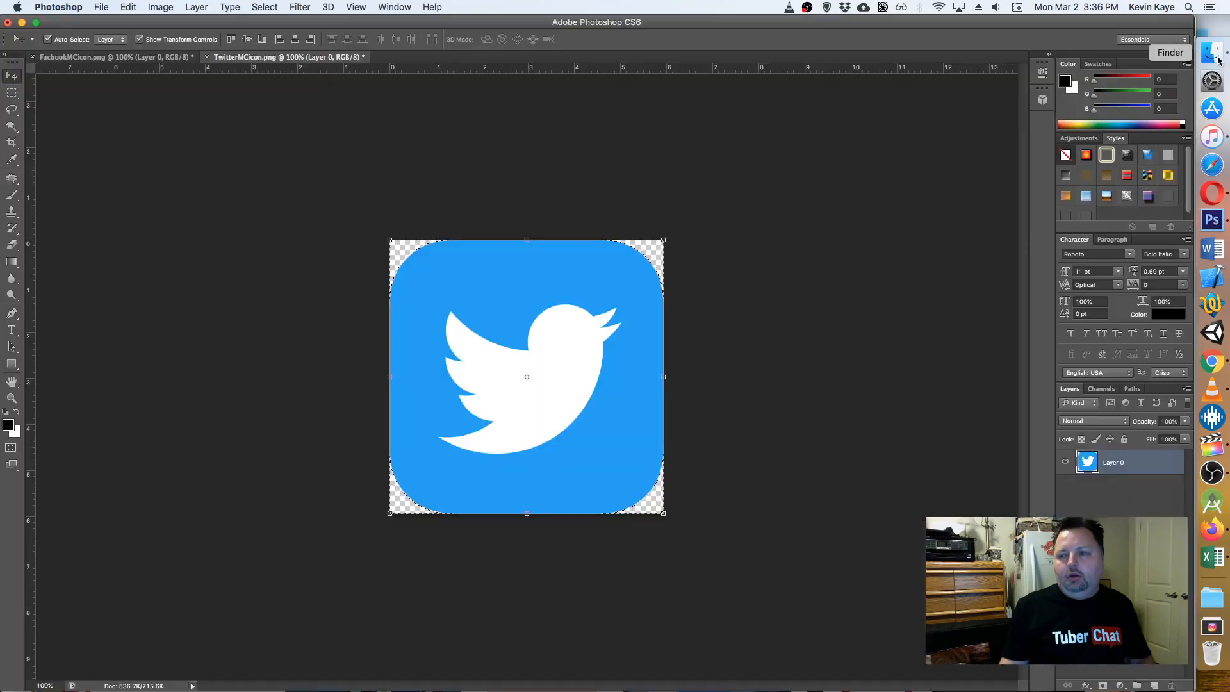
pyautogui.click(1218, 60)
pyautogui.click(440, 156)
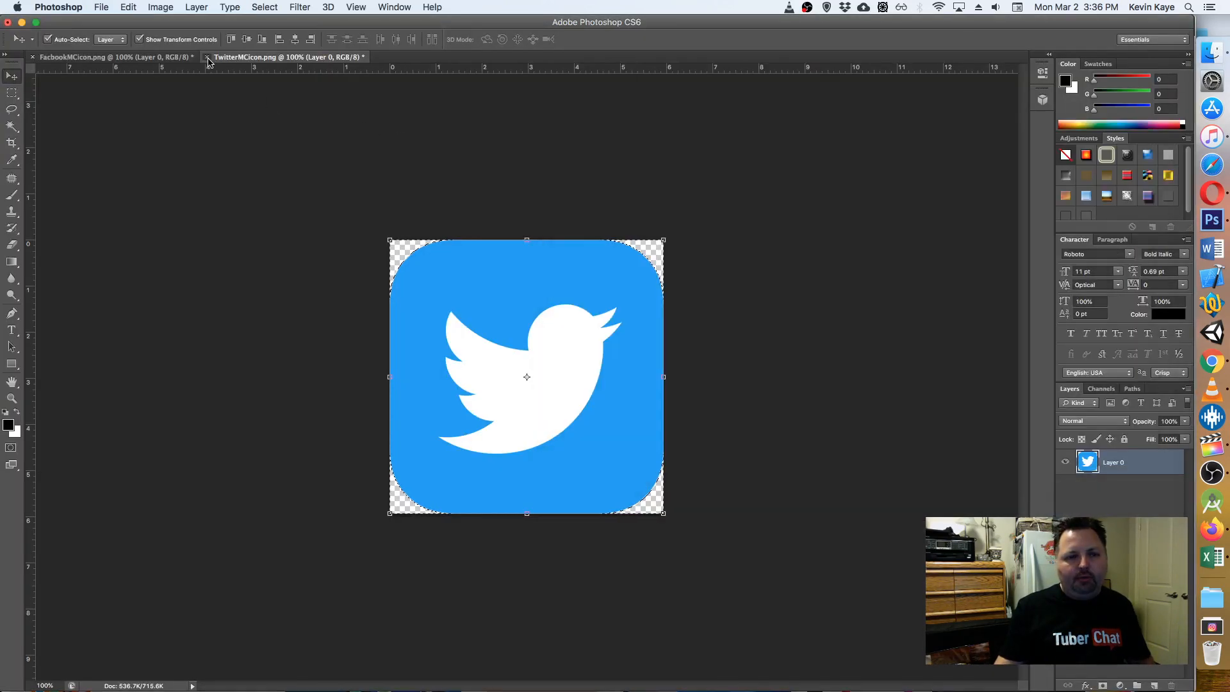
pyautogui.click(207, 59)
pyautogui.click(552, 239)
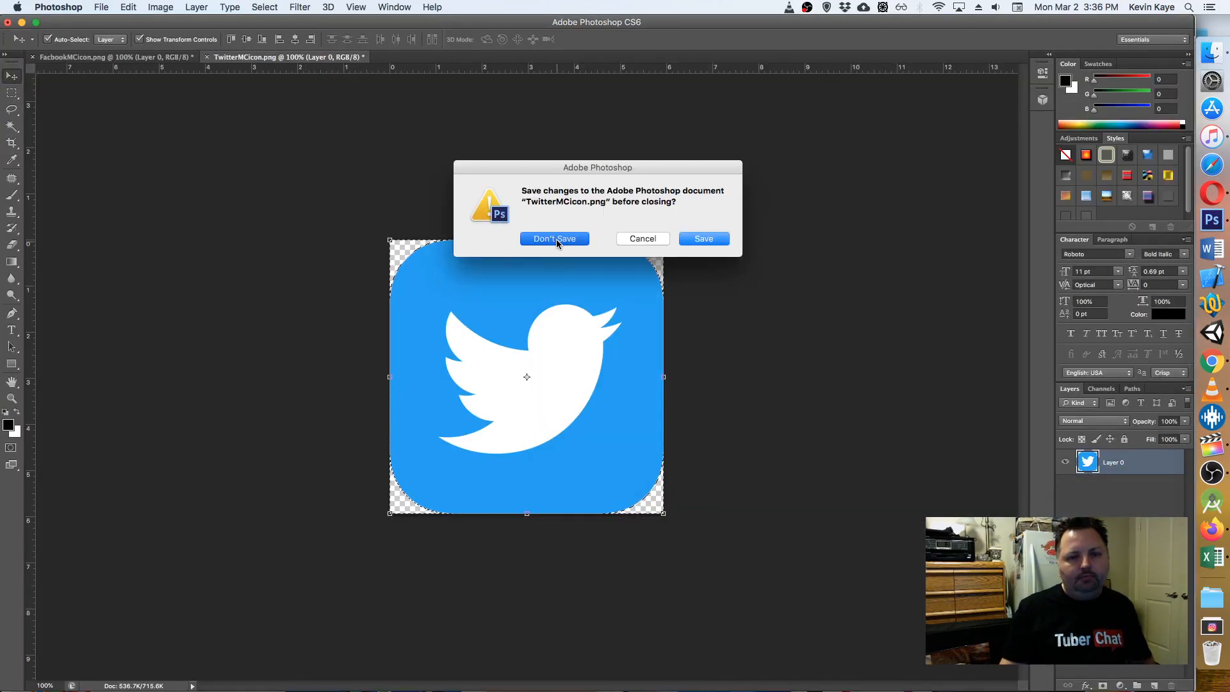
pyautogui.click(33, 59)
pyautogui.click(554, 238)
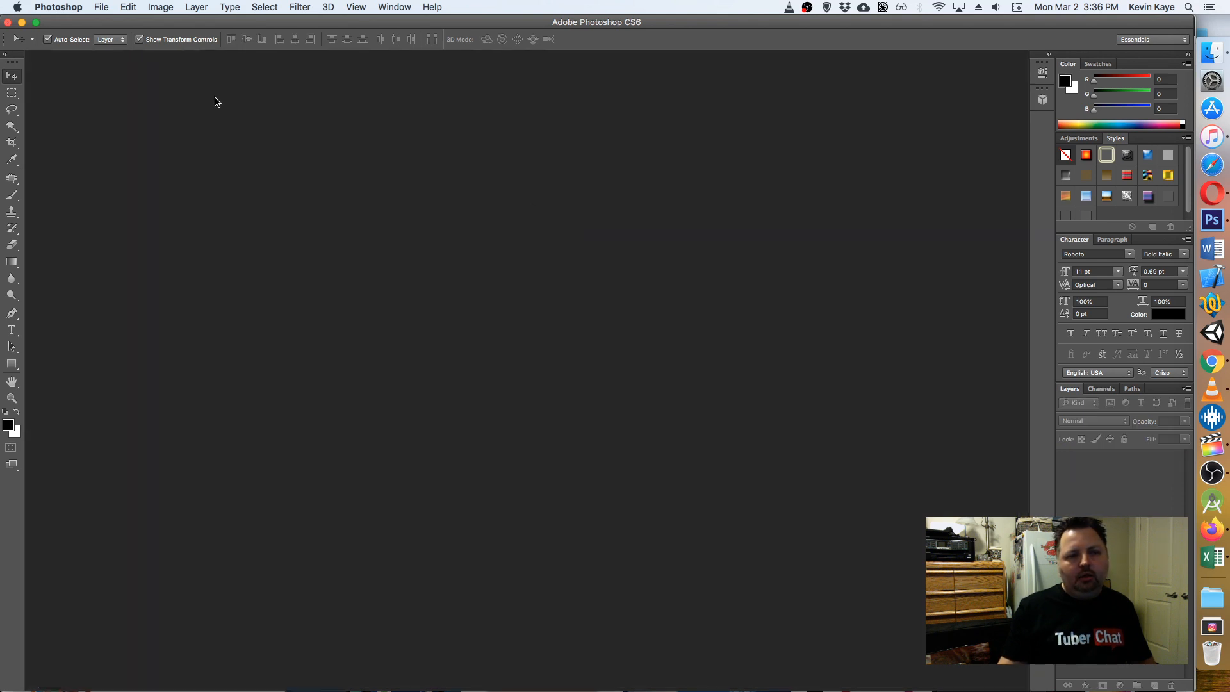
# - Open InstagramMCicon.jpg from the Downloads folder in Adobe Photoshop CS6
pyautogui.click(1211, 53)
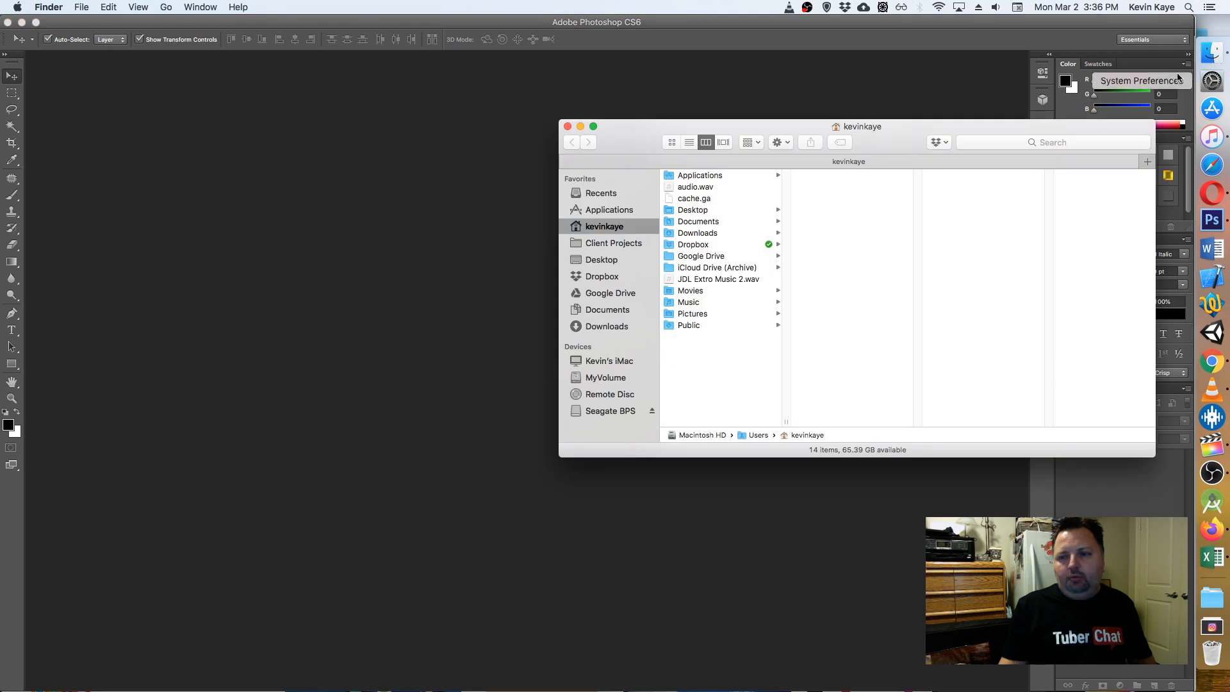
pyautogui.click(601, 328)
pyautogui.click(698, 228)
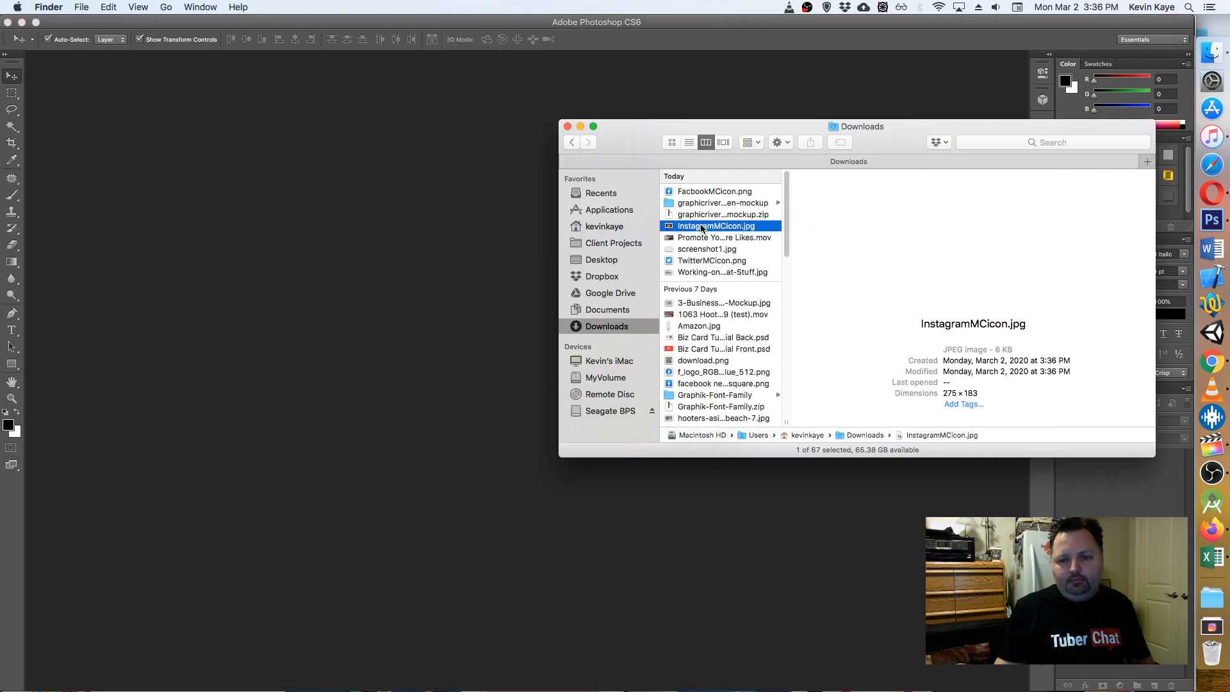
pyautogui.rightClick(706, 225)
pyautogui.moveTo(775, 248)
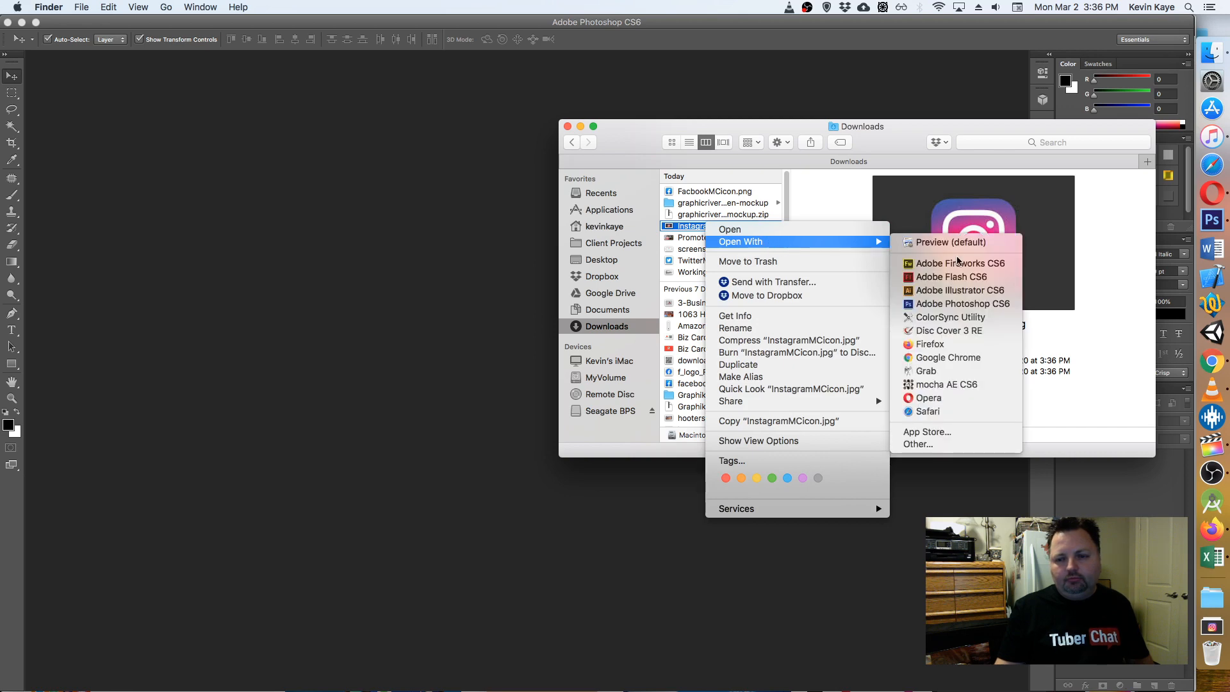
pyautogui.click(961, 304)
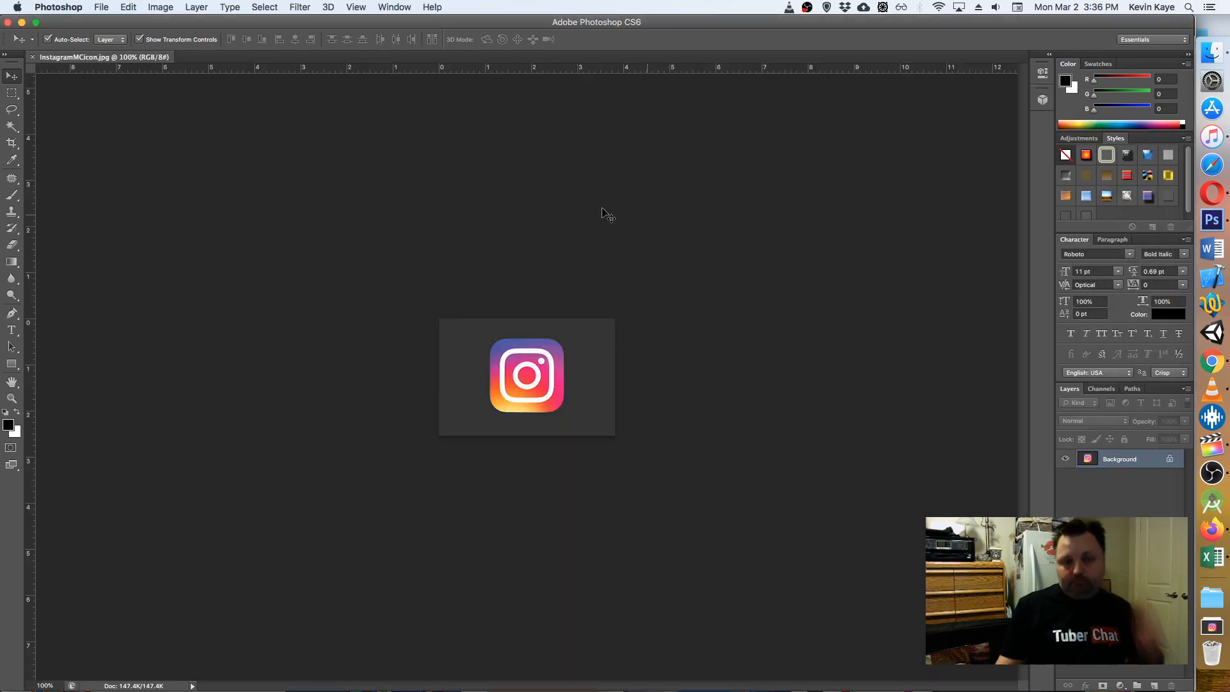
# - Convert the background to a regular layer and delete the dark area around the Instagram icon using the Magic Wand
pyautogui.doubleClick(1154, 464)
pyautogui.click(753, 176)
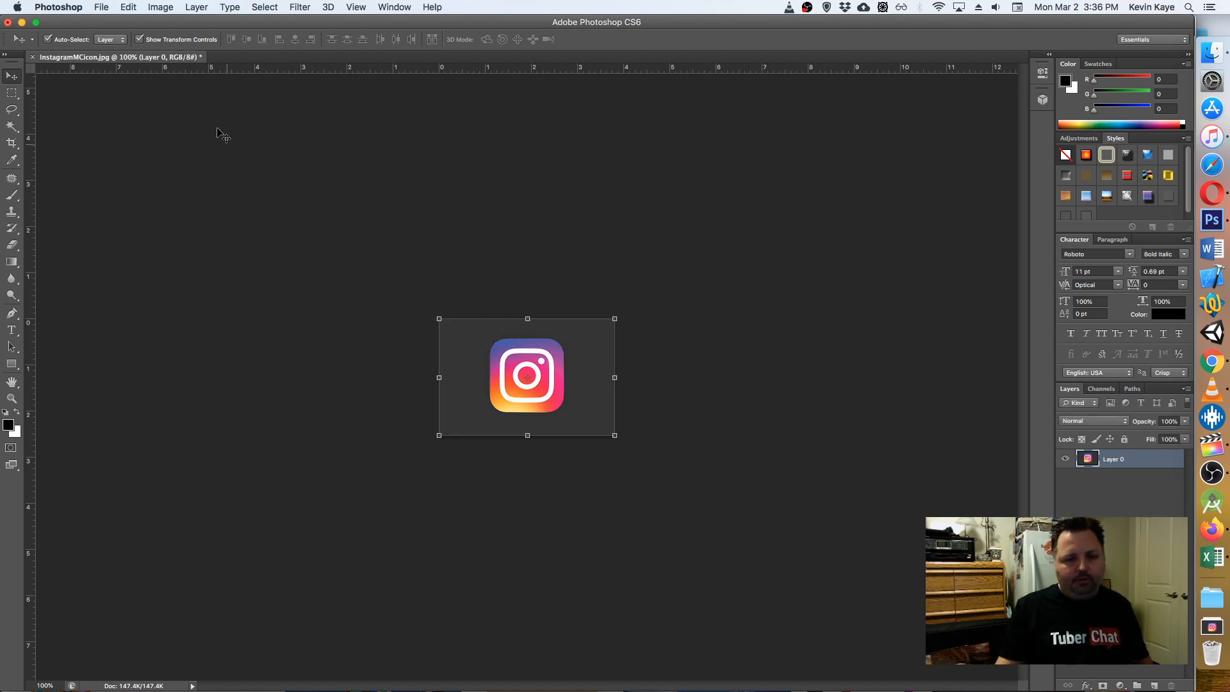
pyautogui.click(11, 126)
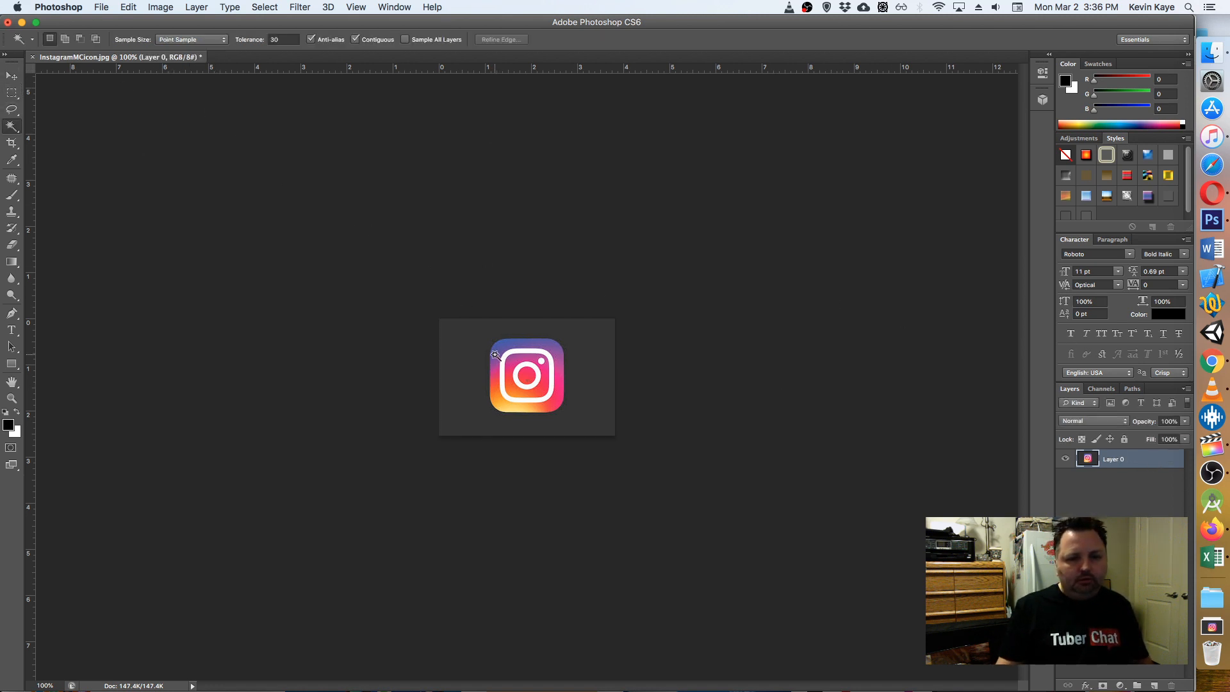
pyautogui.click(466, 340)
pyautogui.press('Delete')
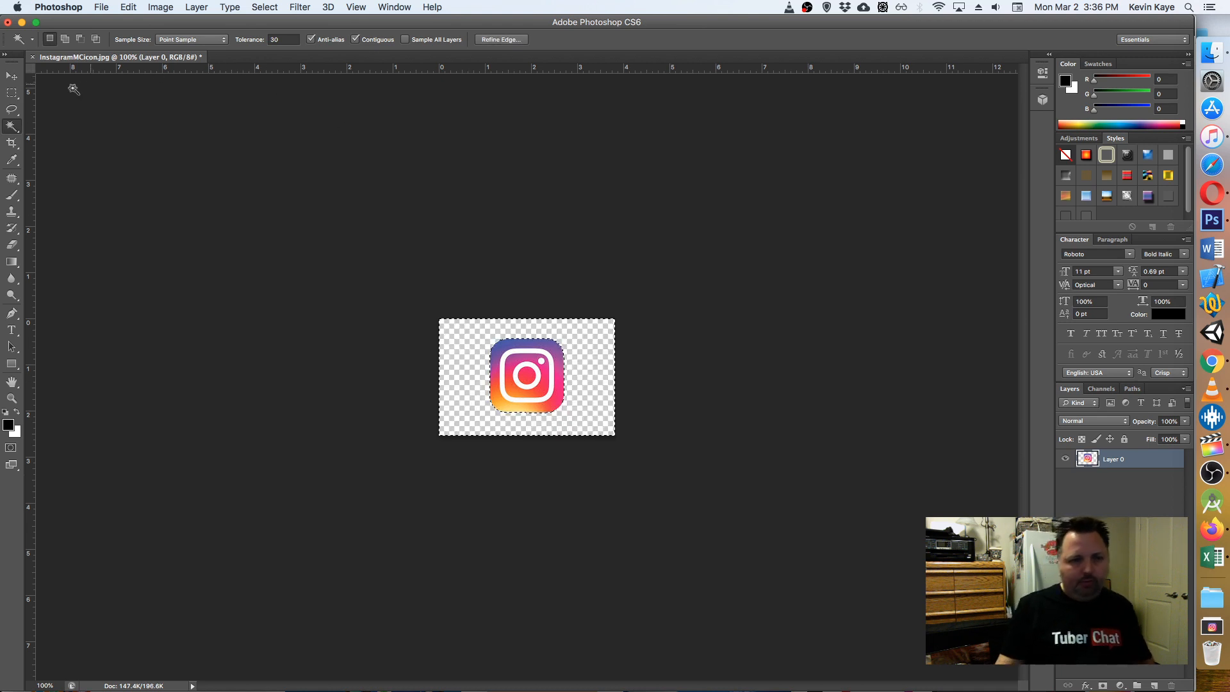
# - Trim the transparent area around the Instagram icon
pyautogui.click(11, 80)
pyautogui.click(160, 7)
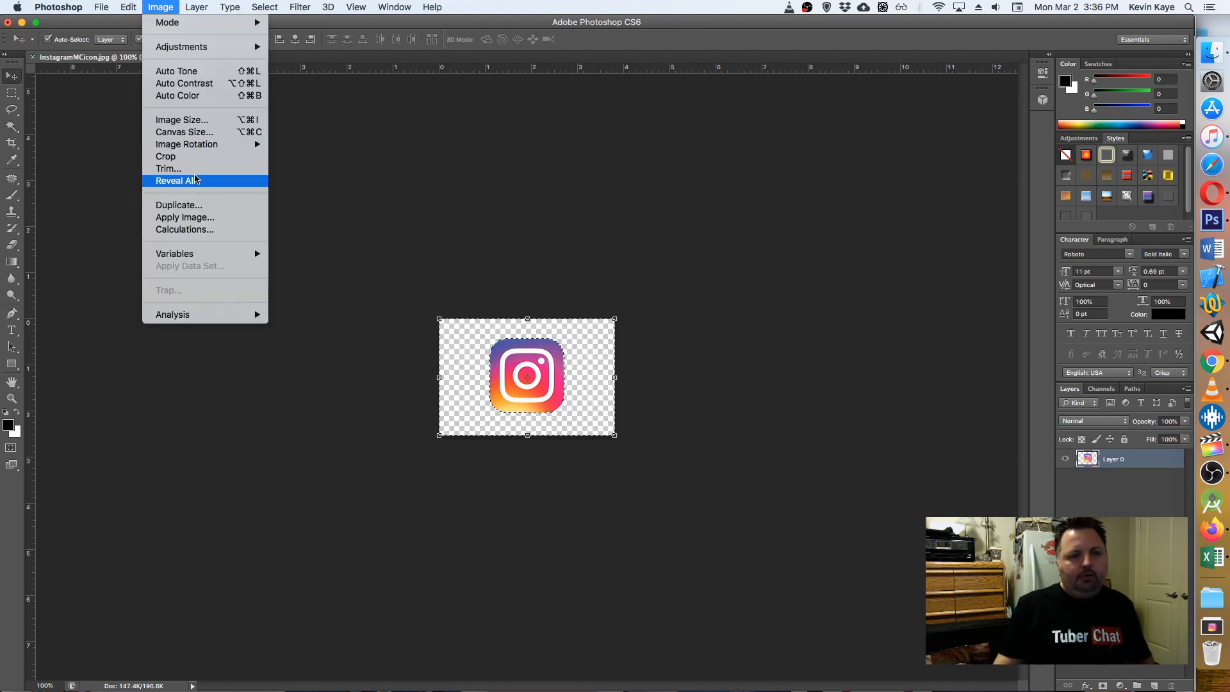
pyautogui.click(168, 168)
pyautogui.click(660, 294)
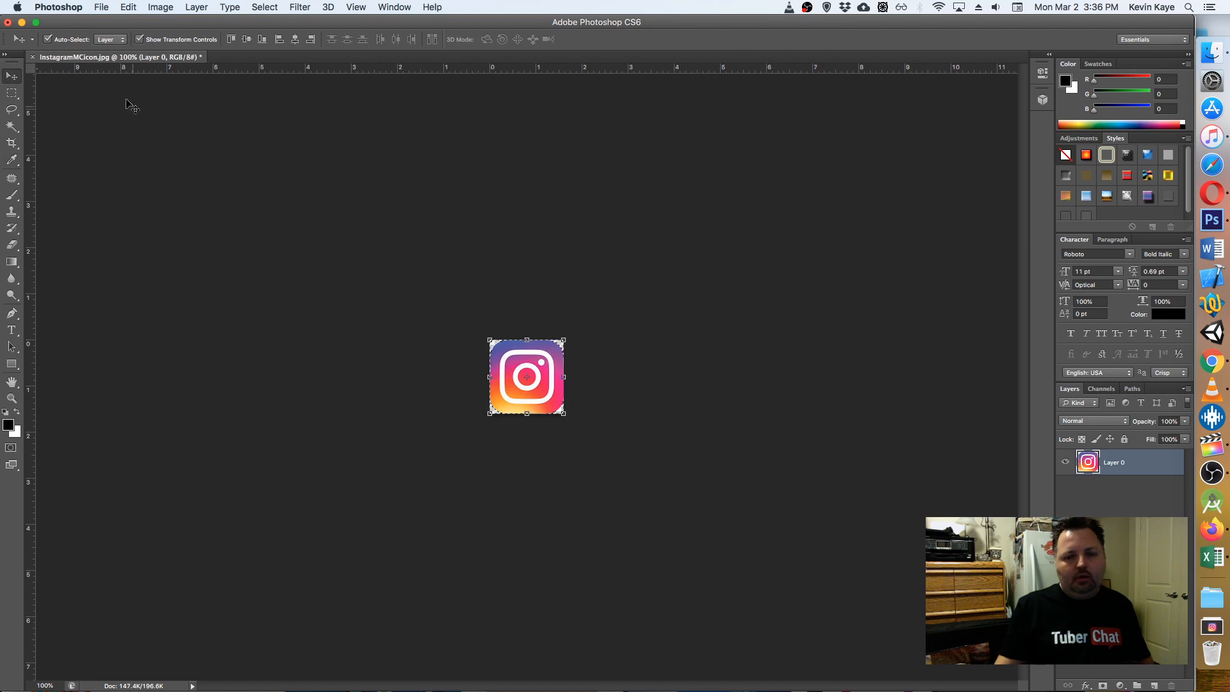
# - Save the icon for web as a transparent 150 × 150 px PNG-24 named InstagramMCicon.png in Downloads
pyautogui.click(101, 7)
pyautogui.click(172, 178)
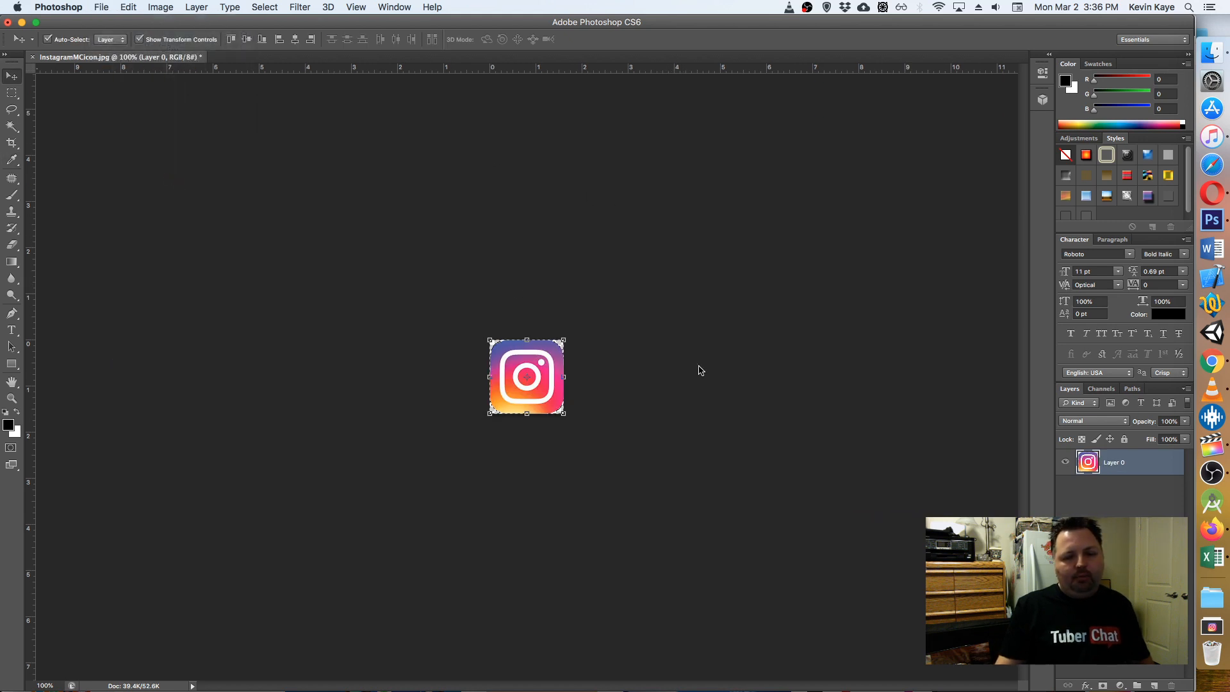
pyautogui.doubleClick(789, 452)
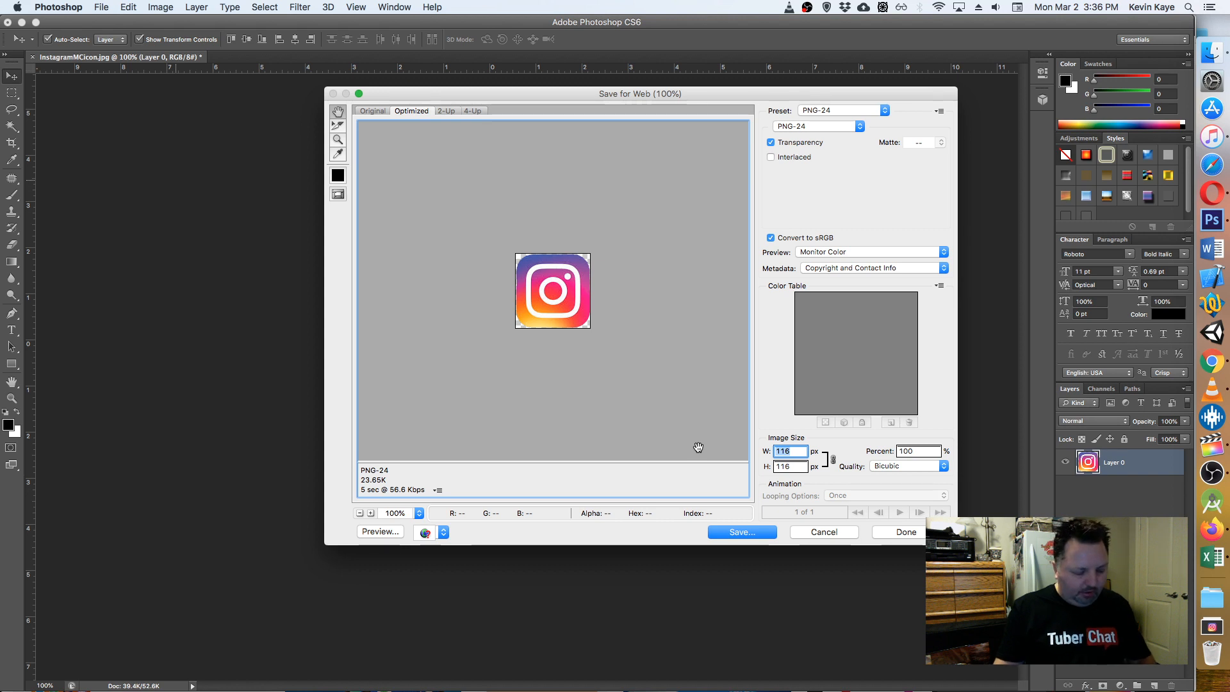
pyautogui.write('150')
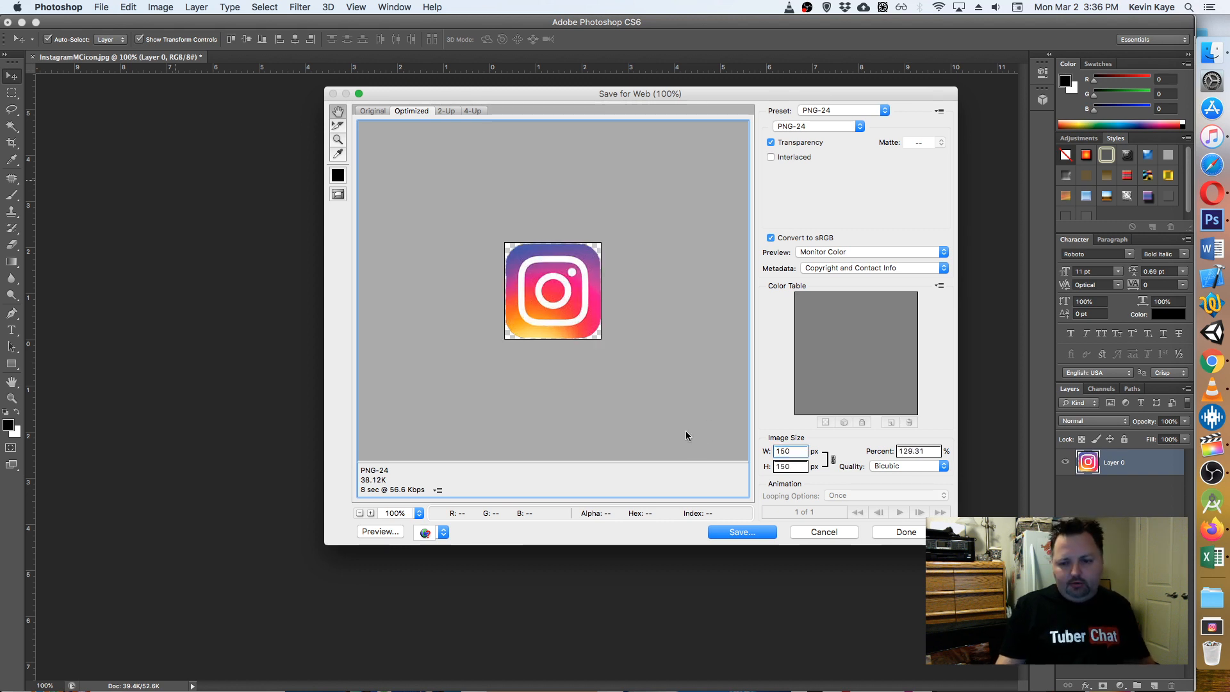
pyautogui.click(759, 537)
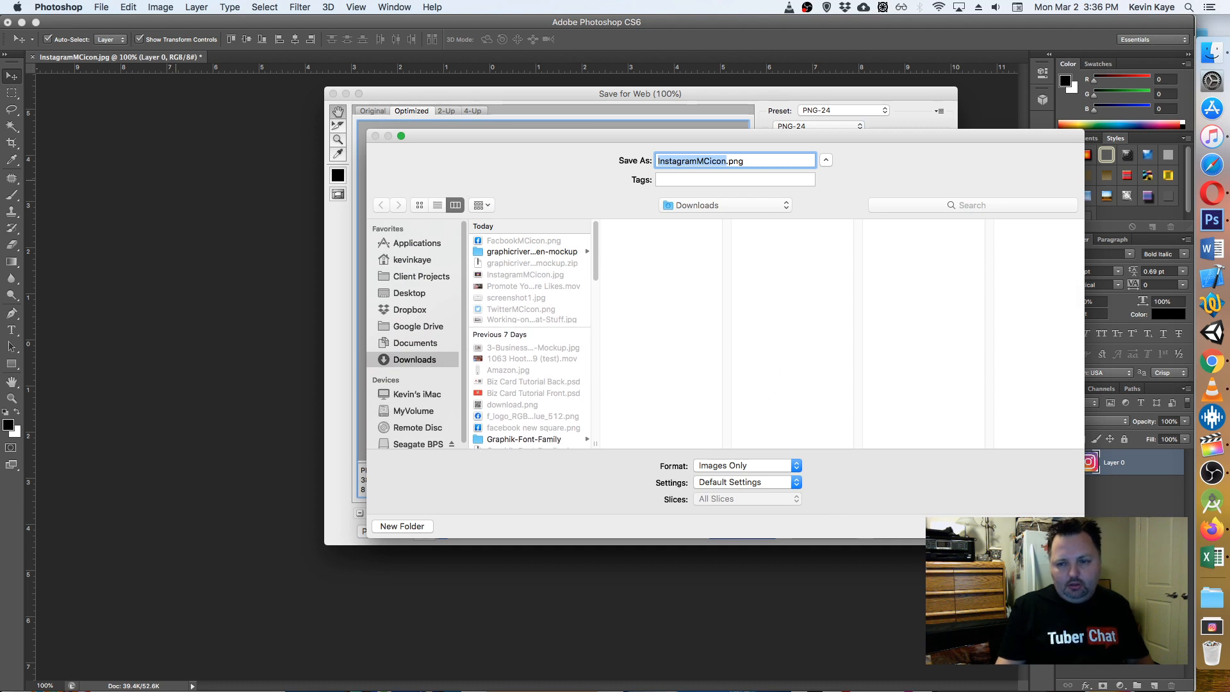
pyautogui.press('Return')
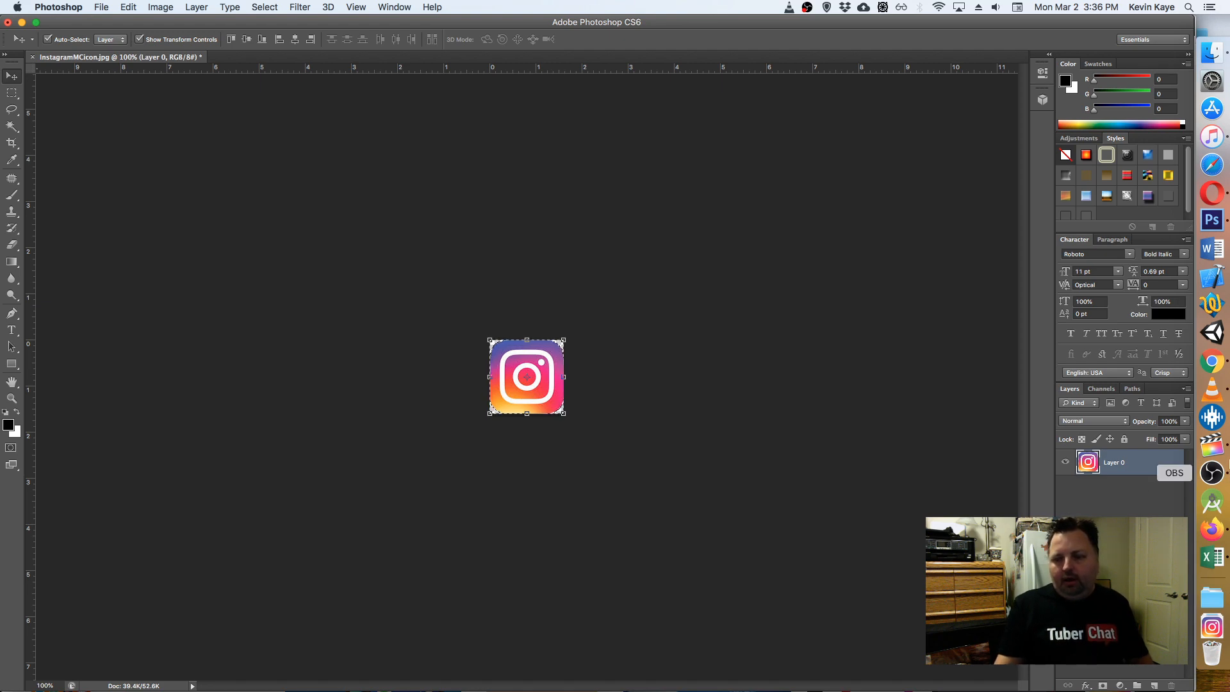
# - Switch to the Mailchimp campaign in Firefox, replace the duplicate Facebook block's heading with "Follow us on Instgram." and save the block
pyautogui.click(1211, 529)
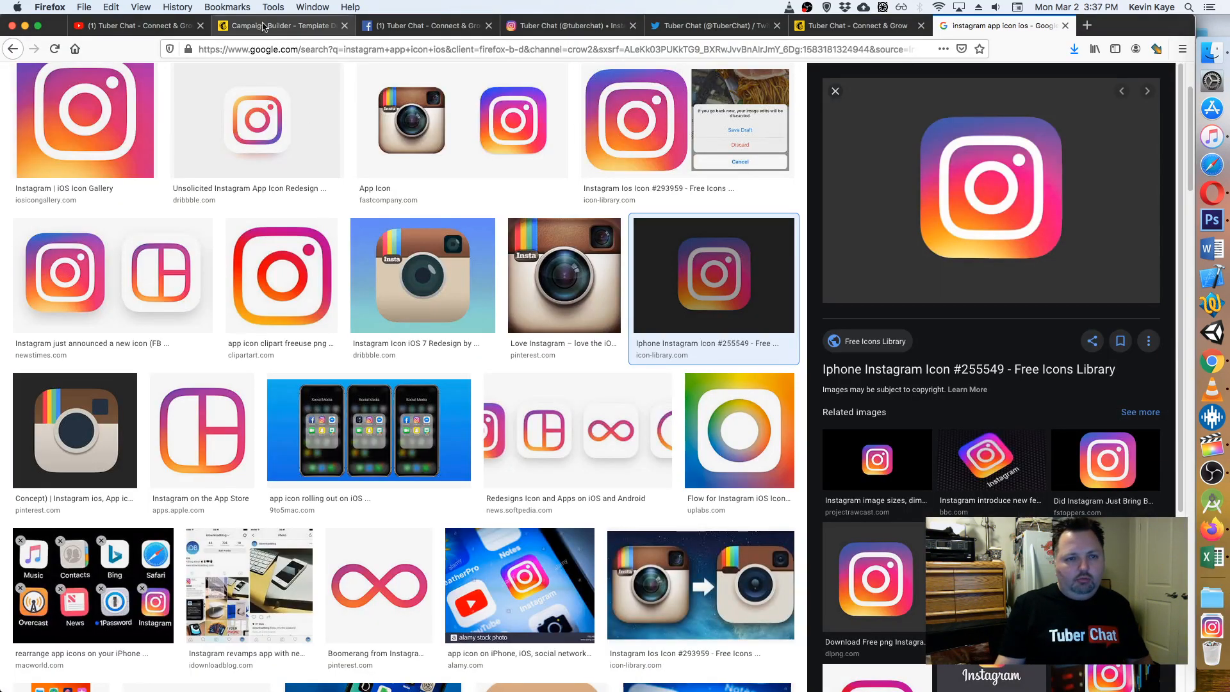
pyautogui.click(282, 25)
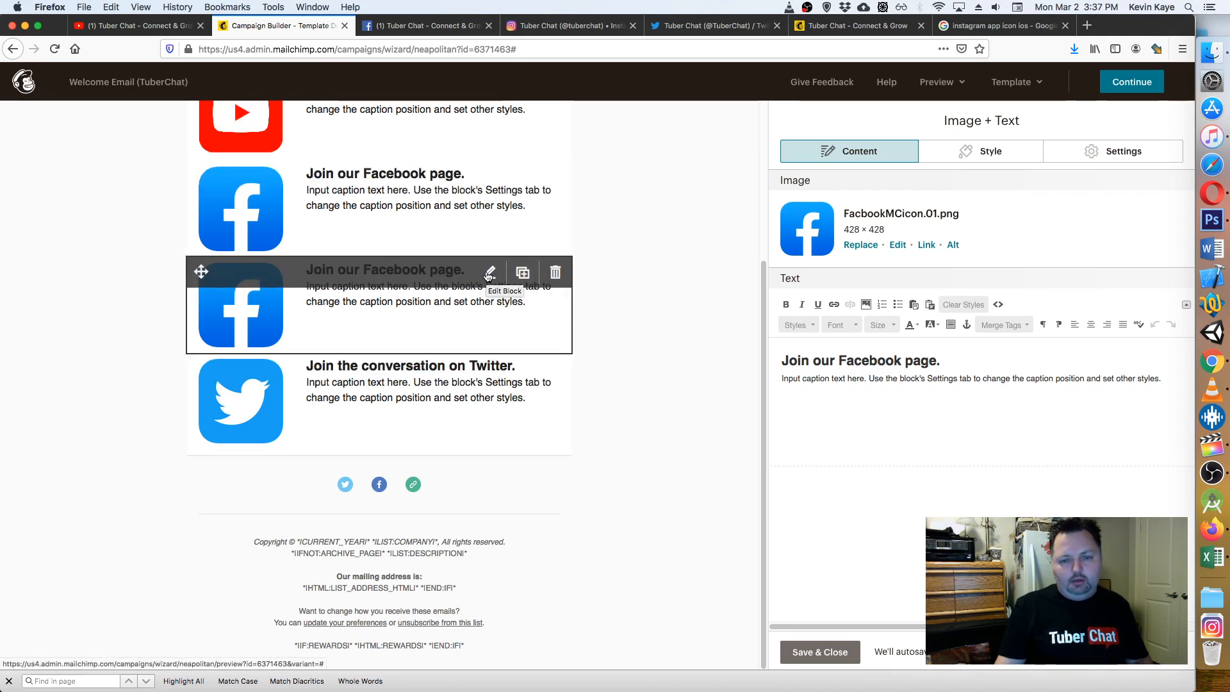
pyautogui.moveTo(941, 361); pyautogui.dragTo(844, 359)
pyautogui.click(876, 361)
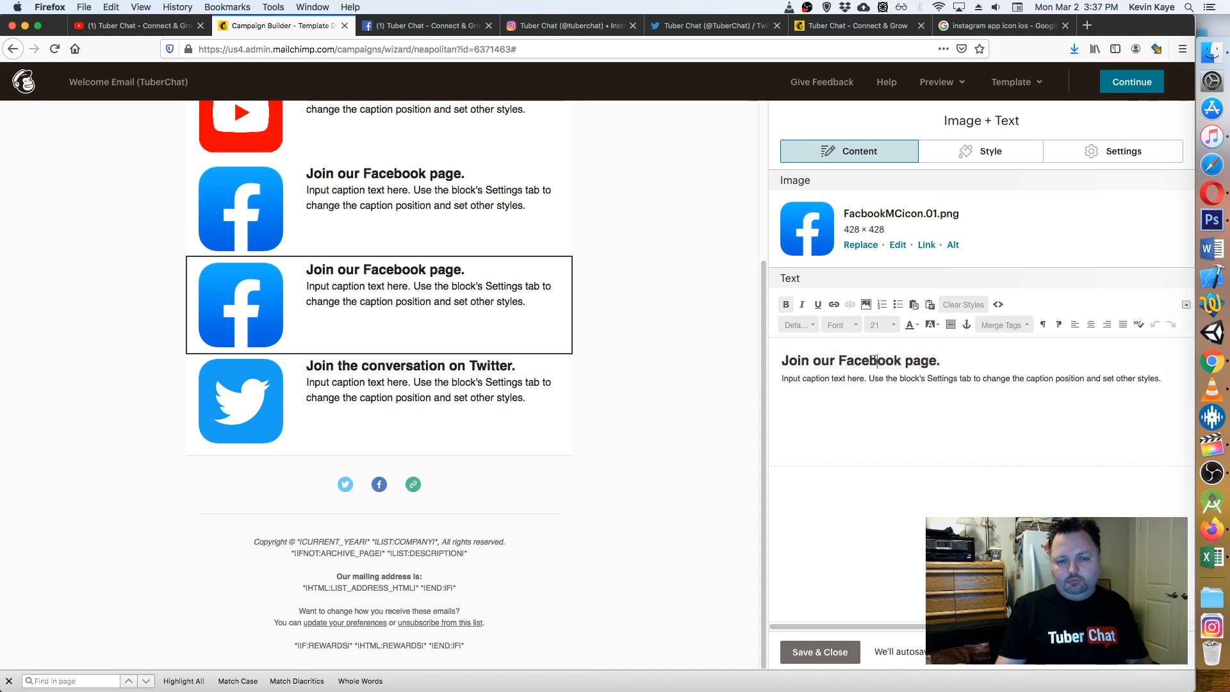
pyautogui.moveTo(940, 360); pyautogui.dragTo(769, 357)
pyautogui.write('Follo')
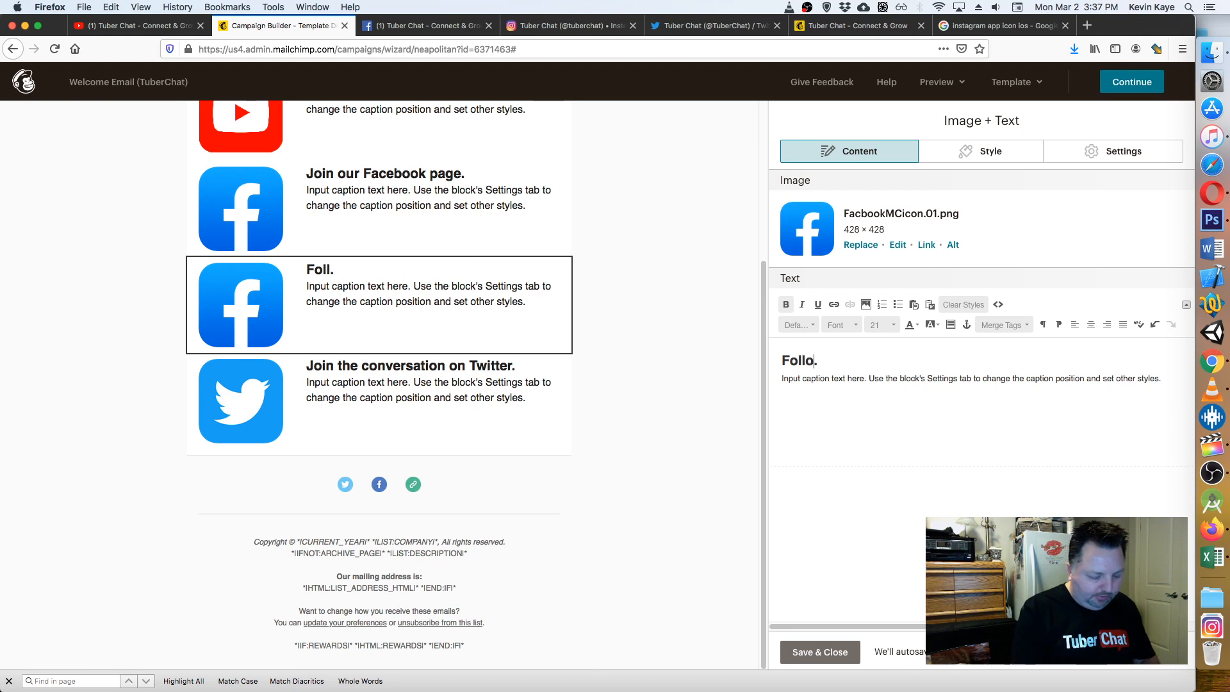
pyautogui.write('w us on Instr')
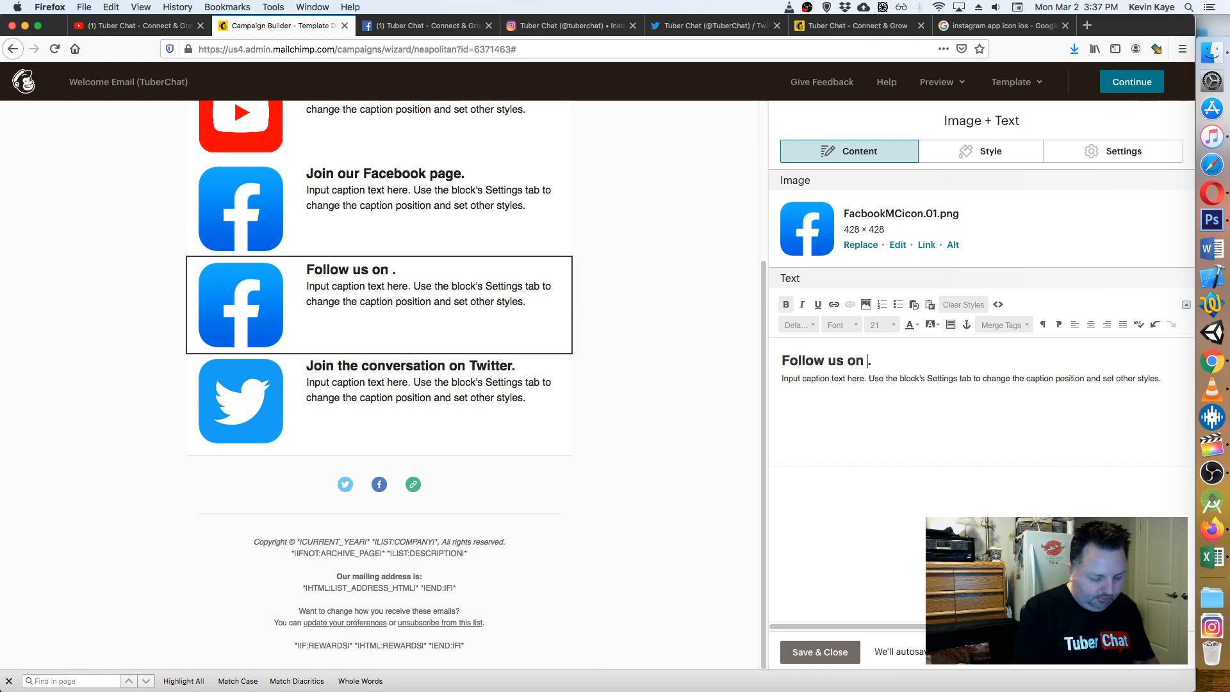
pyautogui.press('BackSpace')
pyautogui.write('gram')
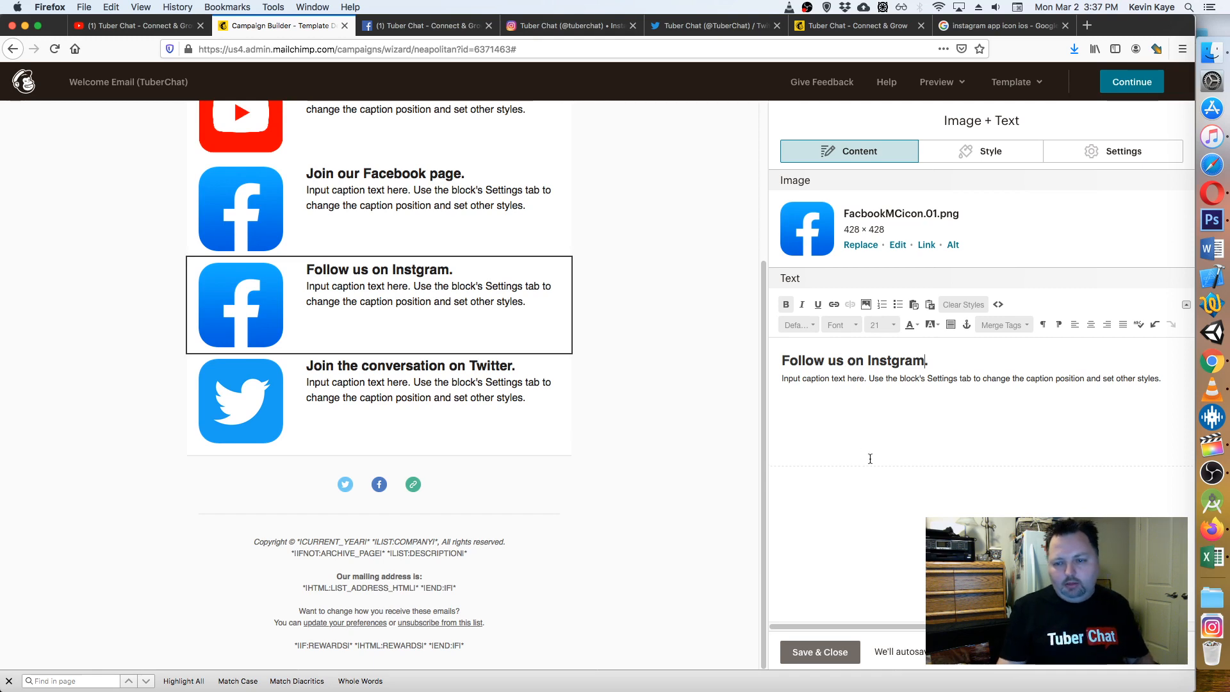
pyautogui.click(824, 657)
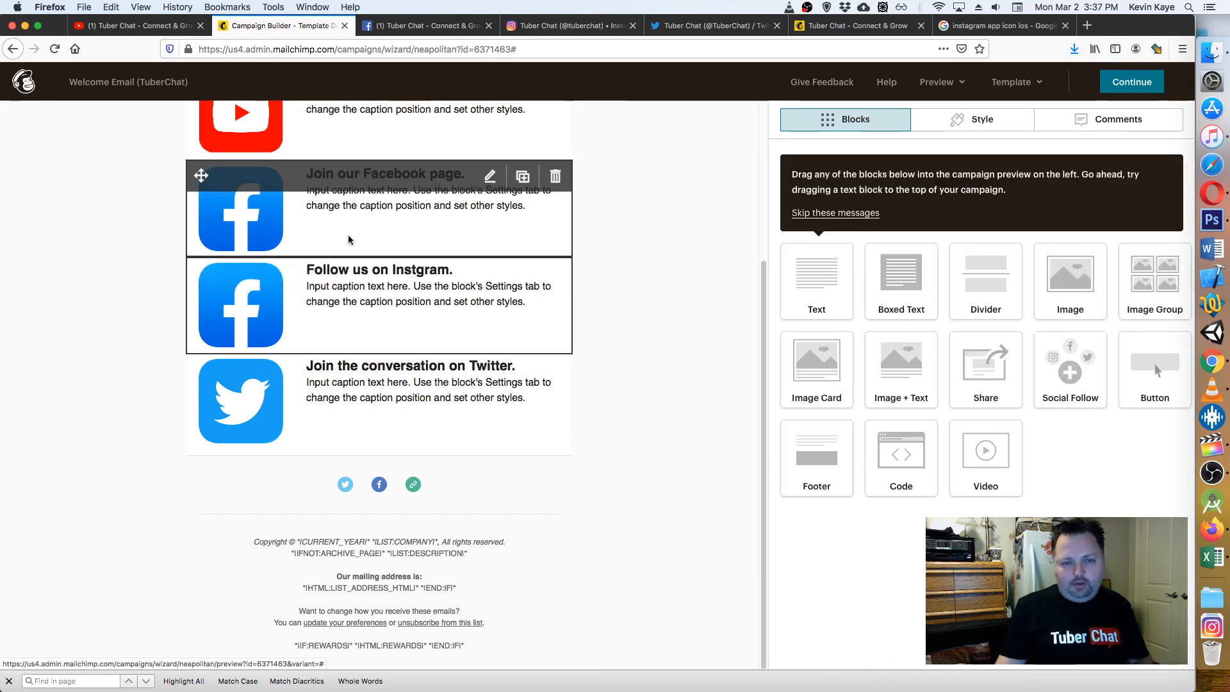
# - Upload InstagramMCicon.png from Downloads and use it to replace the Facebook icon in the "Follow us on Instgram." block
pyautogui.click(488, 272)
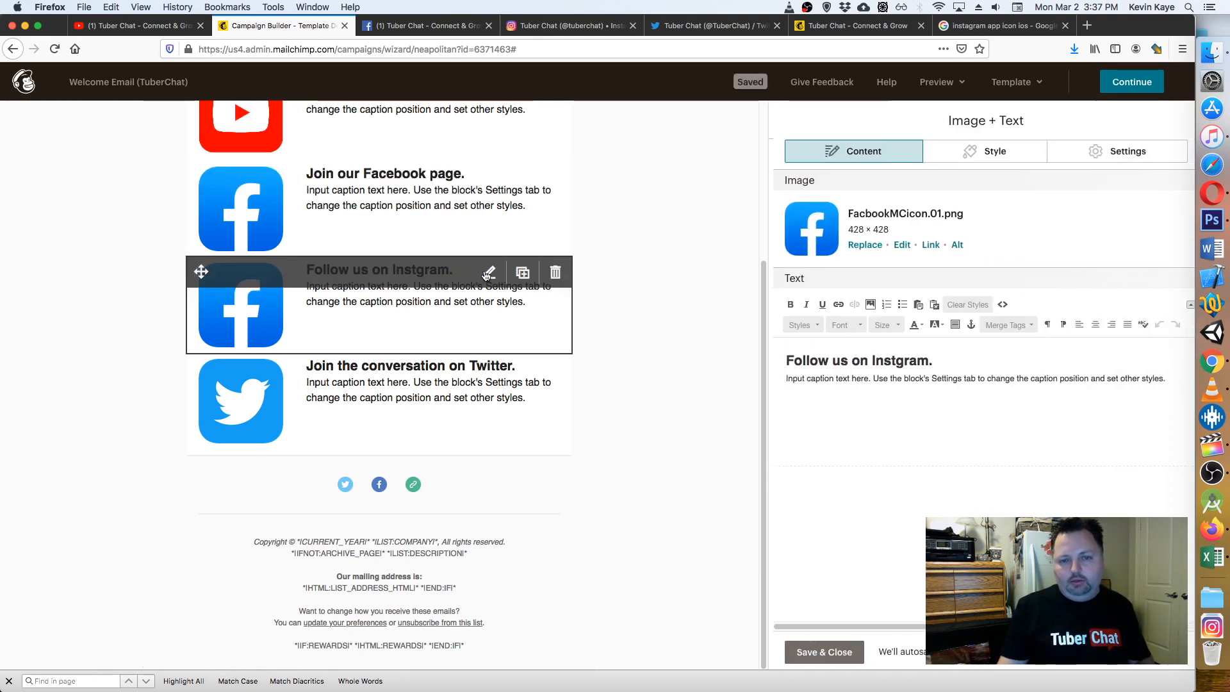
pyautogui.click(952, 361)
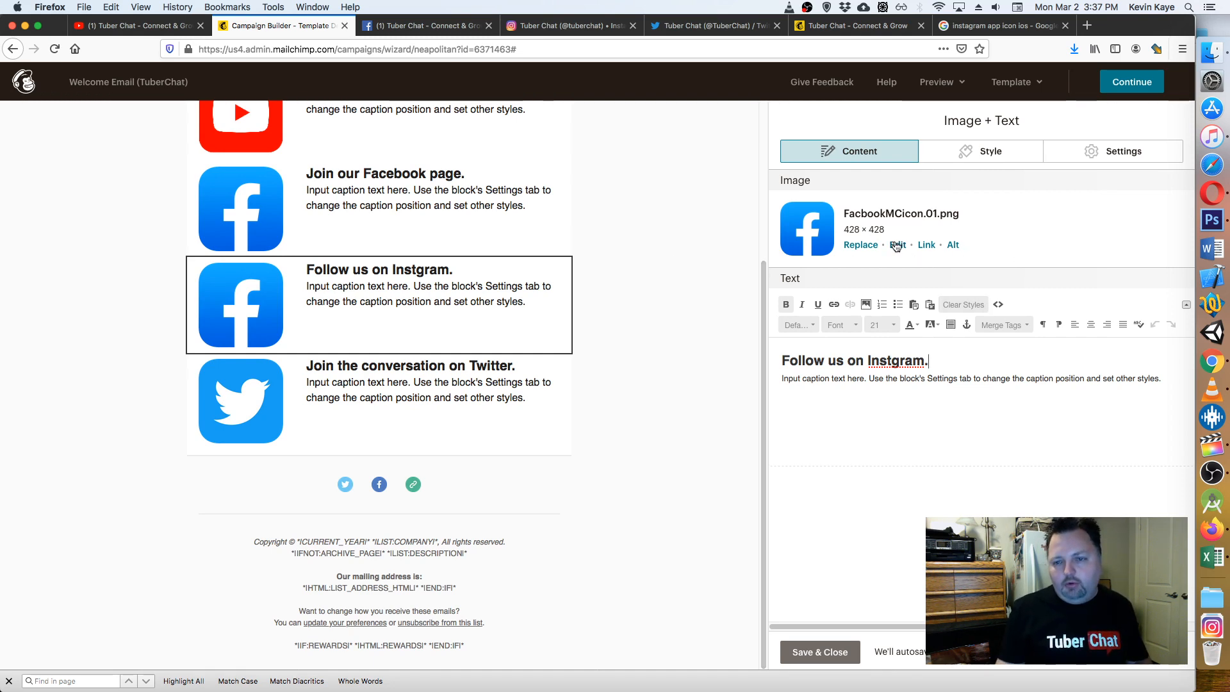
pyautogui.click(859, 243)
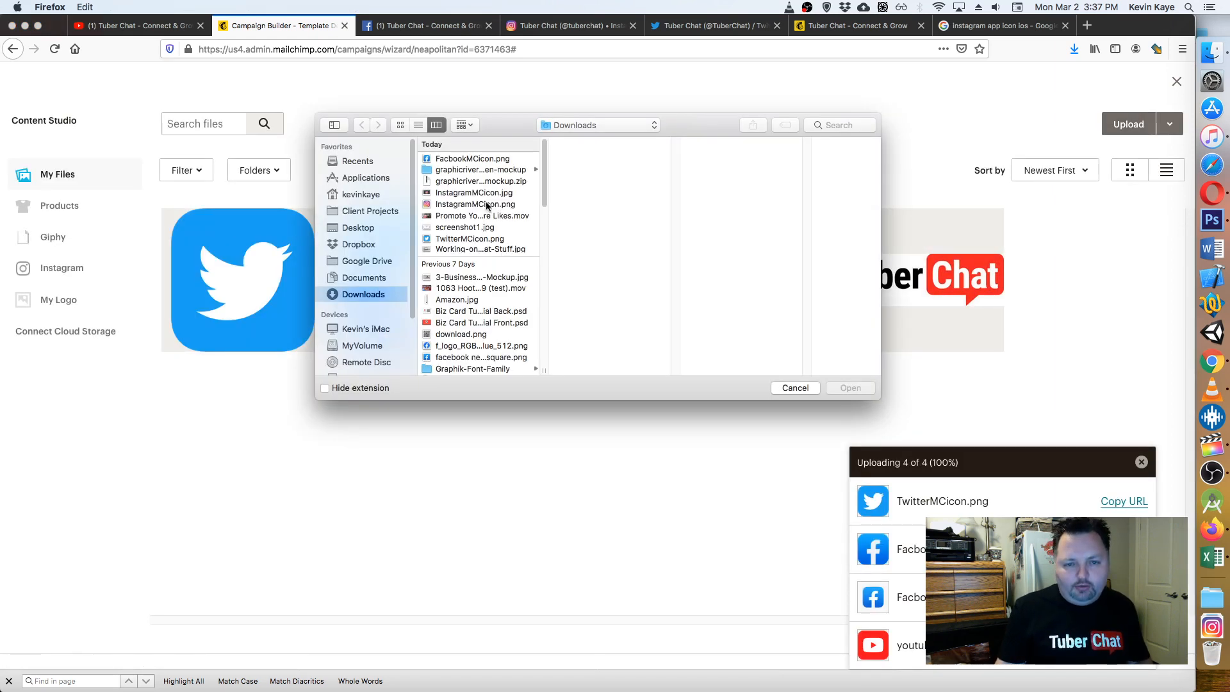
pyautogui.click(487, 204)
pyautogui.click(849, 389)
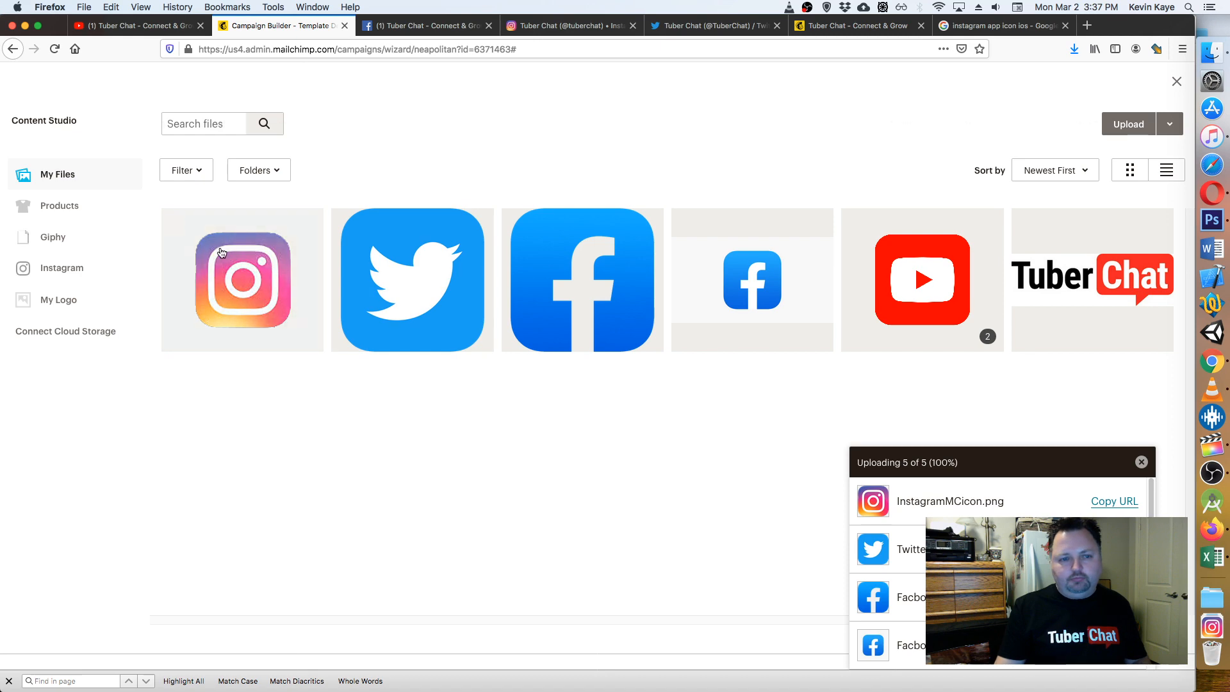
pyautogui.click(243, 280)
pyautogui.click(1159, 124)
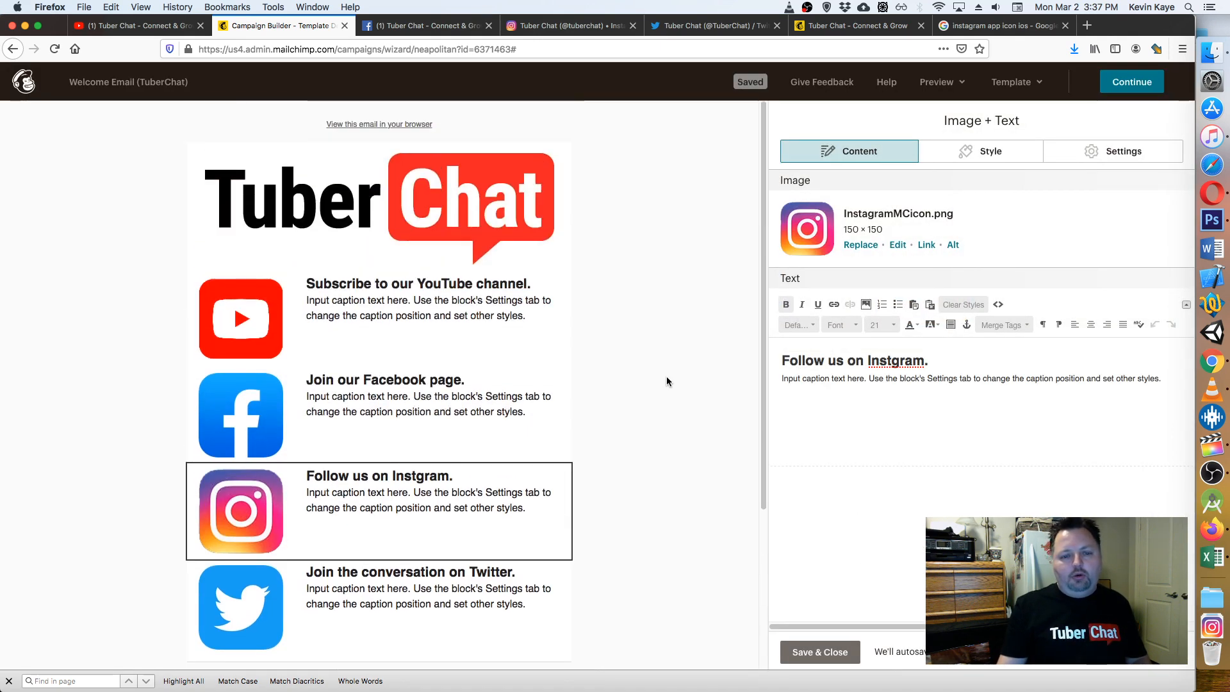
# - Look over the four social media blocks in the email and open the Tuber Chat logo block's image settings
pyautogui.scroll(-3, 666, 376)
pyautogui.scroll(3, 664, 375)
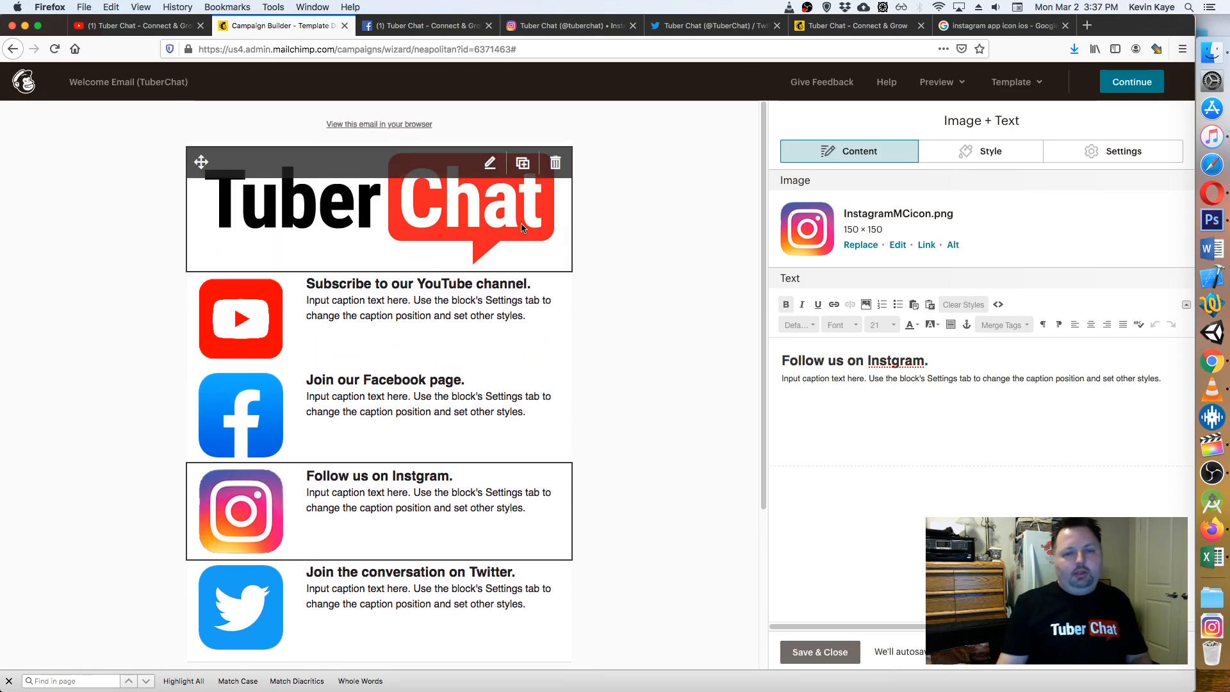
pyautogui.click(452, 207)
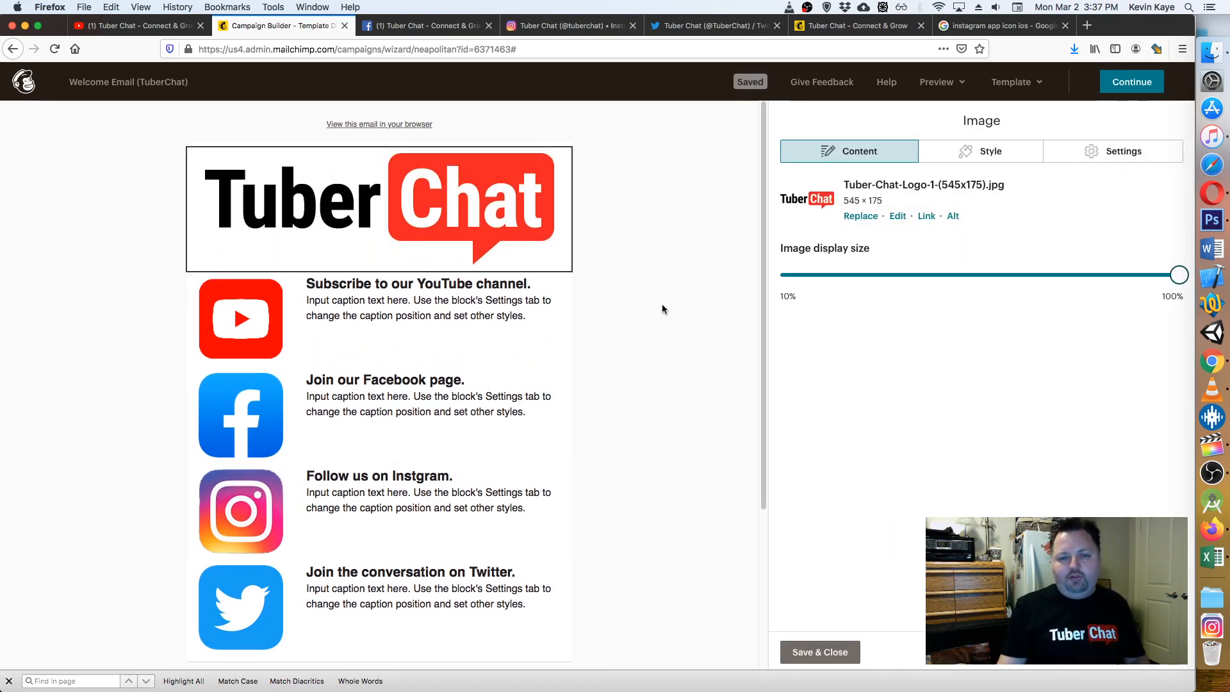
# - Switch to Photoshop and close InstagramMCicon.jpg without saving changes
pyautogui.click(1213, 222)
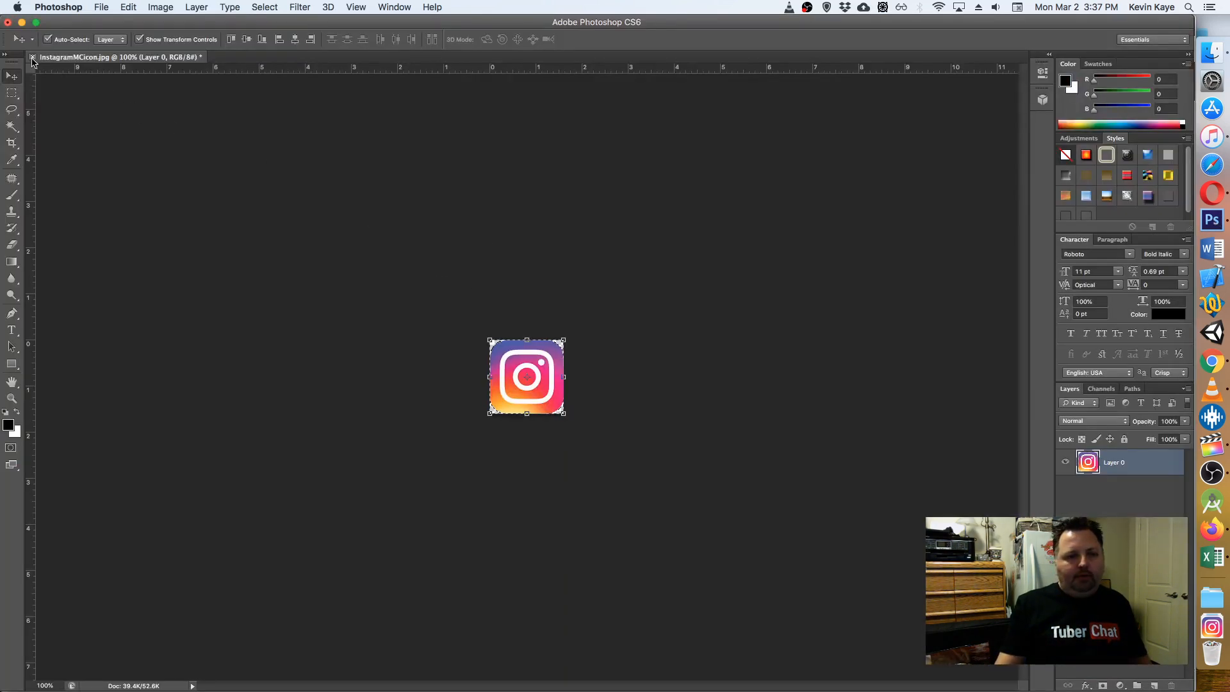
pyautogui.press('super+w')
pyautogui.press('super+d')
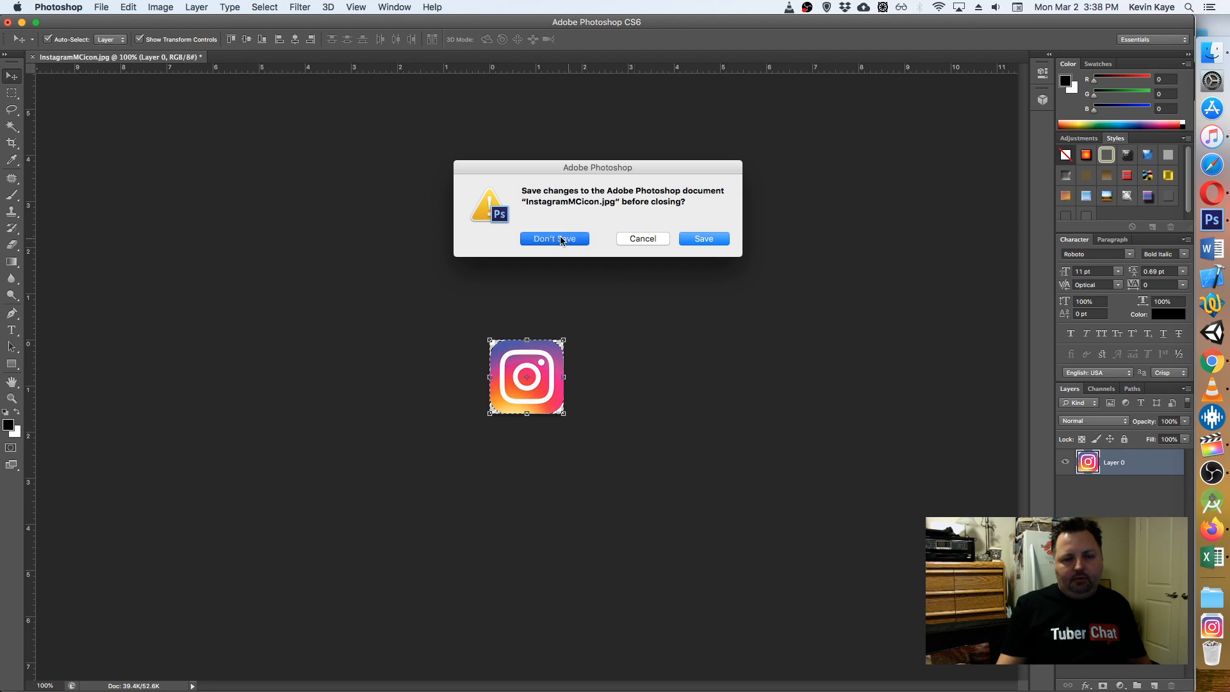
pyautogui.click(102, 7)
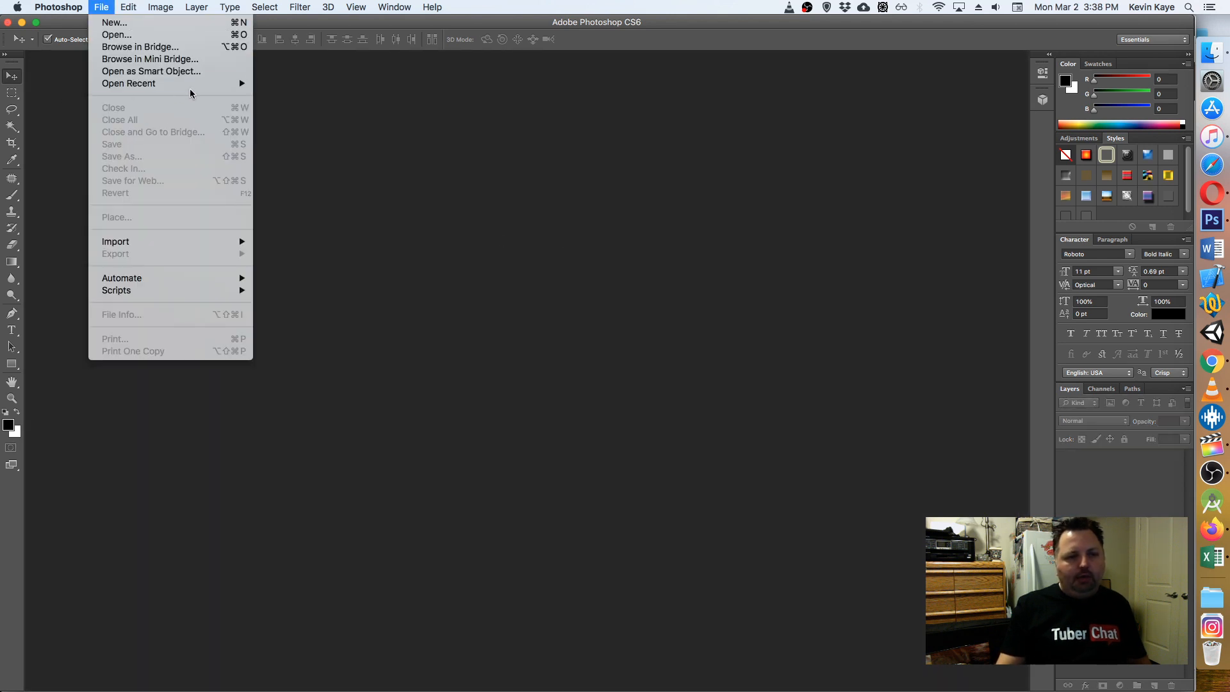
# - Open the recent file Tuber Chat Logo 1.psd and try to trim it based on transparent pixels
pyautogui.moveTo(193, 84)
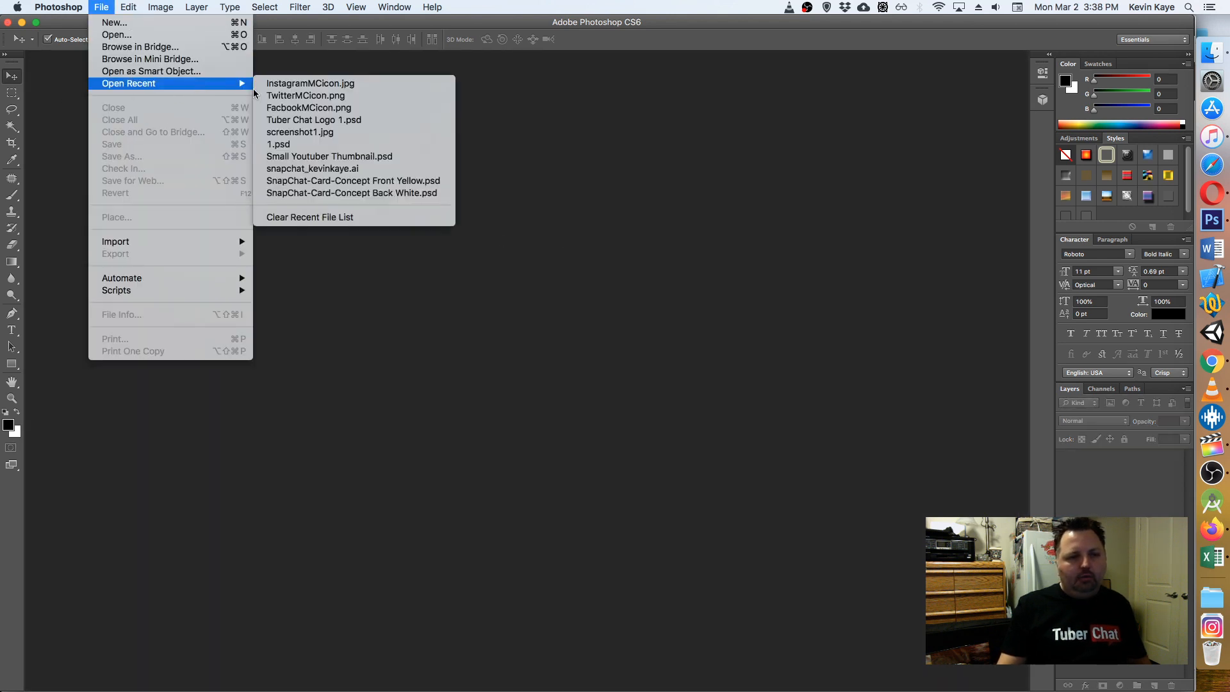
pyautogui.click(361, 123)
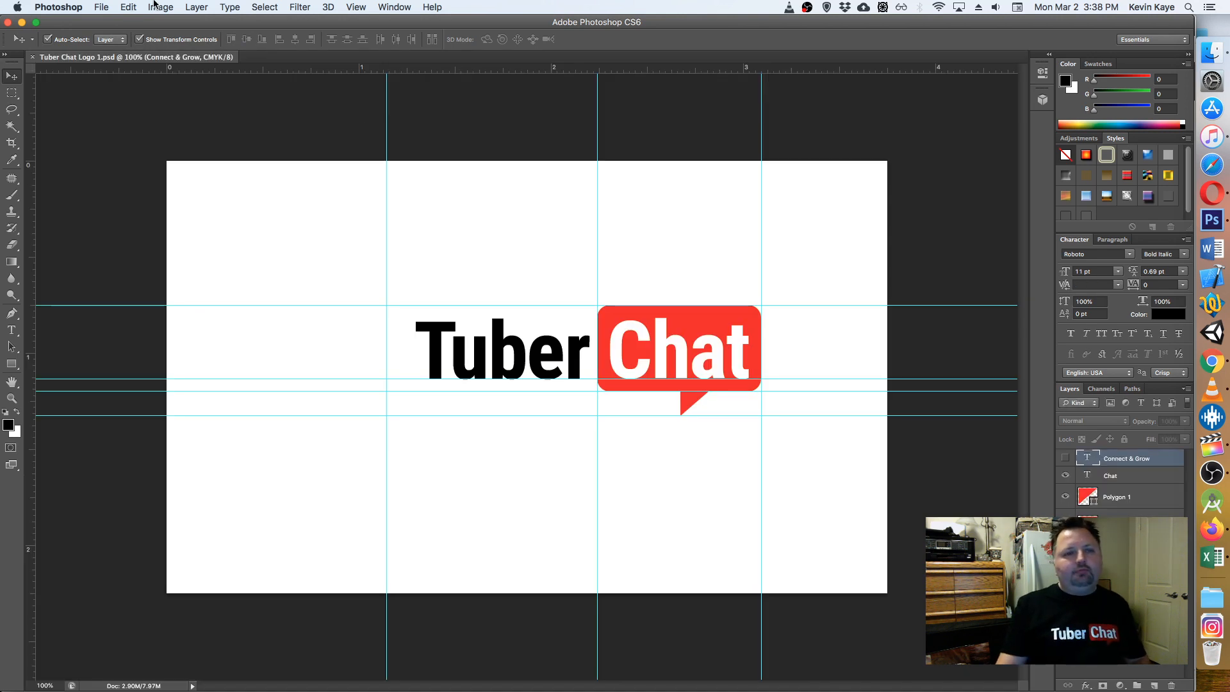
pyautogui.click(157, 7)
pyautogui.click(224, 170)
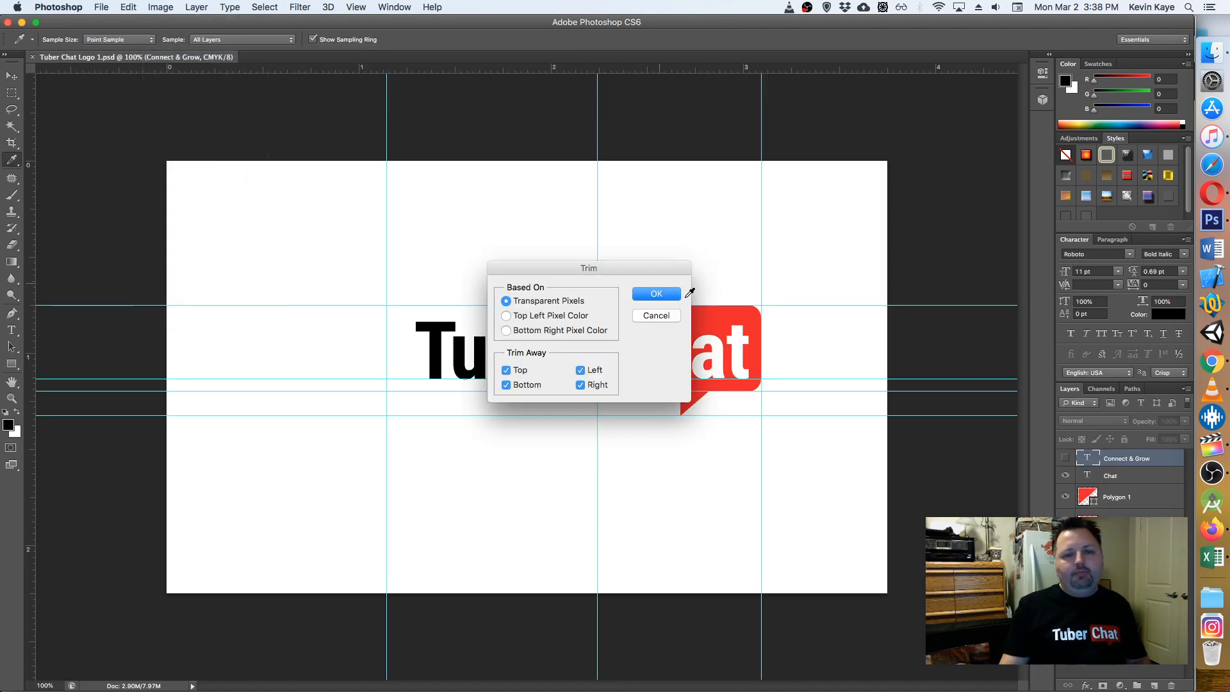
pyautogui.press('Return')
pyautogui.press('v')
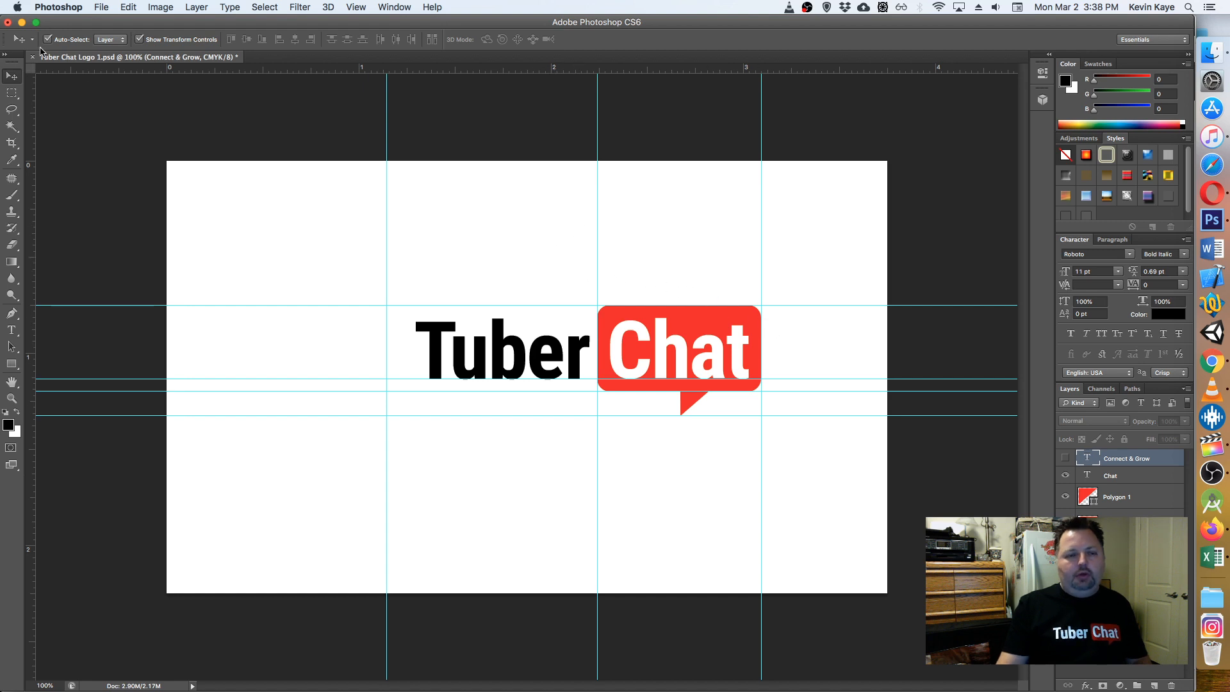
# - Trim all four sides of the logo canvas based on the top left pixel color
pyautogui.click(161, 7)
pyautogui.click(229, 171)
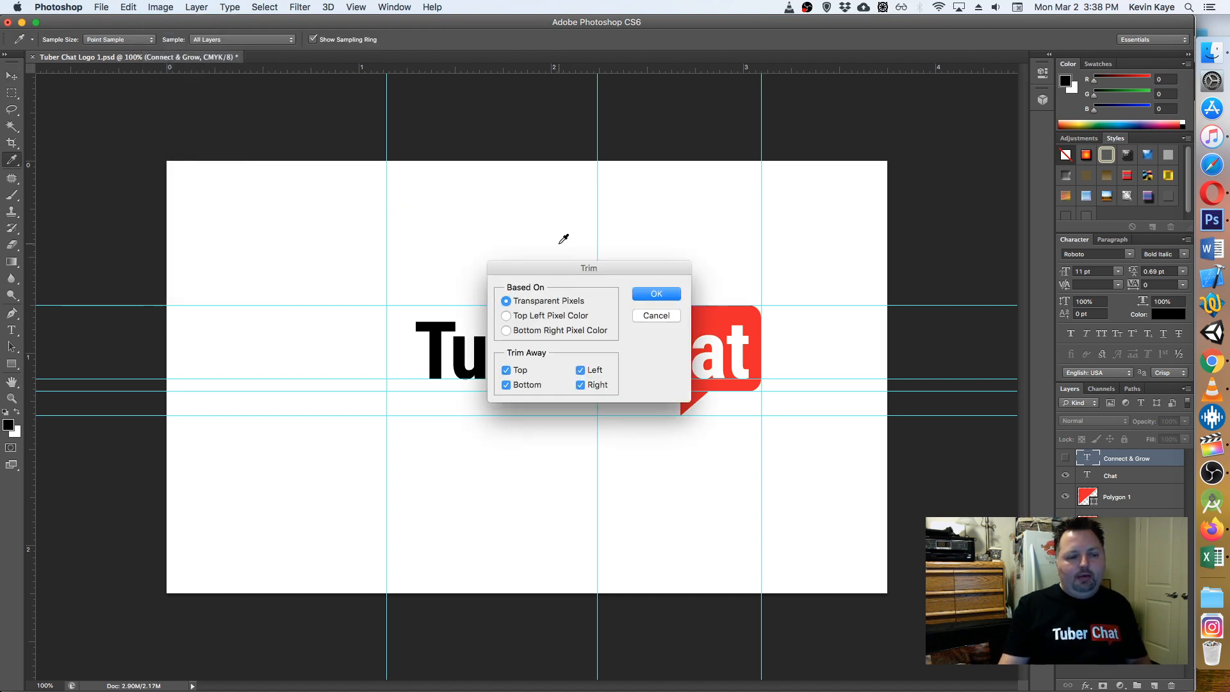
pyautogui.click(564, 316)
pyautogui.click(657, 294)
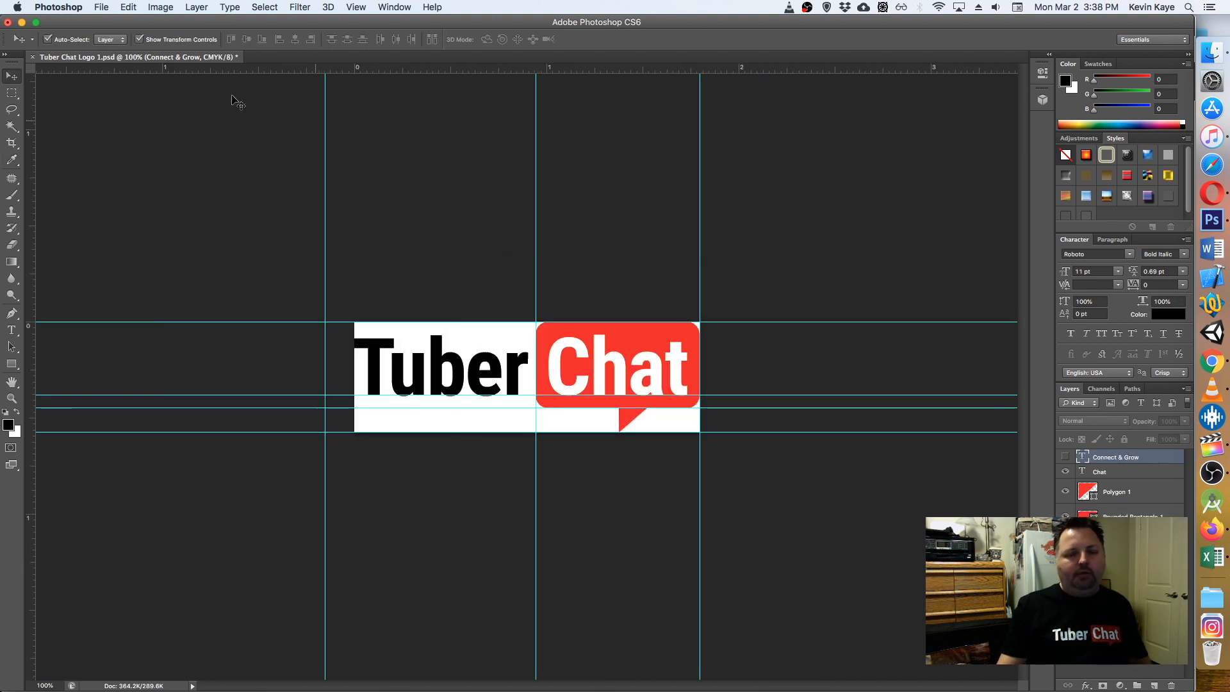
# - Resize the logo image to a width of 430 pixels with constrained proportions
pyautogui.click(157, 6)
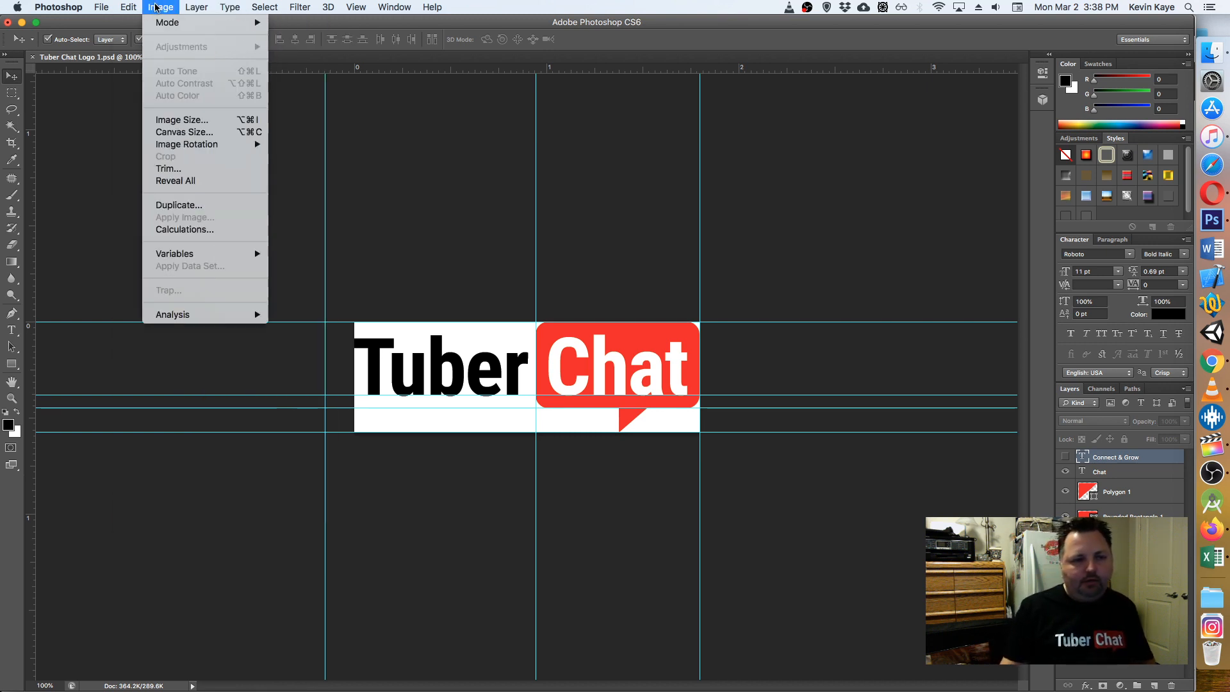
pyautogui.click(157, 6)
pyautogui.click(156, 7)
pyautogui.click(190, 117)
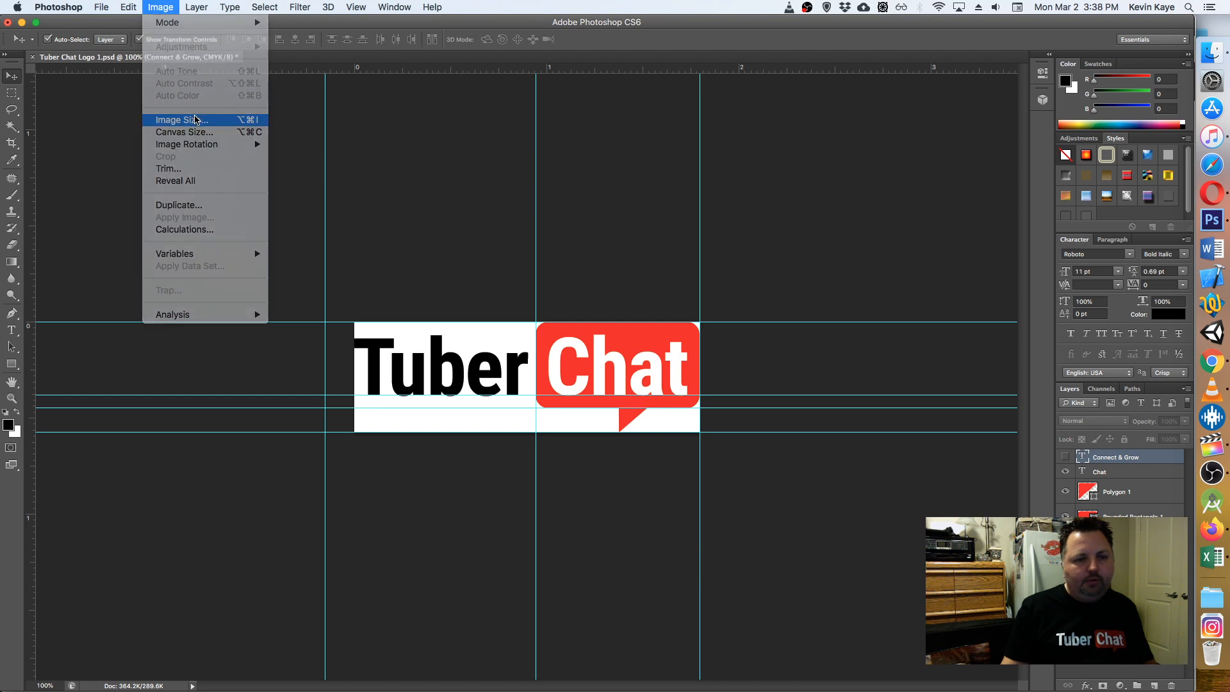
pyautogui.write('430')
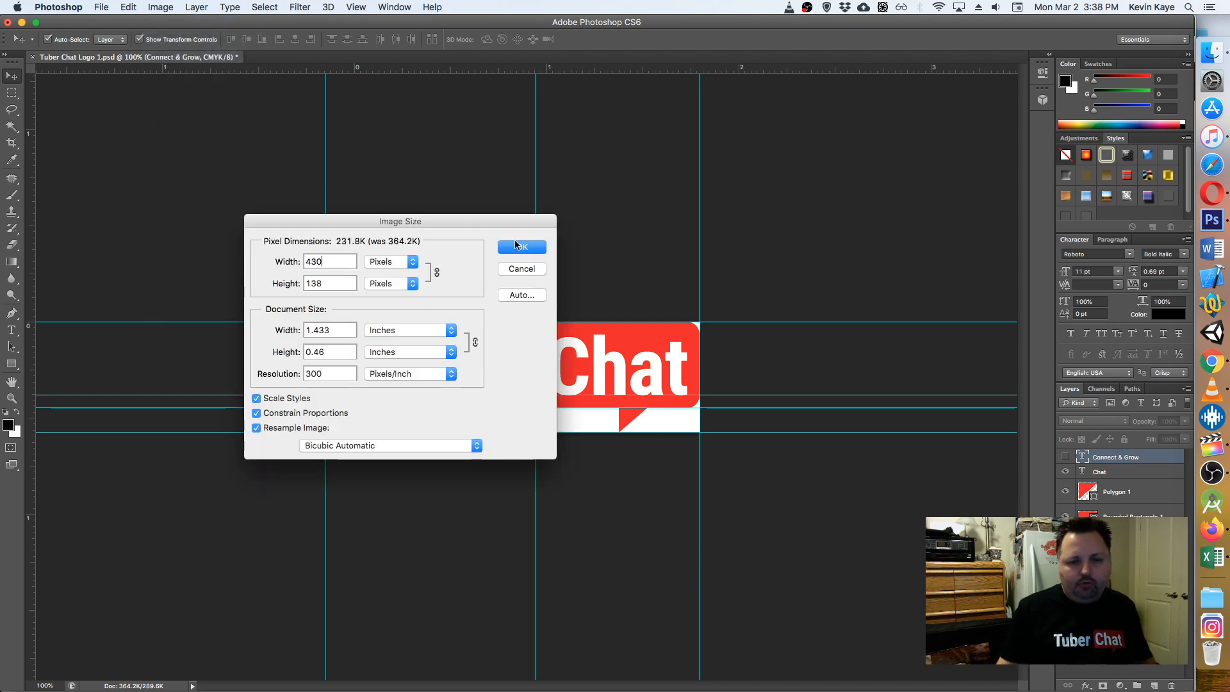
pyautogui.click(518, 246)
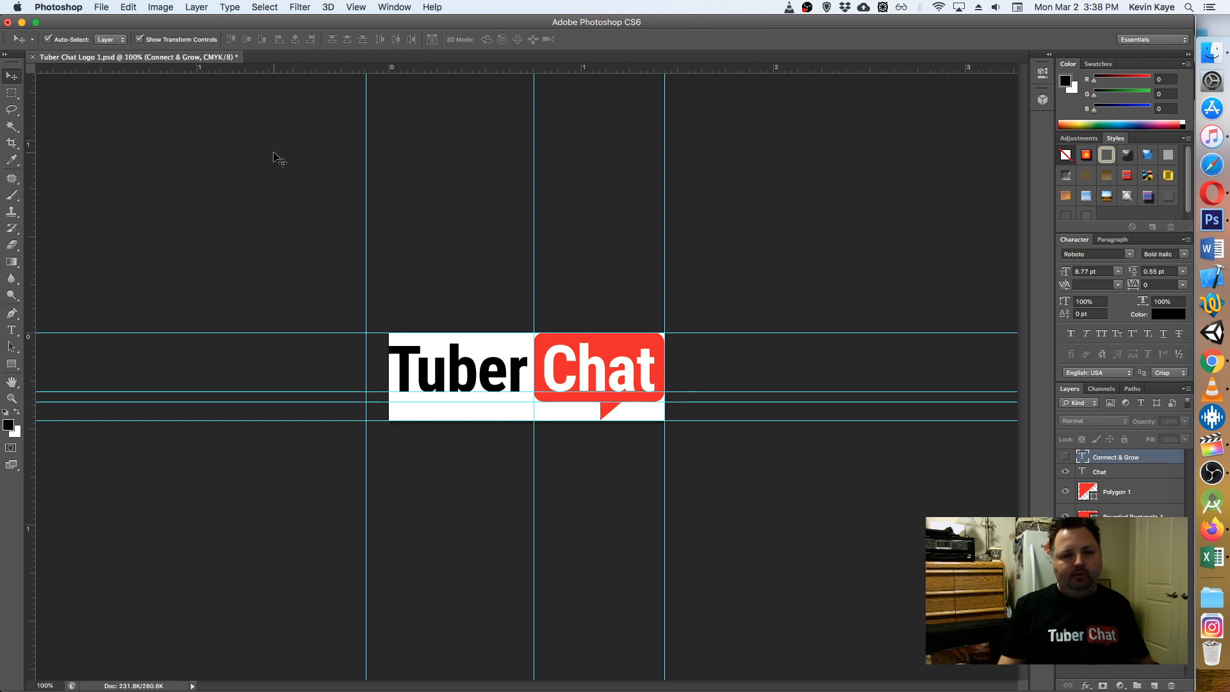
pyautogui.click(161, 6)
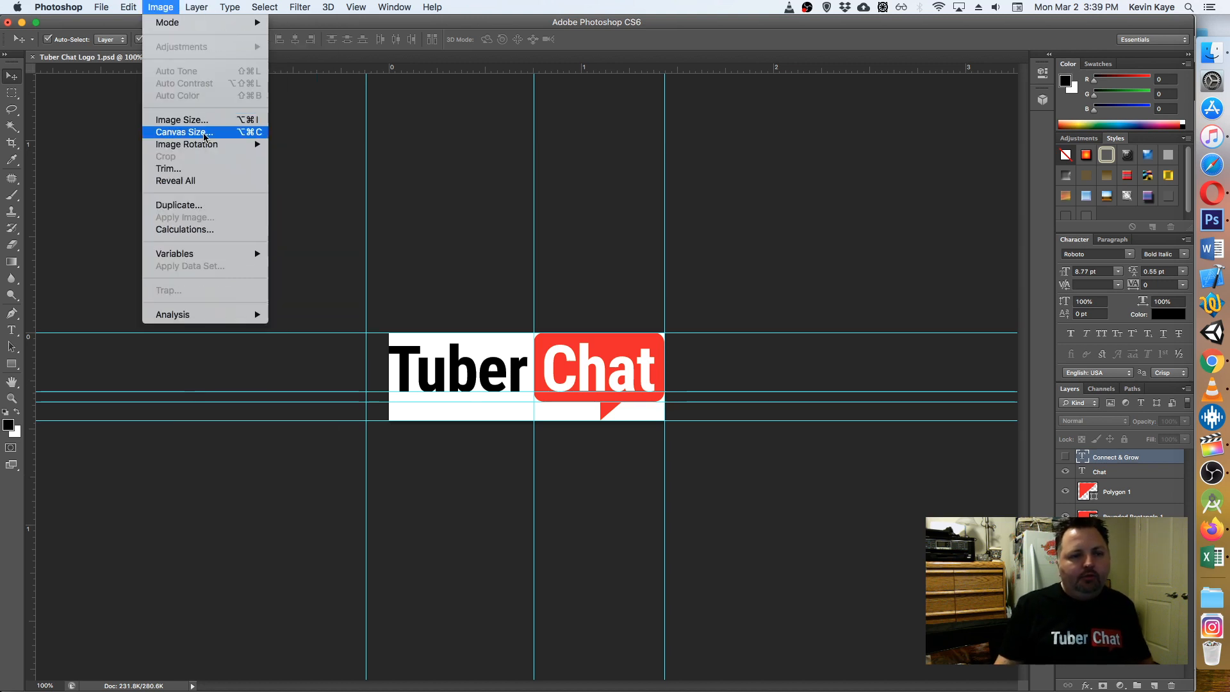
pyautogui.click(186, 132)
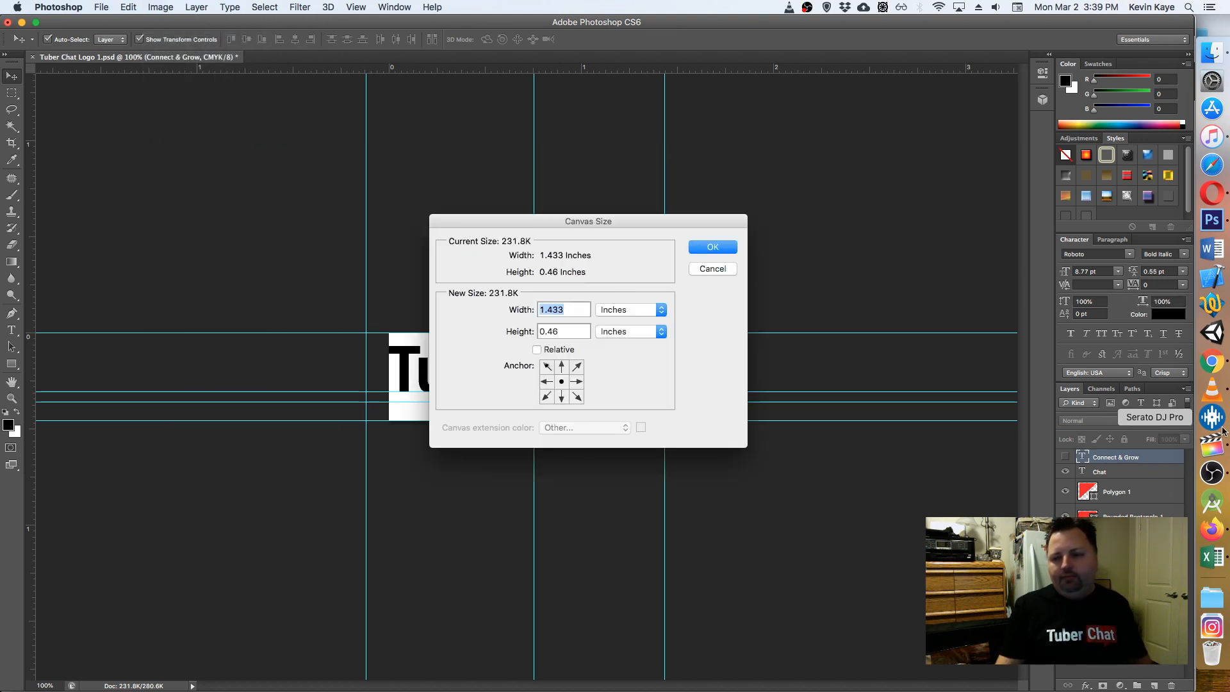
pyautogui.click(1213, 529)
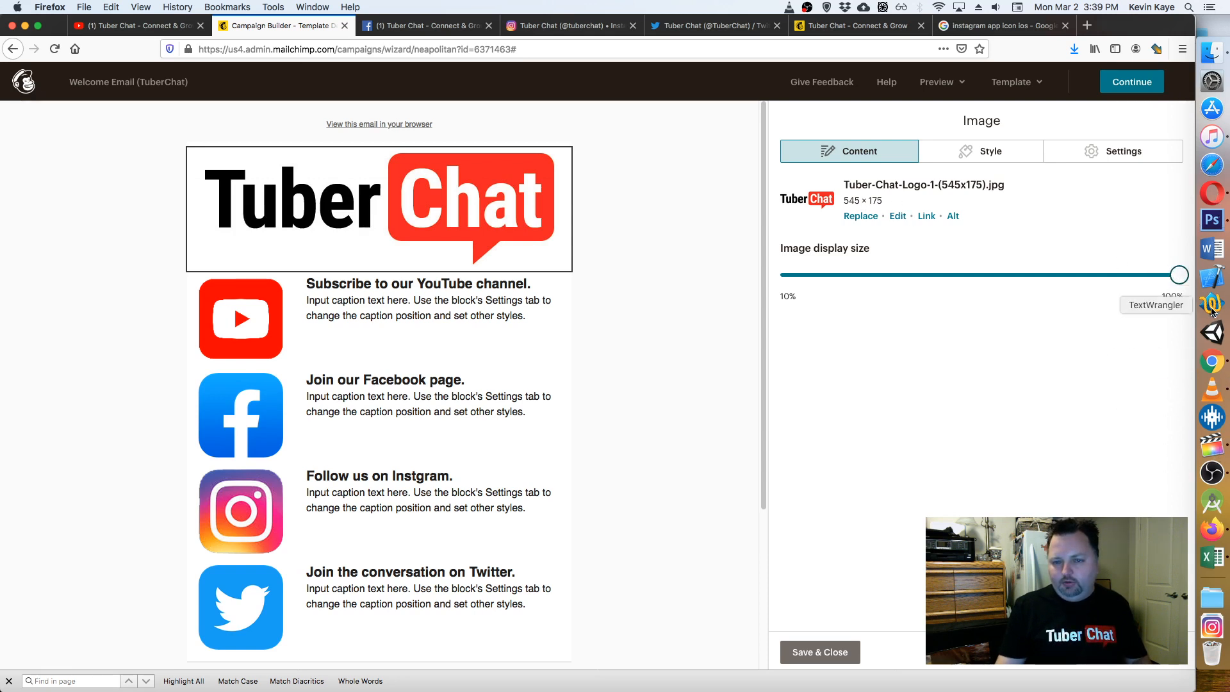
pyautogui.click(1212, 220)
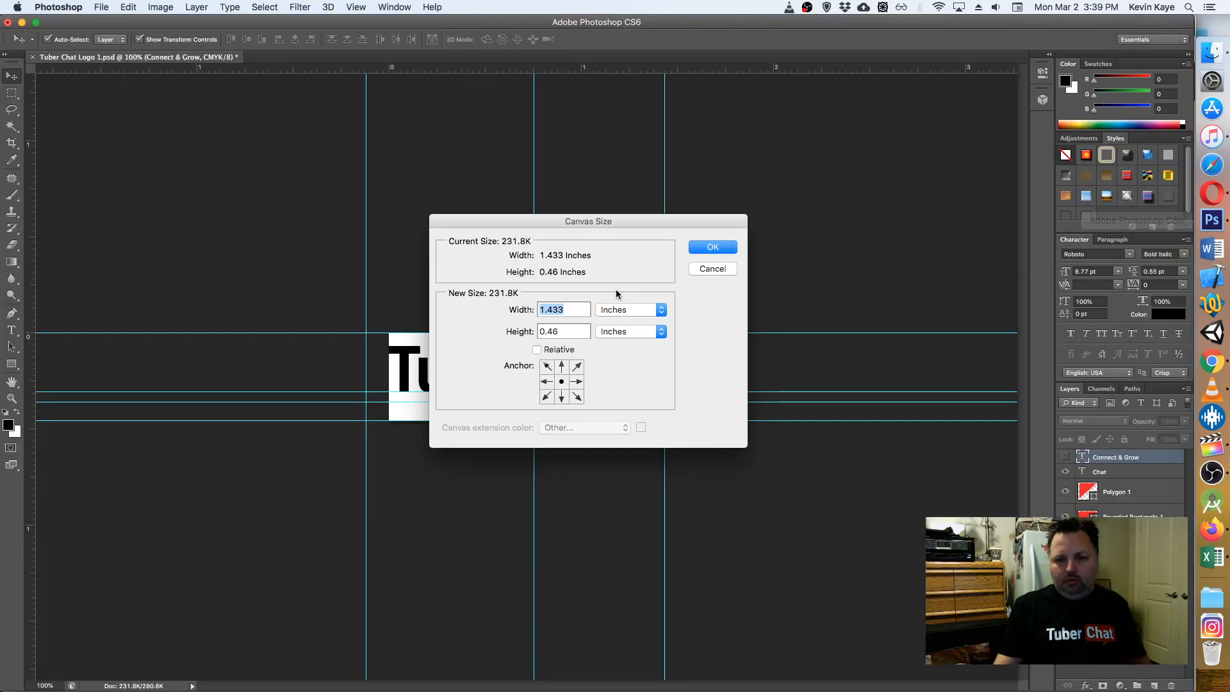
pyautogui.click(707, 267)
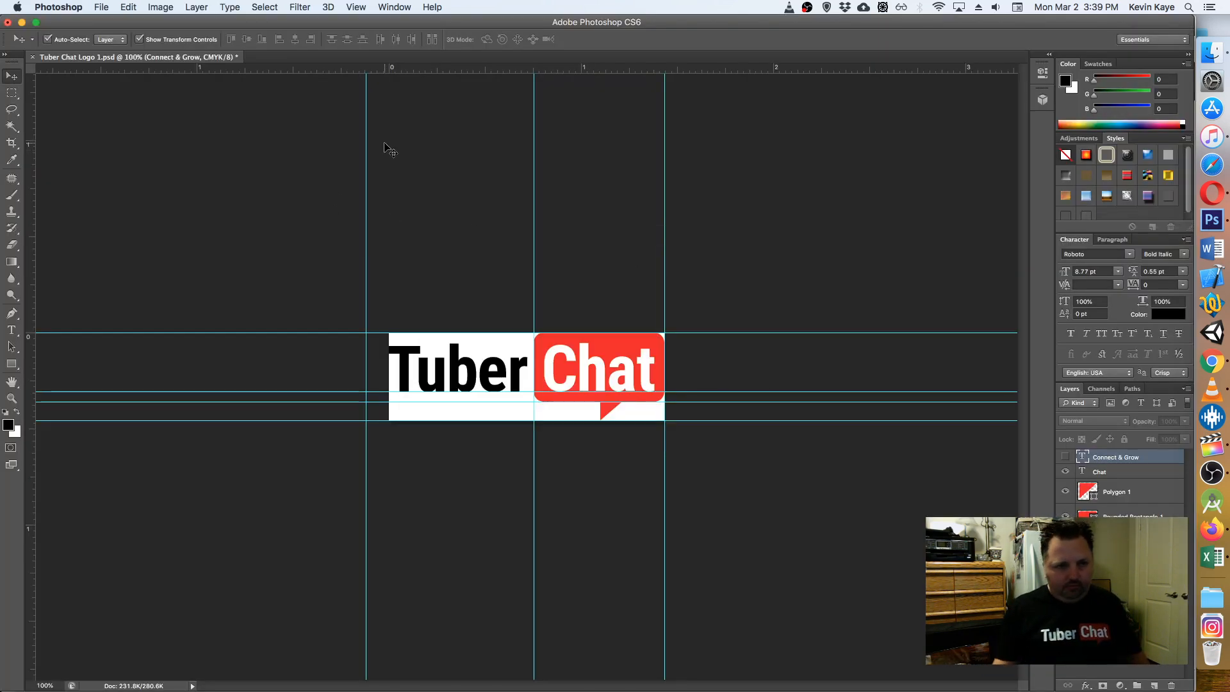
# - Try extending the logo canvas to 575 by 175 pixels, checking the logo's dimensions in Mailchimp, and undo the canvas change
pyautogui.click(160, 7)
pyautogui.click(184, 132)
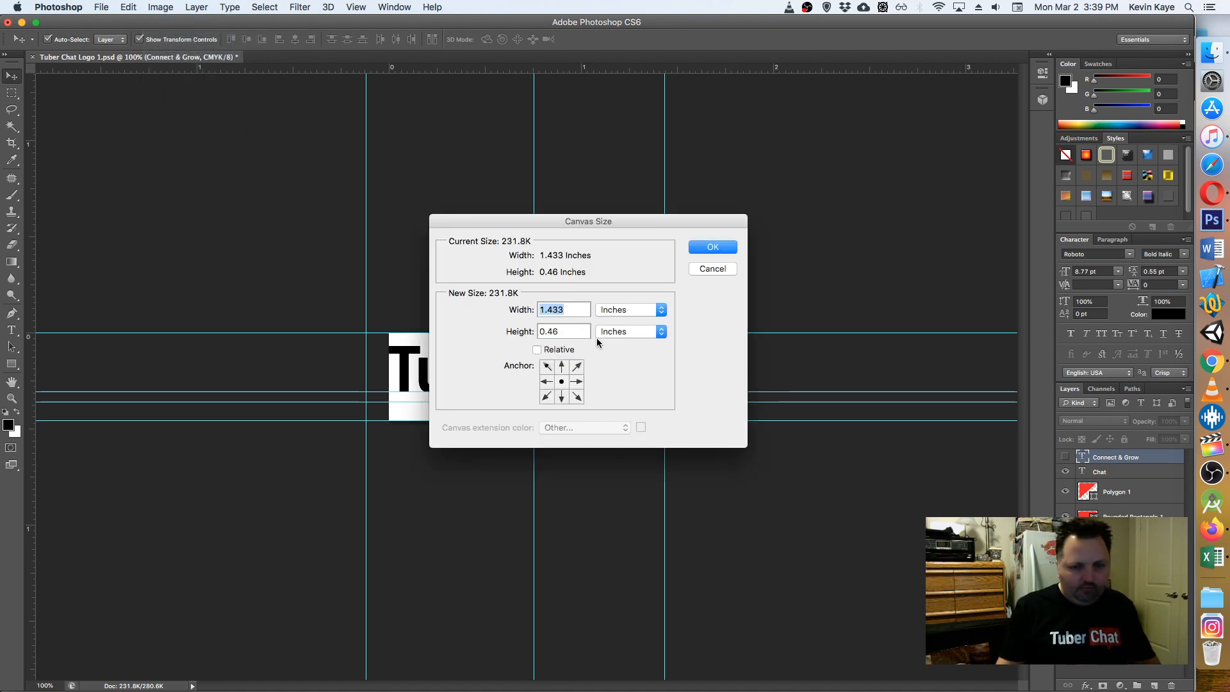
pyautogui.click(631, 310)
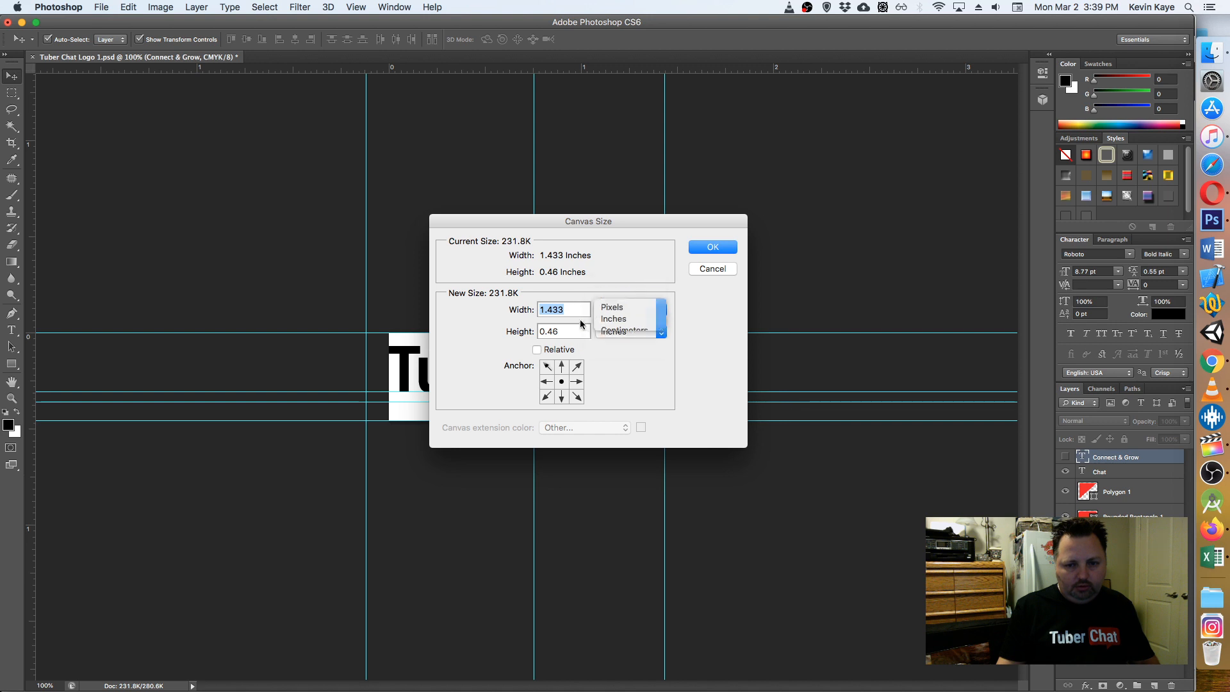
pyautogui.click(615, 307)
pyautogui.write('575')
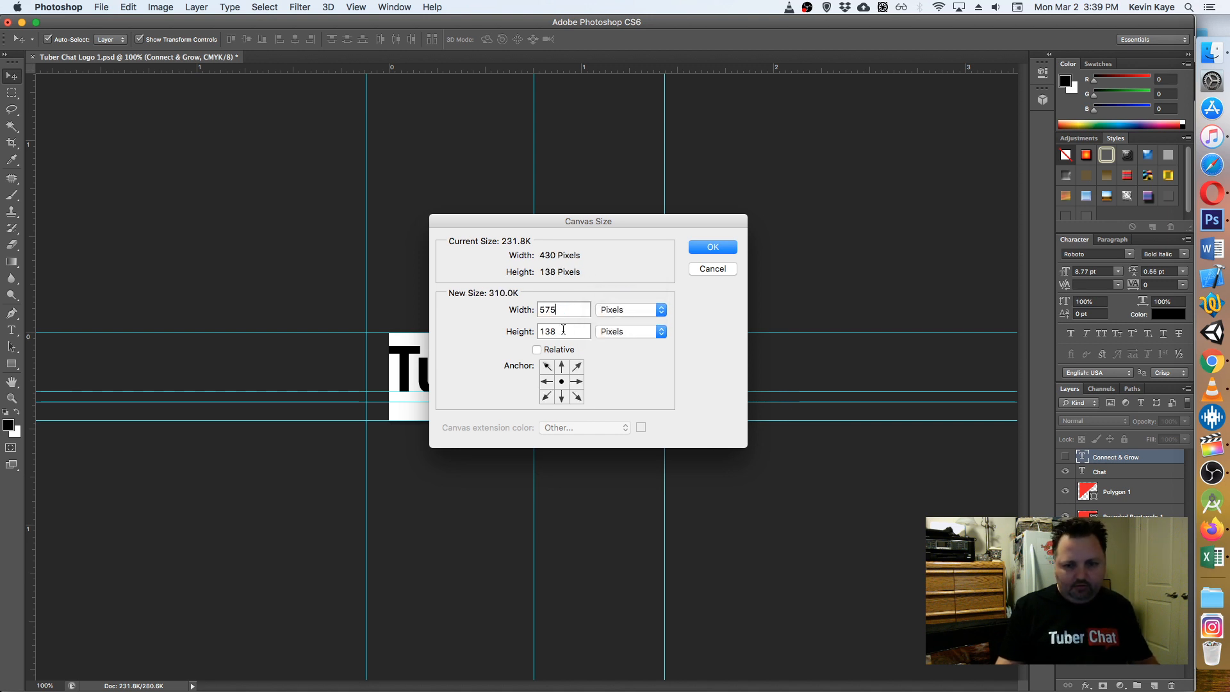
pyautogui.press('Tab')
pyautogui.write('145')
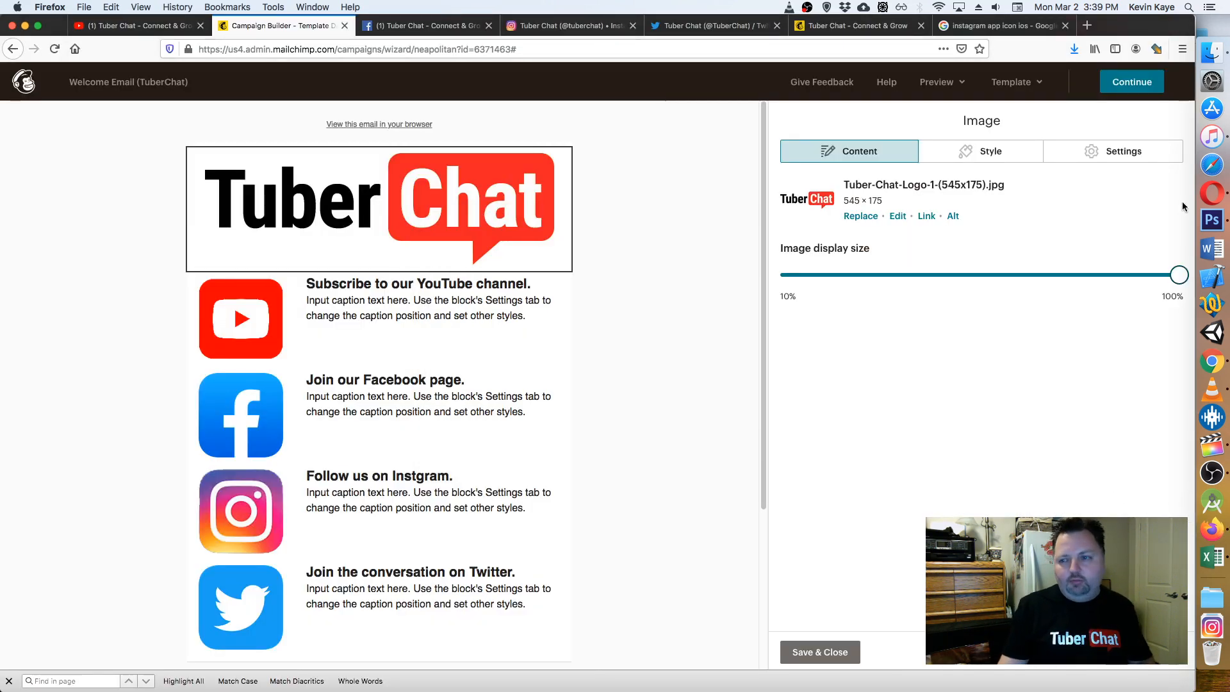
pyautogui.click(1213, 221)
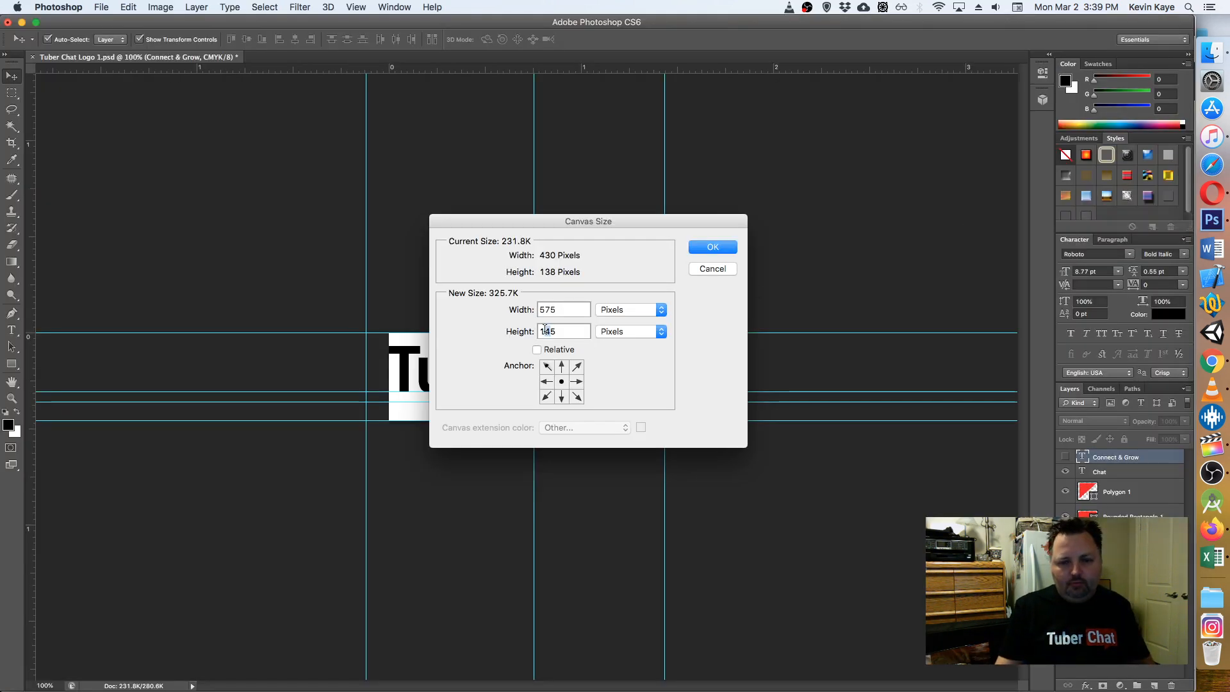
pyautogui.moveTo(545, 331); pyautogui.dragTo(549, 331)
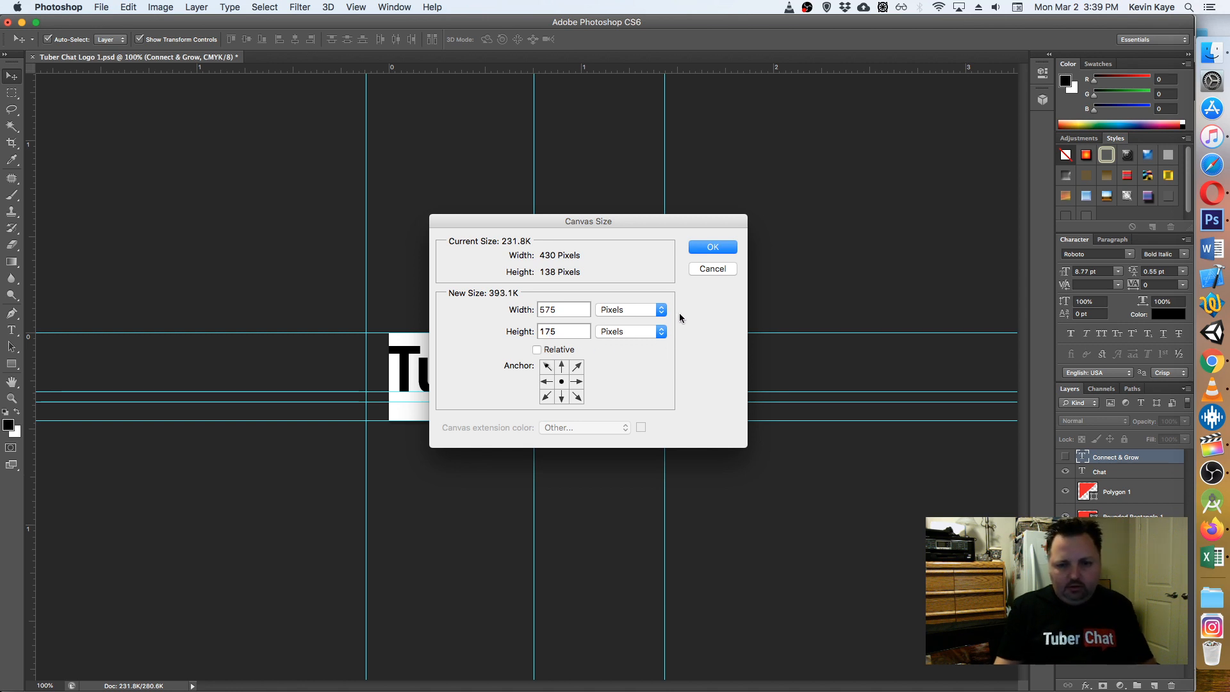
pyautogui.click(711, 247)
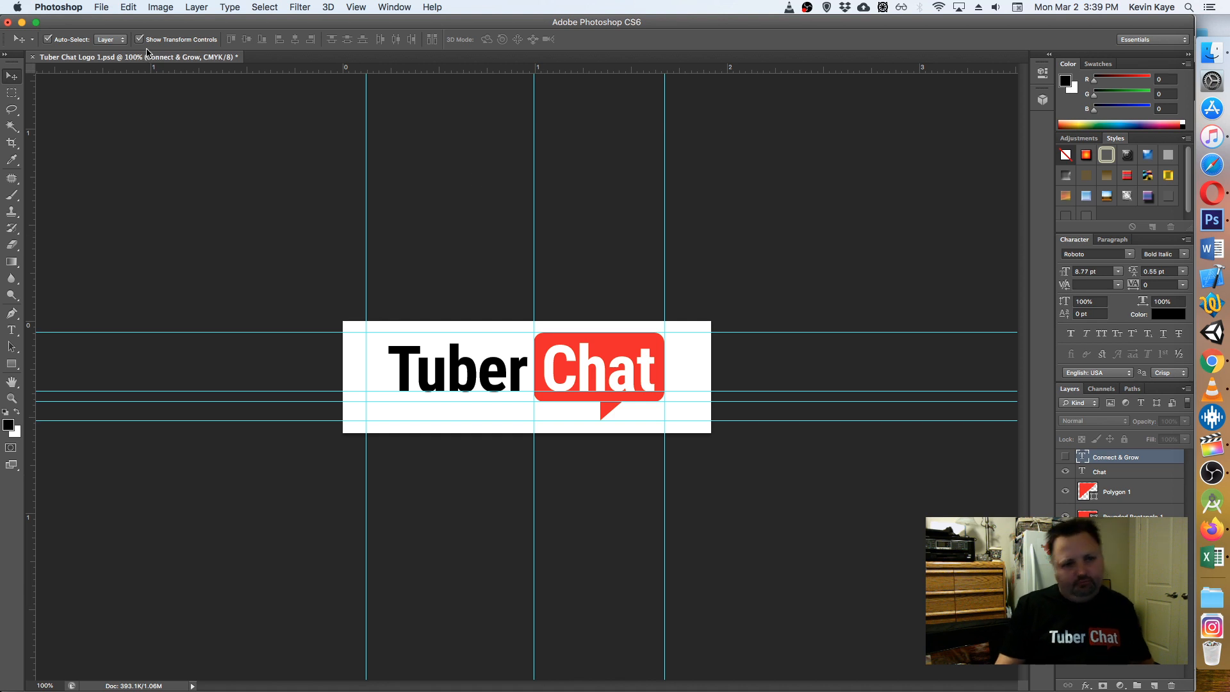
pyautogui.click(128, 7)
pyautogui.click(160, 44)
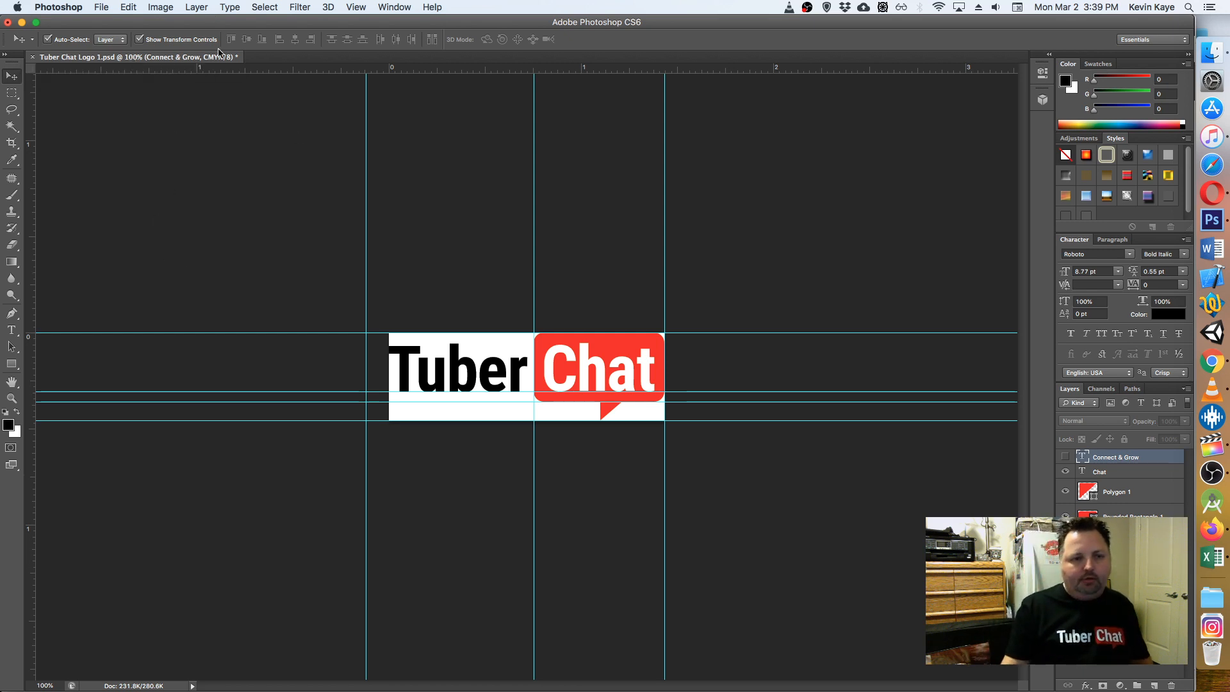
# - Resize the logo image to a height of 130 pixels with constrained proportions
pyautogui.click(128, 7)
pyautogui.moveTo(165, 5)
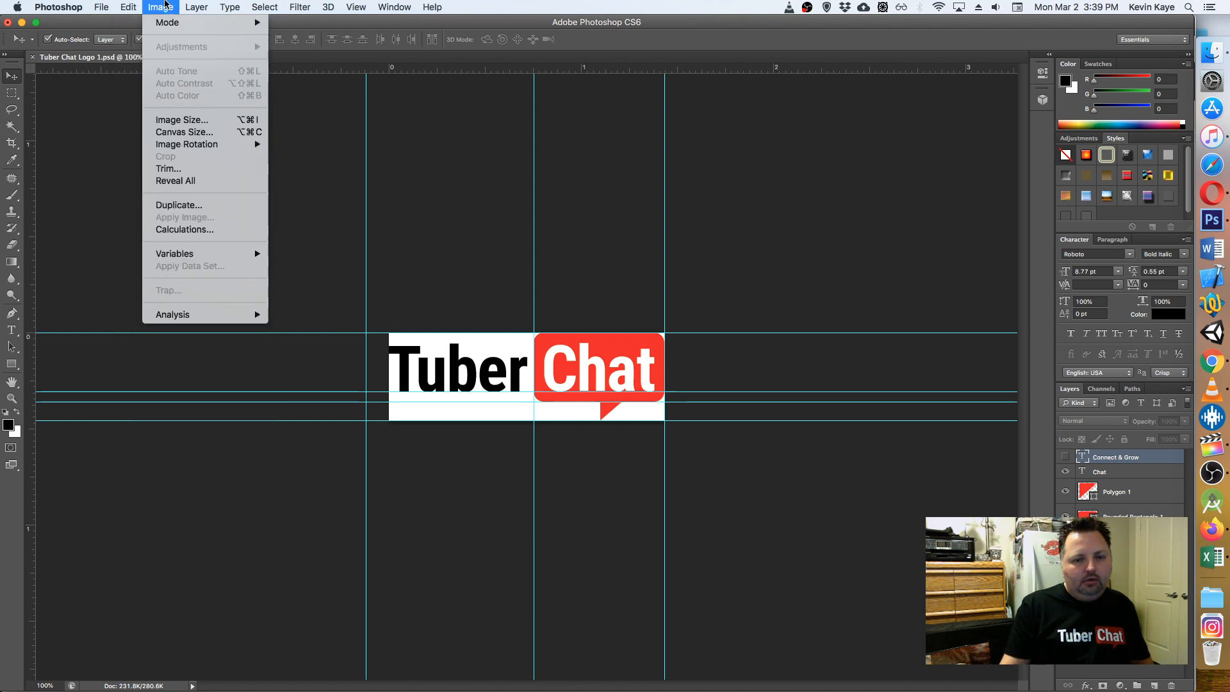
pyautogui.click(183, 120)
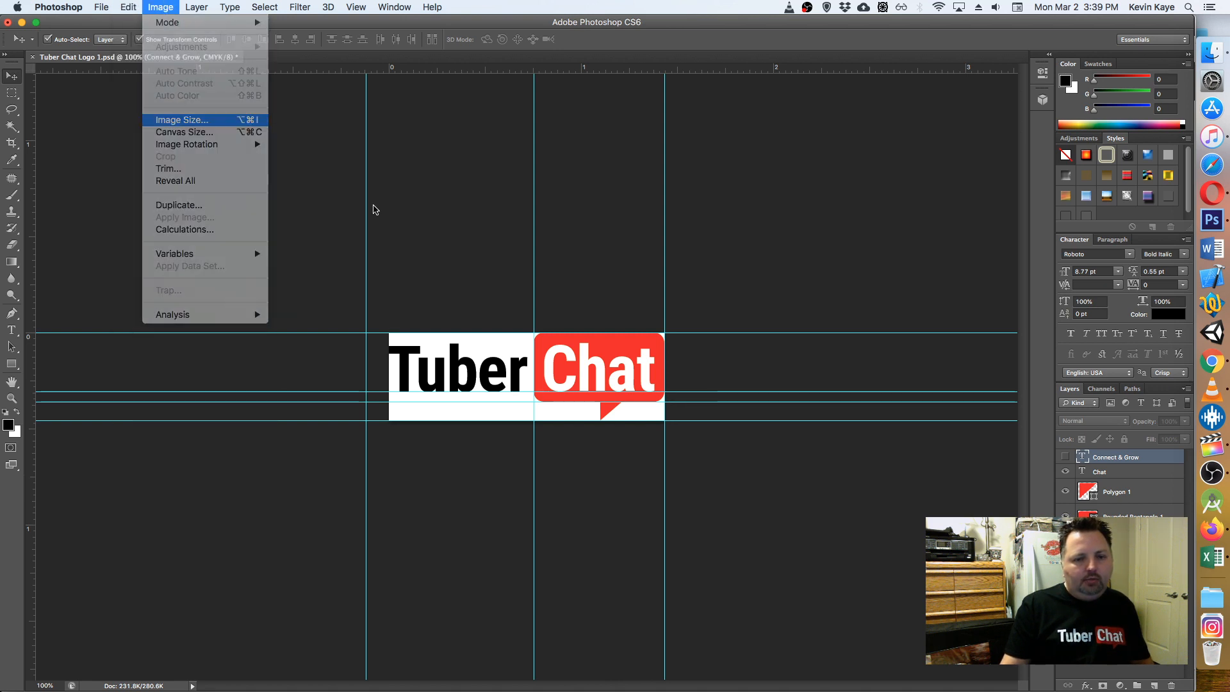
pyautogui.write('41')
pyautogui.press('Tab')
pyautogui.write('1')
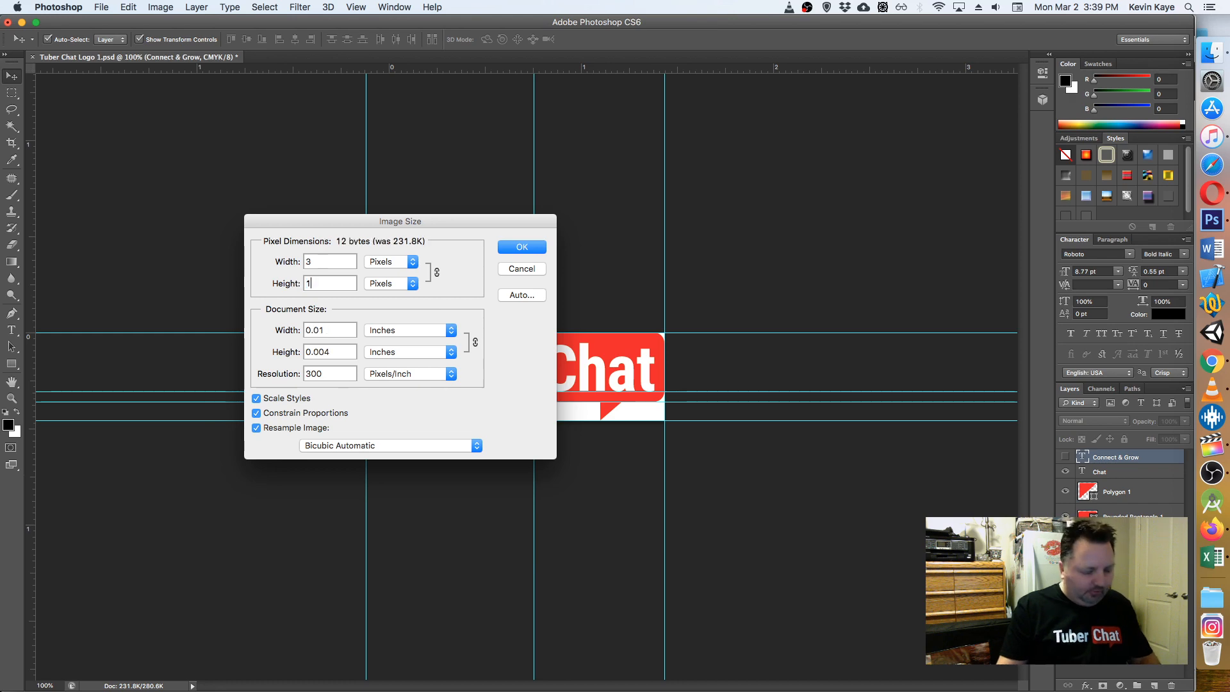
pyautogui.write('30')
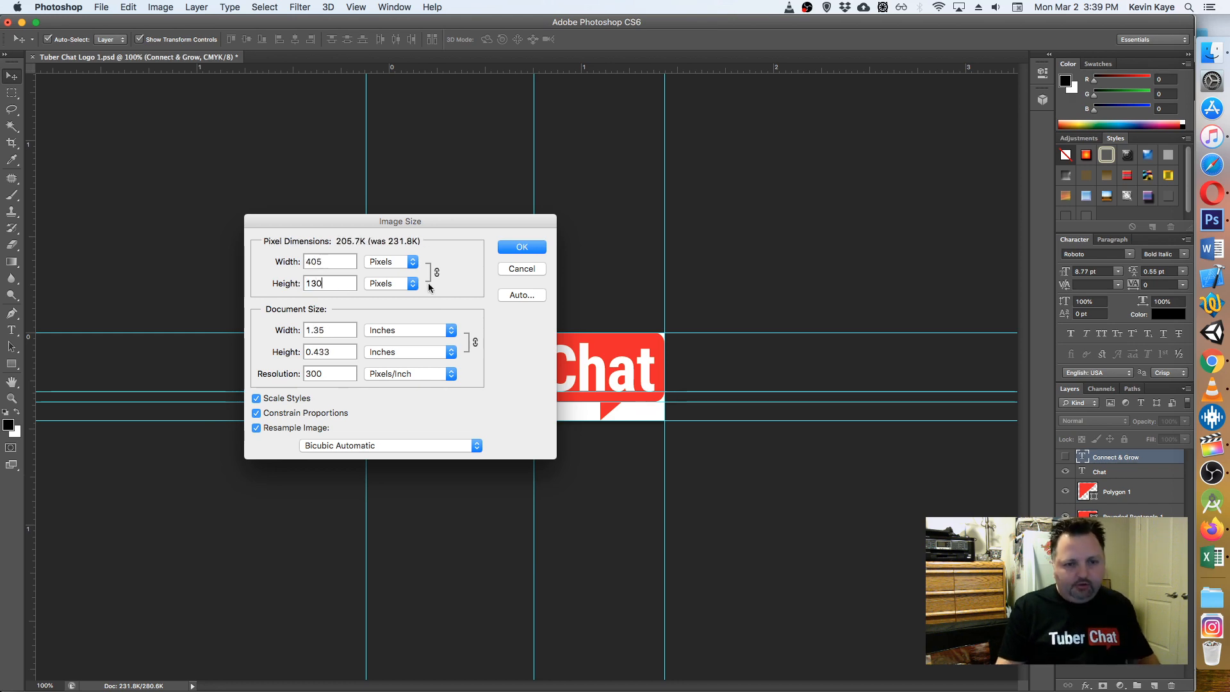
pyautogui.click(526, 251)
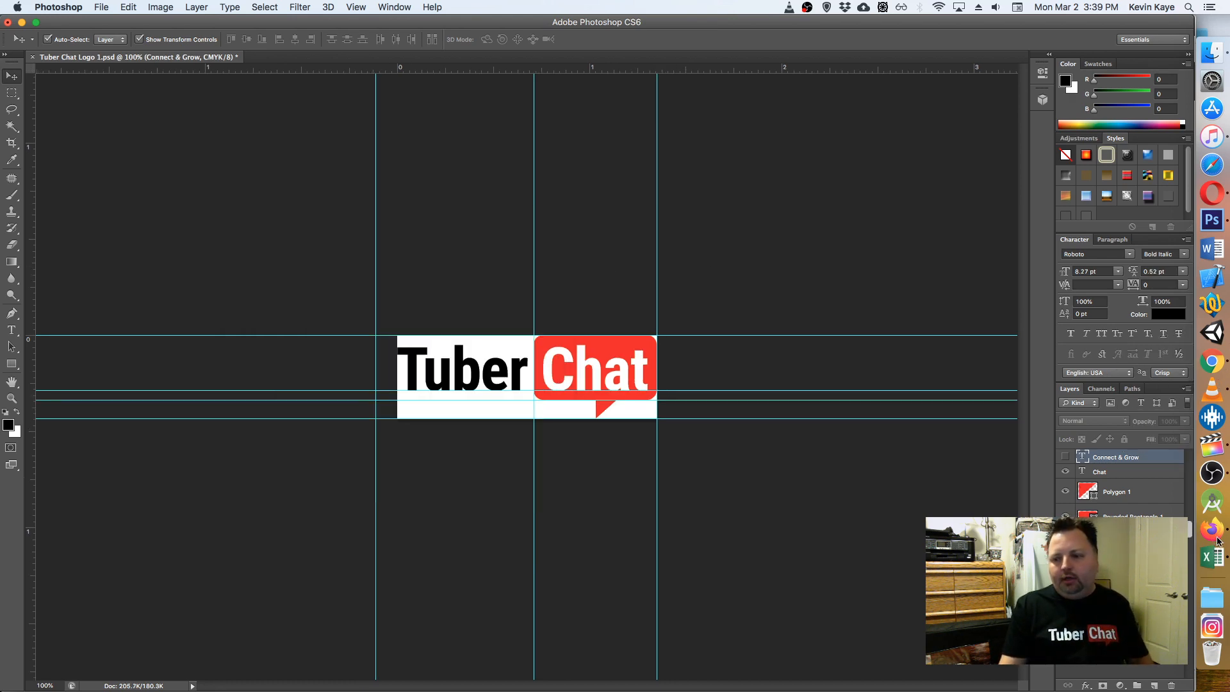
# - Switch to the Mailchimp campaign in Firefox, check the current logo image's size and spacing, and return to Photoshop
pyautogui.click(1217, 540)
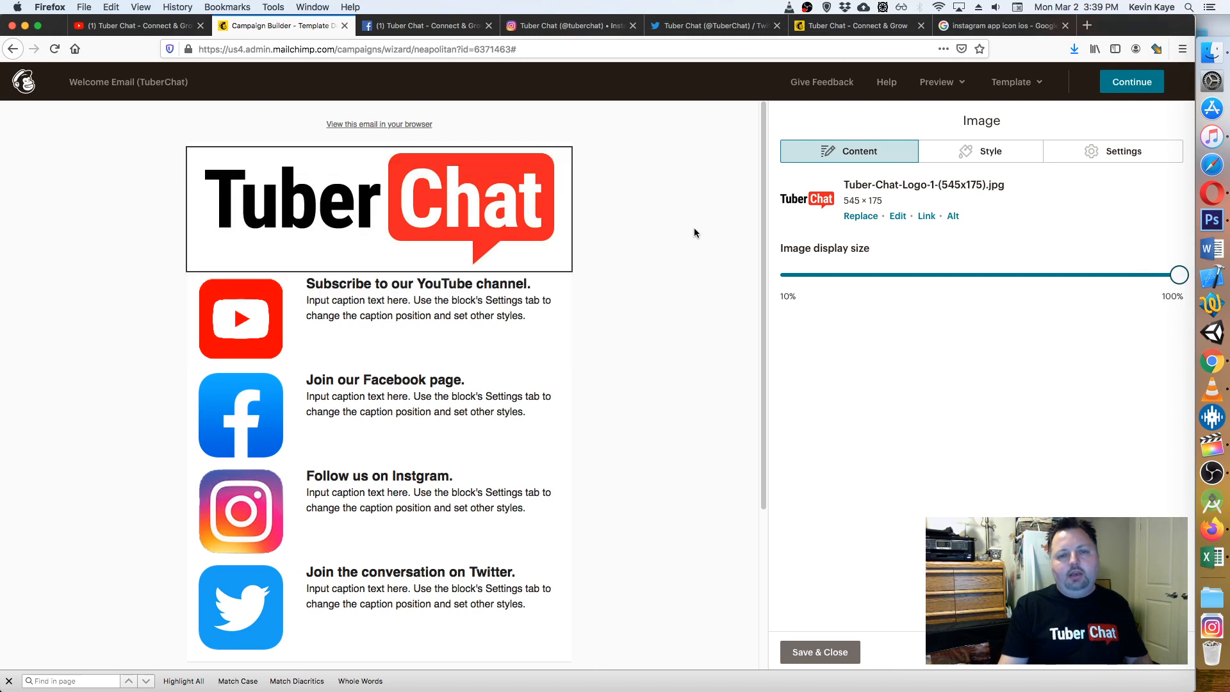
pyautogui.moveTo(322, 195)
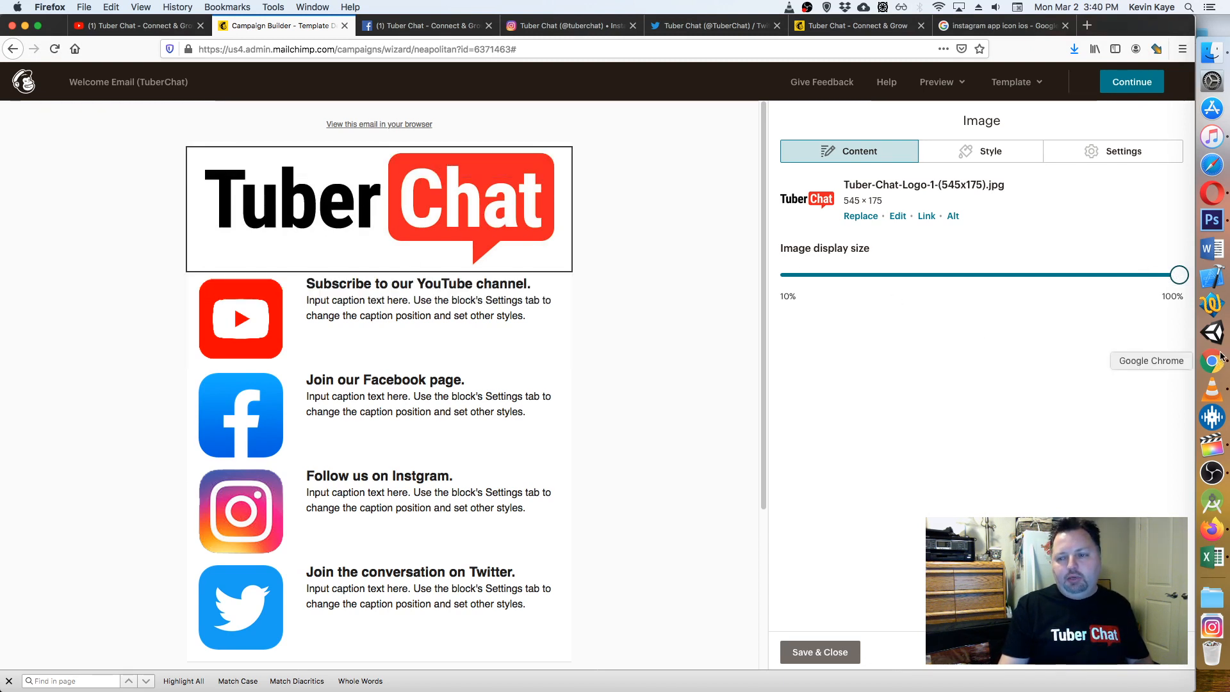
pyautogui.click(1216, 222)
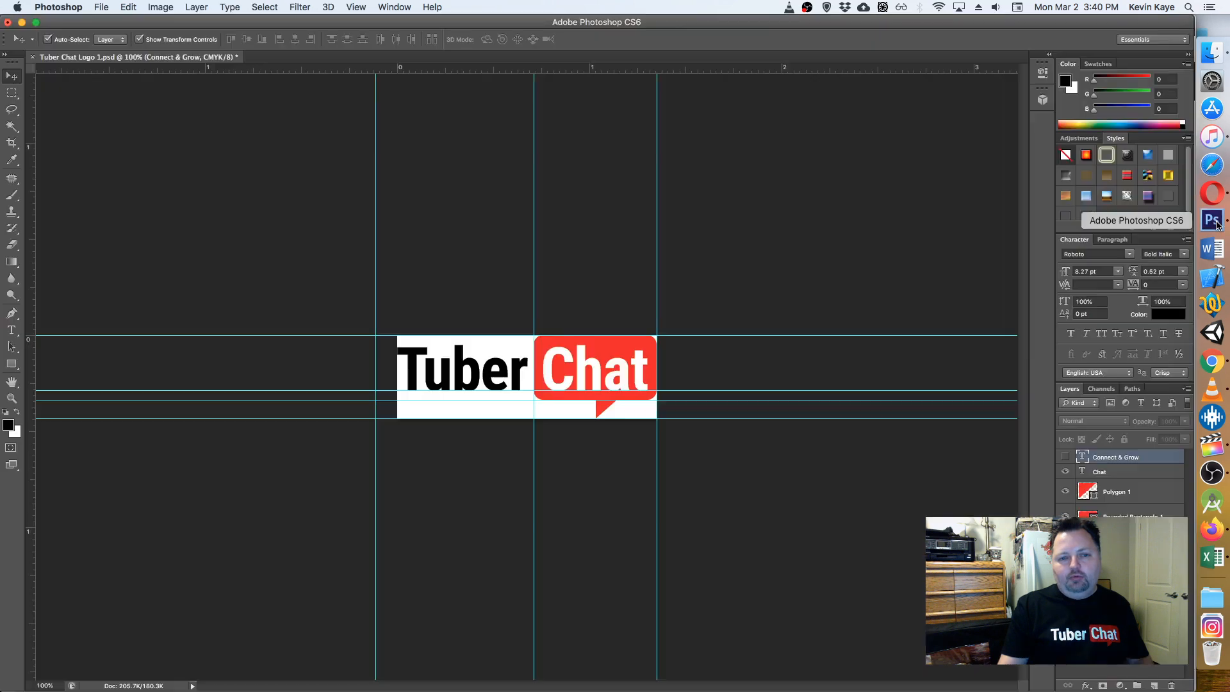
# - Extend the logo canvas to 575 by 175 pixels, keeping the artwork centred
pyautogui.click(160, 7)
pyautogui.click(186, 132)
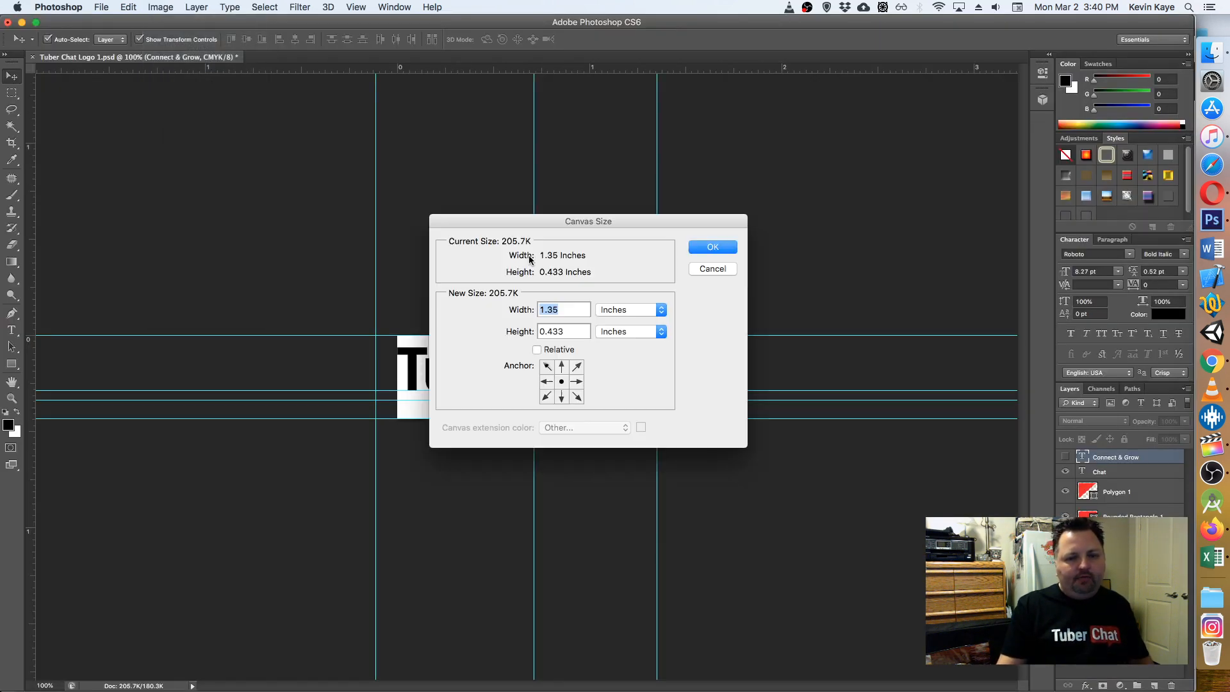
pyautogui.click(628, 314)
pyautogui.click(618, 301)
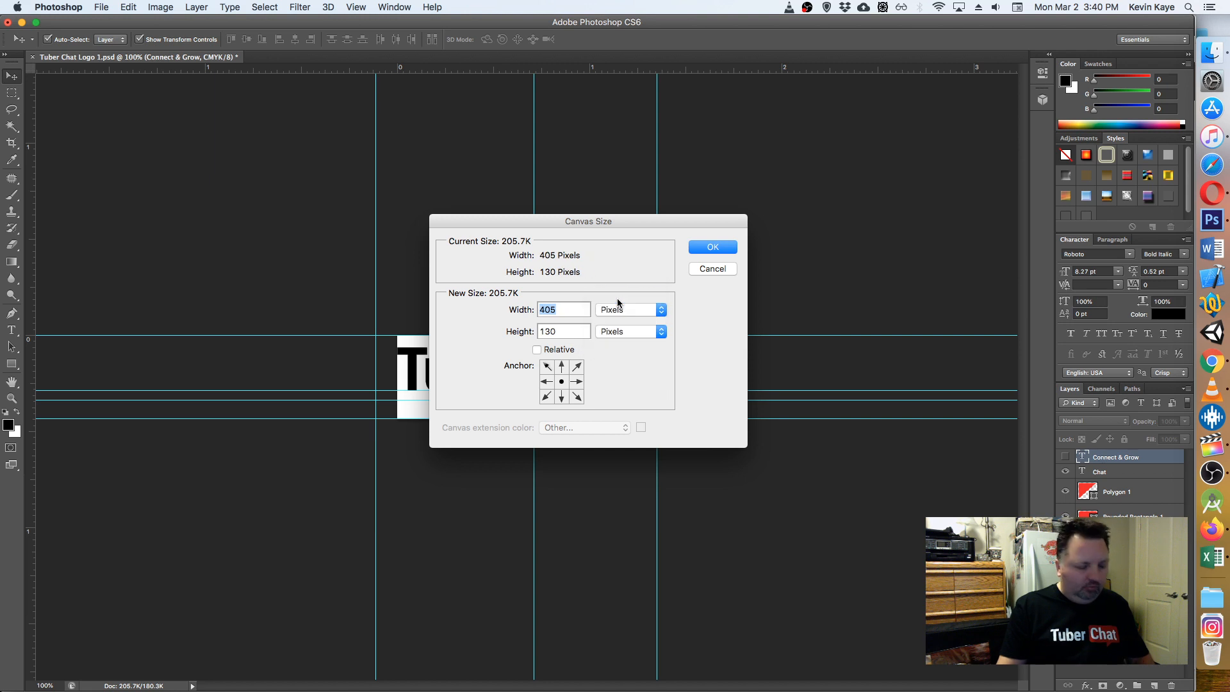
pyautogui.write('575')
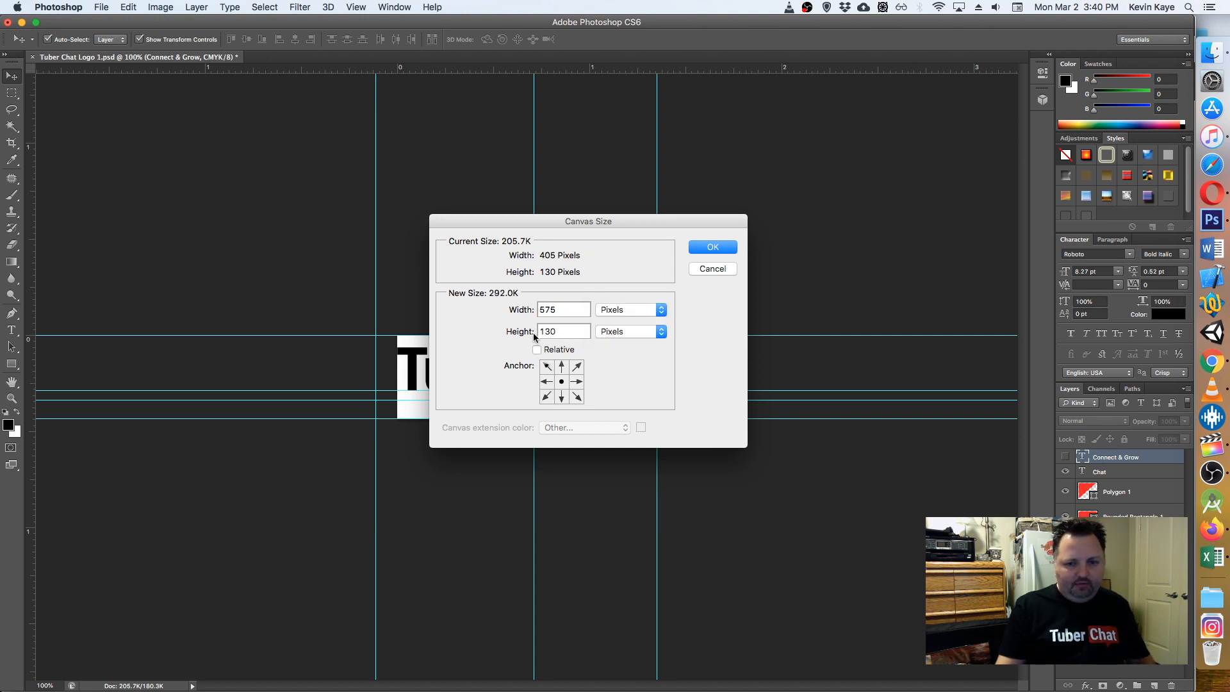
pyautogui.doubleClick(548, 331)
pyautogui.write('1754')
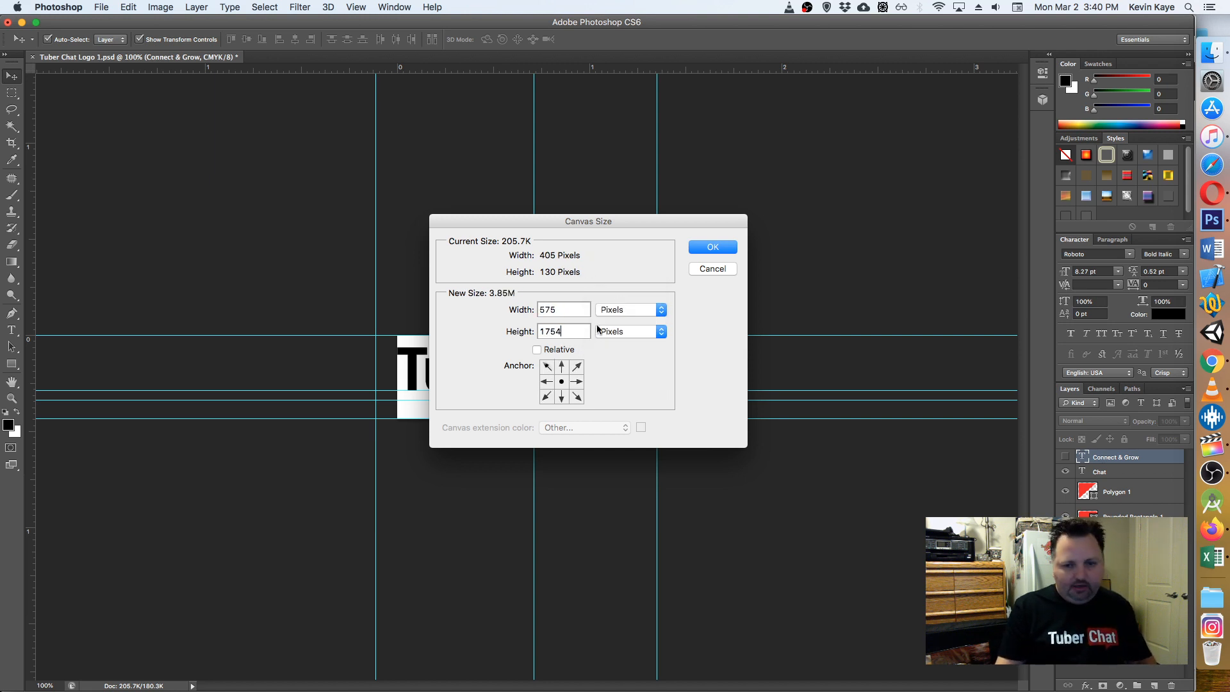
pyautogui.press('BackSpace')
pyautogui.click(698, 250)
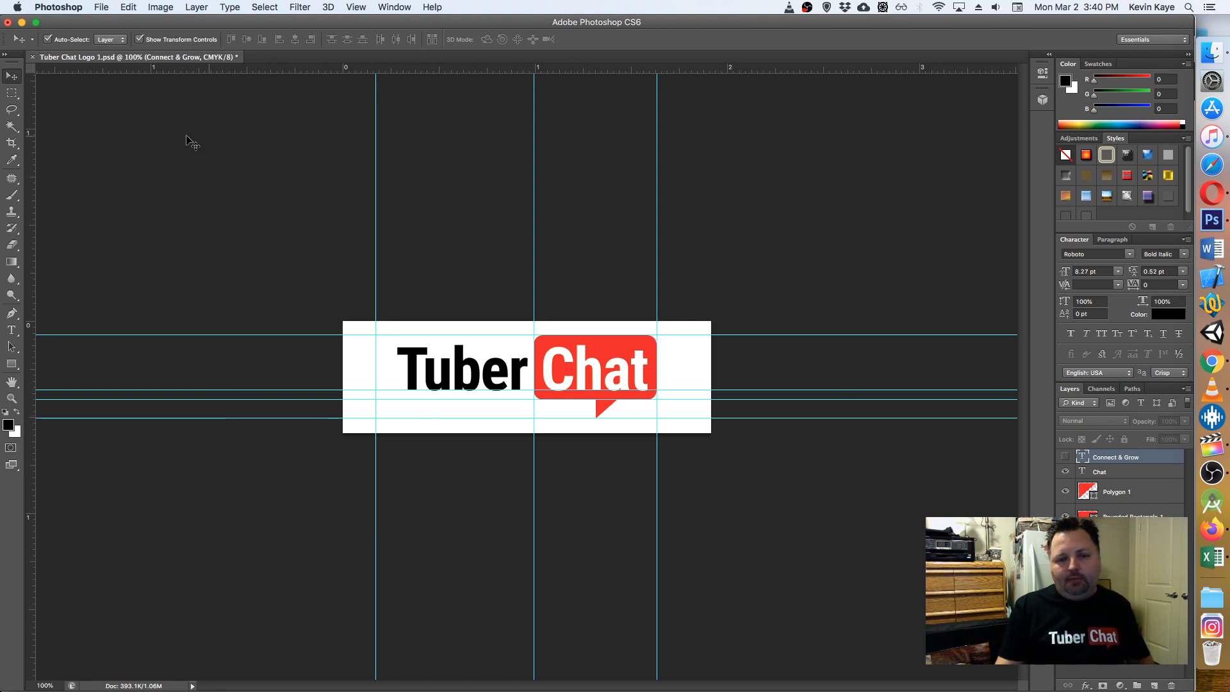
# - Start a web export of the logo with the JPEG Very High preset
pyautogui.click(96, 6)
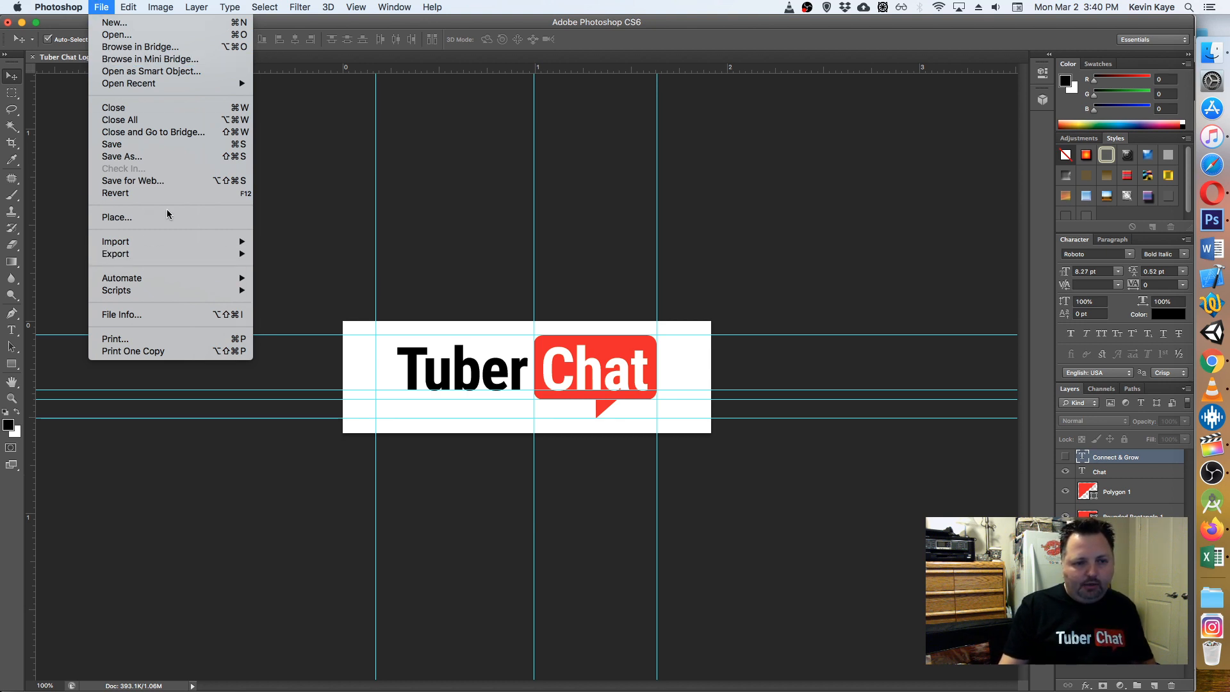
pyautogui.click(168, 181)
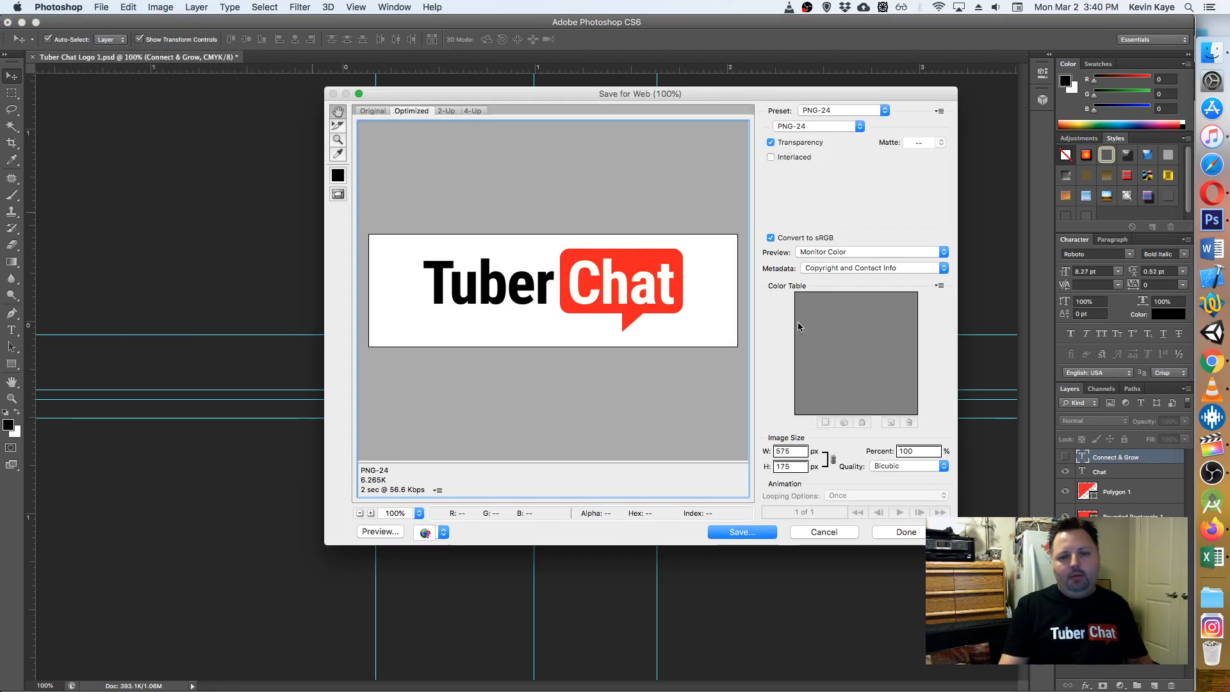
pyautogui.click(771, 532)
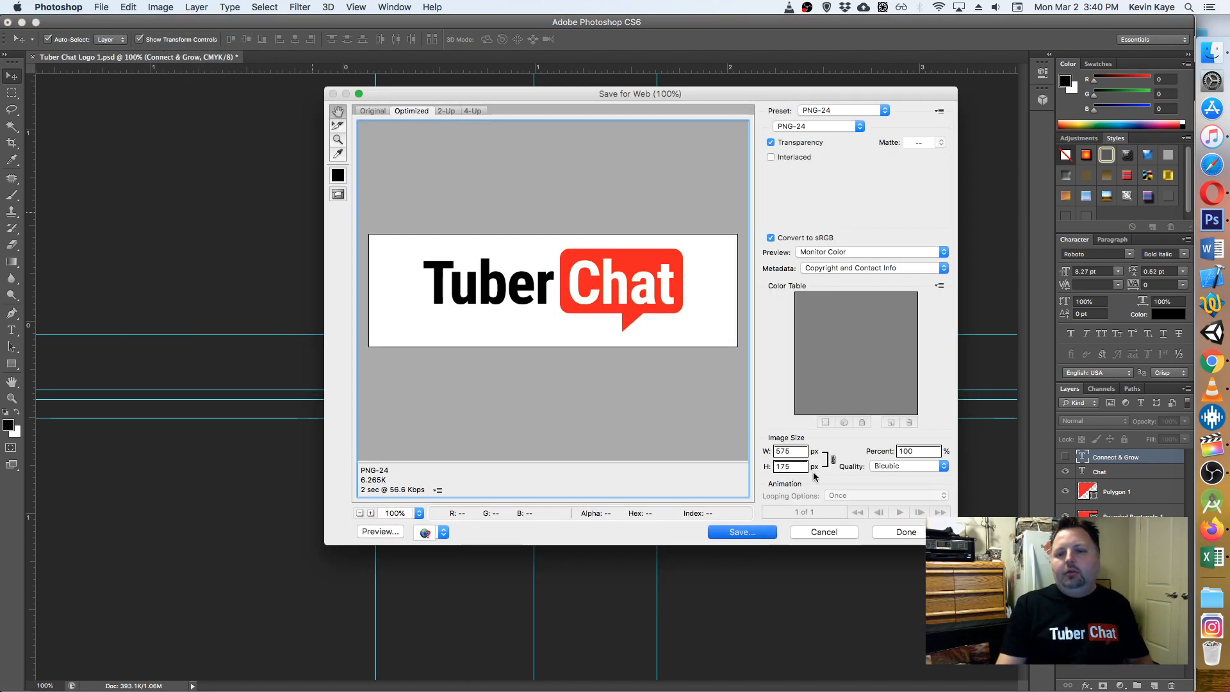
pyautogui.click(926, 525)
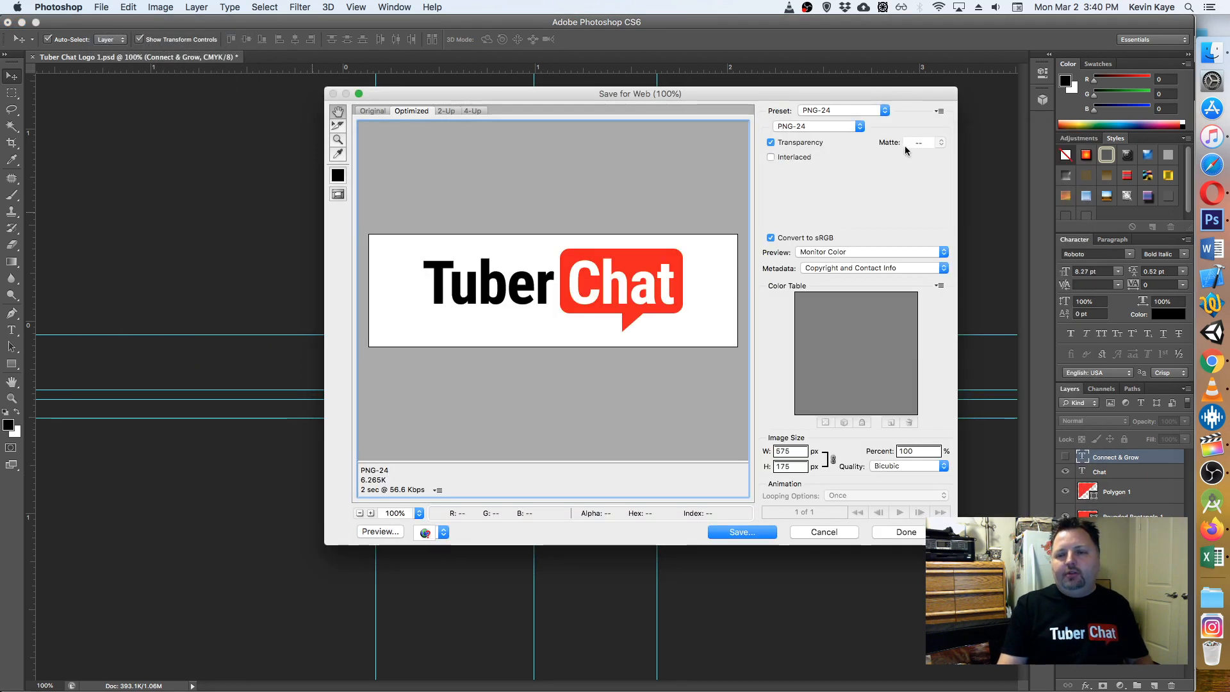
pyautogui.click(875, 111)
pyautogui.click(852, 100)
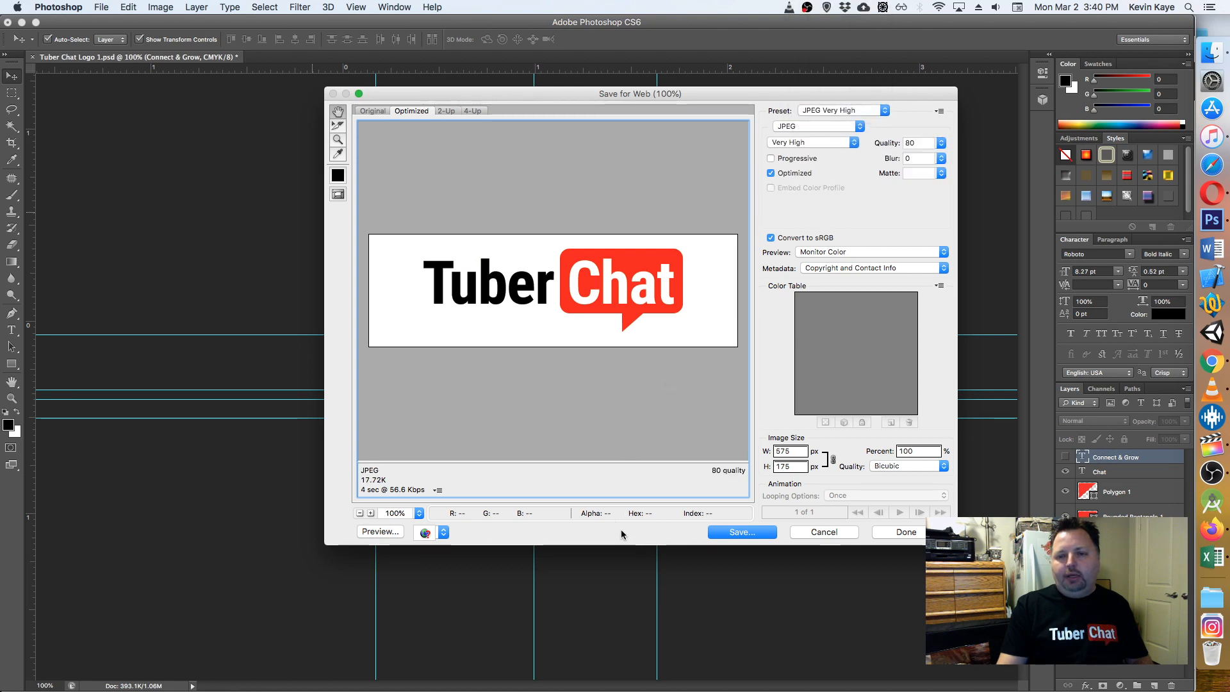
# - Save the web export in the Downloads folder as Tuber-Chat-MailChimp-Logo.jpg
pyautogui.click(731, 533)
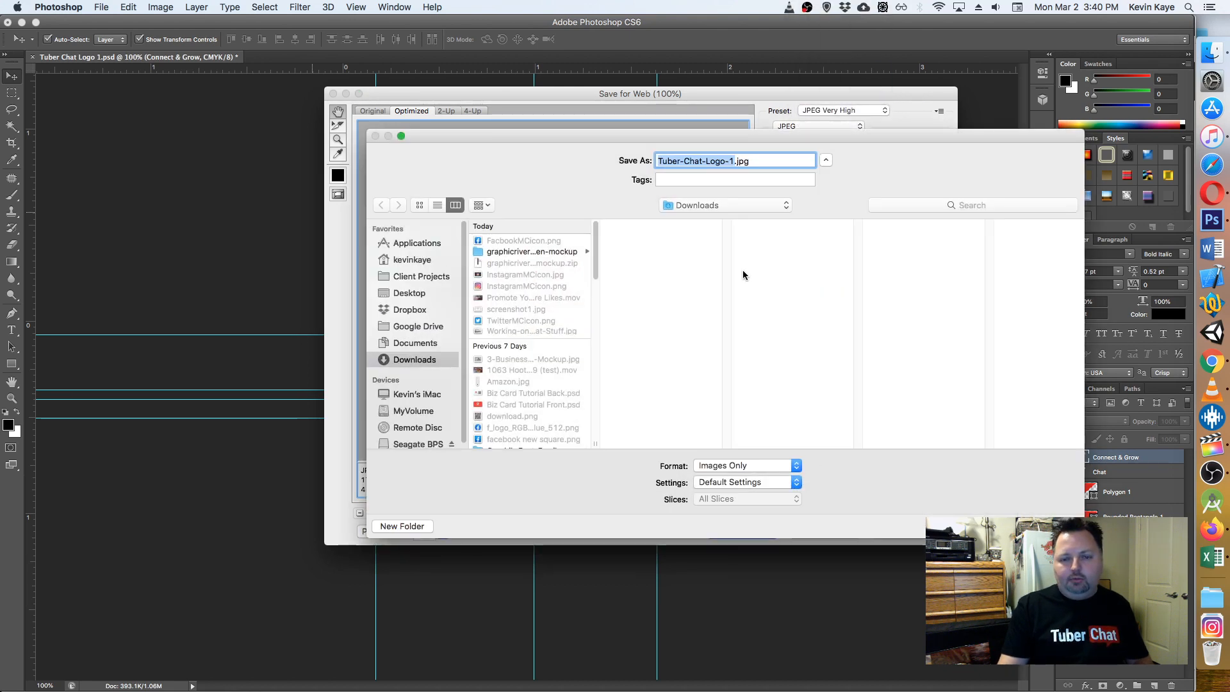
pyautogui.click(731, 159)
pyautogui.moveTo(734, 161); pyautogui.dragTo(718, 160)
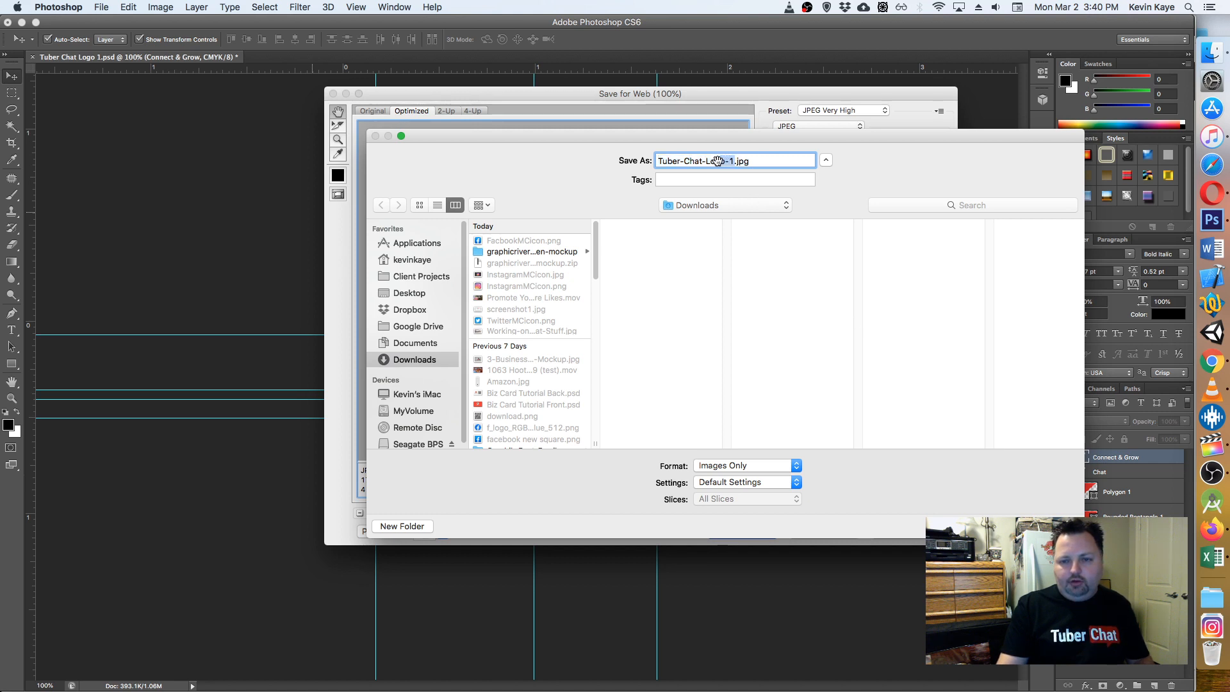
pyautogui.press('BackSpace')
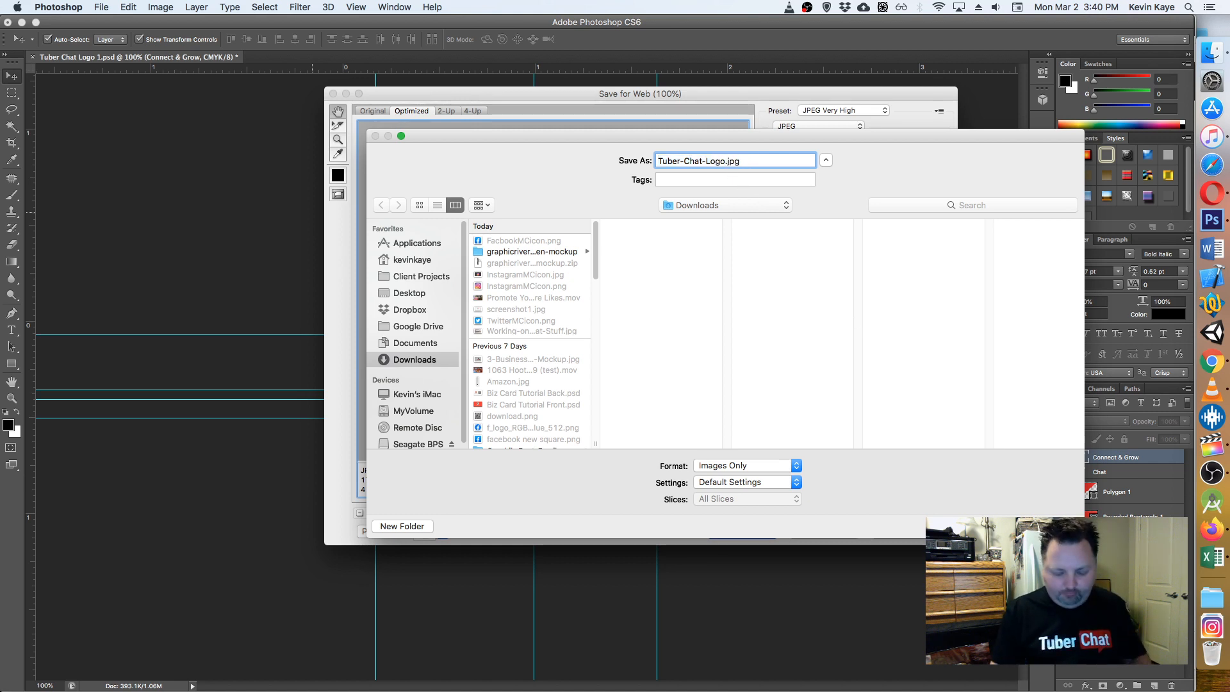
pyautogui.write('MailChi')
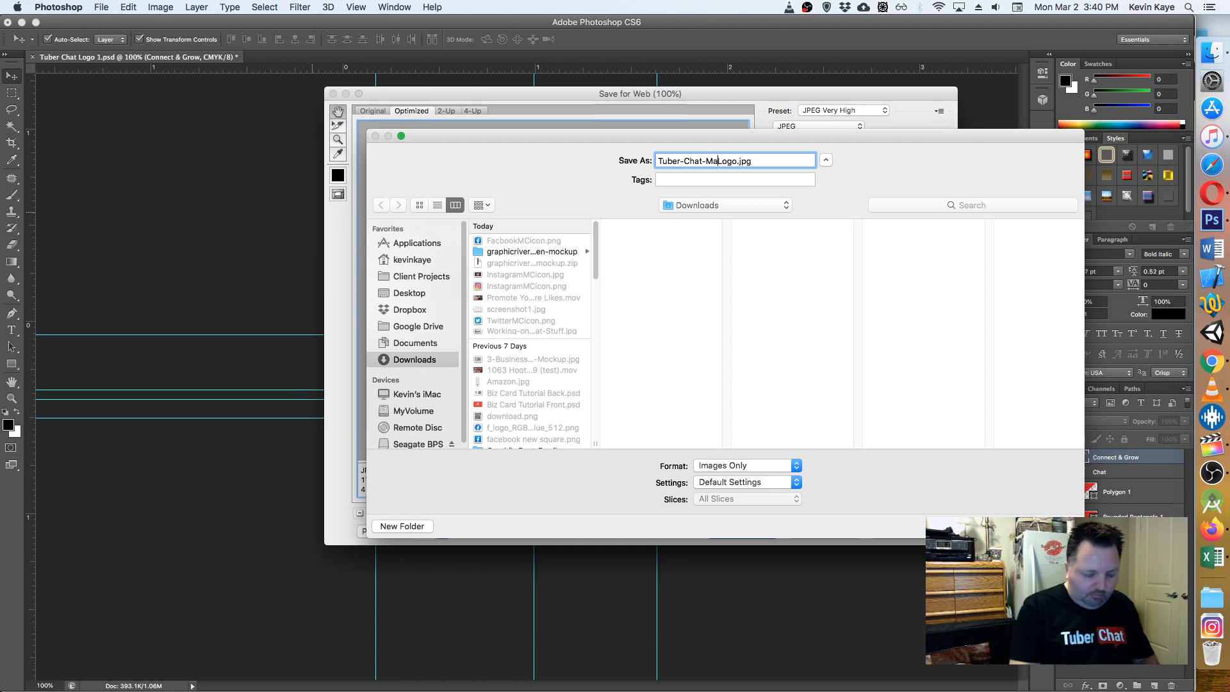
pyautogui.write('m')
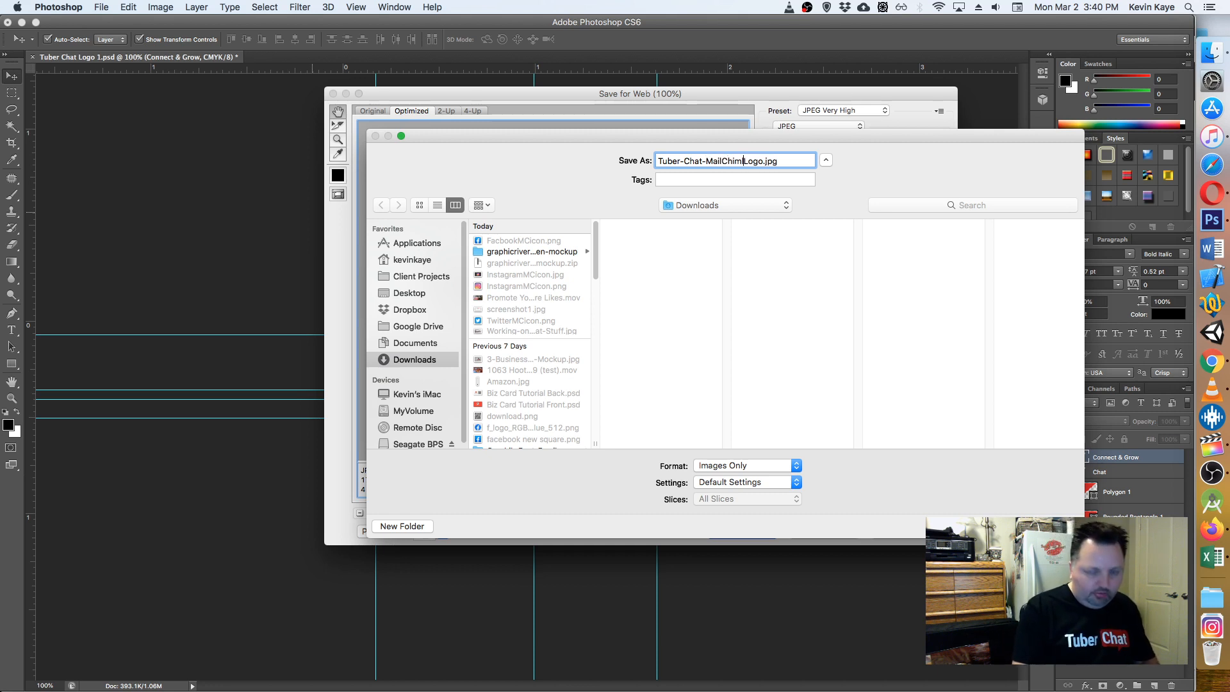
pyautogui.write('p')
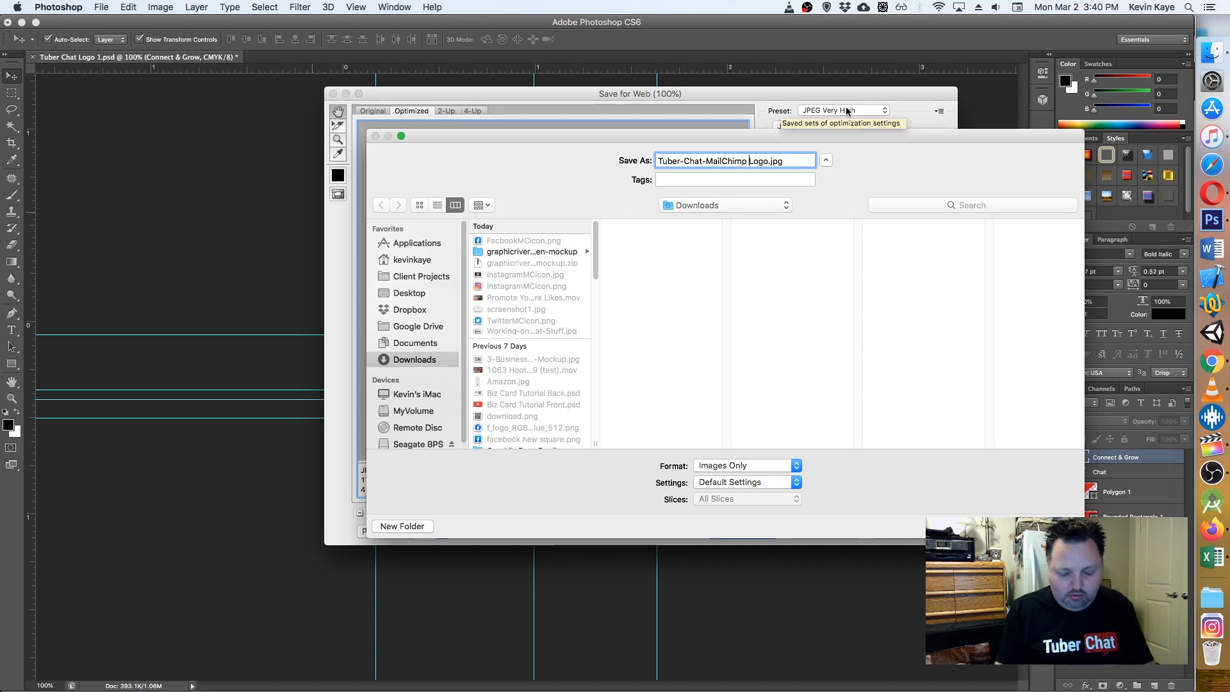
pyautogui.press('BackSpace')
pyautogui.write('-')
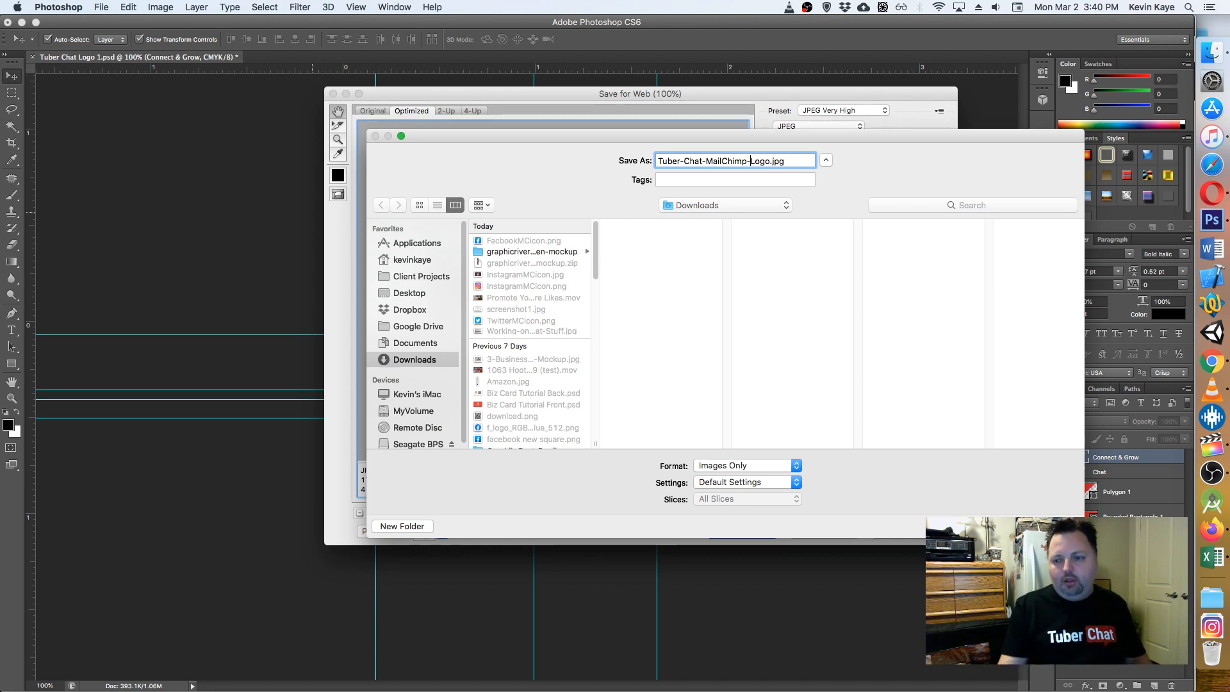
pyautogui.press('Return')
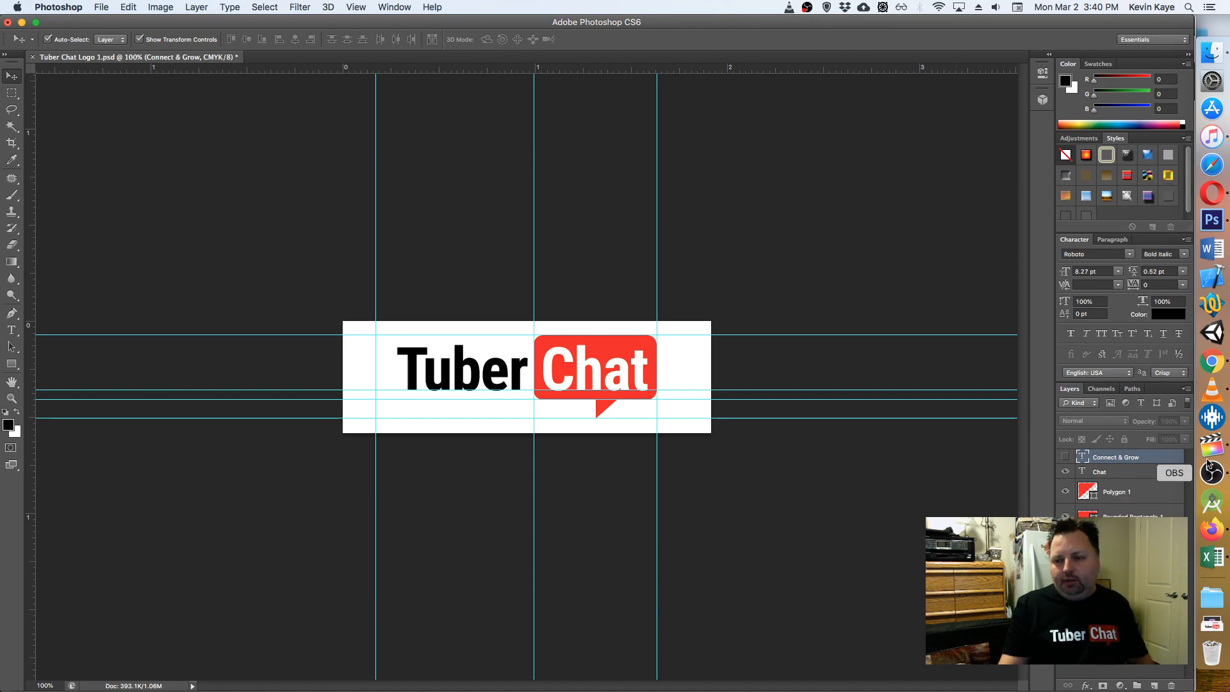
# - Switch to the Mailchimp campaign in Firefox and upload Tuber-Chat-MailChimp-Logo.jpg from Downloads as the header logo's replacement
pyautogui.click(1212, 529)
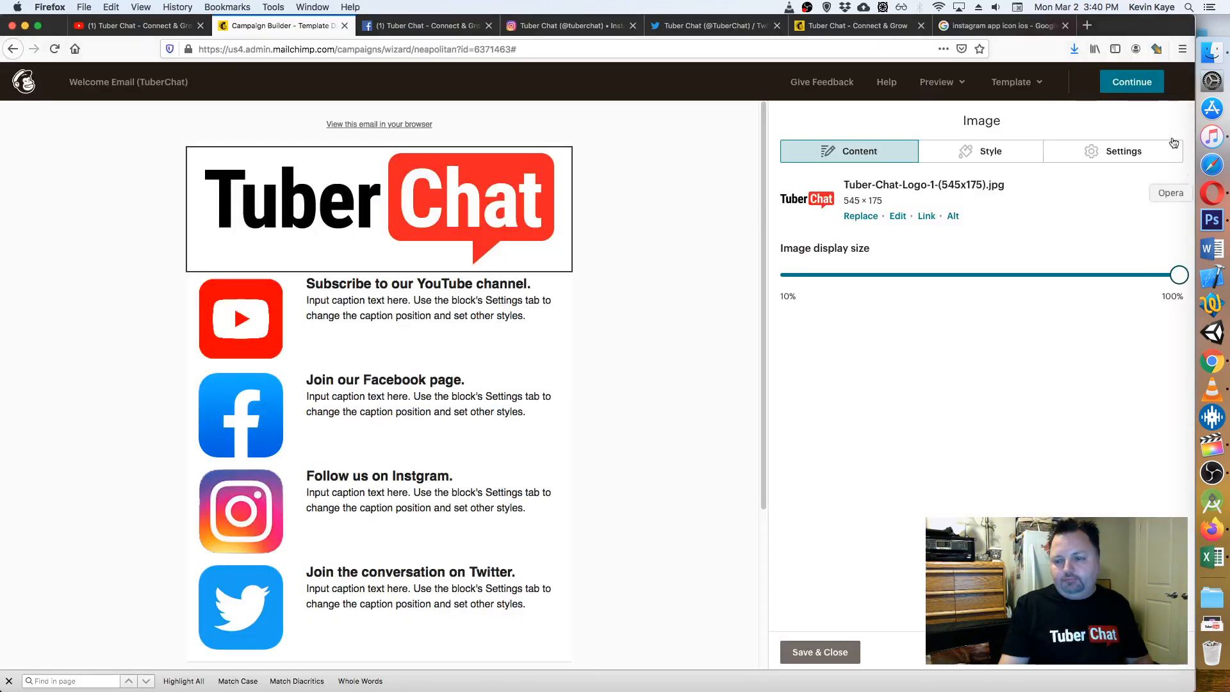
pyautogui.click(874, 216)
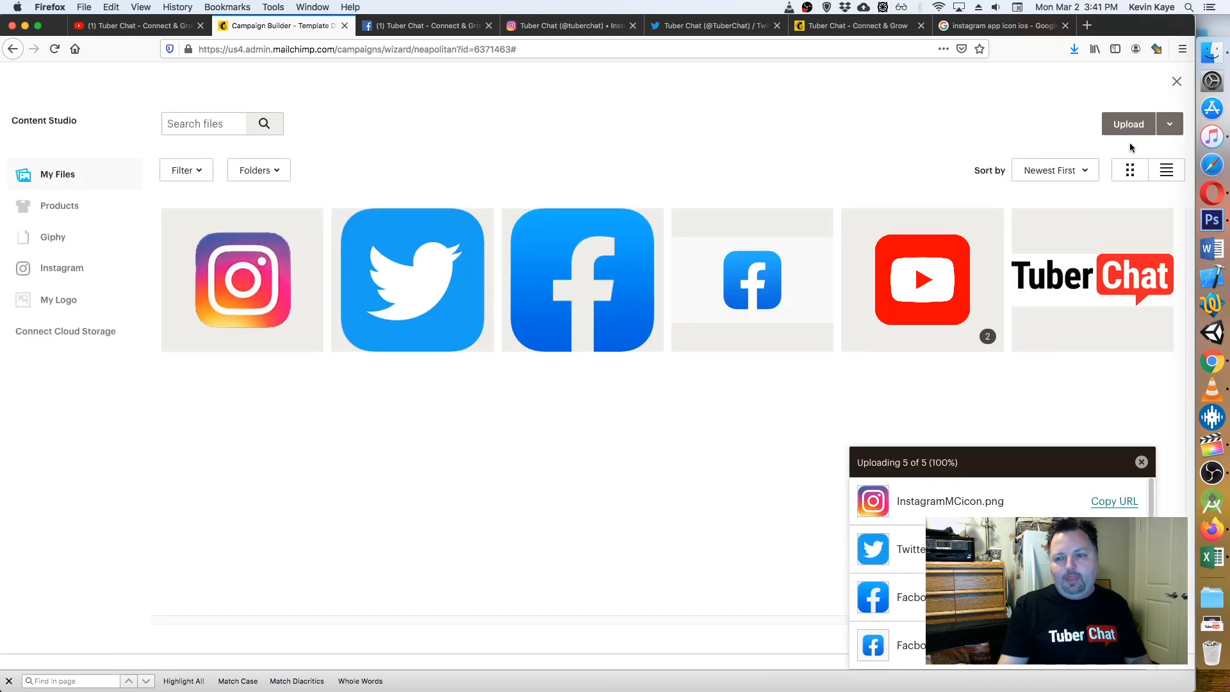
pyautogui.click(1127, 126)
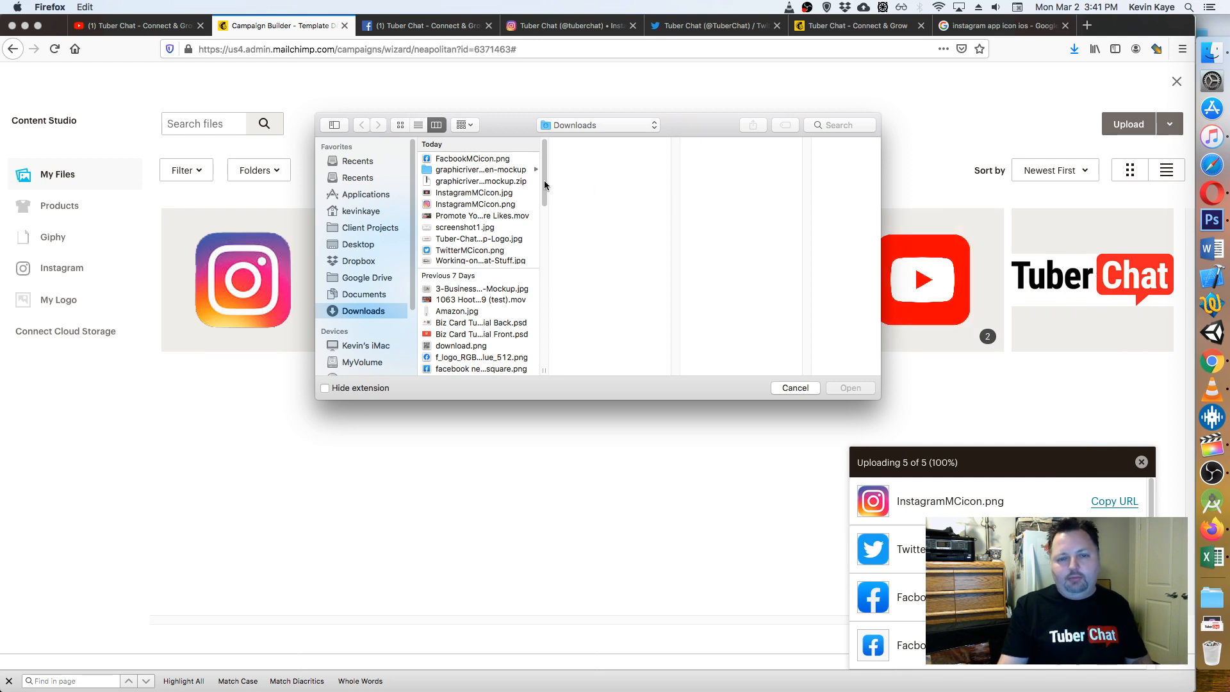
pyautogui.scroll(-3, 545, 186)
pyautogui.scroll(3, 546, 188)
pyautogui.scroll(-1, 548, 191)
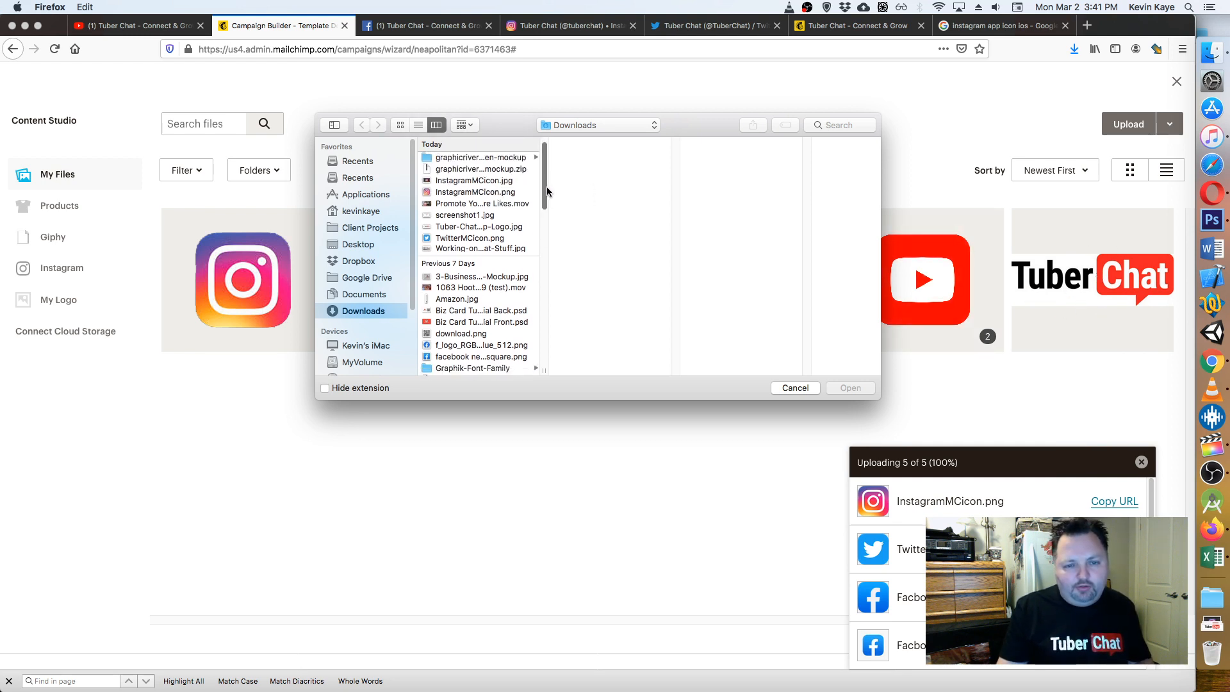
pyautogui.scroll(1, 546, 188)
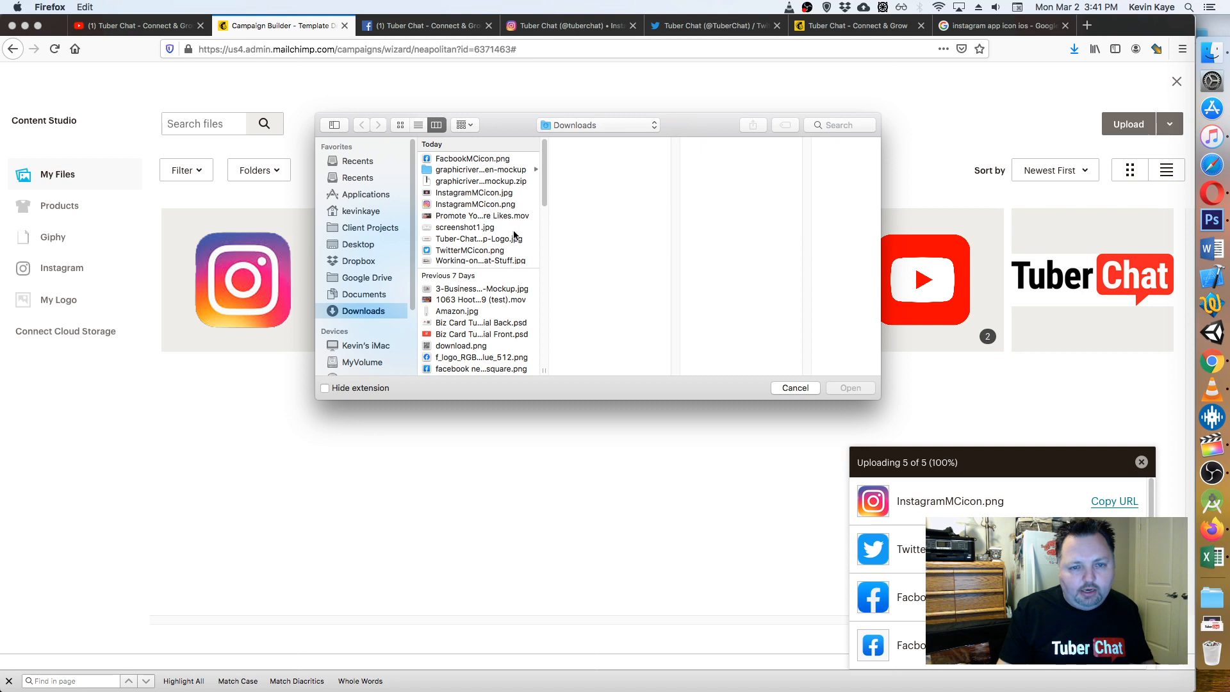
pyautogui.click(510, 240)
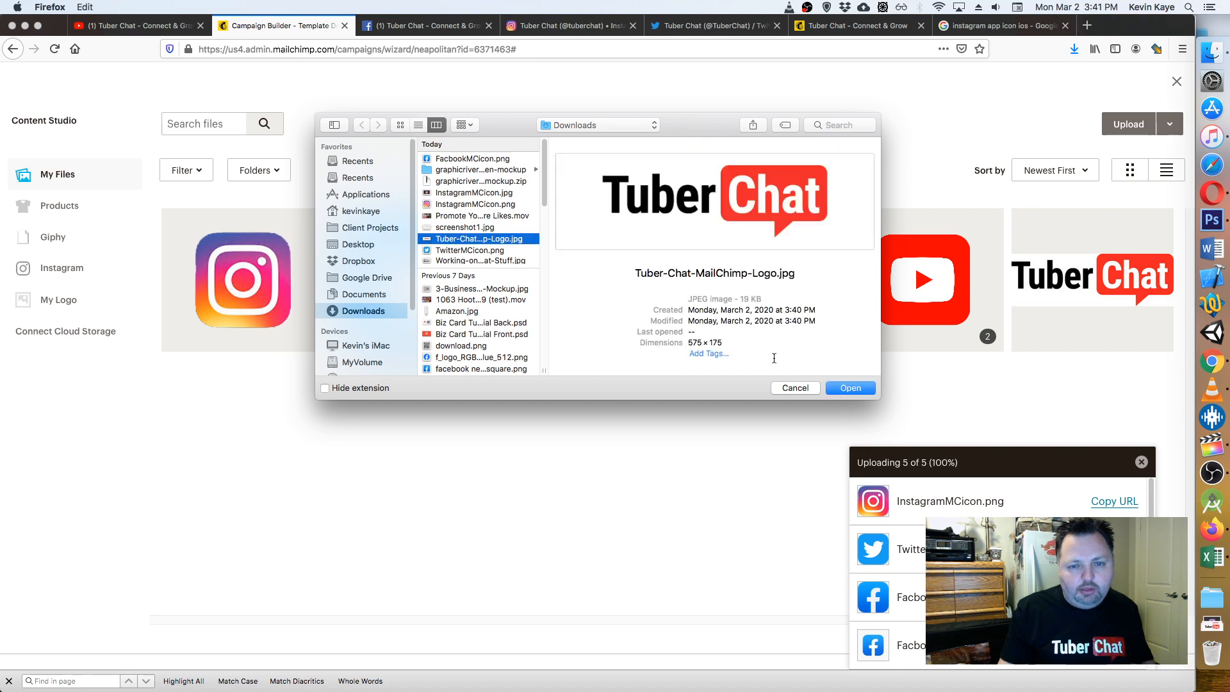
pyautogui.click(846, 394)
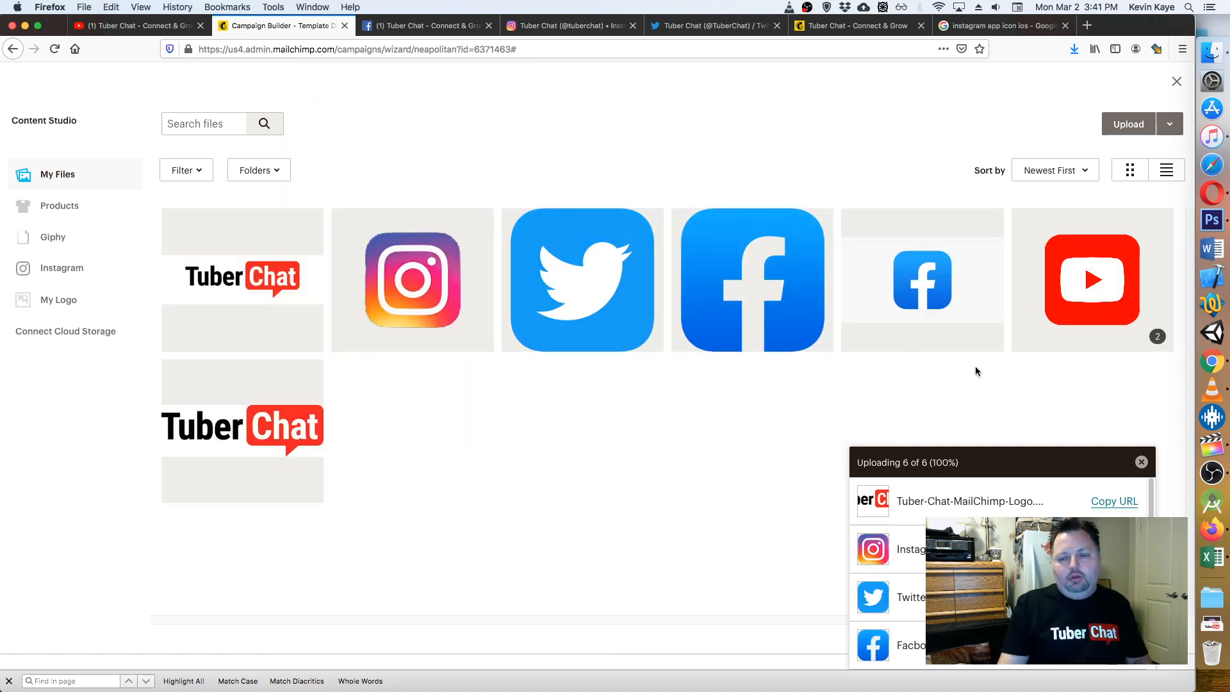
# - Insert the uploaded Tuber-Chat-MailChimp-Logo.jpg into the header image block and review the email layout
pyautogui.click(216, 272)
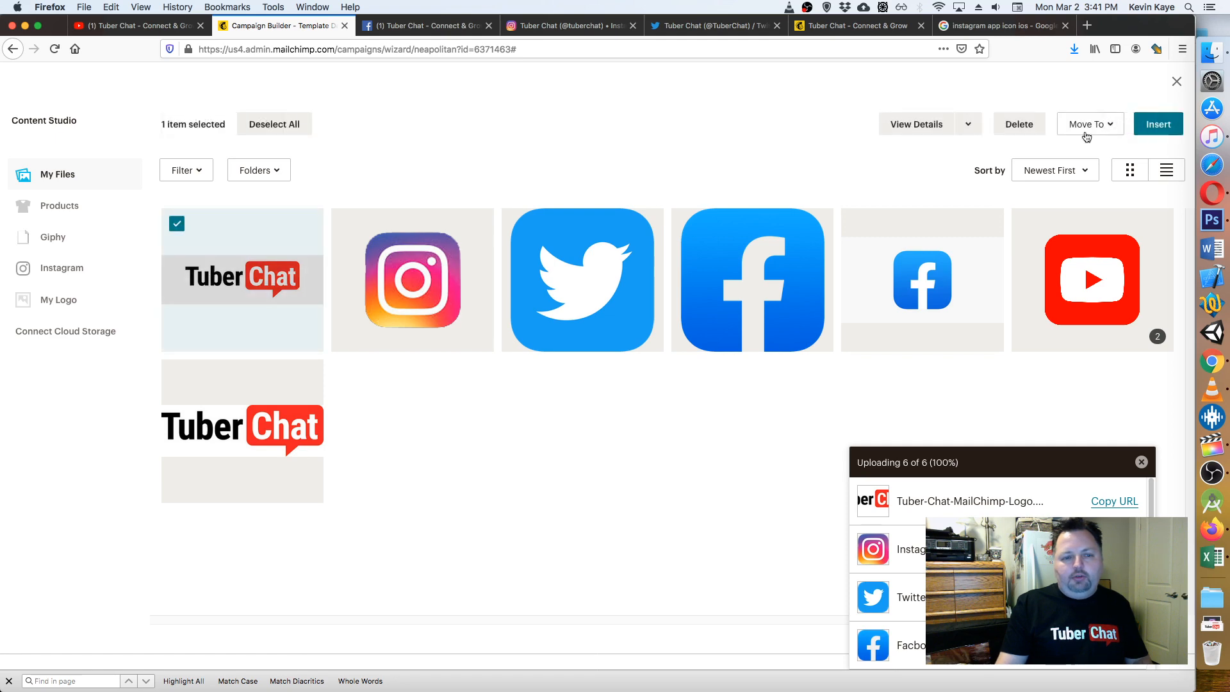
pyautogui.click(1158, 123)
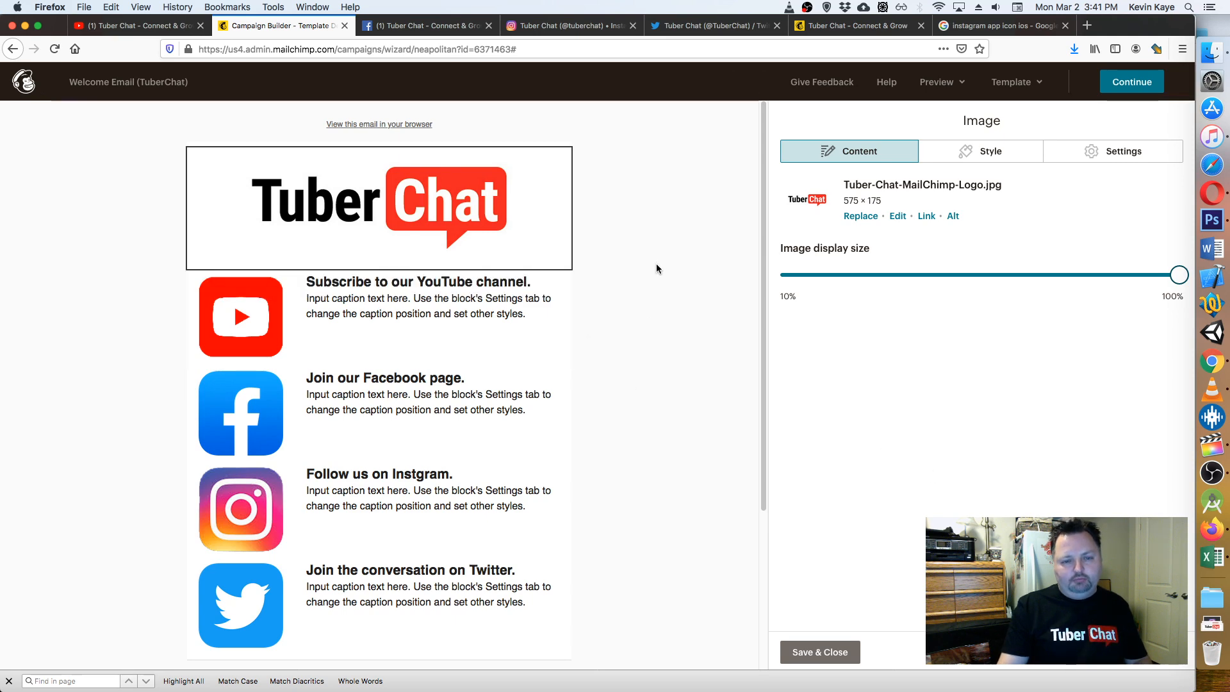
pyautogui.scroll(-5, 653, 270)
pyautogui.scroll(5, 654, 269)
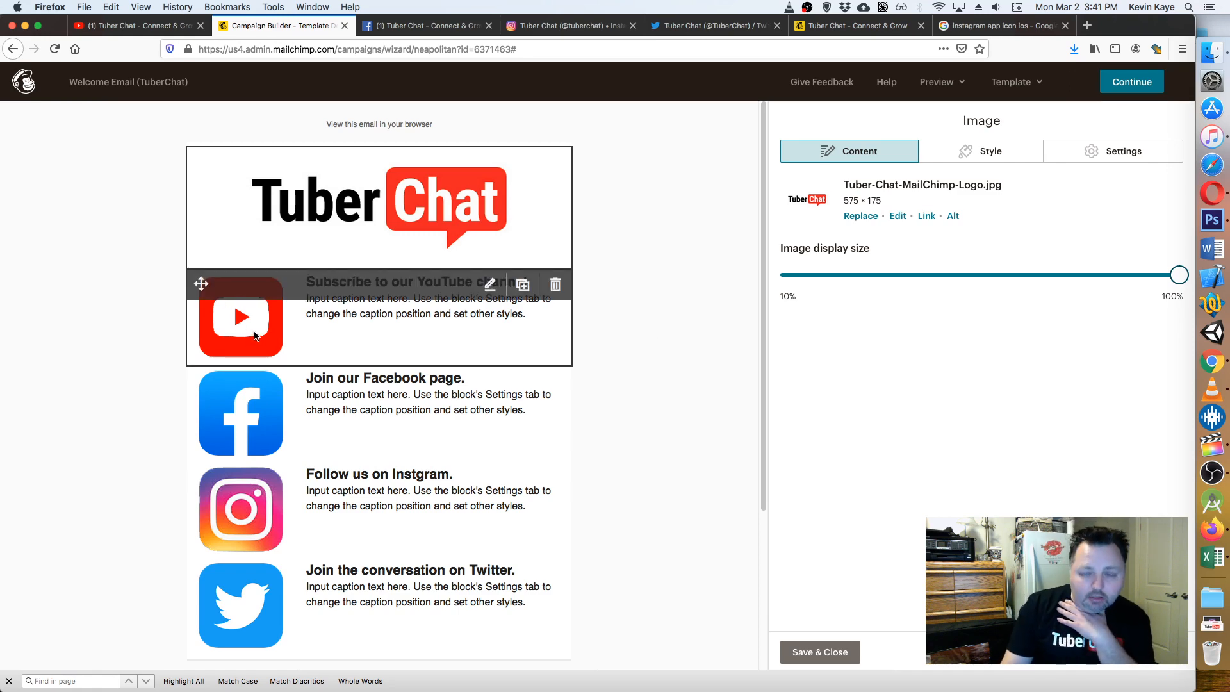
# - Replace "Follow" with "Engage with" in the Instagram block's heading, then save and close the block
pyautogui.click(364, 298)
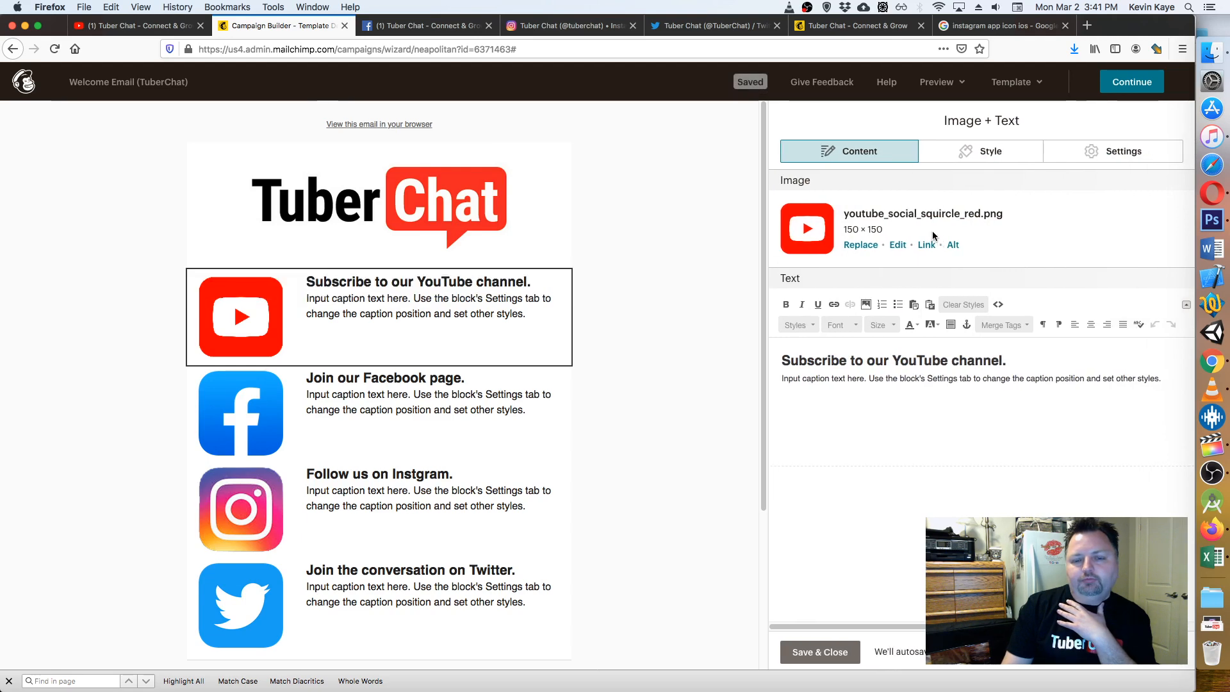
pyautogui.click(332, 495)
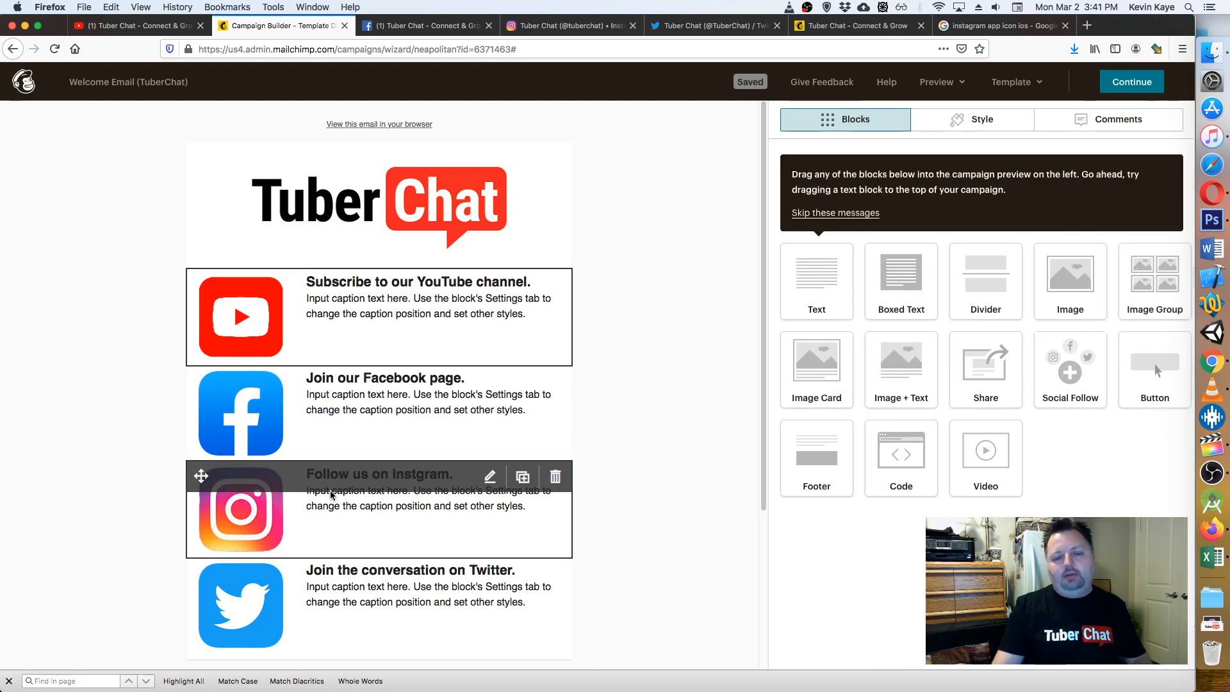
pyautogui.moveTo(829, 361); pyautogui.dragTo(802, 361)
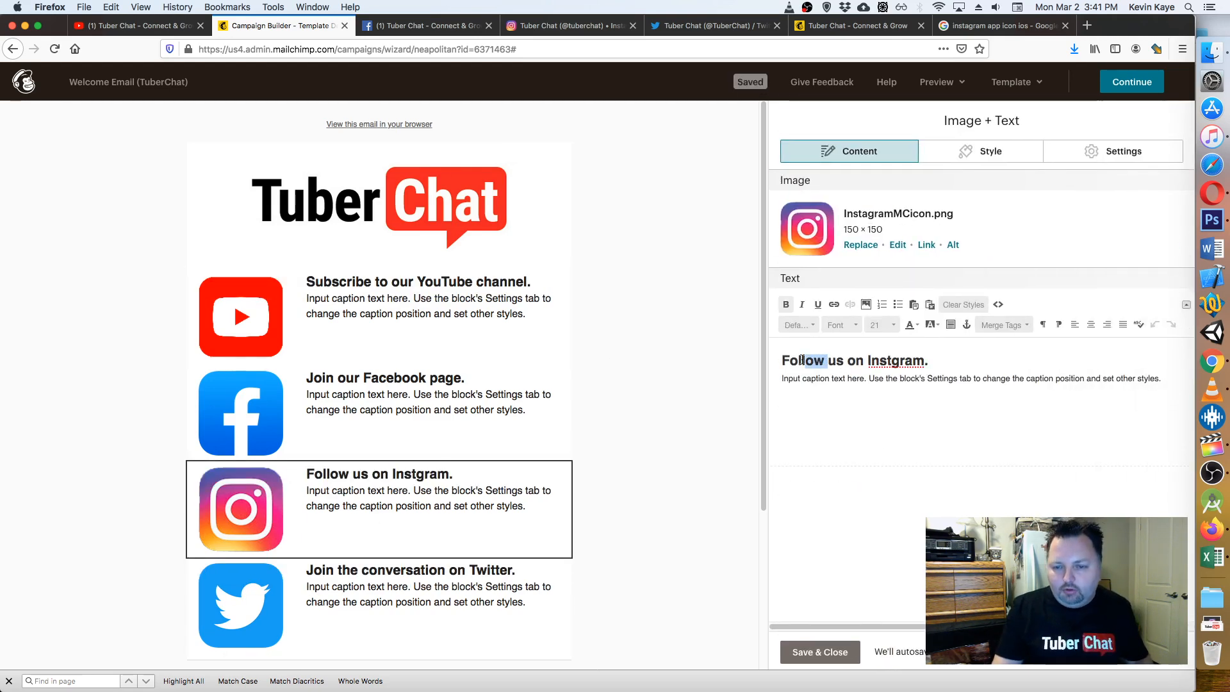
pyautogui.doubleClick(801, 358)
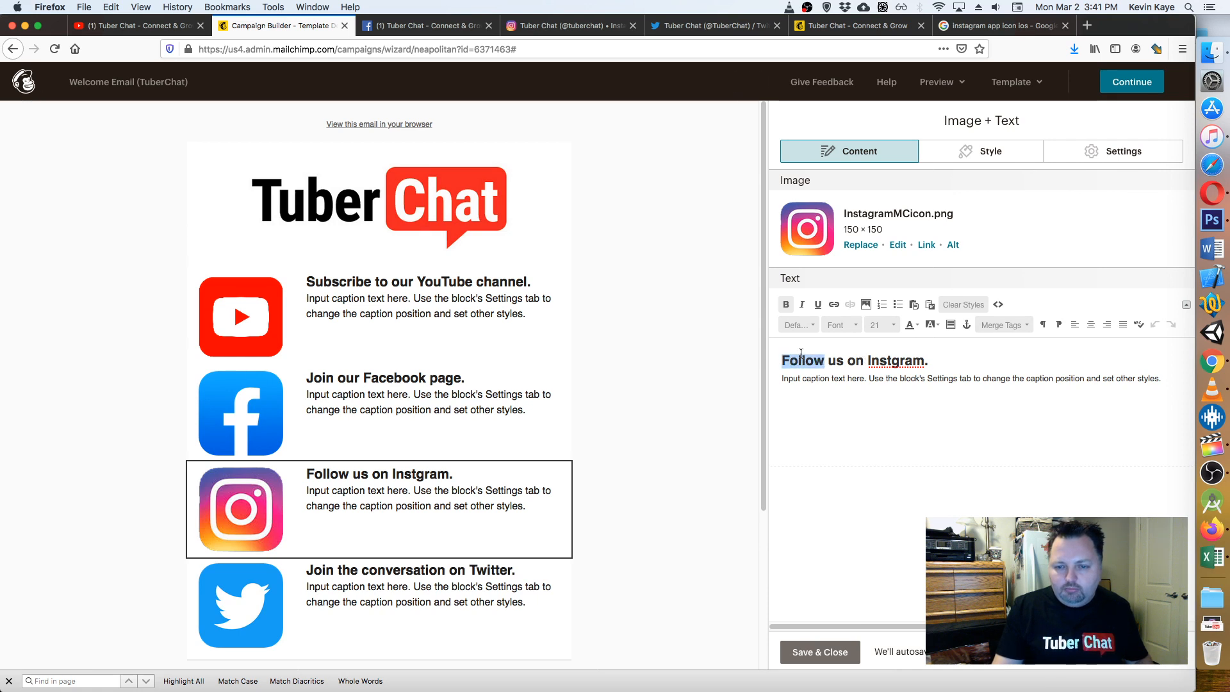
pyautogui.write('Engage')
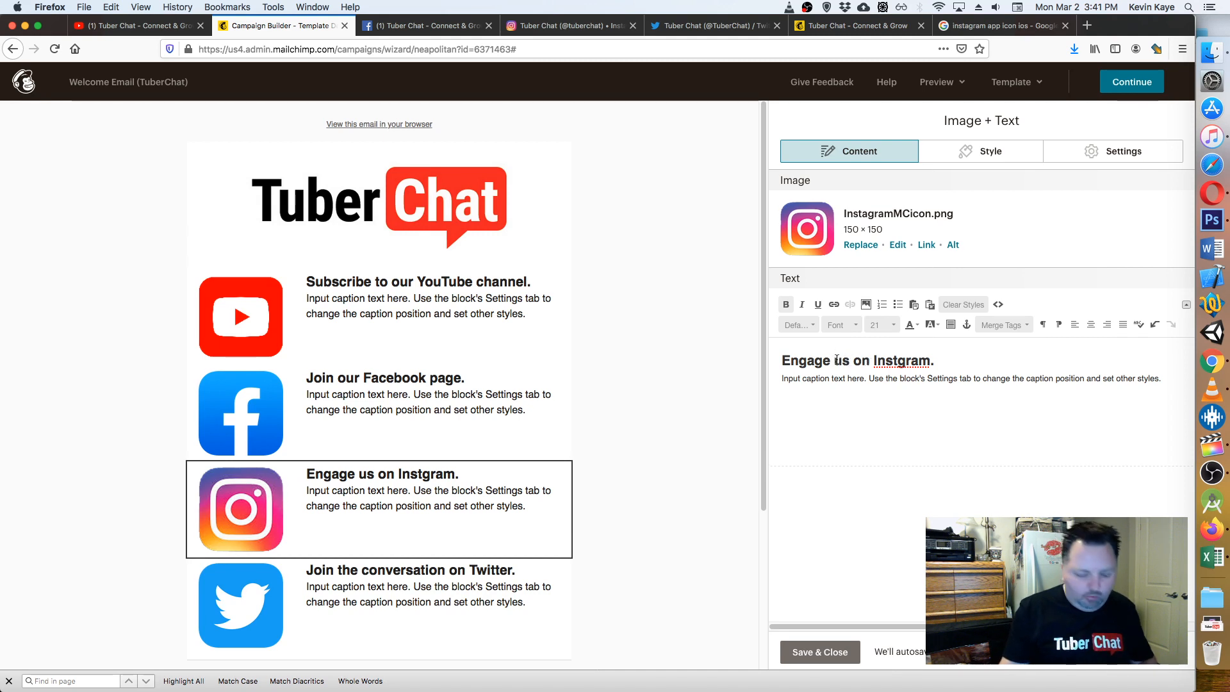
pyautogui.write(' with')
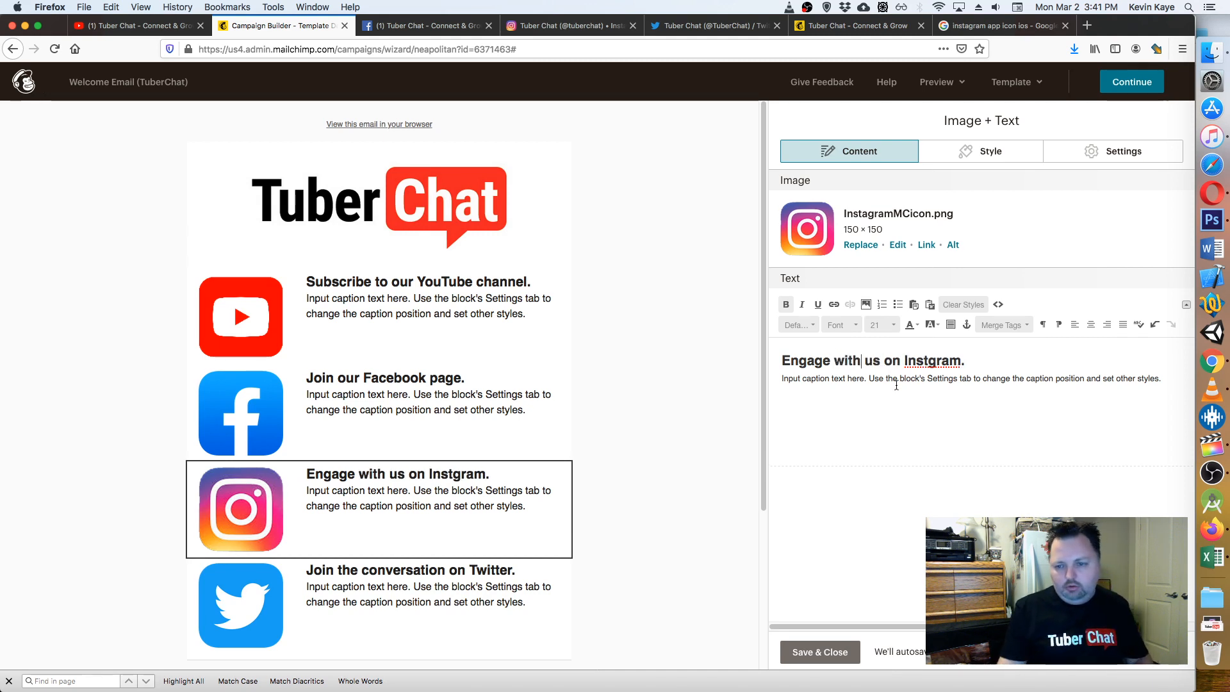
pyautogui.click(811, 654)
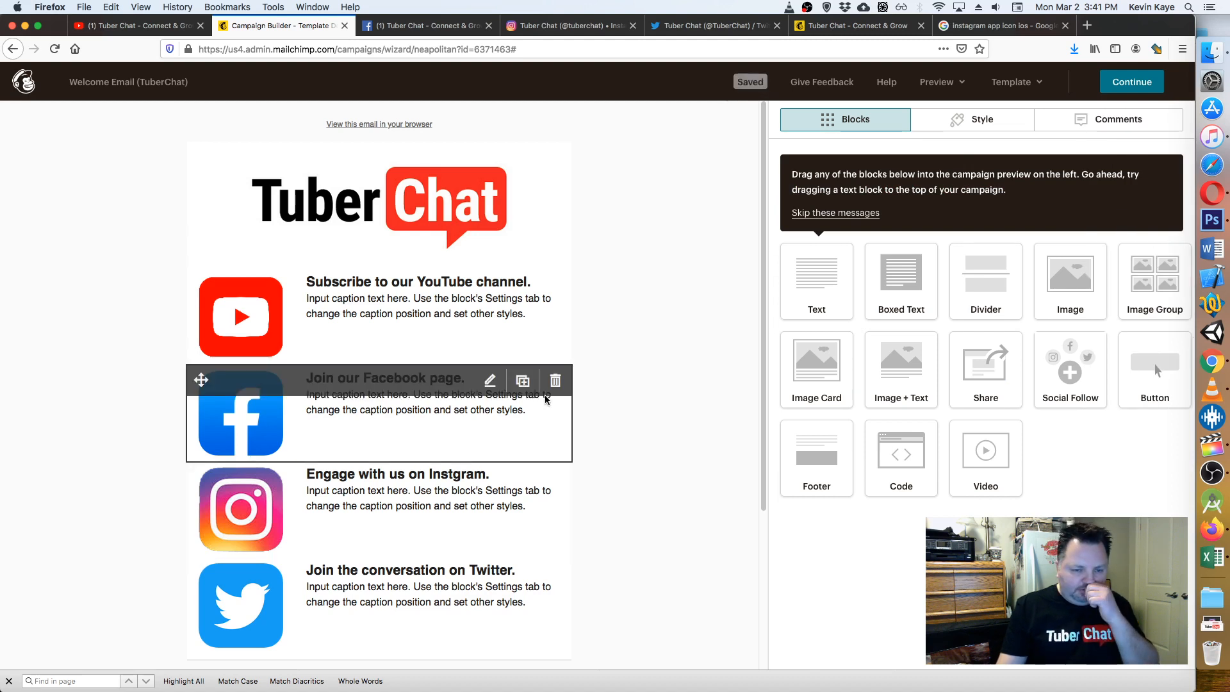
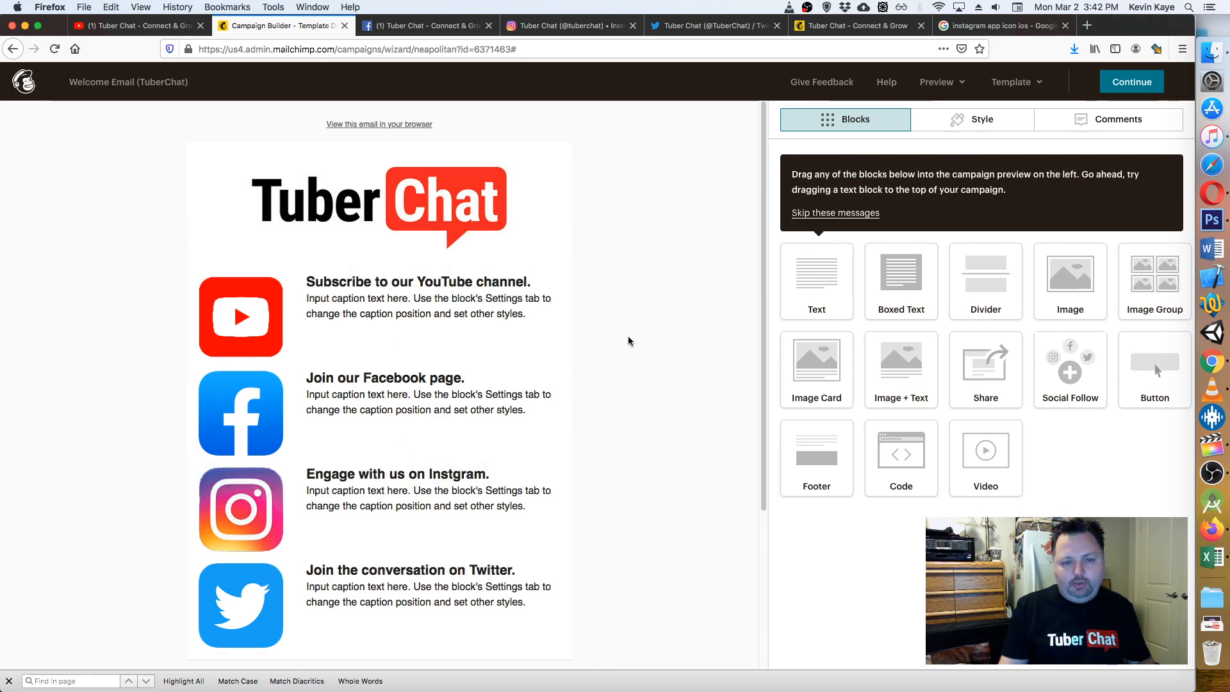
# - Resize the YouTube icon in its image and text block to 100 × 100 with dimensions locked, and save it
pyautogui.click(490, 285)
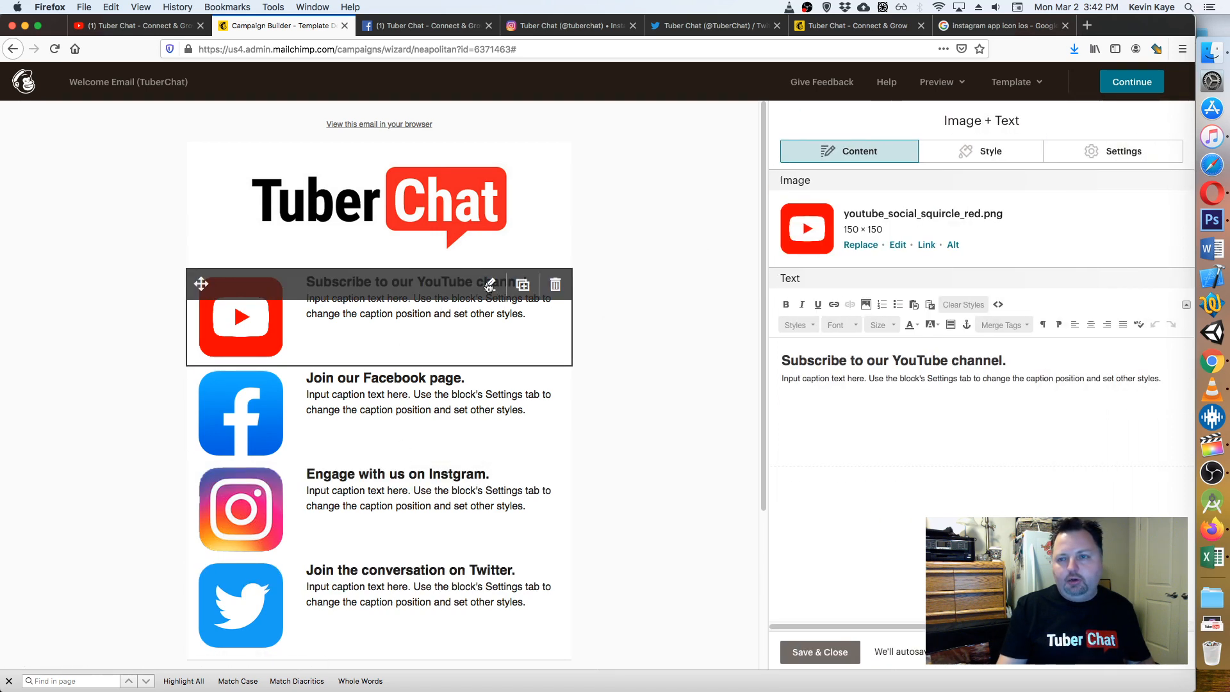
pyautogui.click(898, 246)
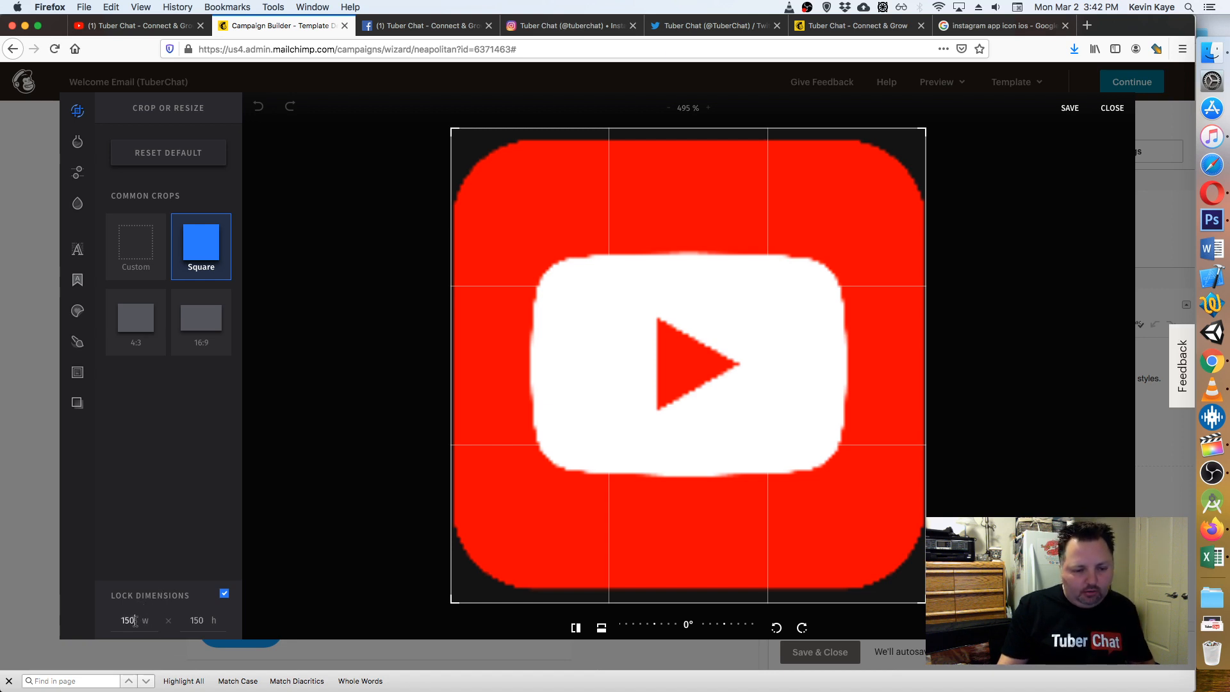
pyautogui.write('1')
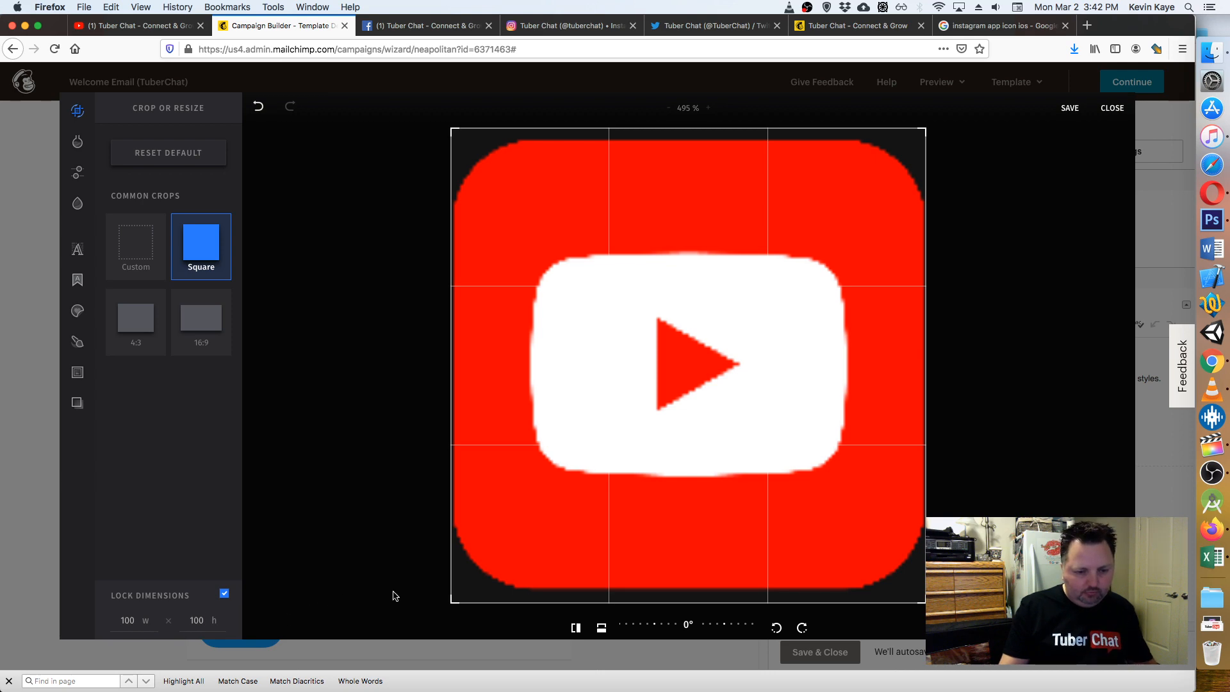
pyautogui.click(1068, 108)
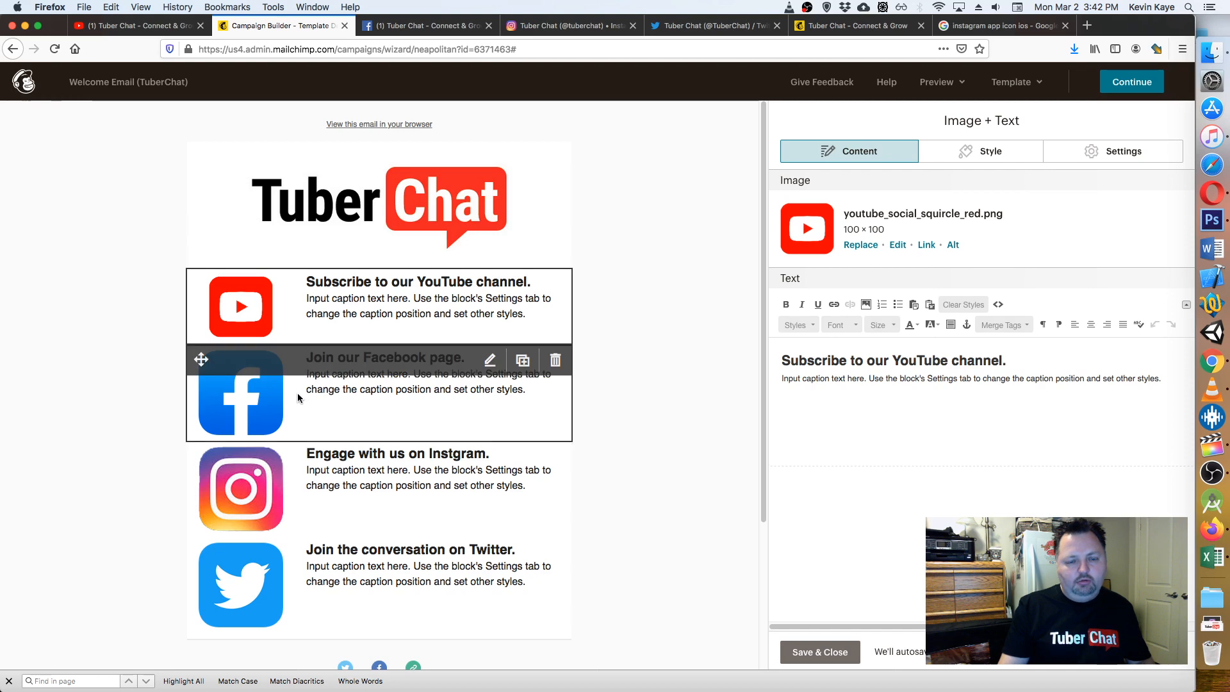
# - Open the Facebook block, resize its icon to 100 × 100, and save the edited image
pyautogui.click(264, 397)
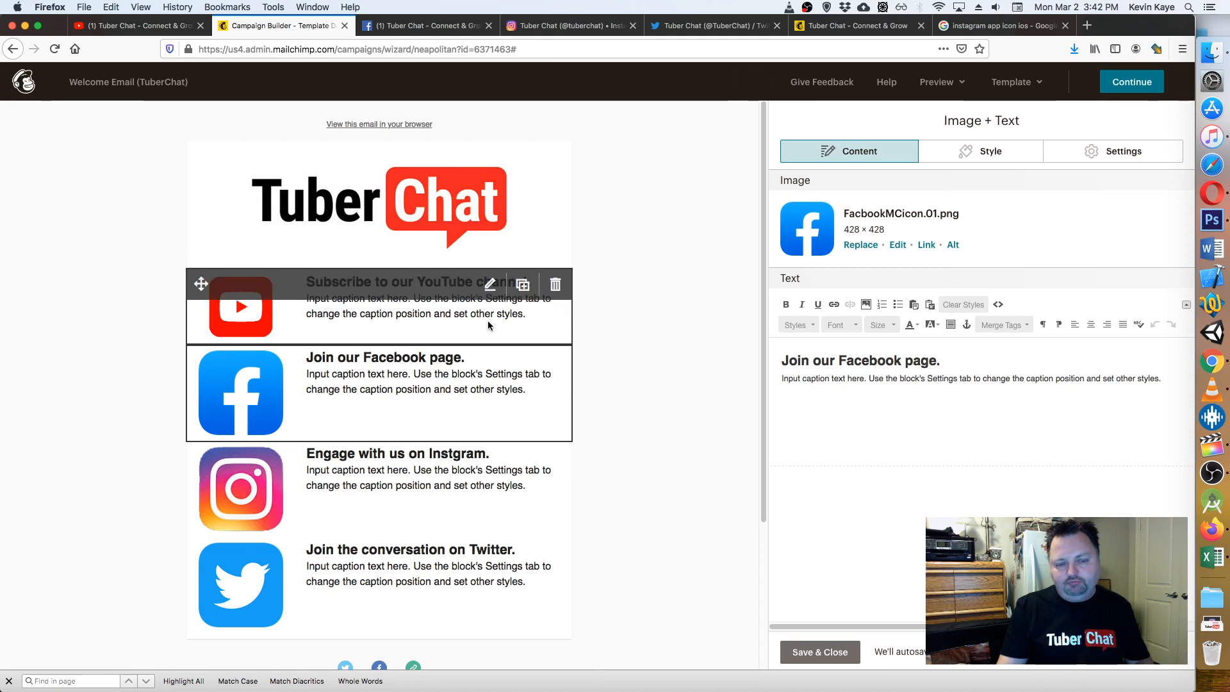
pyautogui.click(895, 245)
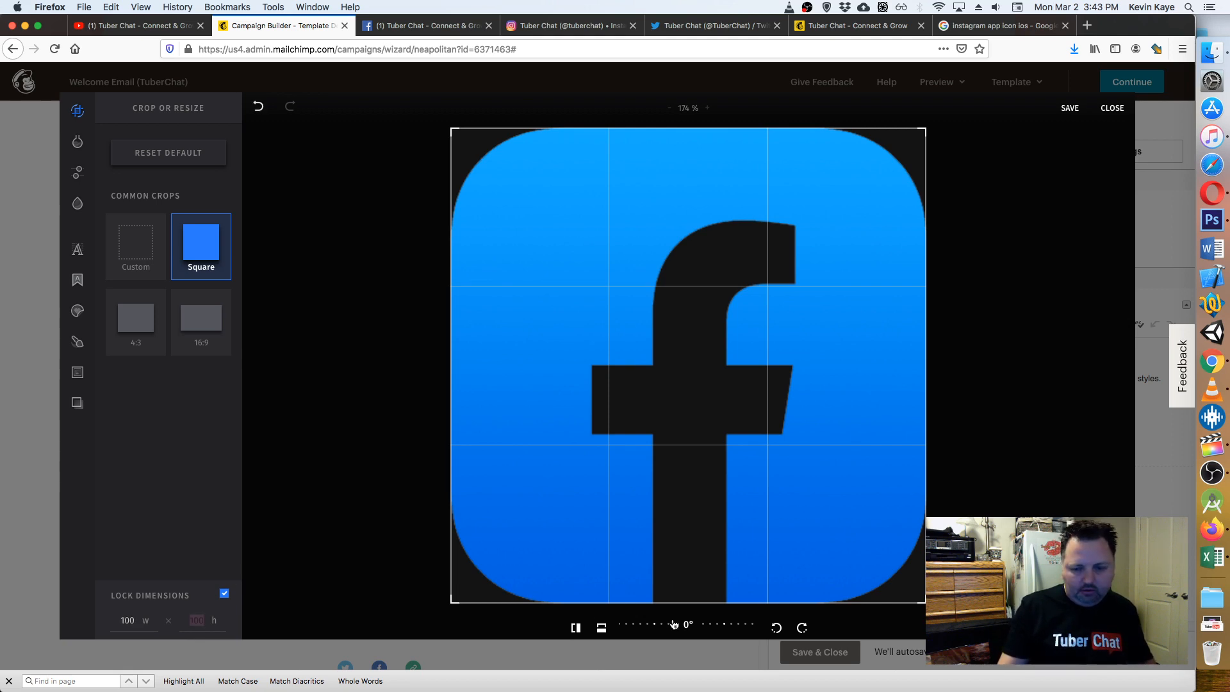
pyautogui.click(1074, 107)
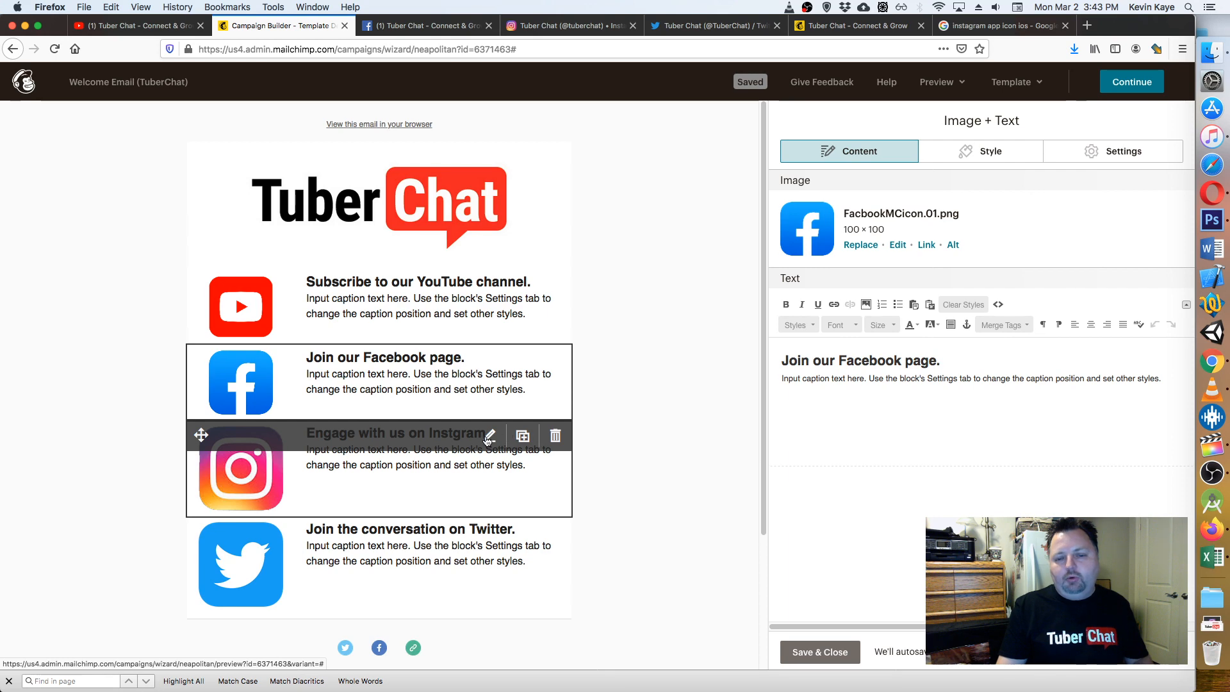
# - Resize the Instagram block's icon to 100 × 100 and save the edited image
pyautogui.click(899, 247)
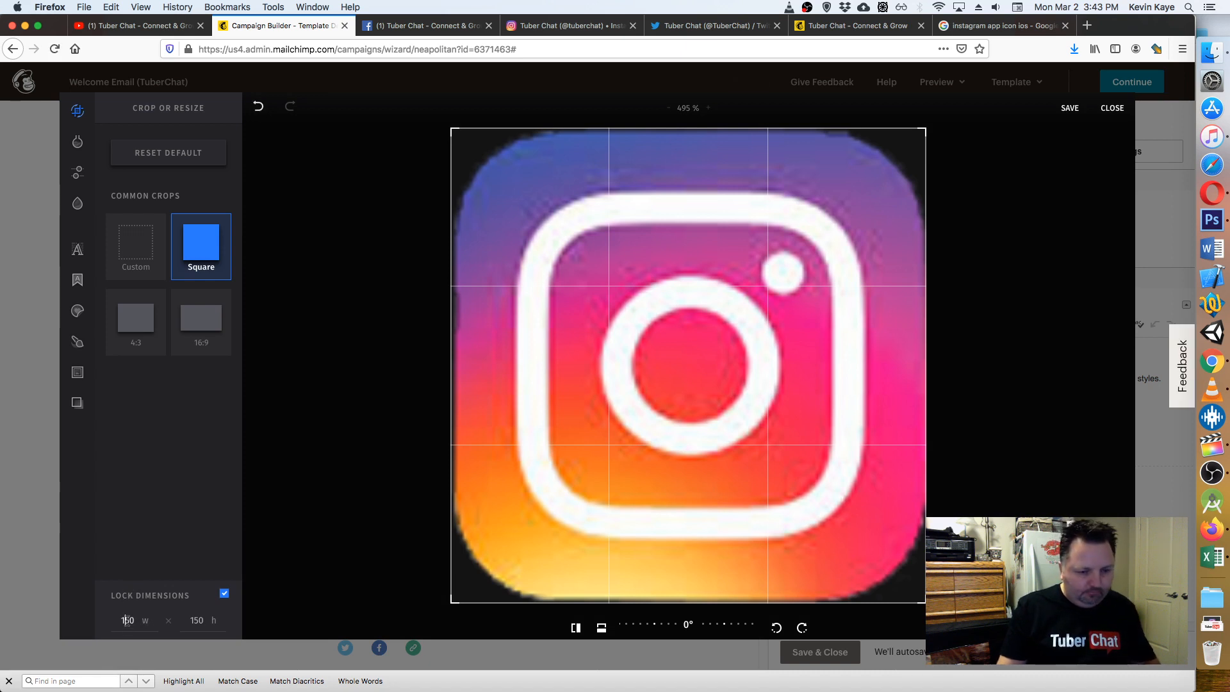
pyautogui.write('1')
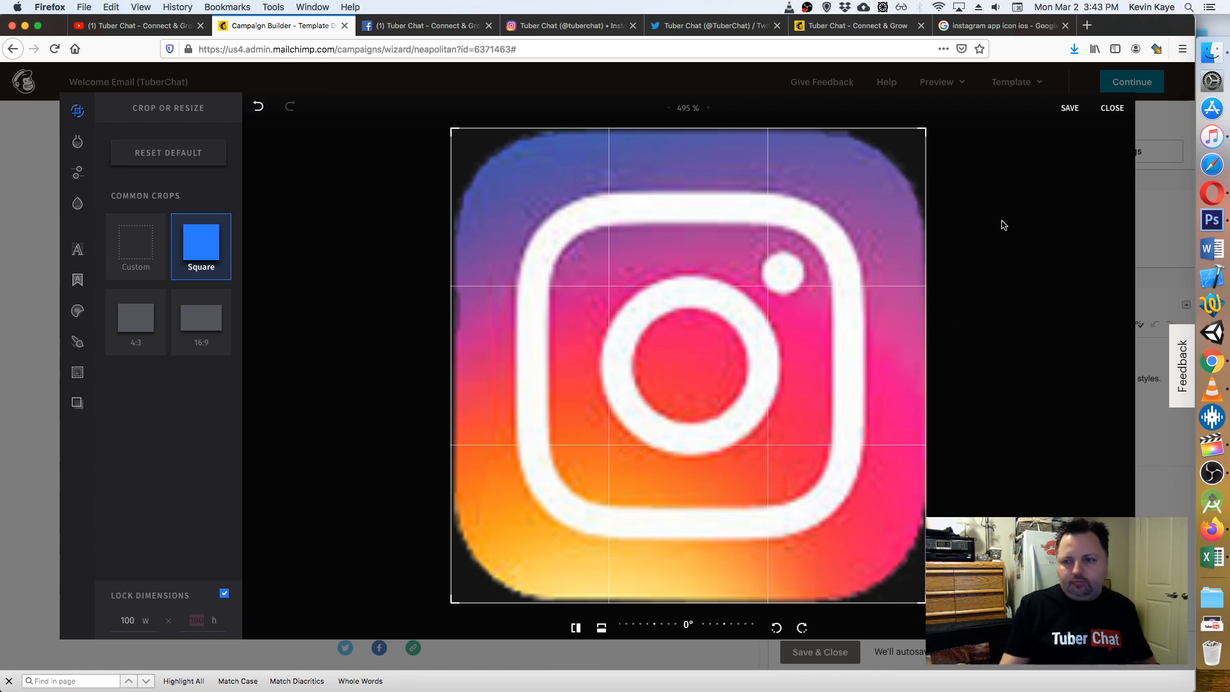
pyautogui.click(1070, 109)
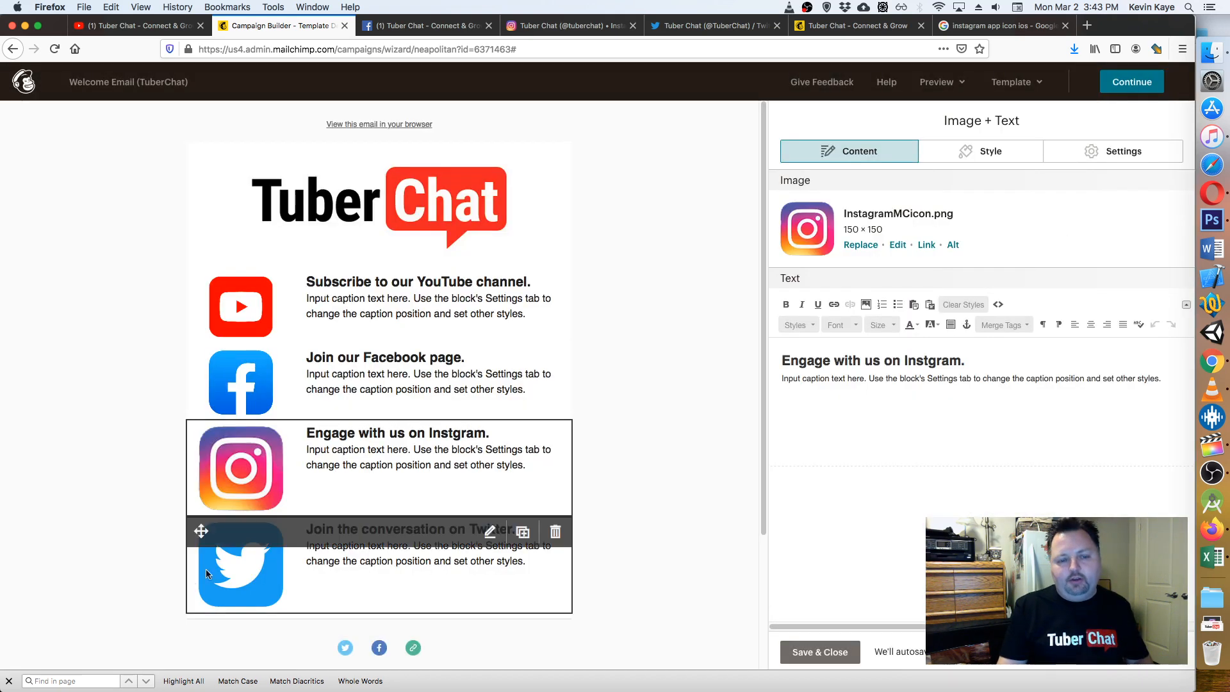
# - Open the Twitter block, resize its icon to 100 × 100, and save the edited image
pyautogui.click(490, 511)
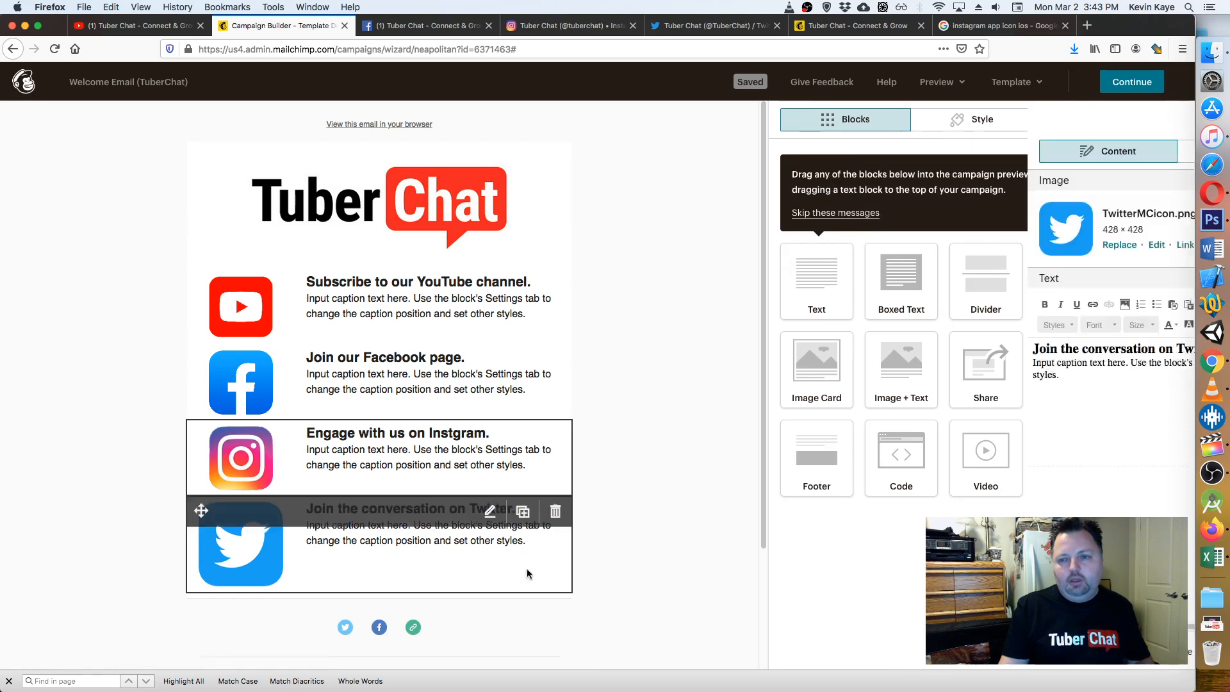
pyautogui.click(899, 244)
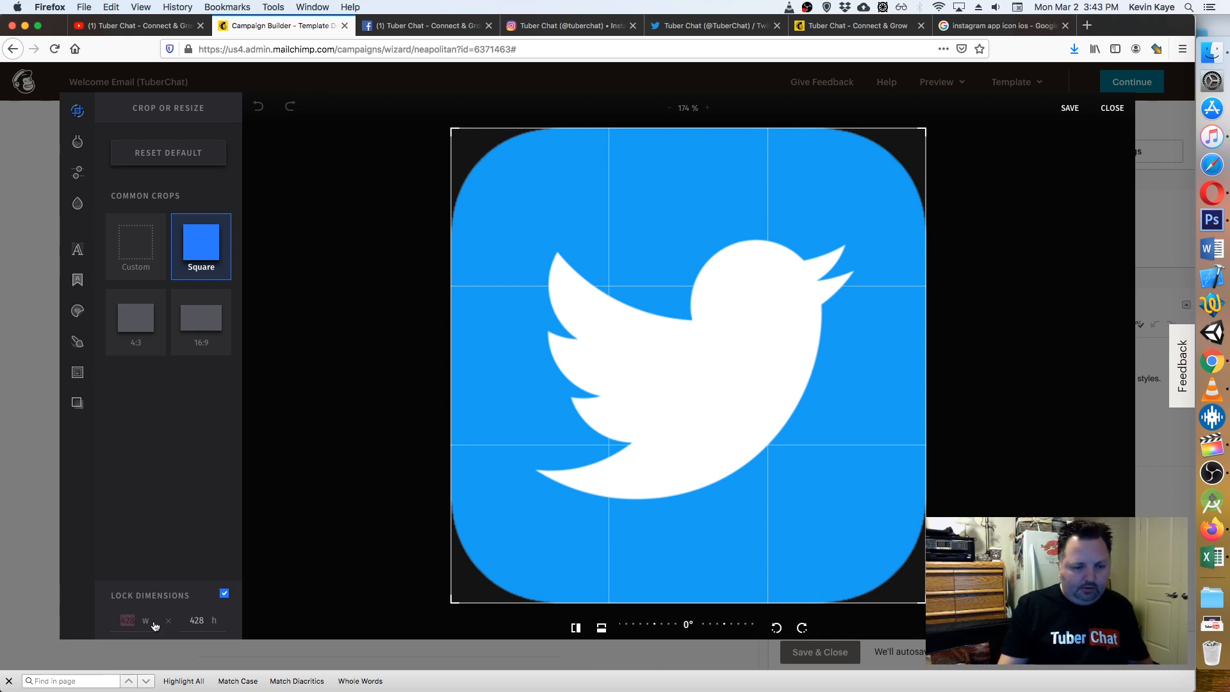
pyautogui.write('100')
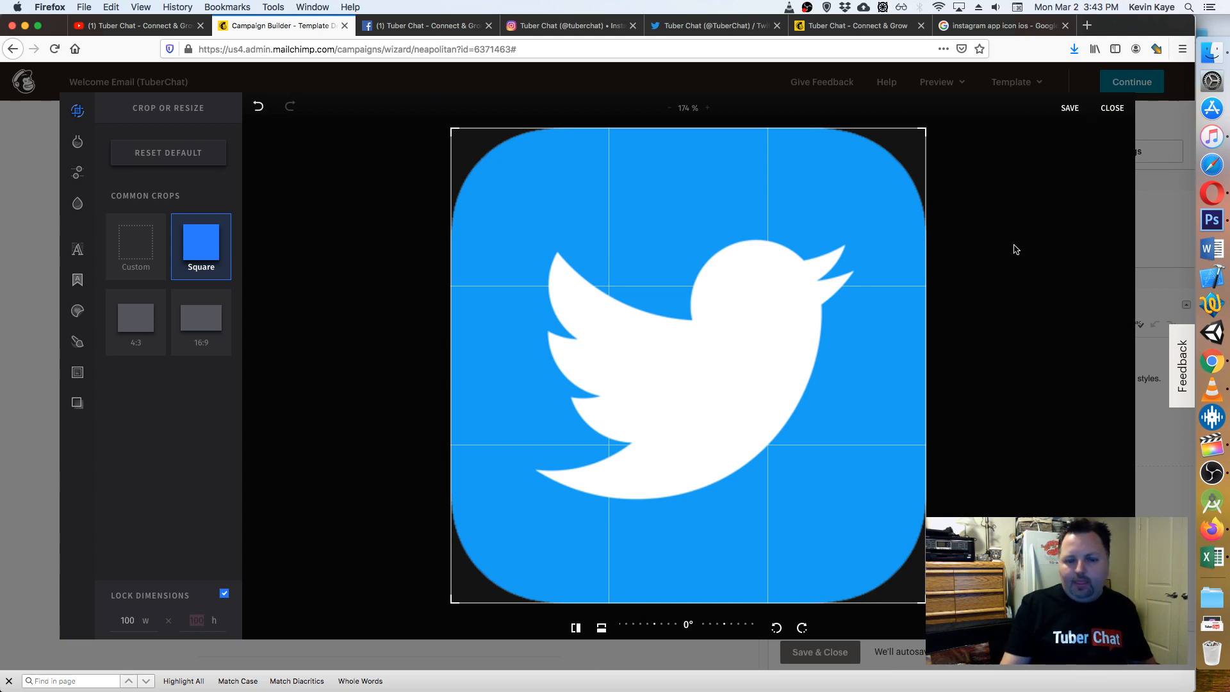
pyautogui.click(1070, 108)
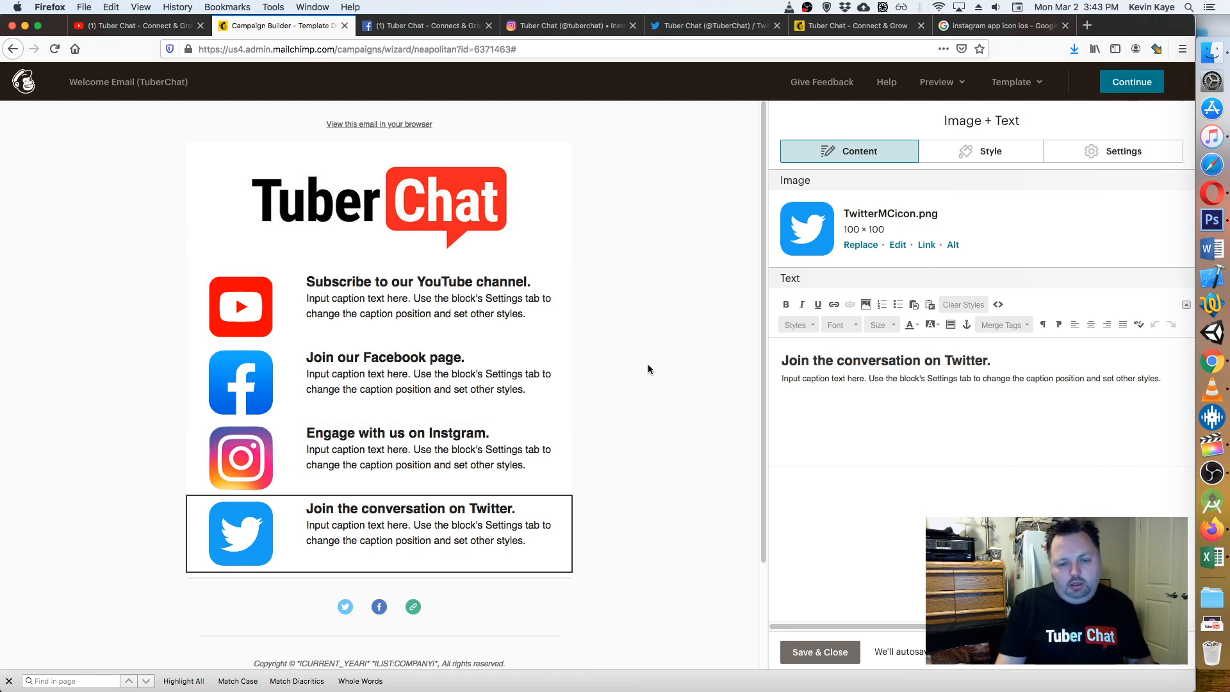
# - Open the Social Follow block below the Twitter block and add another service set to YouTube
pyautogui.scroll(-3, 650, 368)
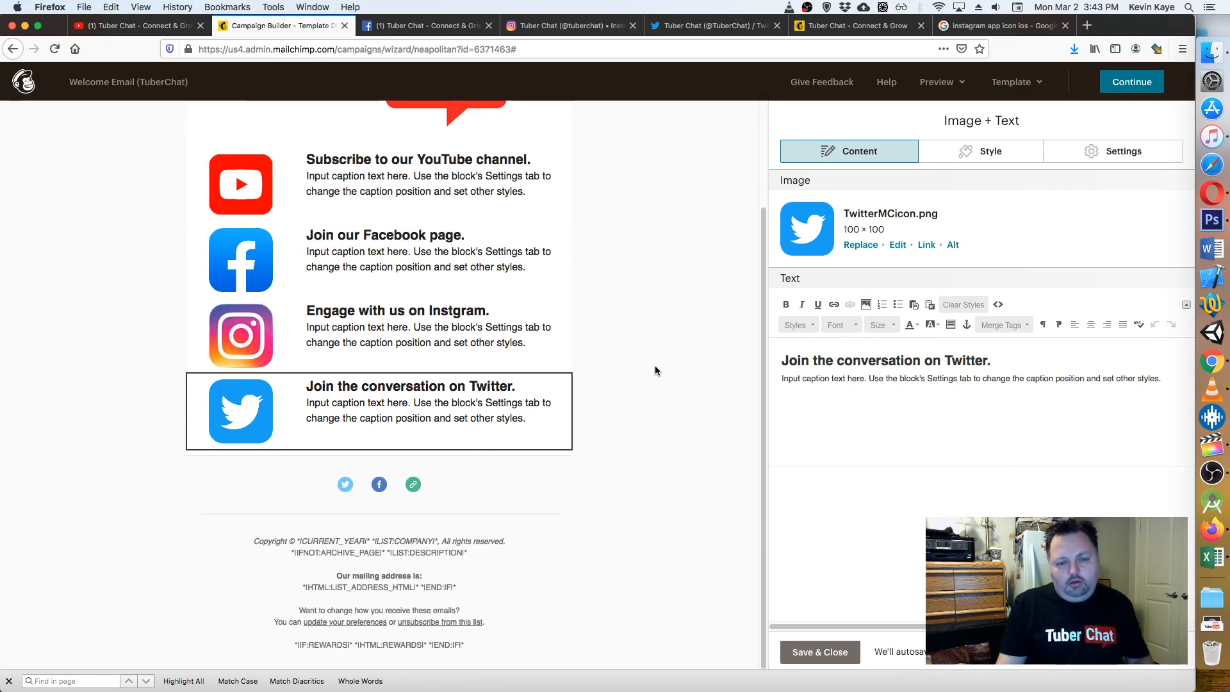
pyautogui.click(399, 484)
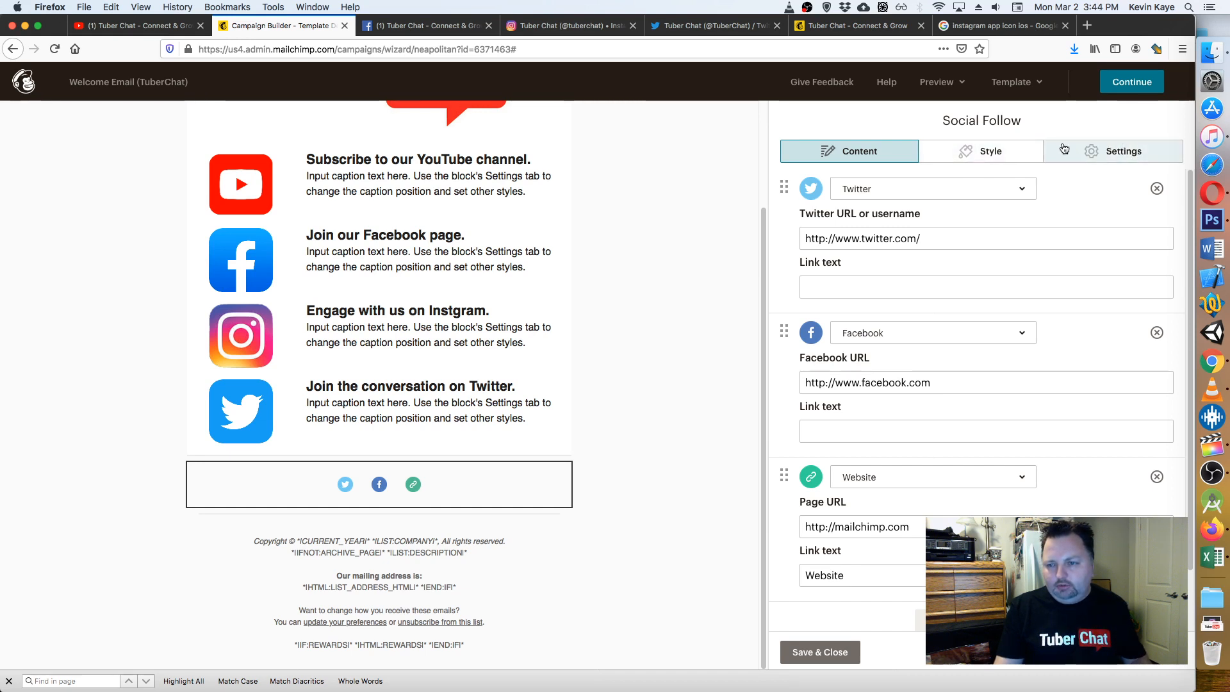
pyautogui.click(853, 615)
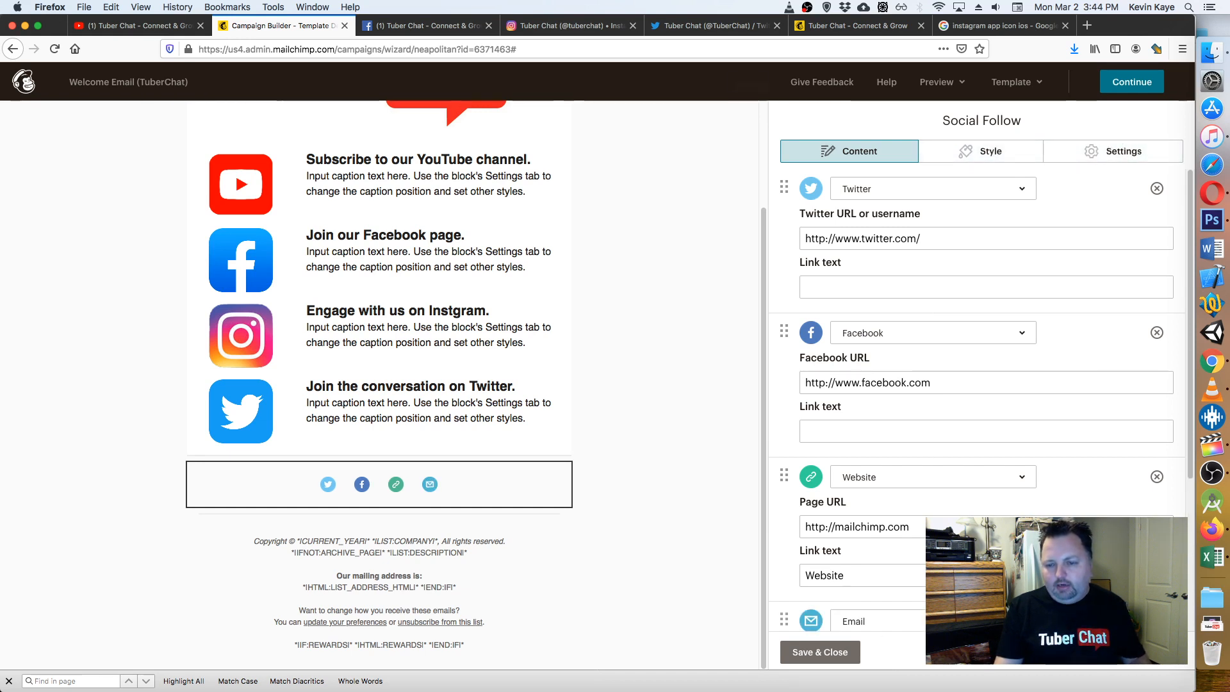
pyautogui.scroll(-3, 995, 509)
pyautogui.click(1009, 484)
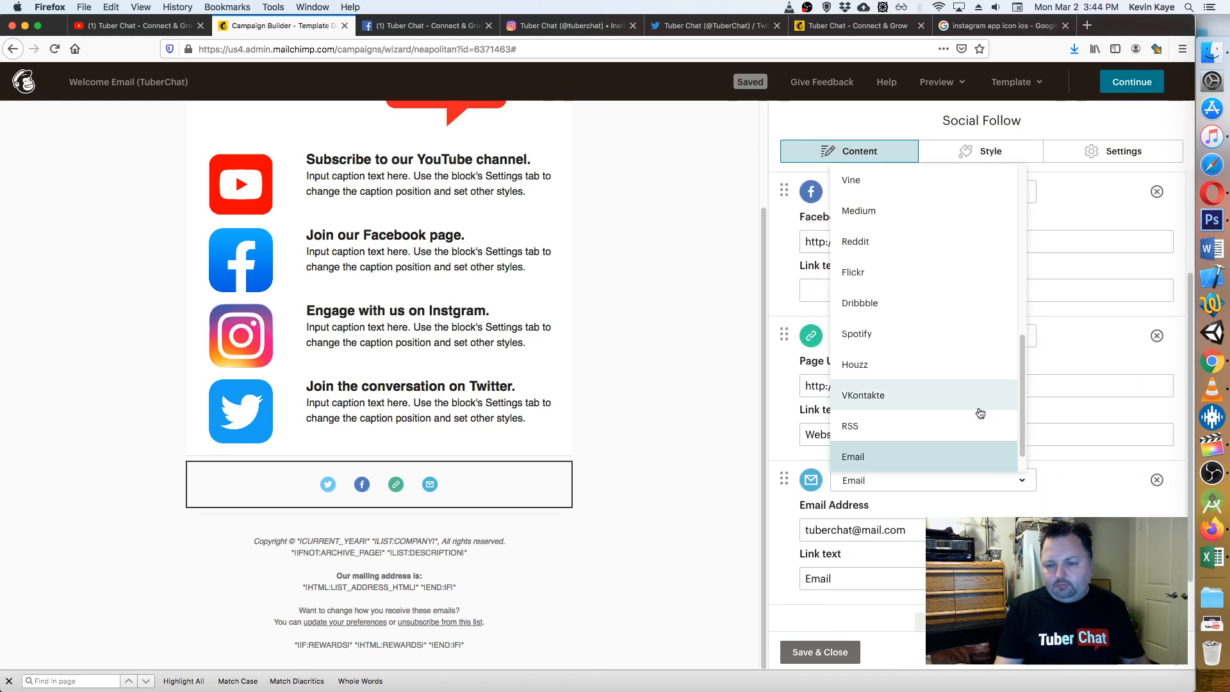
pyautogui.scroll(-1, 979, 410)
pyautogui.scroll(5, 976, 411)
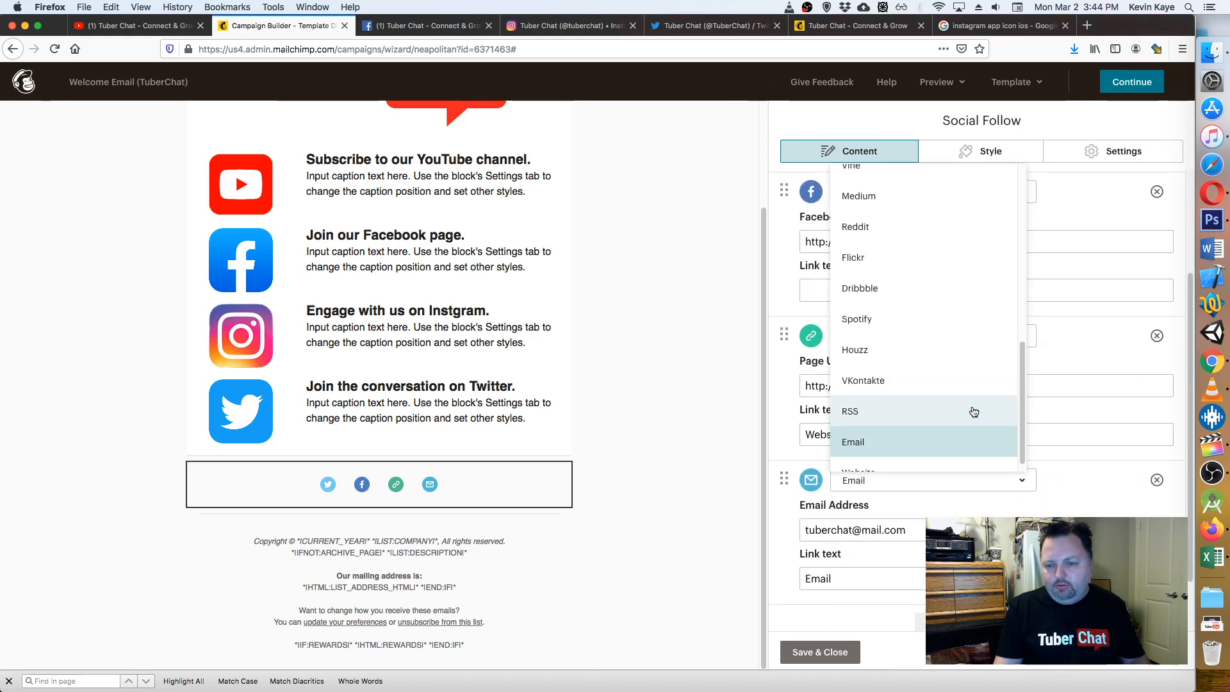
pyautogui.scroll(7, 974, 411)
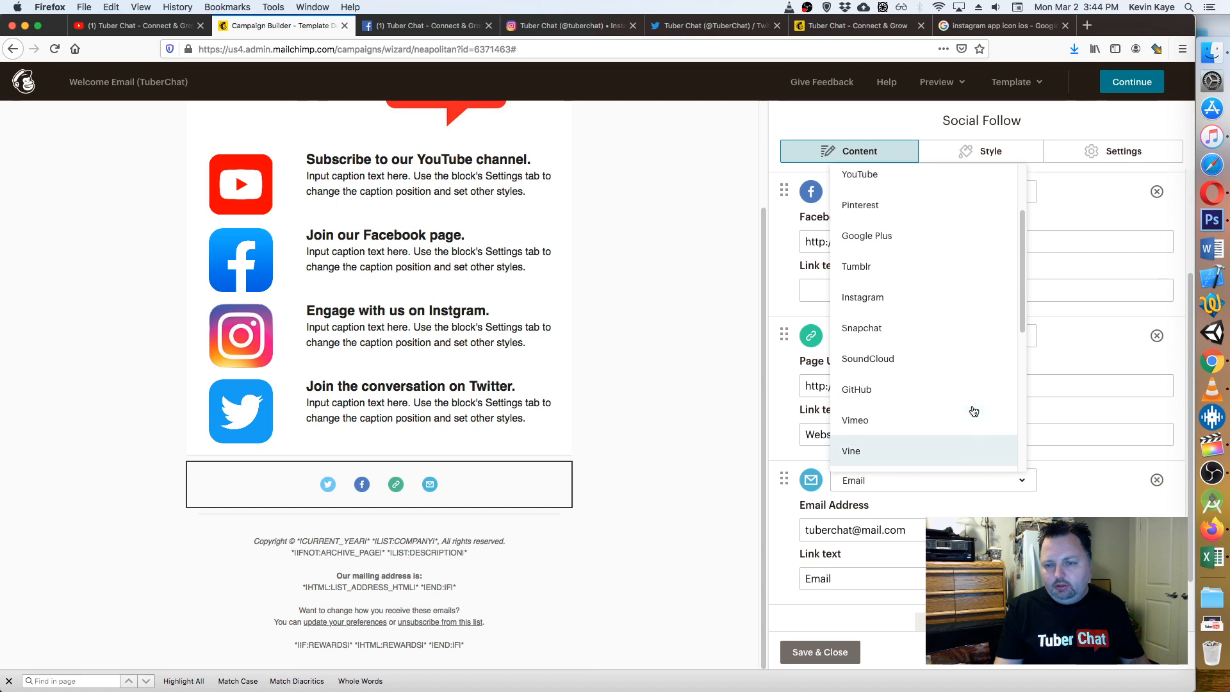
pyautogui.click(943, 273)
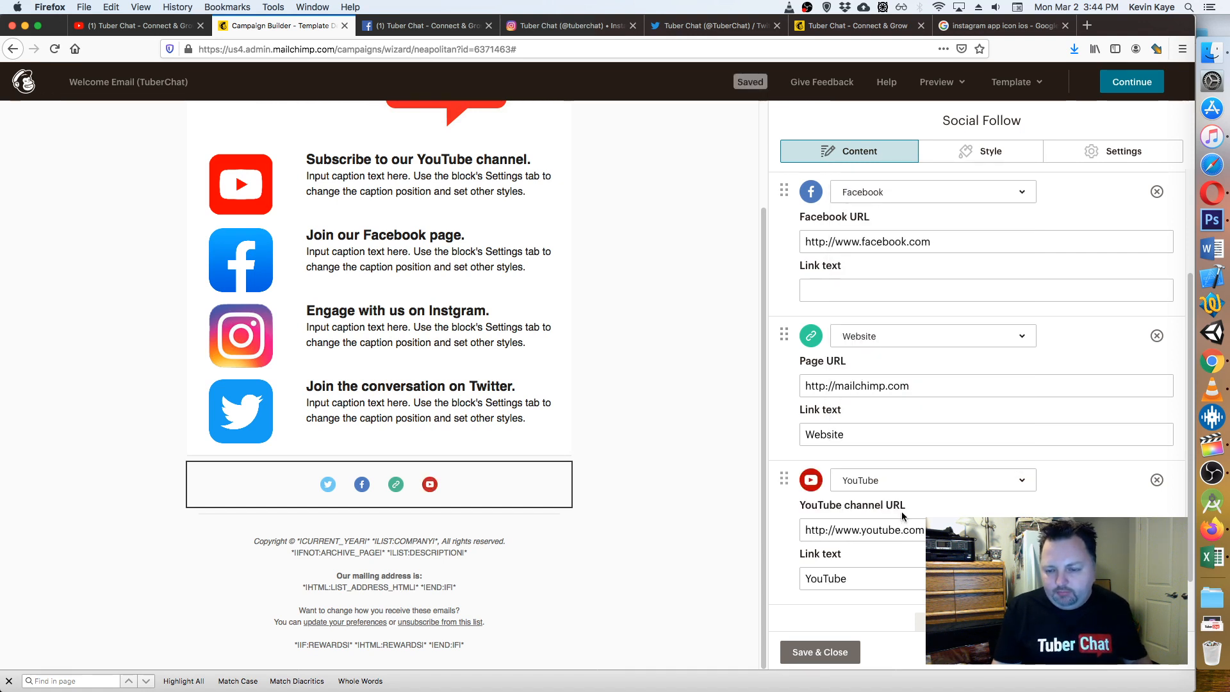
# - Copy the Tuber Chat channel's YouTube address without its view_as parameter and paste it as the YouTube entry's channel URL
pyautogui.click(966, 530)
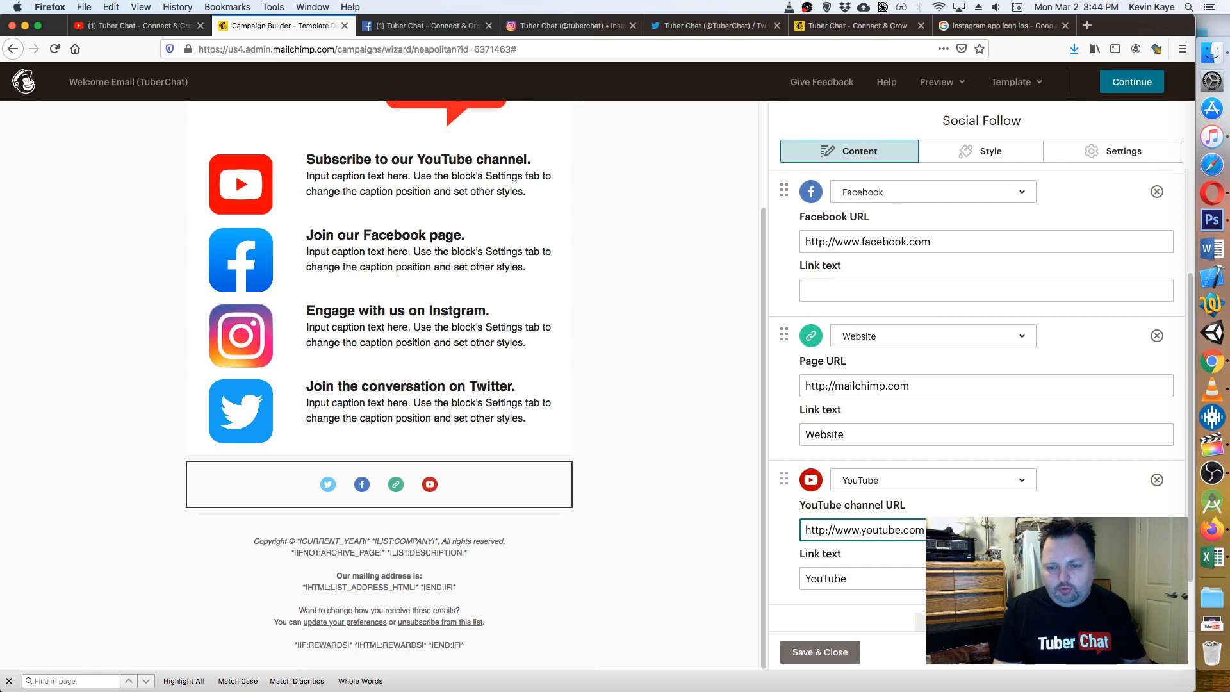
pyautogui.click(135, 27)
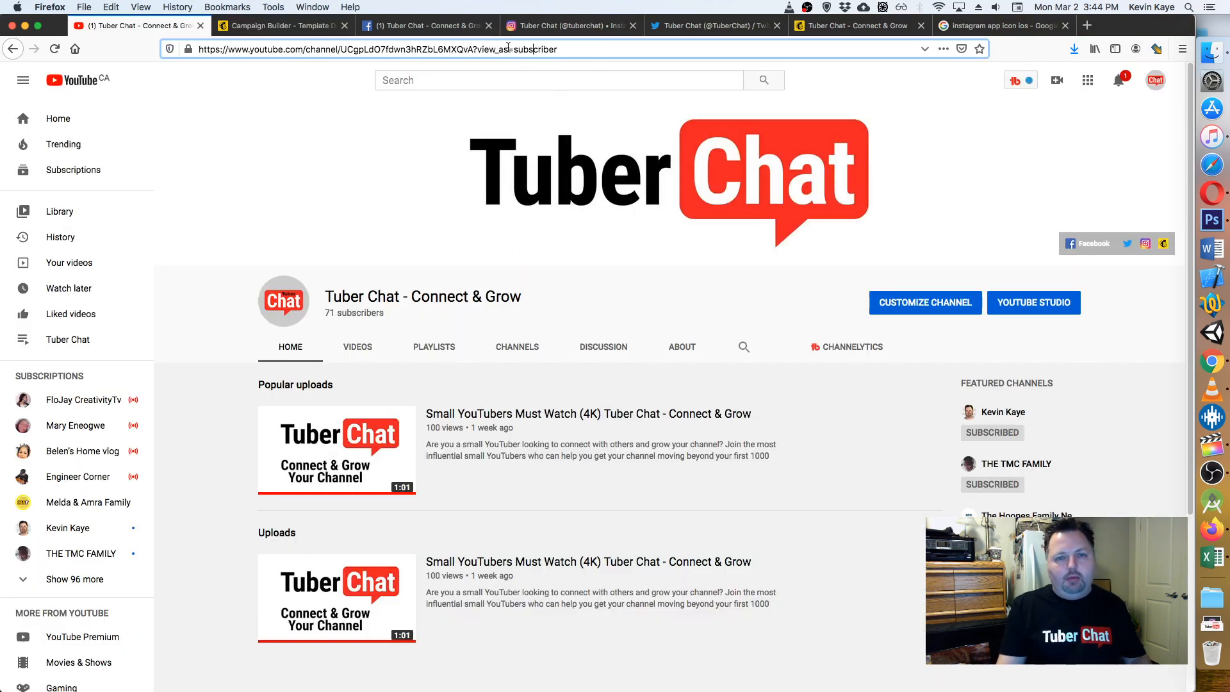
pyautogui.moveTo(473, 49); pyautogui.dragTo(157, 50)
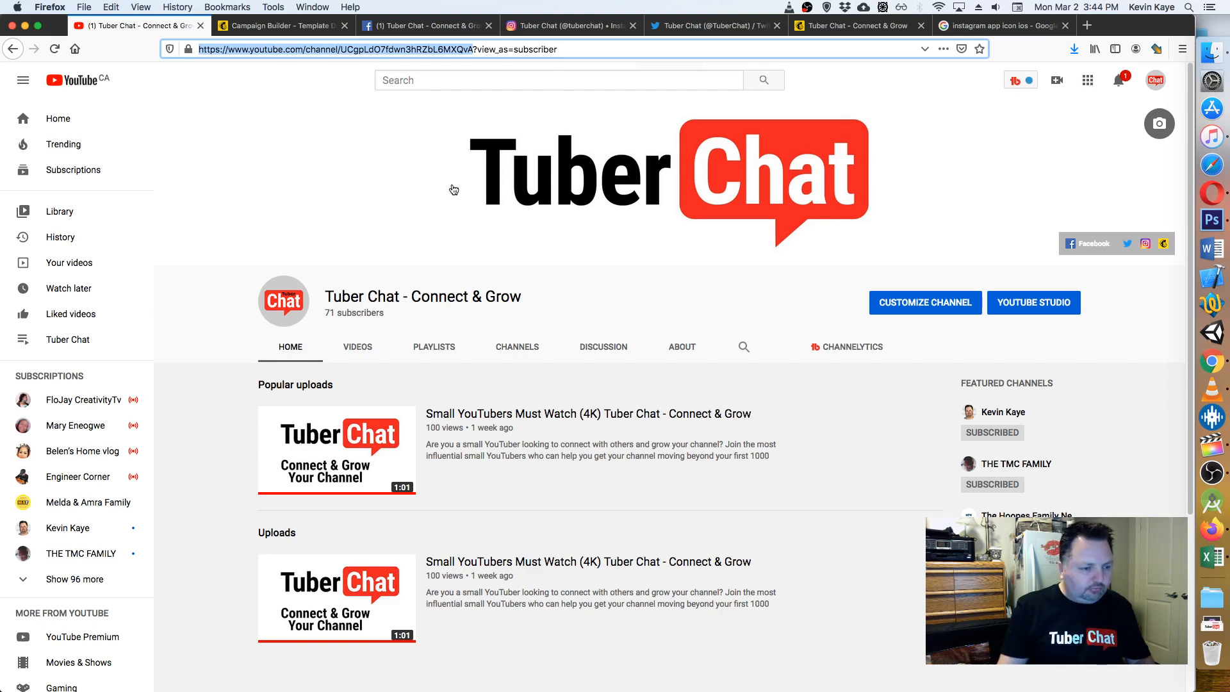
pyautogui.click(275, 25)
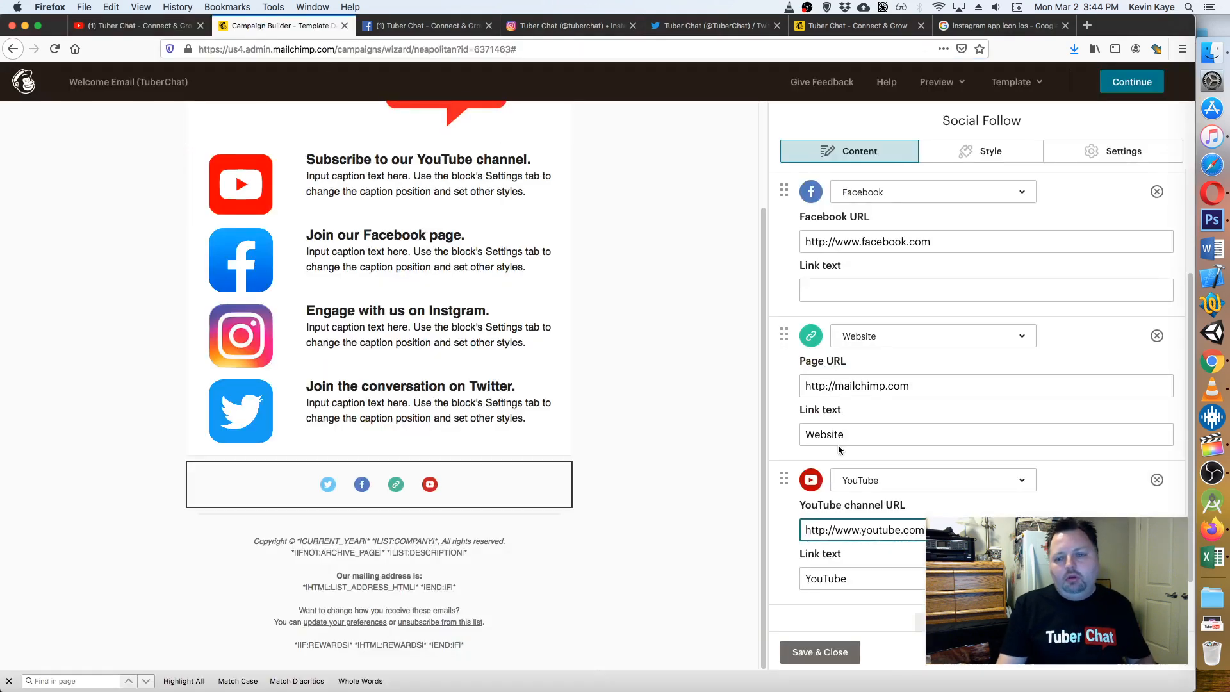
pyautogui.press('super+v')
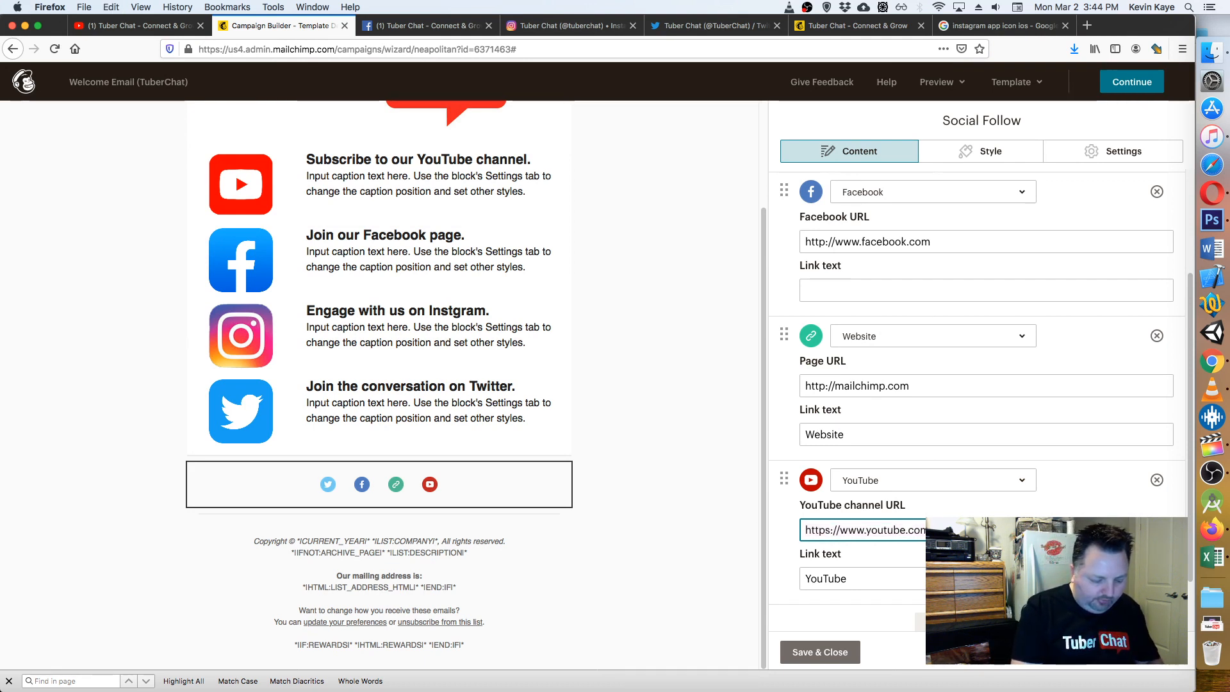
# - Append ?sub_confirmation=1 to the YouTube channel URL in the Social Follow block and check the address
pyautogui.press('Right')
pyautogui.press('Right')
pyautogui.press('Right')
pyautogui.press('Right')
pyautogui.press('Right')
pyautogui.press('Right')
pyautogui.press('Right')
pyautogui.press('Right')
pyautogui.press('Right')
pyautogui.press('Right')
pyautogui.press('Right')
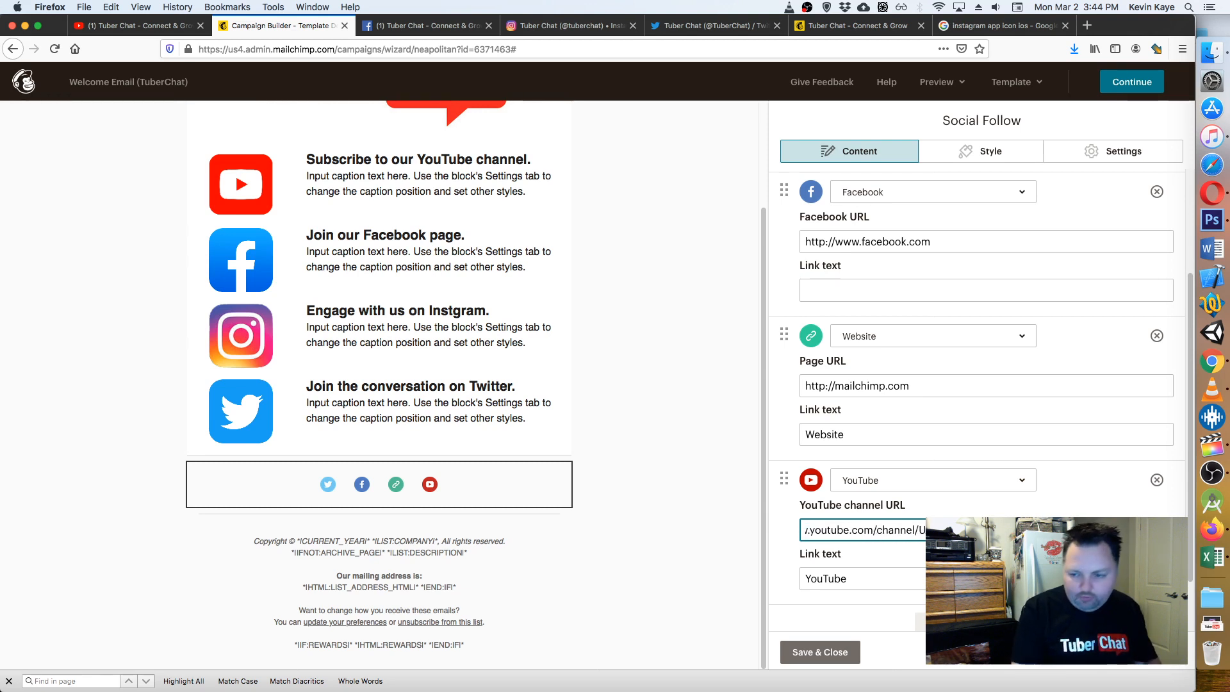
pyautogui.press('Left')
pyautogui.press('Left')
pyautogui.press('Left')
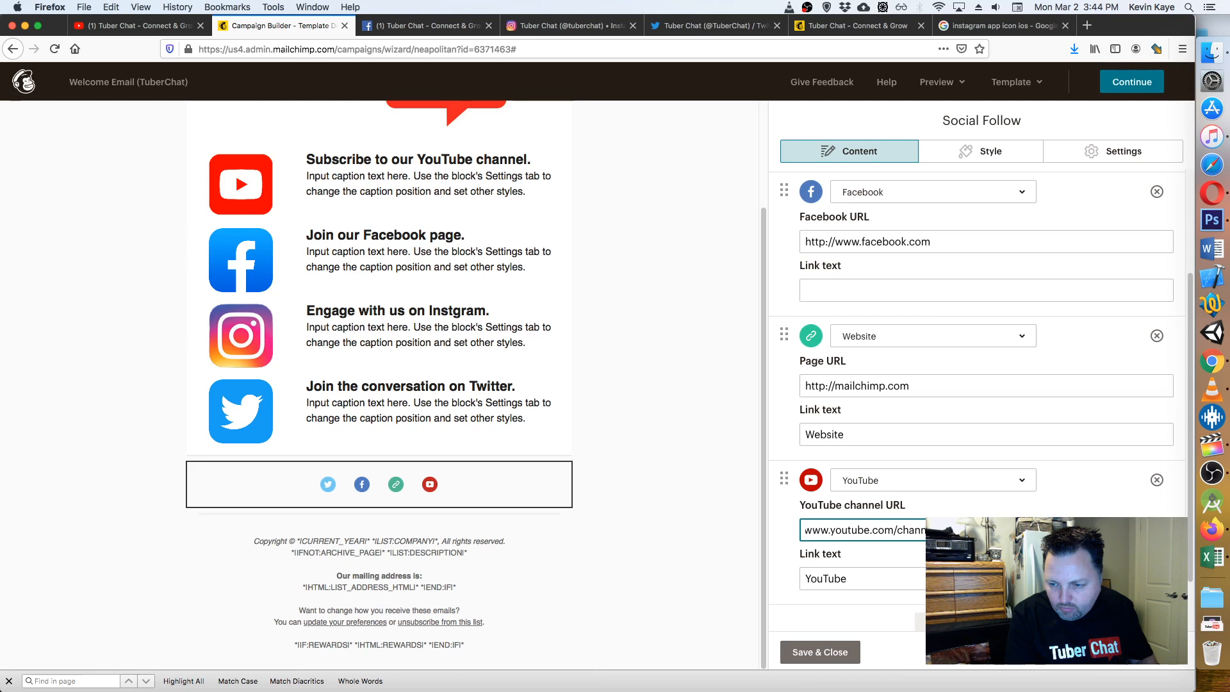
pyautogui.press('Right')
pyautogui.press('Right')
pyautogui.press('Right')
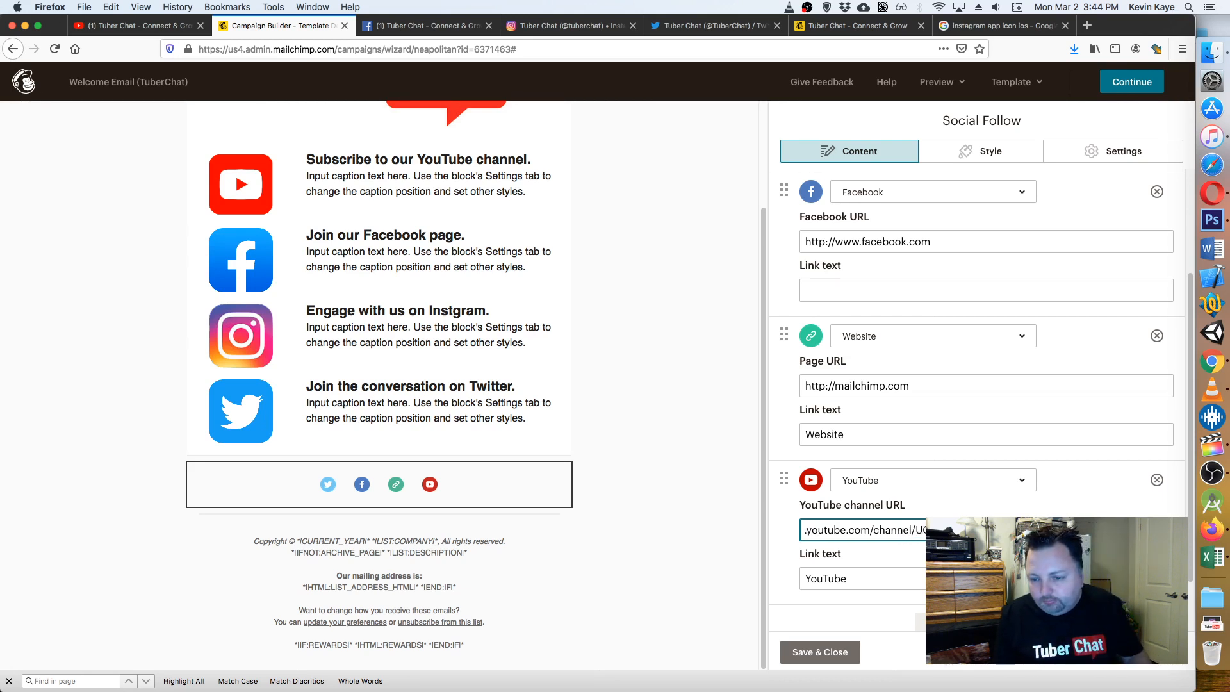
pyautogui.press('Tab')
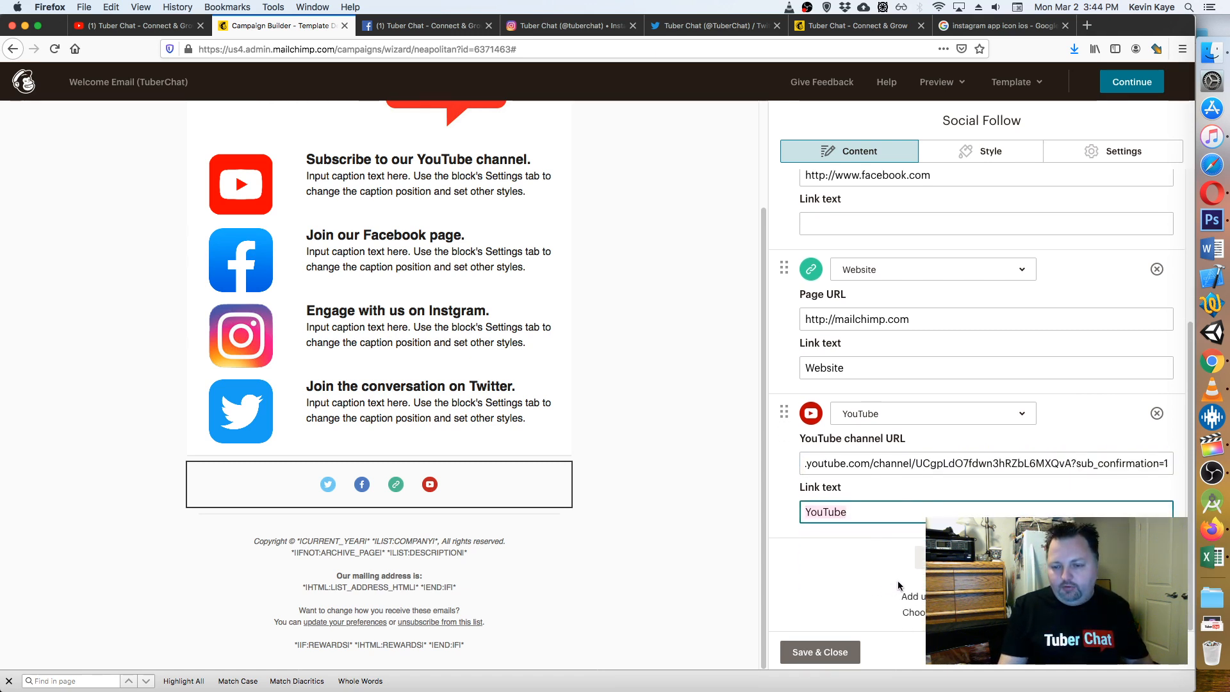
# - Add another service to the Social Follow block and set it to Instagram
pyautogui.click(920, 558)
pyautogui.click(923, 559)
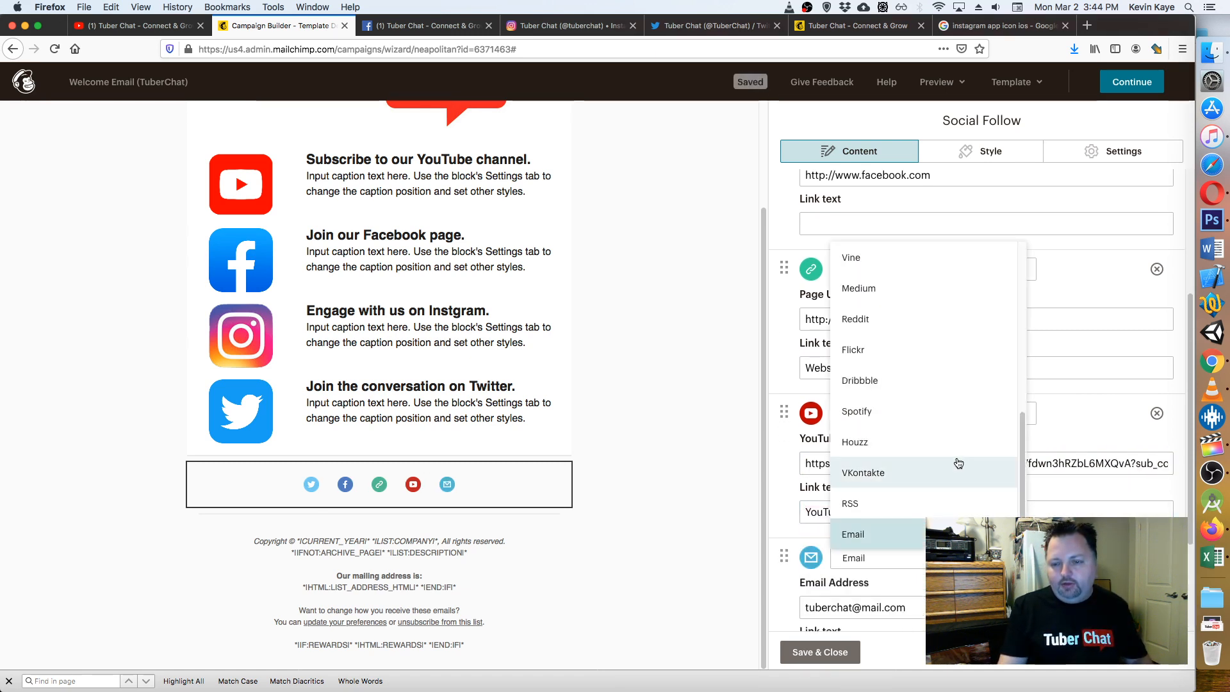
pyautogui.scroll(10, 957, 426)
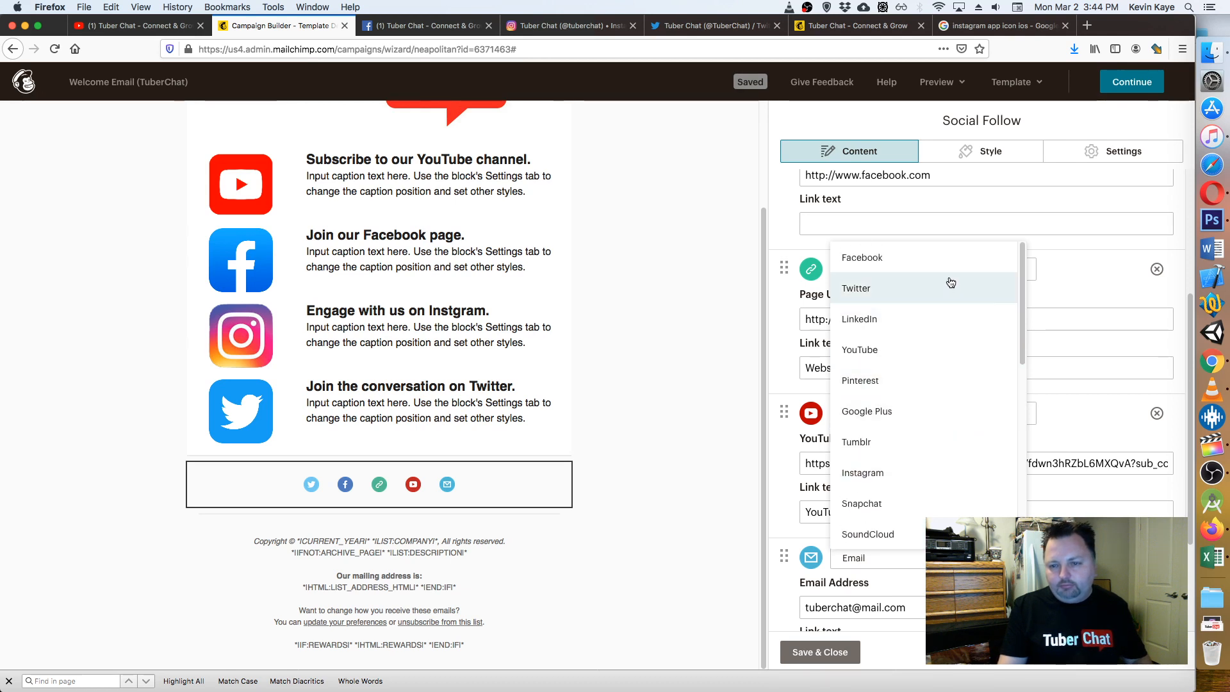
pyautogui.click(952, 475)
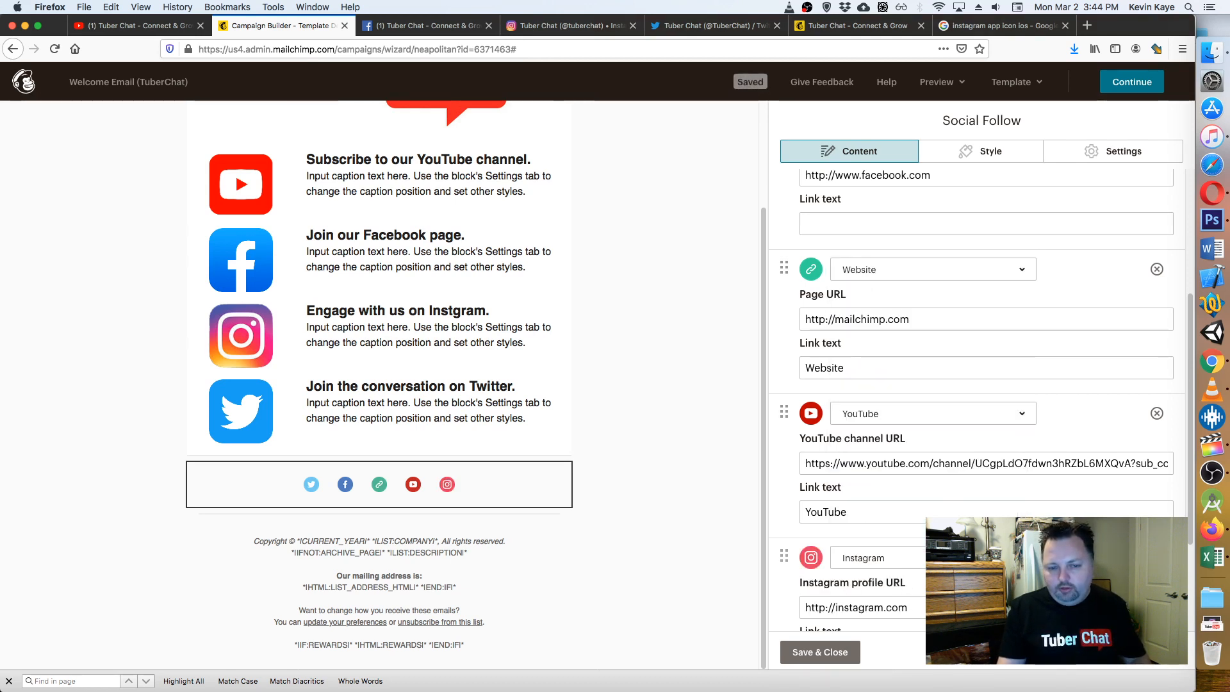
pyautogui.scroll(-5, 949, 481)
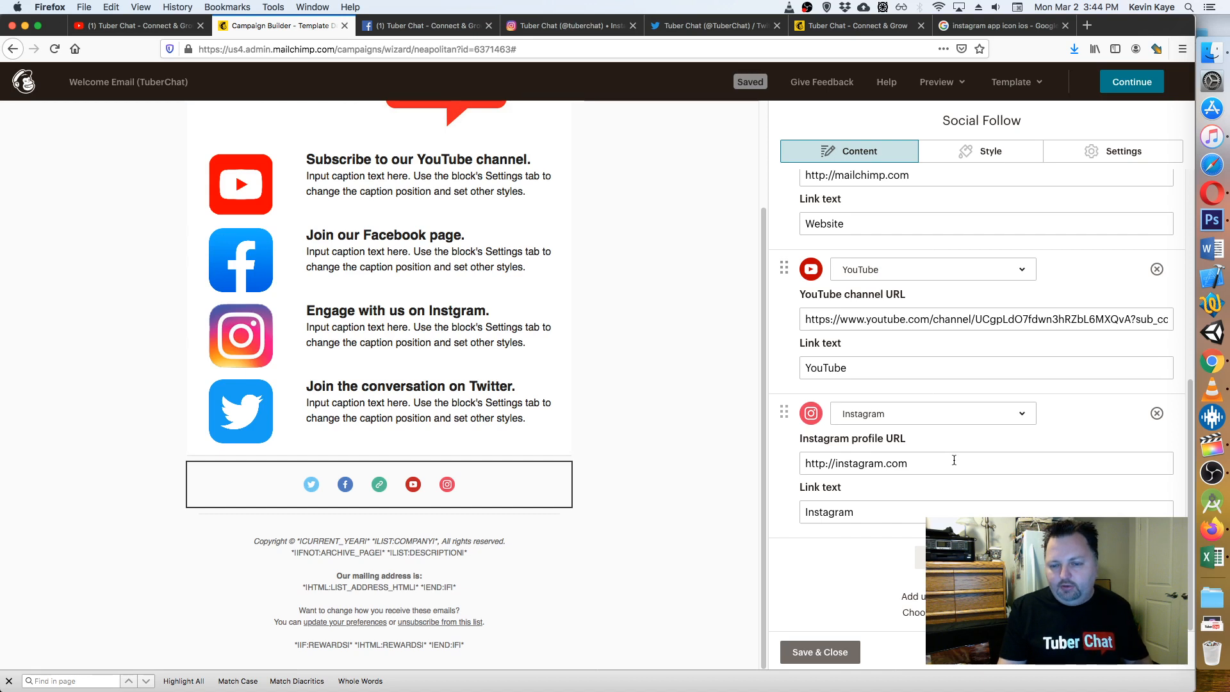
pyautogui.click(955, 463)
pyautogui.write('/')
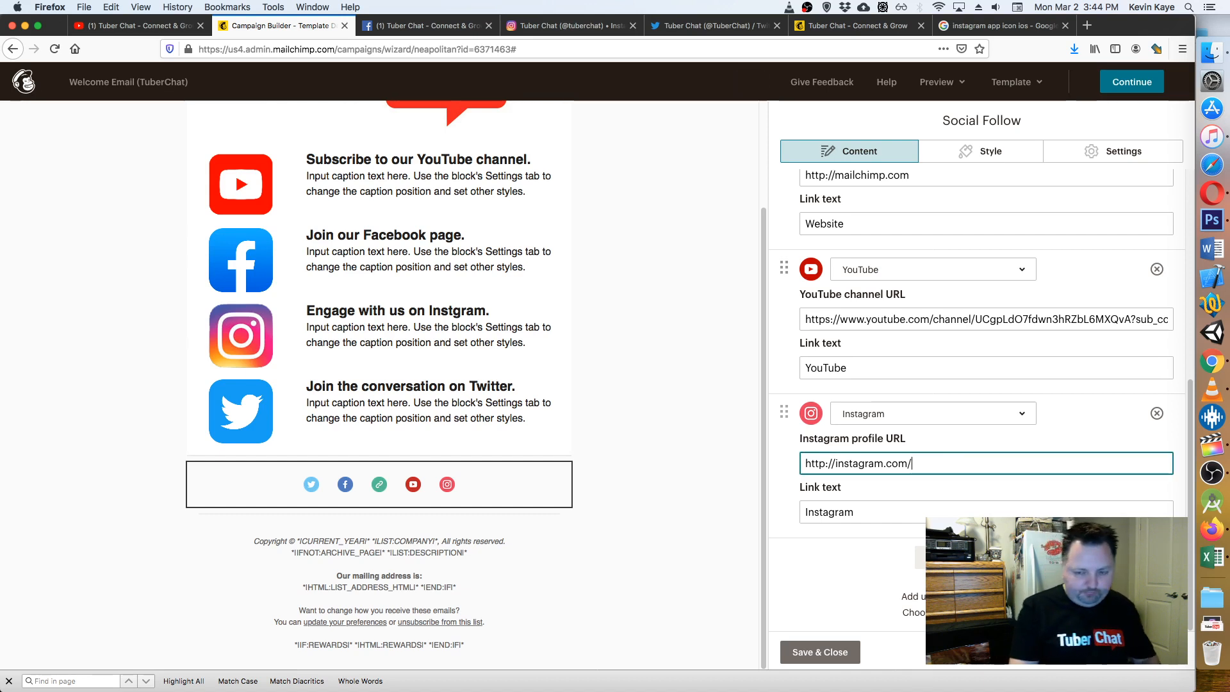
pyautogui.write('tuberchat')
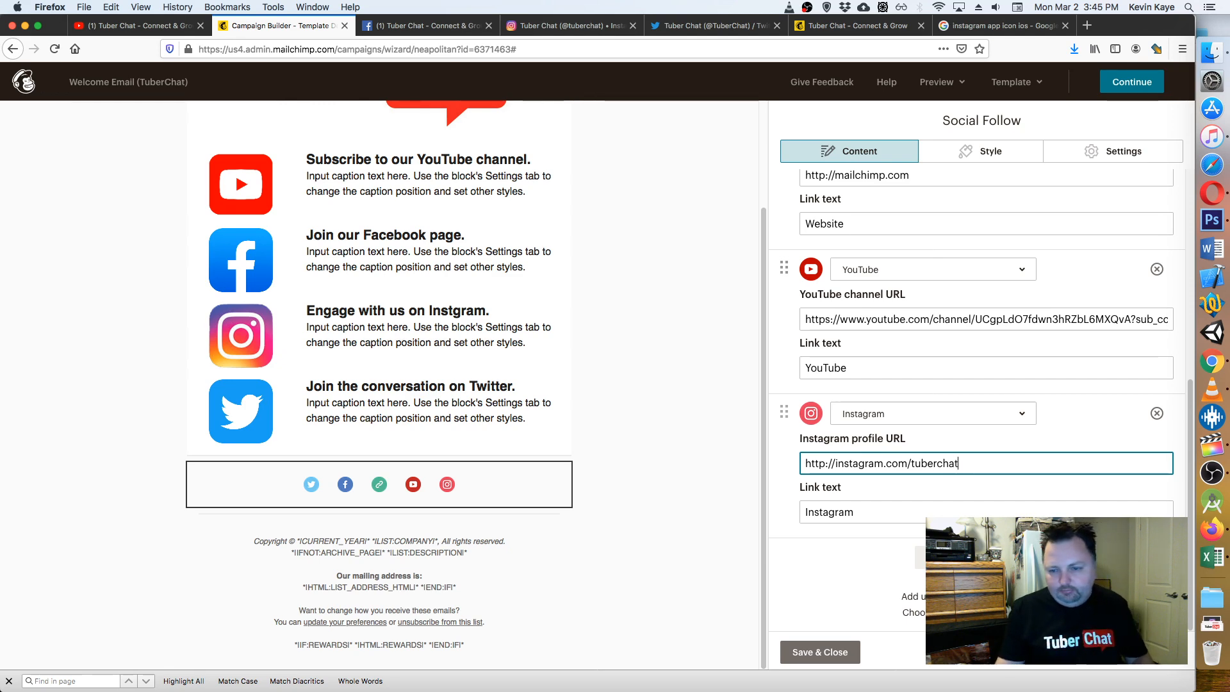
pyautogui.click(833, 653)
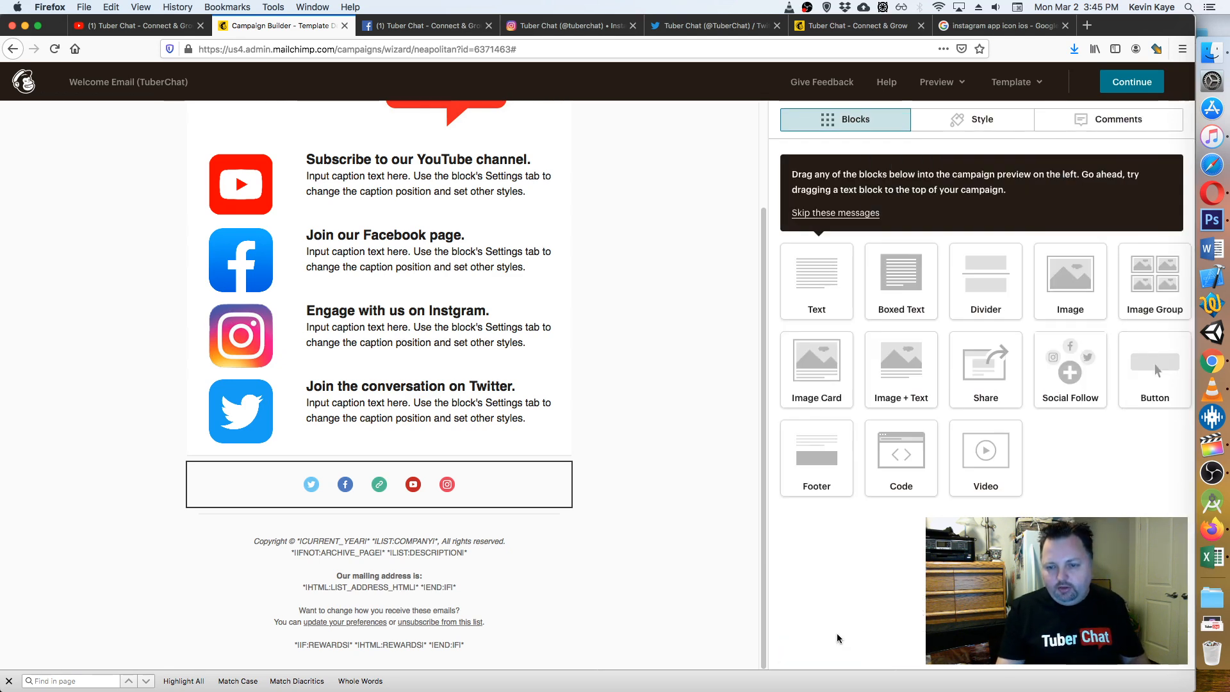
pyautogui.click(351, 488)
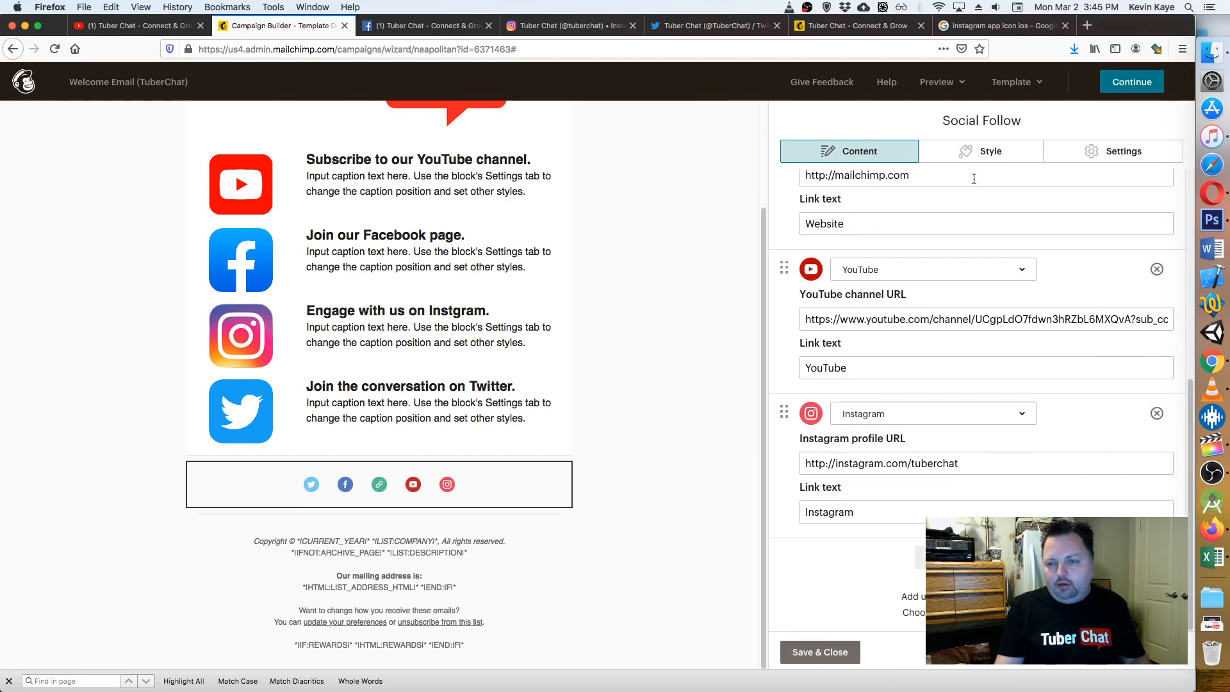
pyautogui.scroll(3, 974, 227)
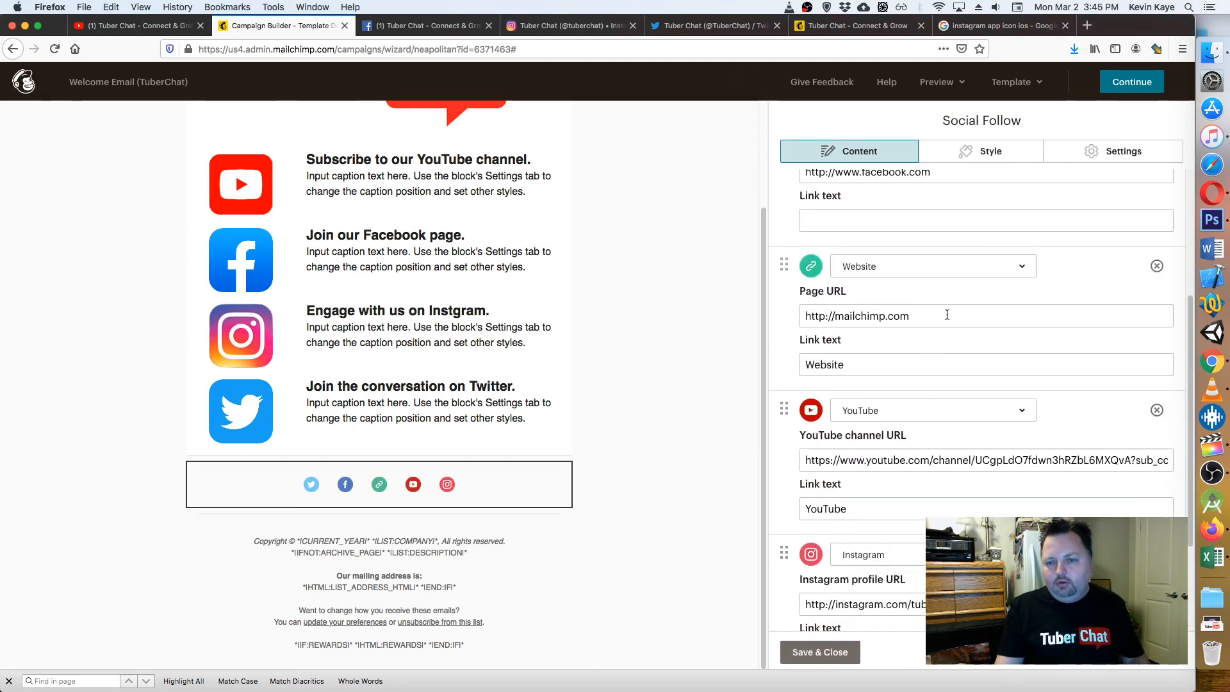
pyautogui.click(910, 316)
pyautogui.moveTo(909, 316)
pyautogui.mouseDown()
pyautogui.moveTo(805, 316)
pyautogui.moveTo(910, 316)
pyautogui.mouseUp()
pyautogui.write('tuberchat.com')
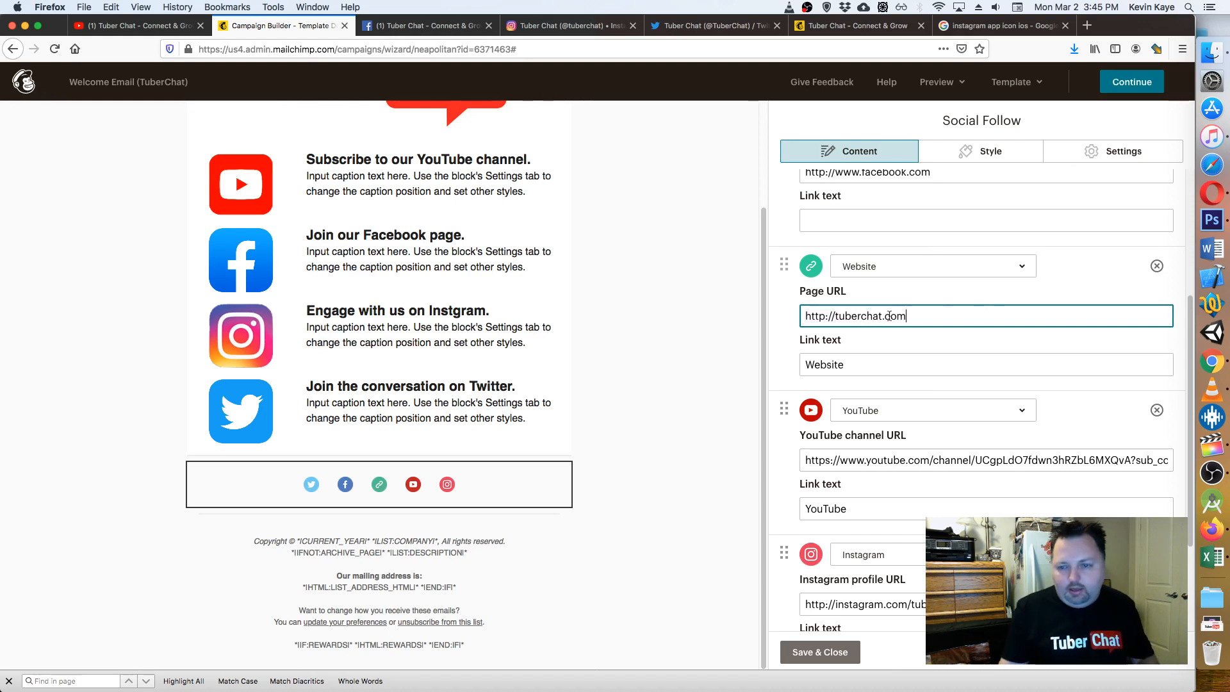
pyautogui.click(861, 316)
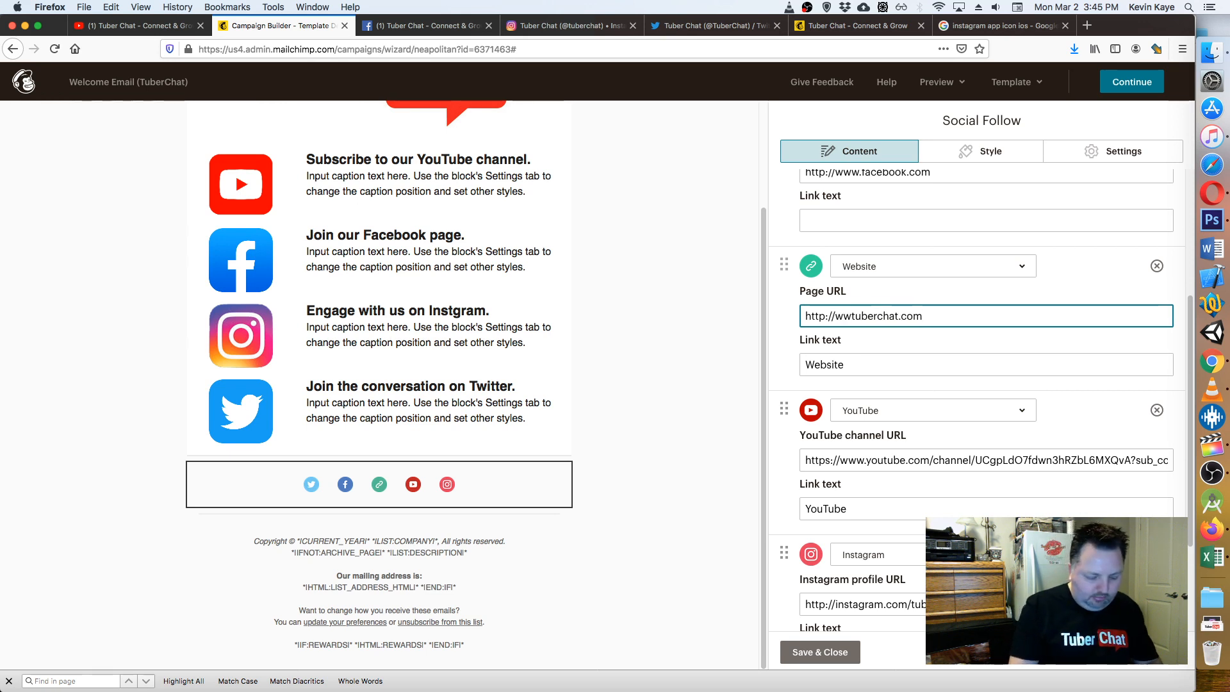
pyautogui.write('www.')
pyautogui.scroll(3, 944, 332)
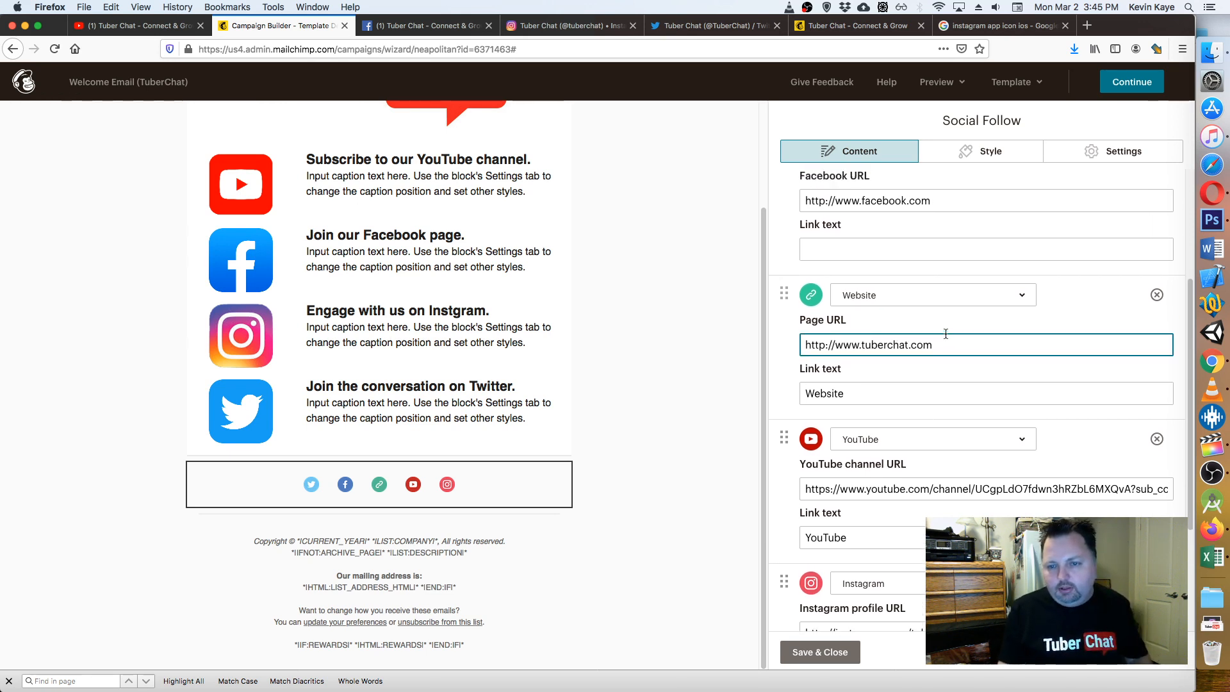
pyautogui.click(946, 362)
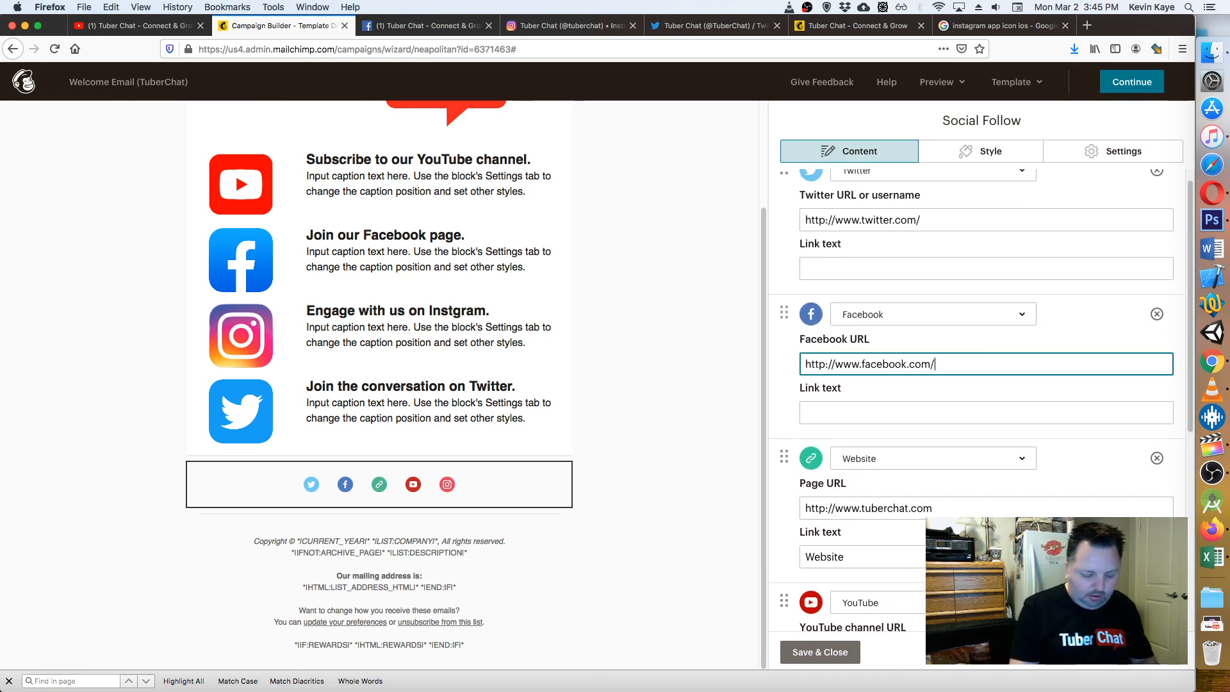
pyautogui.write('tuberchat')
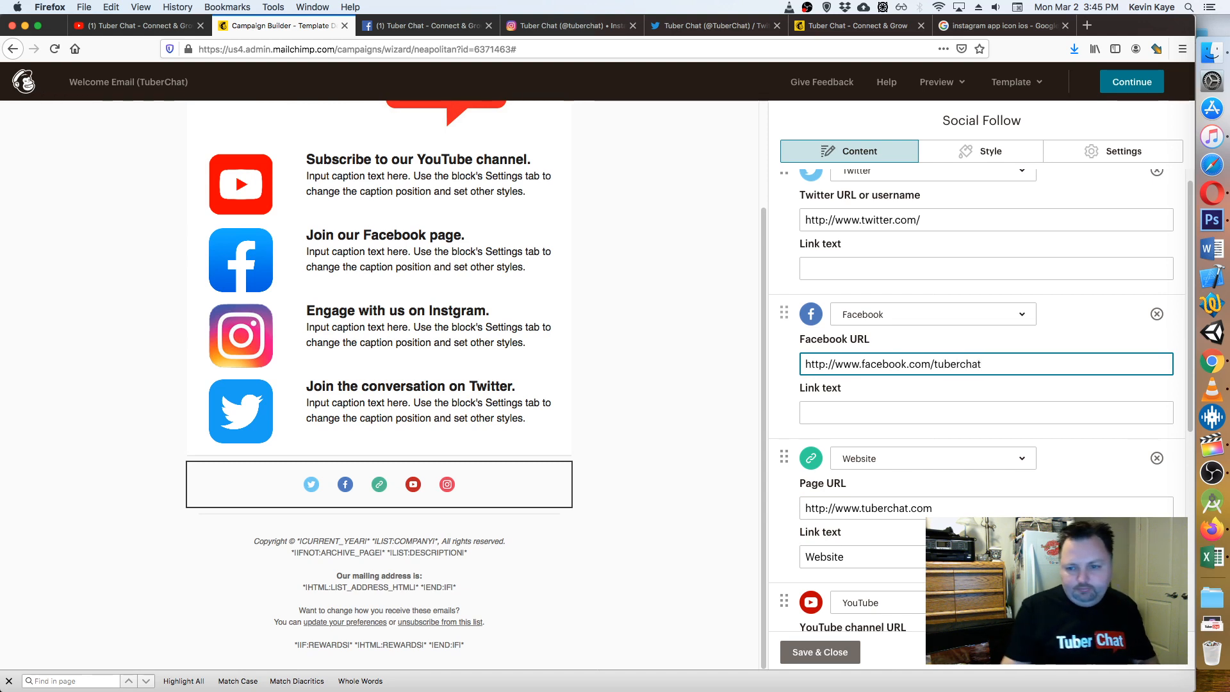
pyautogui.click(917, 405)
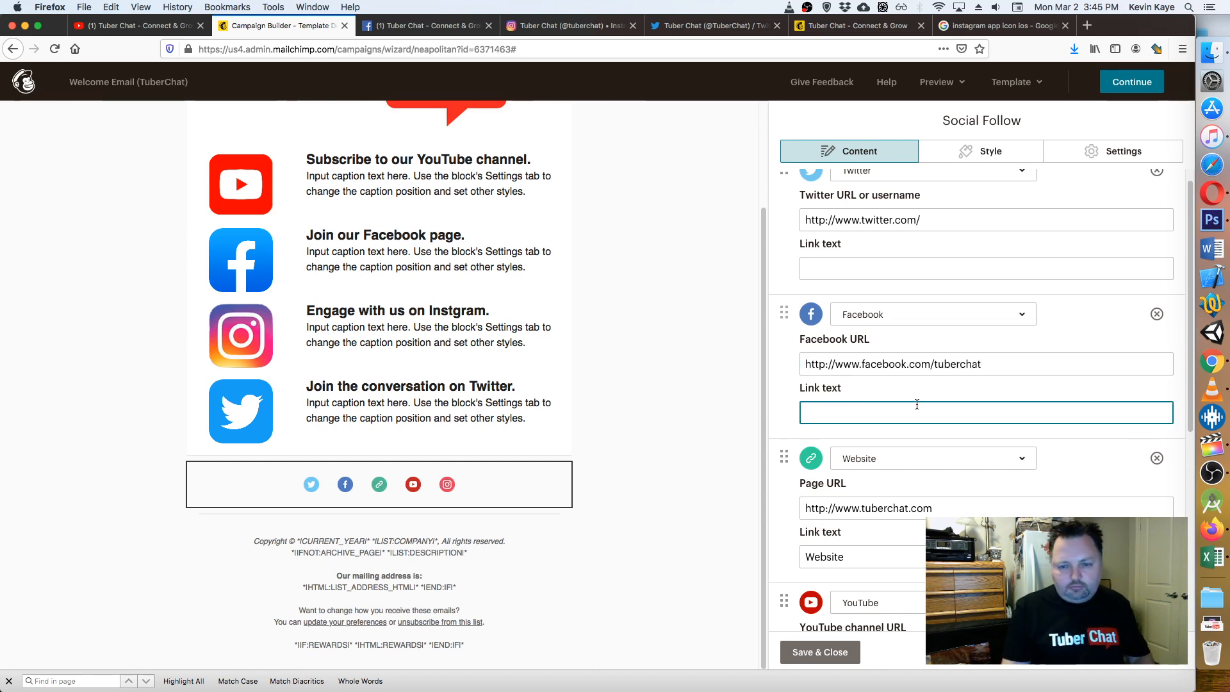
pyautogui.write('F')
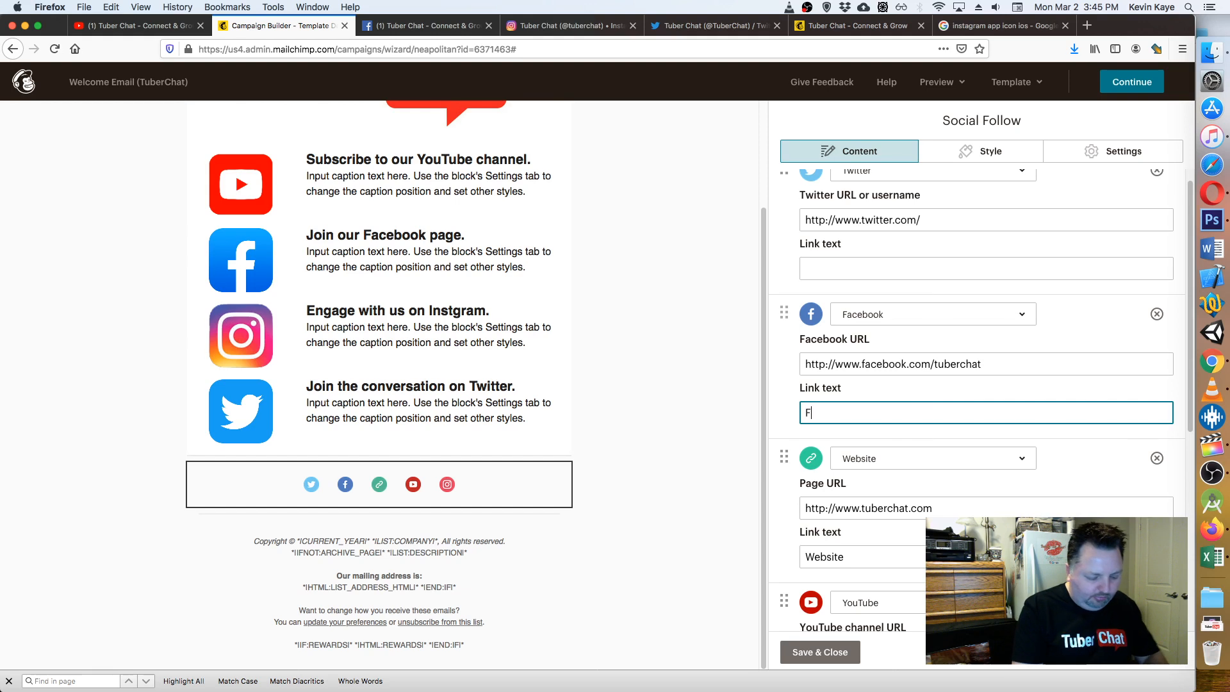
pyautogui.write('acebook')
pyautogui.scroll(1, 878, 297)
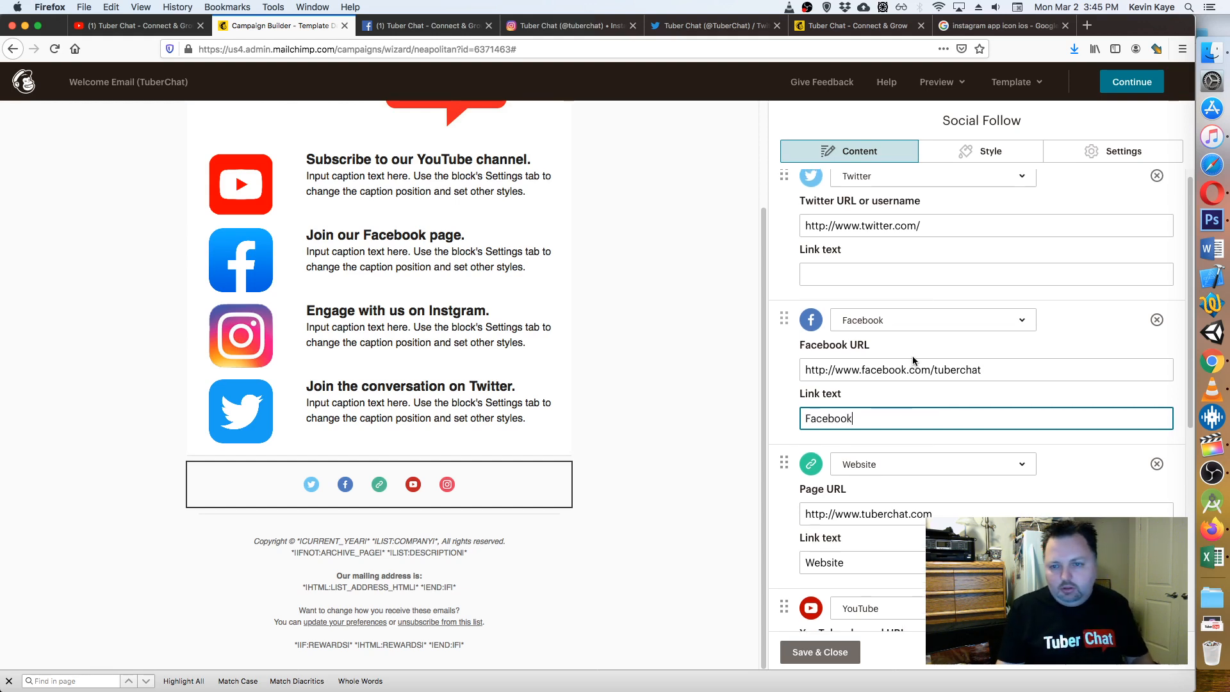
pyautogui.click(878, 289)
pyautogui.write('Twitter')
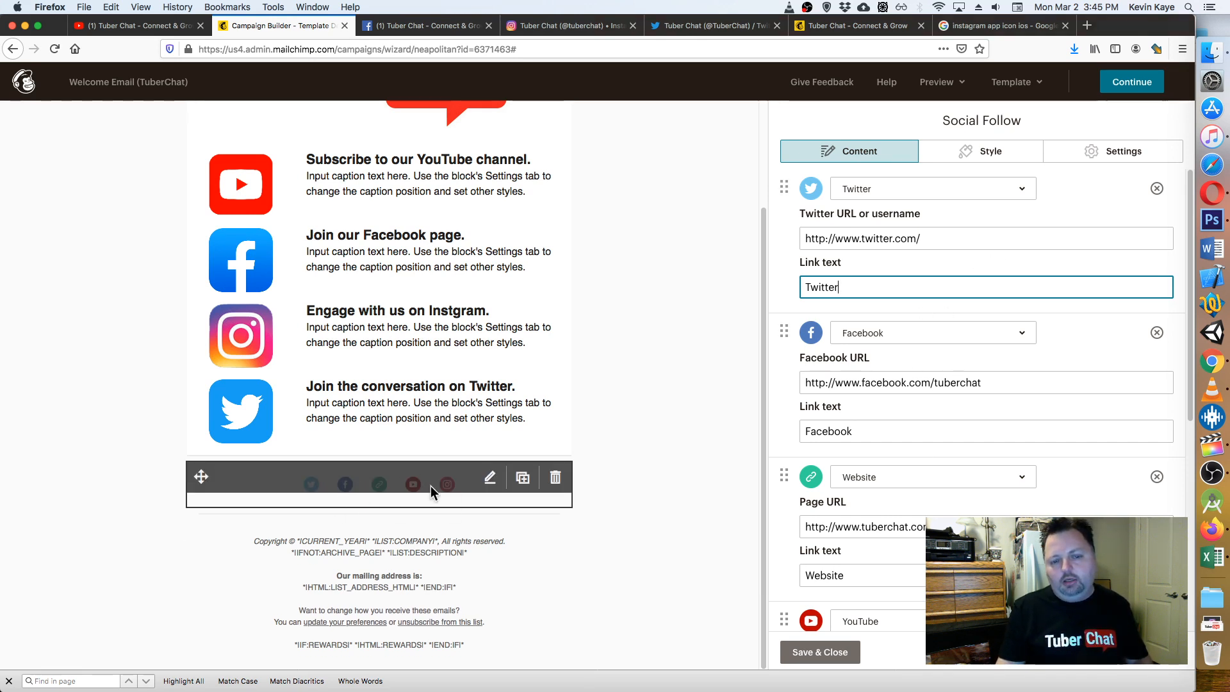
pyautogui.click(925, 243)
pyautogui.write('tube')
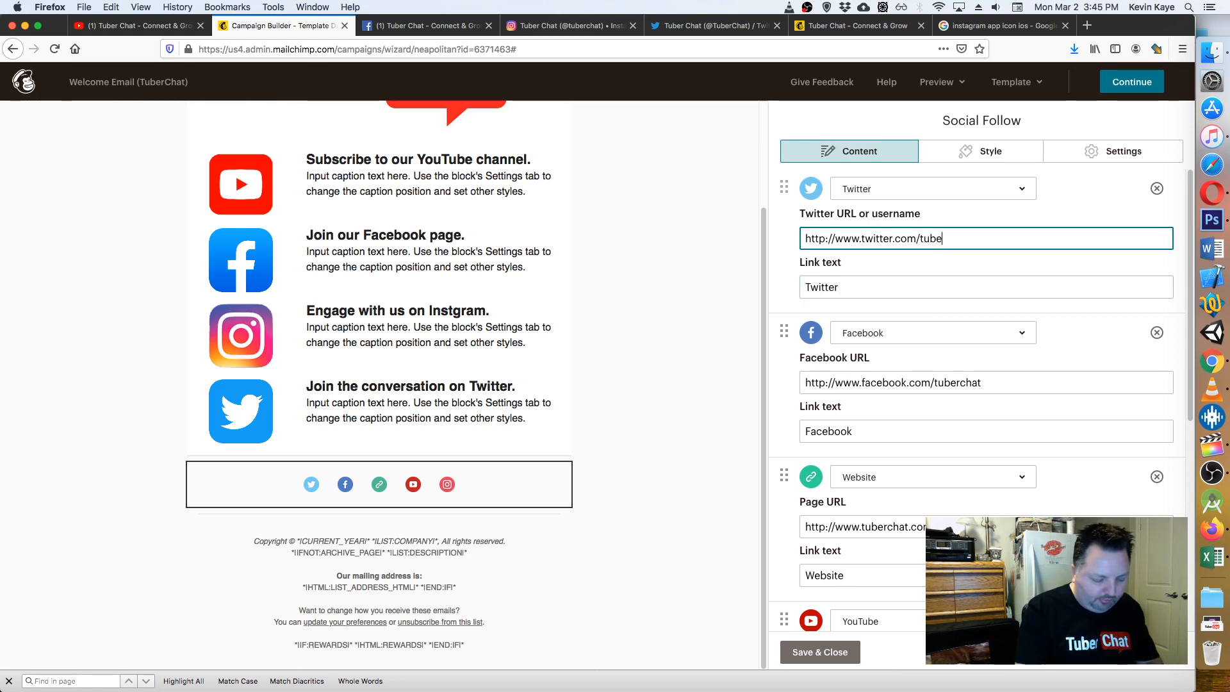
pyautogui.write('rchat')
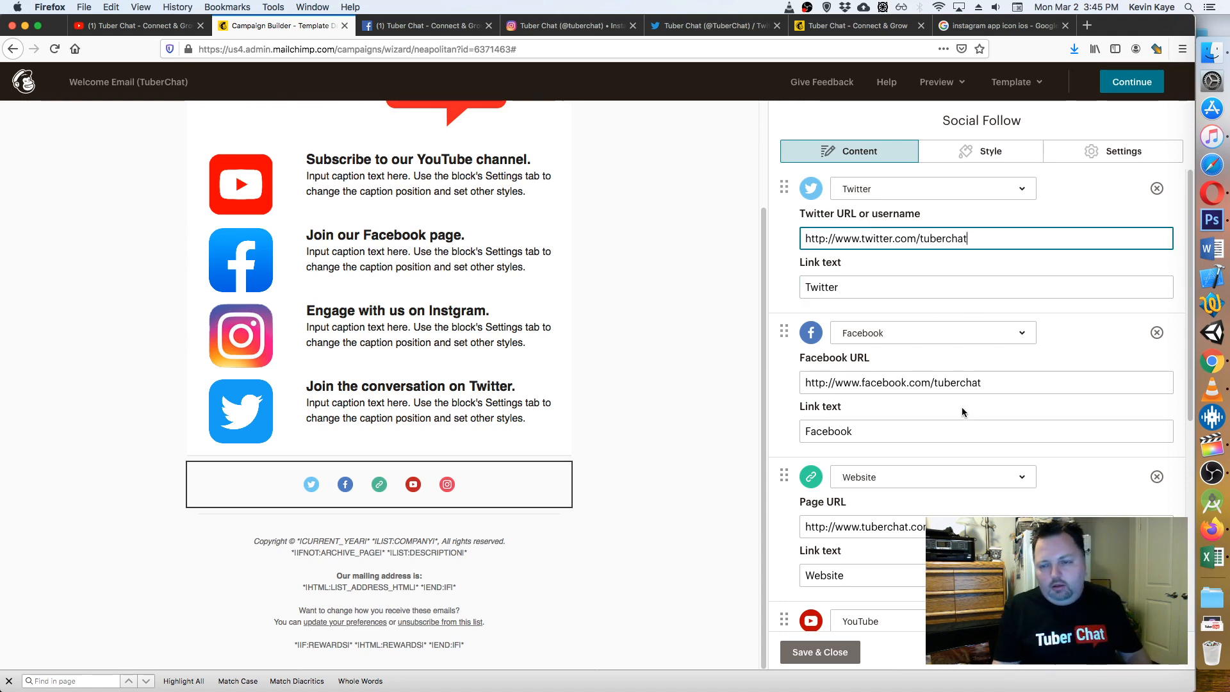
# - Reorder the social follow services to YouTube, Facebook, Instagram, Twitter, Website, and save the block
pyautogui.scroll(-10, 963, 406)
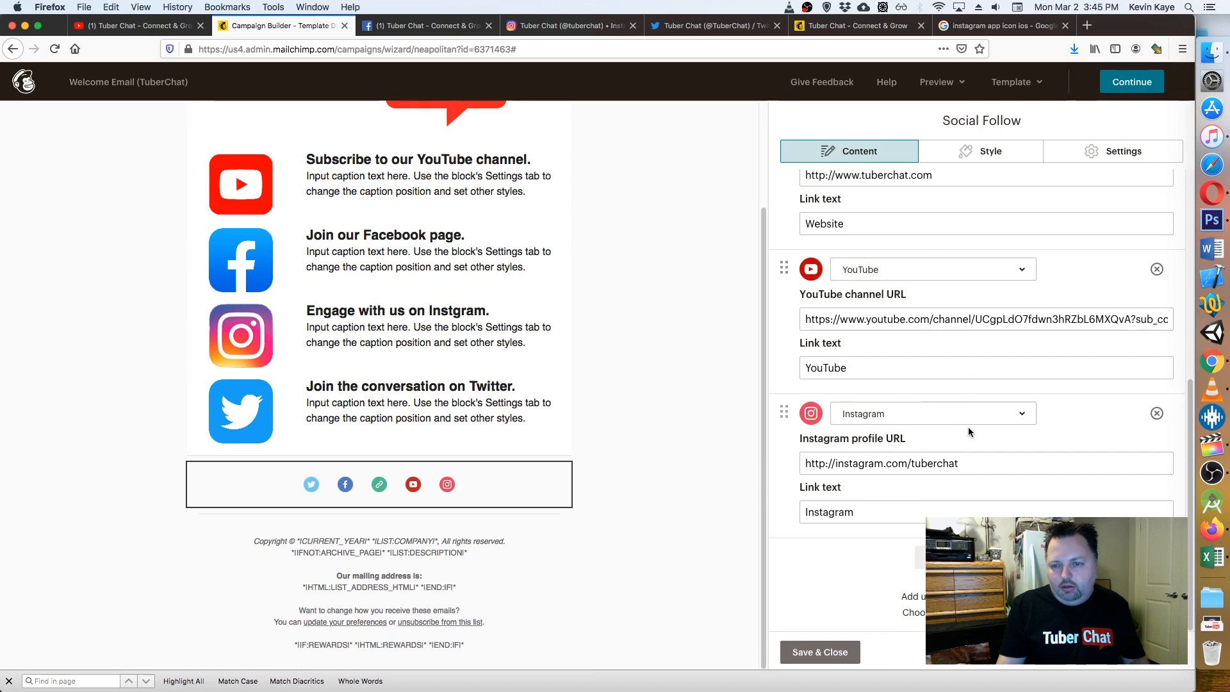
pyautogui.scroll(2, 910, 419)
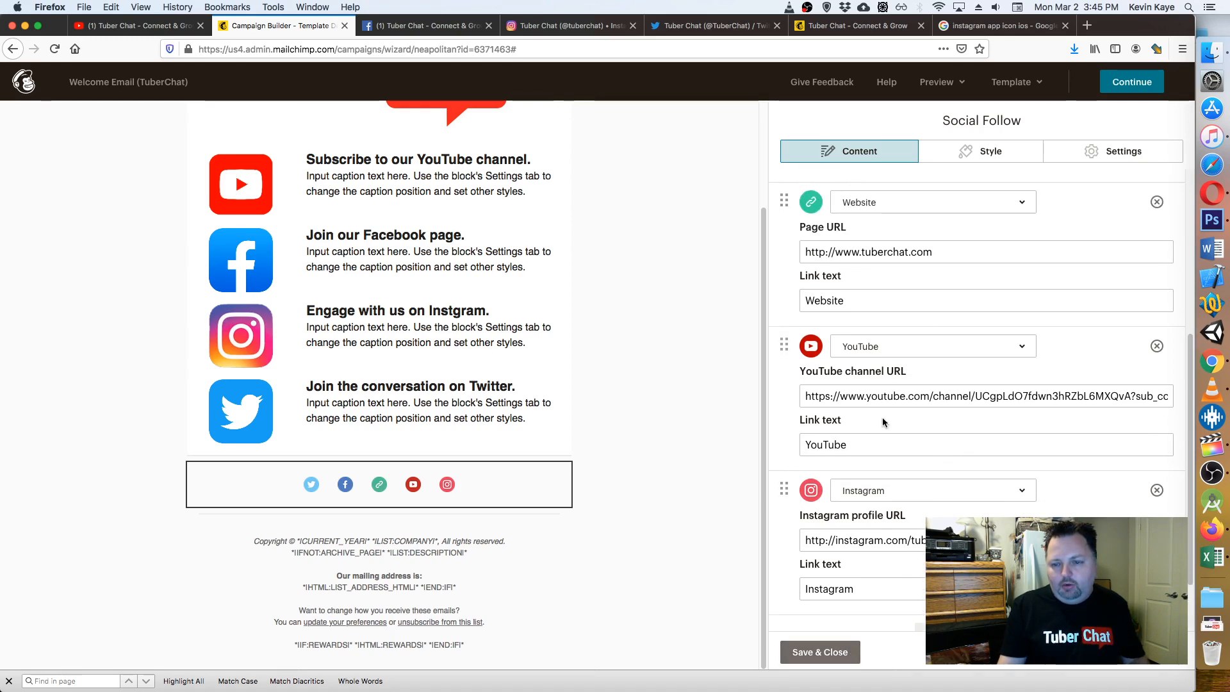
pyautogui.scroll(1, 882, 418)
pyautogui.moveTo(784, 368); pyautogui.dragTo(784, 185)
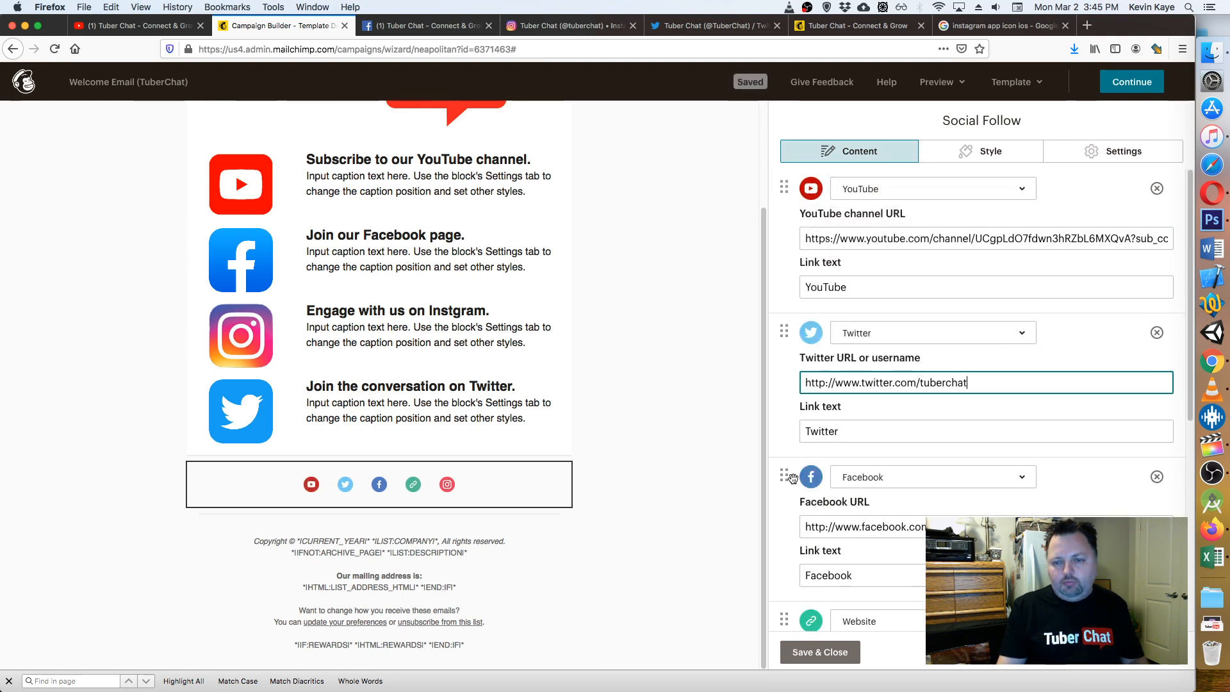
pyautogui.moveTo(793, 478); pyautogui.dragTo(820, 306)
pyautogui.scroll(-5, 868, 566)
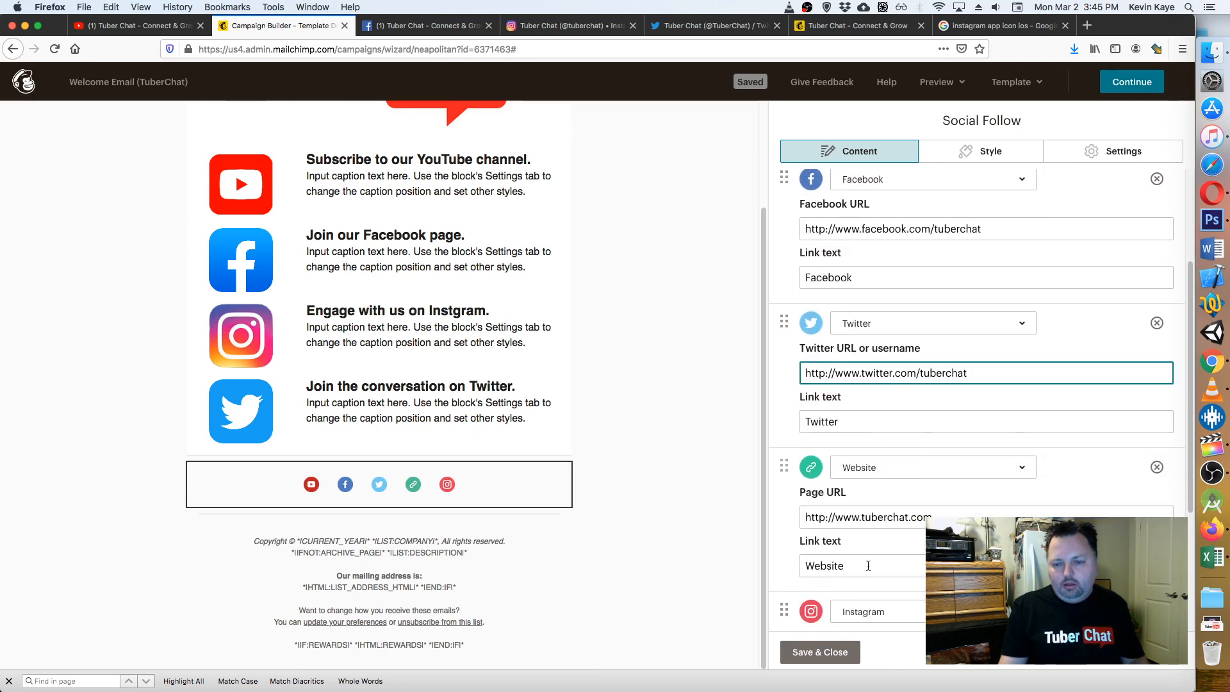
pyautogui.moveTo(784, 611); pyautogui.dragTo(785, 330)
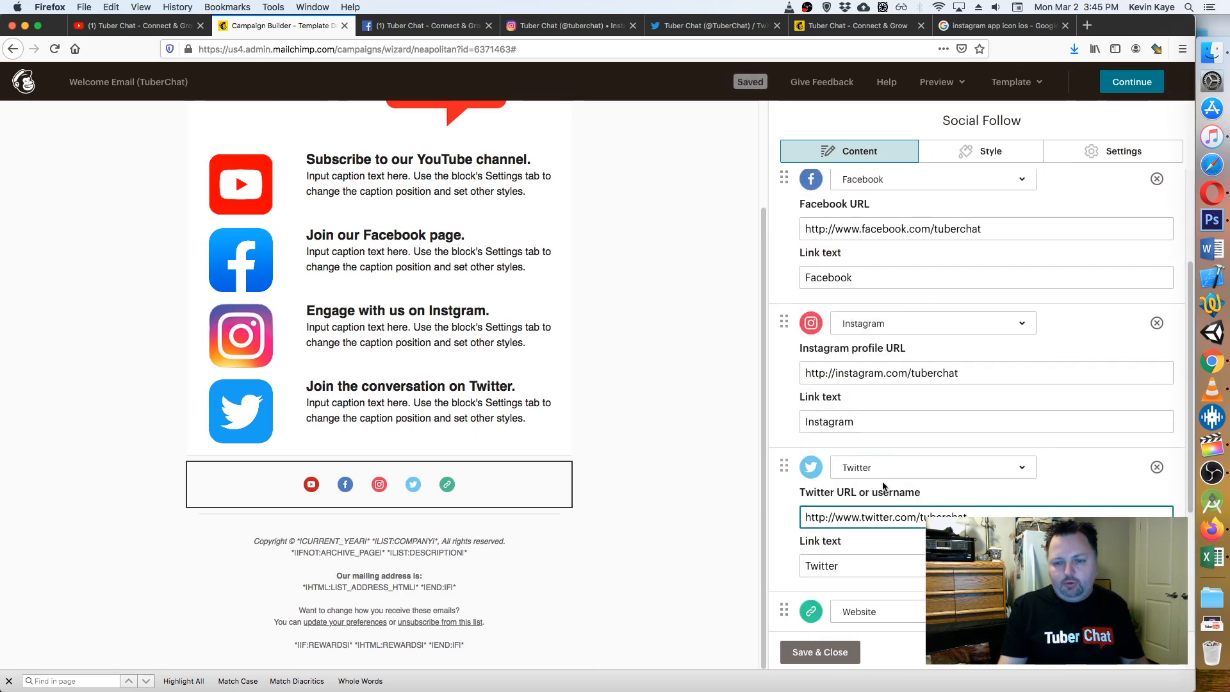
pyautogui.scroll(-5, 884, 487)
pyautogui.click(823, 651)
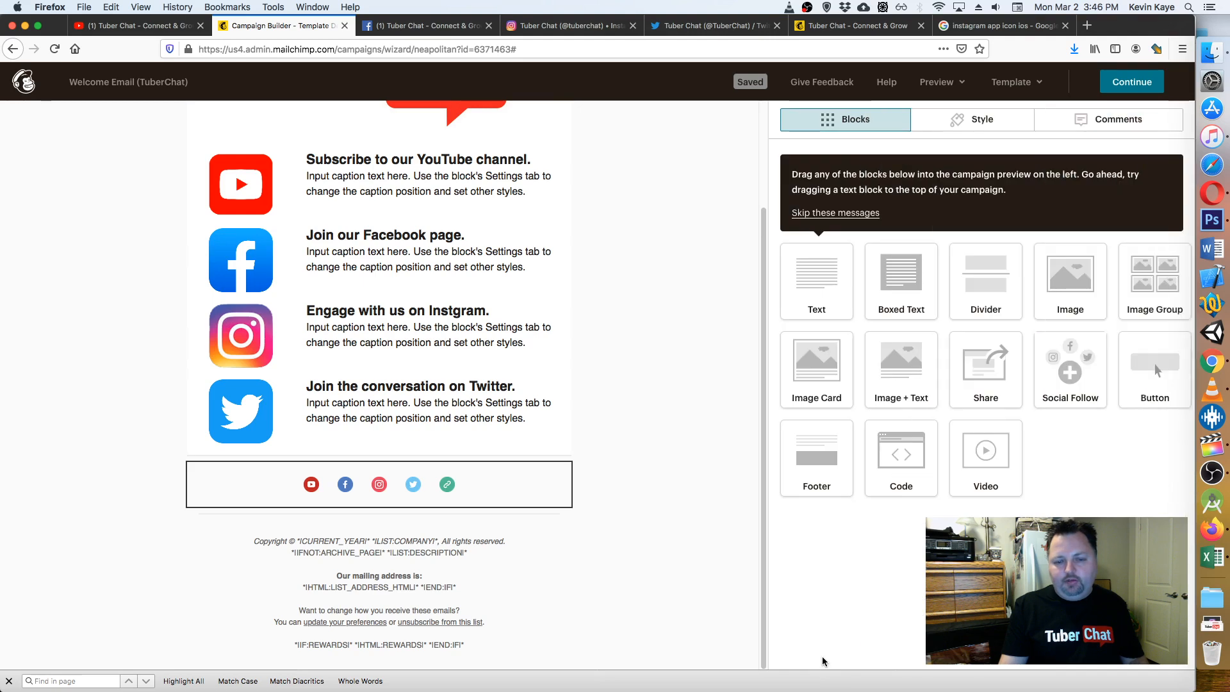
# - Open the "Subscribe to our YouTube channel." Image + Text block for editing
pyautogui.moveTo(475, 489)
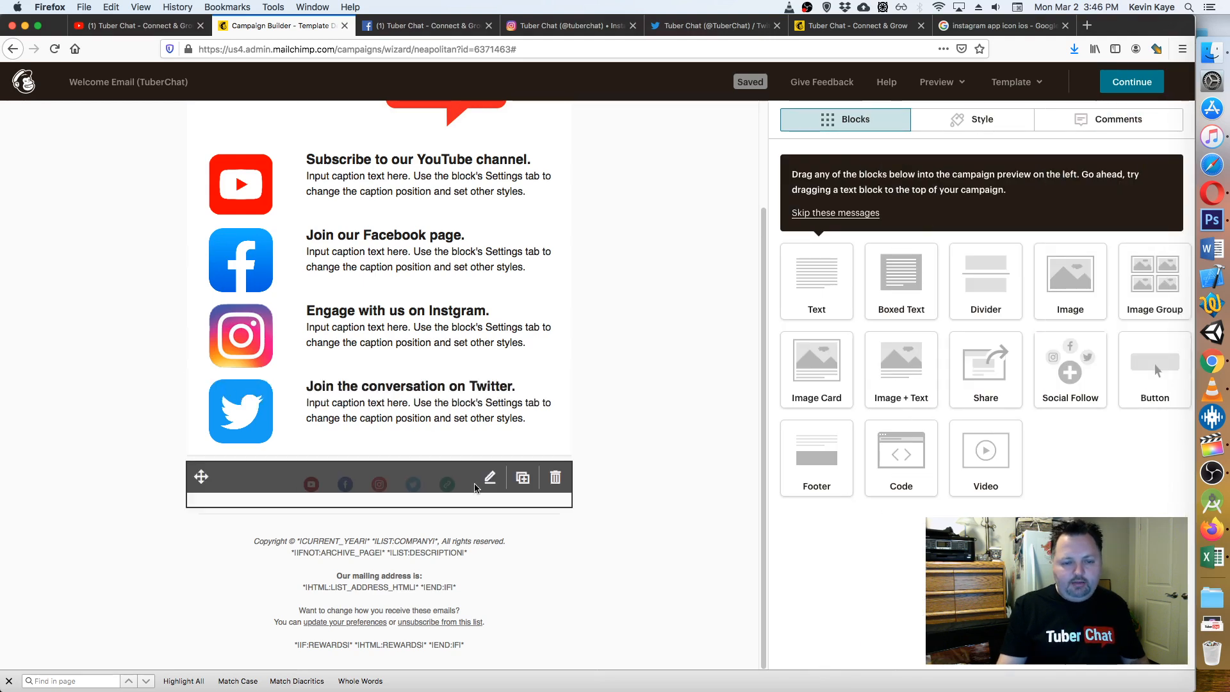
pyautogui.scroll(3, 668, 378)
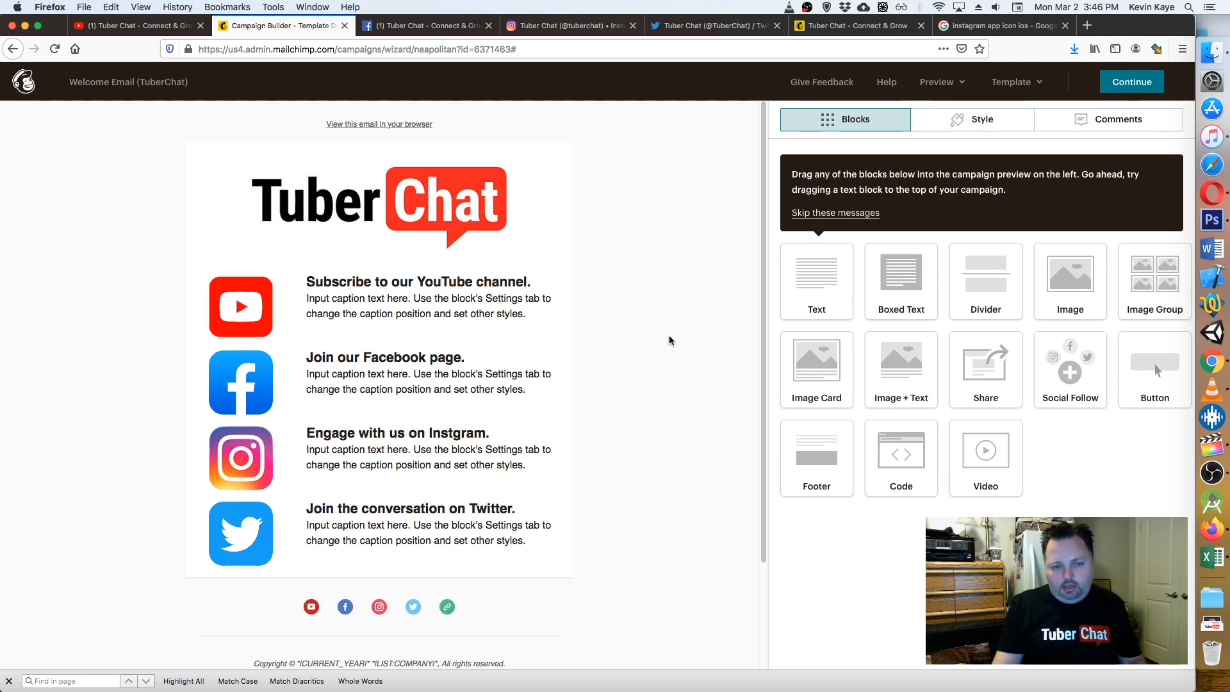
pyautogui.click(543, 338)
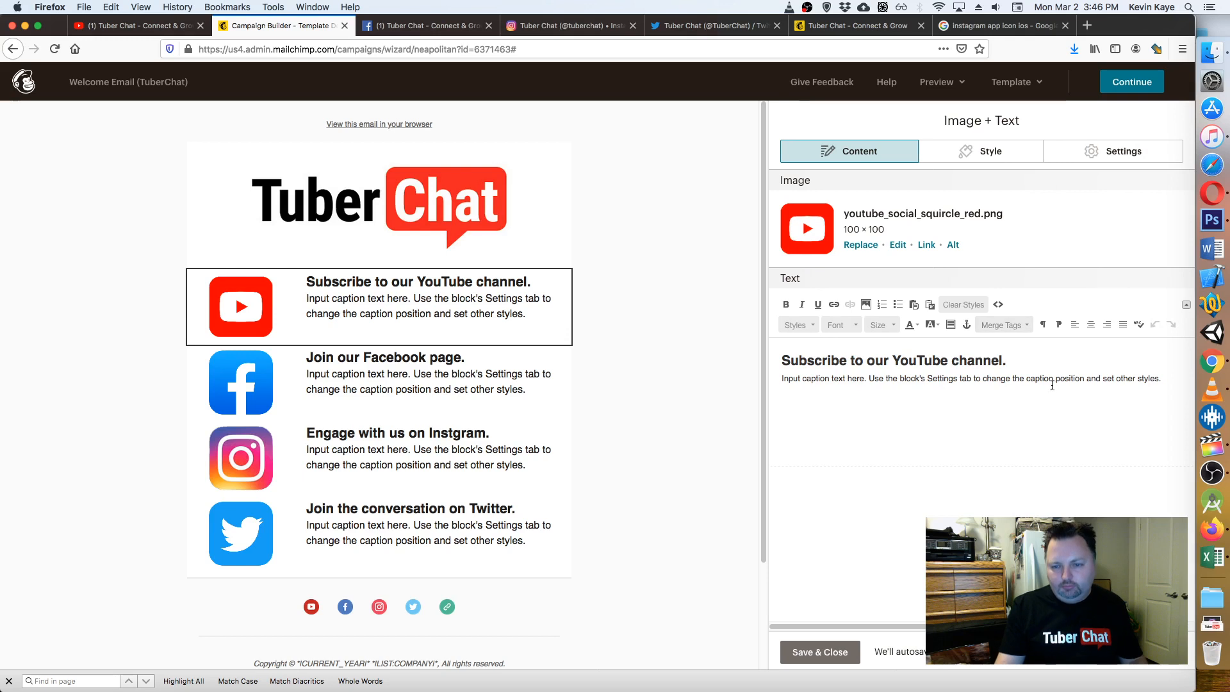
pyautogui.moveTo(1167, 378); pyautogui.dragTo(781, 379)
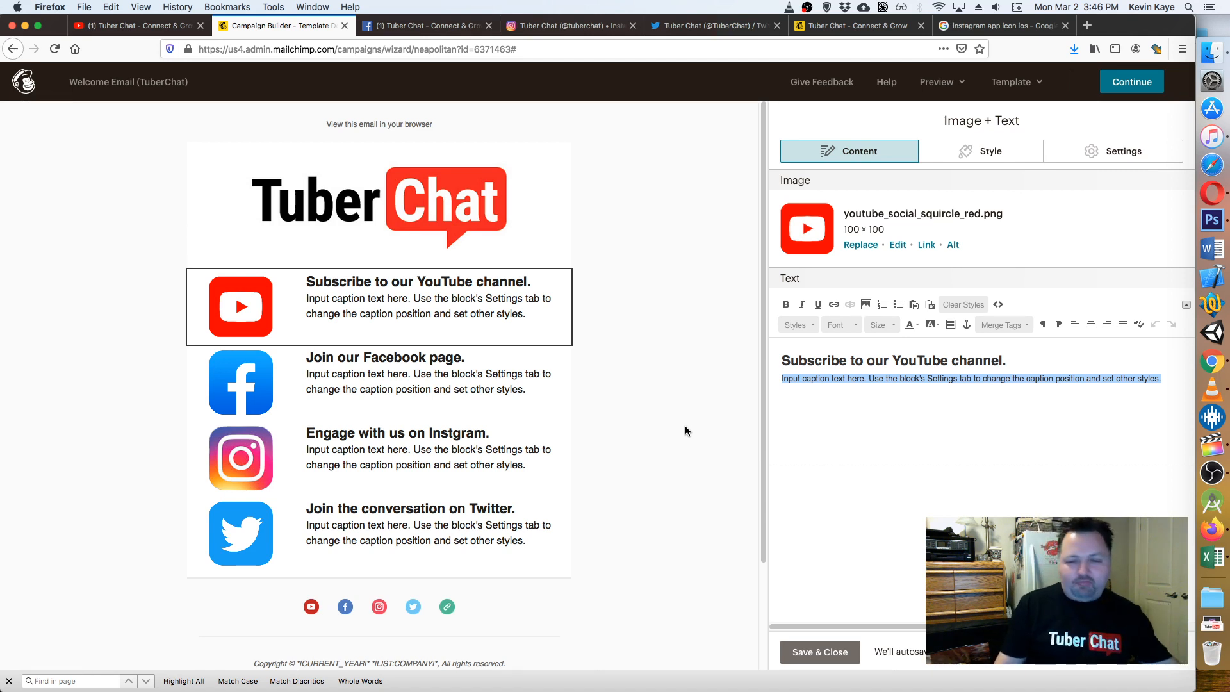
pyautogui.click(700, 411)
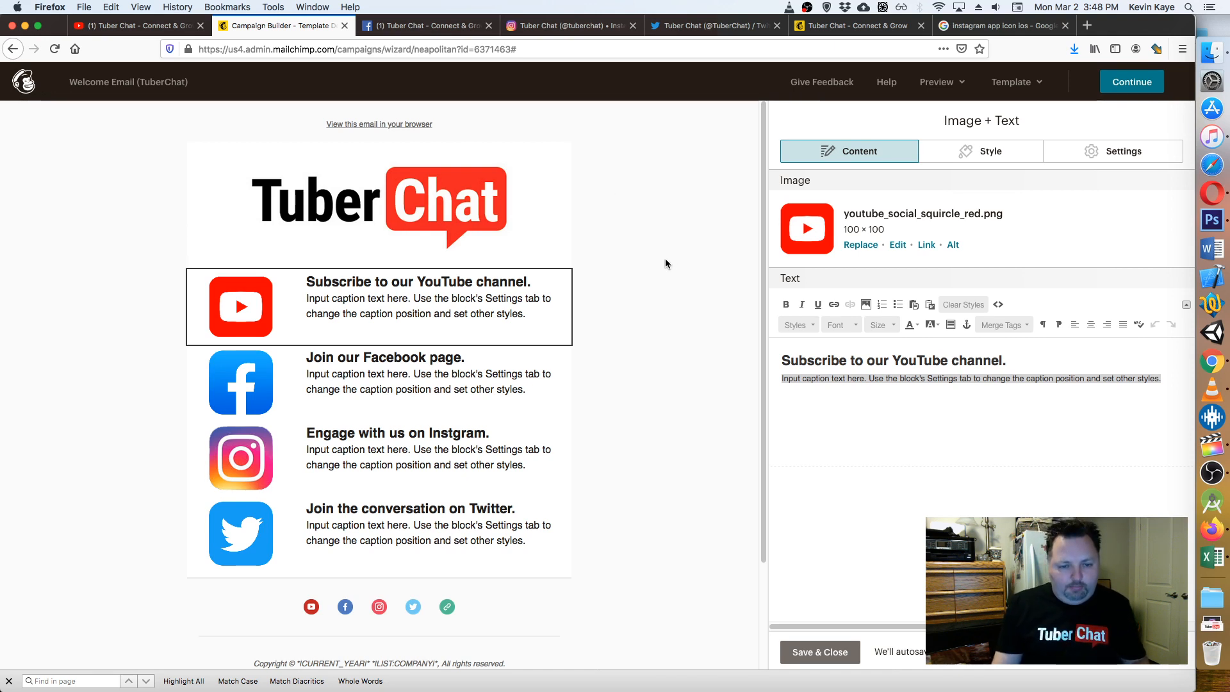
pyautogui.scroll(-2, 665, 260)
pyautogui.scroll(2, 667, 262)
pyautogui.click(854, 424)
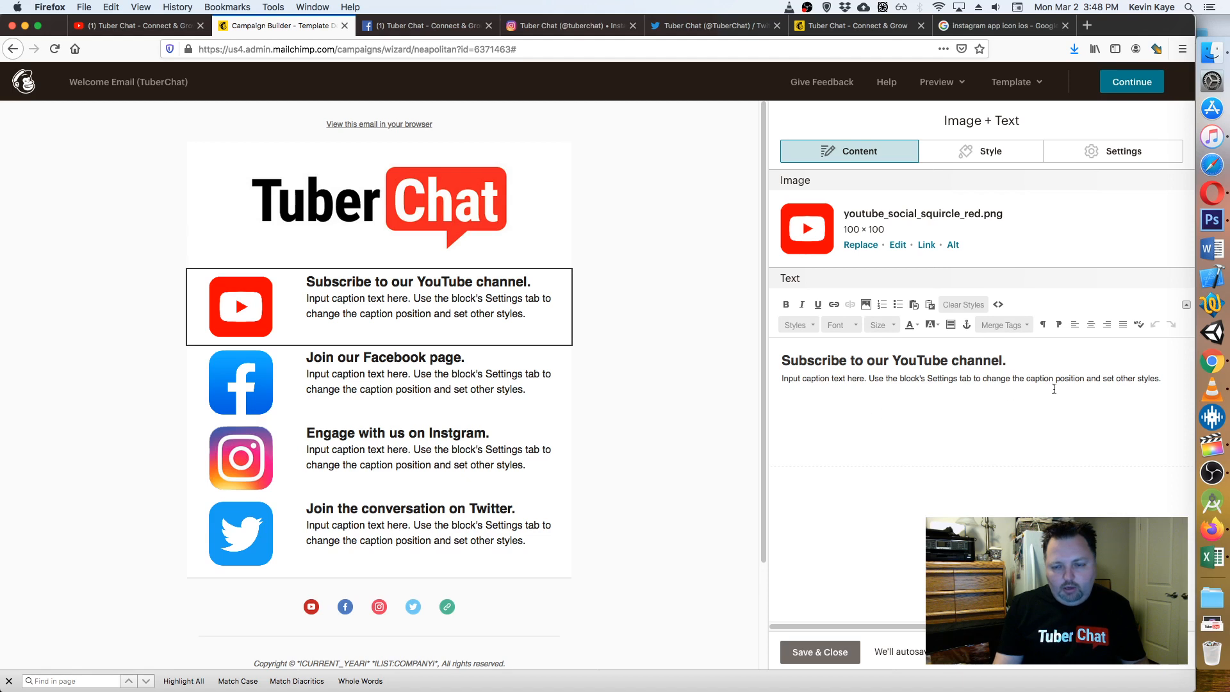
# - Replace the placeholder caption under the YouTube heading with "Make sure you're subscribed to the YouTube channel"
pyautogui.moveTo(1168, 383); pyautogui.dragTo(780, 382)
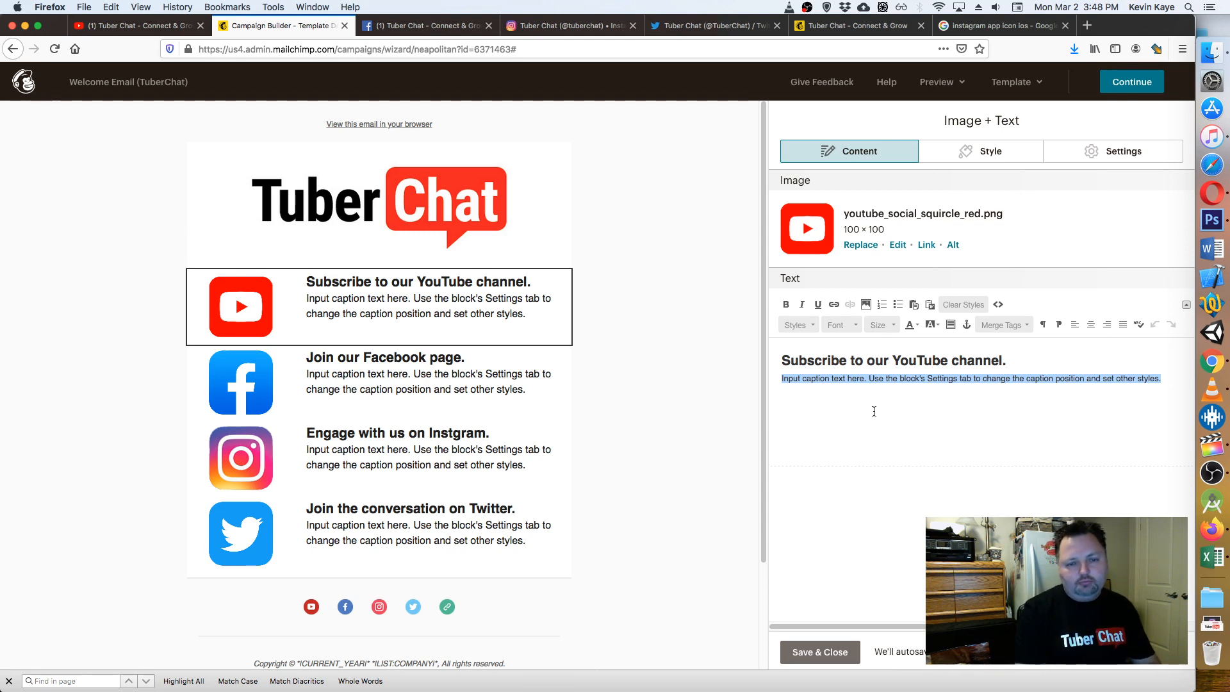
pyautogui.write('Sub')
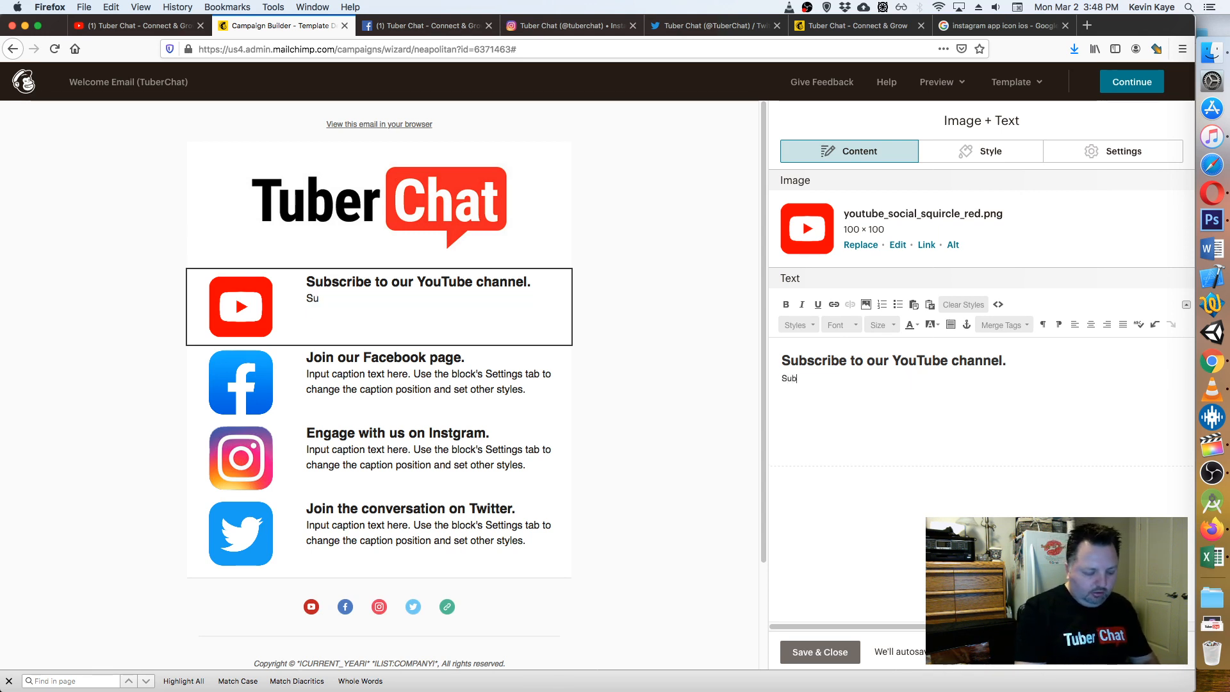
pyautogui.press('BackSpace')
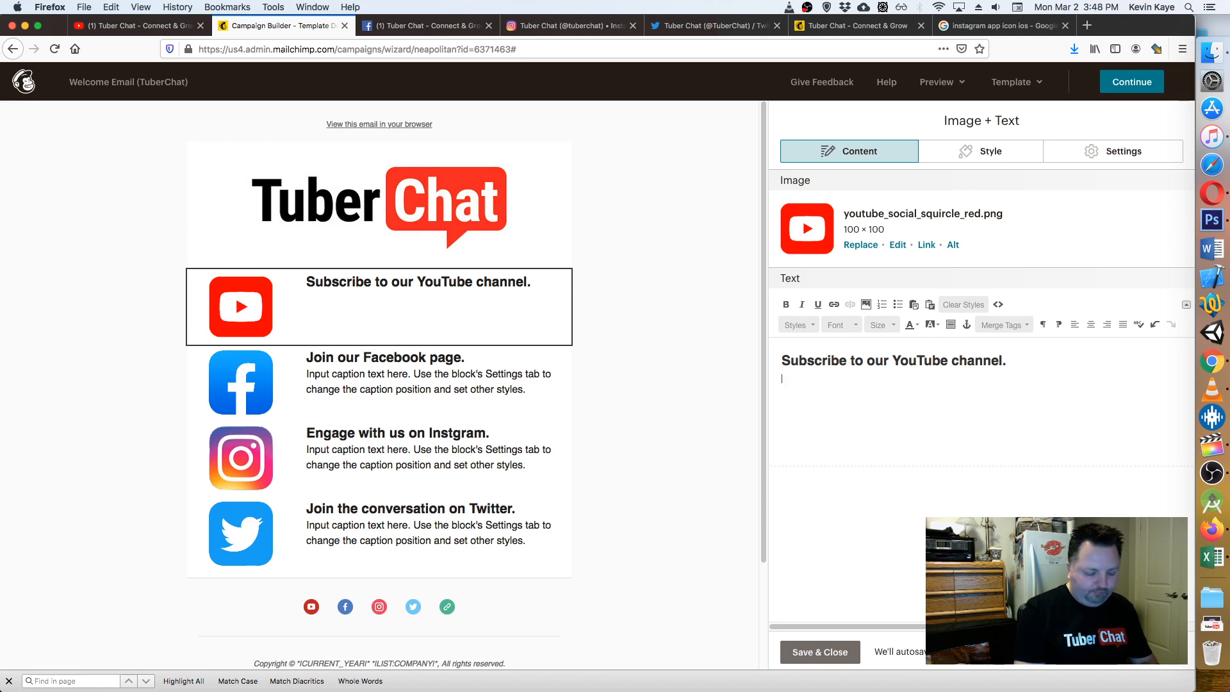
pyautogui.write('Make sure ')
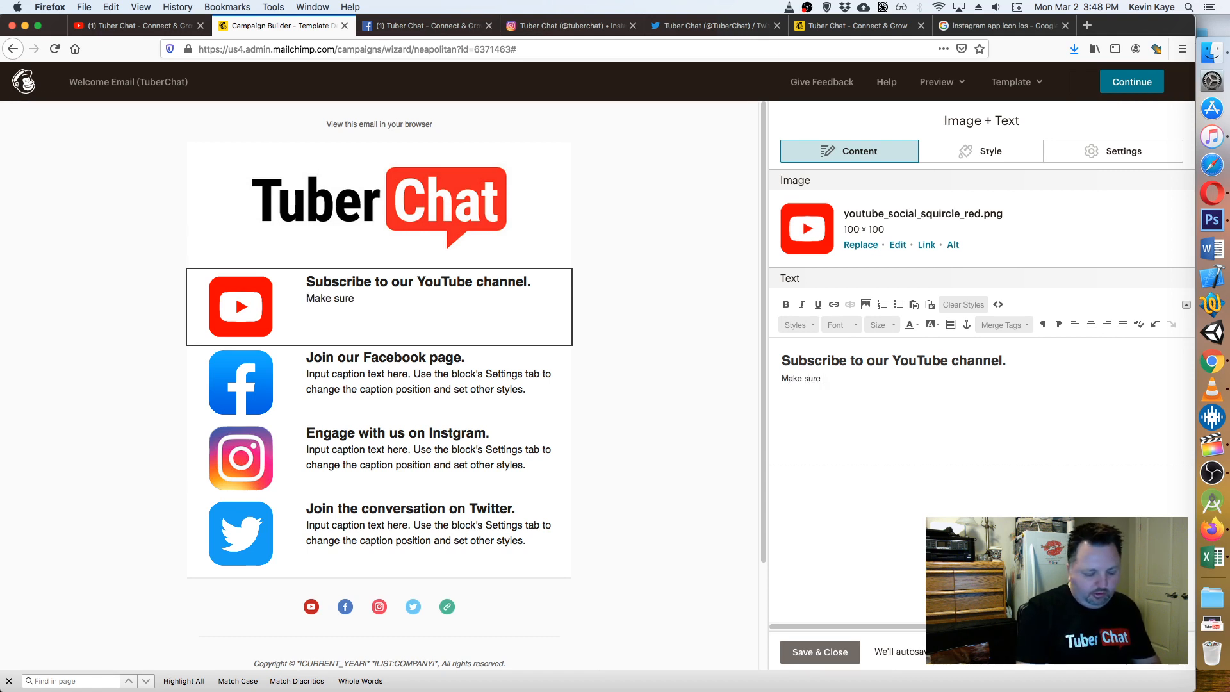
pyautogui.write("you're sub")
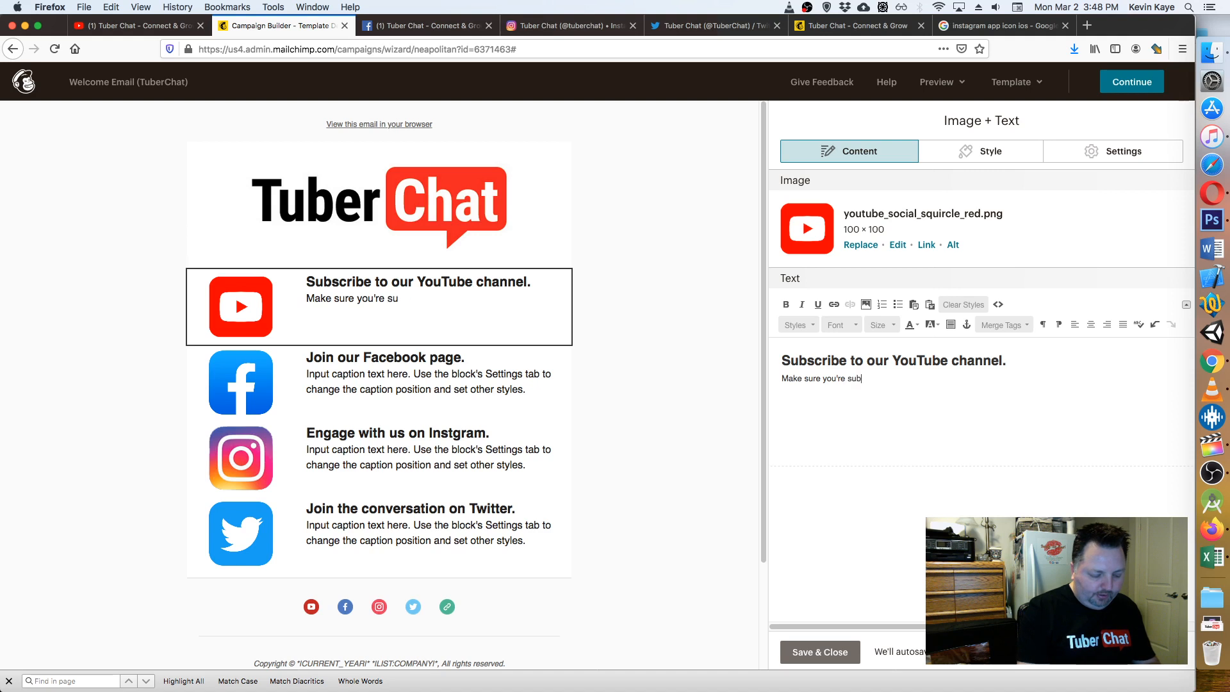
pyautogui.write('scribed to ')
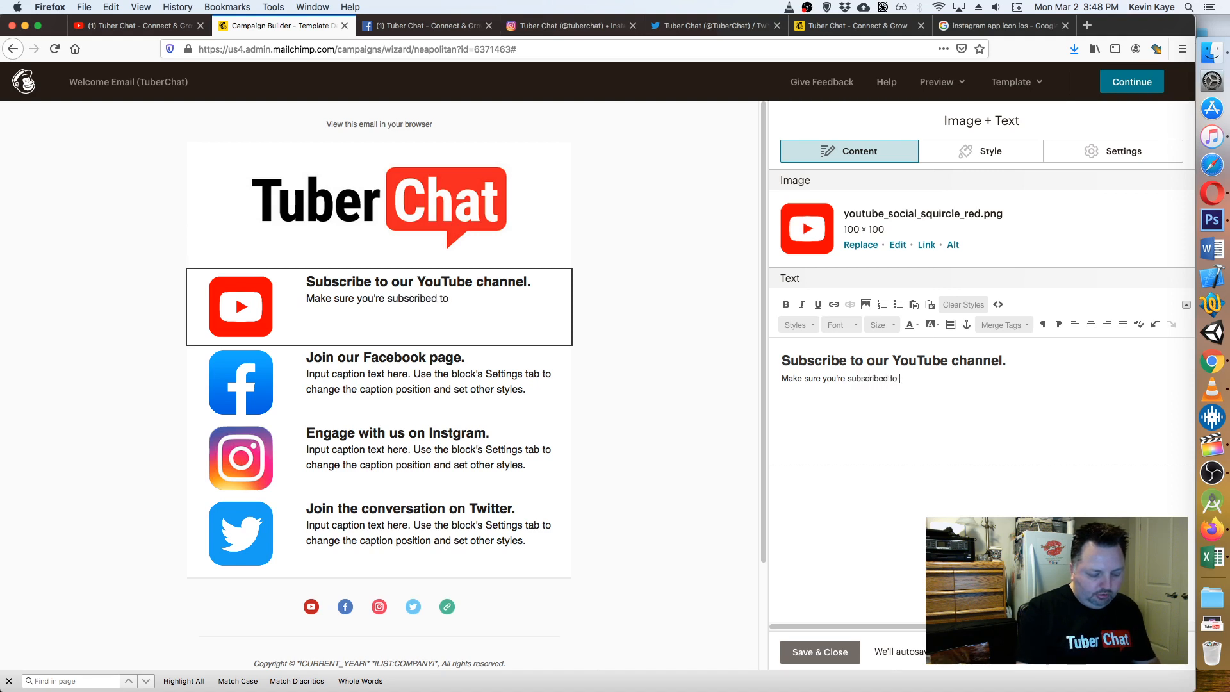
pyautogui.write('th')
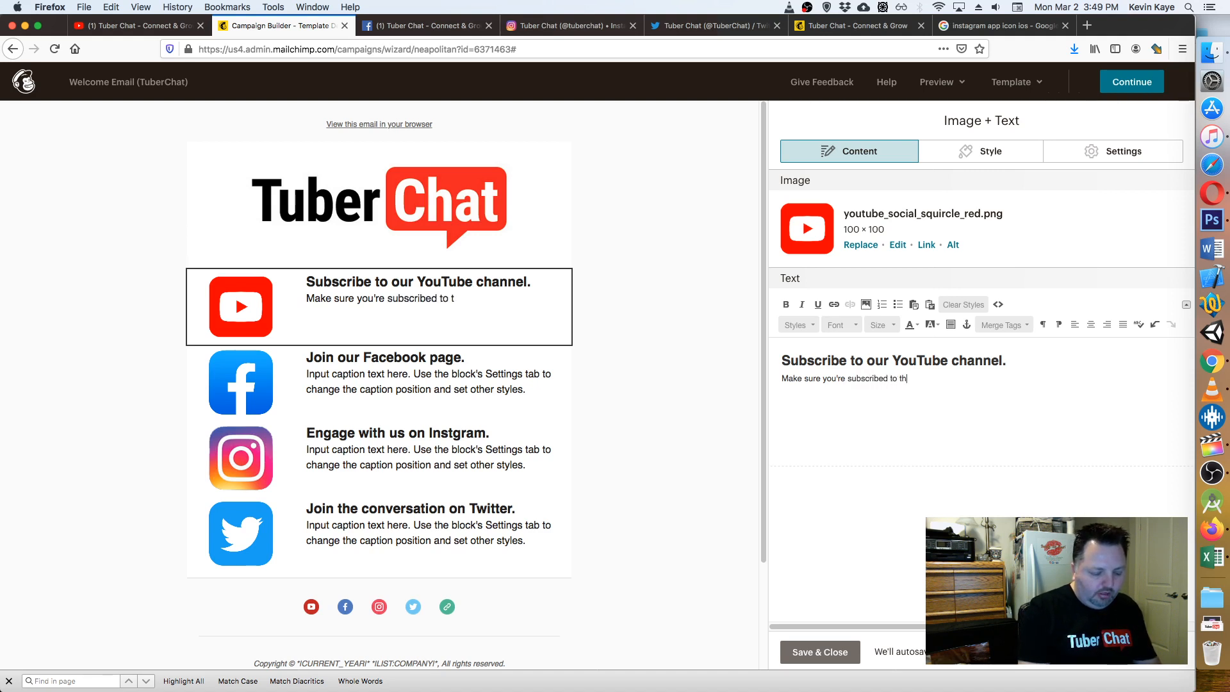
pyautogui.write('e')
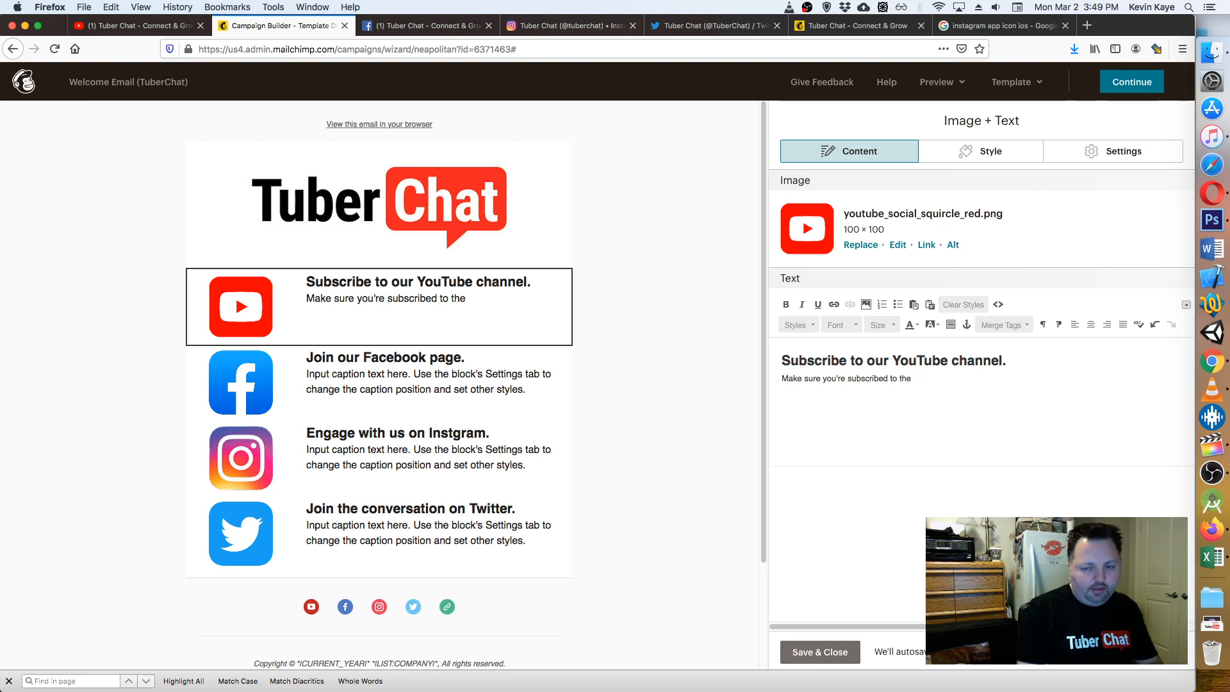
pyautogui.write(' you')
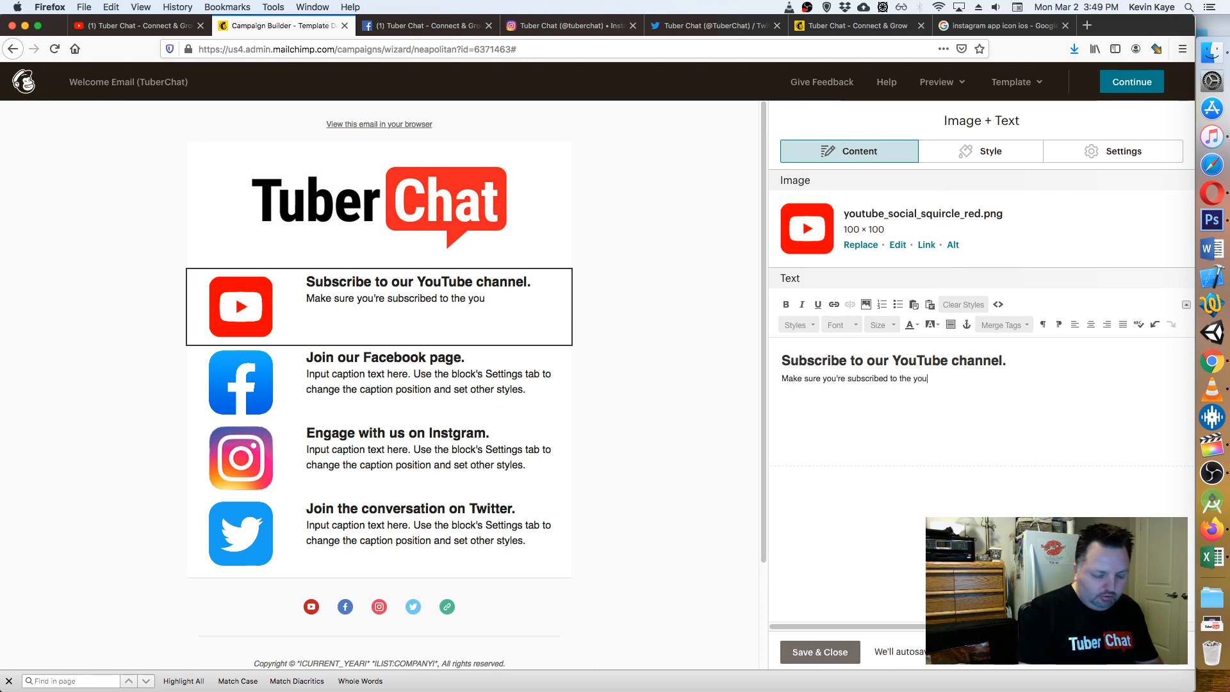
pyautogui.press('BackSpace')
pyautogui.write('You')
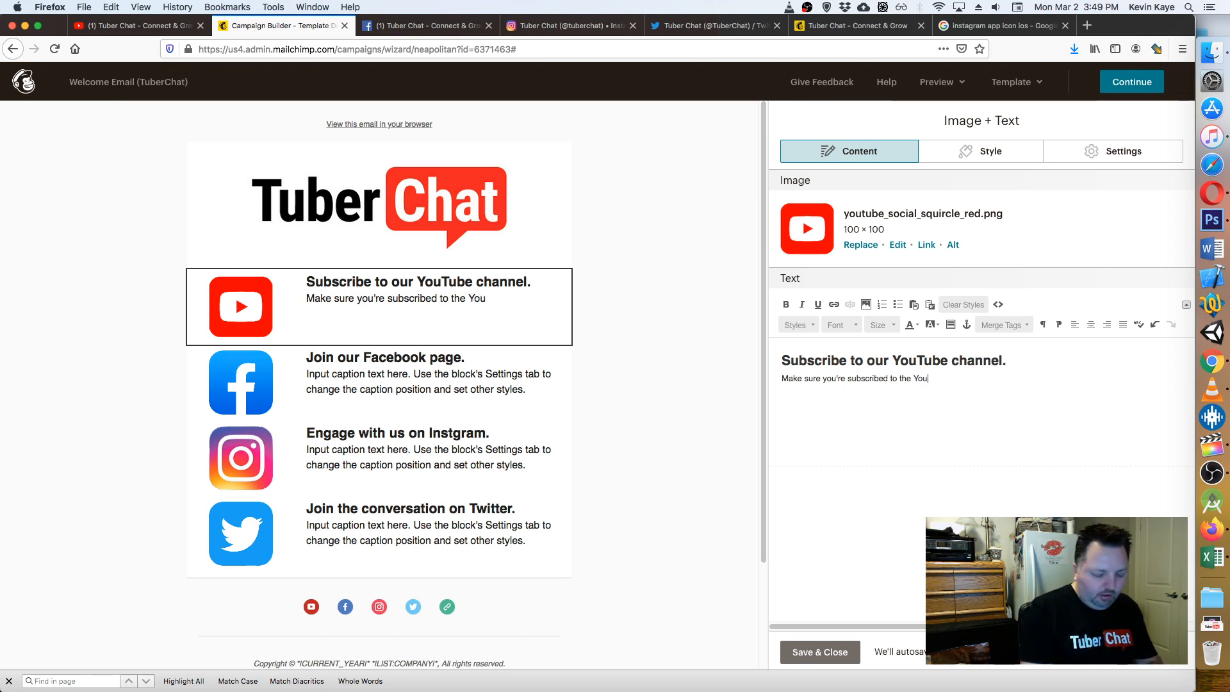
pyautogui.write('Tube channel')
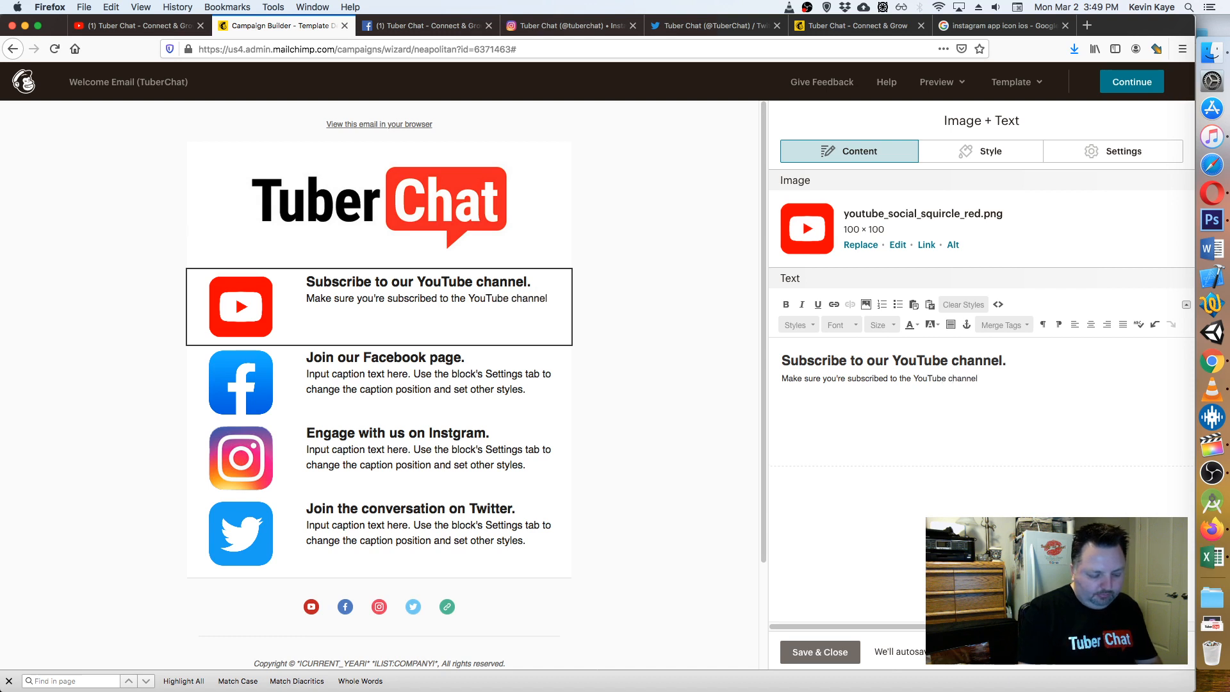
# - Continue the YouTube caption with "so you can start joining other creators and gain"
pyautogui.write(' so you ca')
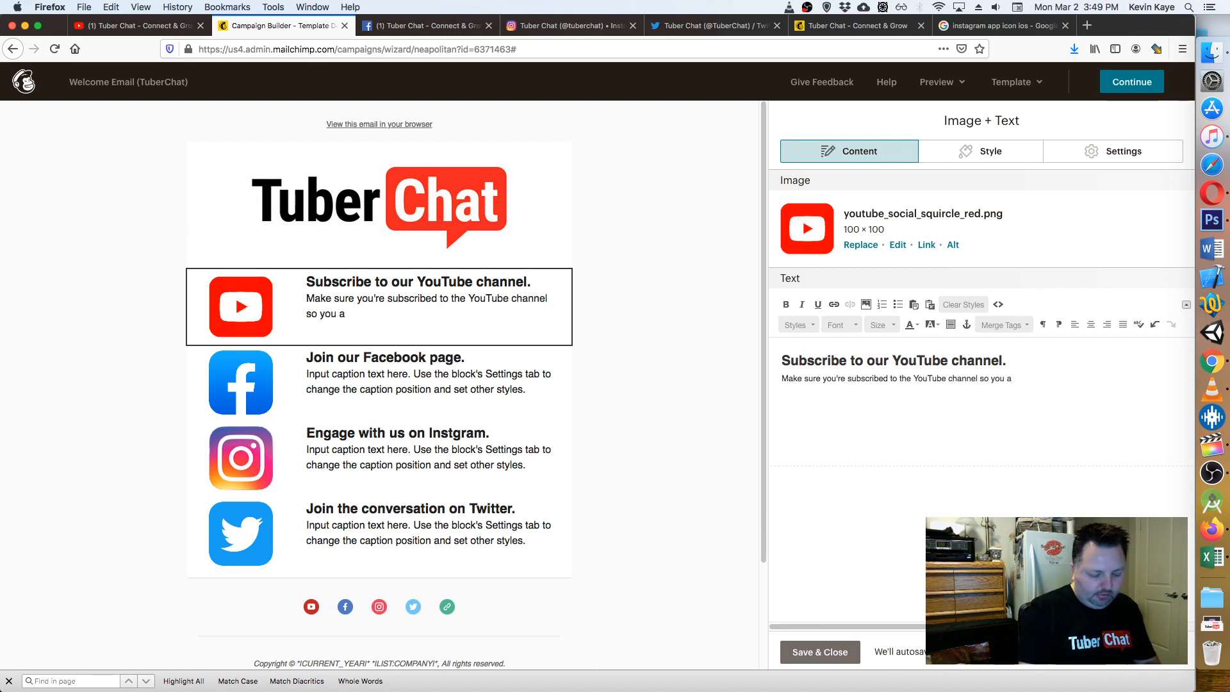
pyautogui.write('n ')
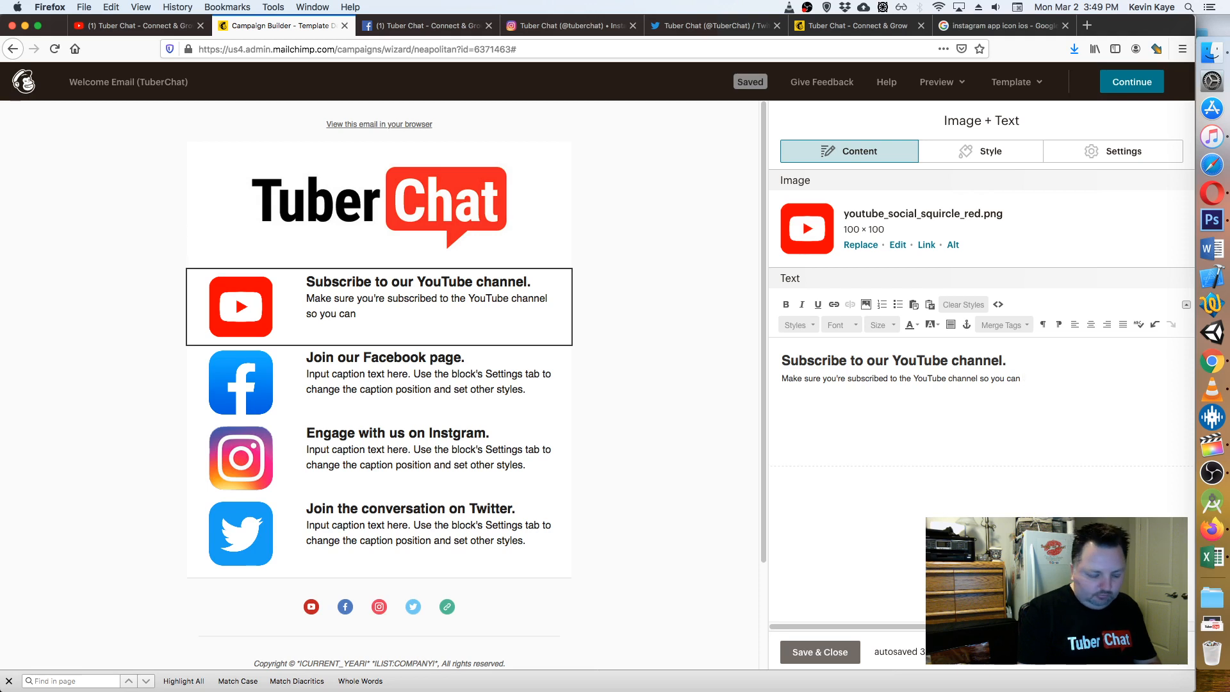
pyautogui.write('start')
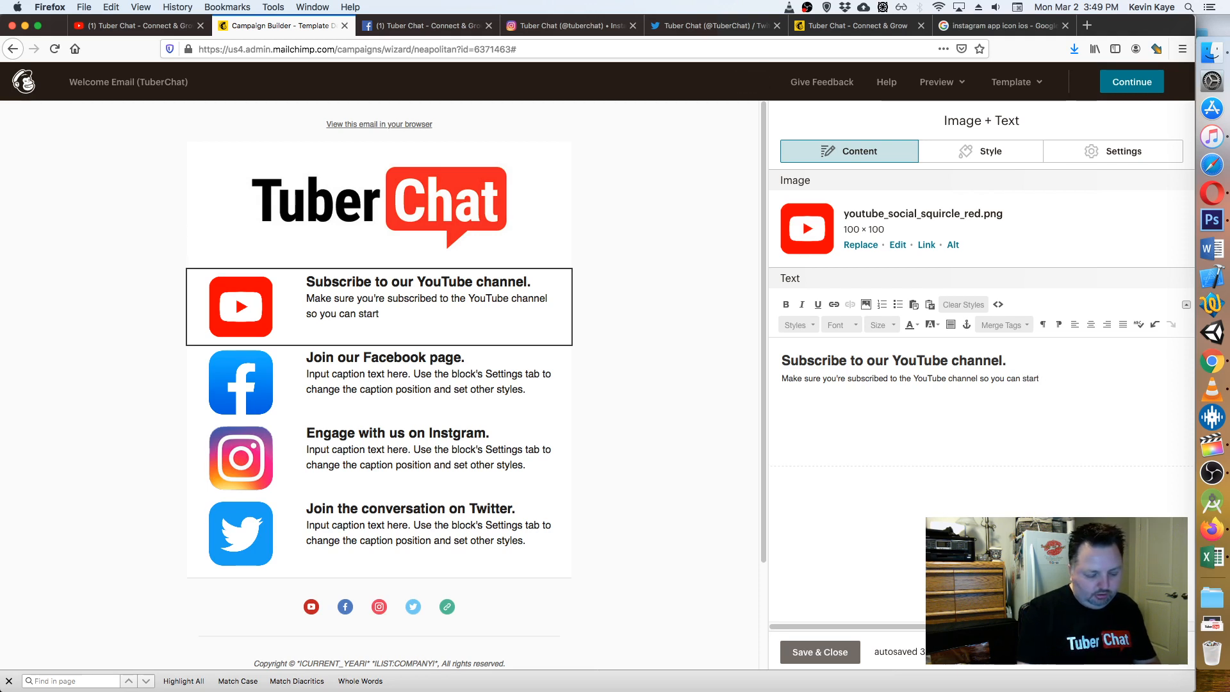
pyautogui.write(' joinin')
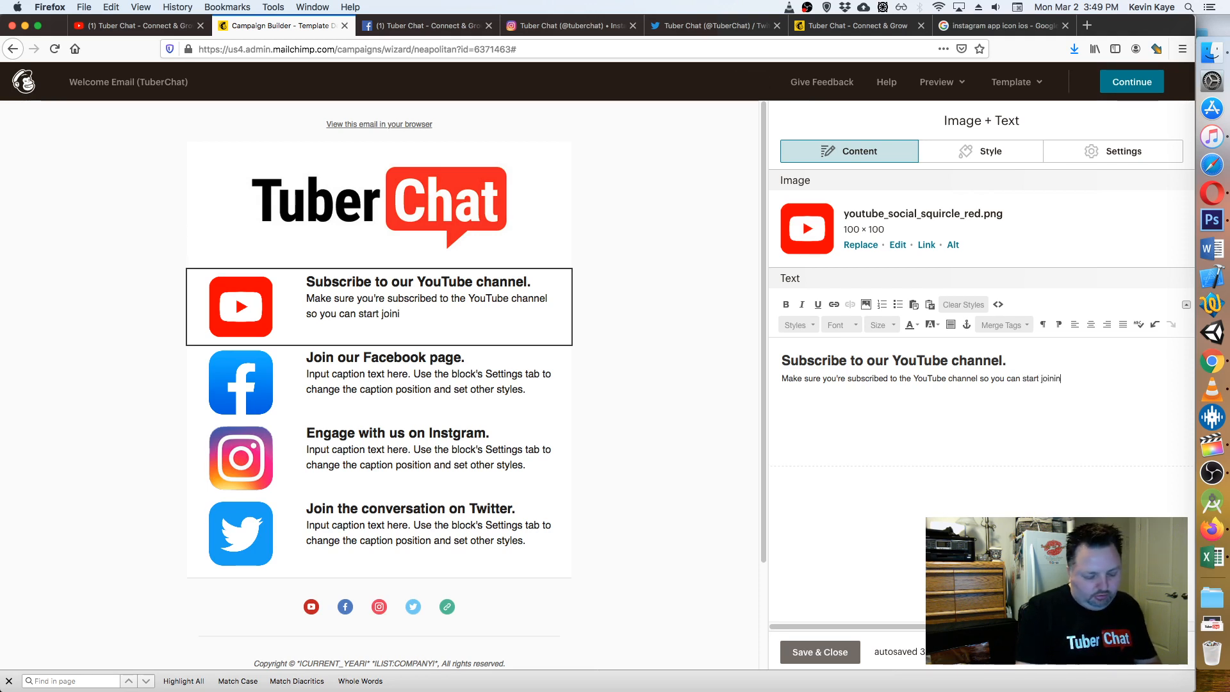
pyautogui.write('g other cre')
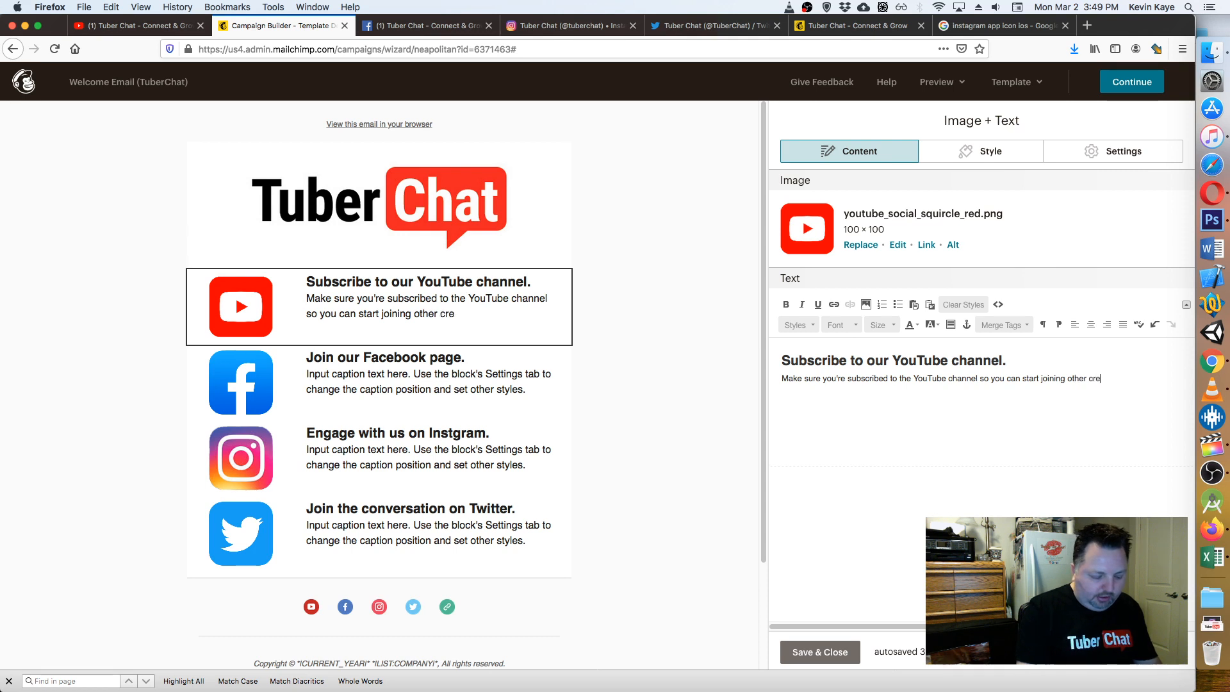
pyautogui.write('ators ')
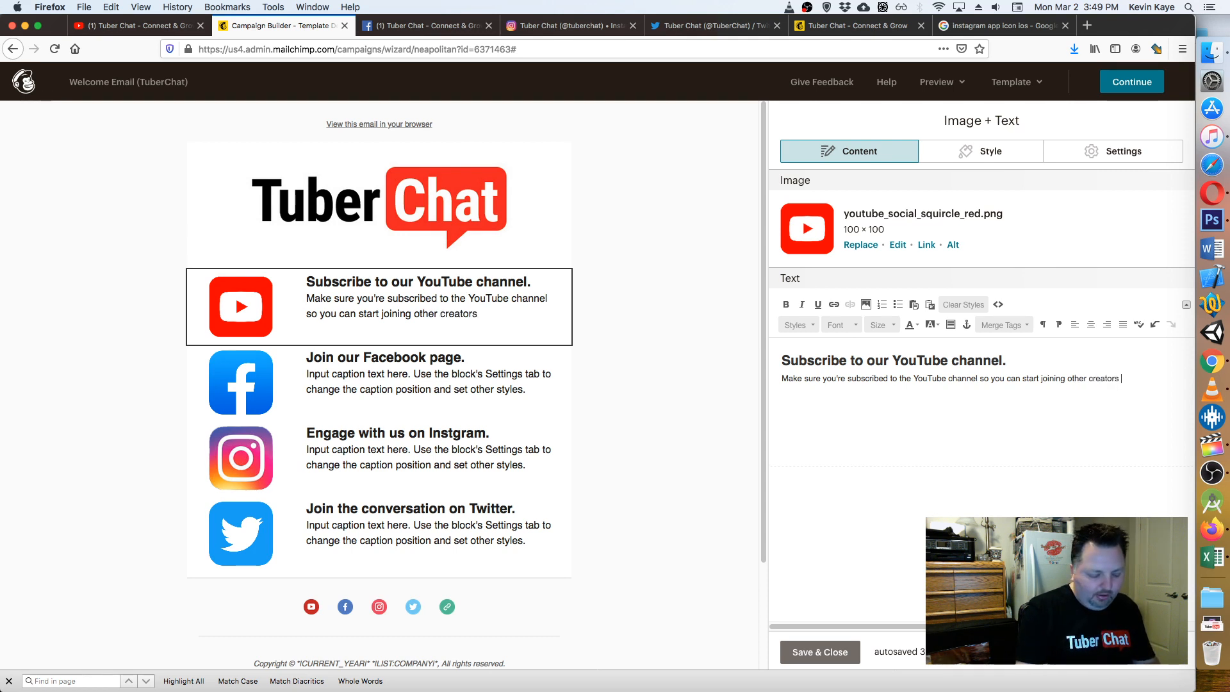
pyautogui.write('an')
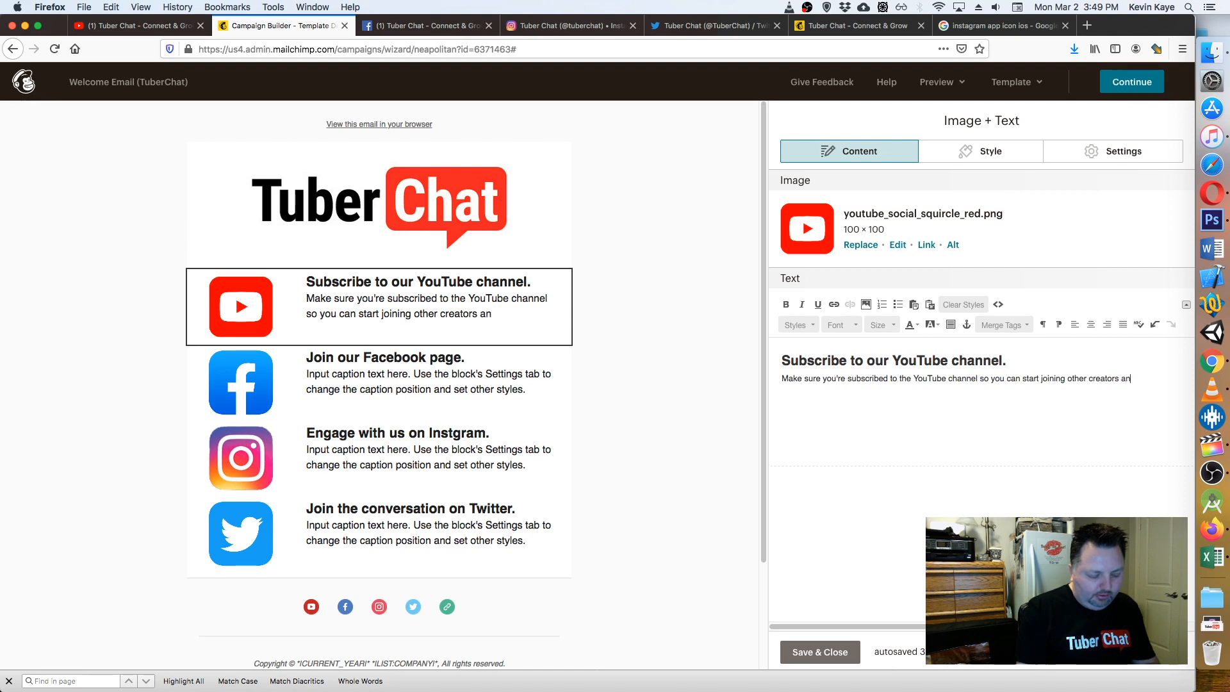
pyautogui.write('d gain su')
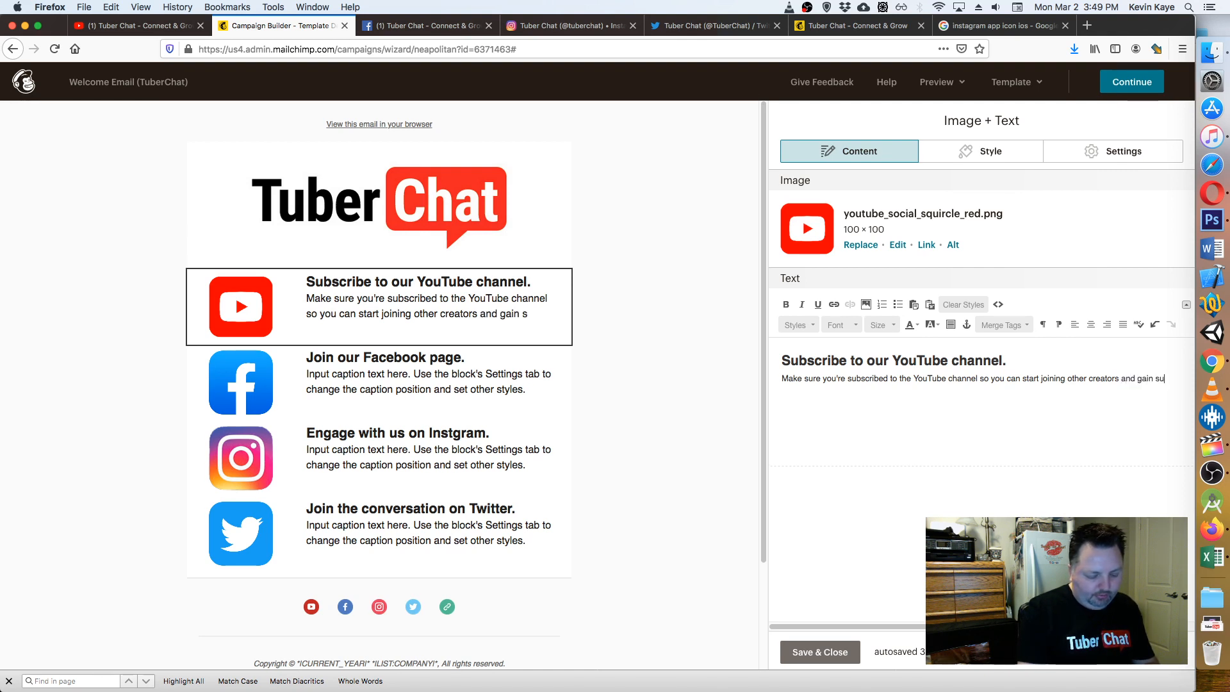
pyautogui.write('bscribers ')
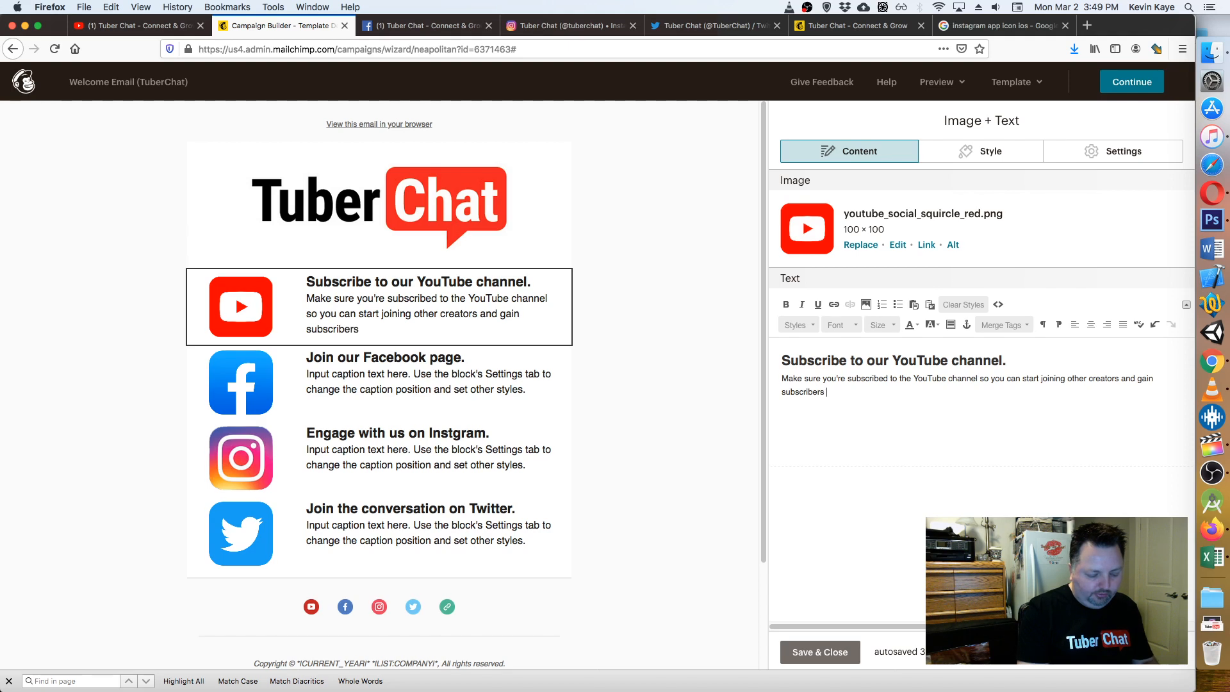
pyautogui.write('at reco')
pyautogui.press('BackSpace')
pyautogui.press('BackSpace')
pyautogui.press('BackSpace')
pyautogui.press('BackSpace')
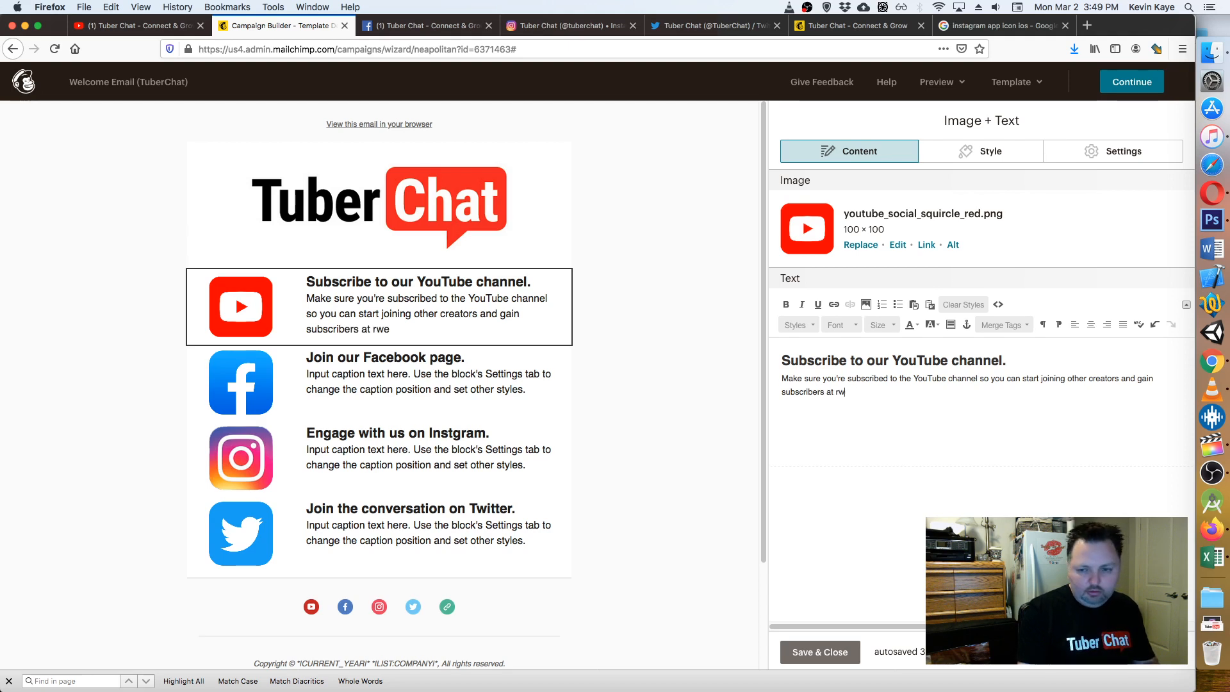
pyautogui.press('BackSpace')
pyautogui.press('BackSpace')
pyautogui.press('BackSpace')
pyautogui.press('BackSpace')
pyautogui.press('BackSpace')
pyautogui.press('BackSpace')
pyautogui.press('BackSpace')
pyautogui.press('BackSpace')
pyautogui.press('BackSpace')
pyautogui.press('BackSpace')
pyautogui.press('BackSpace')
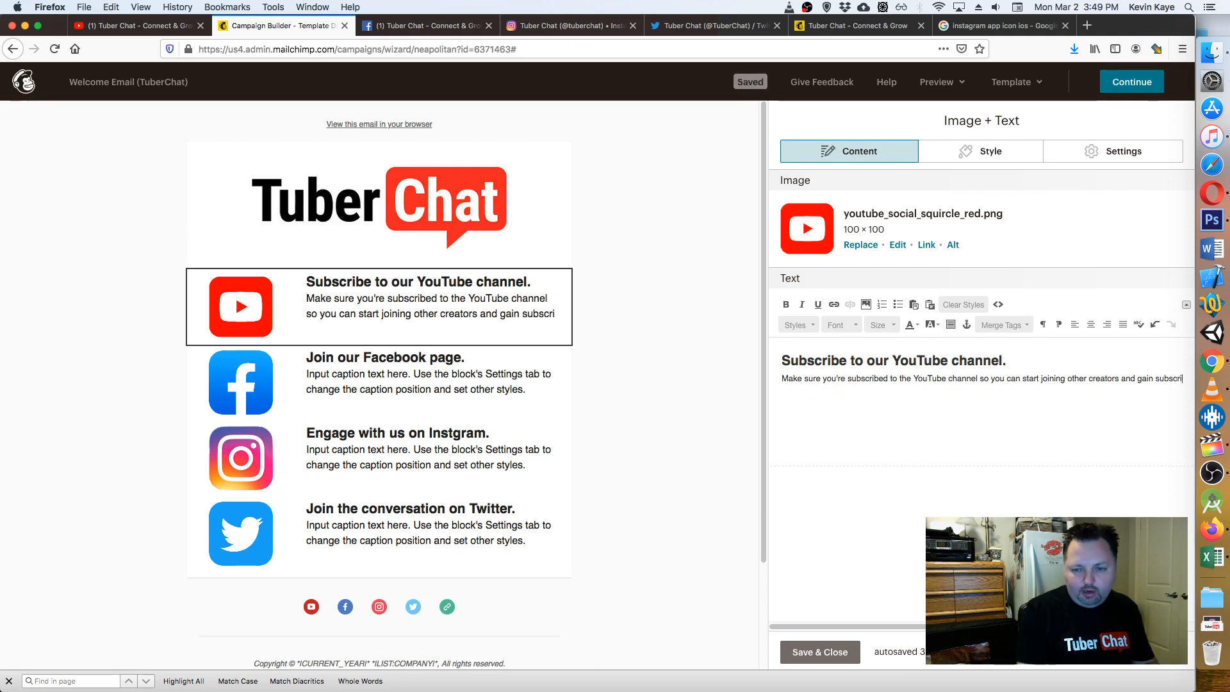
pyautogui.press('BackSpace')
pyautogui.press('BackSpace')
pyautogui.press('BackSpace')
pyautogui.press('BackSpace')
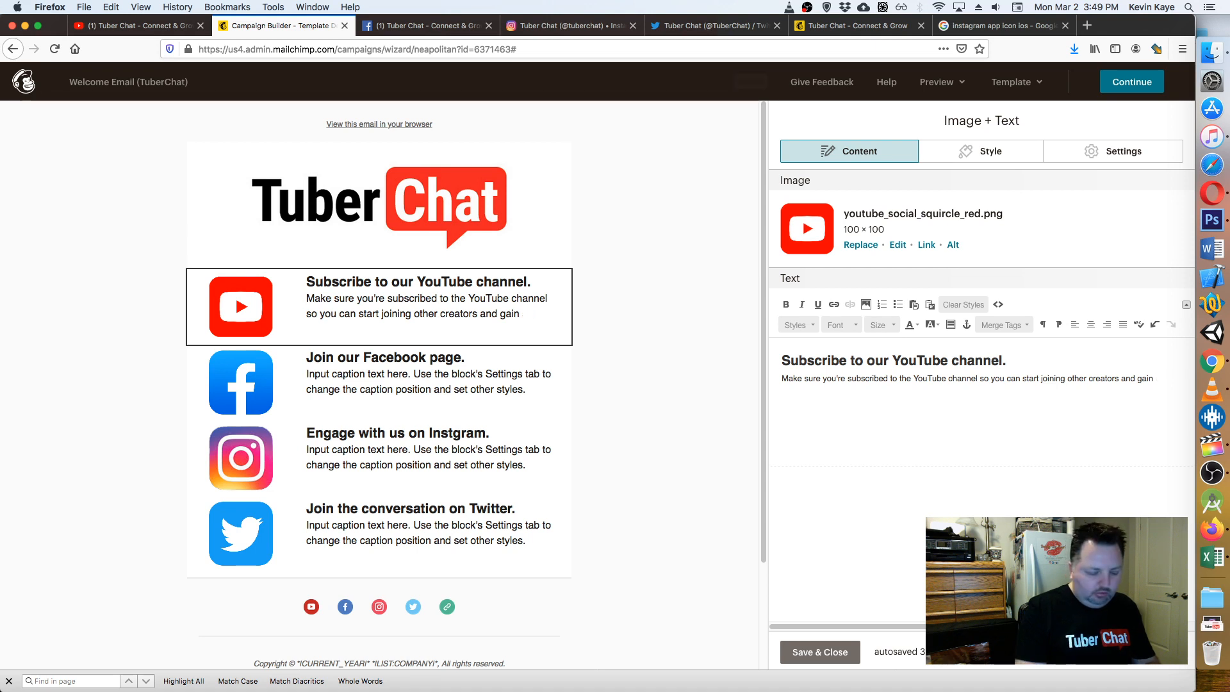
# - Finish the YouTube caption with "quality subscribers at record speed." and save the block
pyautogui.write('quality ')
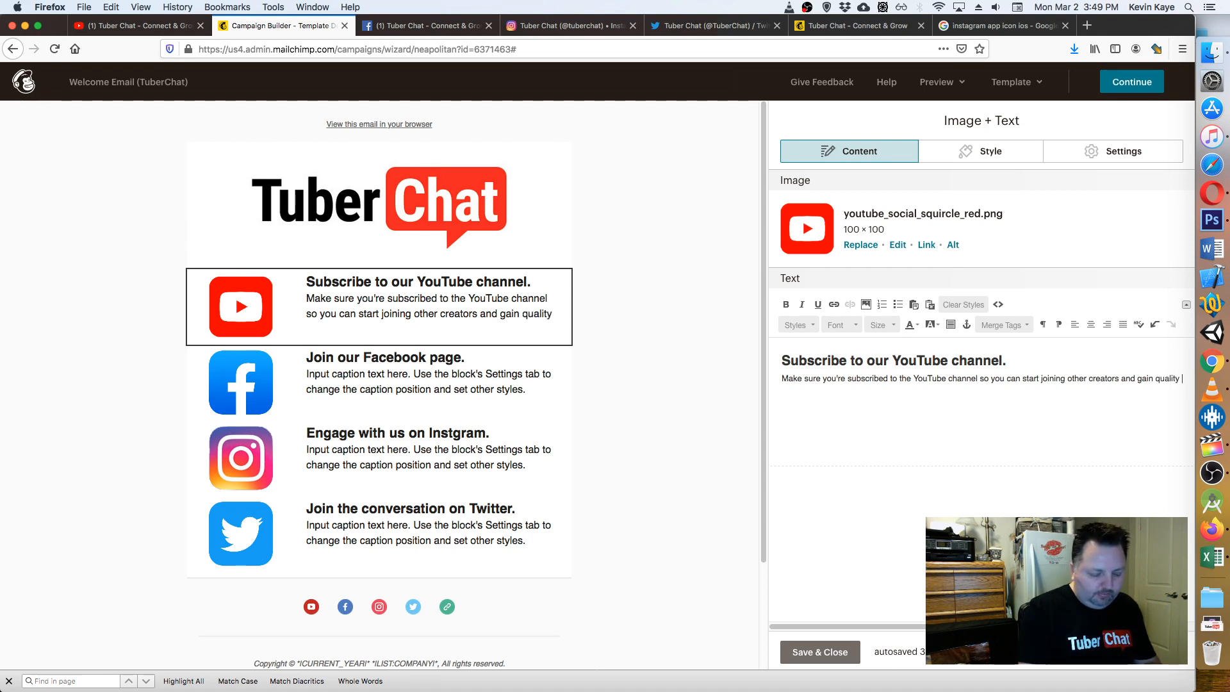
pyautogui.write('subscriber ')
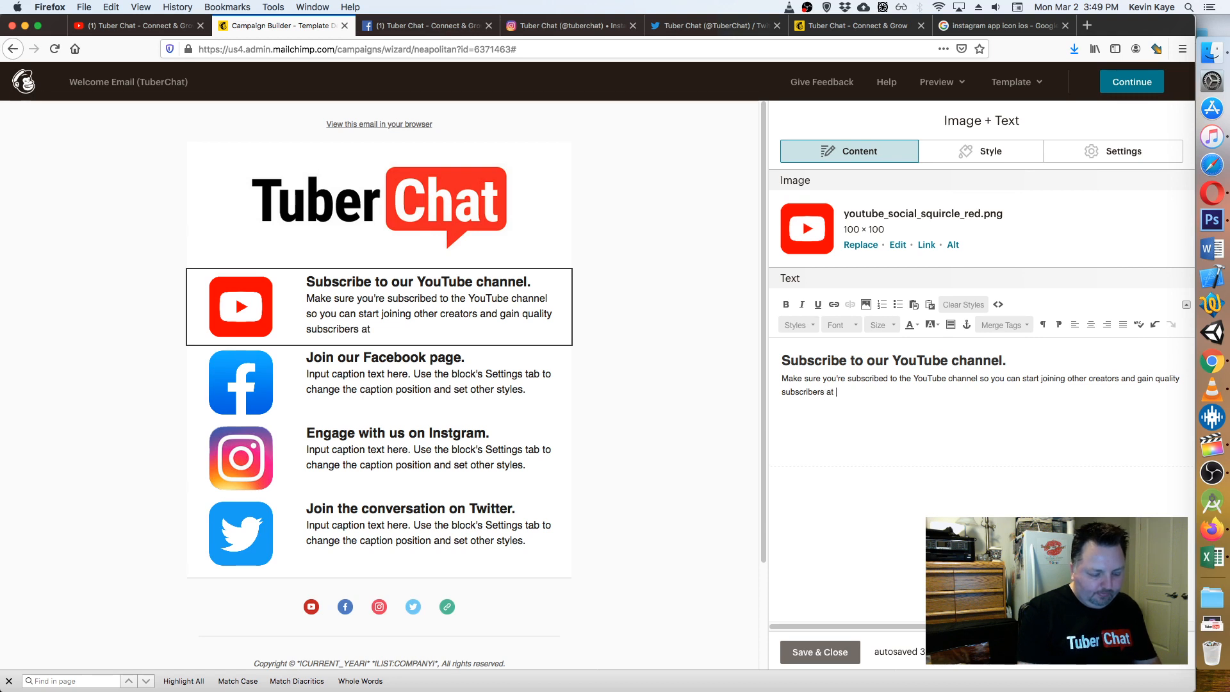
pyautogui.write('at record speedc')
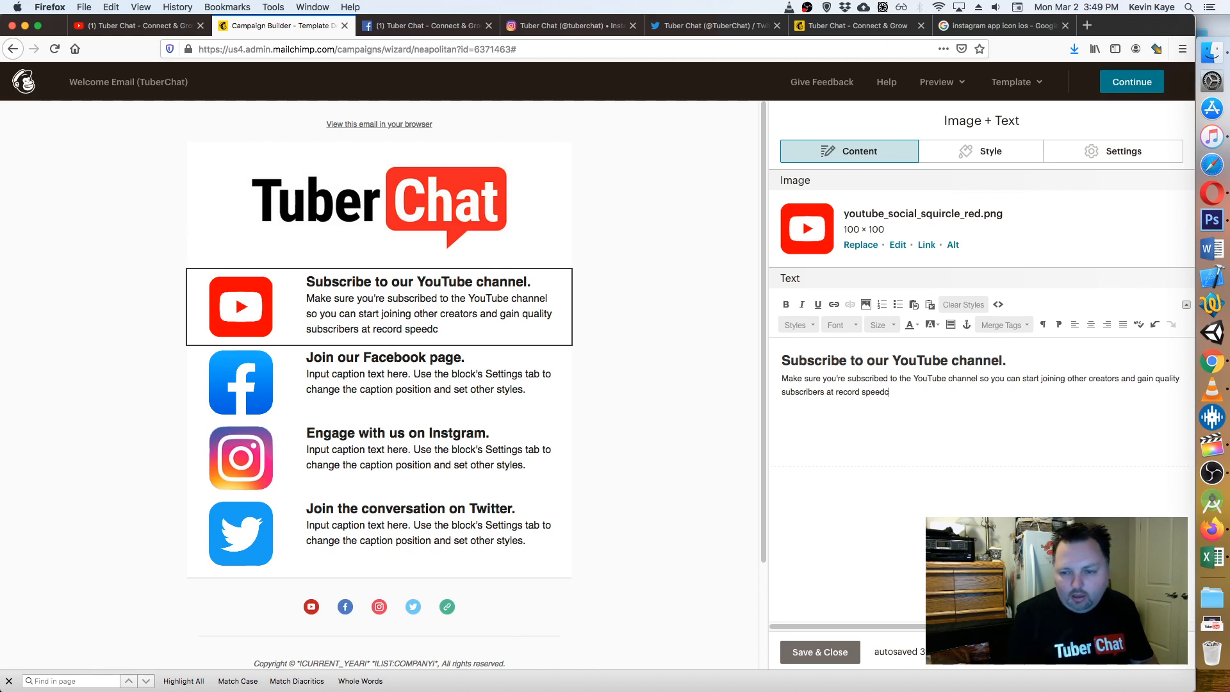
pyautogui.press('BackSpace')
pyautogui.write('.')
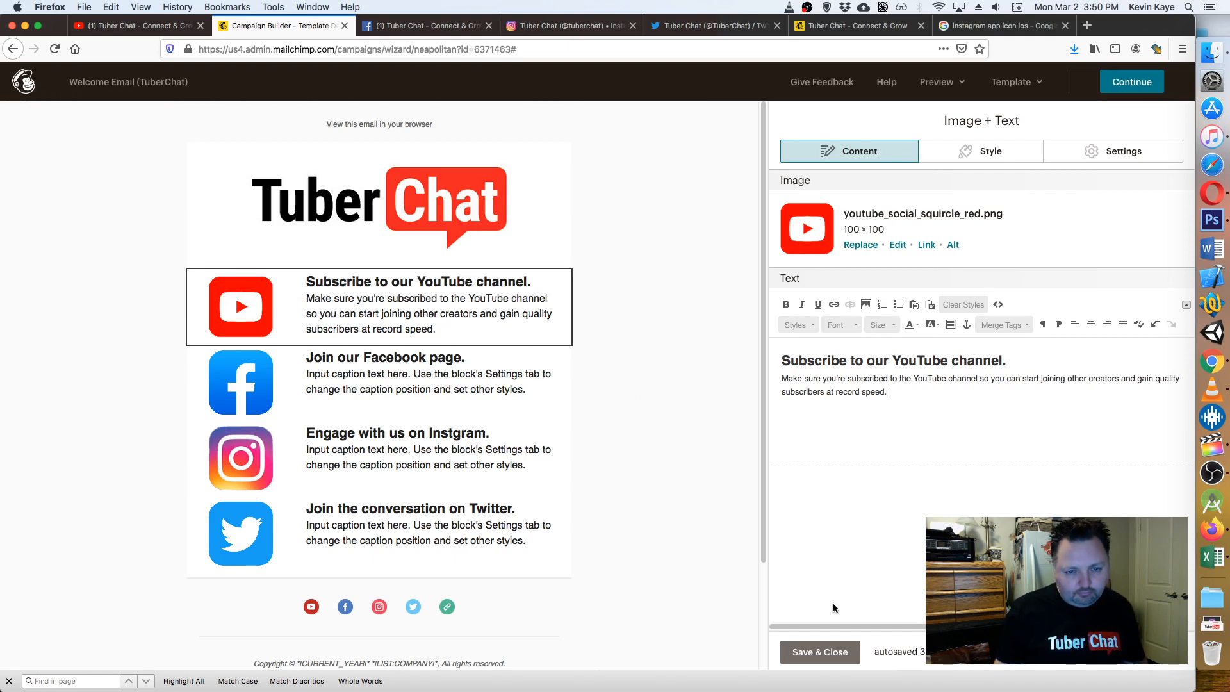
pyautogui.click(821, 653)
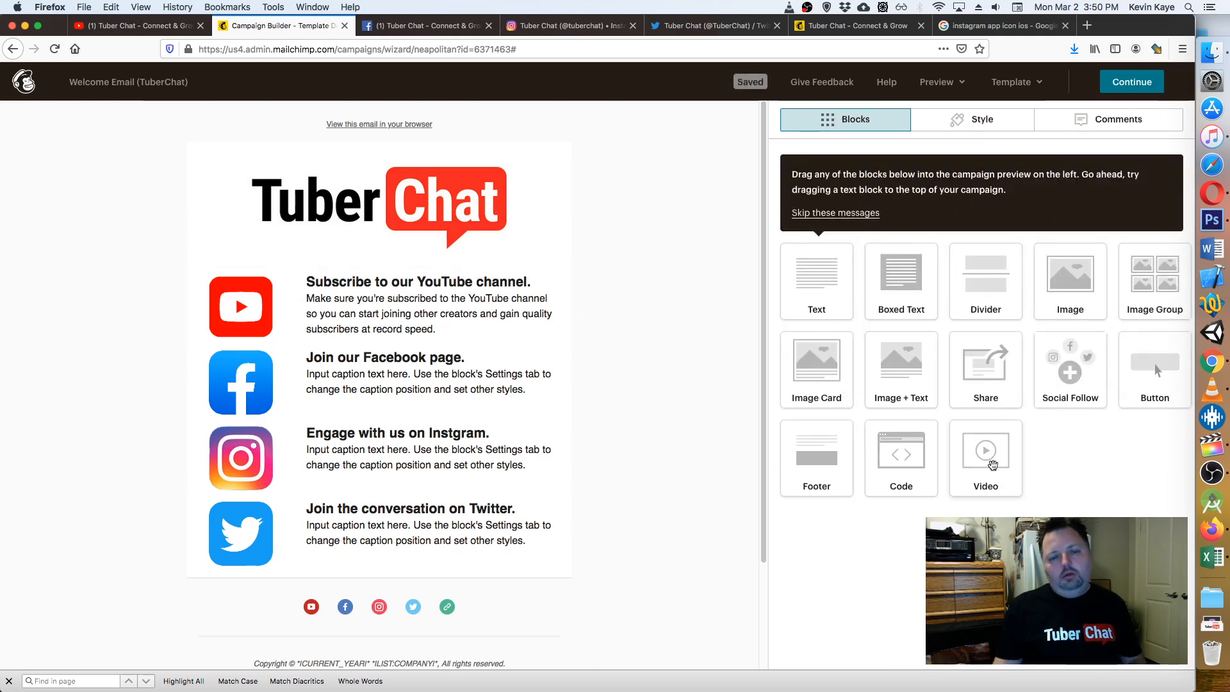
# - Replace the placeholder caption in the "Join our Facebook page." block with "Post your videos"
pyautogui.click(375, 382)
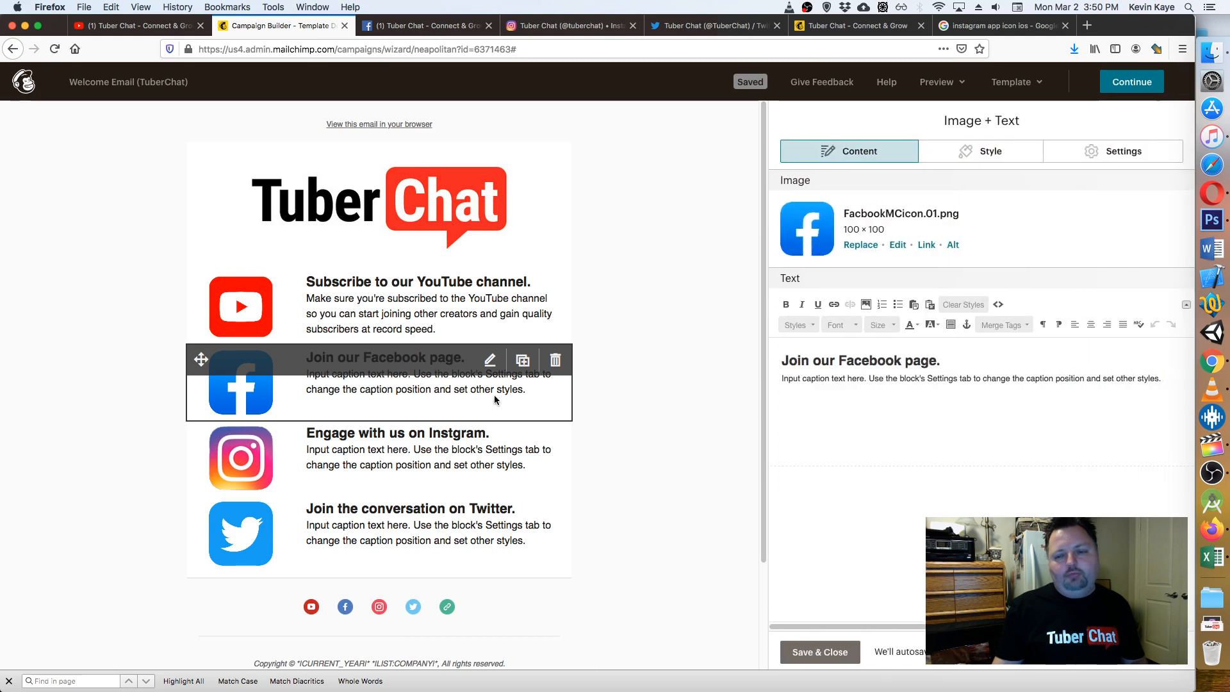
pyautogui.moveTo(781, 358)
pyautogui.mouseDown()
pyautogui.moveTo(1109, 403)
pyautogui.moveTo(933, 347)
pyautogui.moveTo(784, 379)
pyautogui.mouseUp()
pyautogui.click(1020, 379)
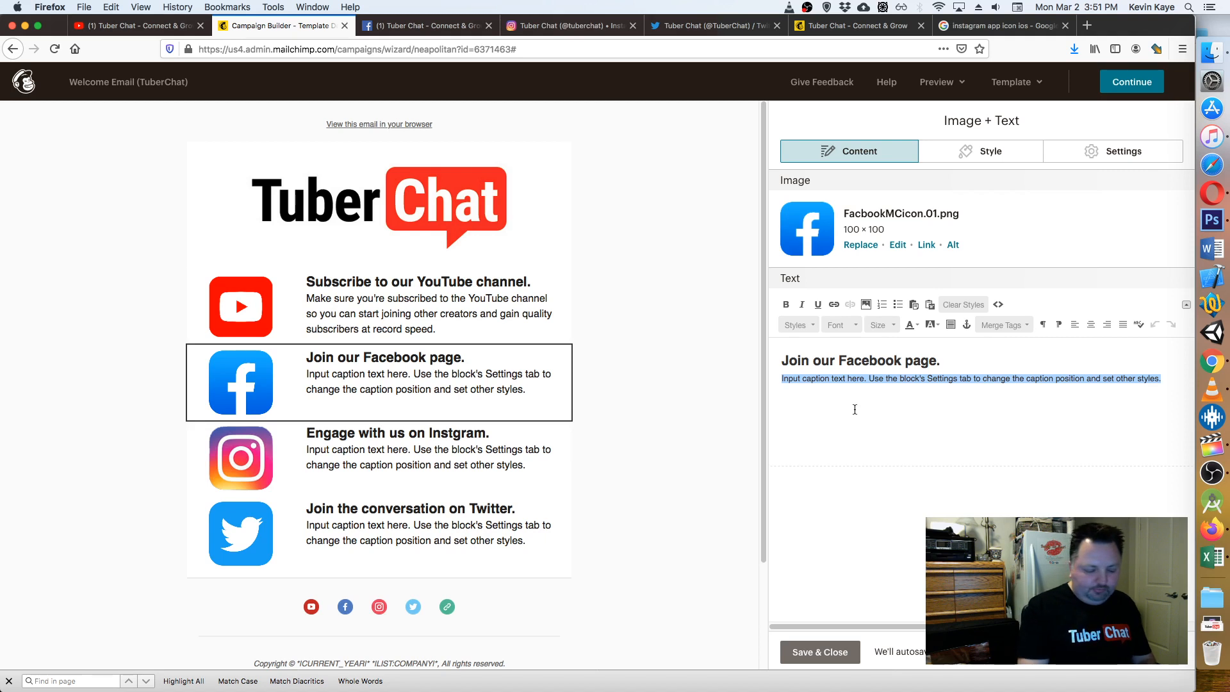
pyautogui.write('Post')
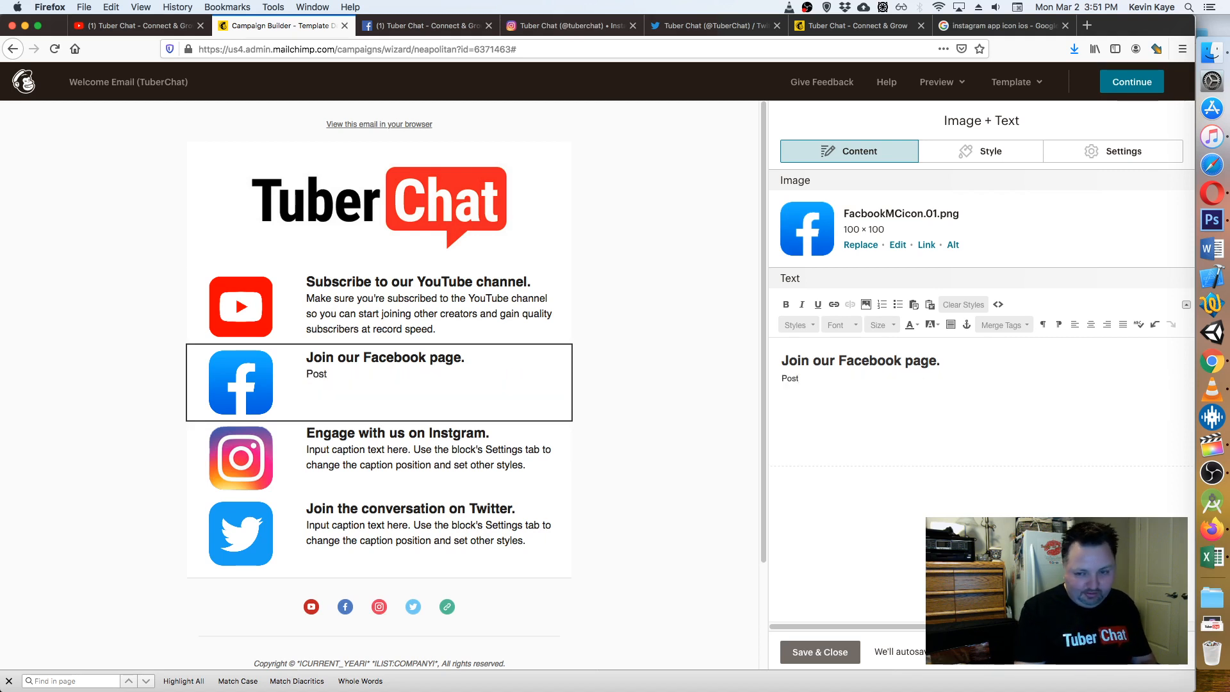
pyautogui.write(' is')
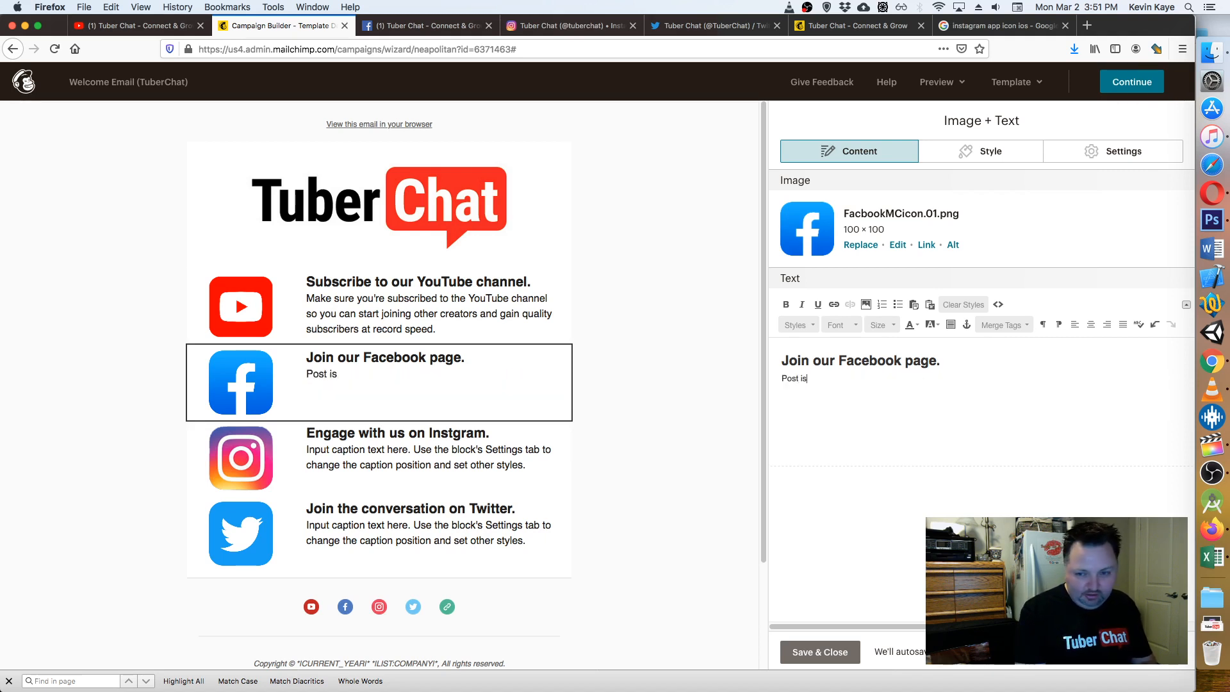
pyautogui.press('BackSpace')
pyautogui.press('BackSpace')
pyautogui.write('your')
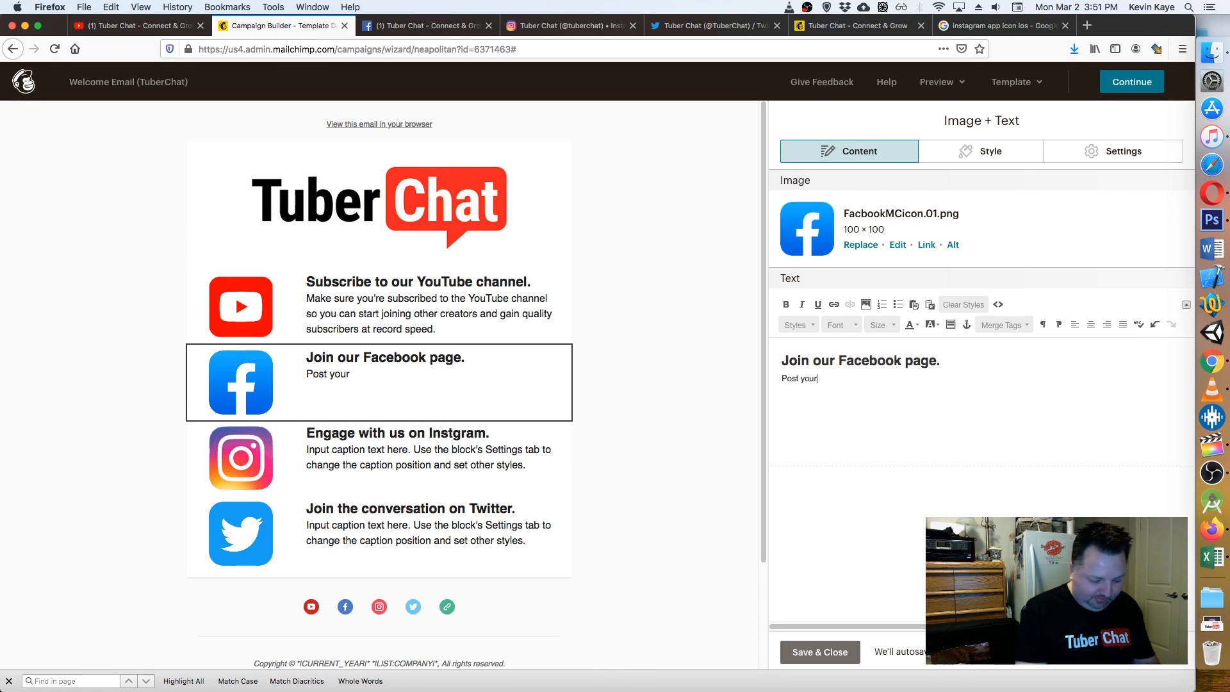
pyautogui.write(' videos')
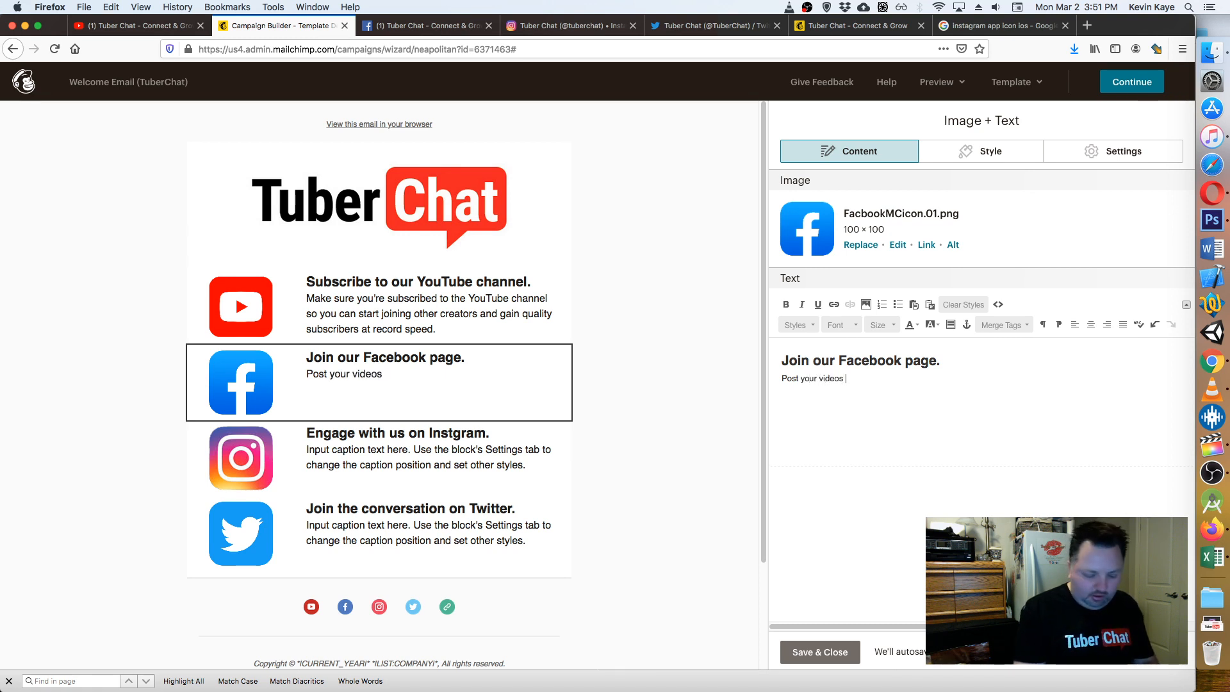
# - Continue the Facebook caption with "on our Facebook page"
pyautogui.write(' on our Fa')
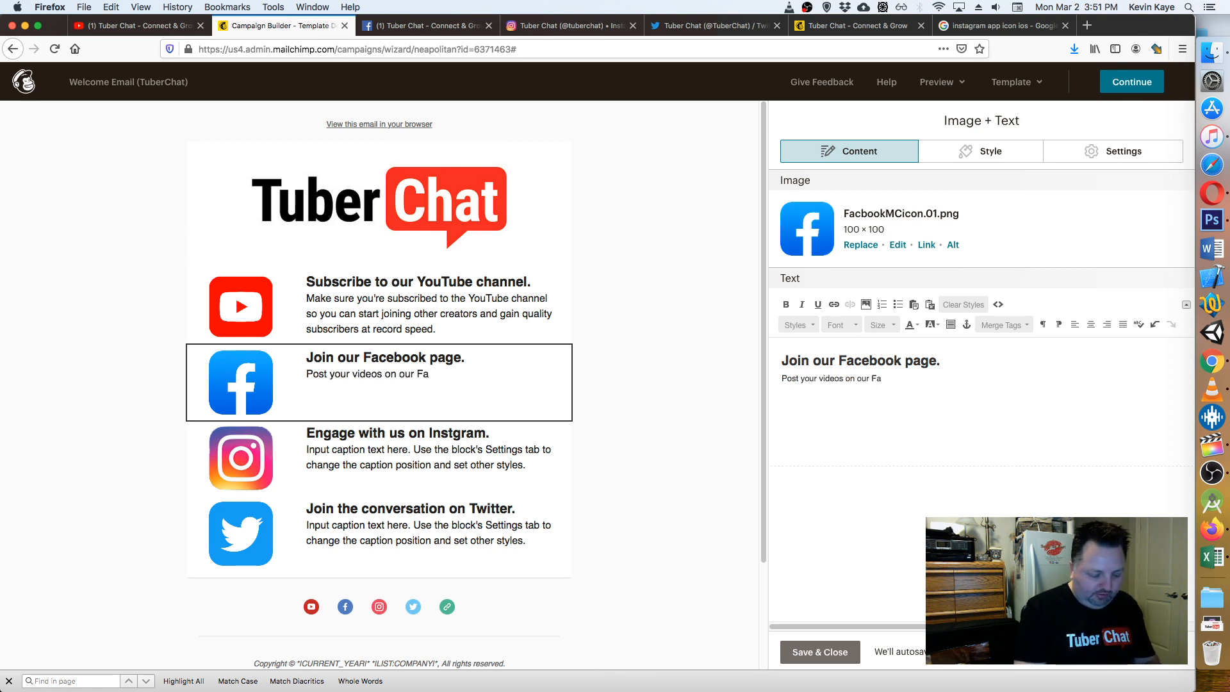
pyautogui.write('cebo')
pyautogui.press('BackSpace')
pyautogui.press('BackSpace')
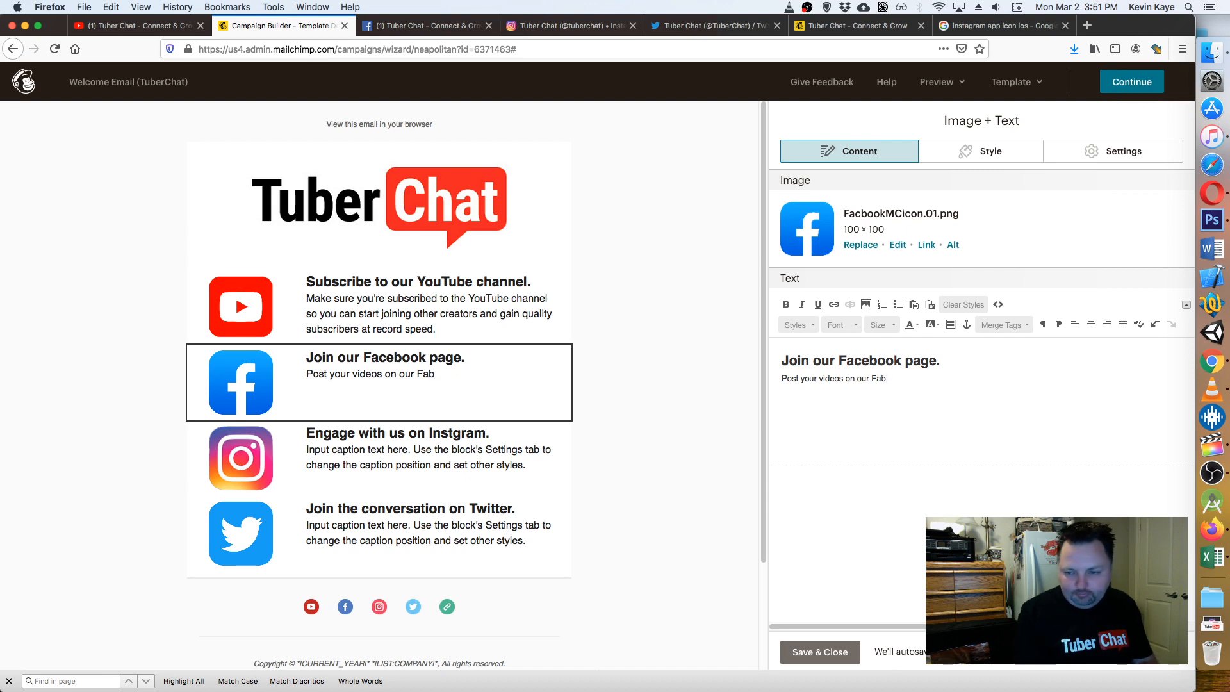
pyautogui.write('cebook page')
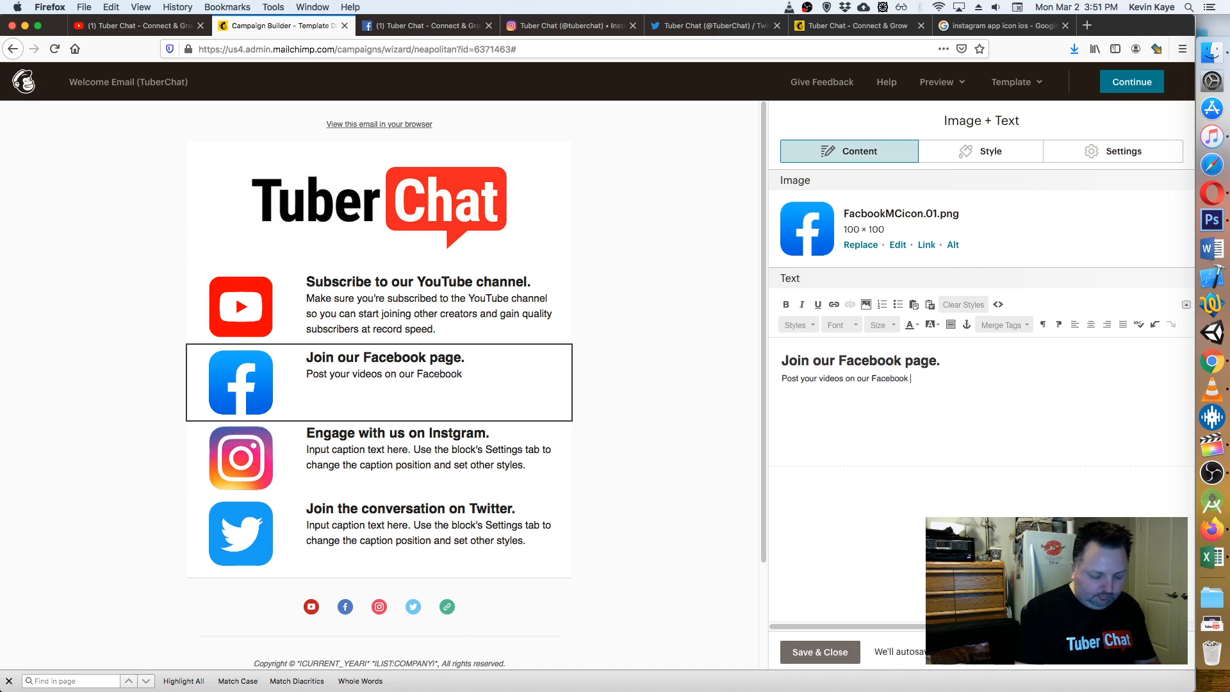
# - Change the word "our" to "the" in the Facebook caption text
pyautogui.doubleClick(863, 378)
pyautogui.write('thge')
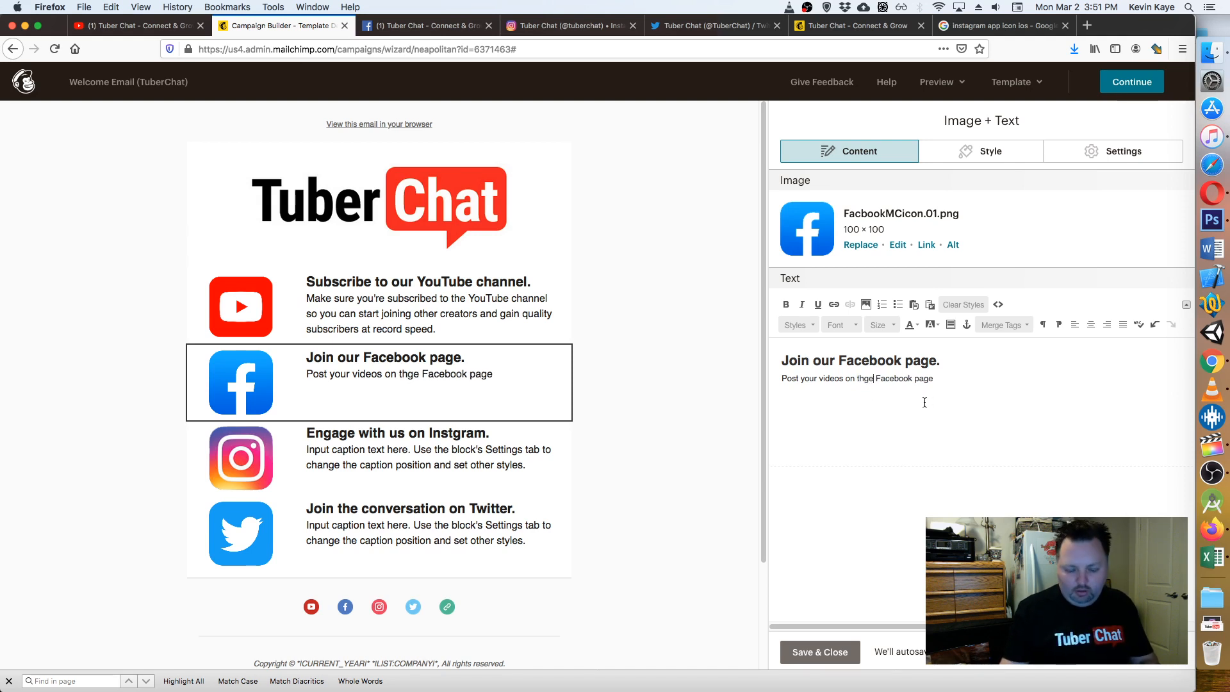
pyautogui.press('BackSpace')
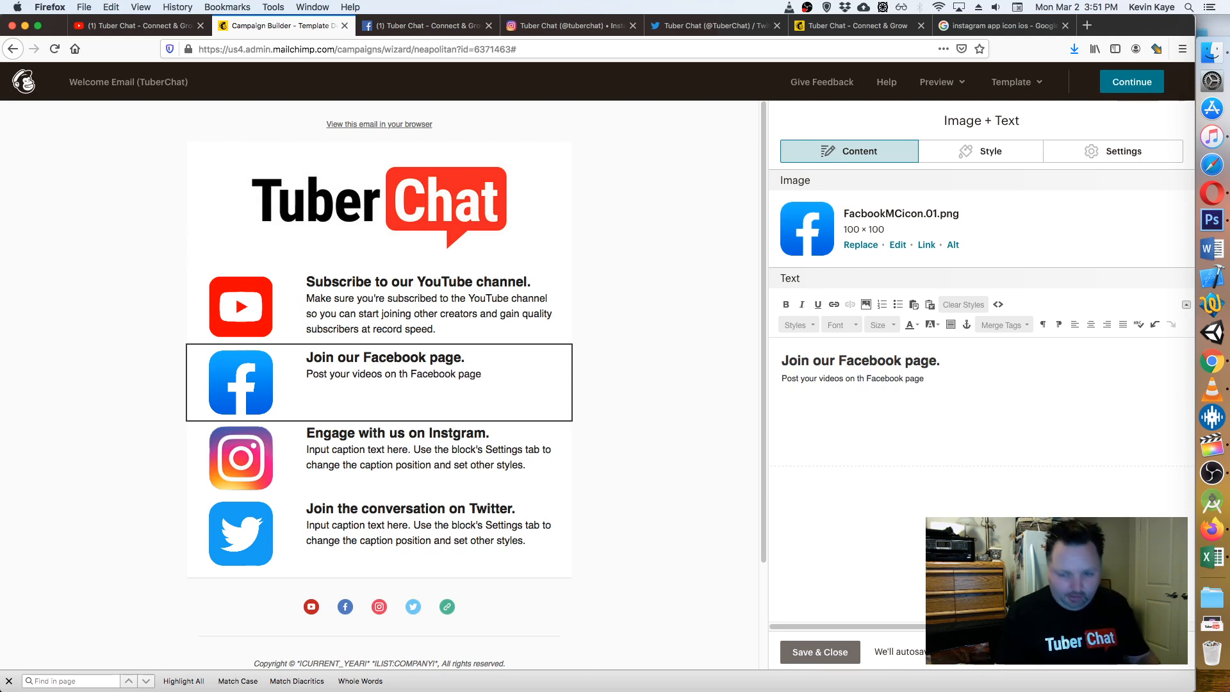
pyautogui.write('e')
pyautogui.click(980, 378)
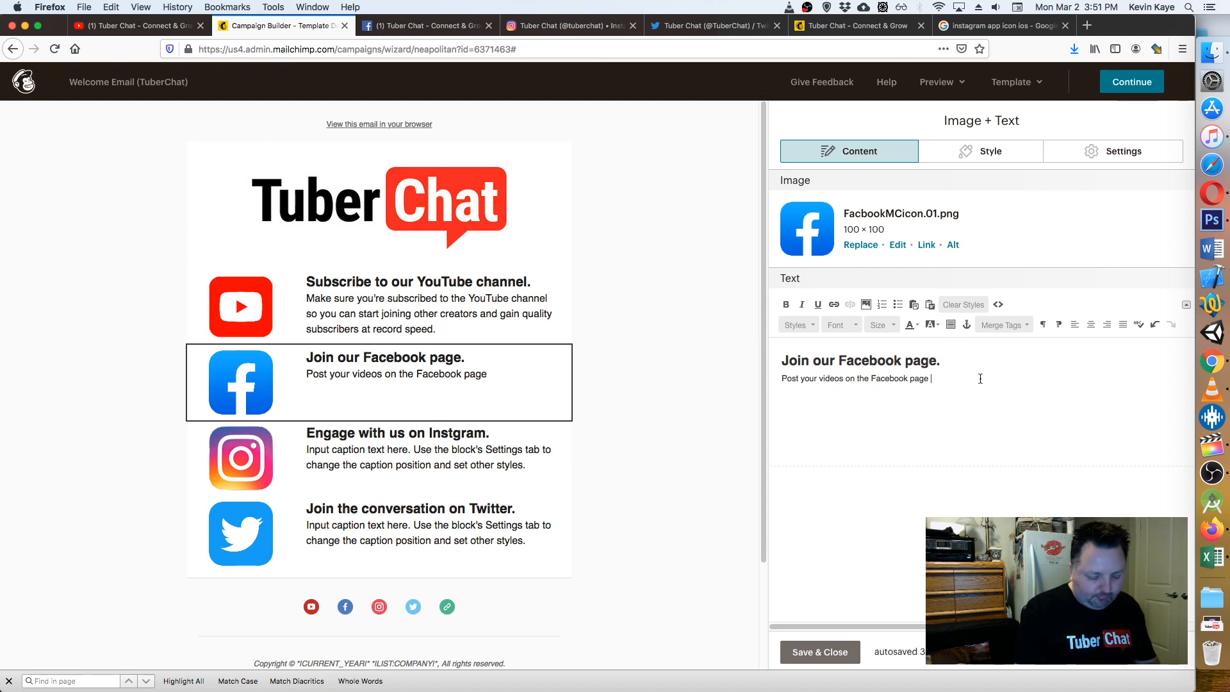
pyautogui.write('and')
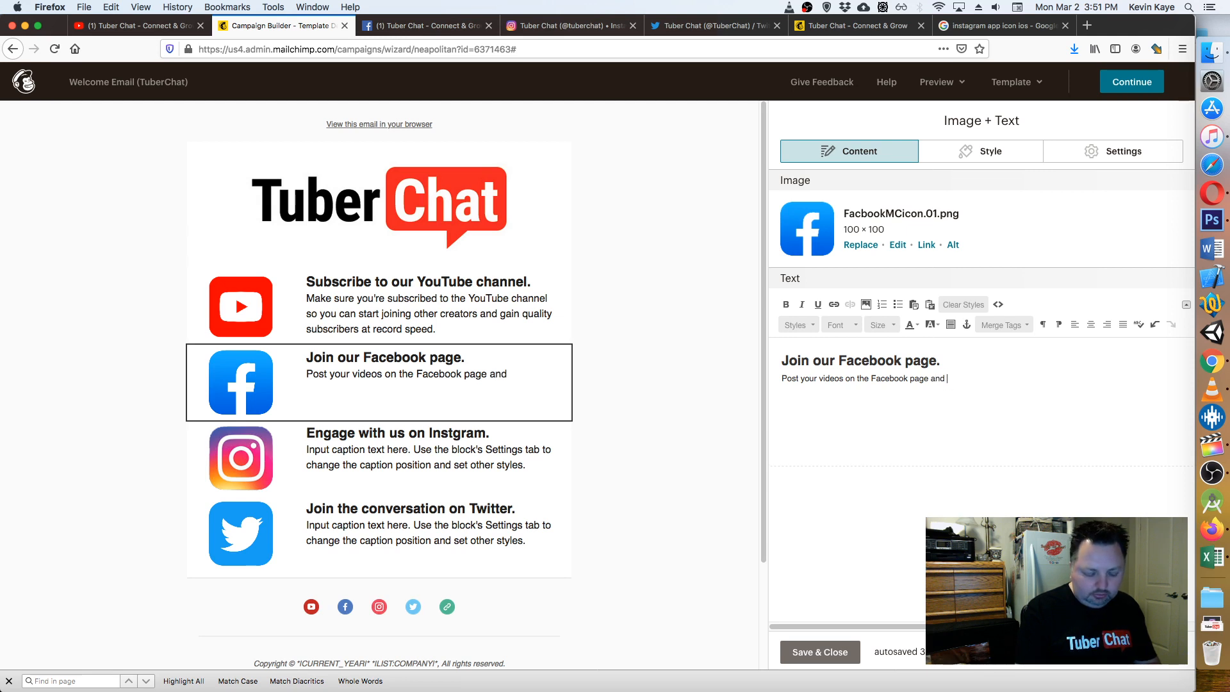
pyautogui.write(' engagae')
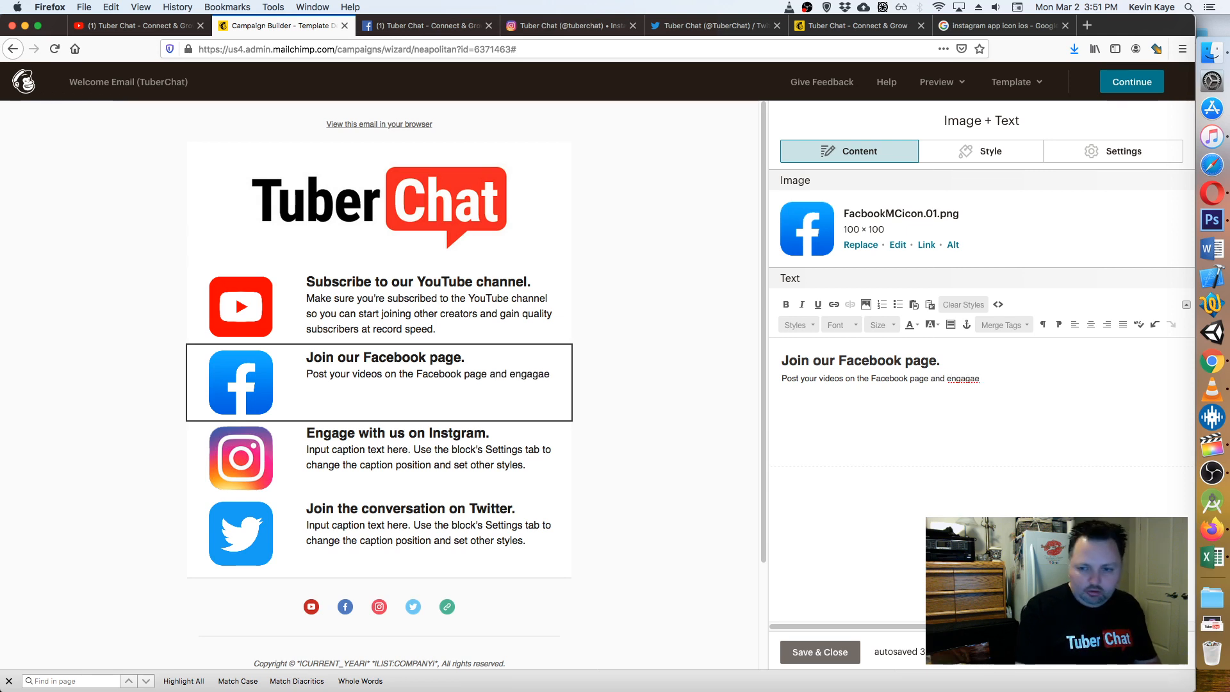
pyautogui.press('BackSpace')
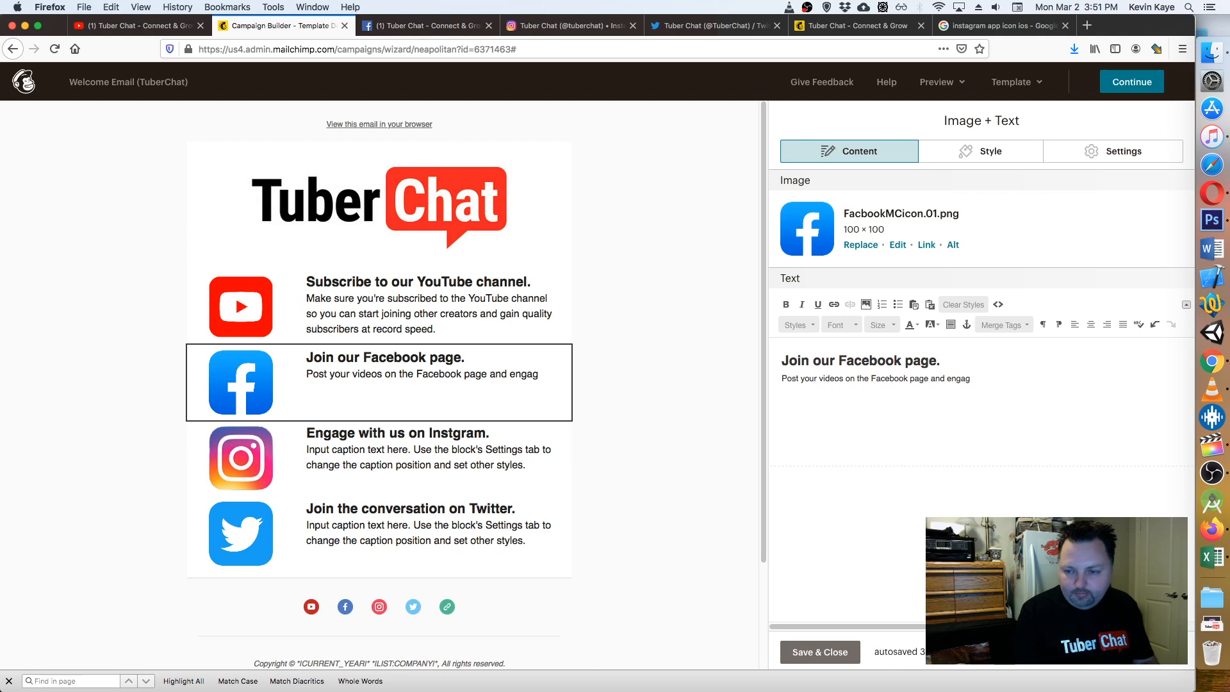
pyautogui.press('BackSpace')
pyautogui.press('BackSpace')
pyautogui.press('BackSpace')
pyautogui.press('BackSpace')
pyautogui.press('BackSpace')
pyautogui.press('BackSpace')
pyautogui.press('BackSpace')
pyautogui.press('BackSpace')
pyautogui.press('BackSpace')
pyautogui.press('BackSpace')
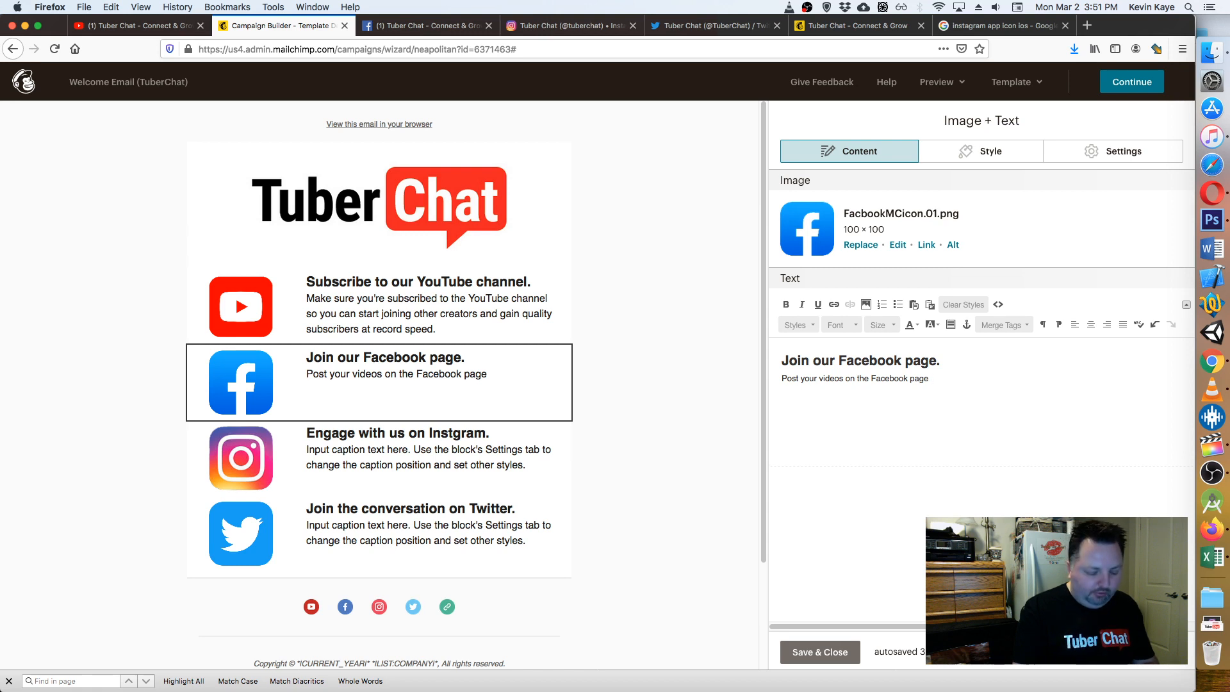
# - Continue the Facebook caption with "so you can get views, likes and constructive feedback from"
pyautogui.write('so you can get ')
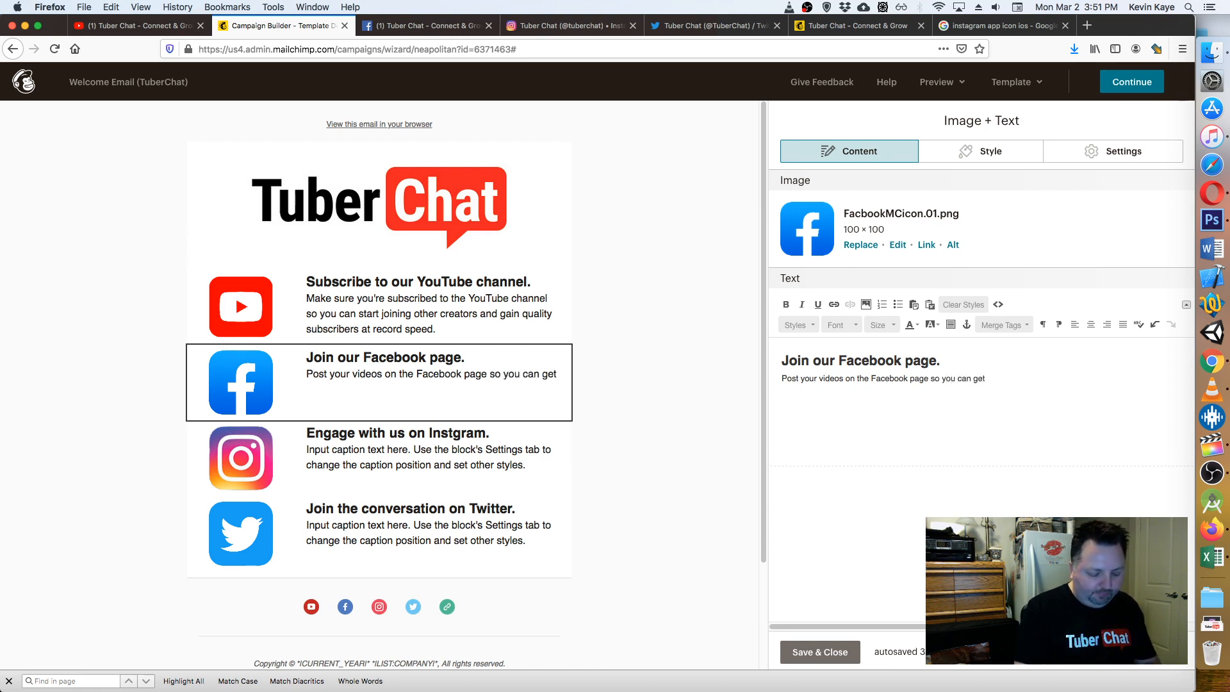
pyautogui.write('vi')
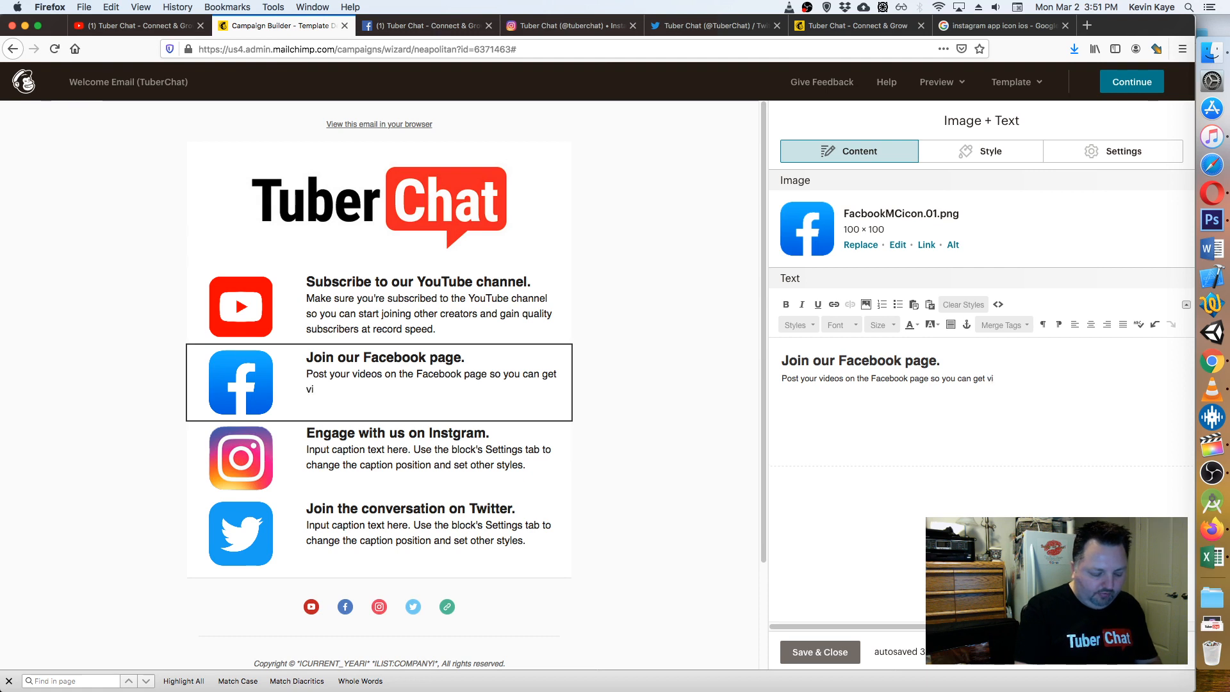
pyautogui.write('ews, lik')
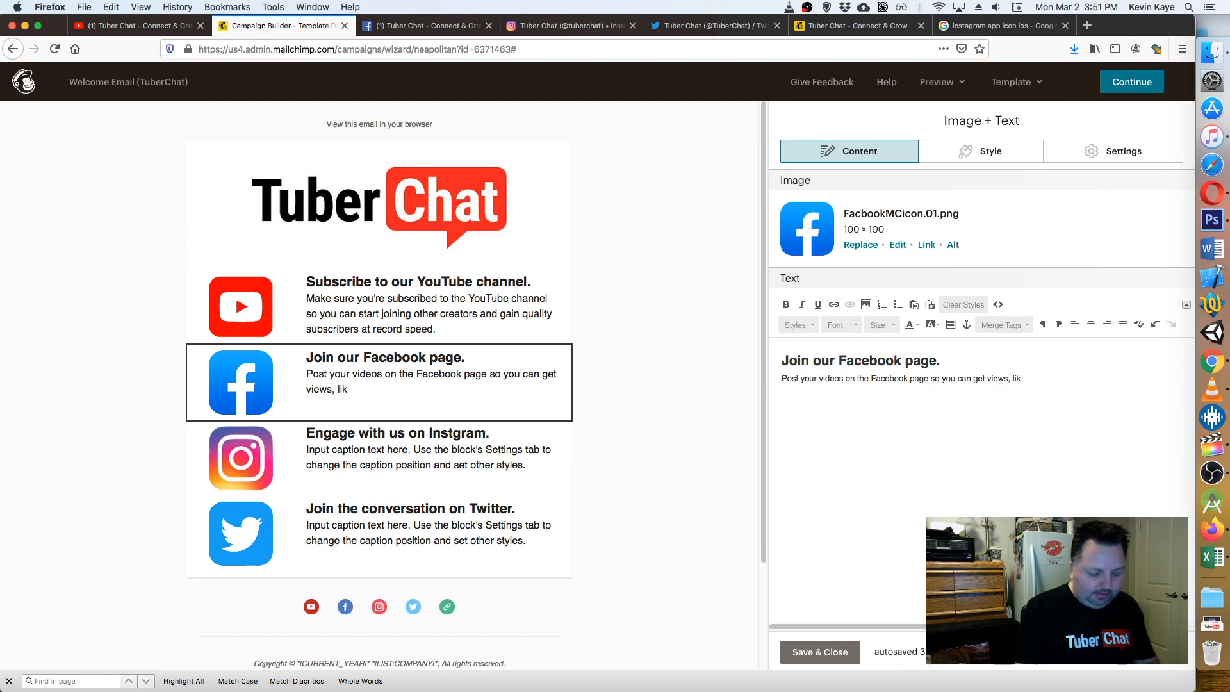
pyautogui.write('es and con')
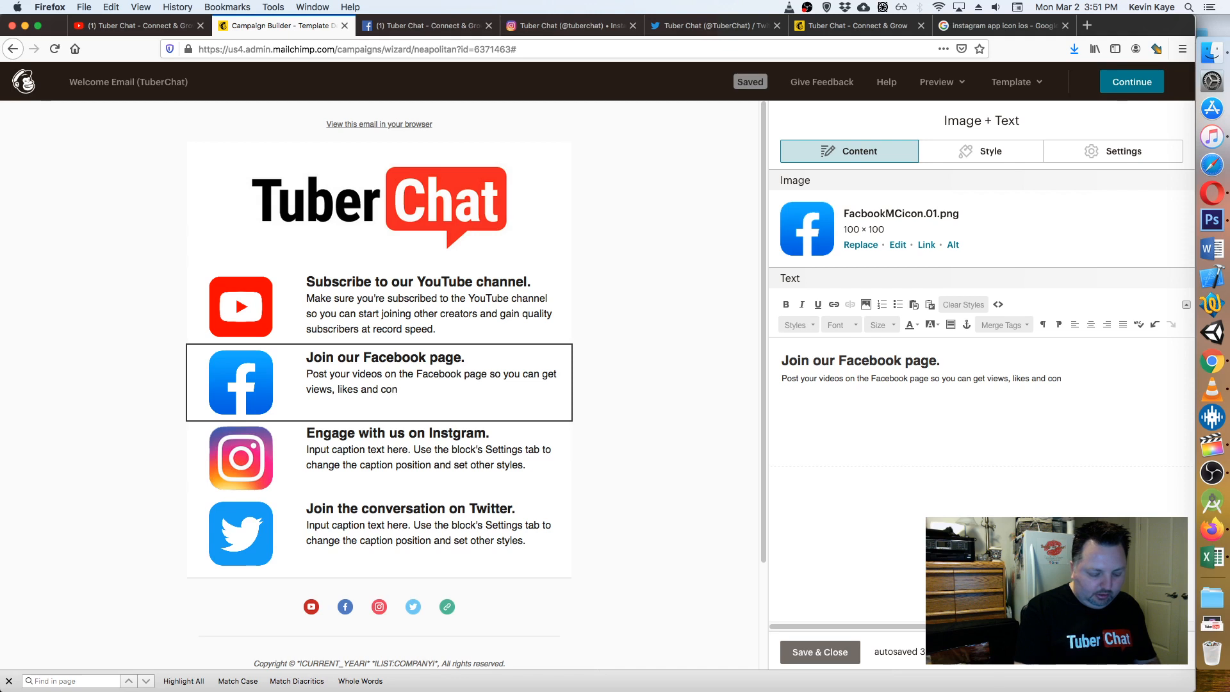
pyautogui.write('stru')
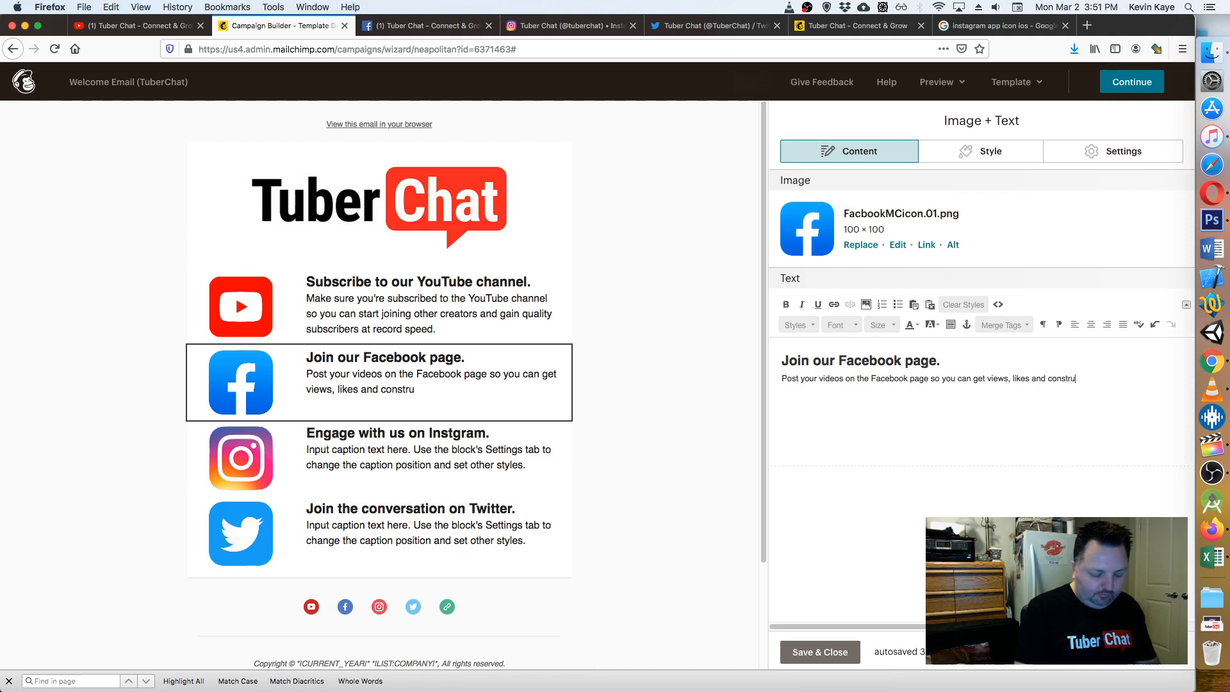
pyautogui.write('ctive feed')
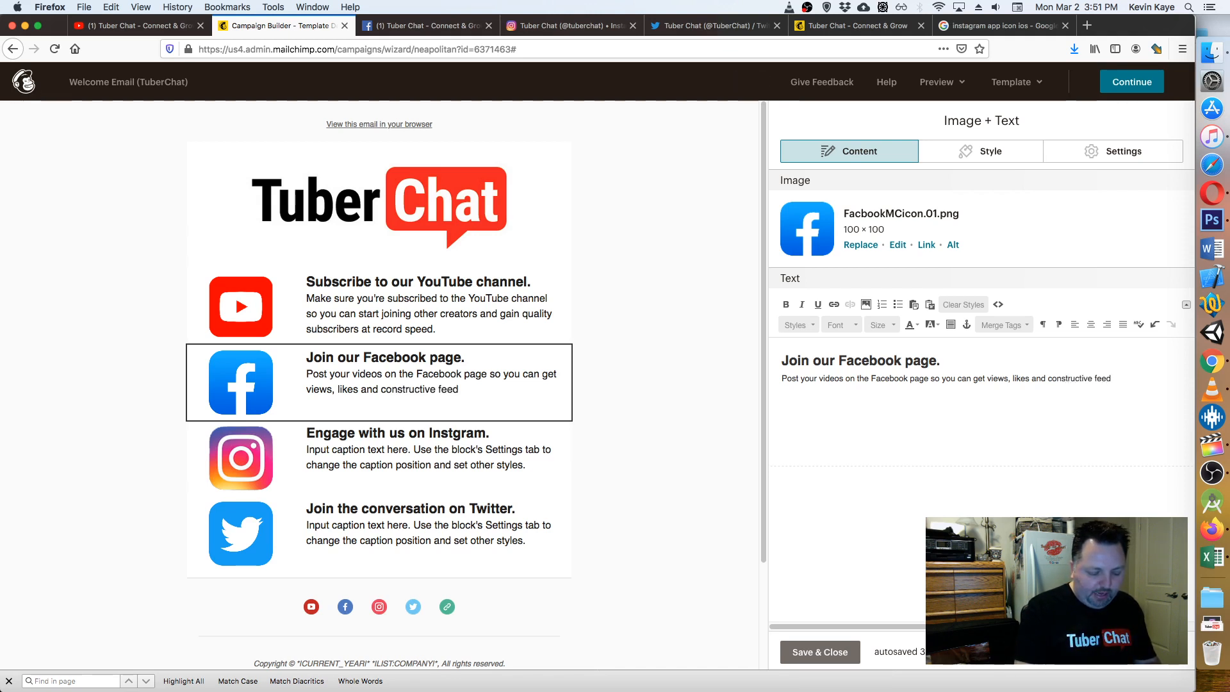
pyautogui.write('back from ')
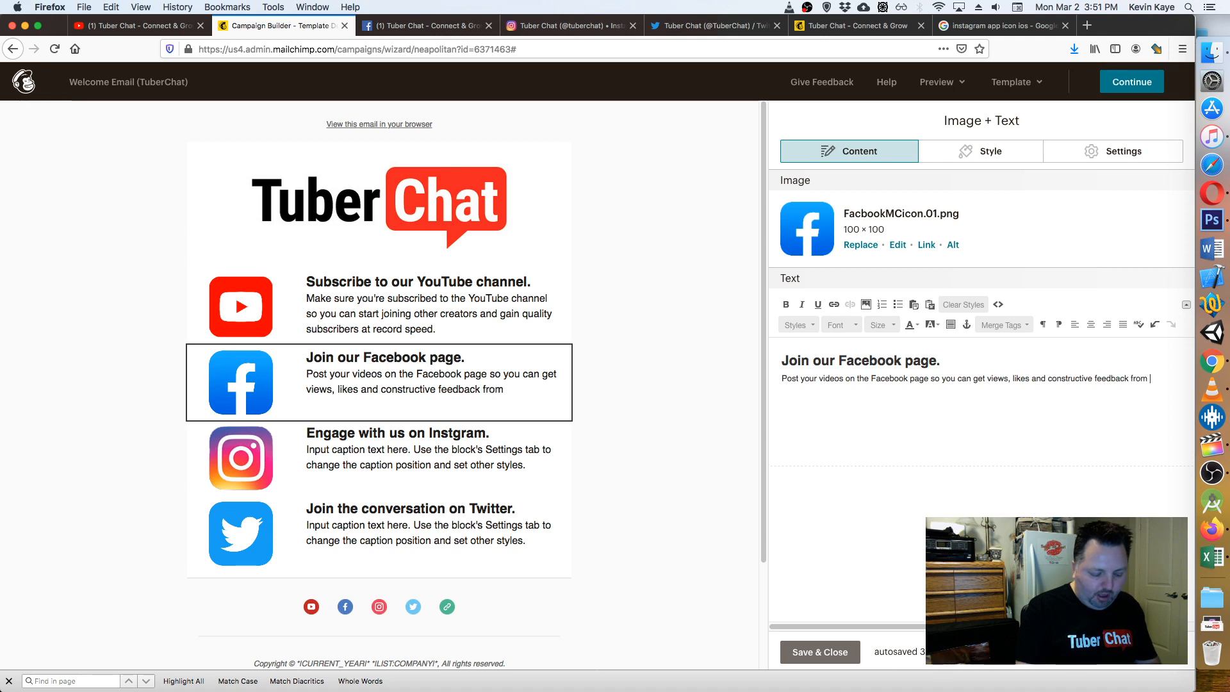
# - Extend the Facebook caption with "other quality creators in the TuberChat community"
pyautogui.write('other qua')
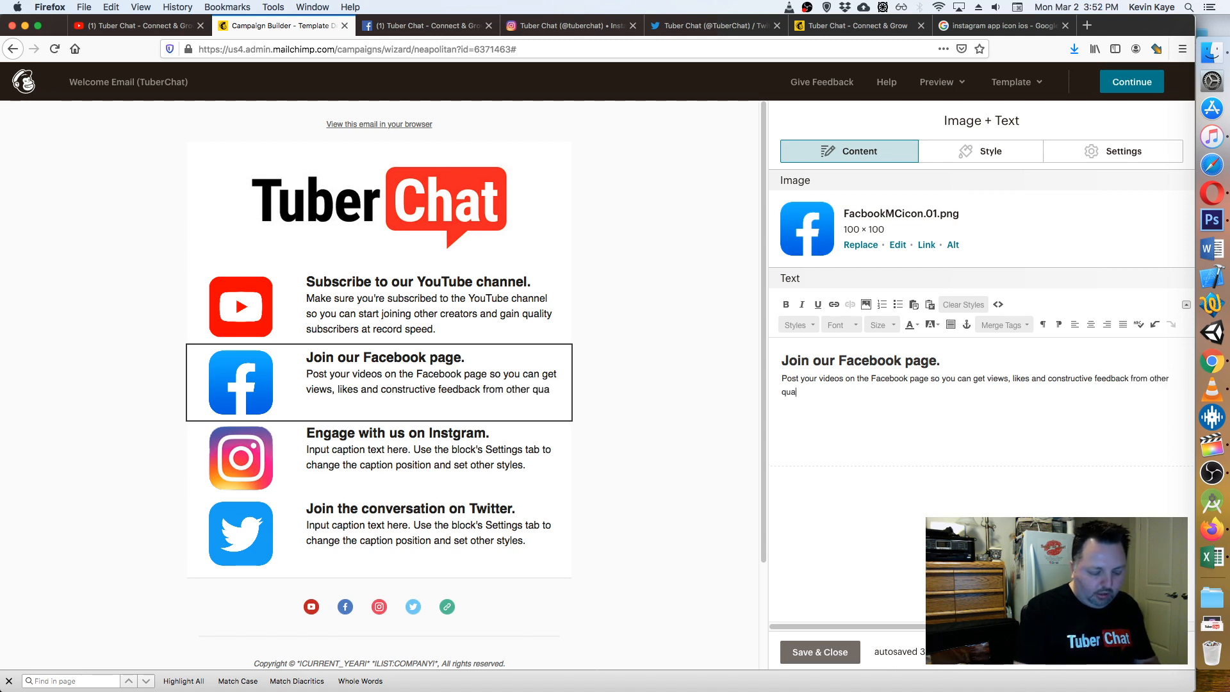
pyautogui.write('lity cre')
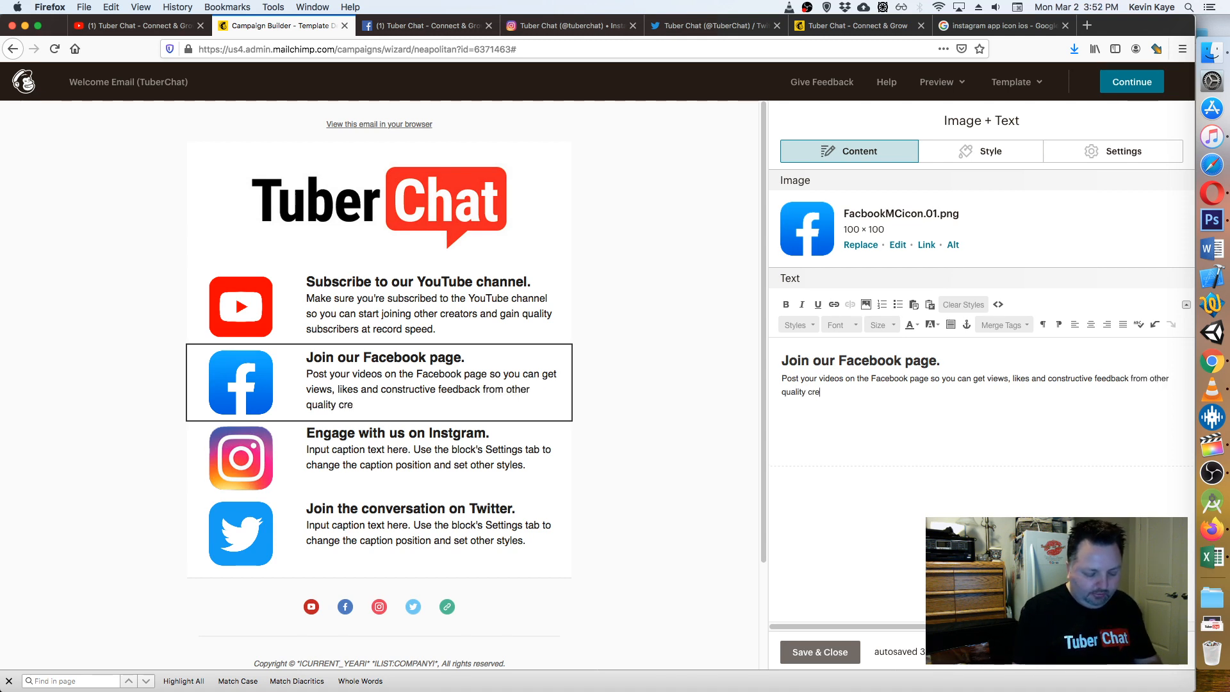
pyautogui.write('ators')
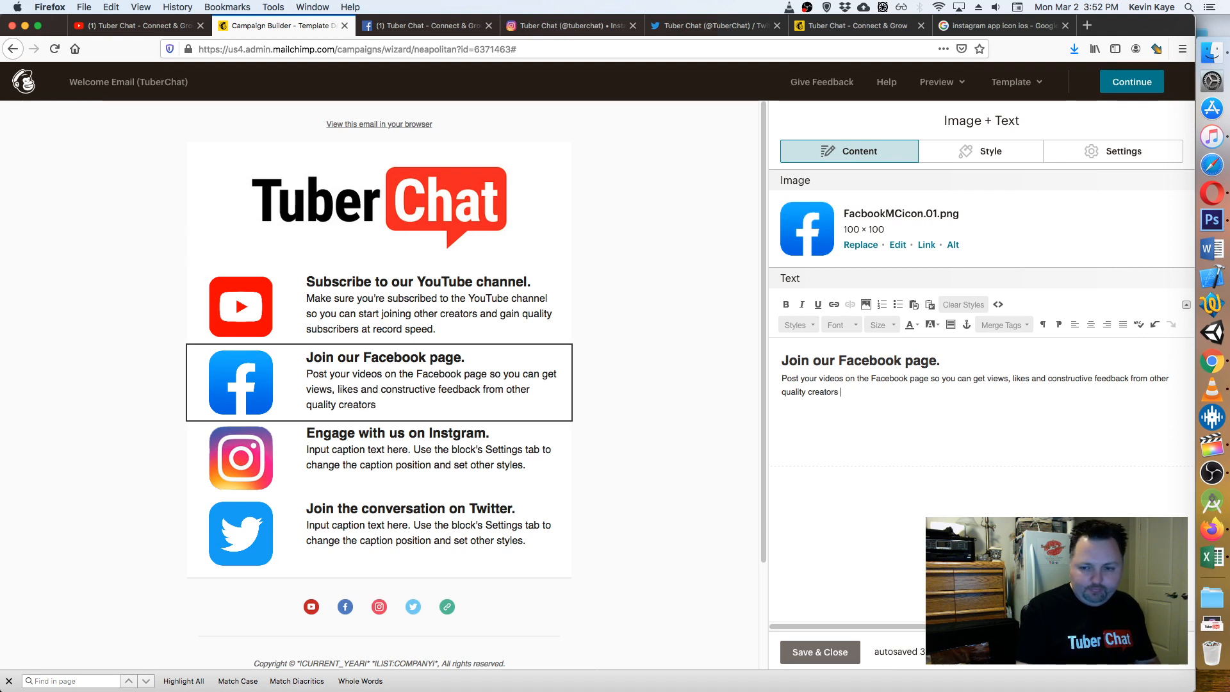
pyautogui.write(' in the T')
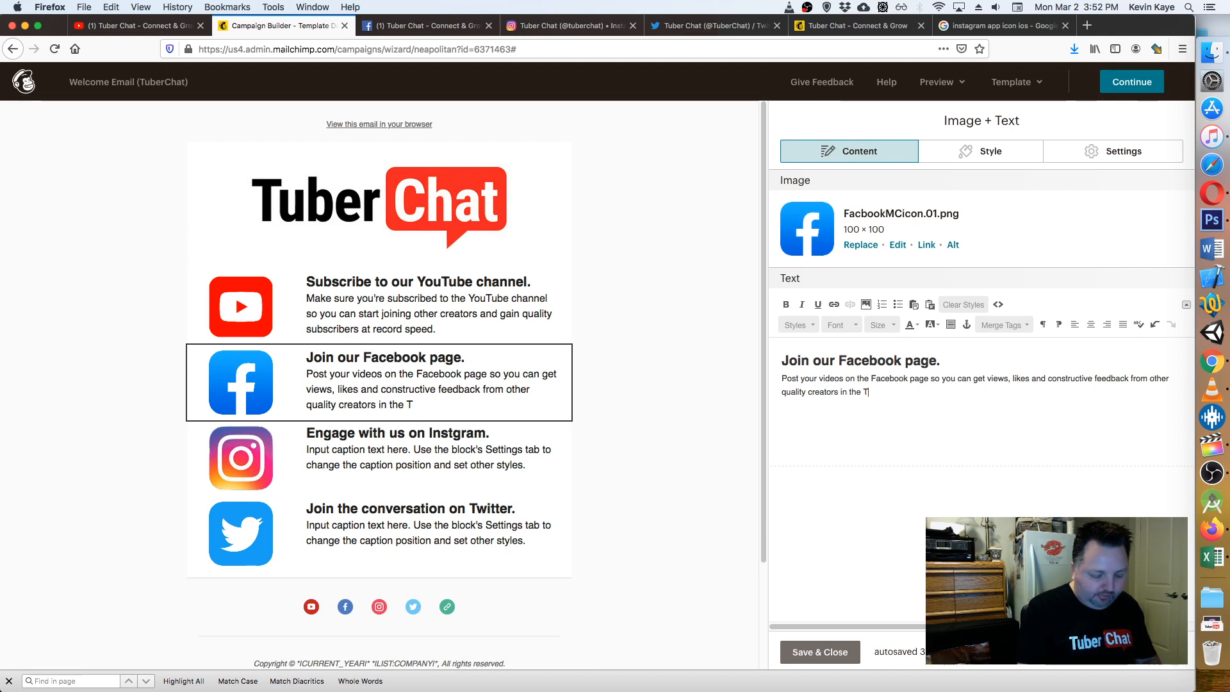
pyautogui.write('uberChat c')
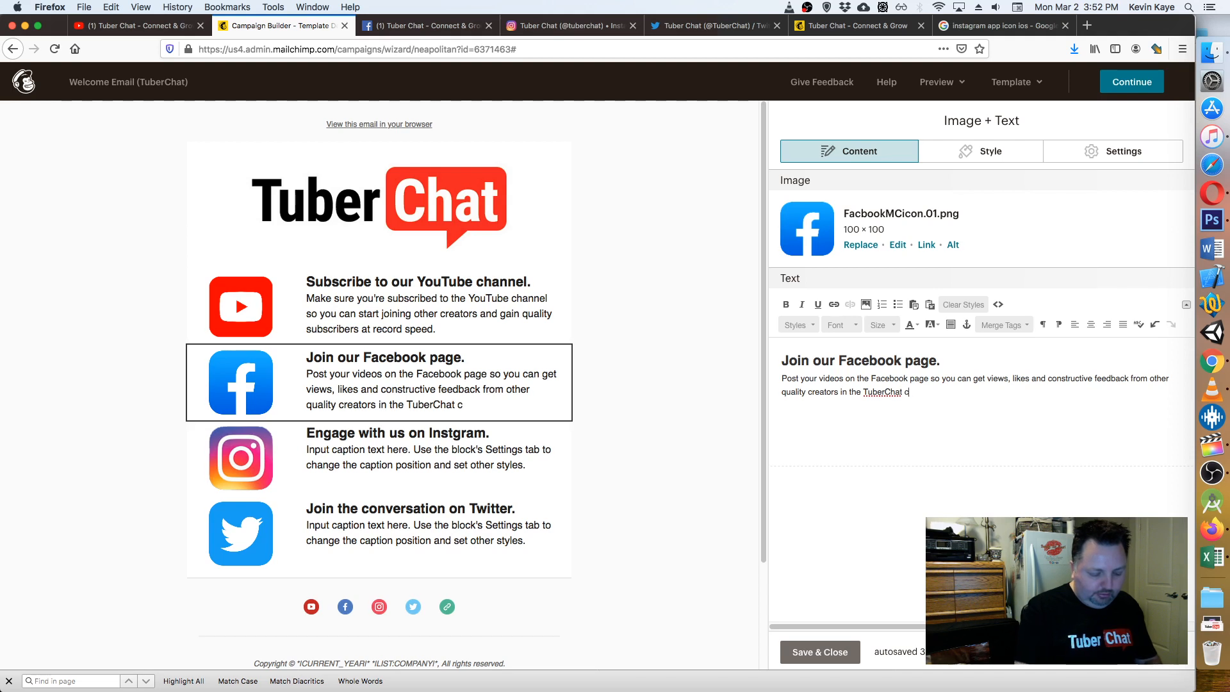
pyautogui.write('omp')
pyautogui.press('BackSpace')
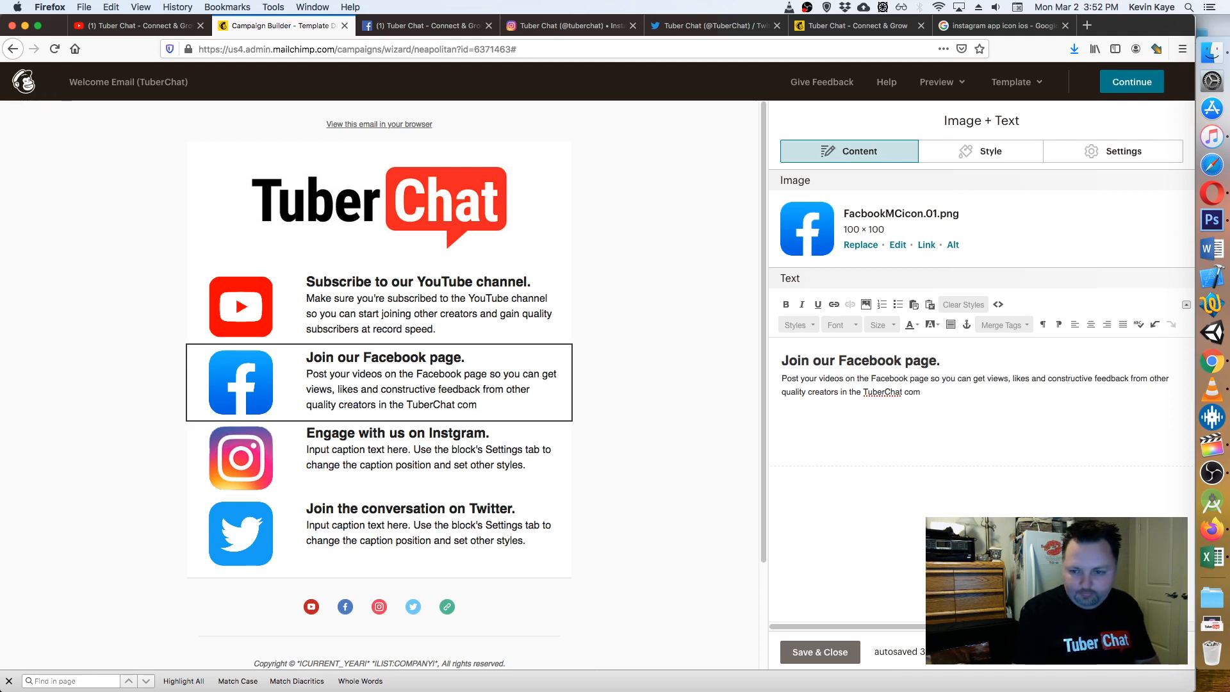
pyautogui.write('munity')
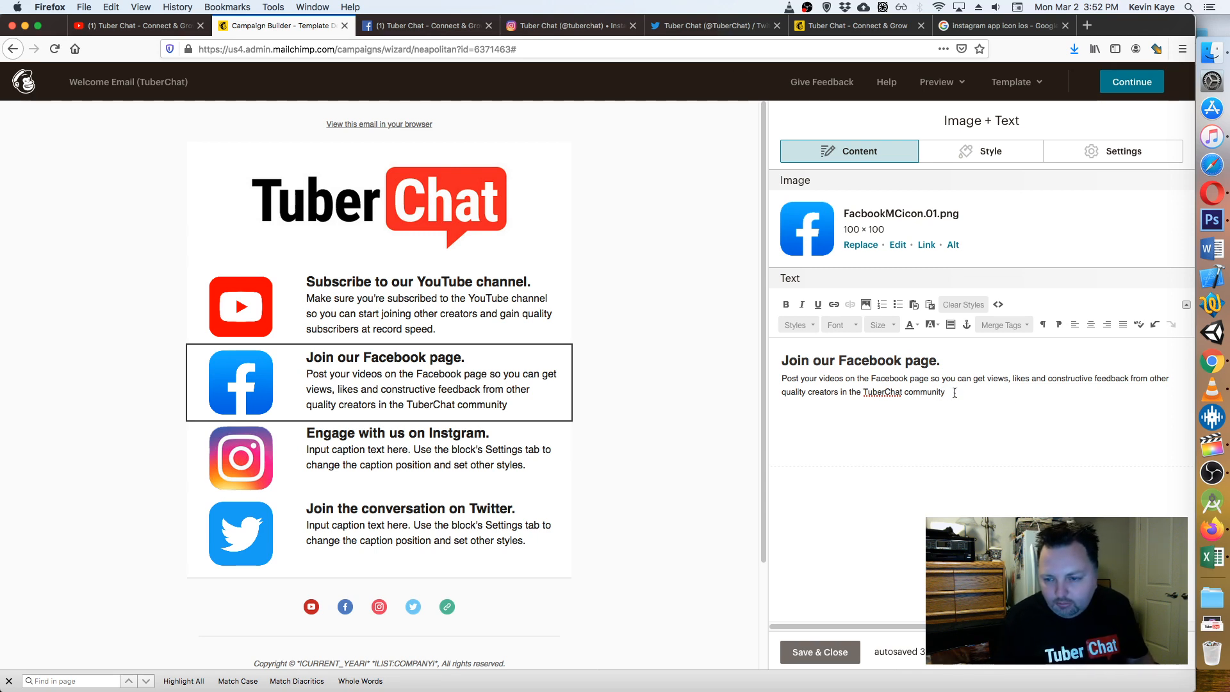
# - Add "TuberChat" to the spelling dictionary and correct the end of the Facebook caption to "Tuber Chat community."
pyautogui.rightClick(893, 392)
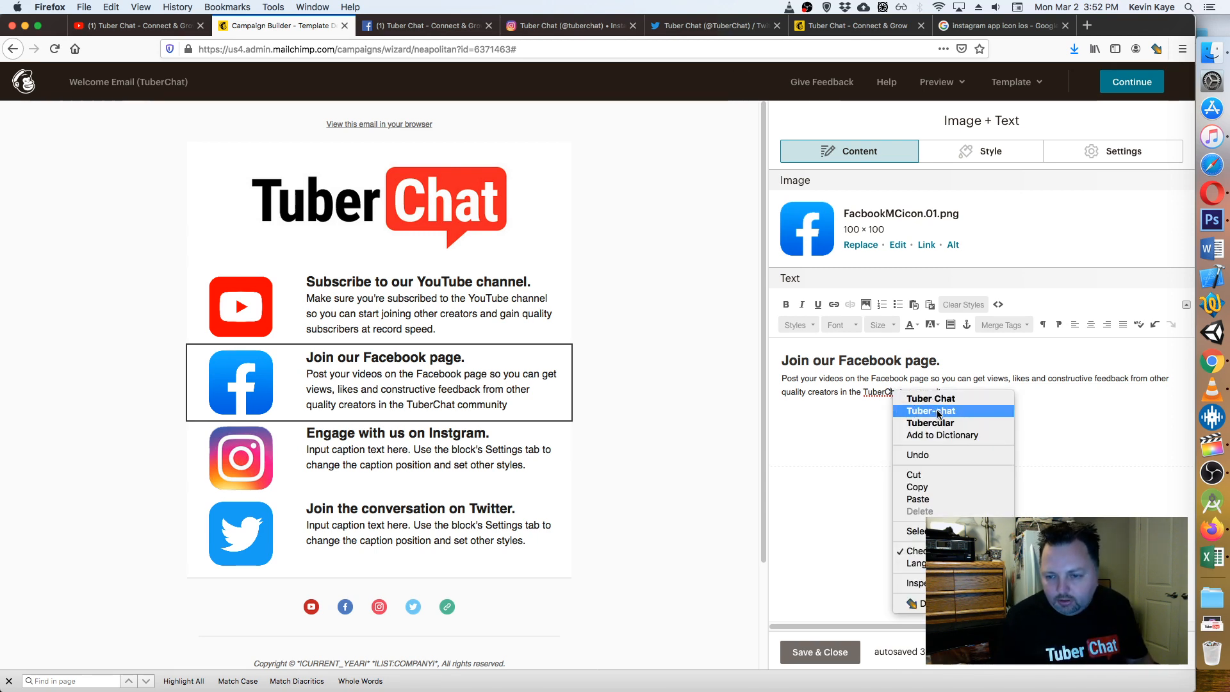
pyautogui.click(964, 436)
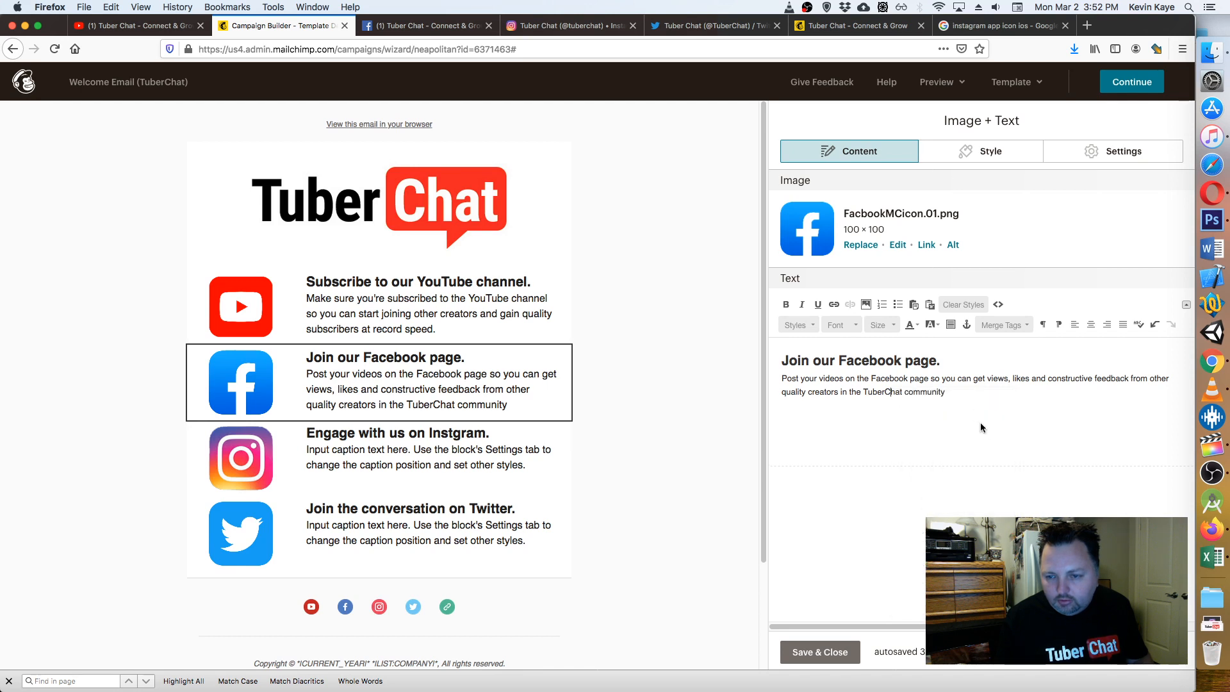
pyautogui.click(888, 392)
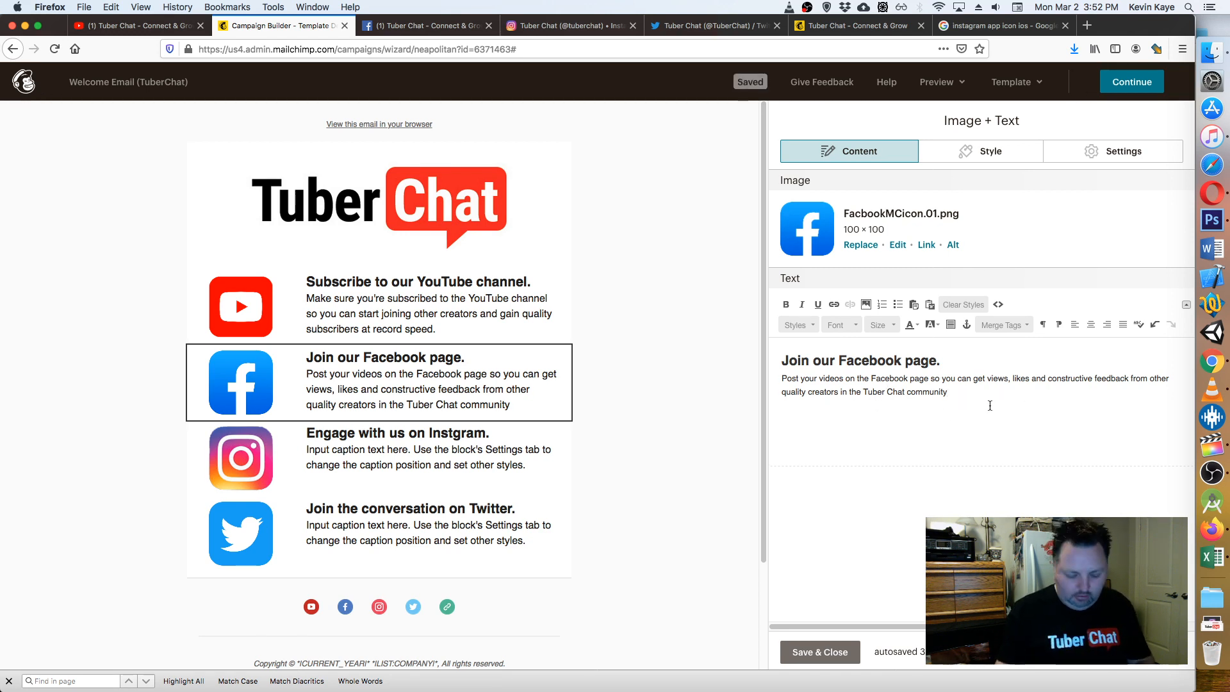
pyautogui.write('.')
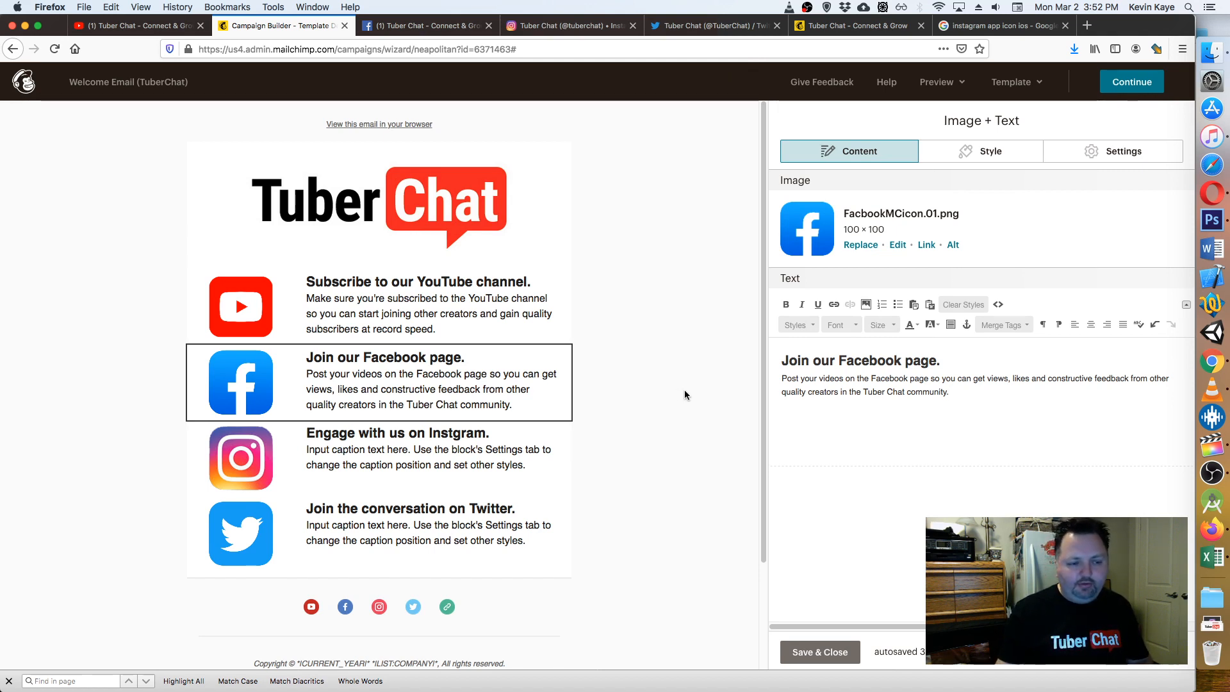
# - Open the Instagram block and replace its placeholder caption with "Follow our Instagram profile"
pyautogui.click(418, 452)
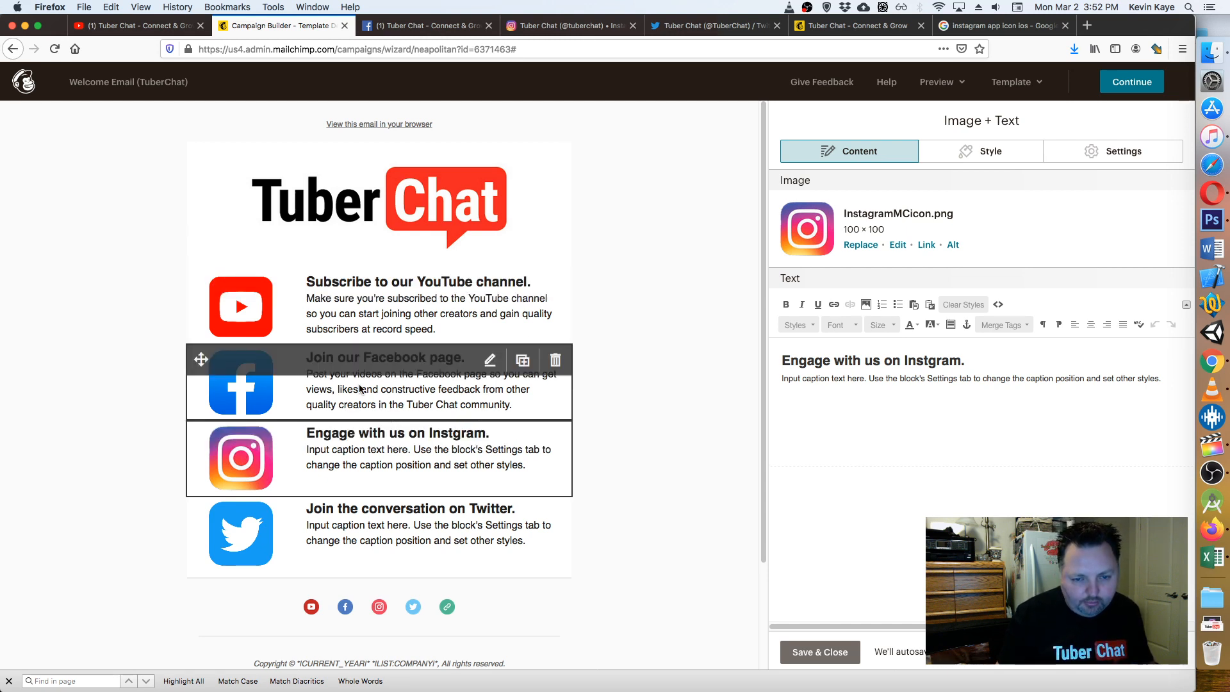
pyautogui.click(860, 443)
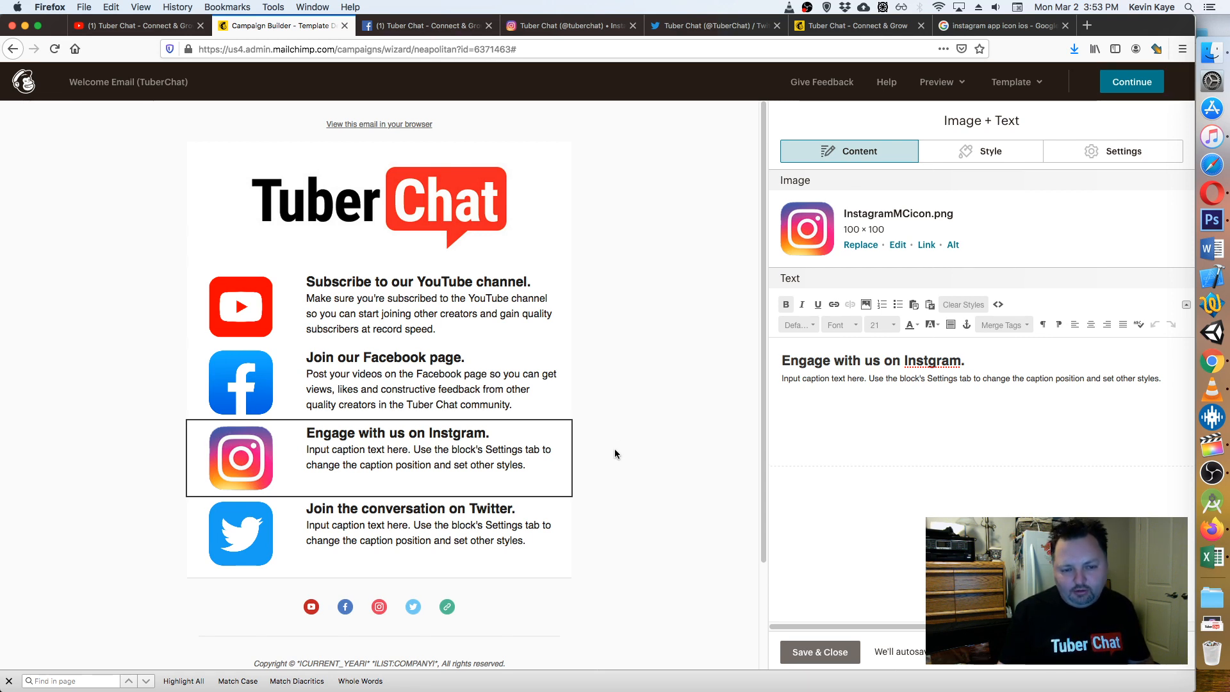
pyautogui.moveTo(439, 468)
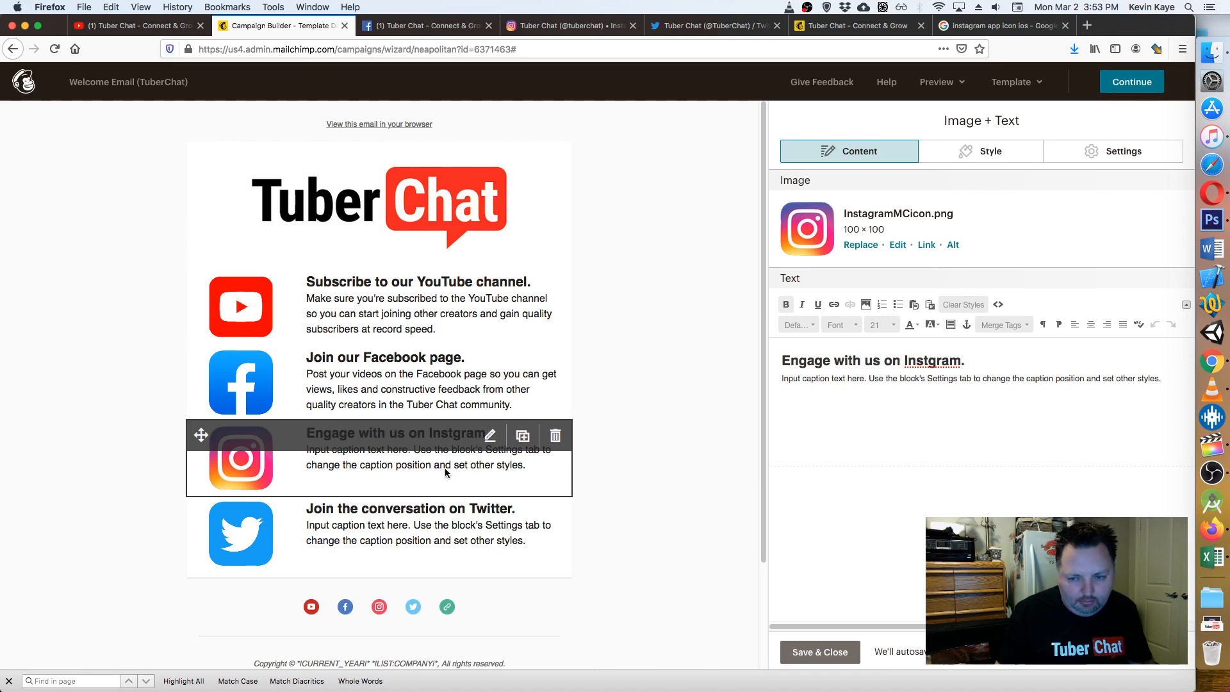
pyautogui.click(938, 429)
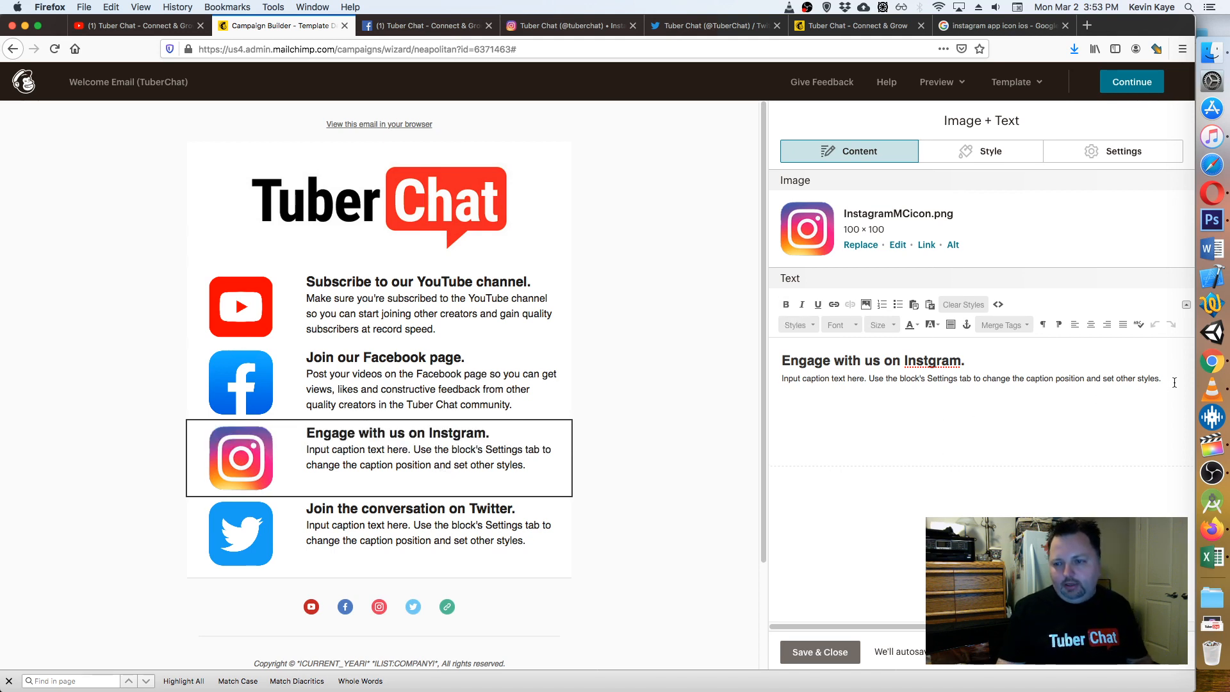
pyautogui.moveTo(1175, 382); pyautogui.dragTo(781, 380)
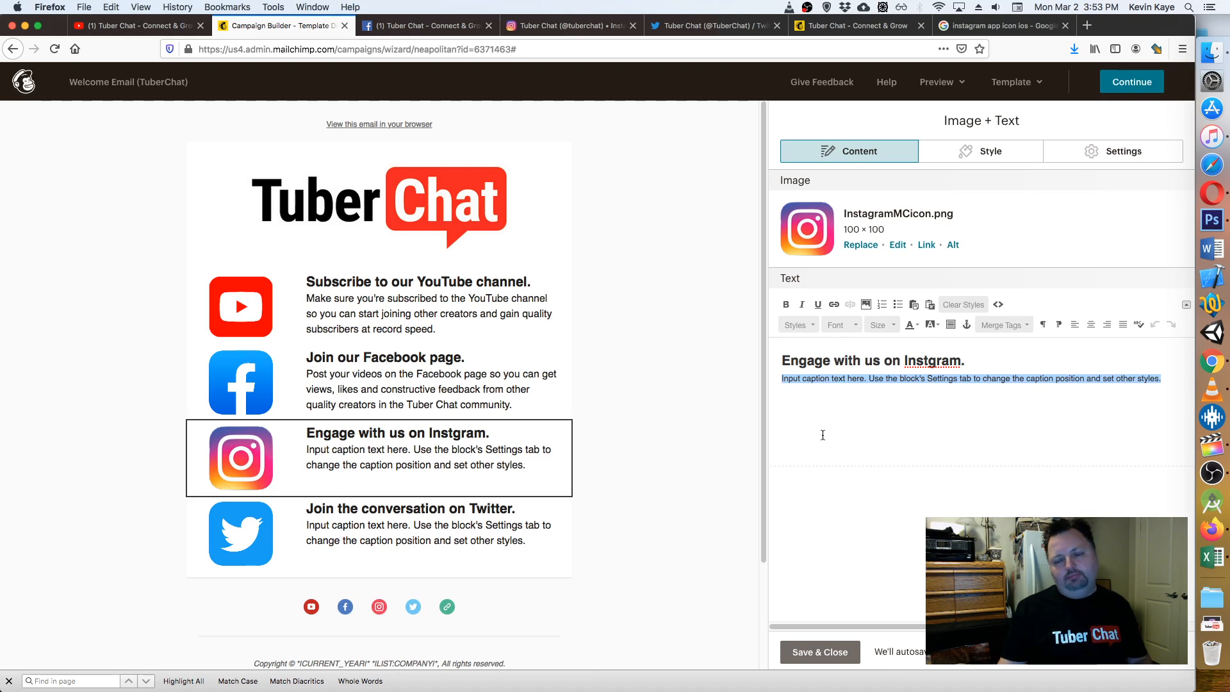
pyautogui.write('Fool')
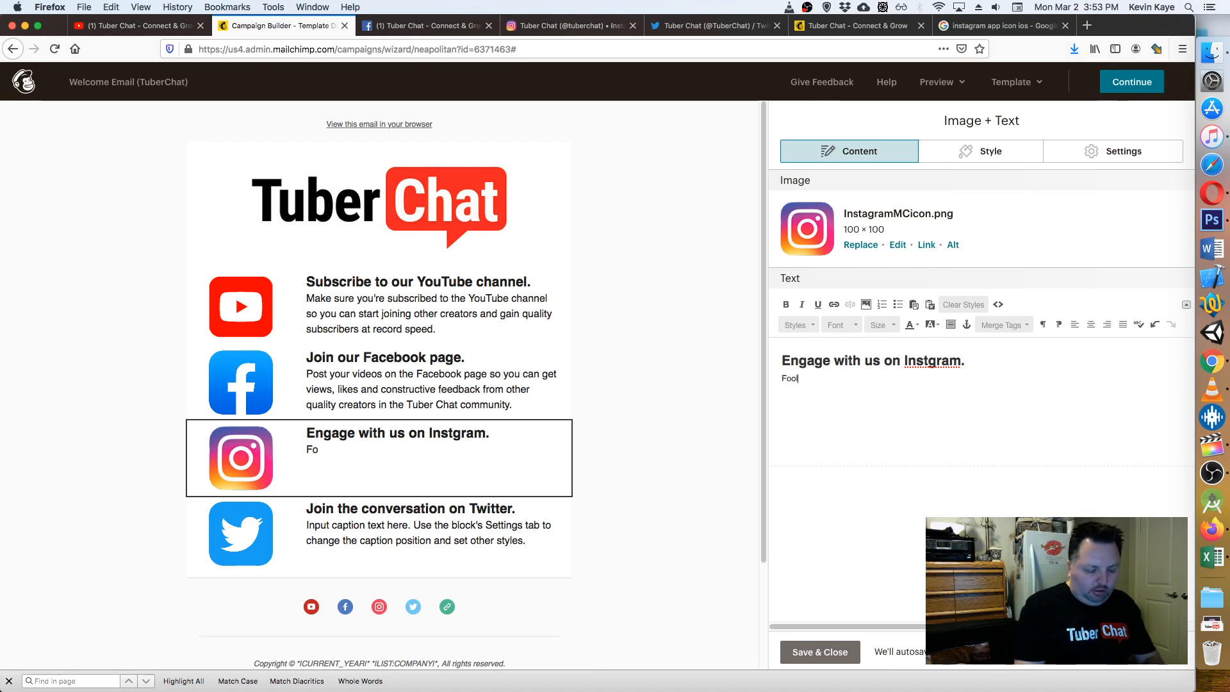
pyautogui.press('BackSpace')
pyautogui.write('l')
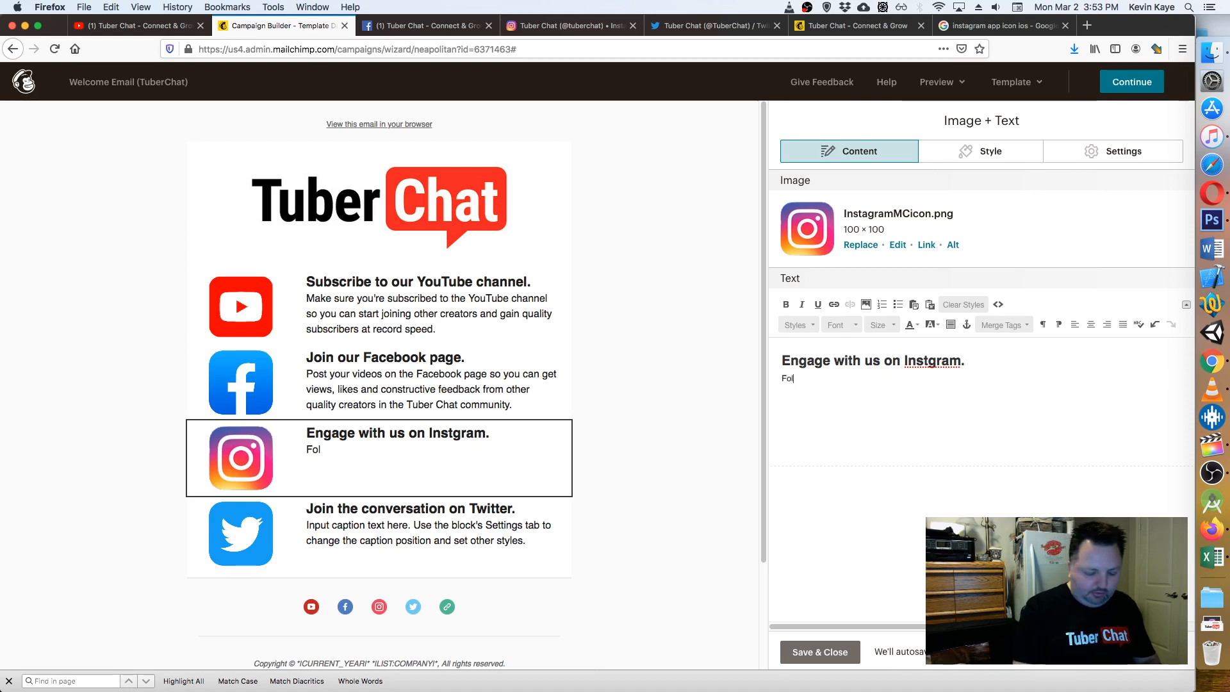
pyautogui.write('low our ')
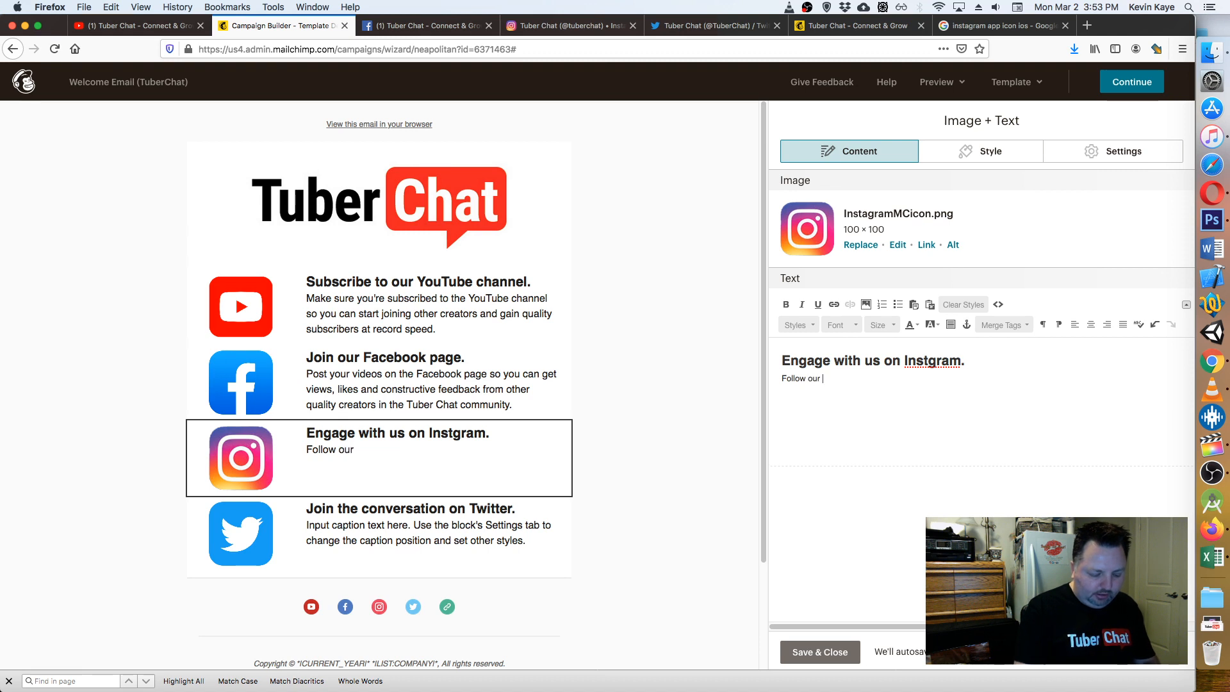
pyautogui.write('Instagram')
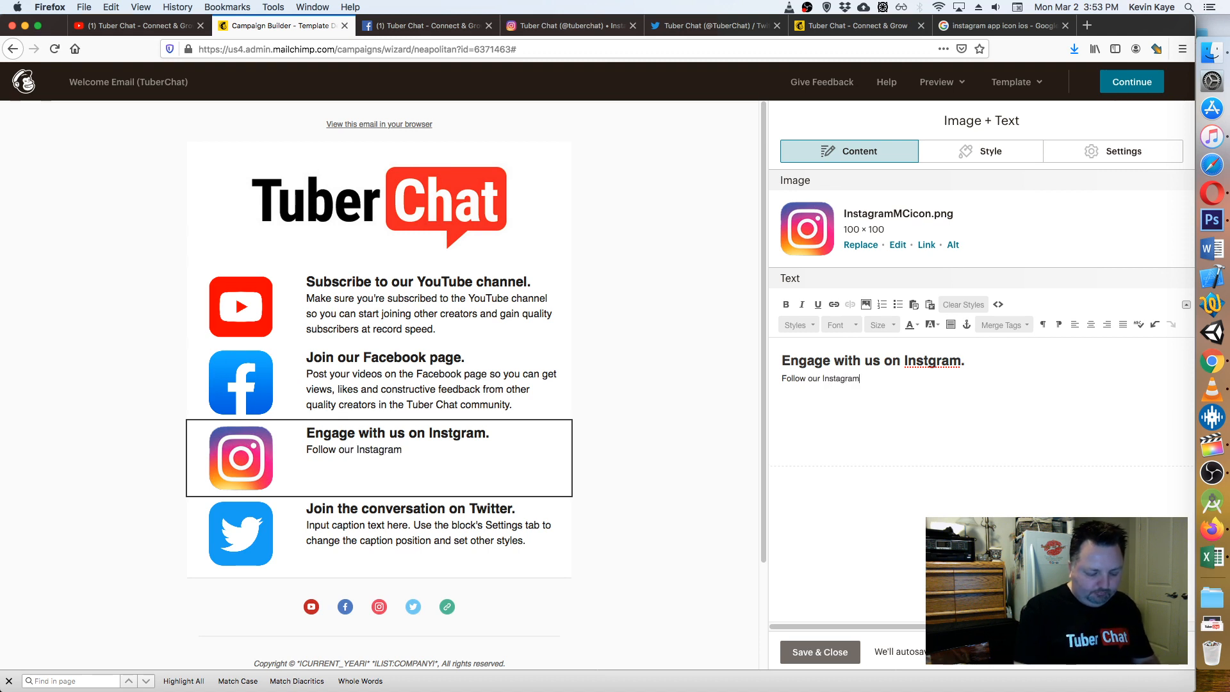
pyautogui.write(' profile')
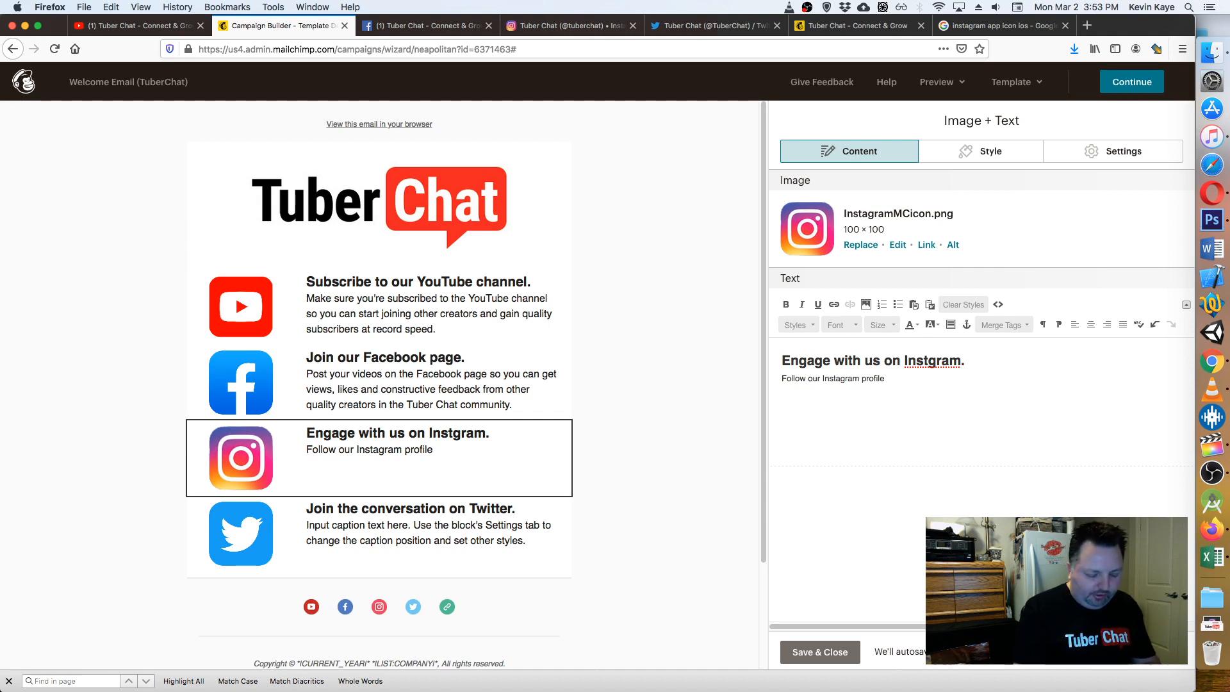
# - Continue the Instagram caption with "for your chance to be a featured creator"
pyautogui.write('for you')
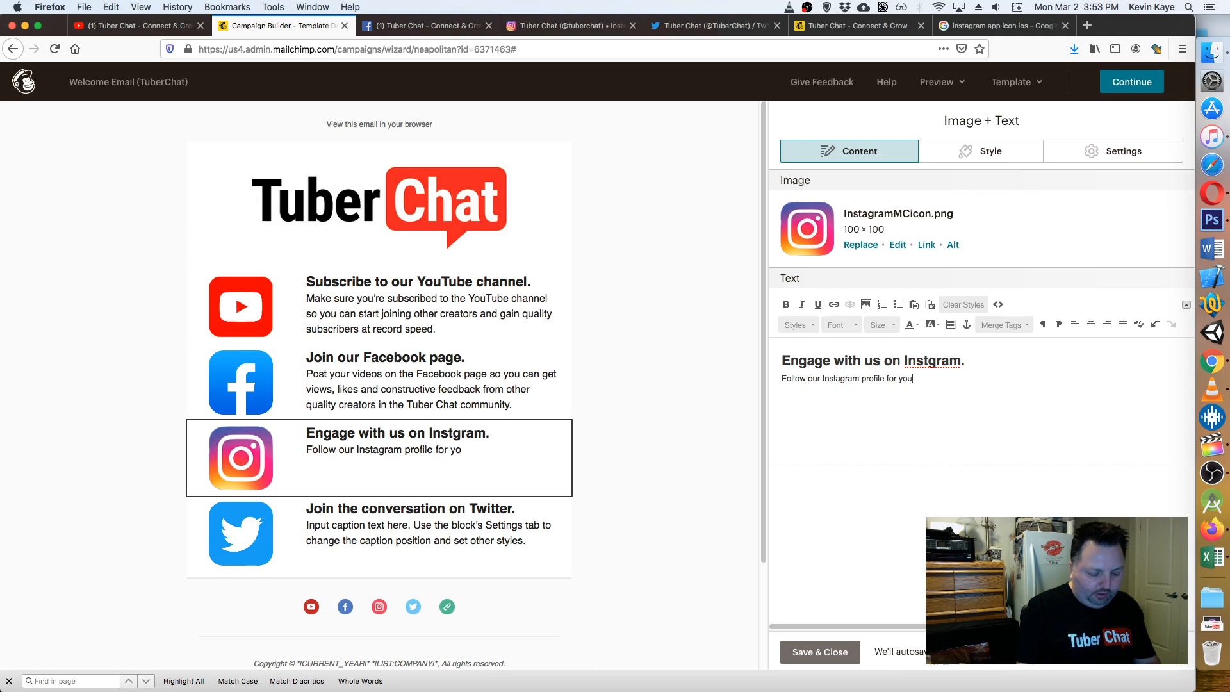
pyautogui.write('r chance t')
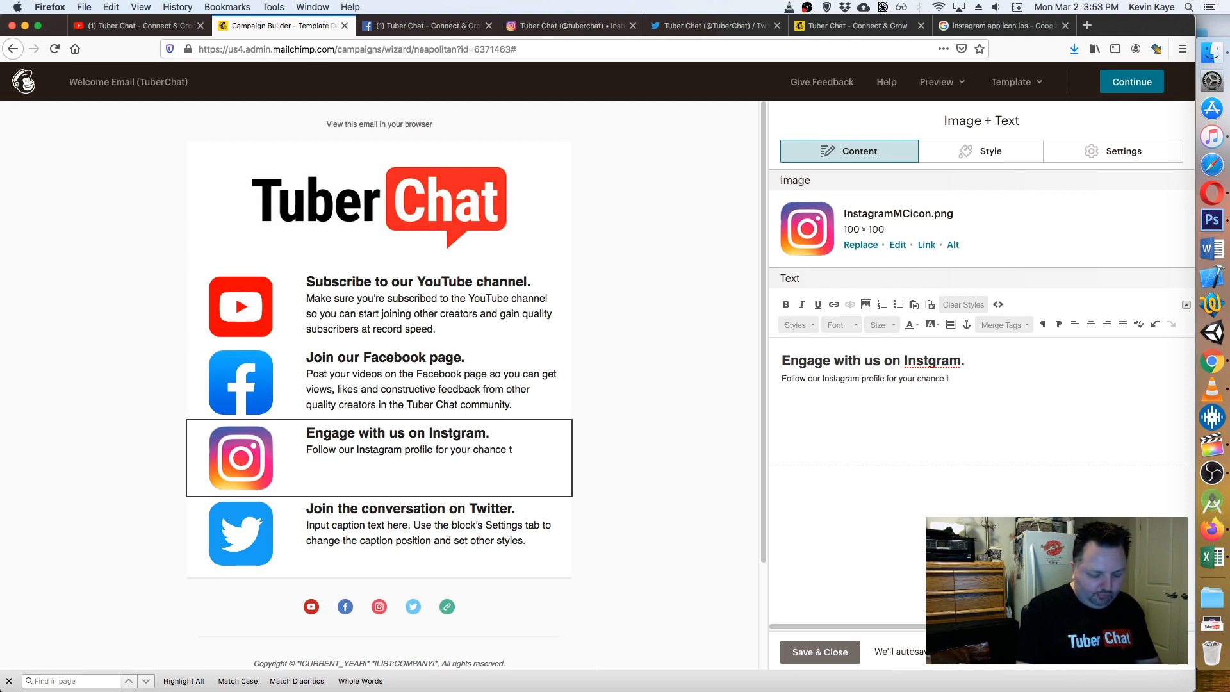
pyautogui.write('o be a fea')
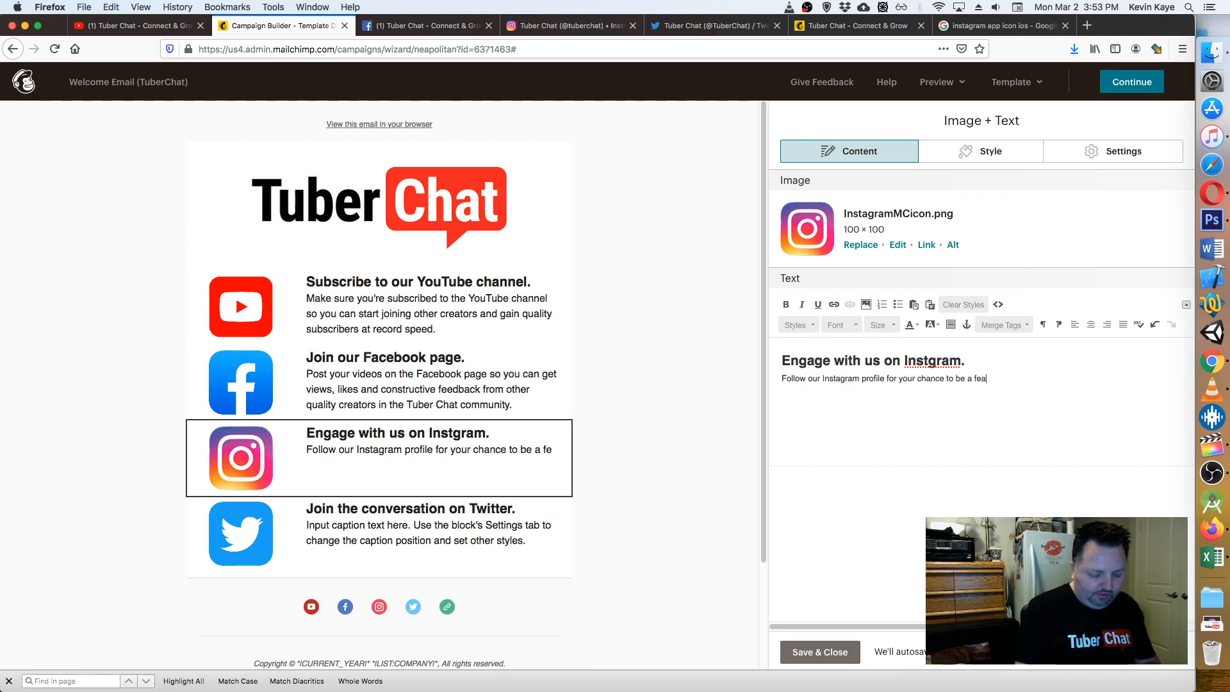
pyautogui.write('tured crato')
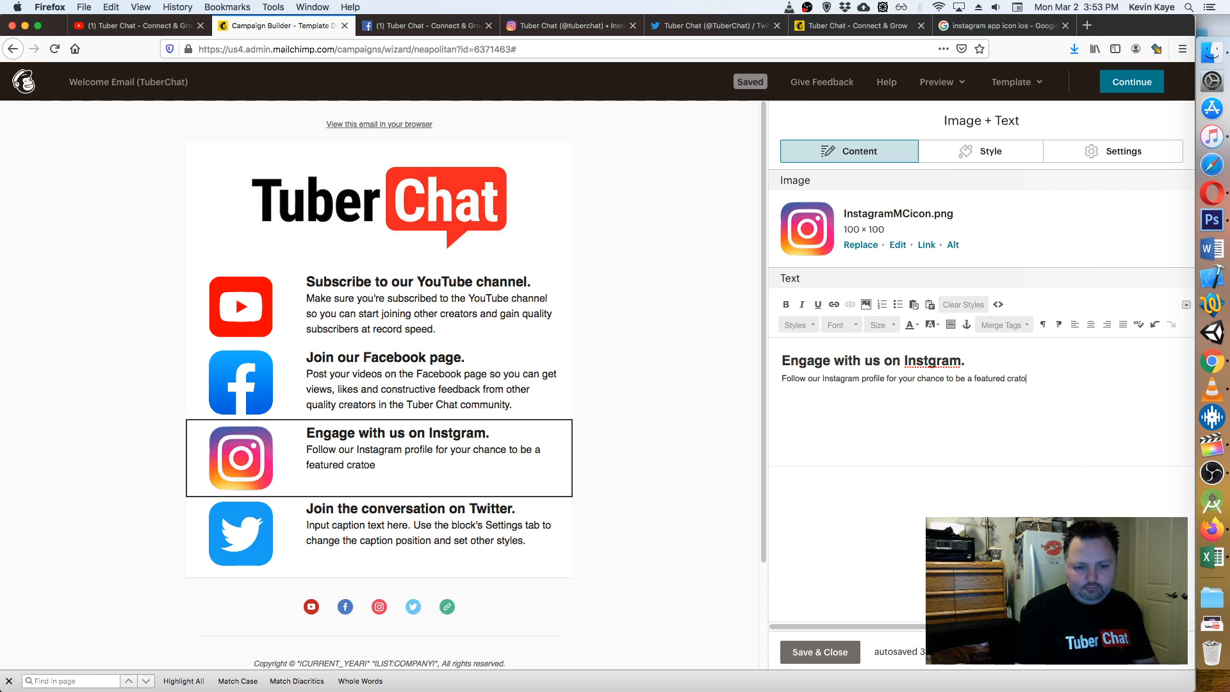
pyautogui.write('r')
pyautogui.press('BackSpace')
pyautogui.press('BackSpace')
pyautogui.press('BackSpace')
pyautogui.press('BackSpace')
pyautogui.press('BackSpace')
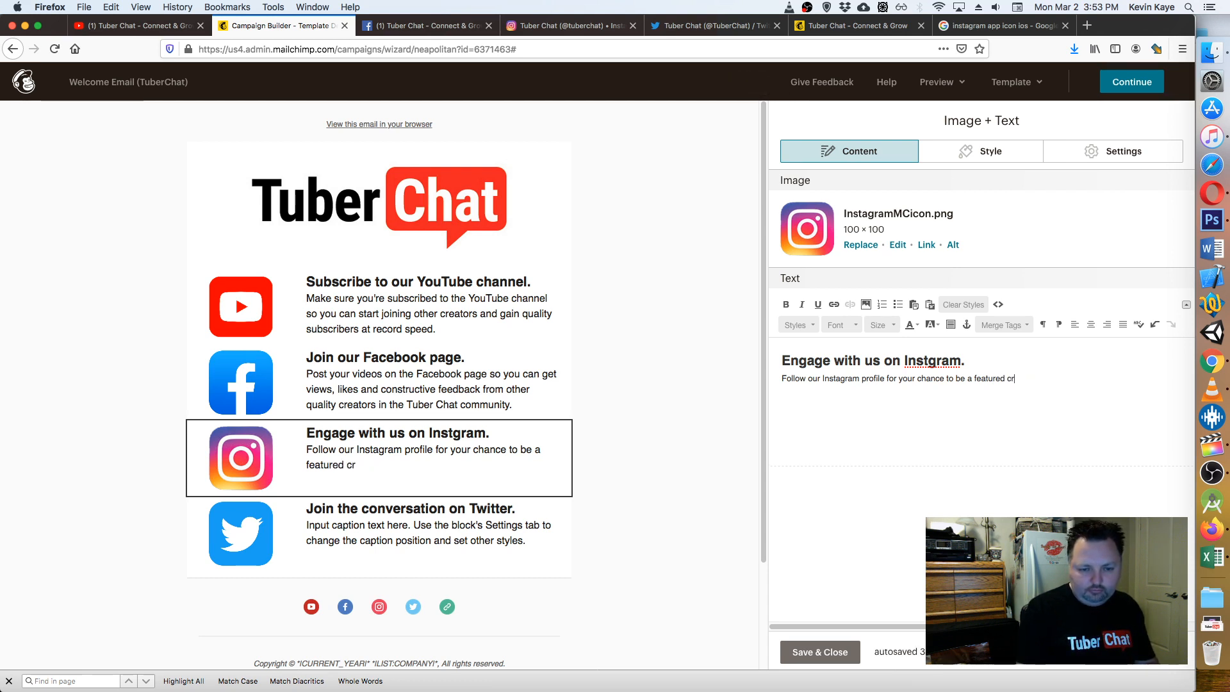
pyautogui.write('re')
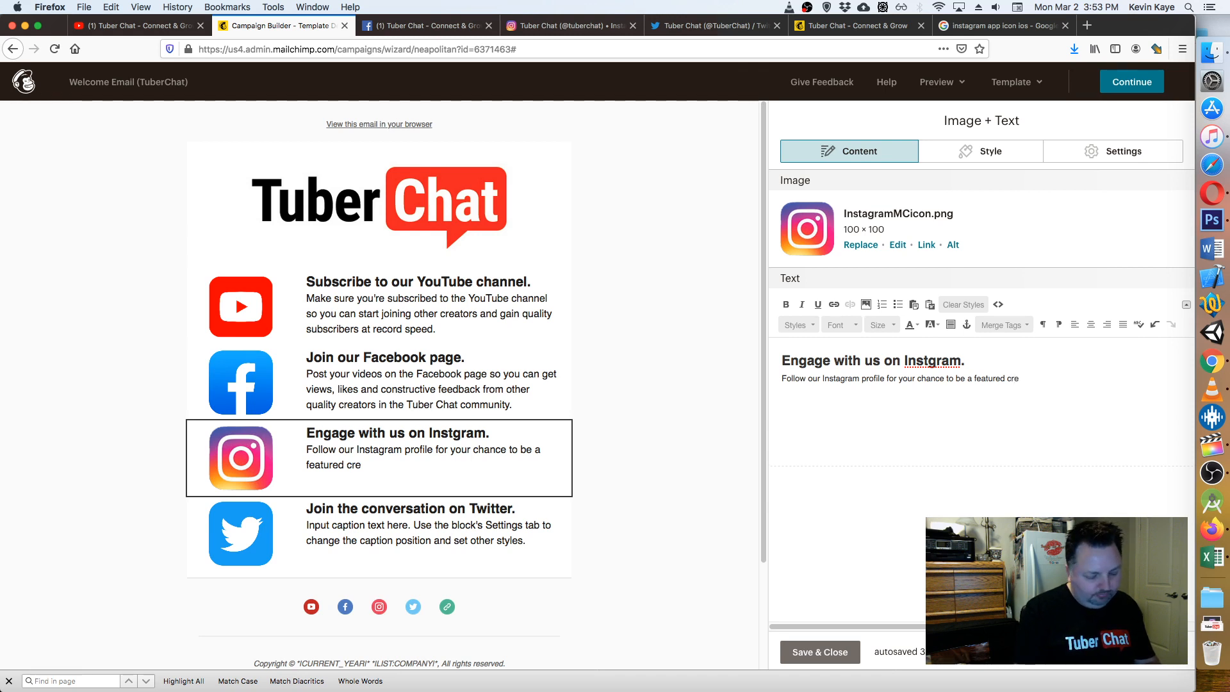
pyautogui.write('as')
pyautogui.press('BackSpace')
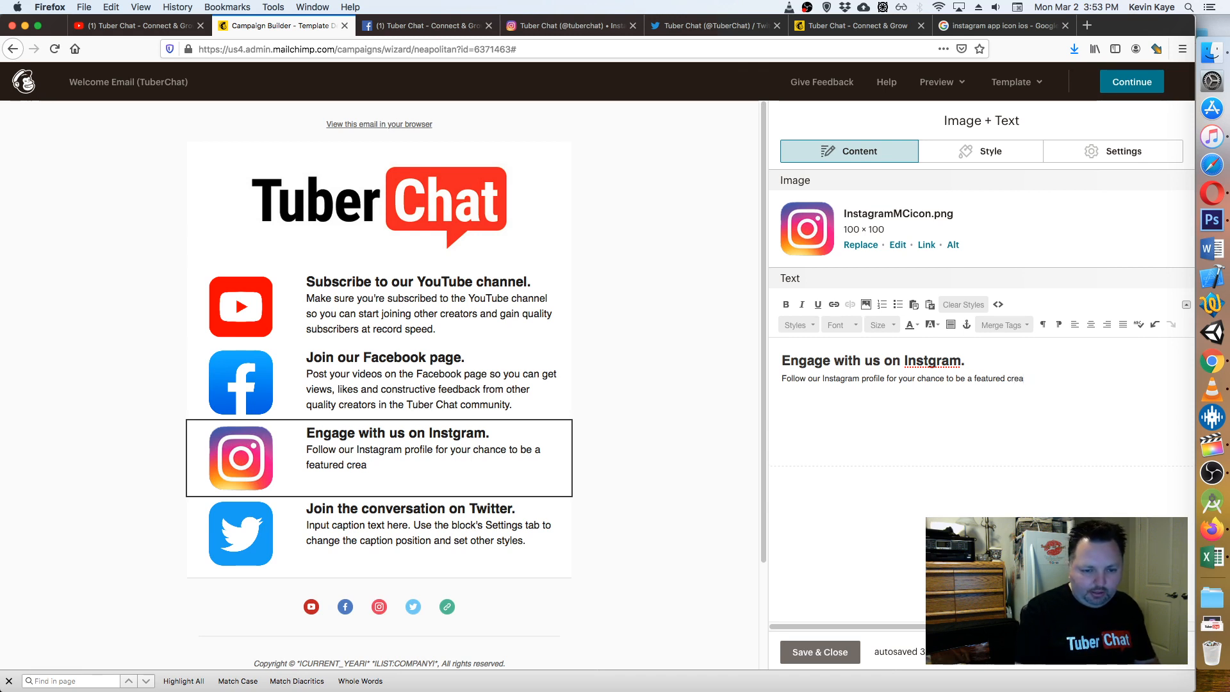
pyautogui.write('tor a')
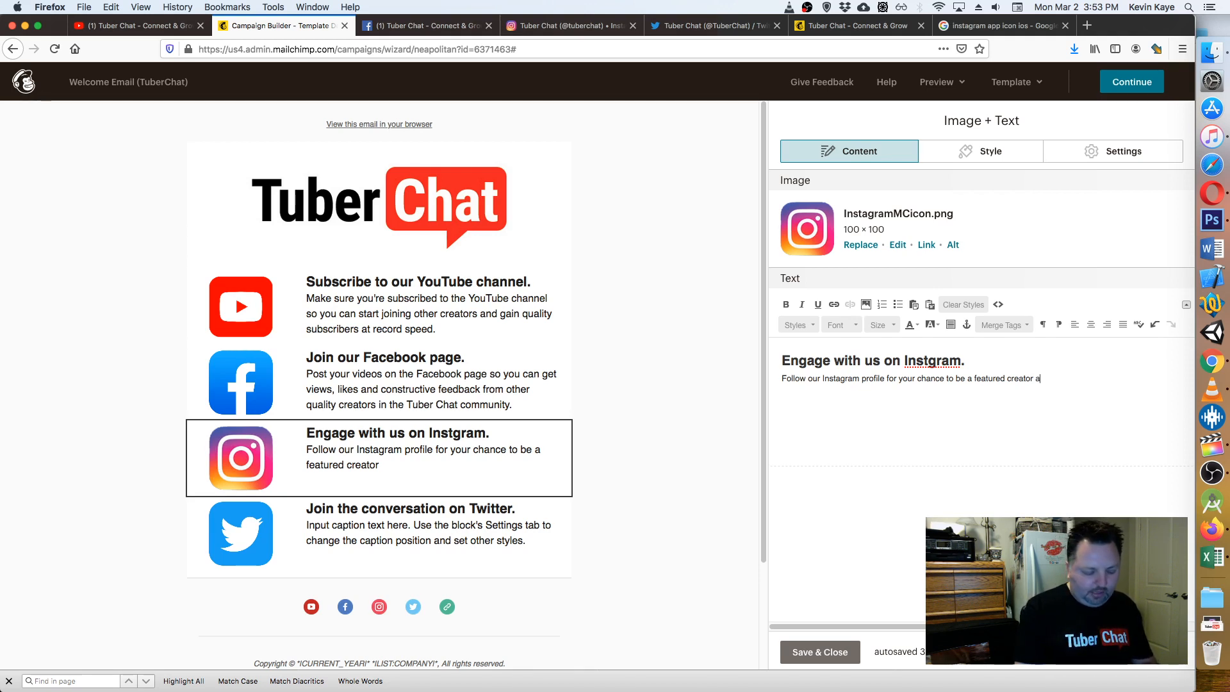
# - Finish the Instagram caption with "and gain exposure to quality creators just like you."
pyautogui.write('nd gain')
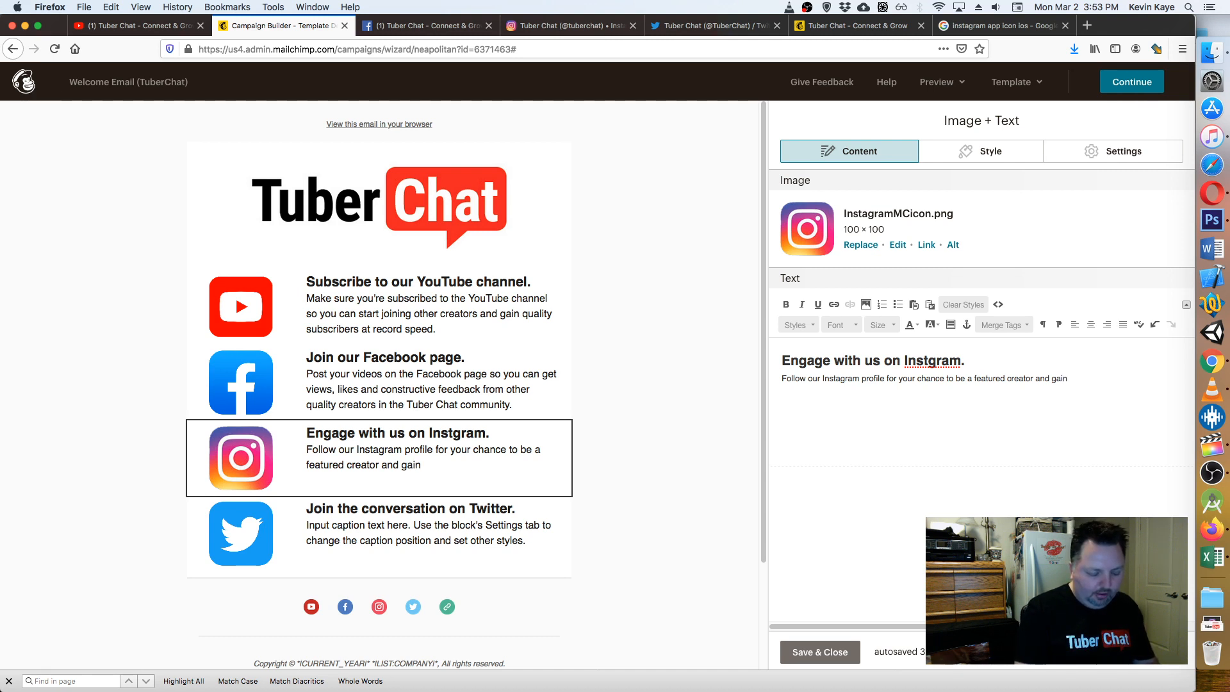
pyautogui.write(' exposure')
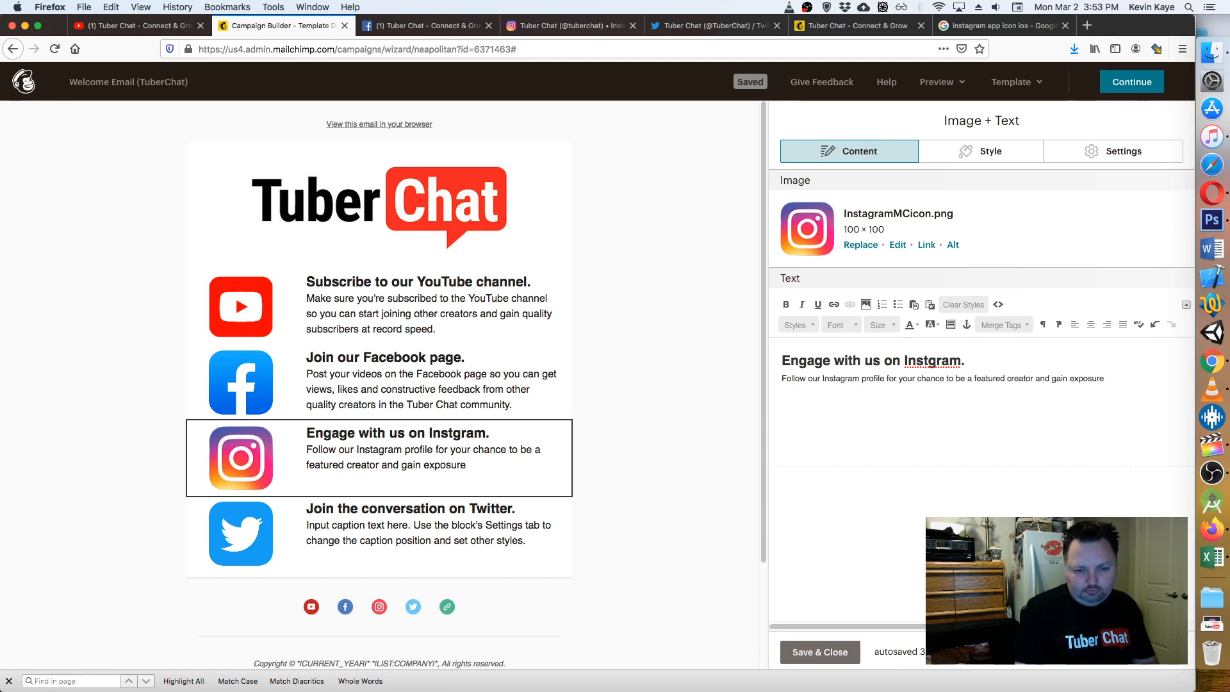
pyautogui.write(' to')
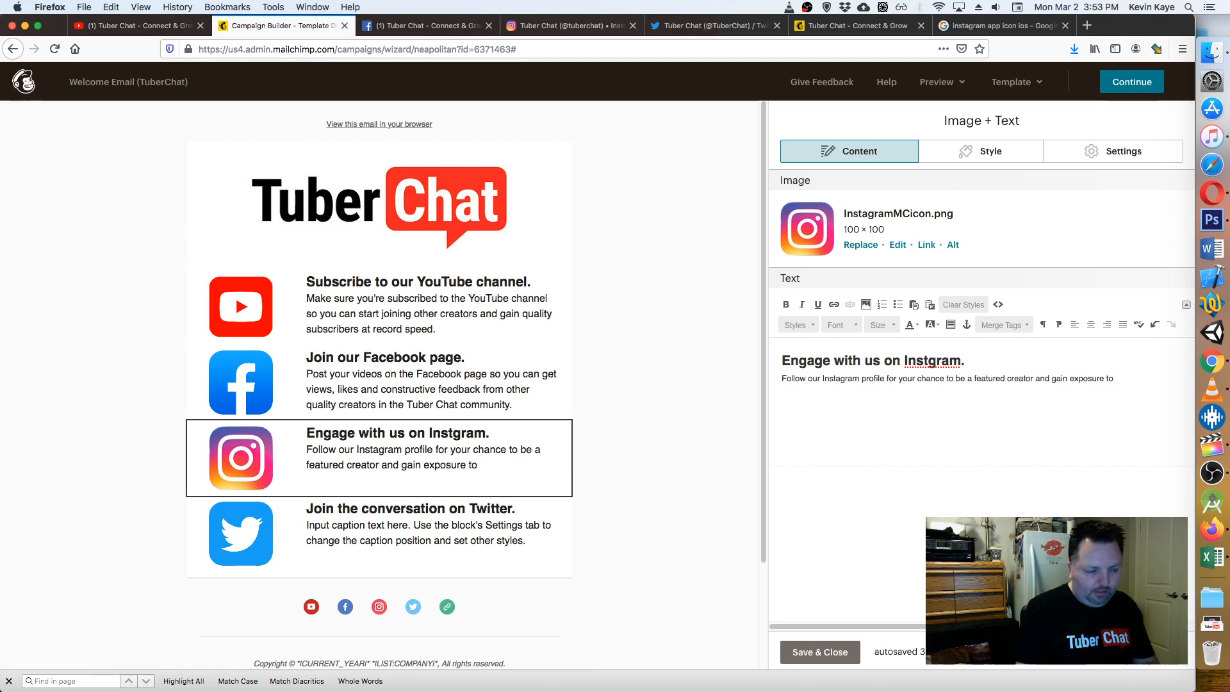
pyautogui.write(' quality cr')
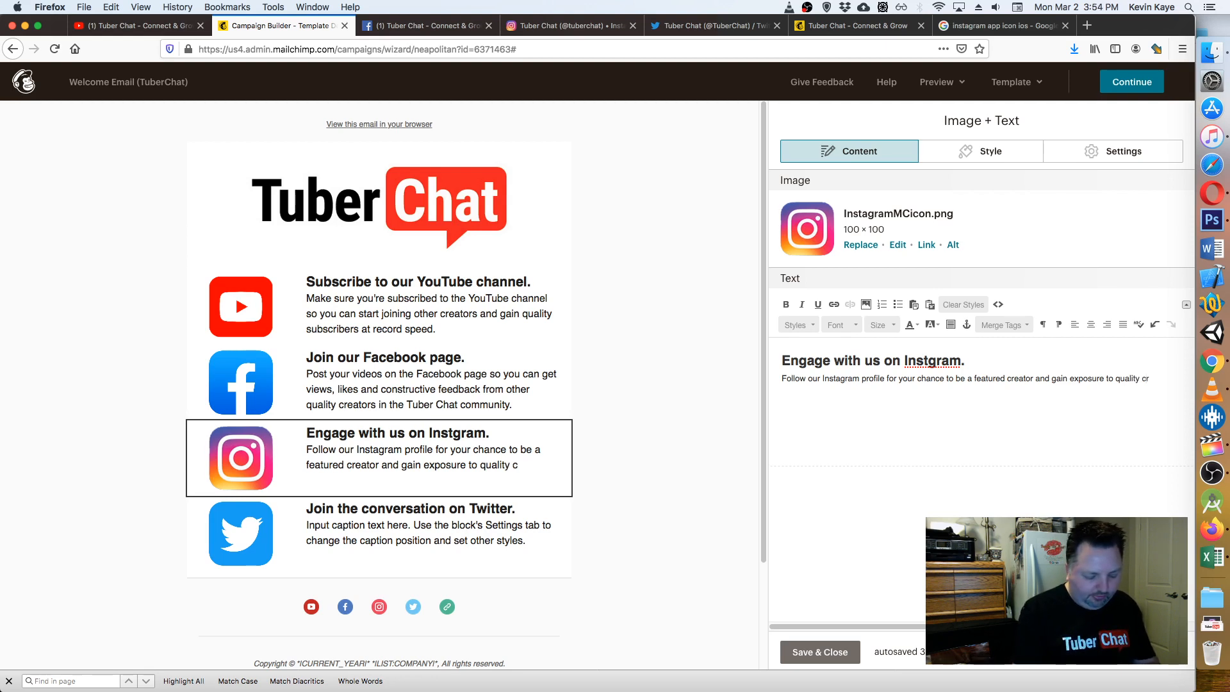
pyautogui.write('eator')
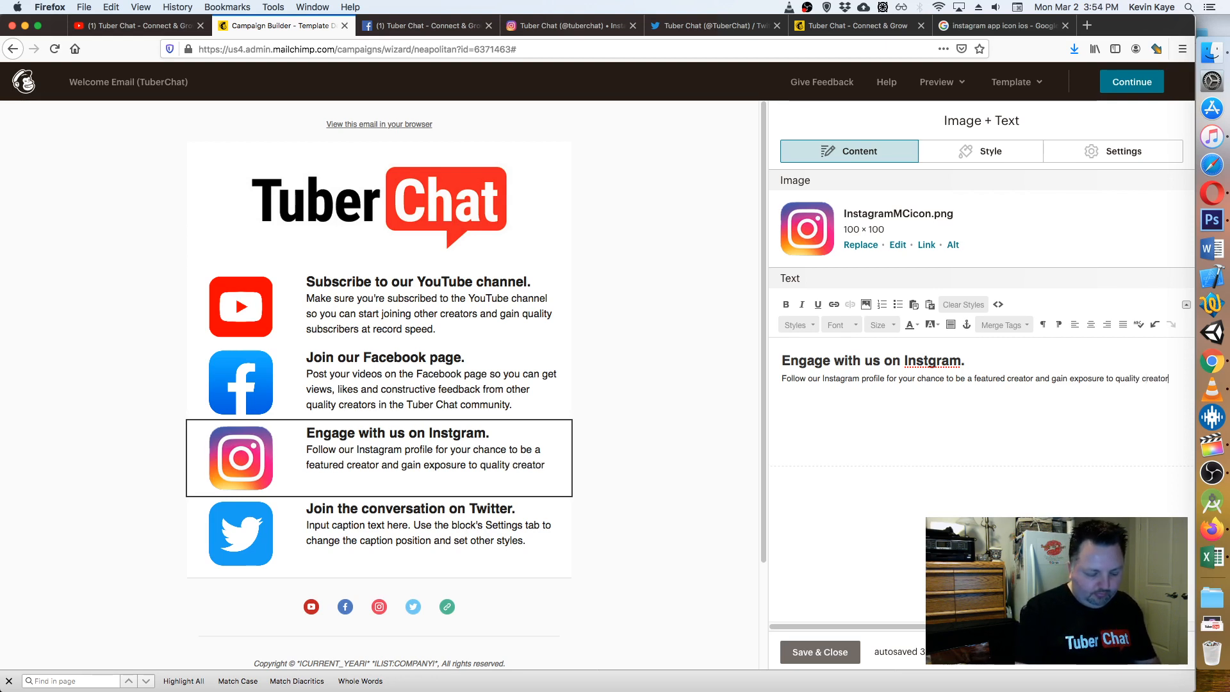
pyautogui.write('s just li')
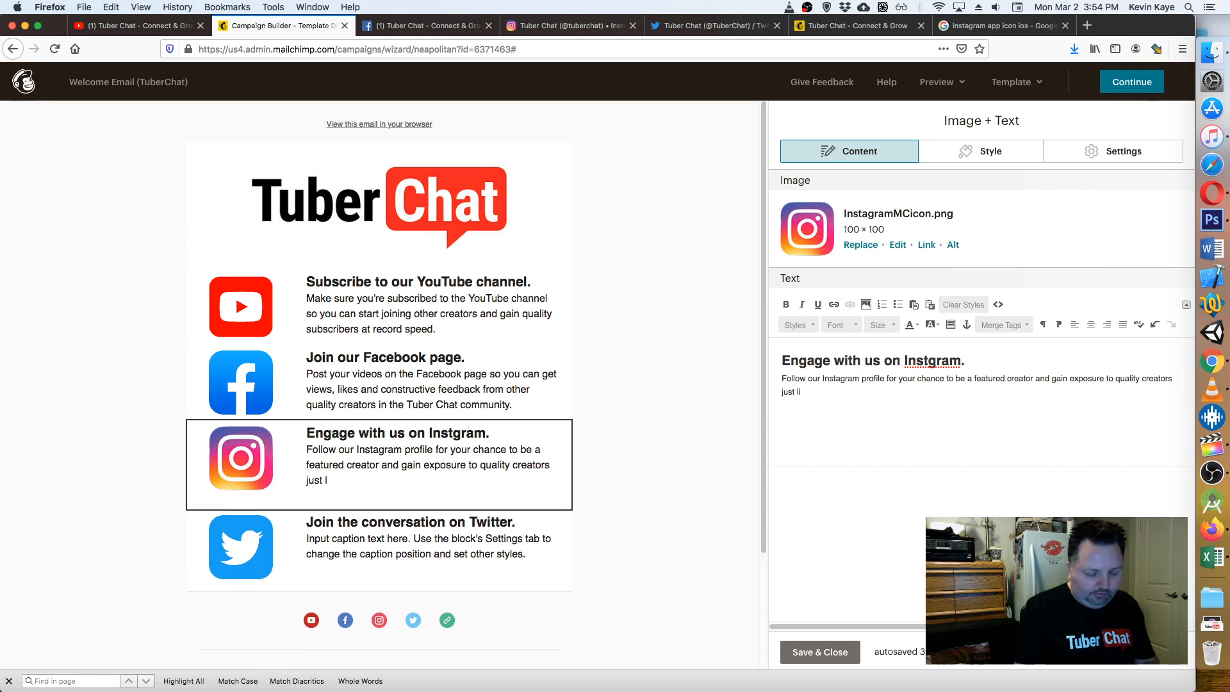
pyautogui.write('ke you,.')
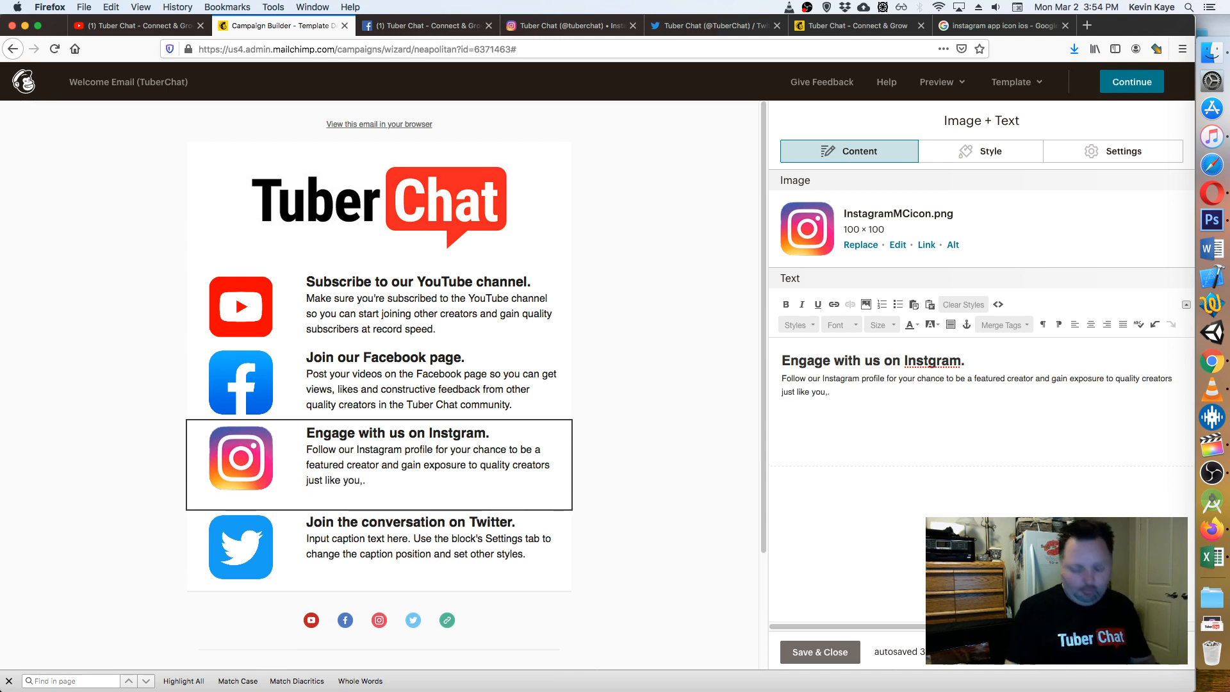
pyautogui.press('Left')
pyautogui.press('BackSpace')
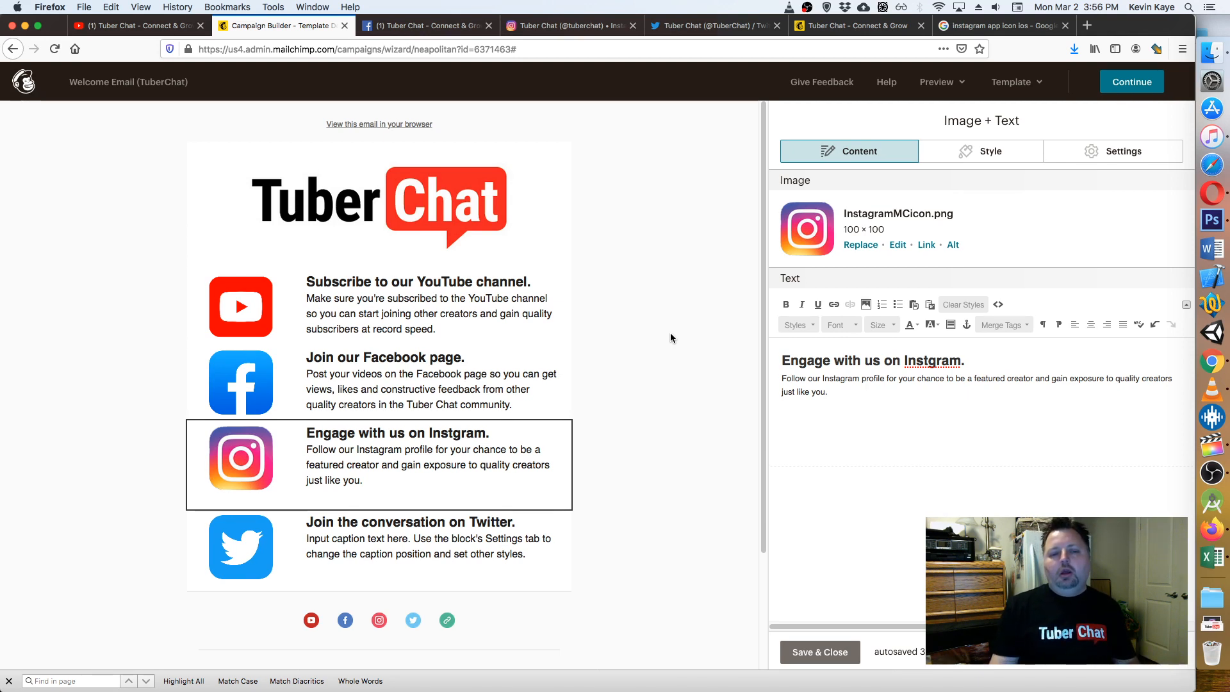
pyautogui.click(458, 560)
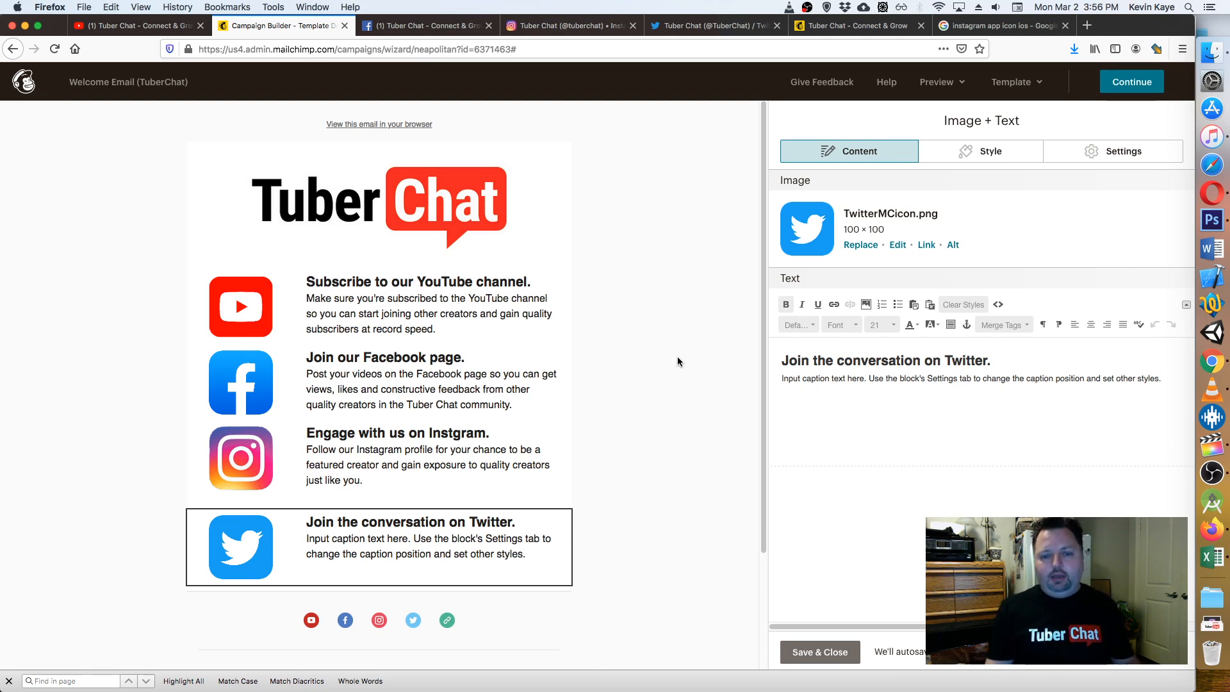
pyautogui.click(896, 424)
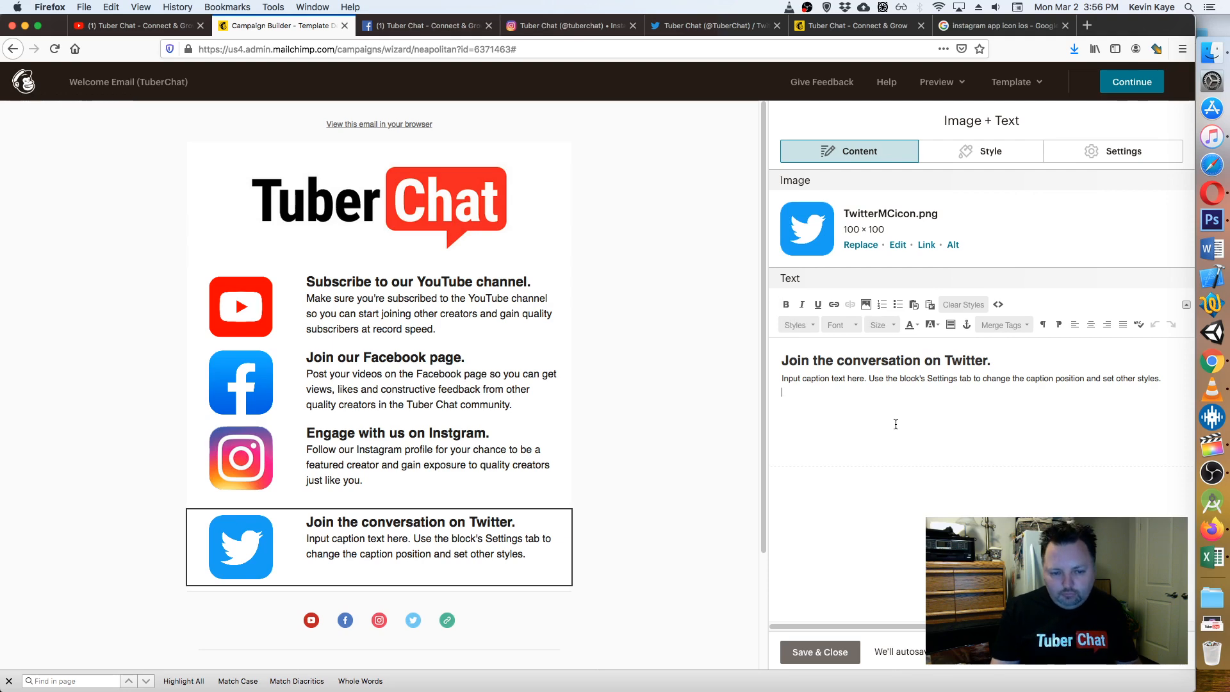
pyautogui.click(411, 440)
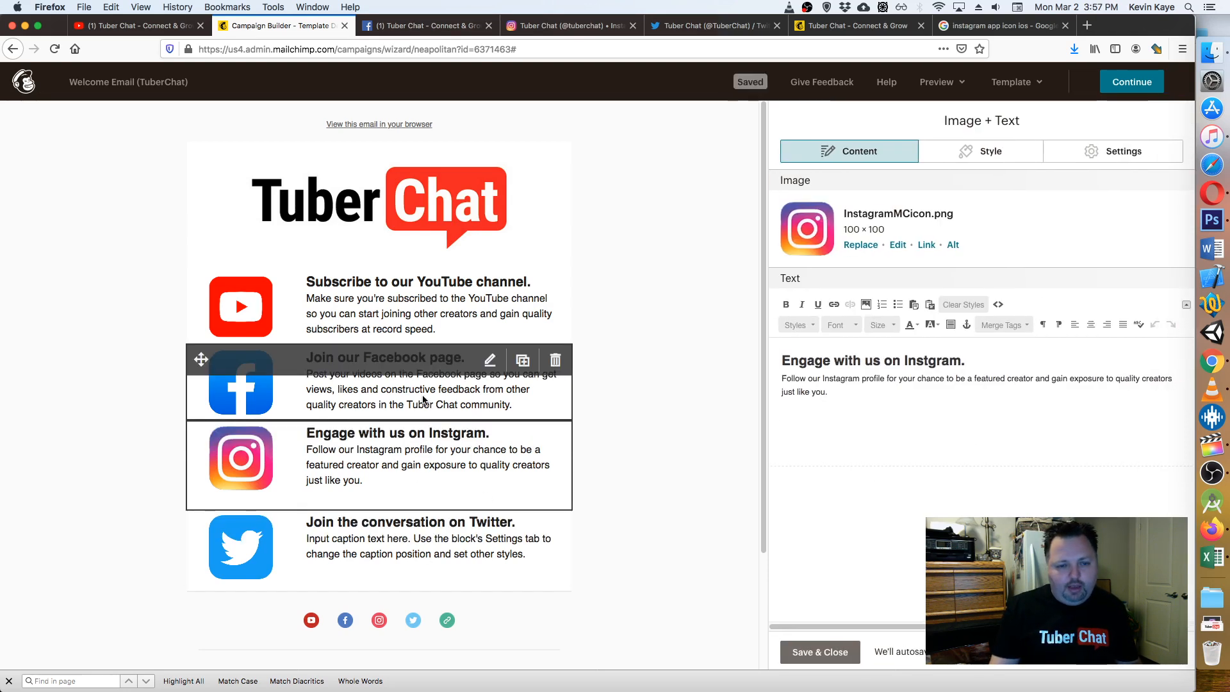
pyautogui.click(417, 394)
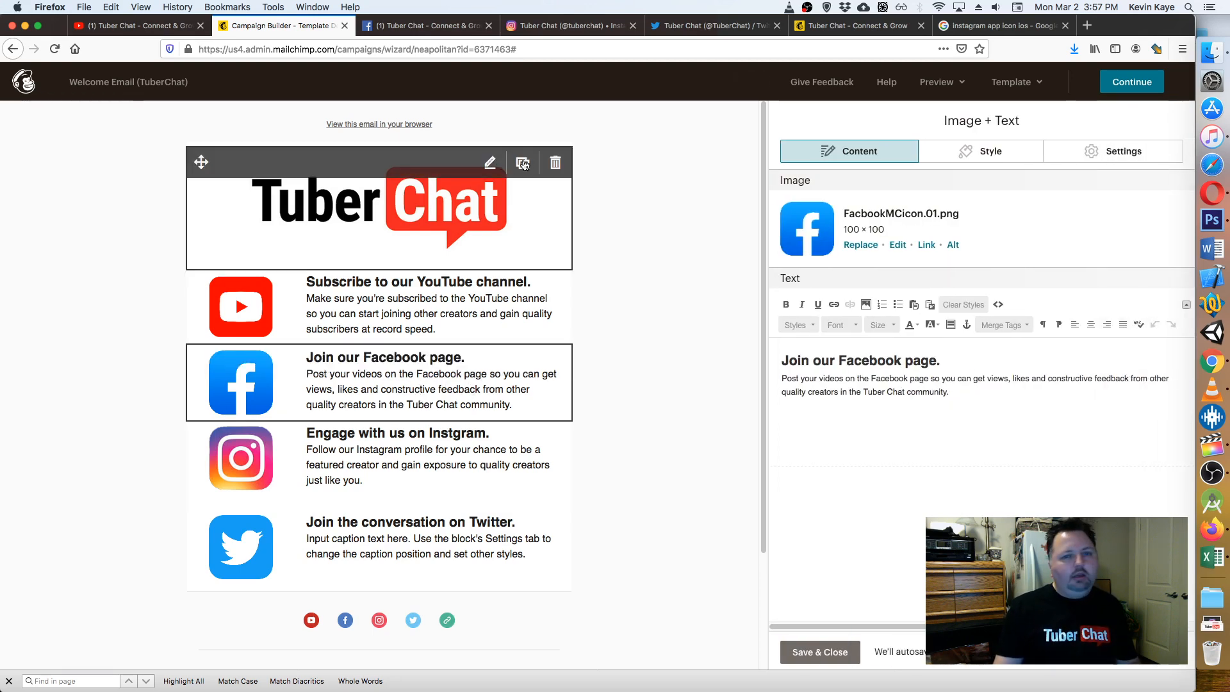
pyautogui.click(1087, 27)
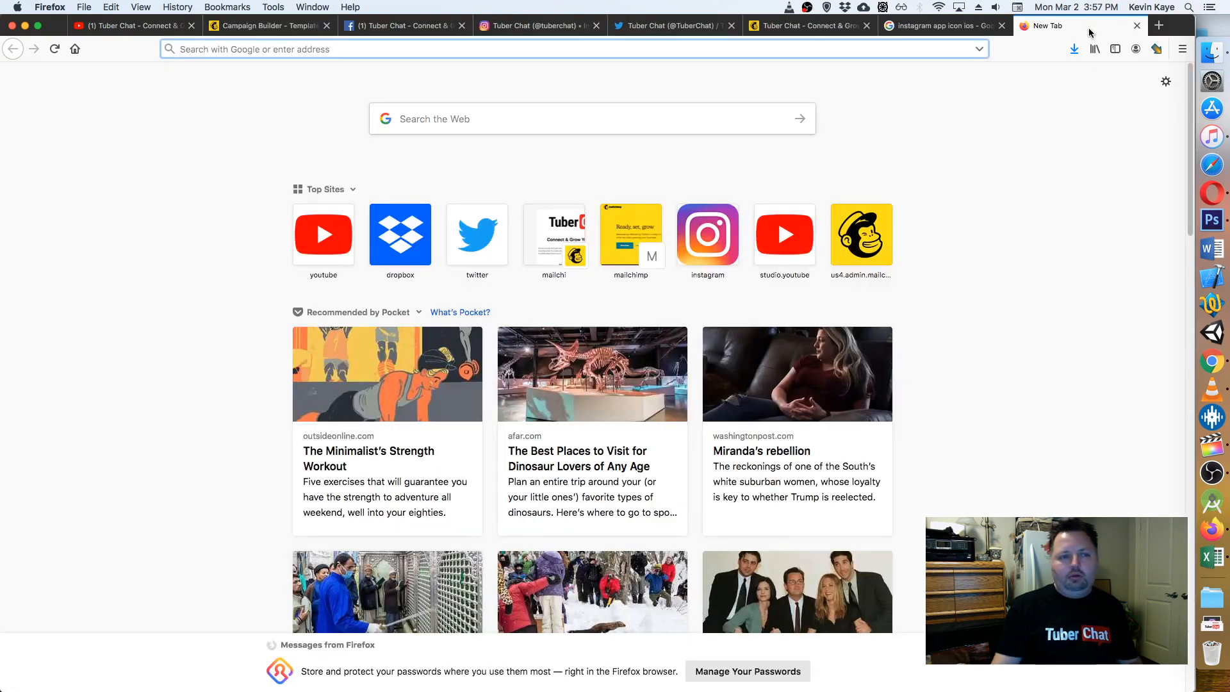
pyautogui.click(143, 32)
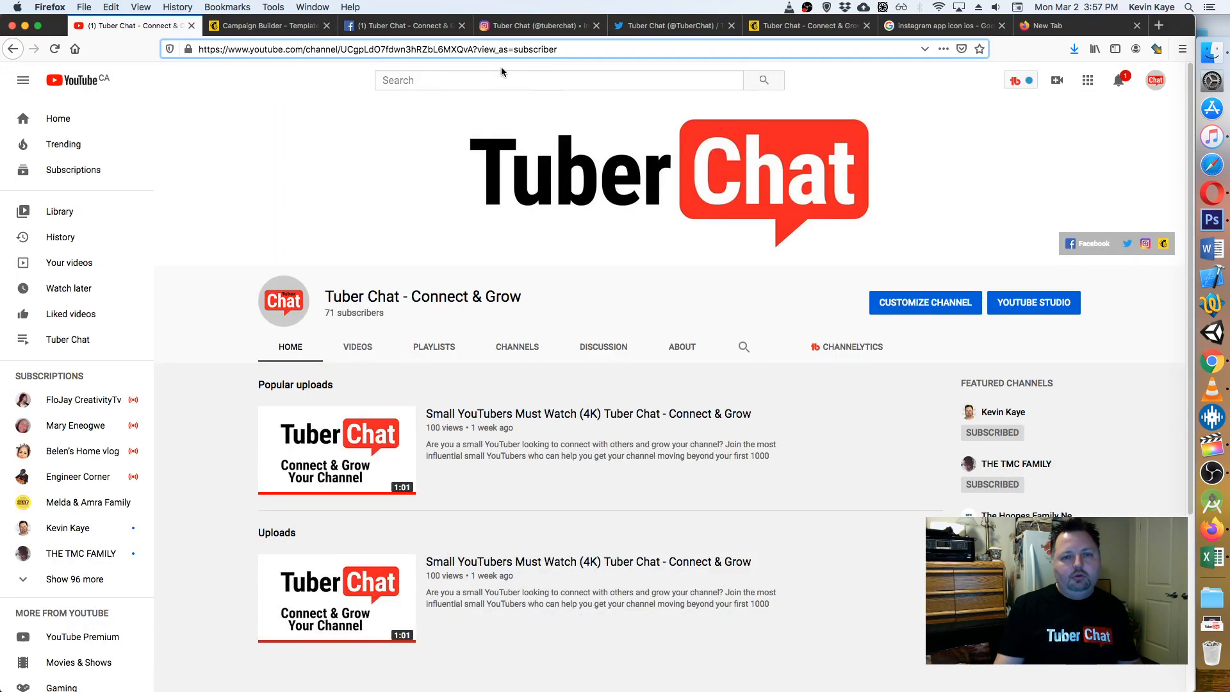
pyautogui.click(501, 78)
pyautogui.write('meld')
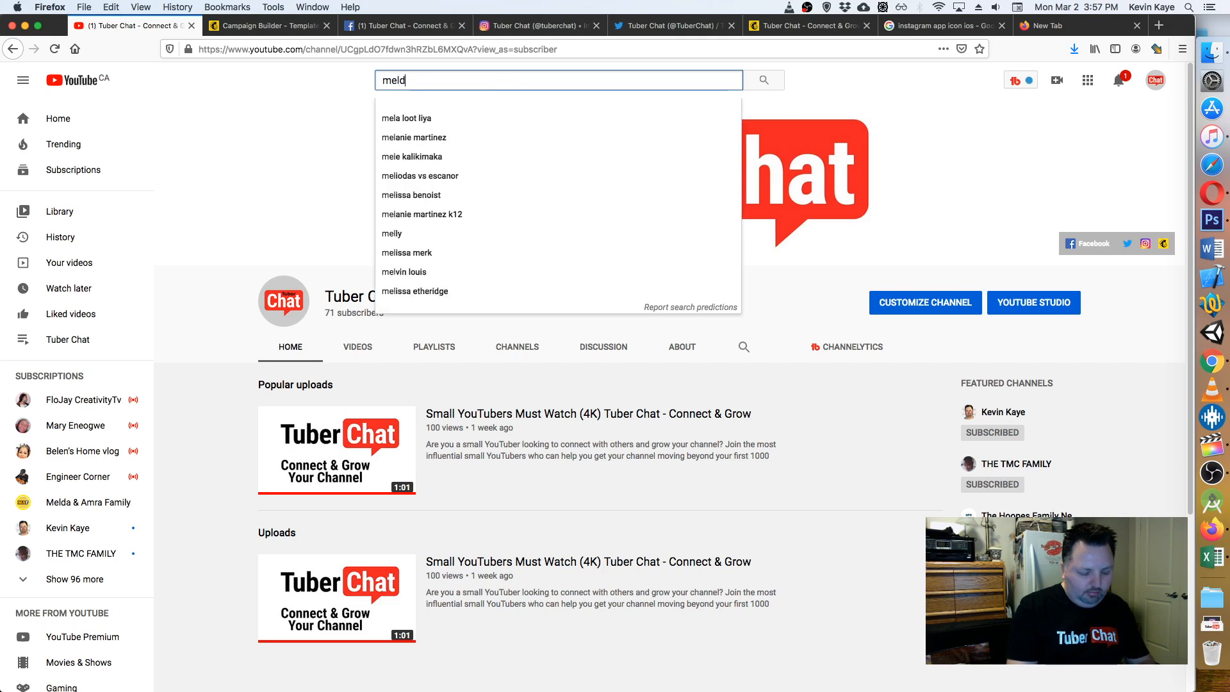
pyautogui.click(952, 85)
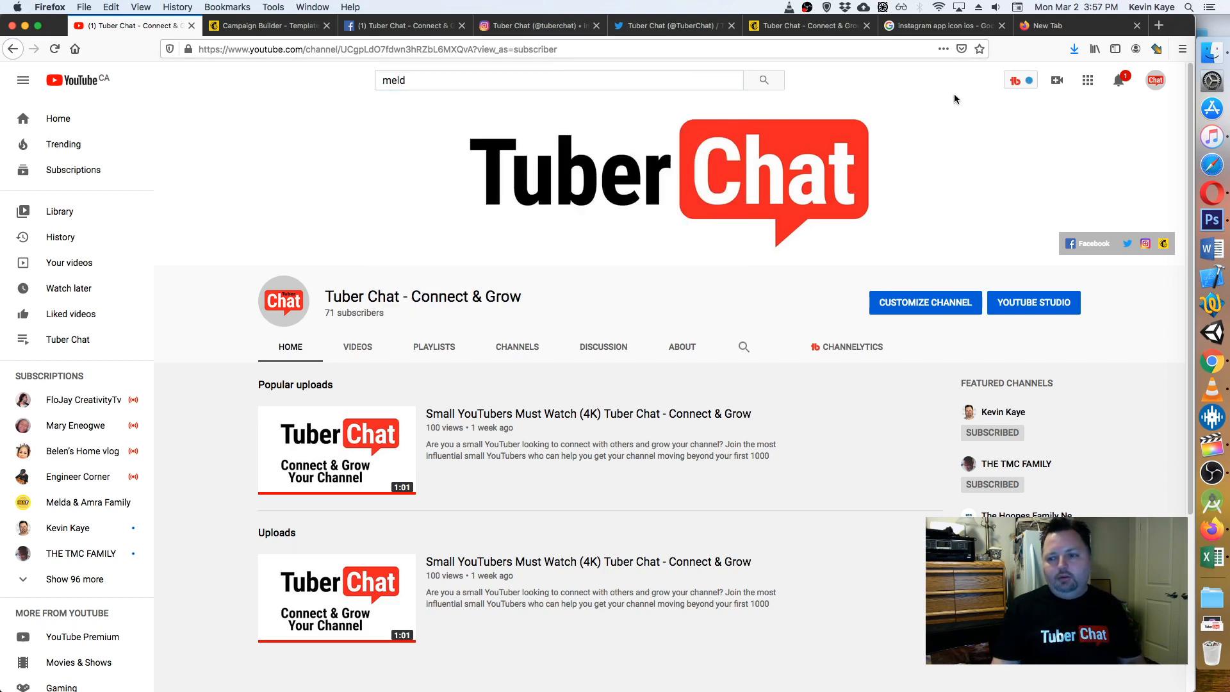
# - Switch to Chrome, move its window fully into view, and load youtube.com
pyautogui.click(1212, 361)
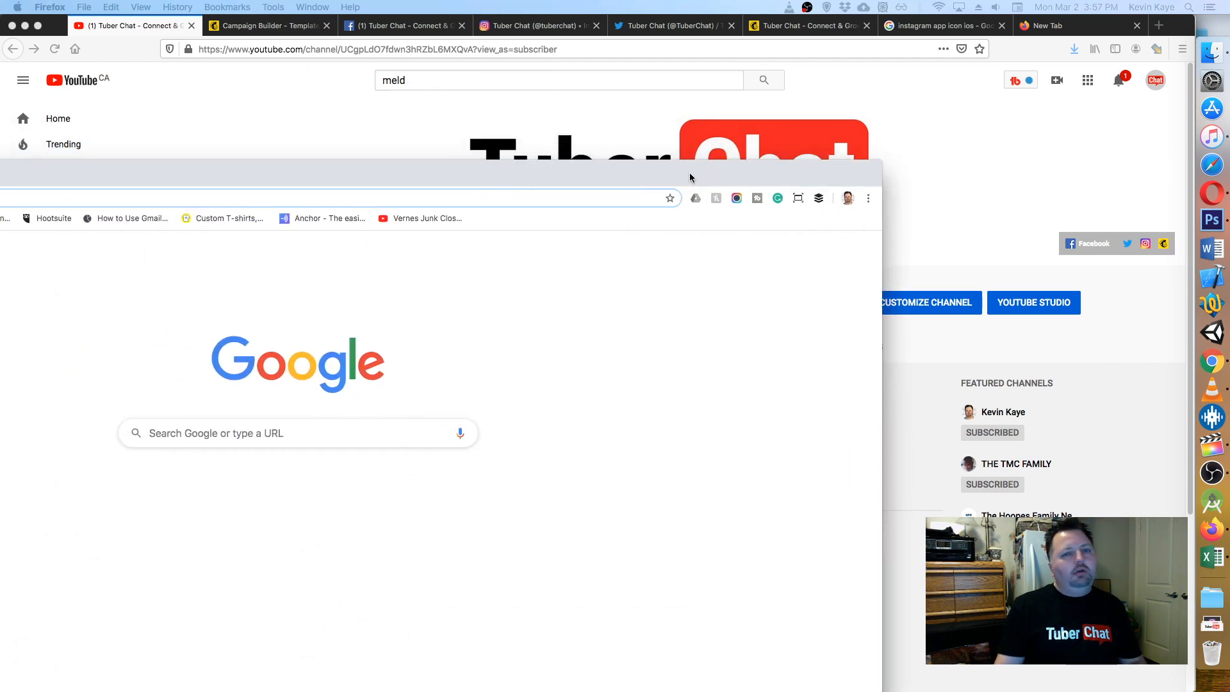
pyautogui.moveTo(689, 172); pyautogui.dragTo(979, 23)
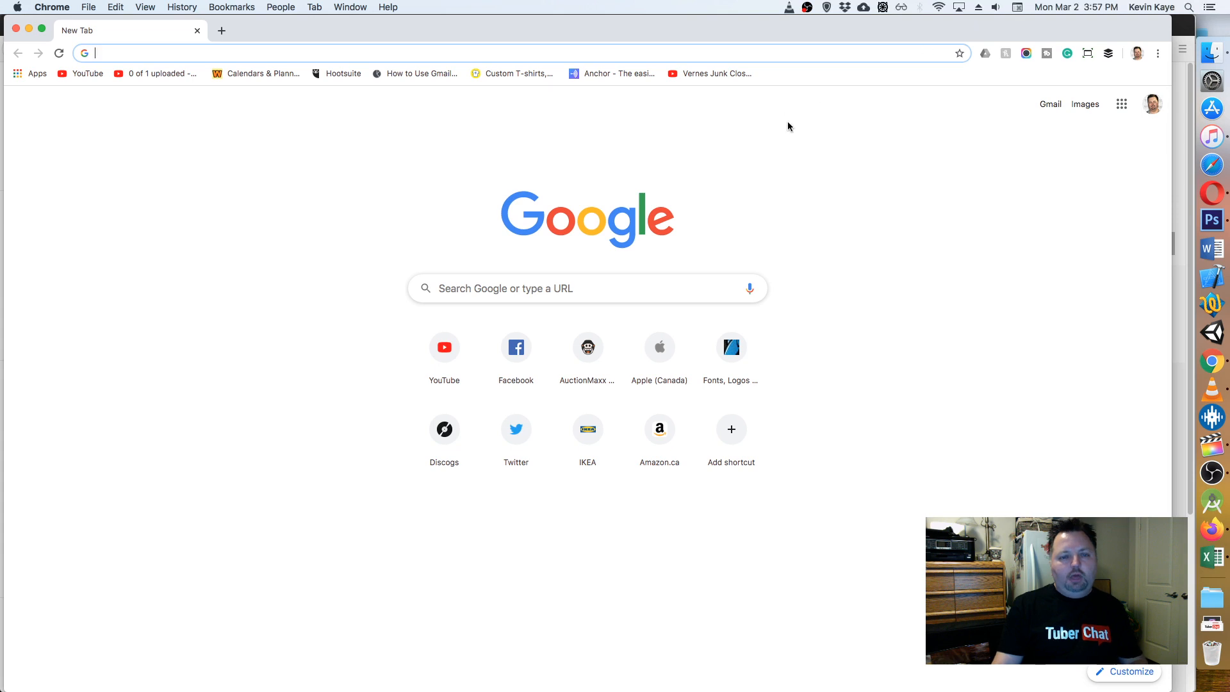
pyautogui.write('you')
pyautogui.press('Return')
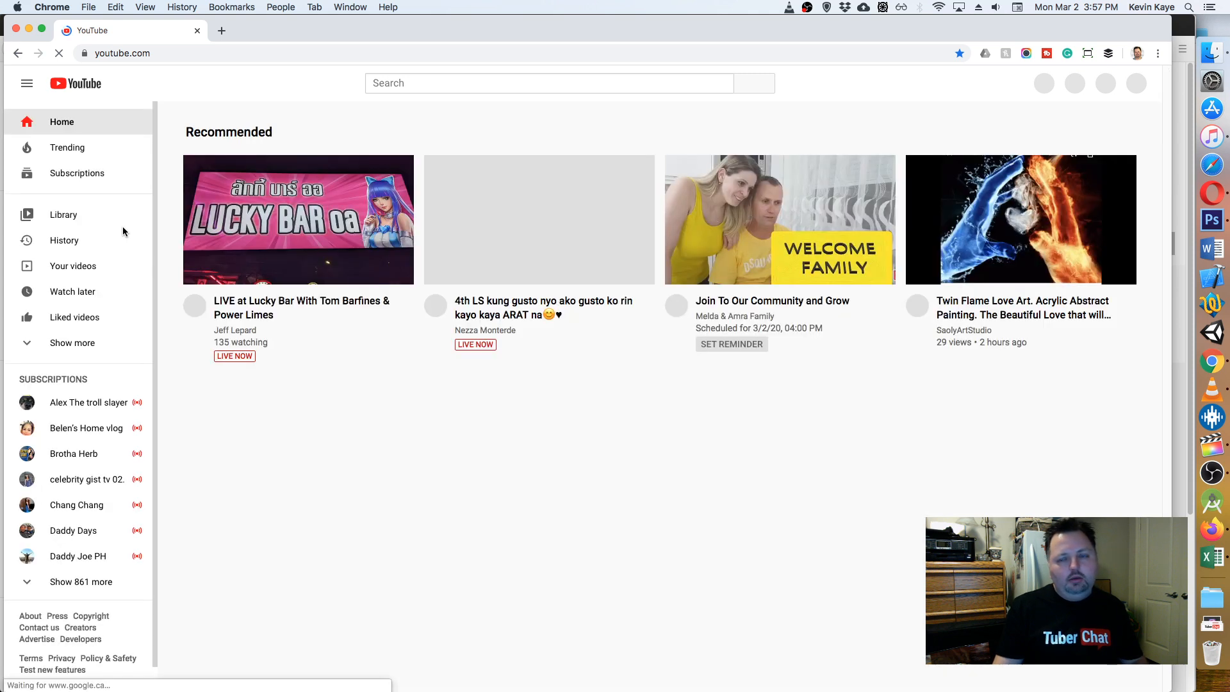
# - Browse the YouTube subscriptions feed and copy the link address of the "Helping YouTubers under 1K (100MIN)" live stream
pyautogui.click(75, 177)
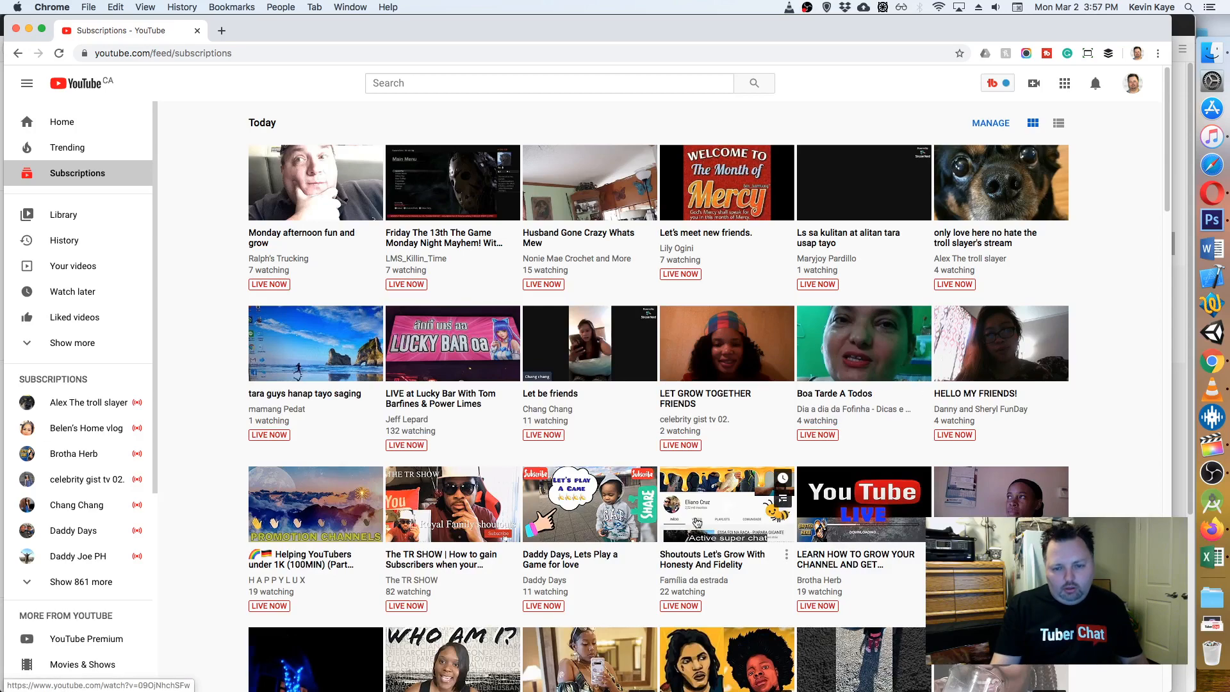
pyautogui.scroll(-4, 721, 580)
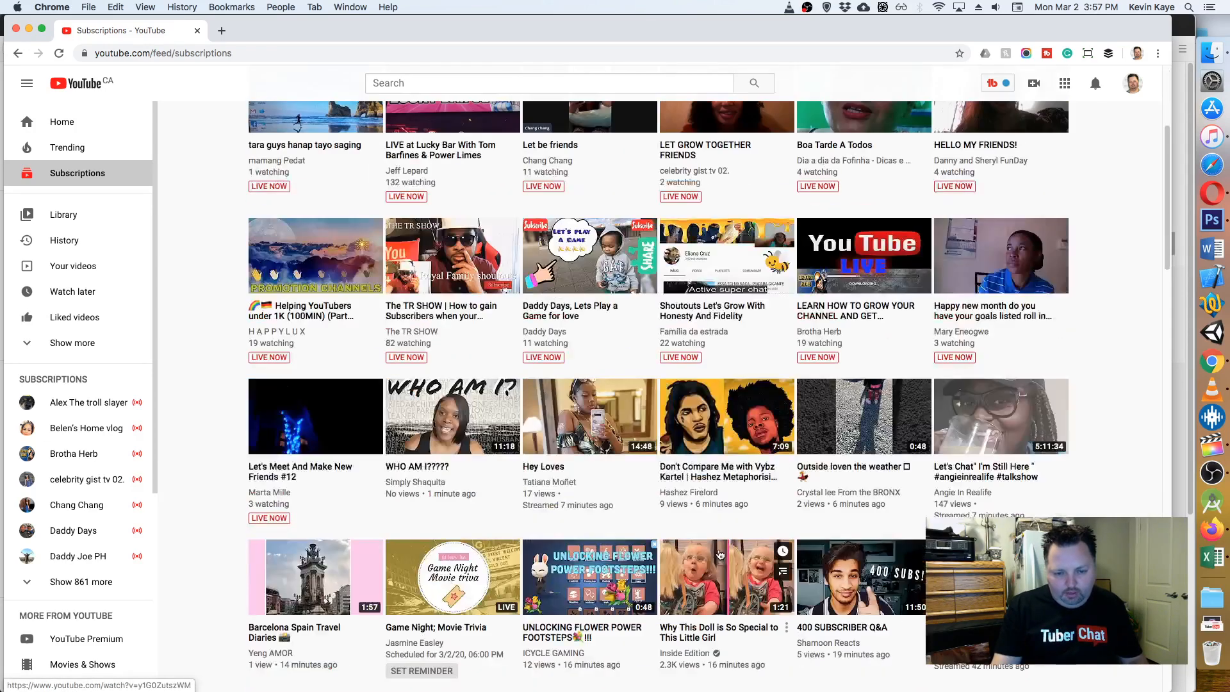
pyautogui.scroll(4, 698, 566)
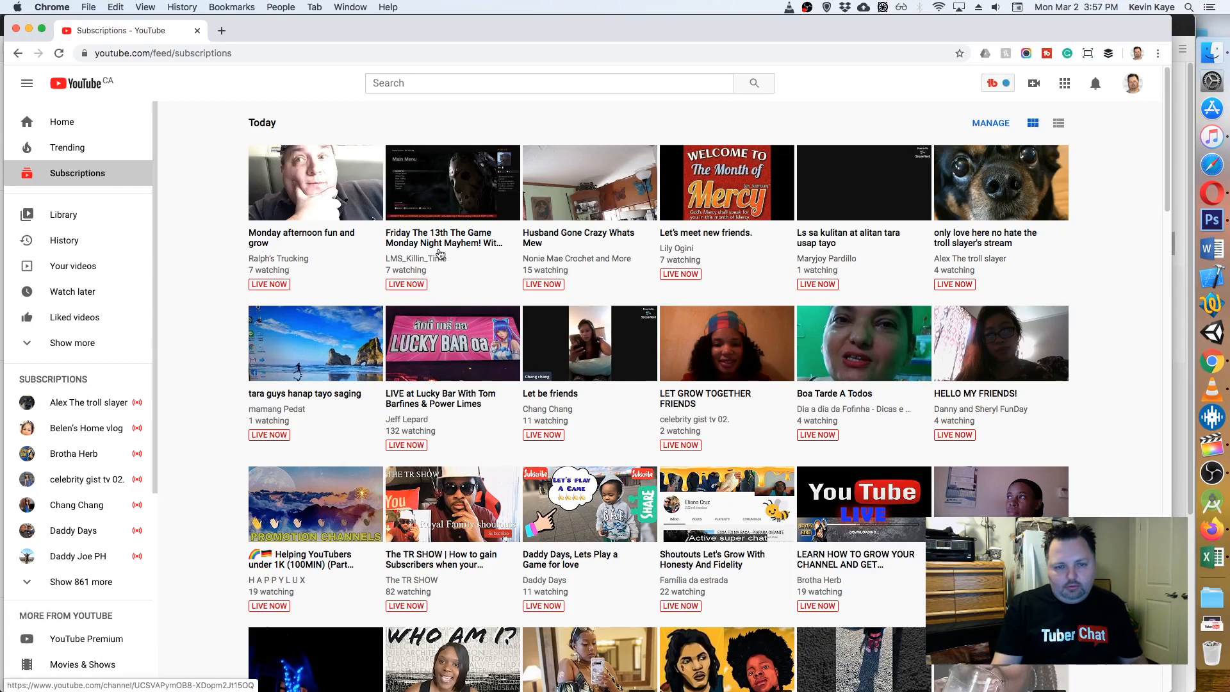
pyautogui.scroll(-4, 290, 333)
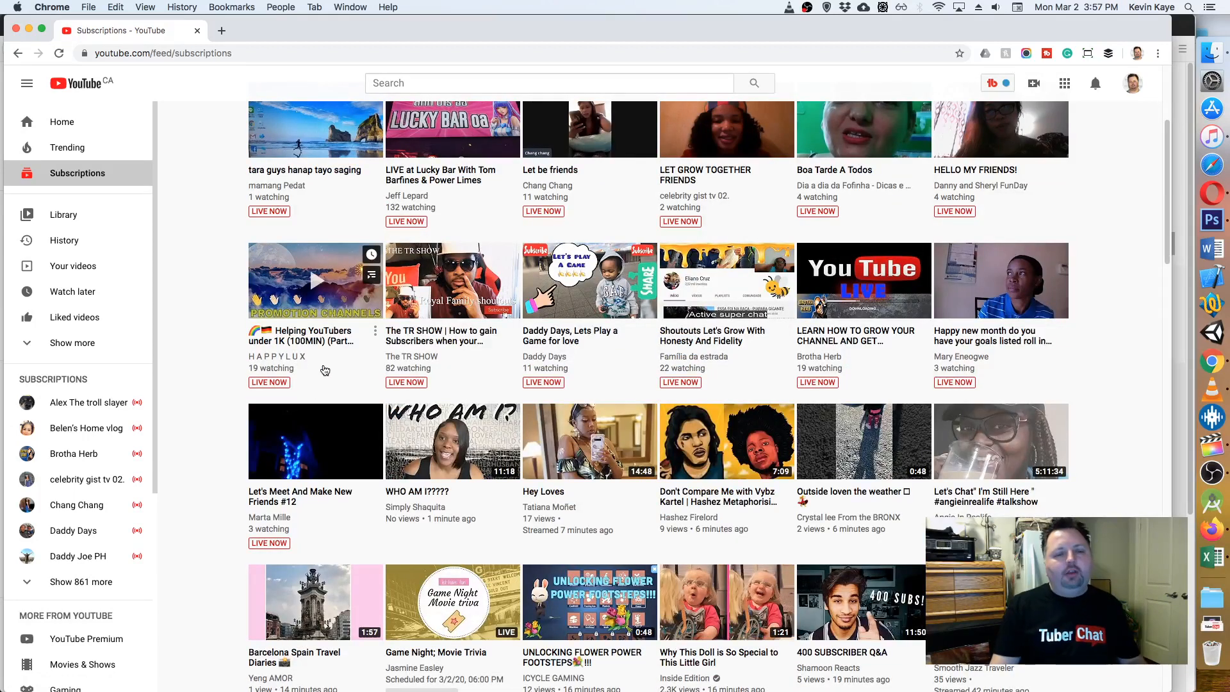
pyautogui.rightClick(326, 337)
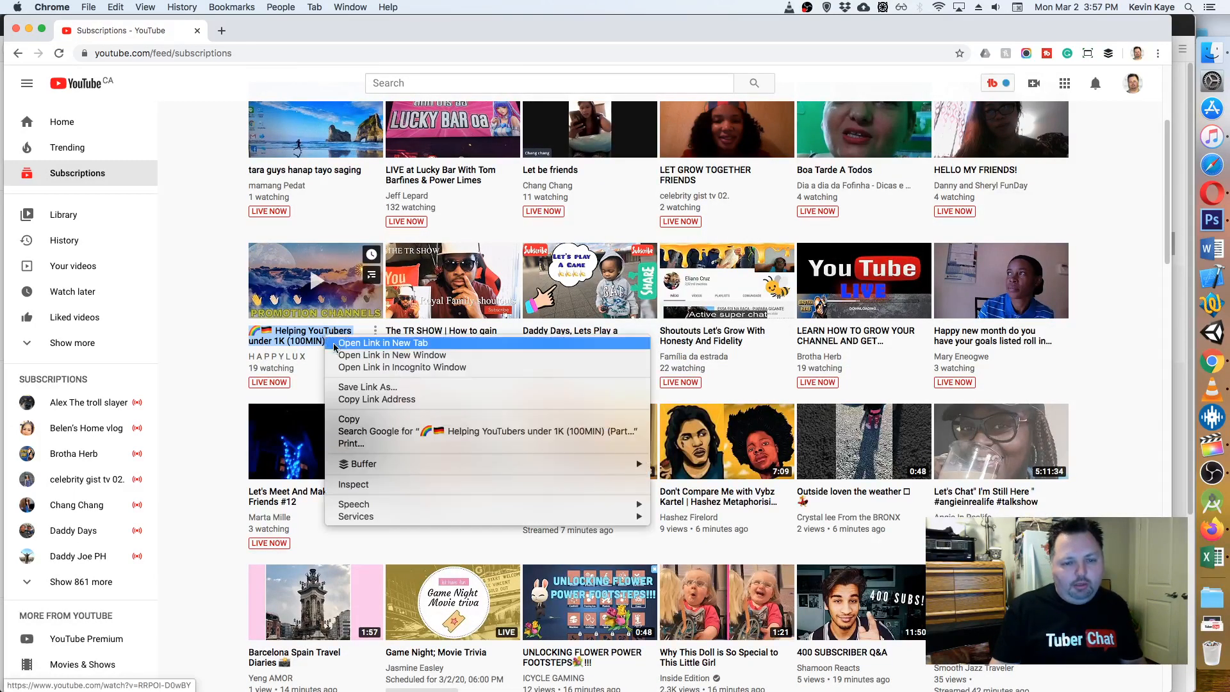
pyautogui.click(385, 400)
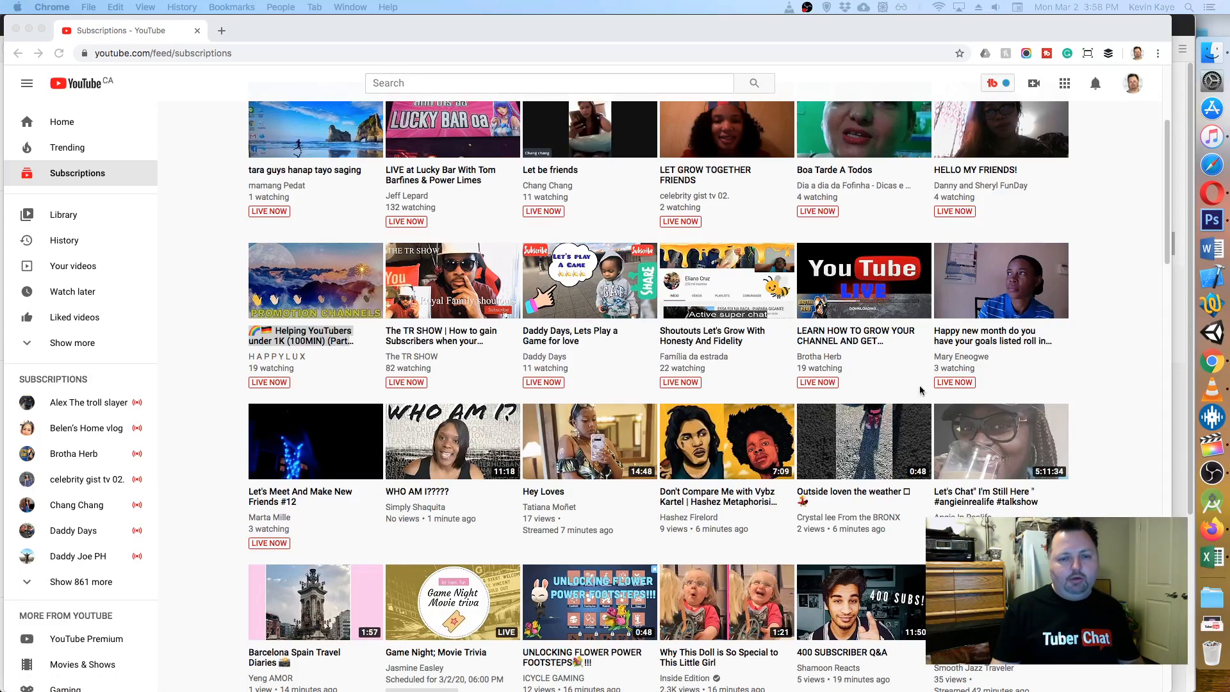
# - Switch back to Firefox and return to the Mailchimp Campaign Builder showing the Tuber Chat welcome email
pyautogui.click(1181, 349)
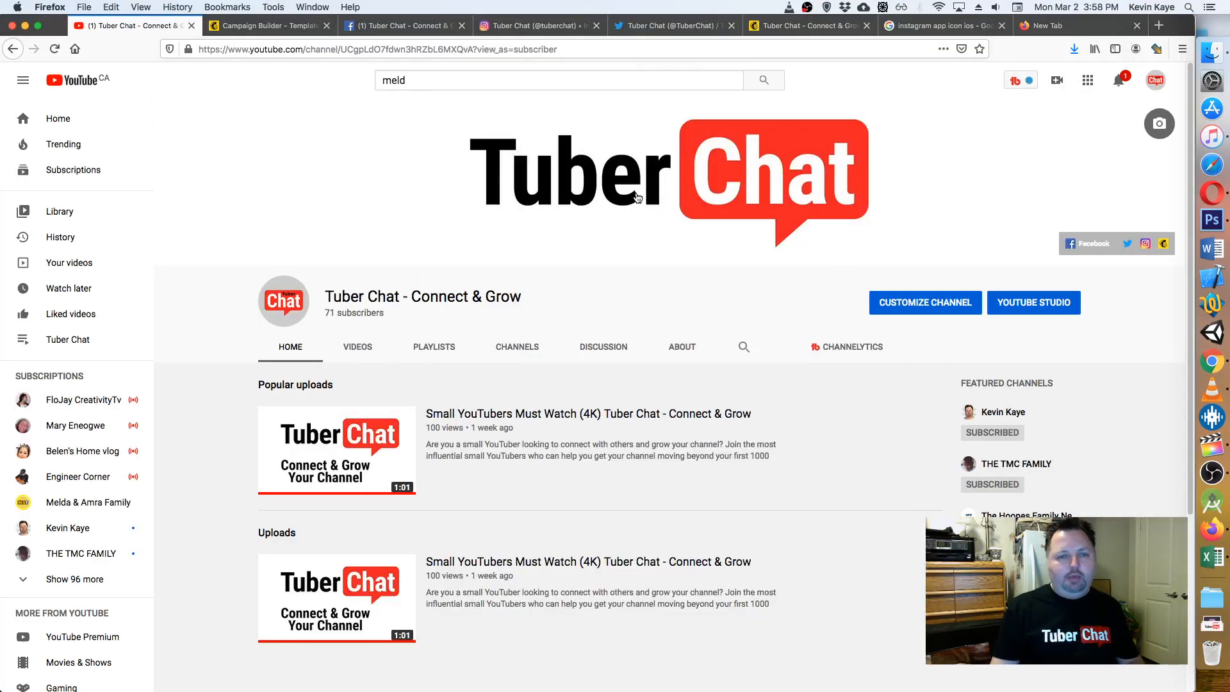
pyautogui.click(255, 24)
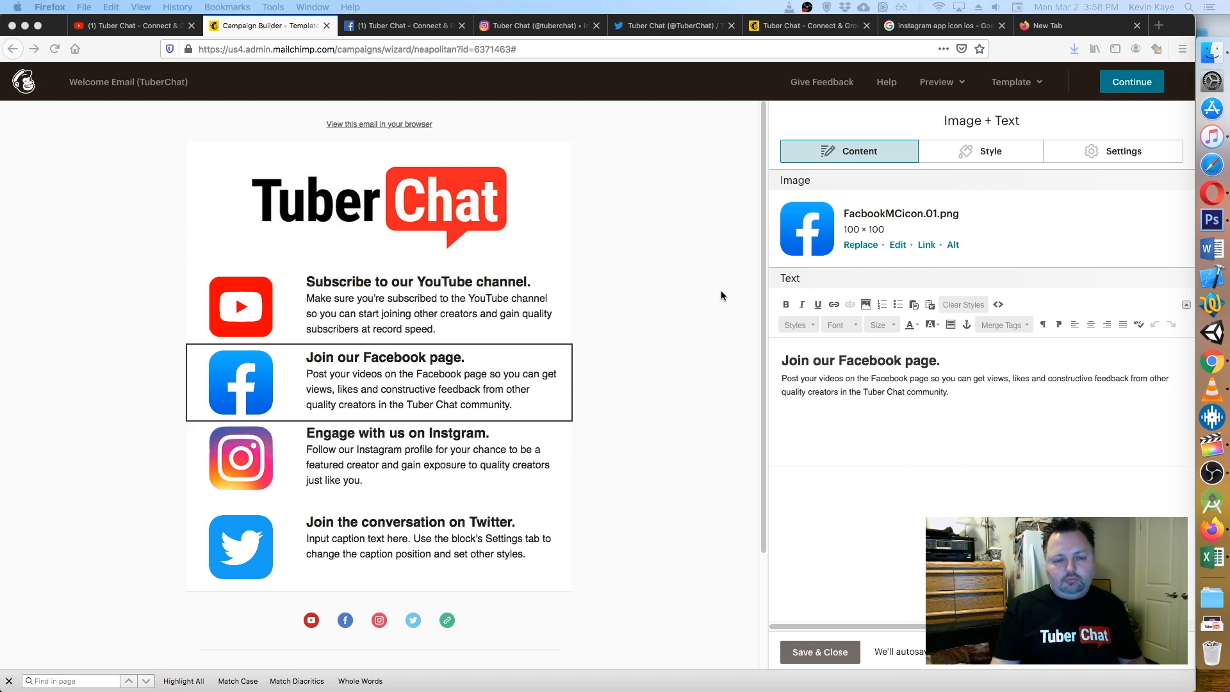
pyautogui.click(698, 294)
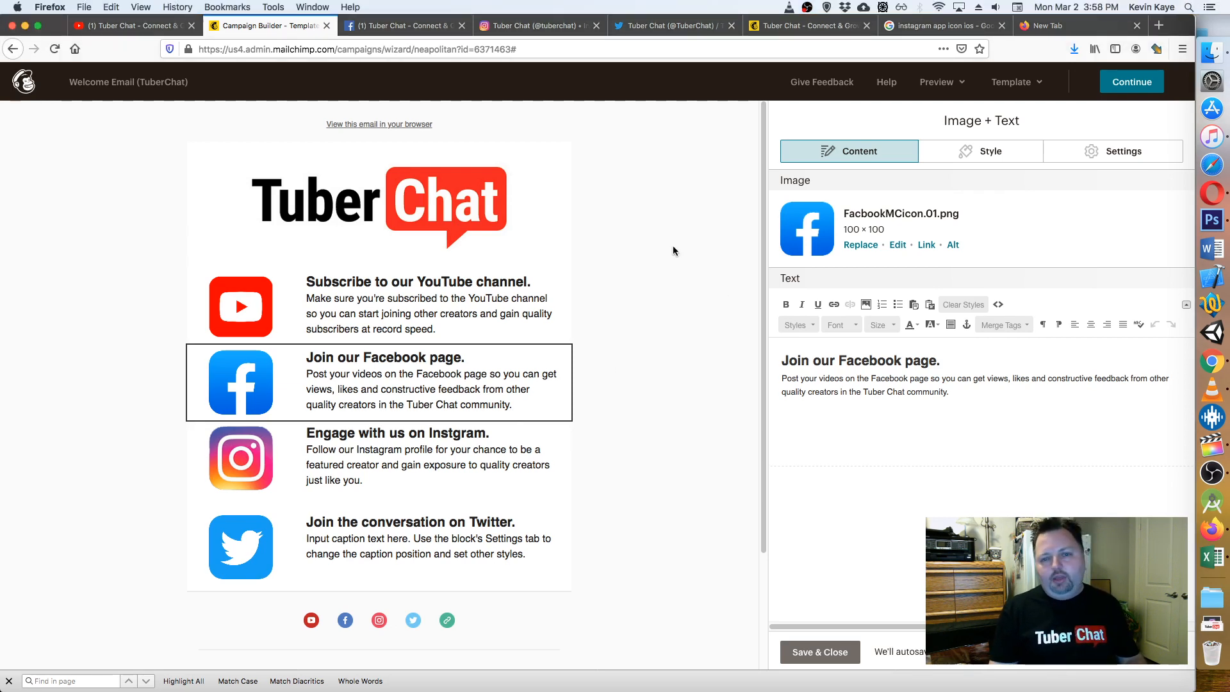
pyautogui.moveTo(436, 487)
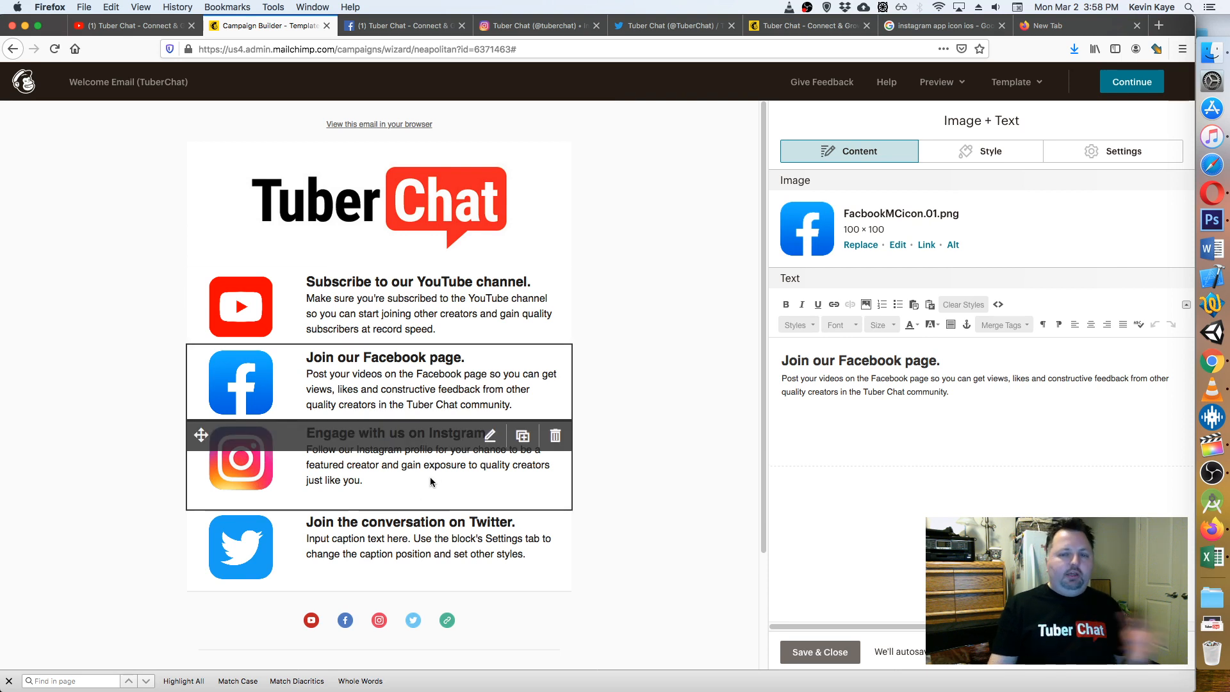